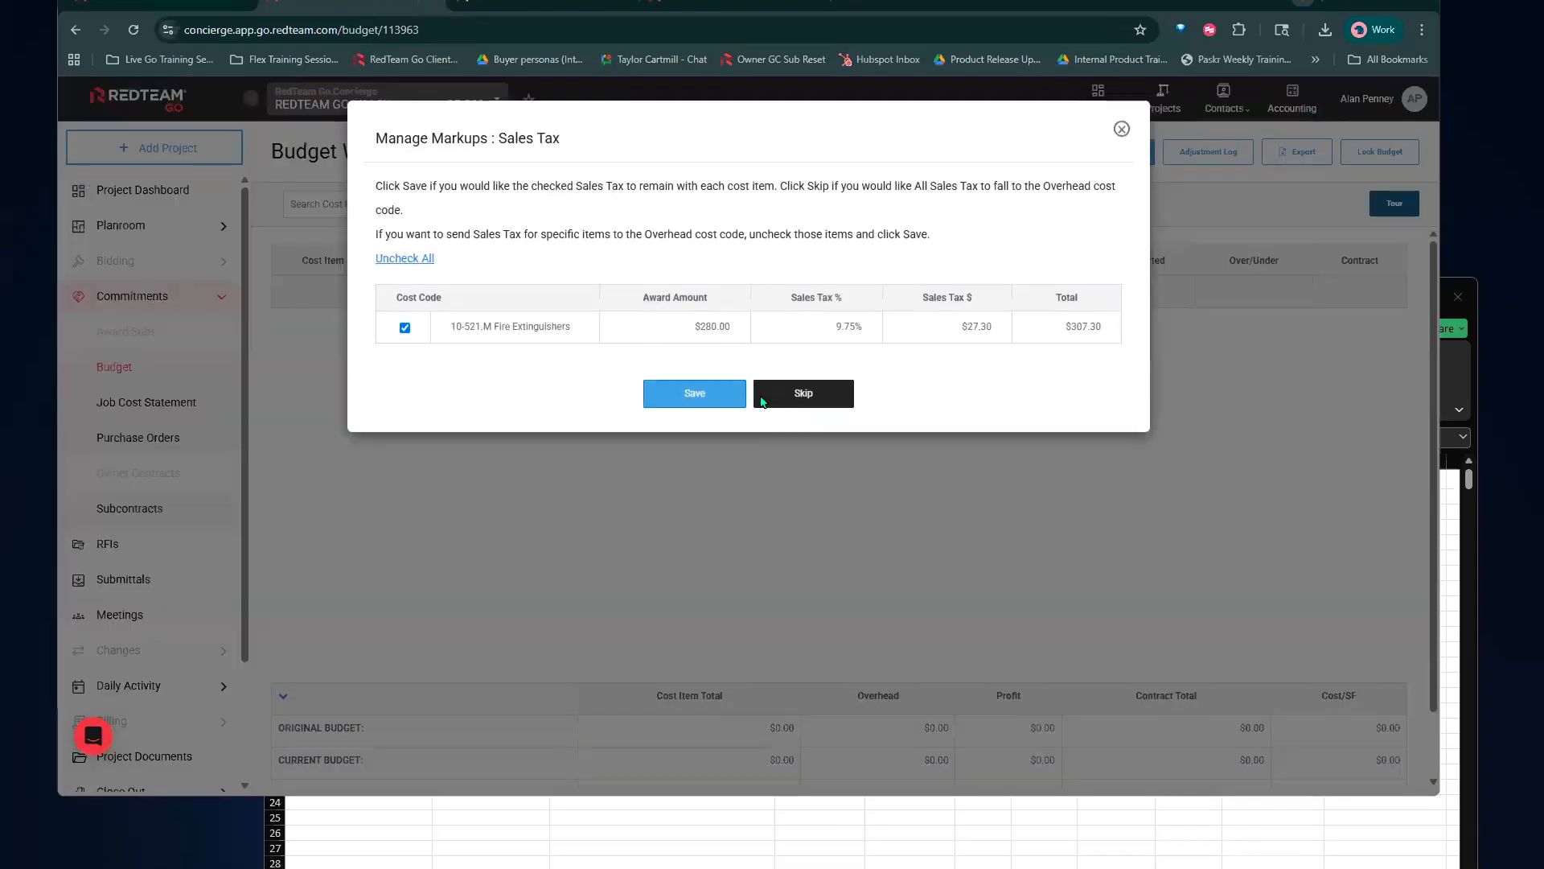
Save the Sales Tax markup so it stays with the 10-521.M Fire Extinguishers cost code, and proceed with the markup change
left_click(685, 400)
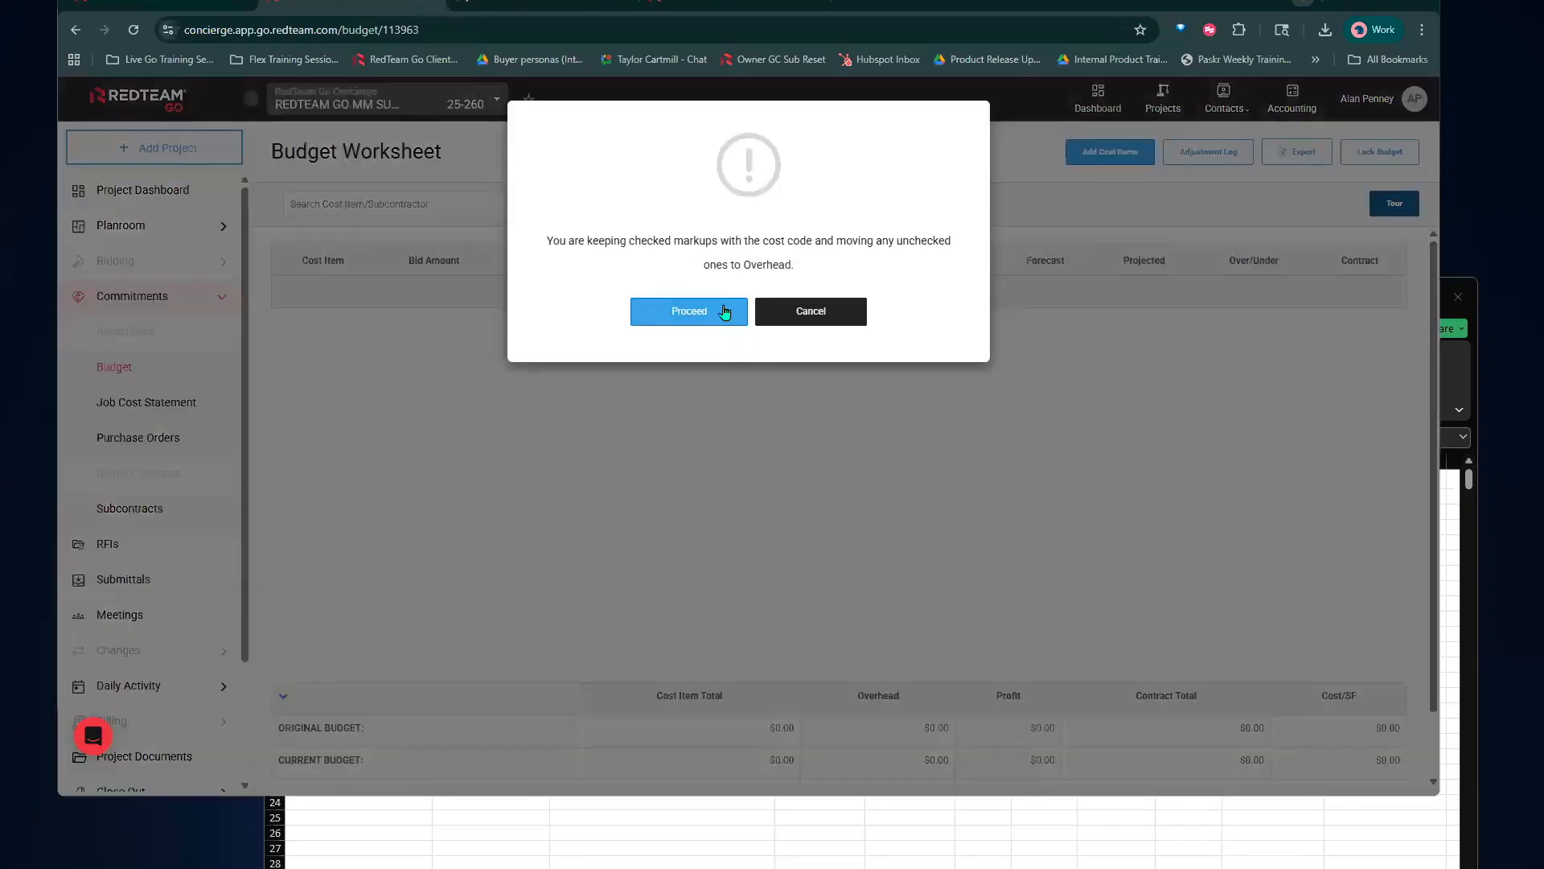
left_click(731, 311)
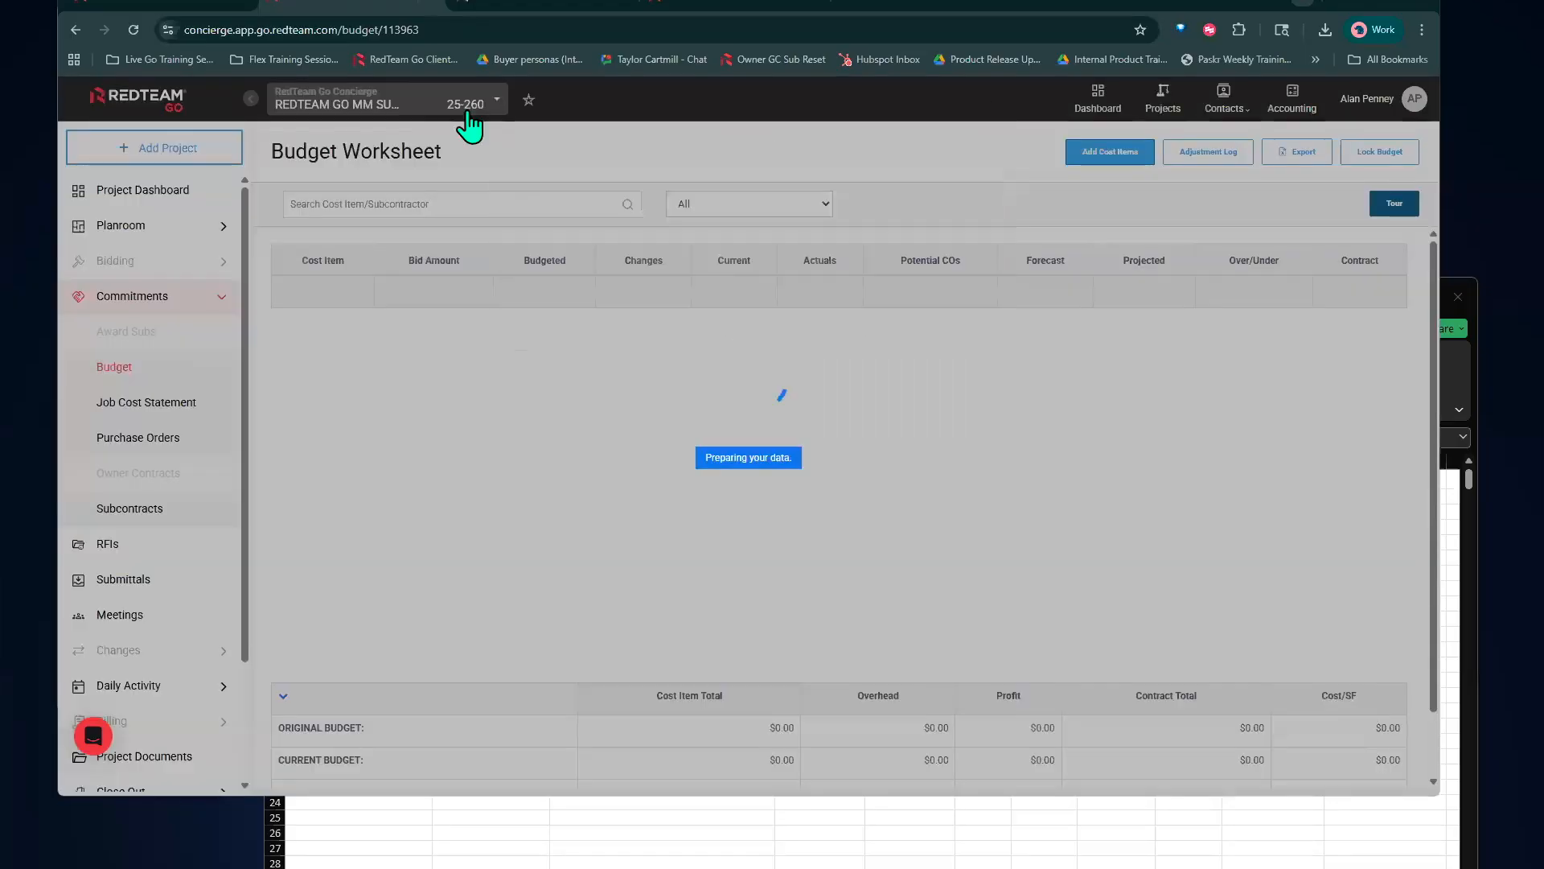
Switch to the project REDTEAM GO SMB SUBMITTALS (25-259) and open its Submittals list
left_click(469, 127)
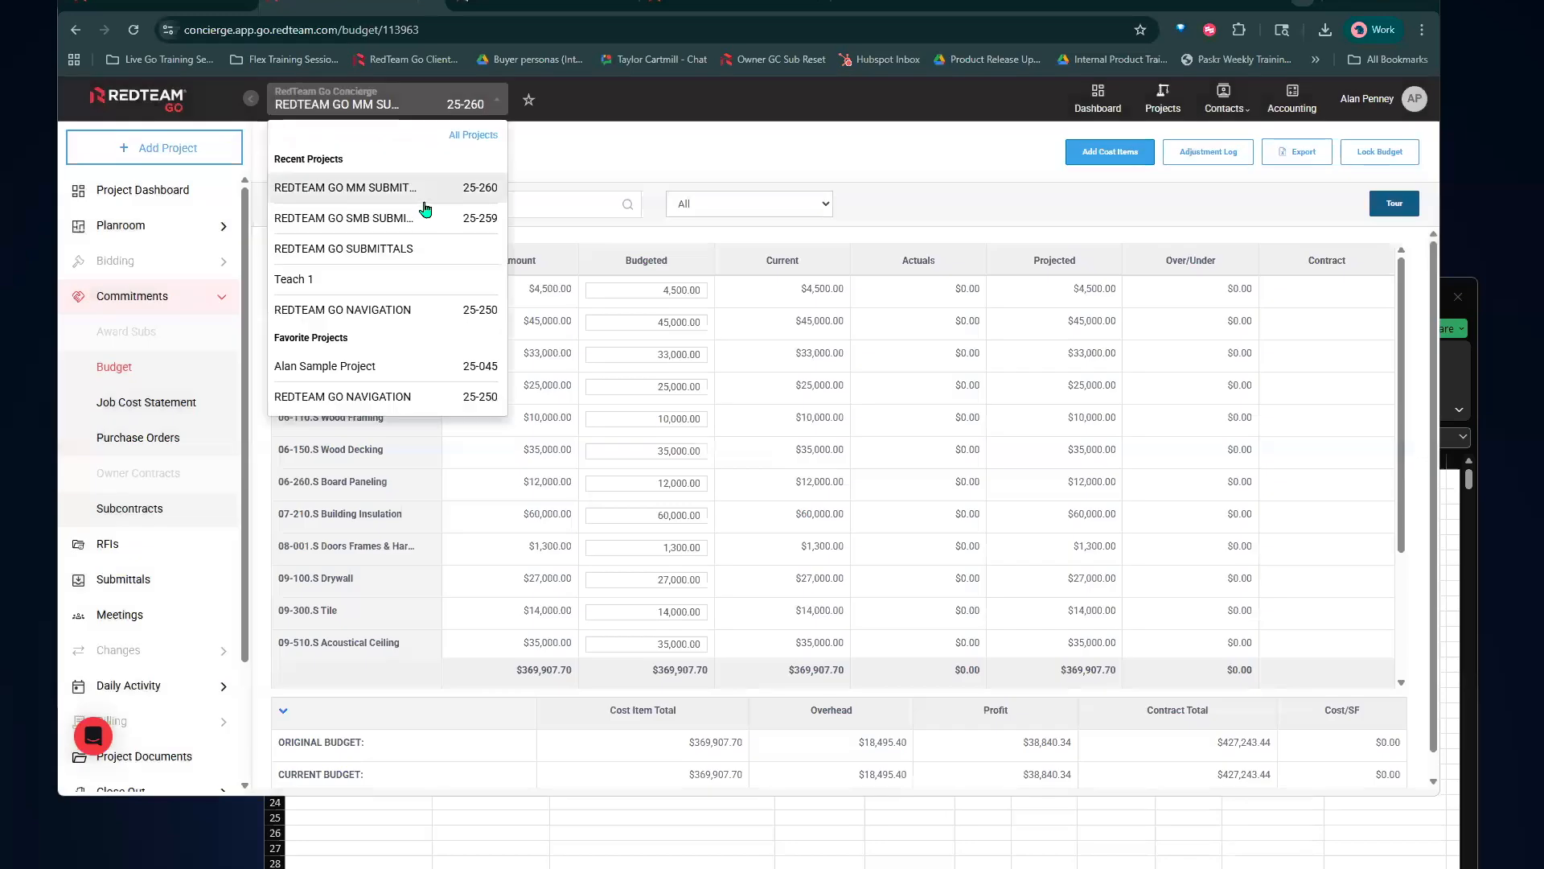
left_click(421, 201)
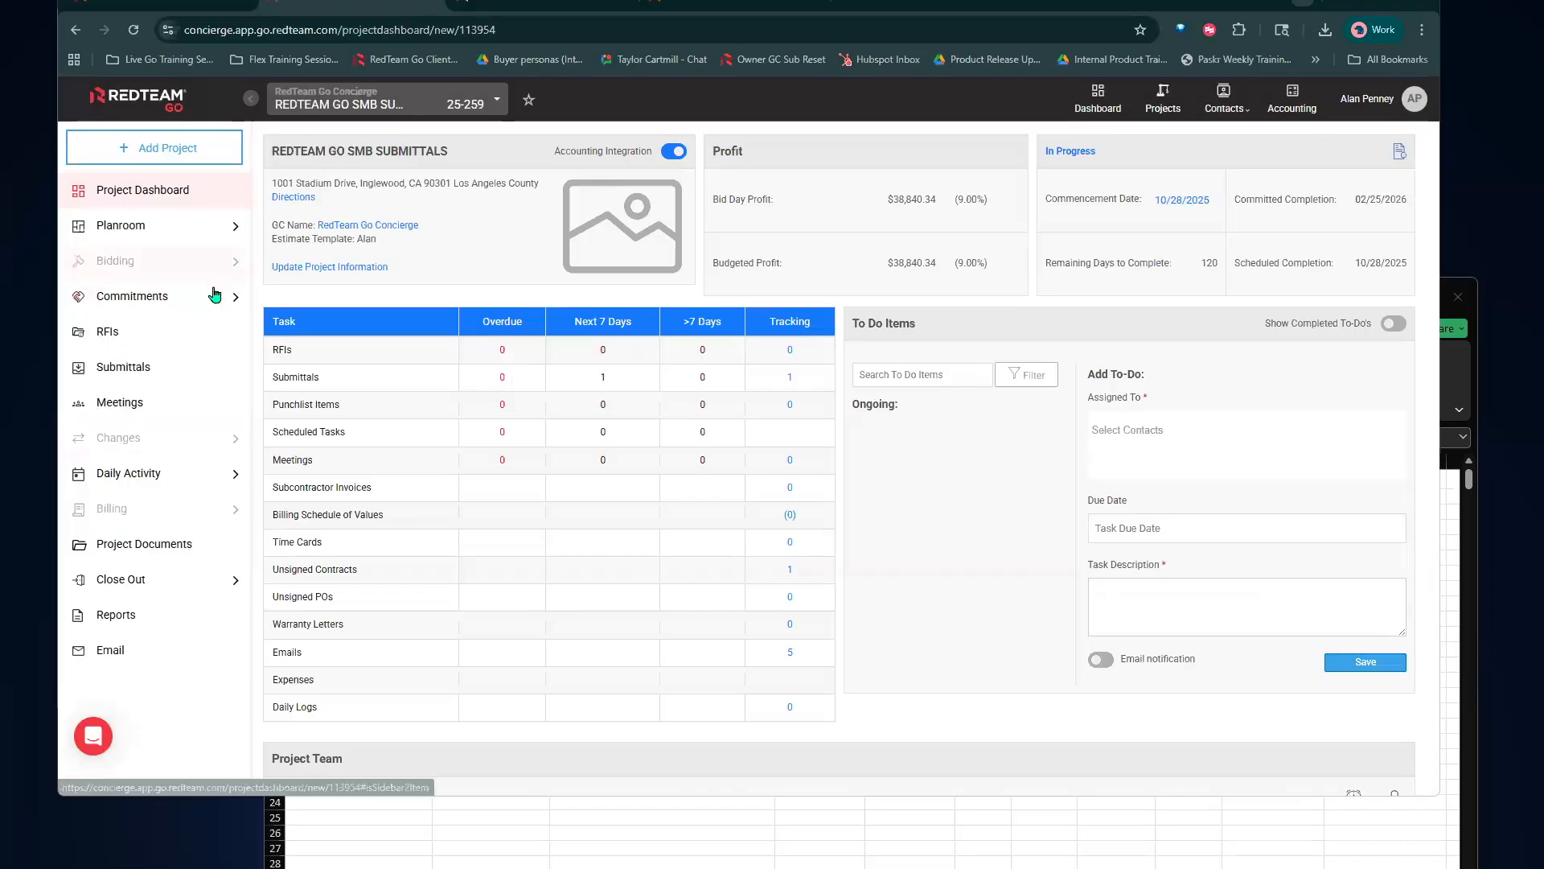
left_click(136, 378)
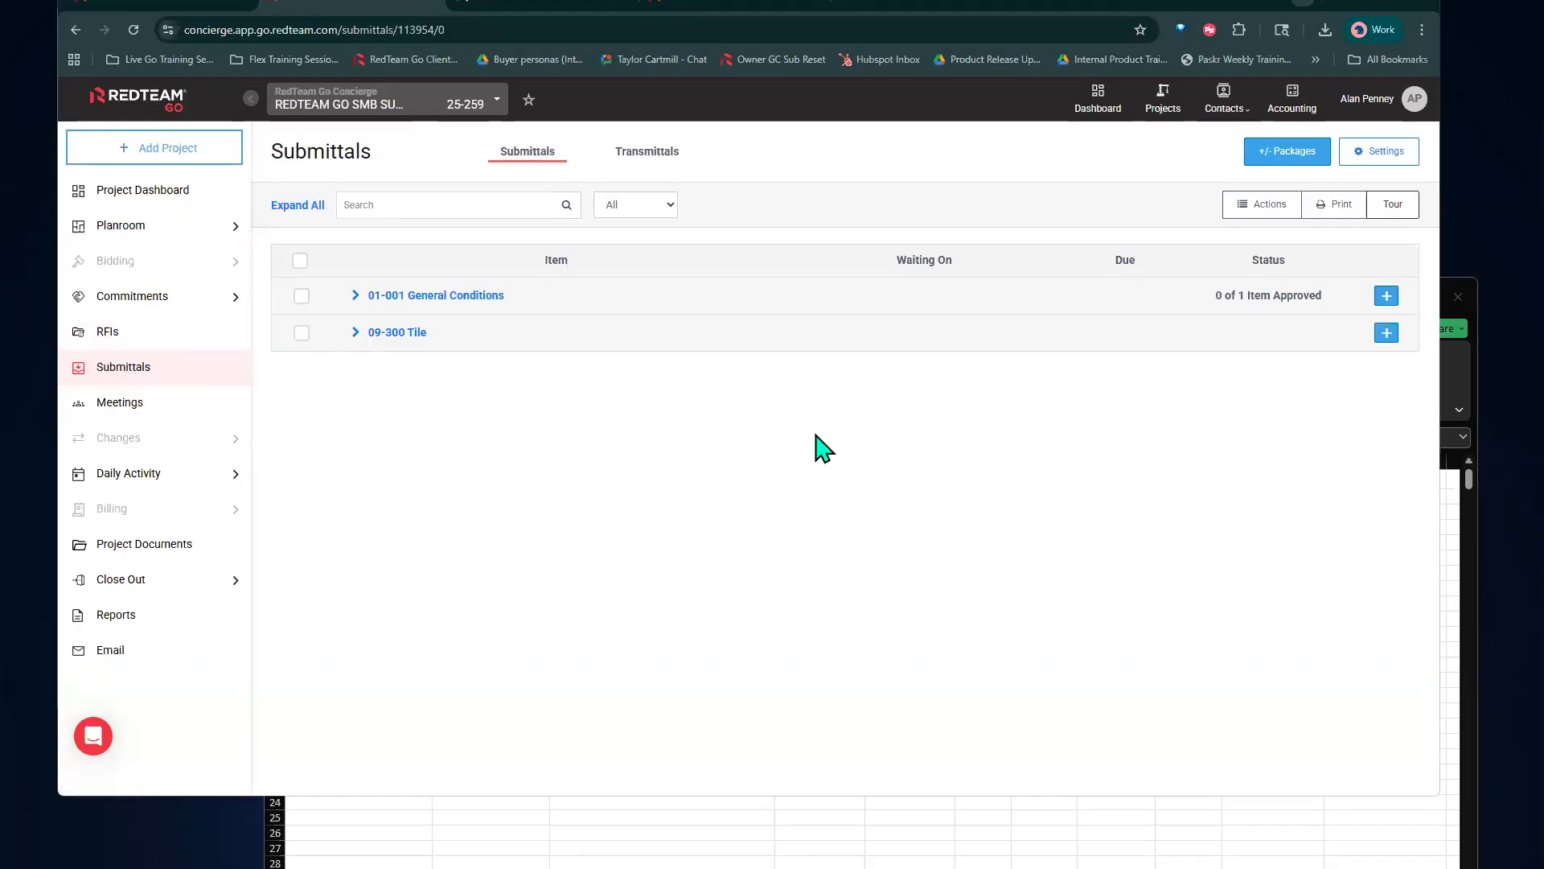
Start the guided tour of the Submittals module, view its explanation of packages, and end the tour
left_click(1392, 211)
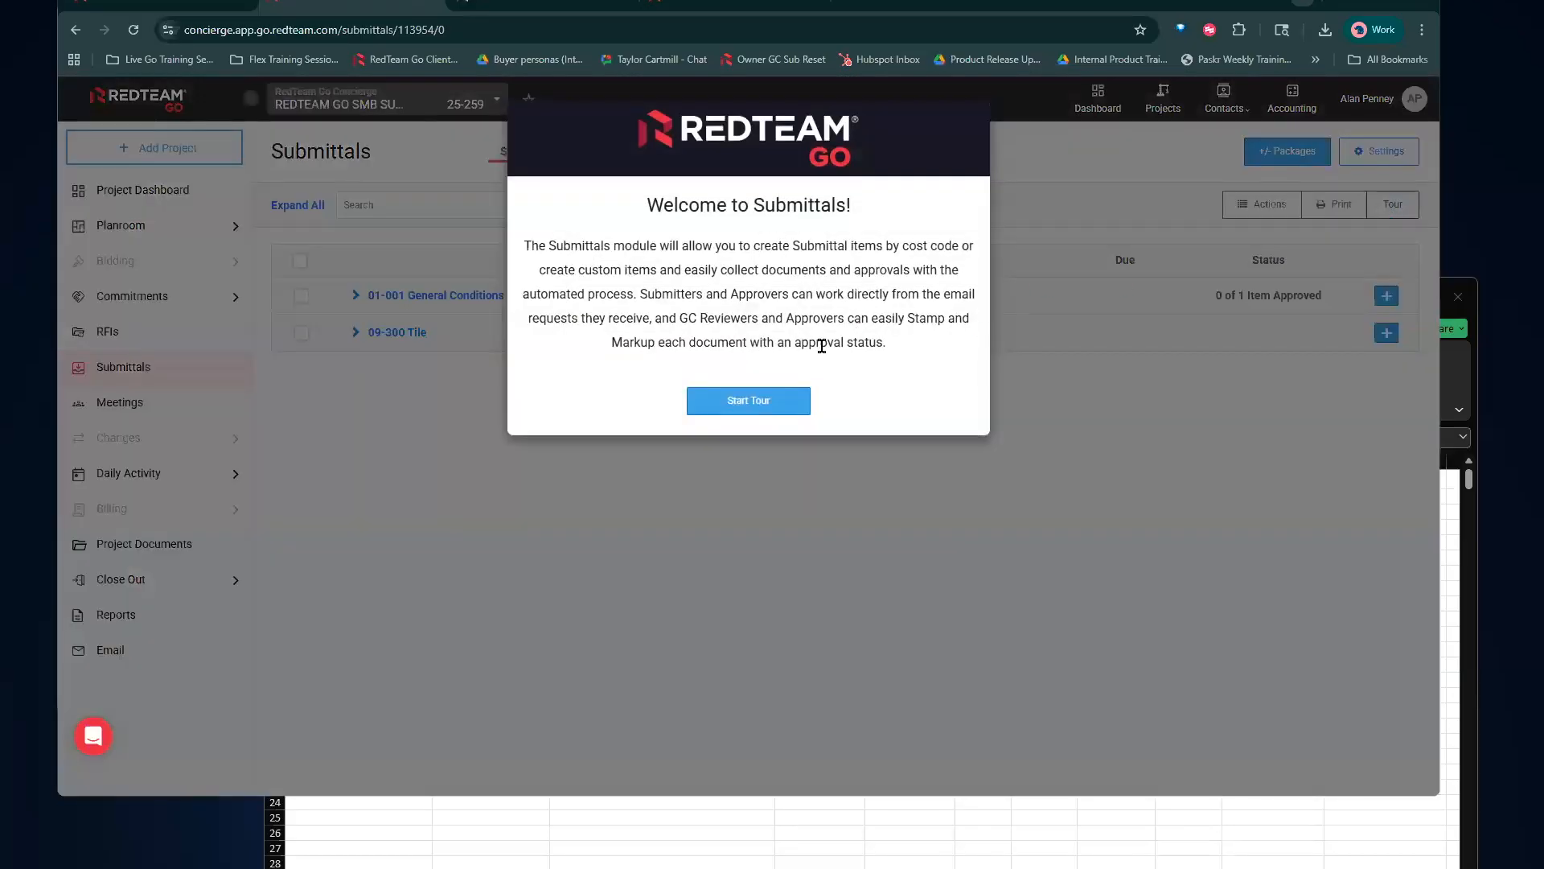
left_click(750, 406)
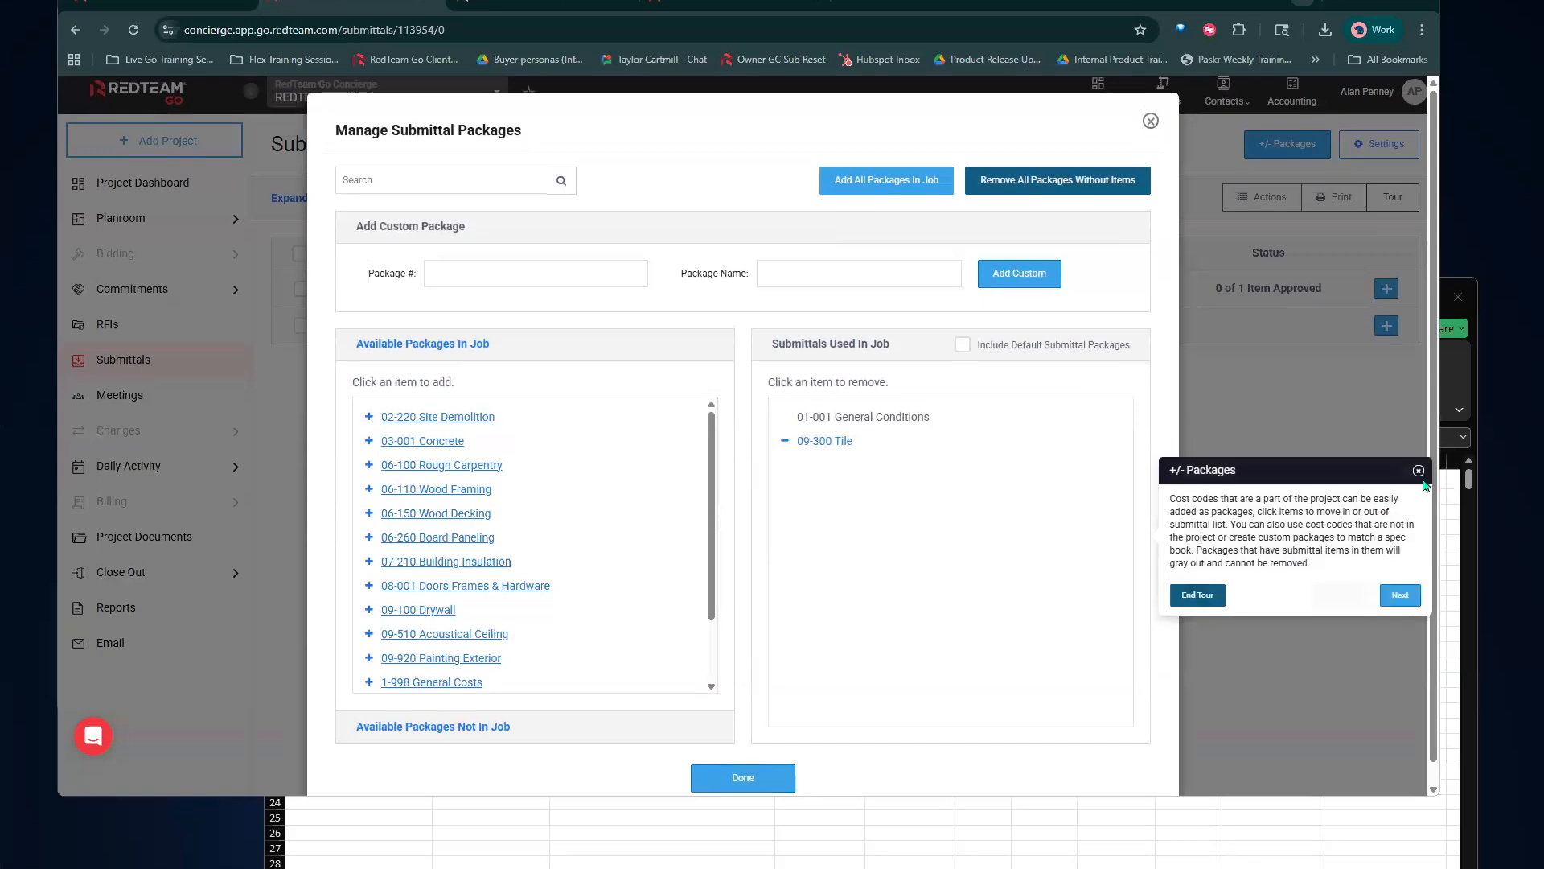
left_click(1200, 596)
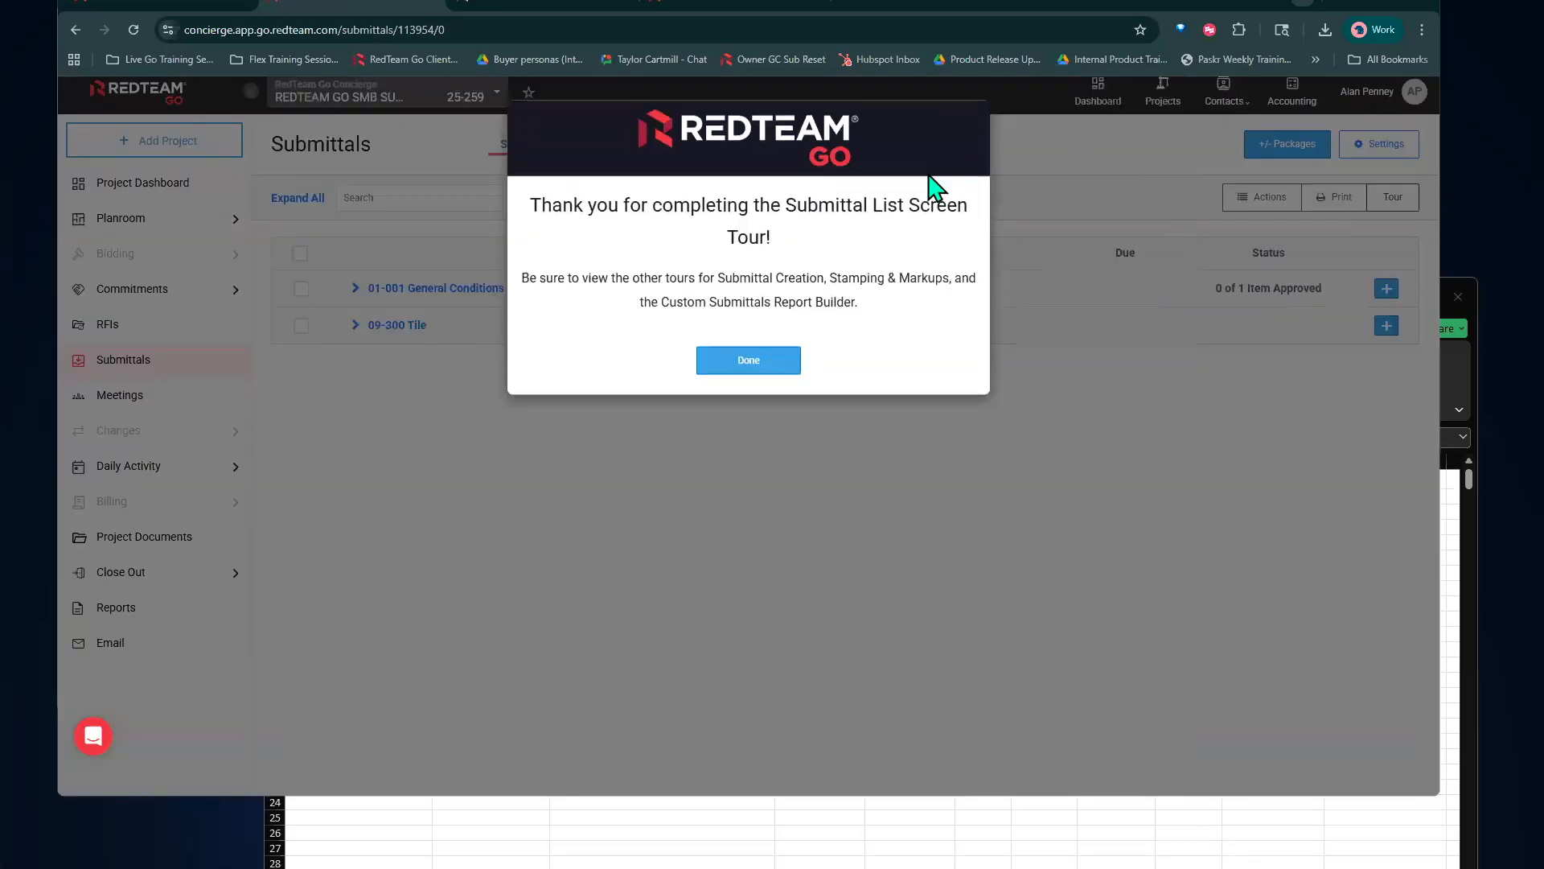
left_click(768, 370)
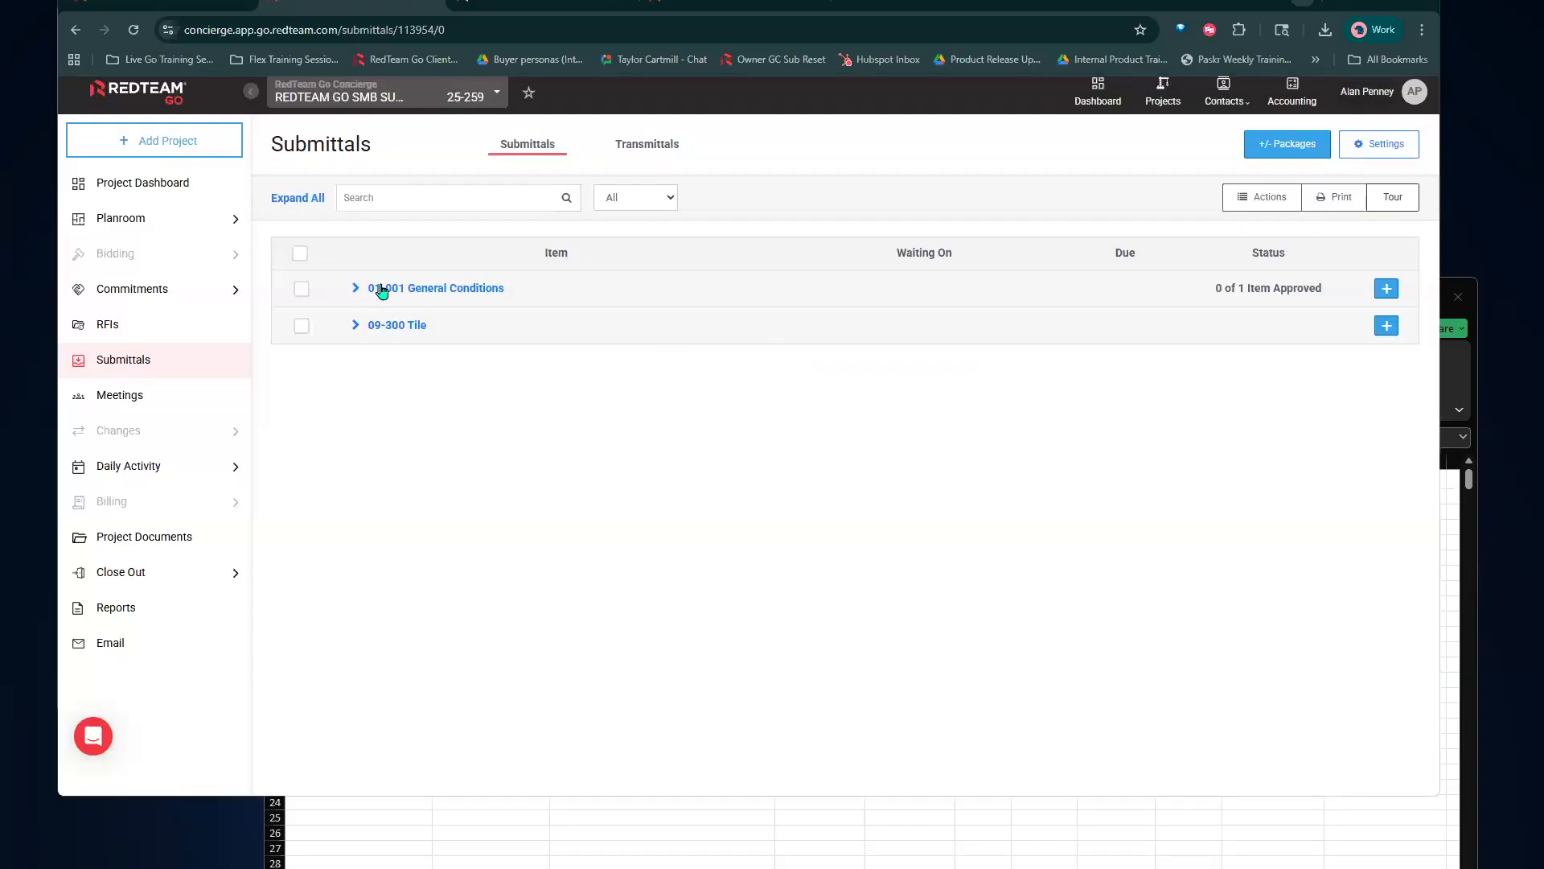
Expand 01-001 General Conditions and save the new-submittal lead times: Order 5, GC Review 7, Others Review 10
left_click(355, 289)
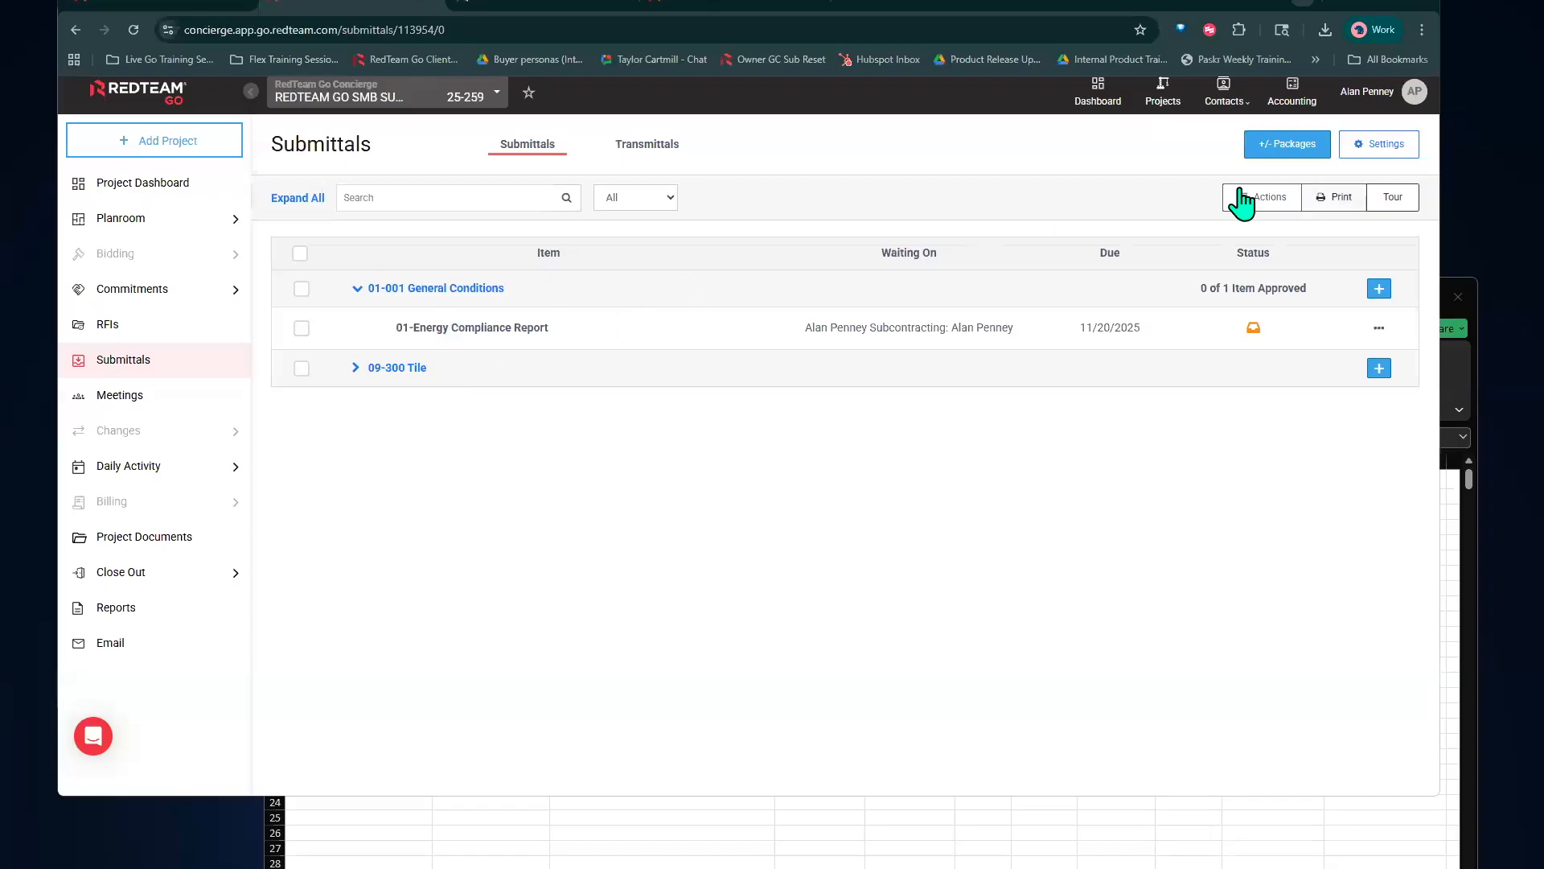
left_click(1378, 146)
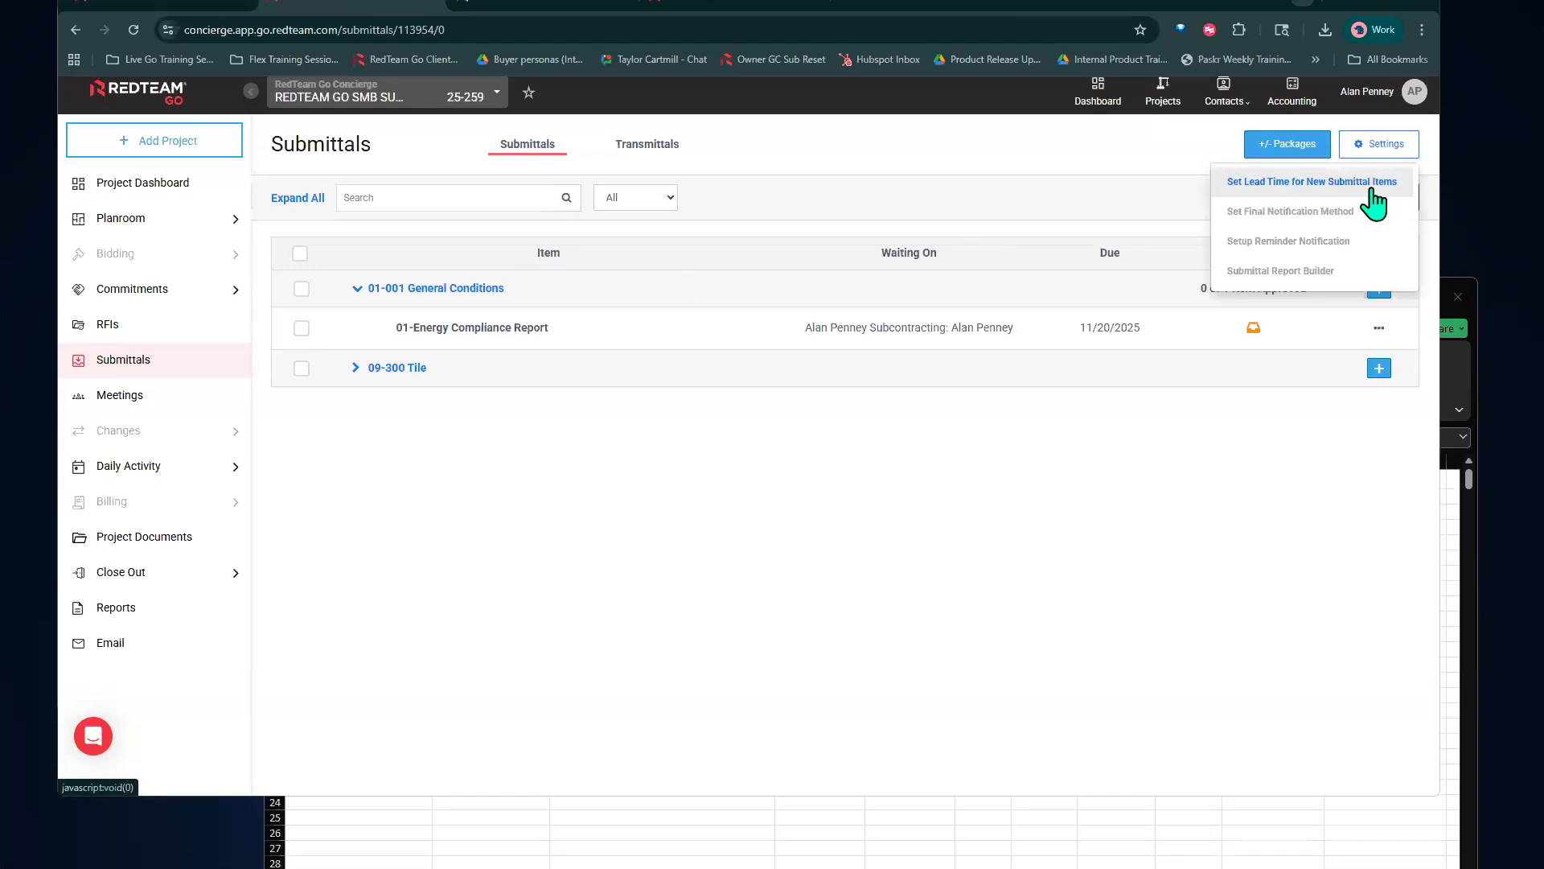
left_click(1374, 193)
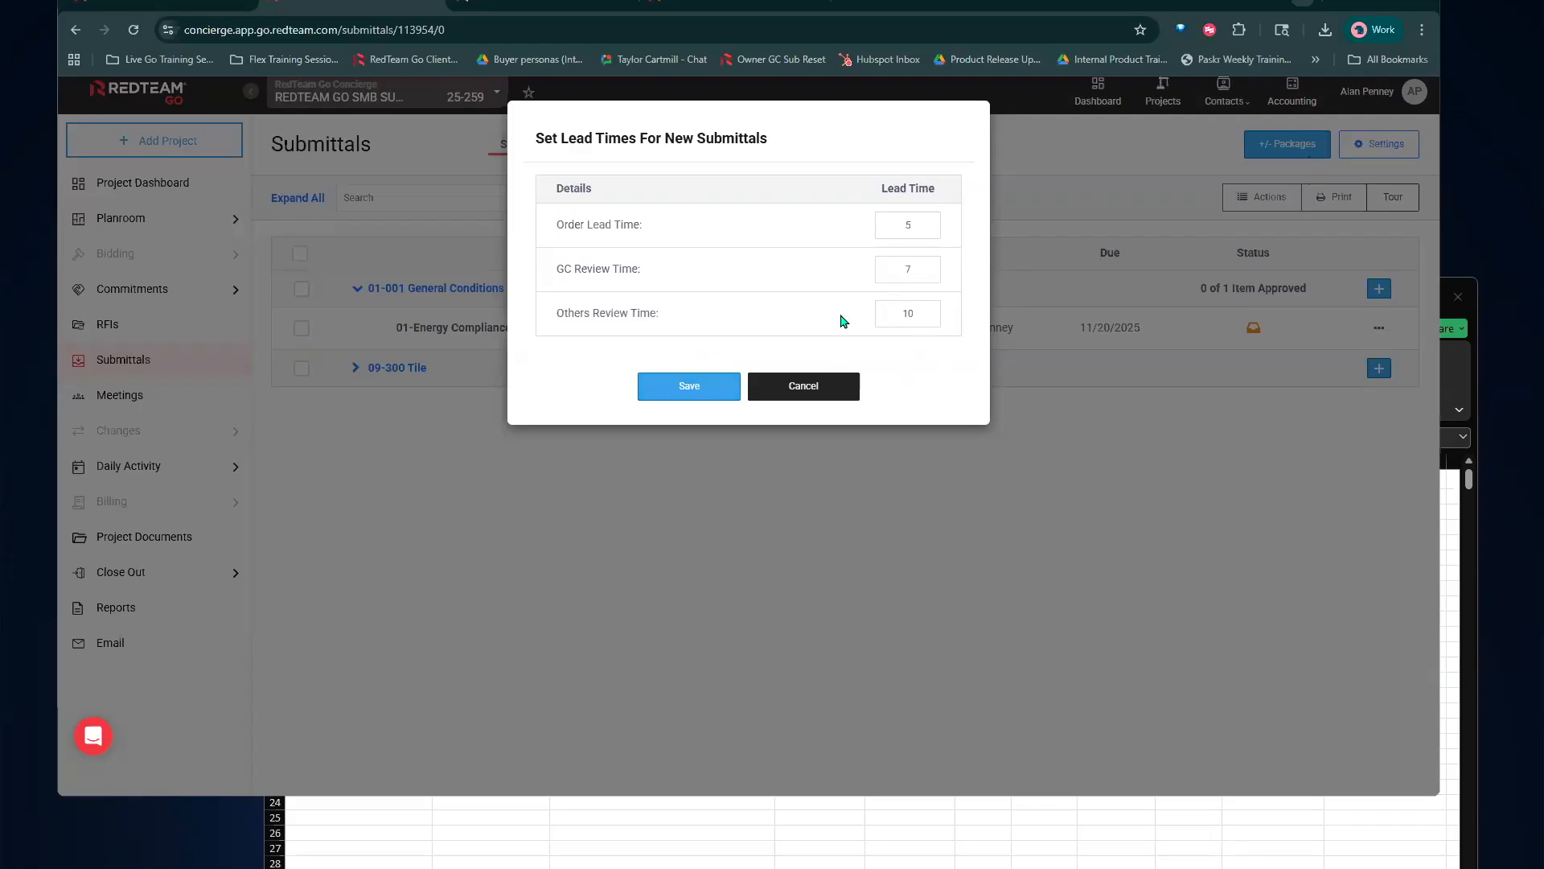
left_click(690, 392)
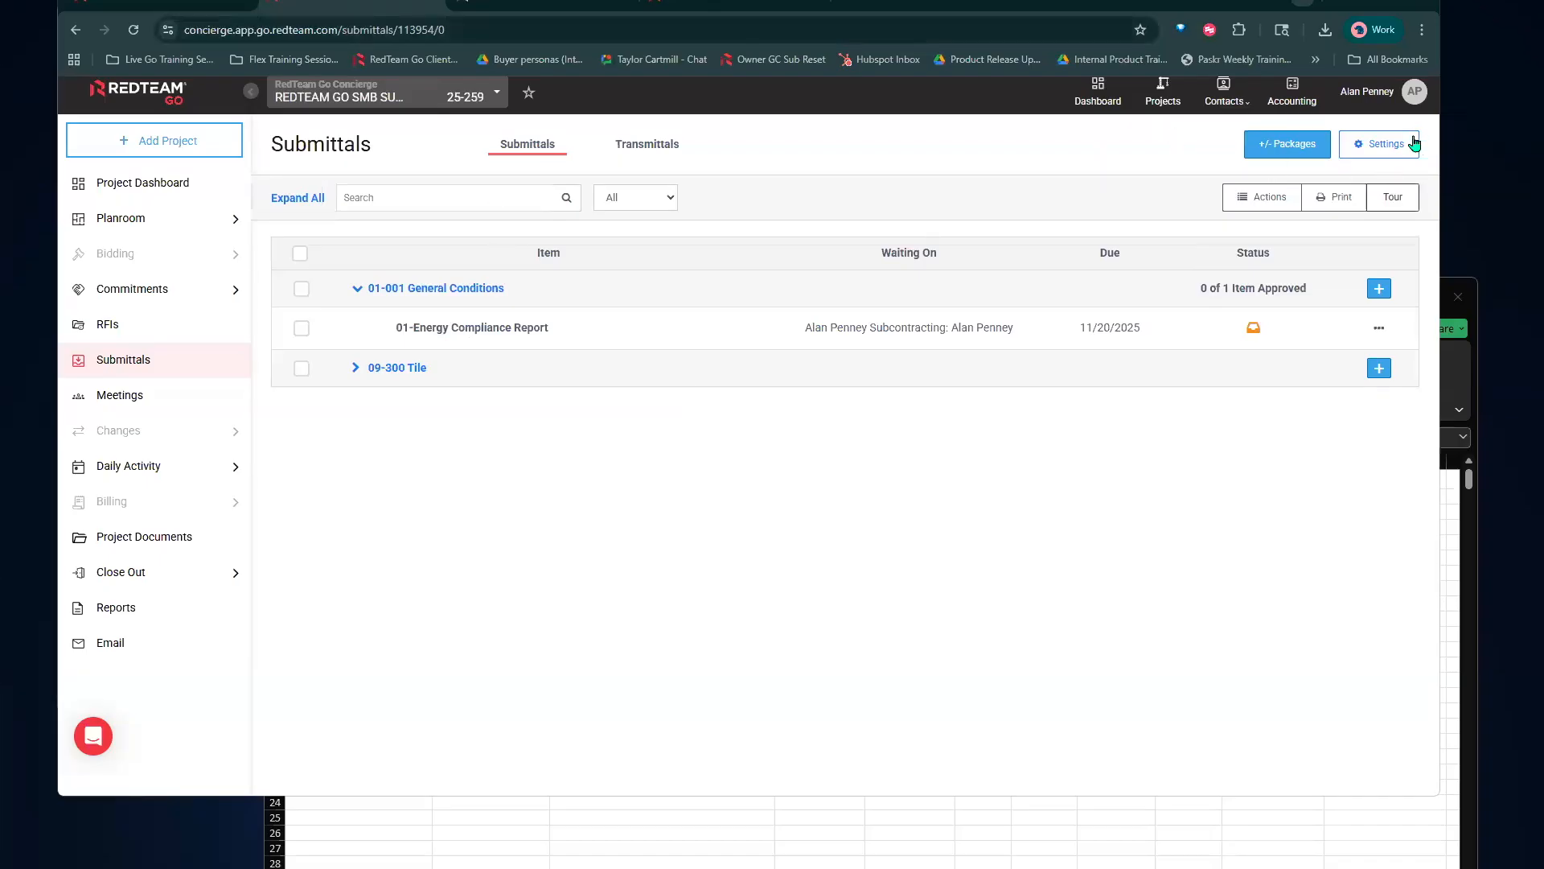
Review the options for the final approval notification method and leave them without saving
left_click(1394, 159)
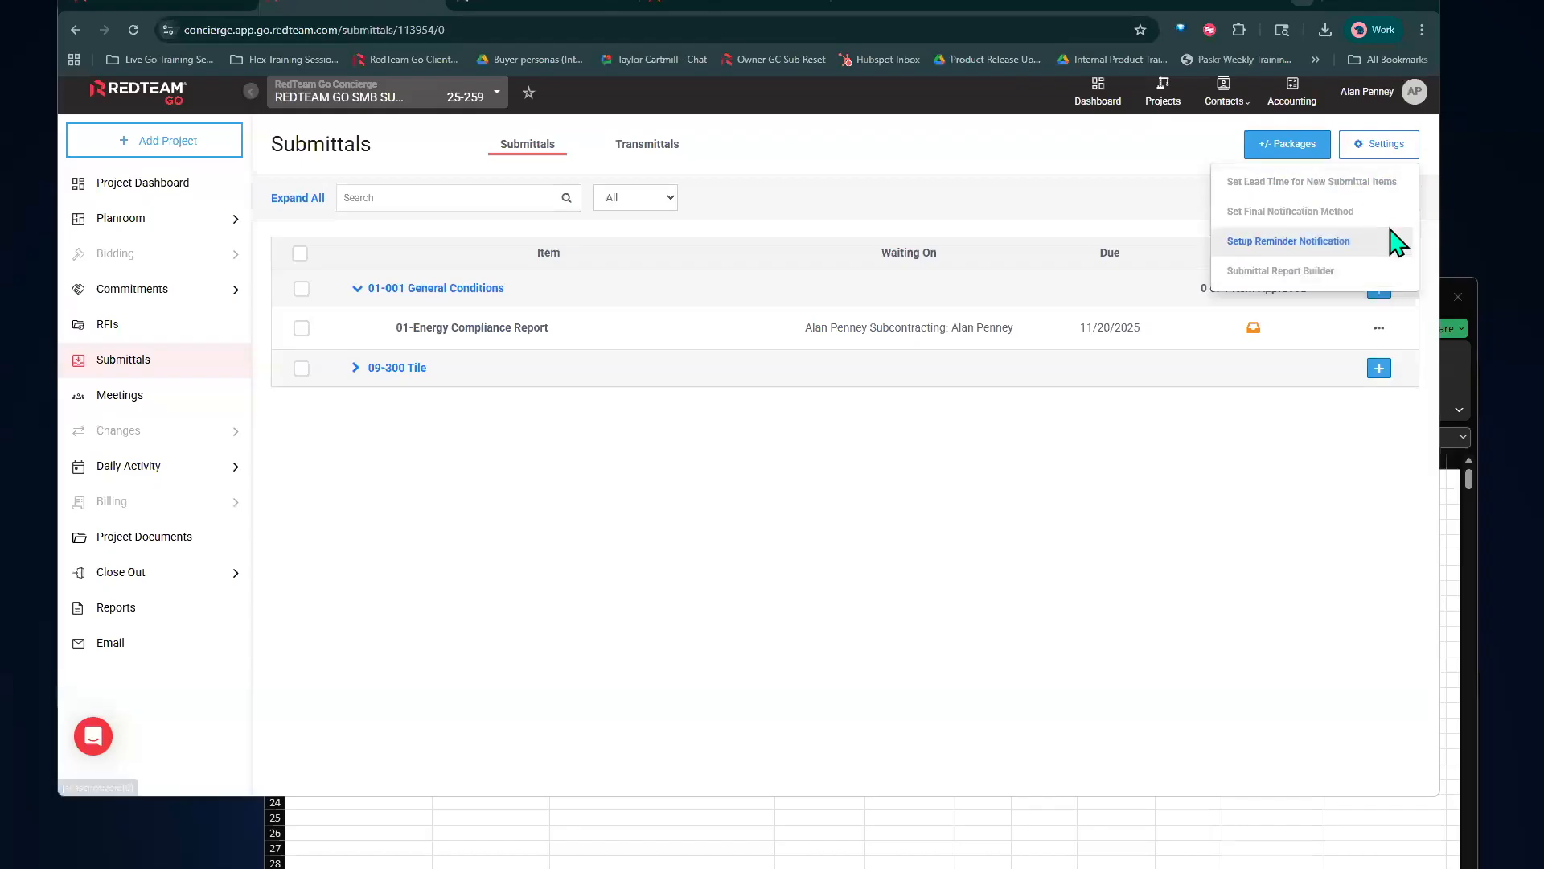
left_click(1333, 213)
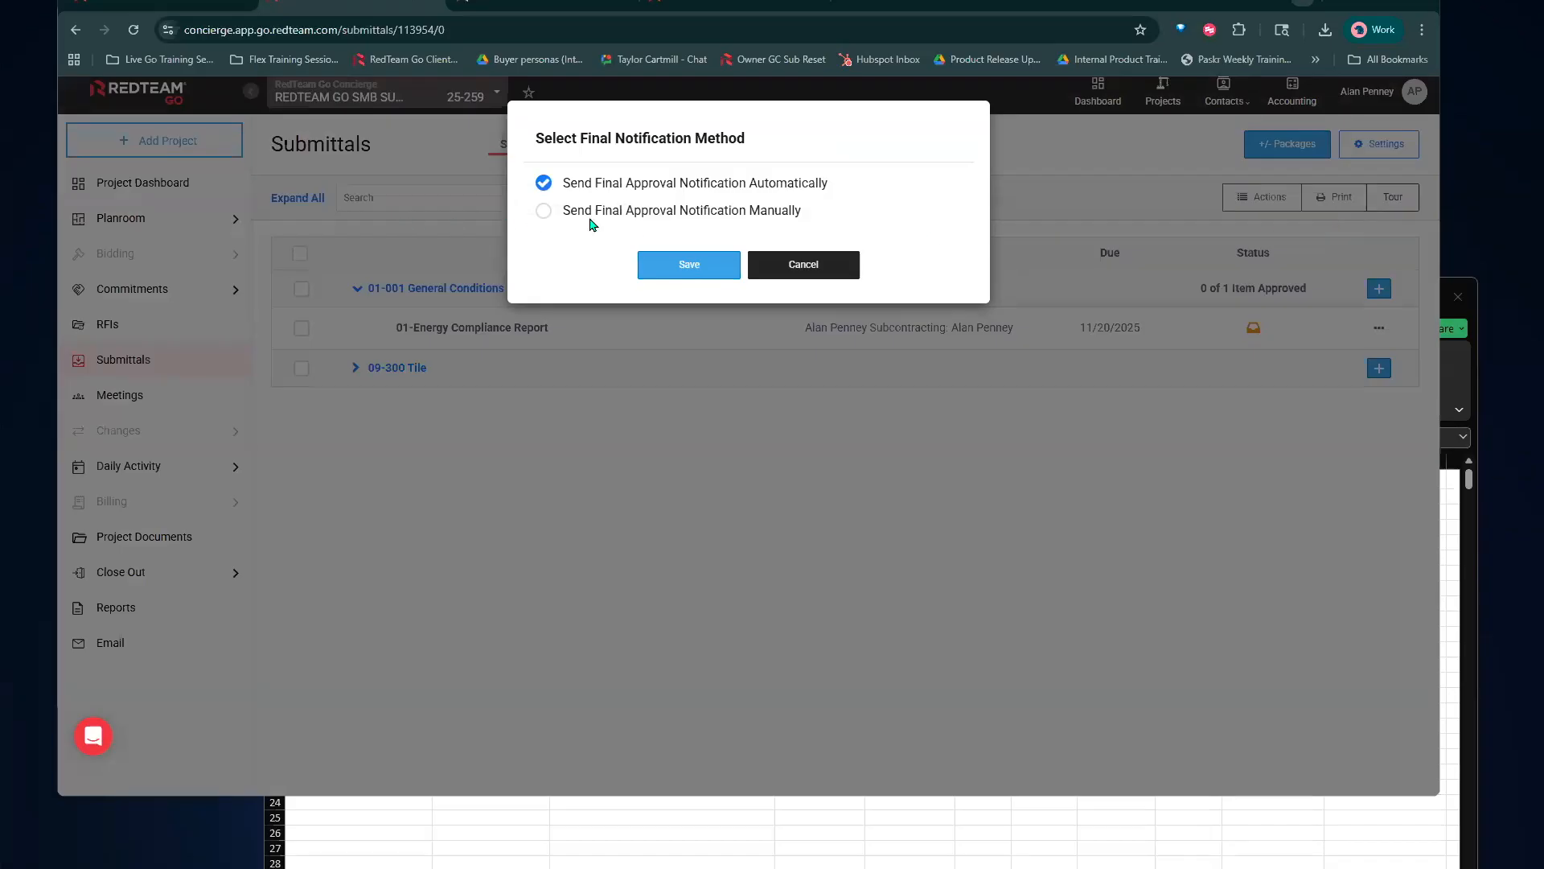
left_click(808, 272)
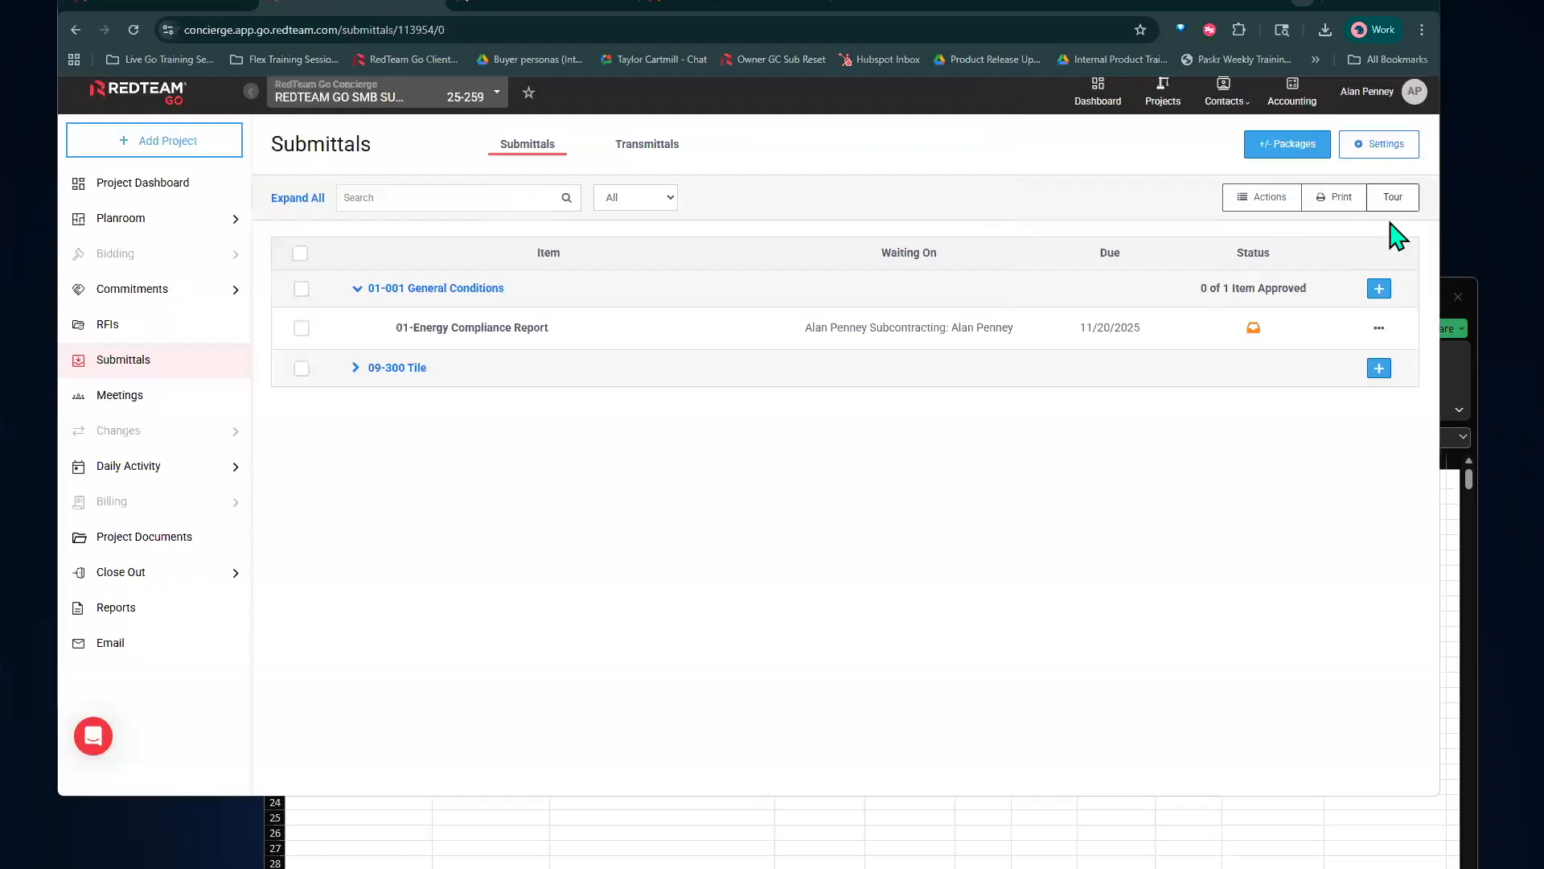
Save the automated submittal reminders setting with Send Reminders off
left_click(1387, 152)
left_click(1343, 243)
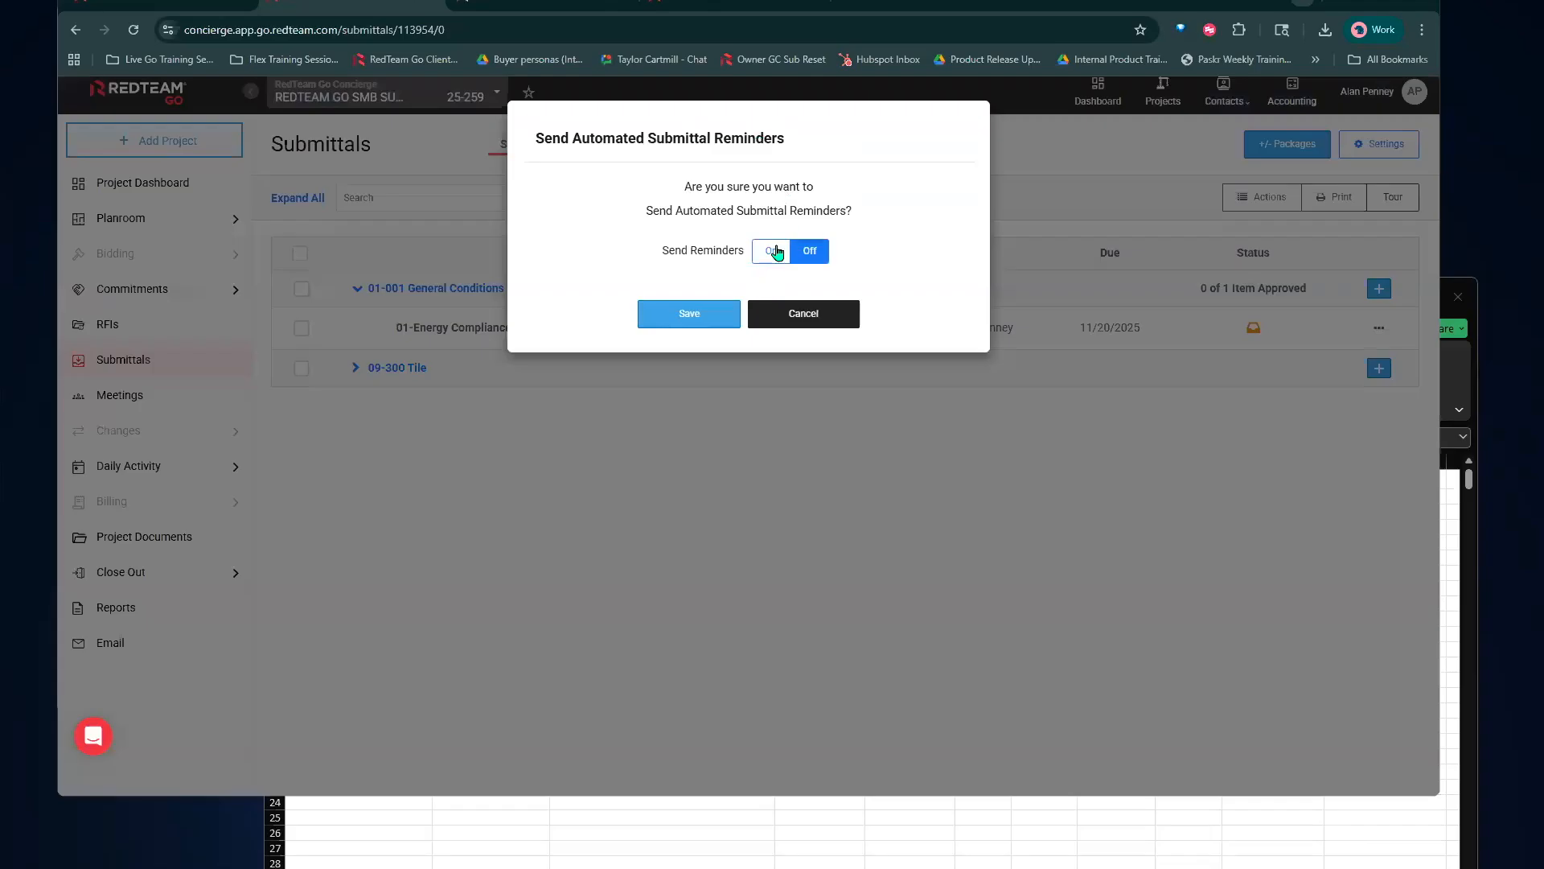
left_click(739, 322)
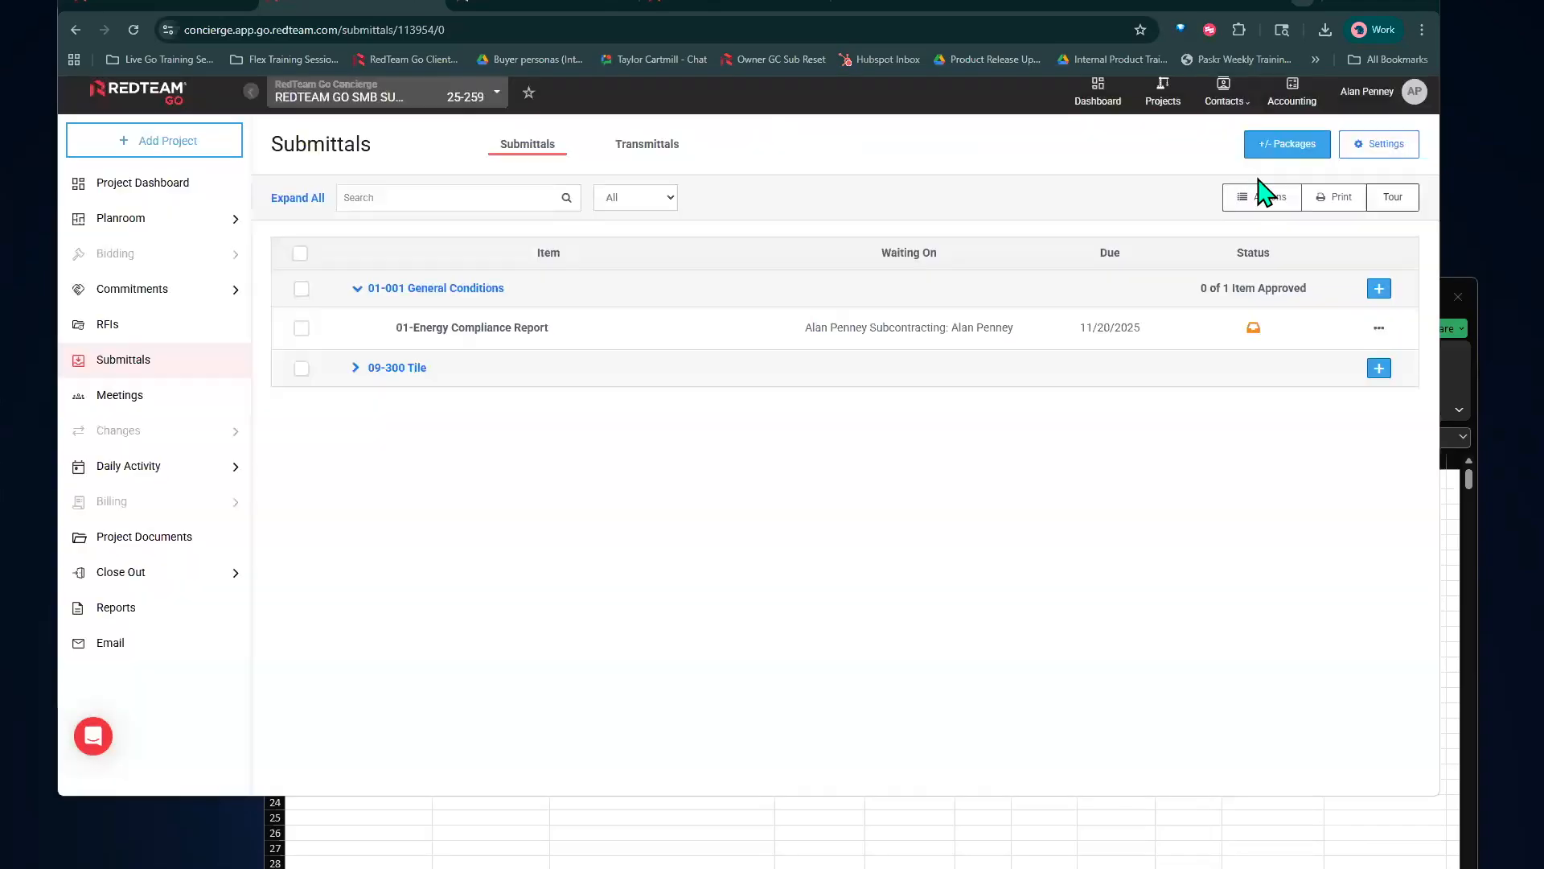
Add Cost Codes, Submitter Company Name, Approver Status and Waiting On to the selected fields in the Submittal Report Builder
left_click(1350, 150)
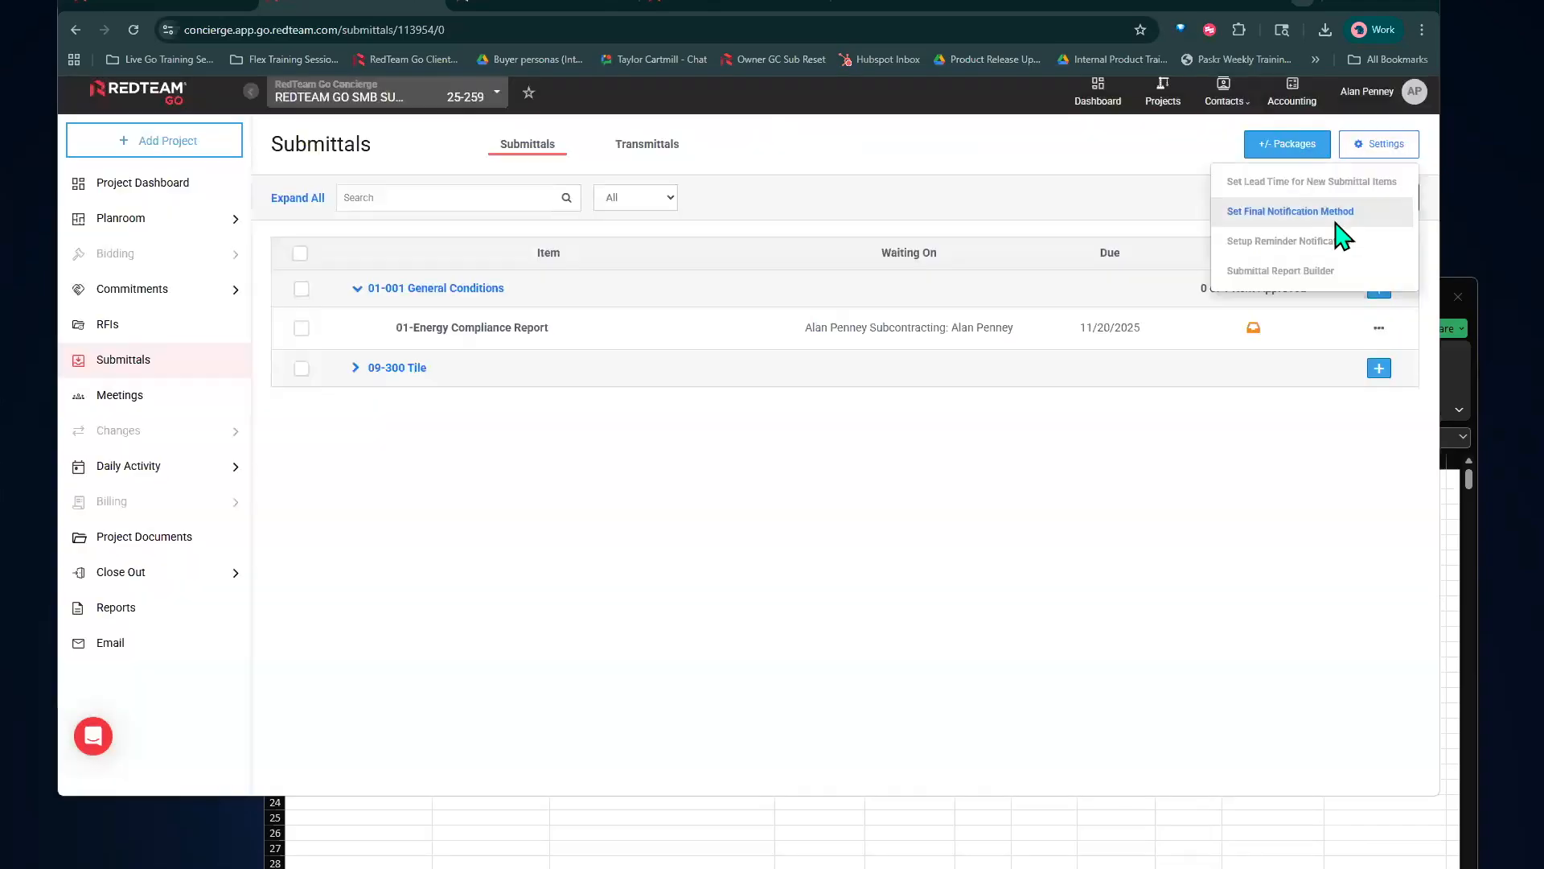
left_click(1328, 273)
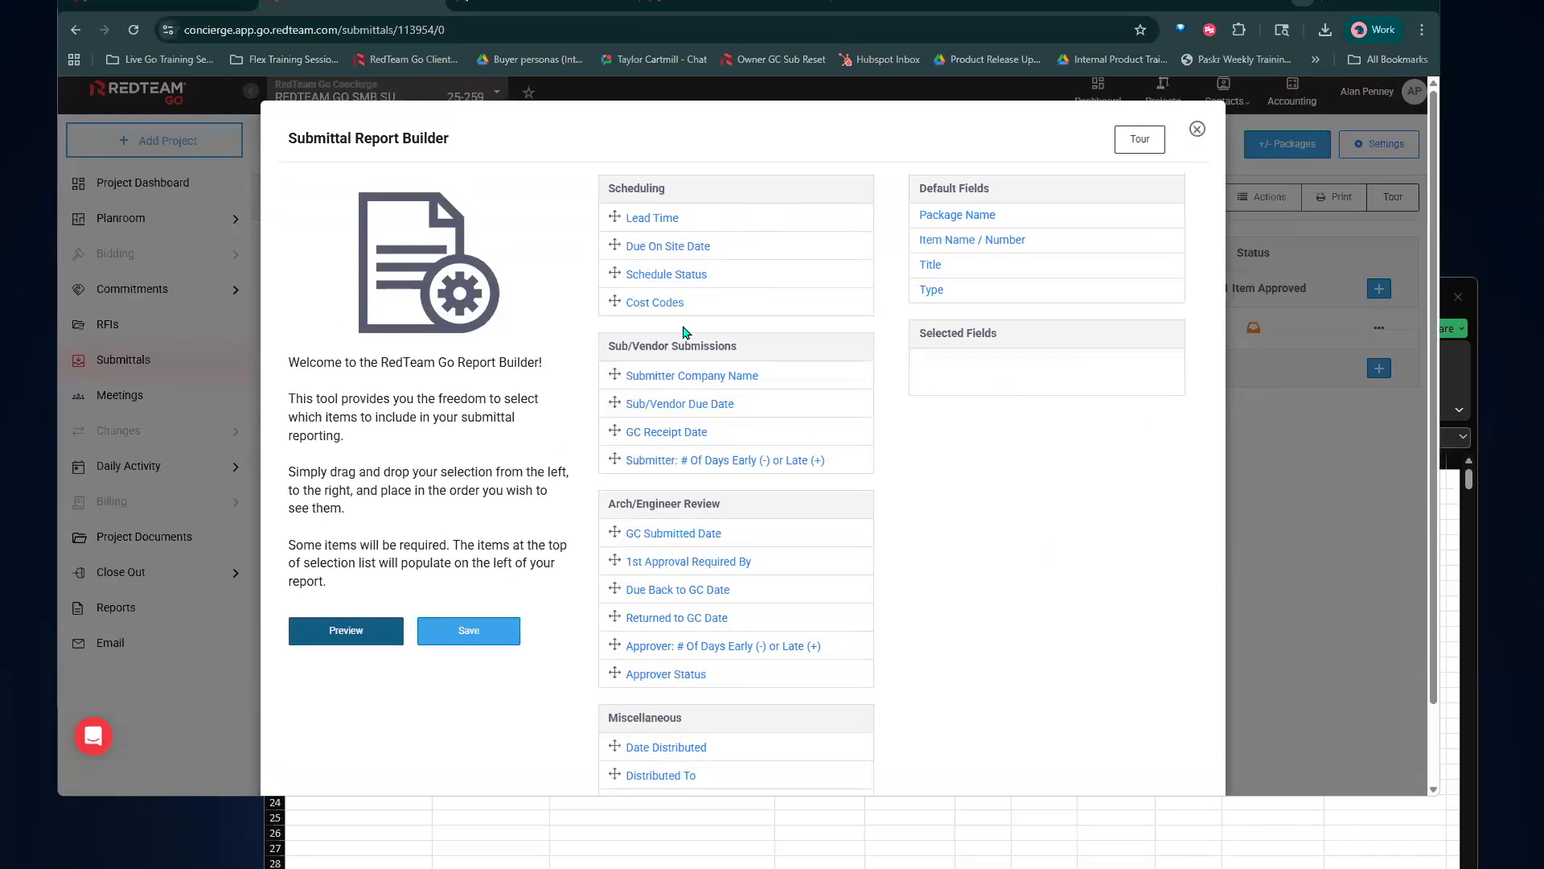
left_click_drag(689, 310, 965, 369)
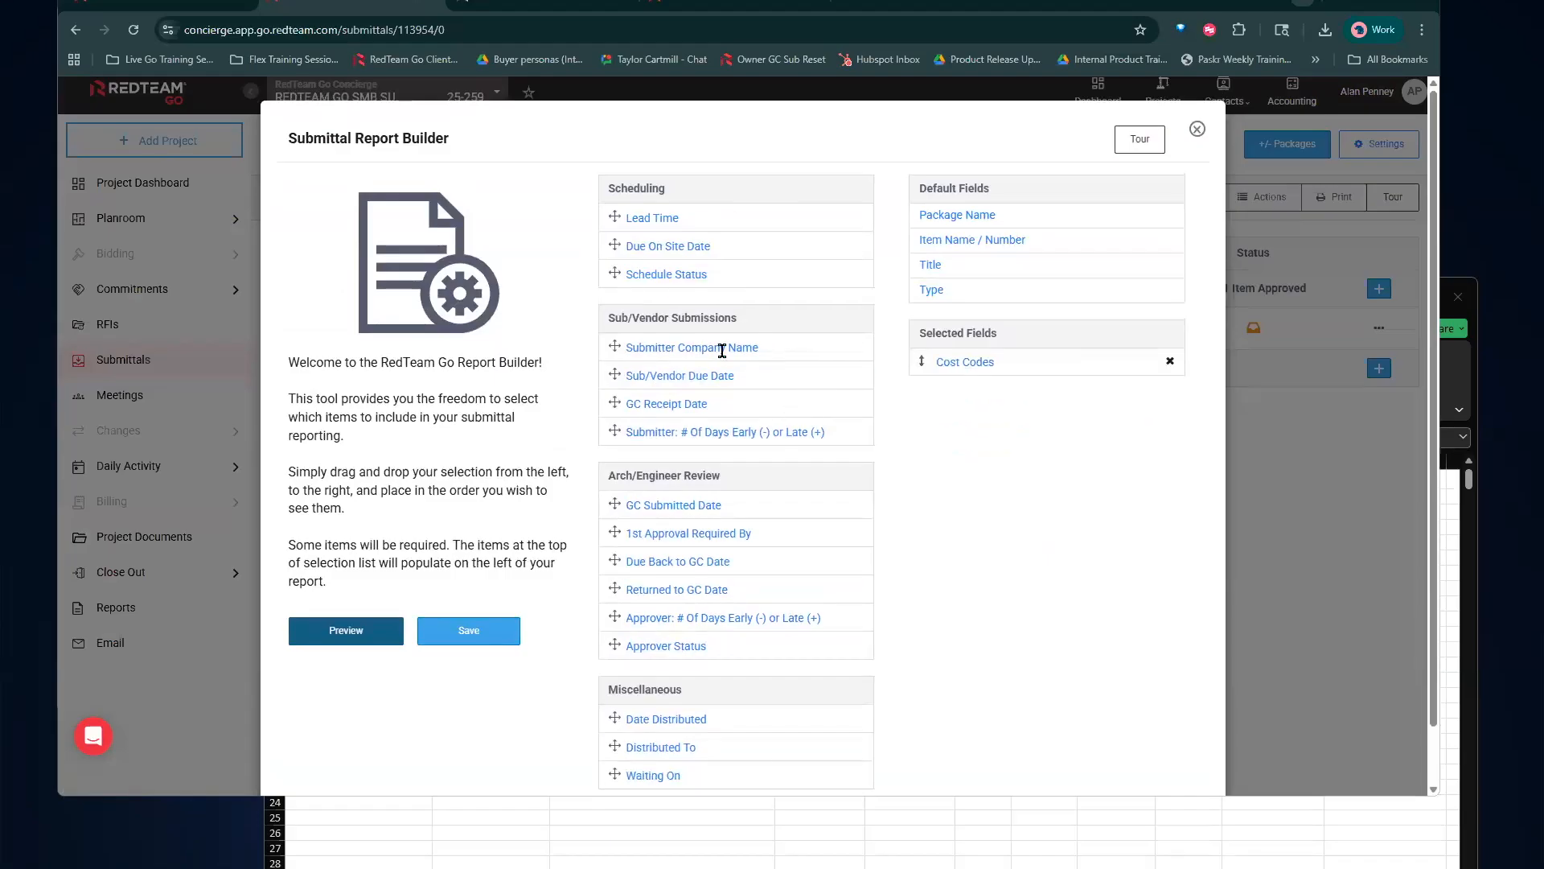
left_click_drag(724, 352, 1022, 366)
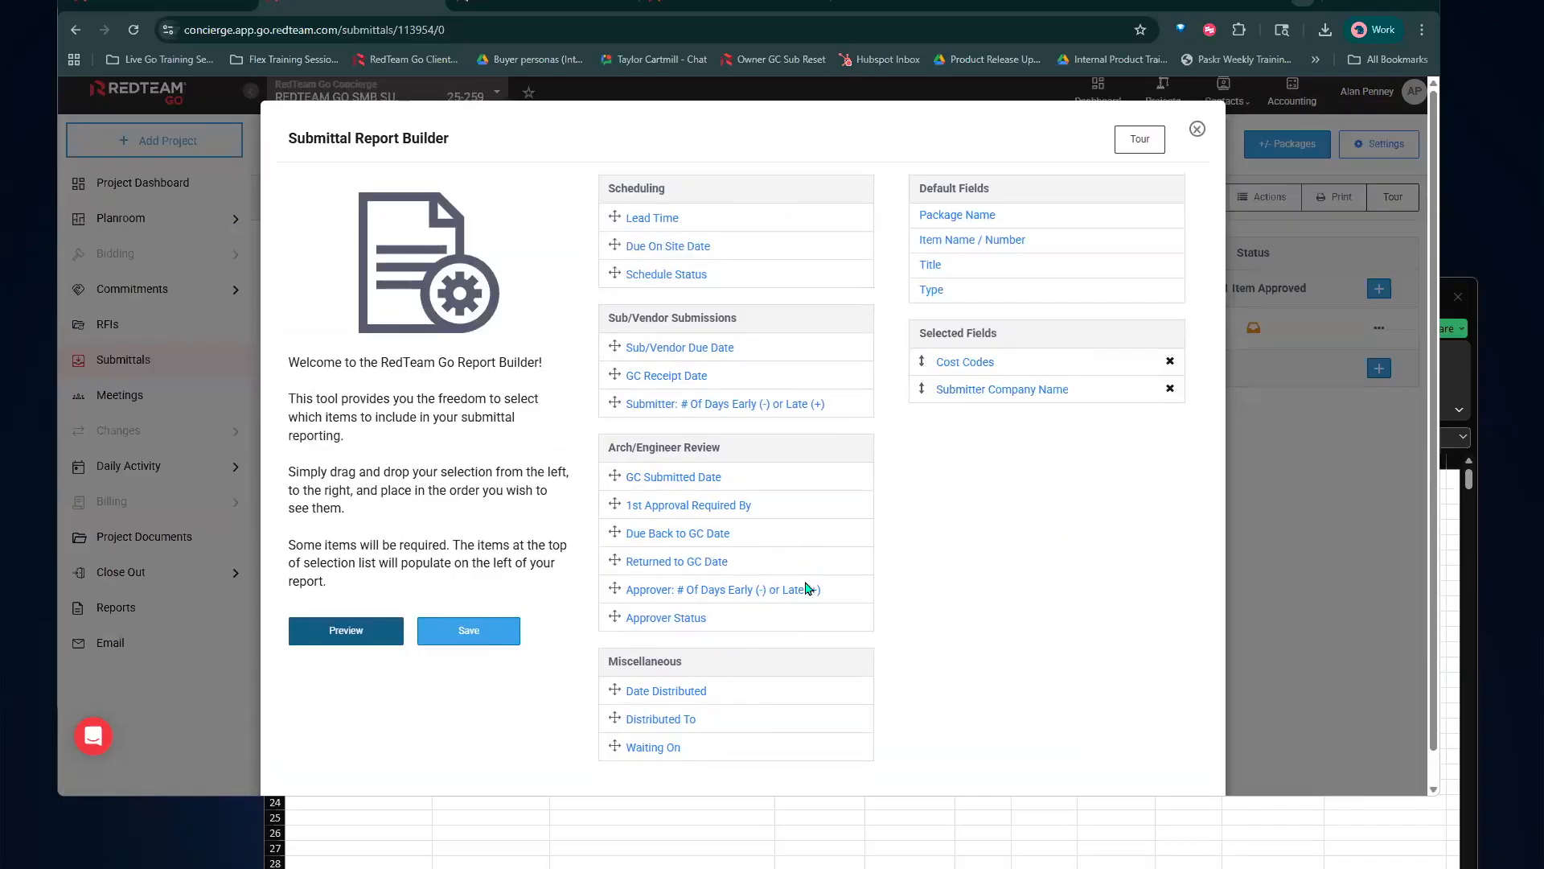
left_click_drag(782, 627, 1045, 430)
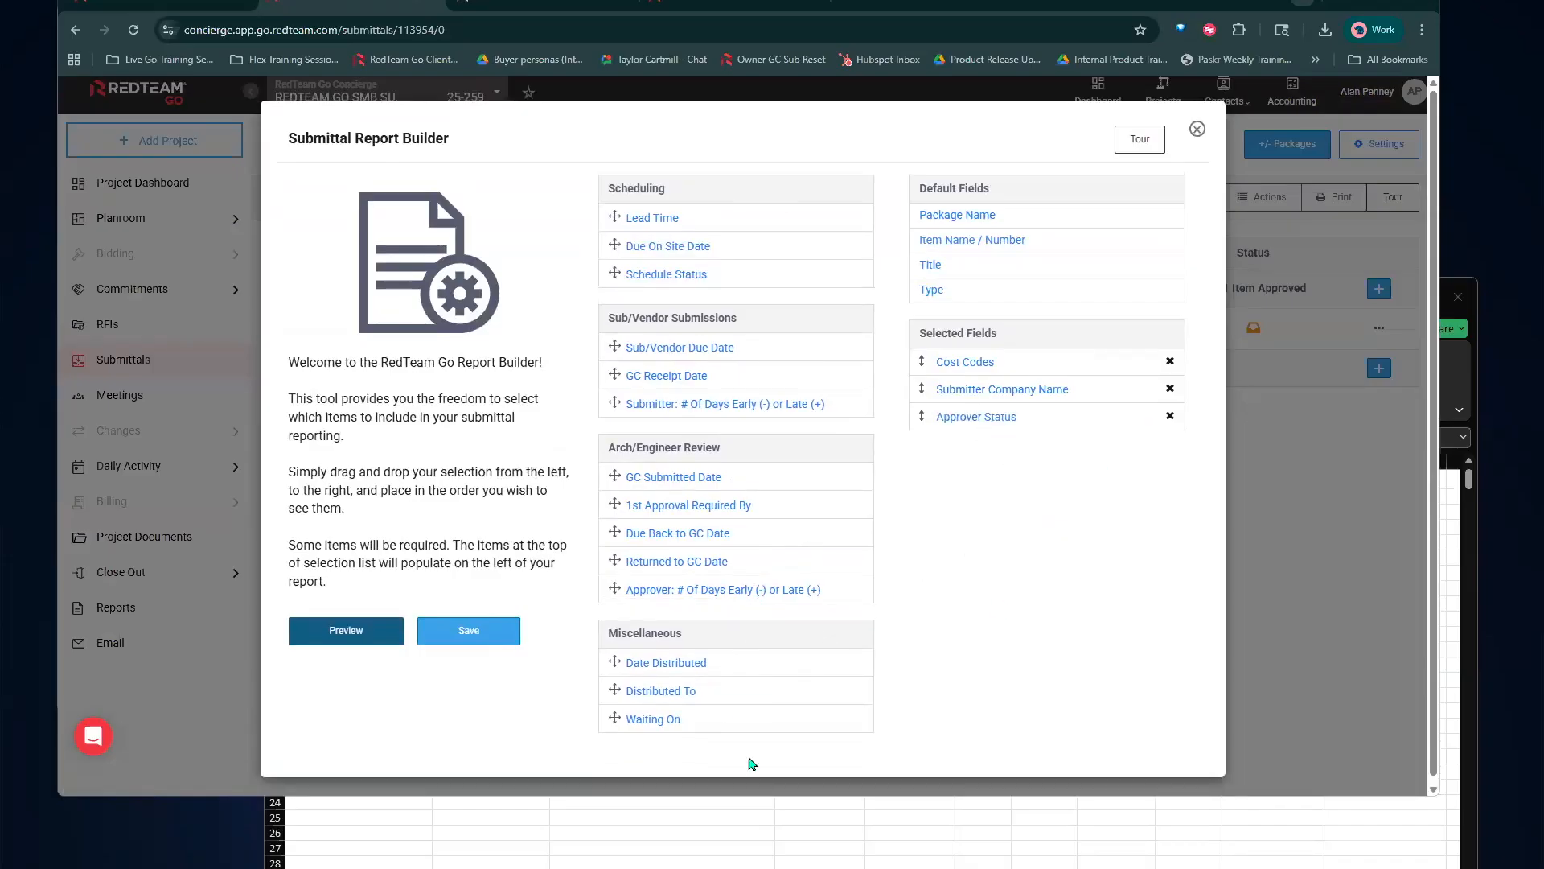
left_click_drag(719, 729, 1050, 321)
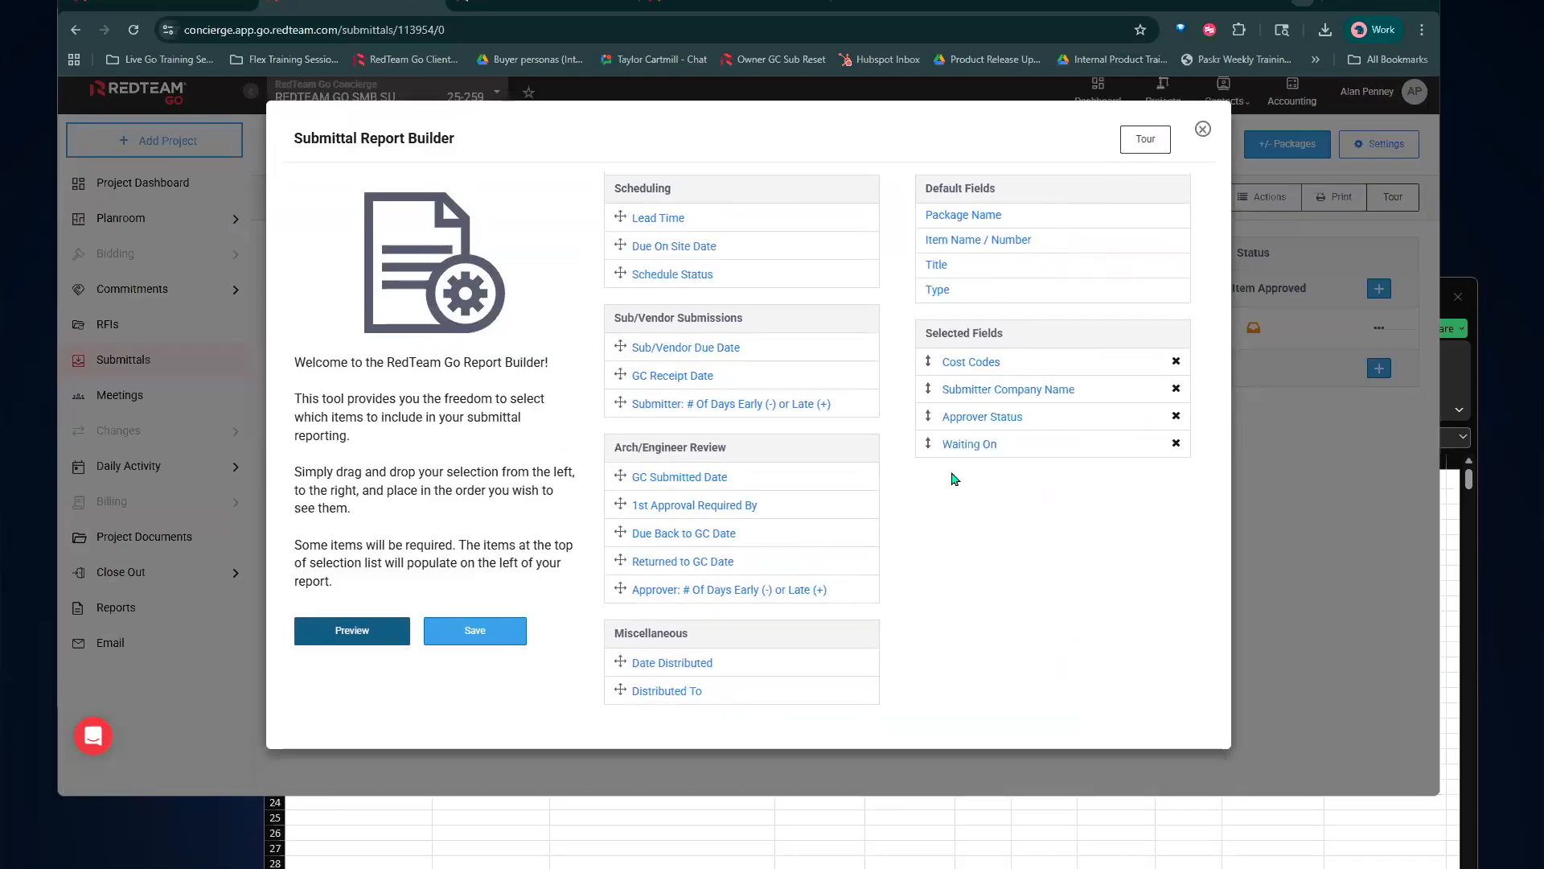
Preview the custom submittal report, examine the downloaded spreadsheet in Excel, and close both the workbook and the report builder
left_click(352, 632)
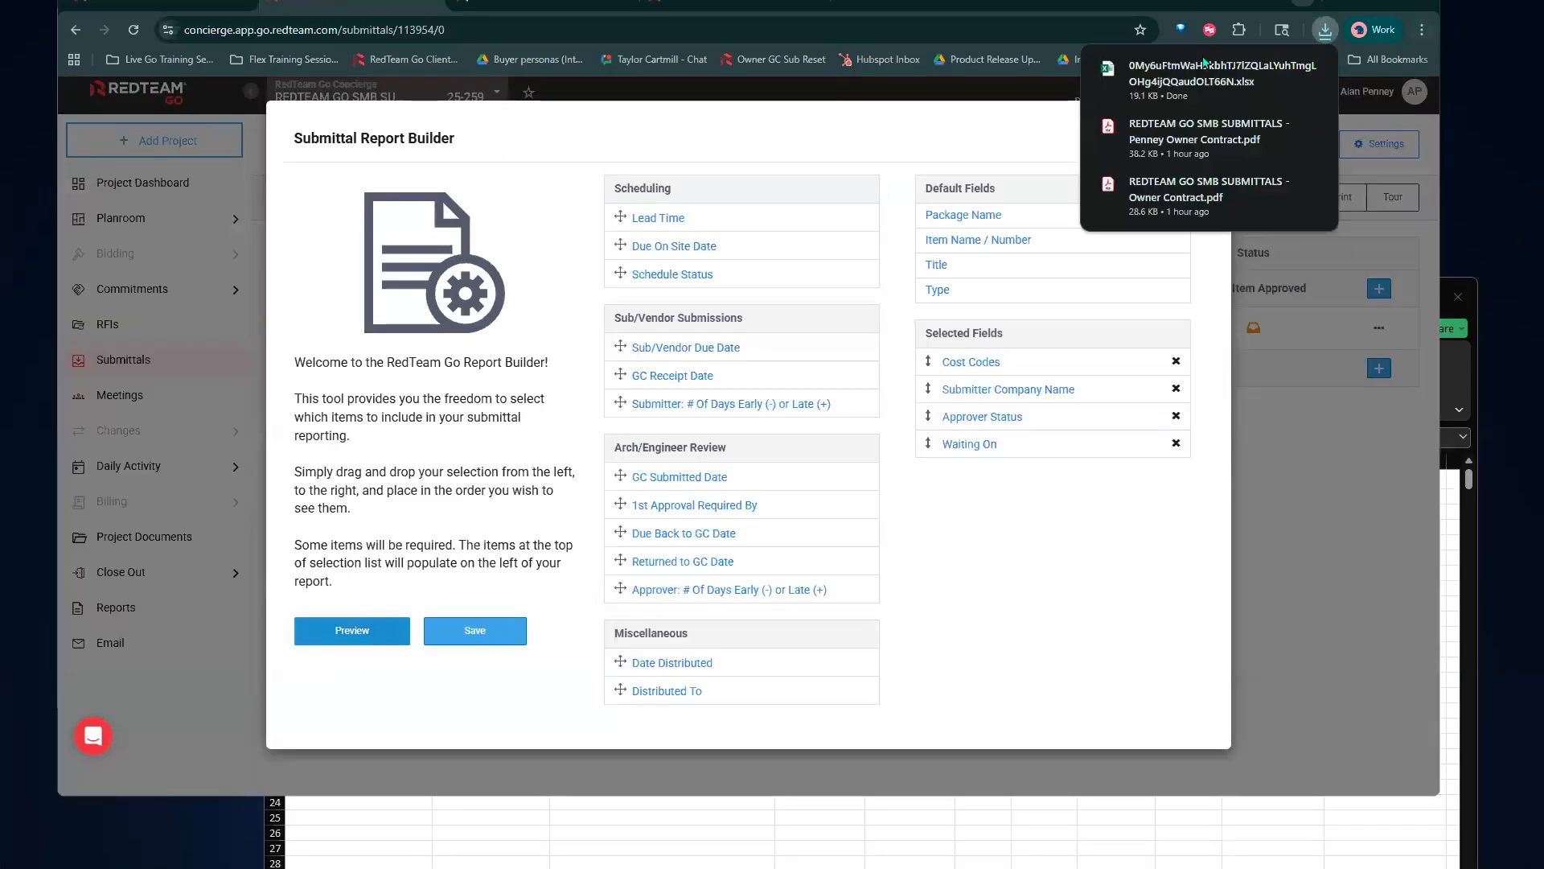
left_click(1298, 78)
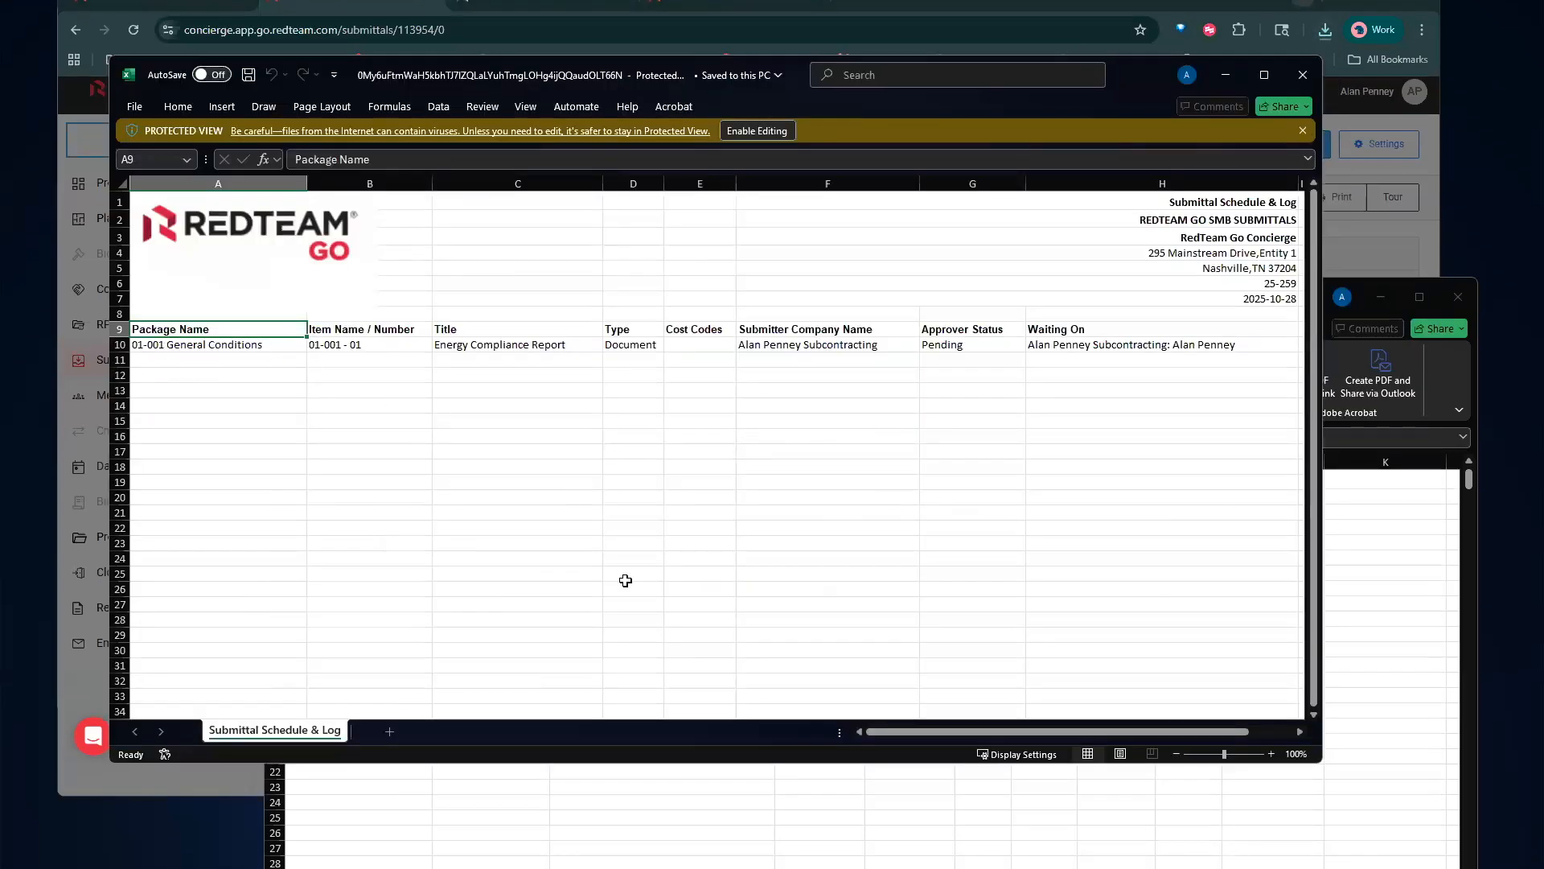
left_click_drag(1059, 732, 1074, 734)
left_click(1303, 77)
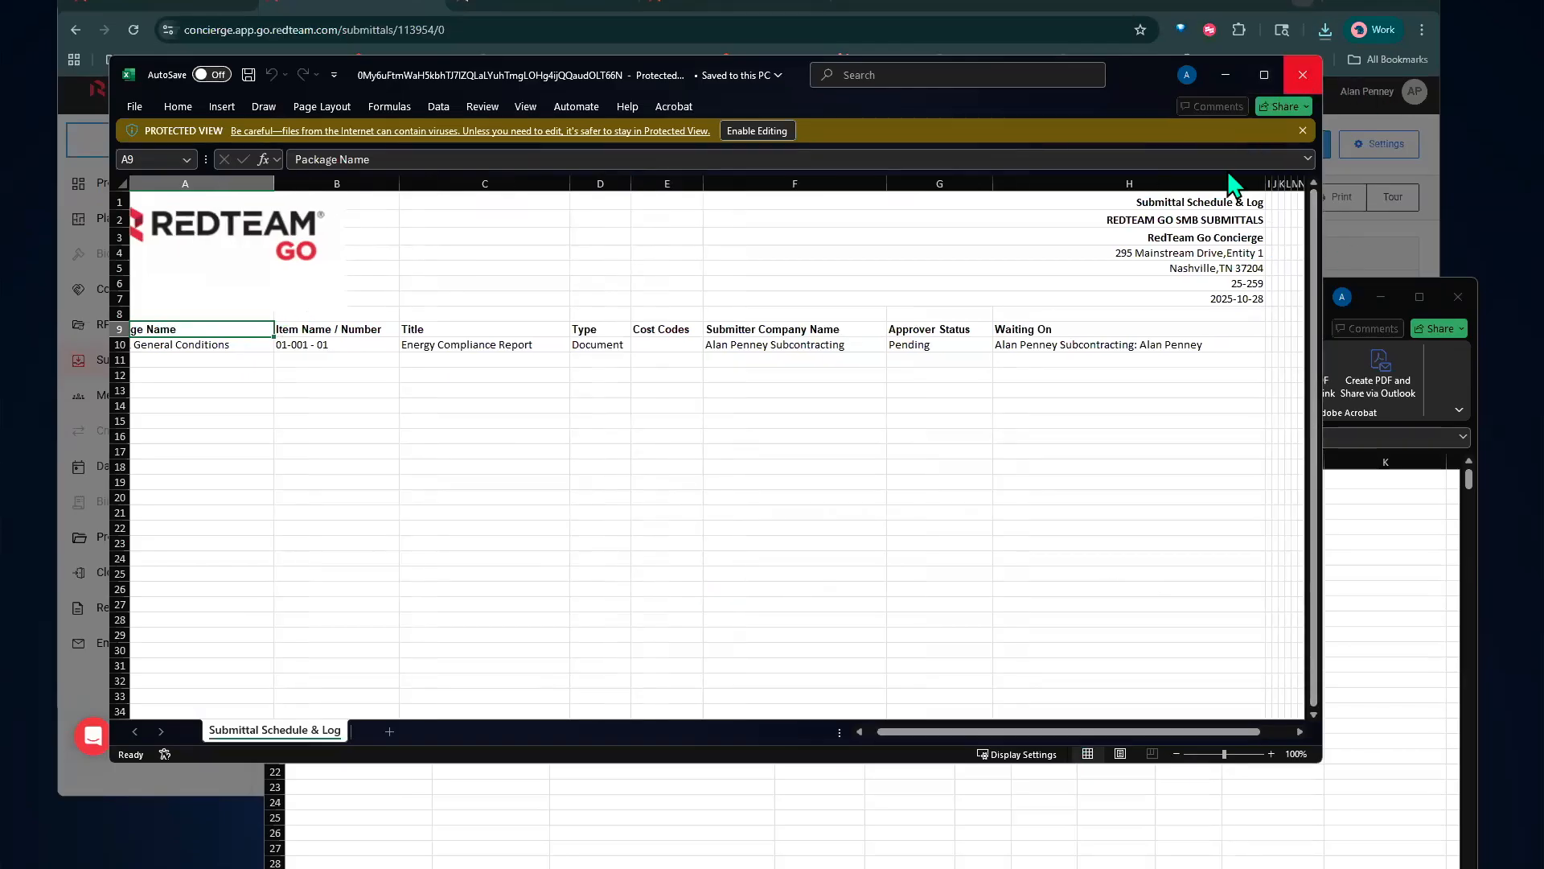
left_click(1000, 89)
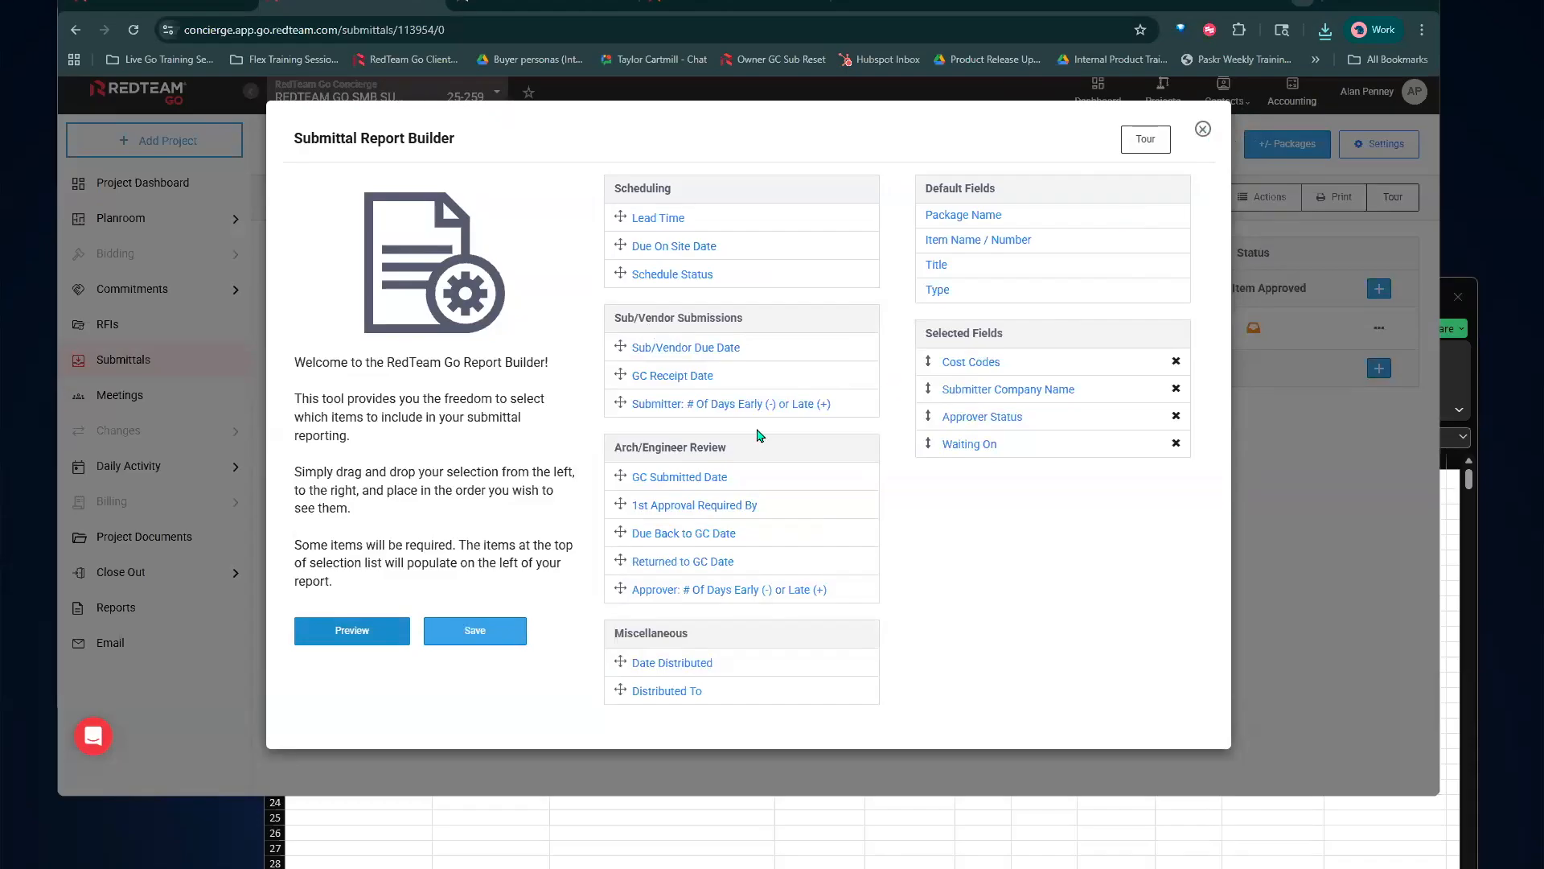
left_click(1202, 128)
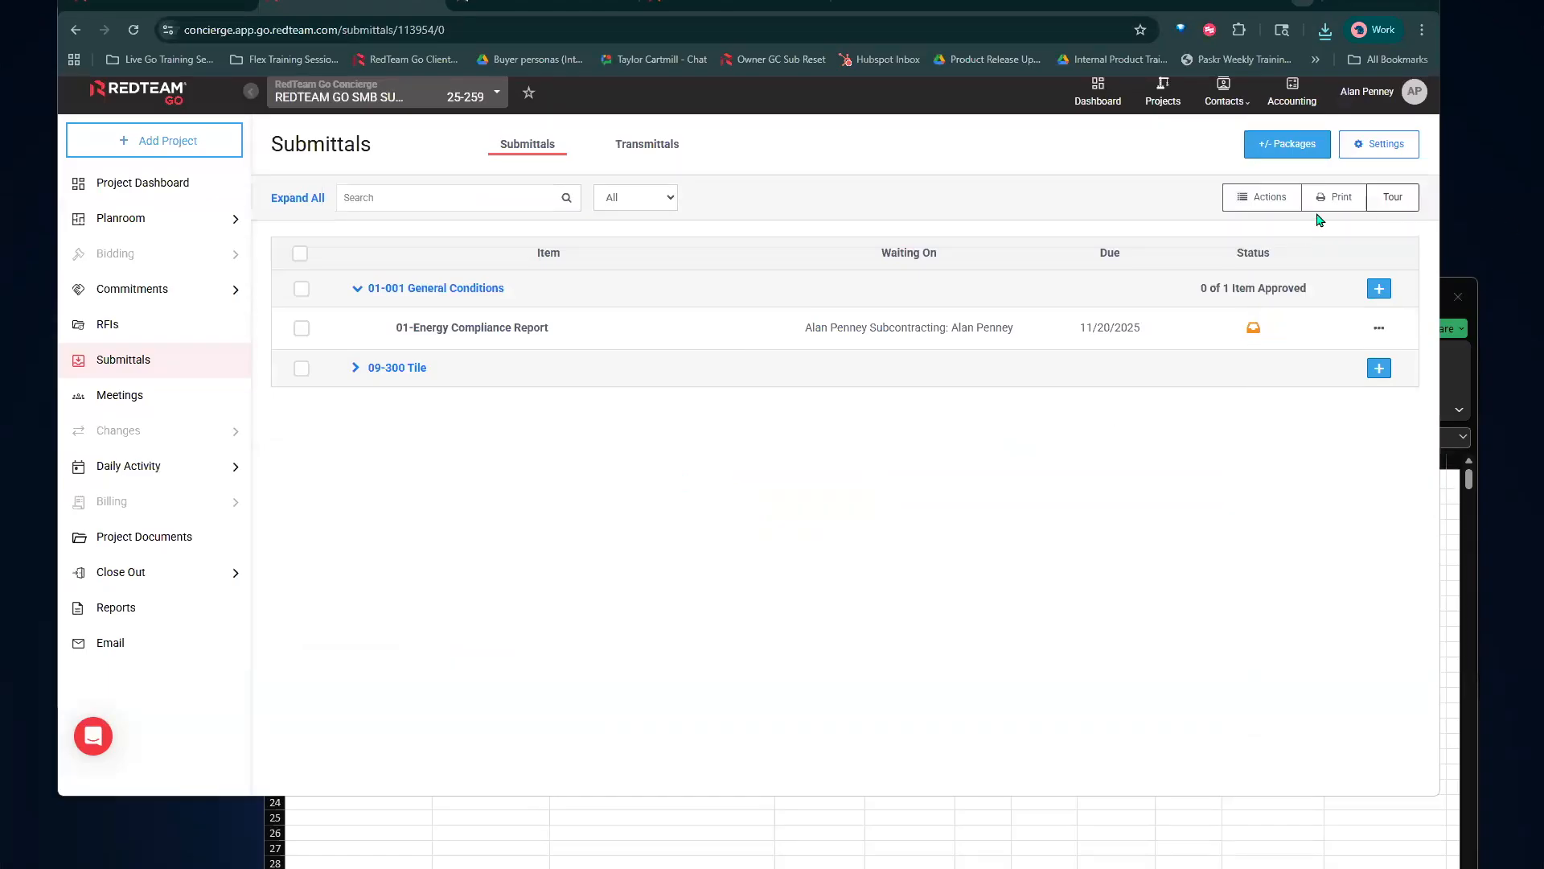
Review the available bulk actions and print report options for the submittals list
left_click(1235, 209)
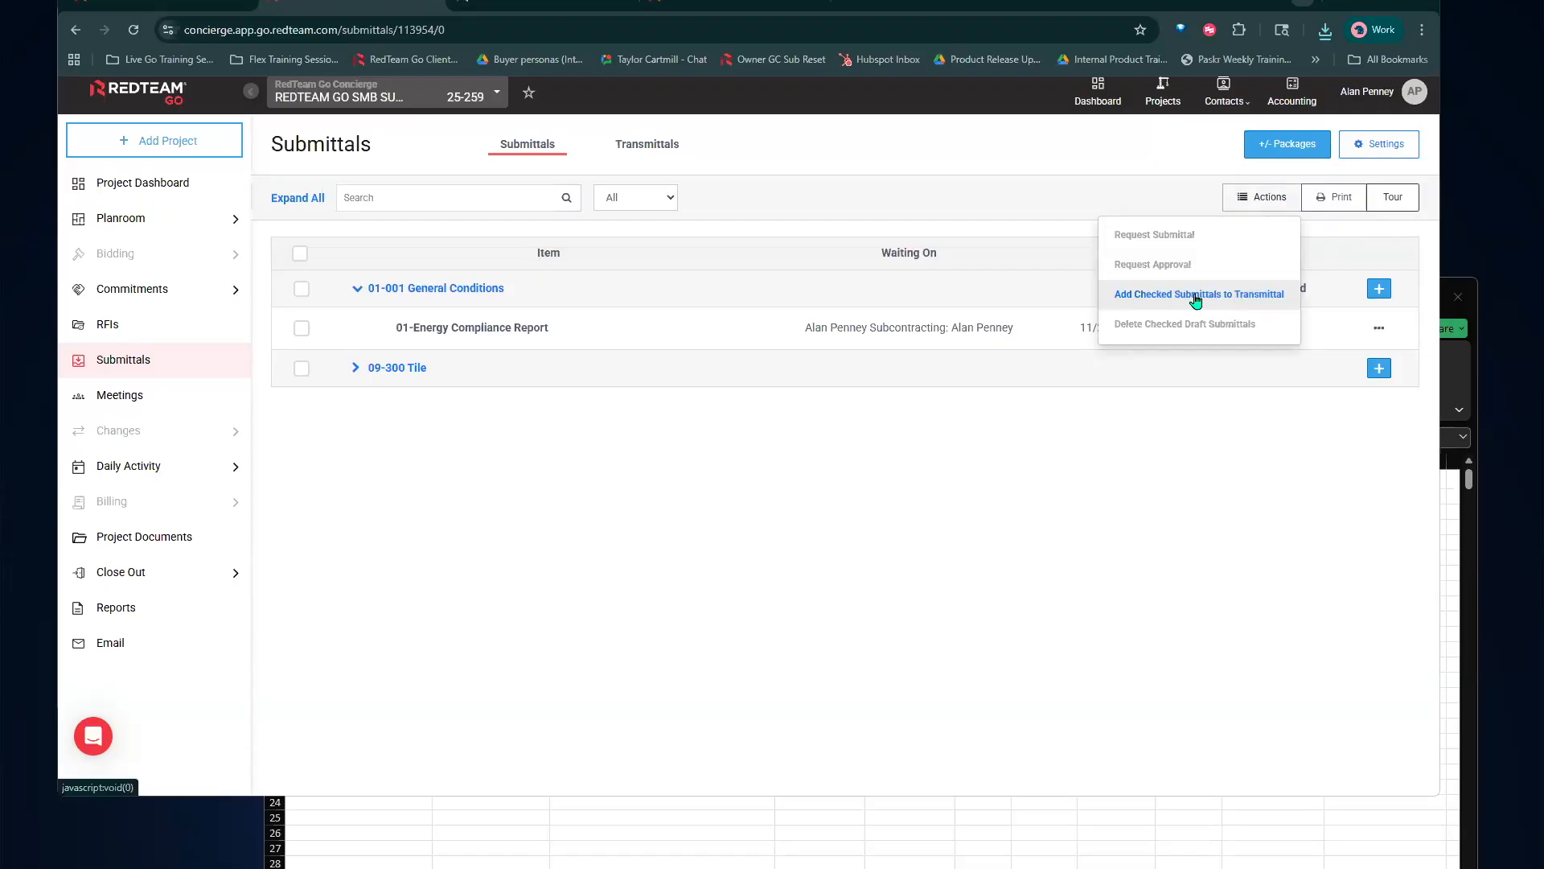
left_click(1334, 209)
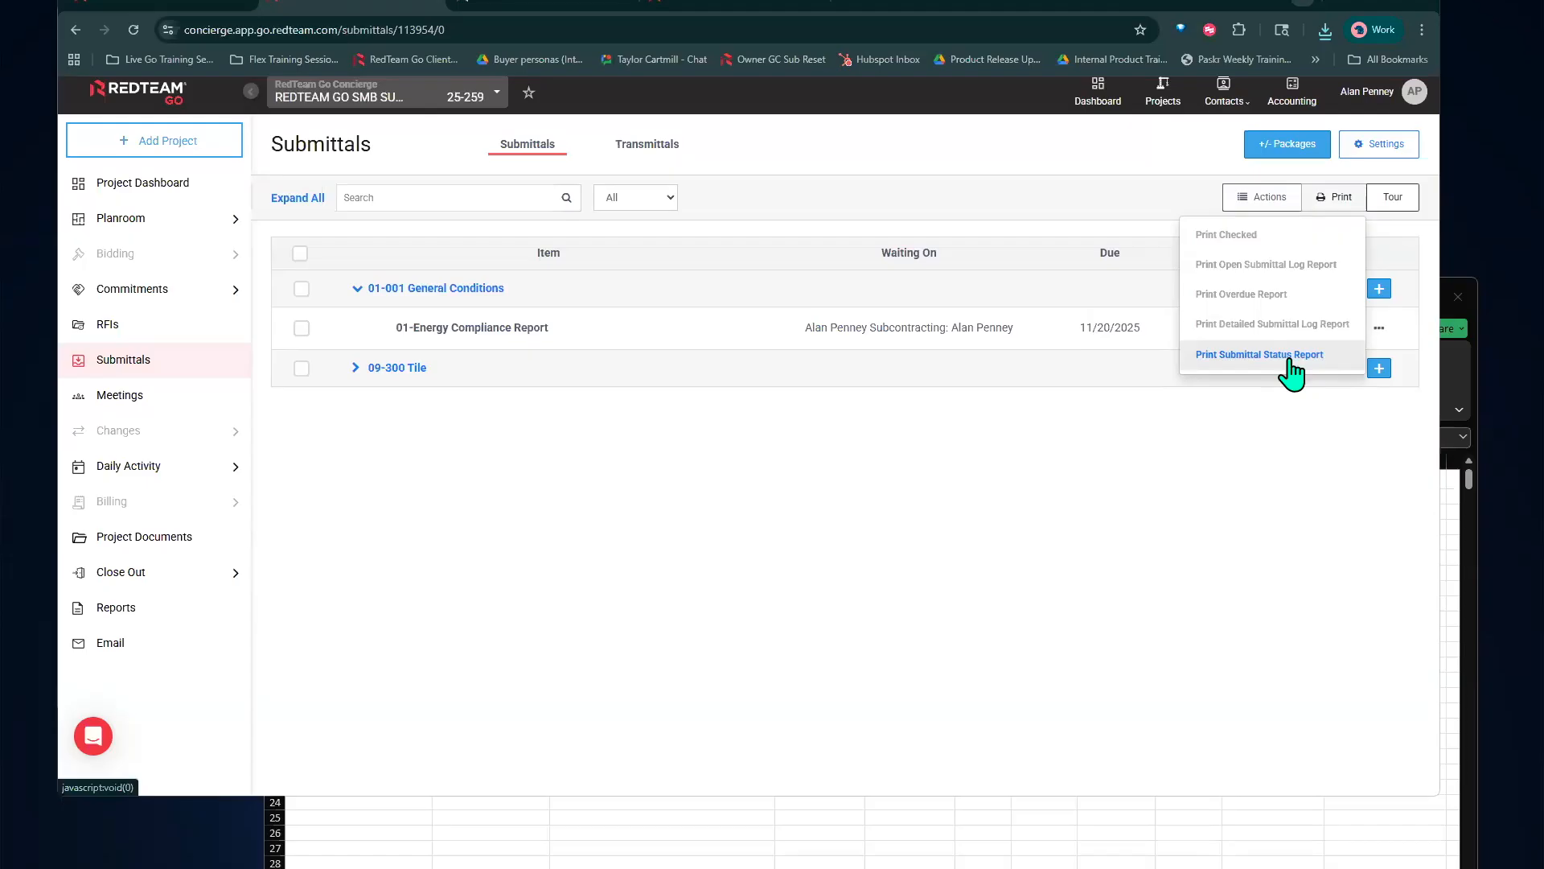
left_click(796, 252)
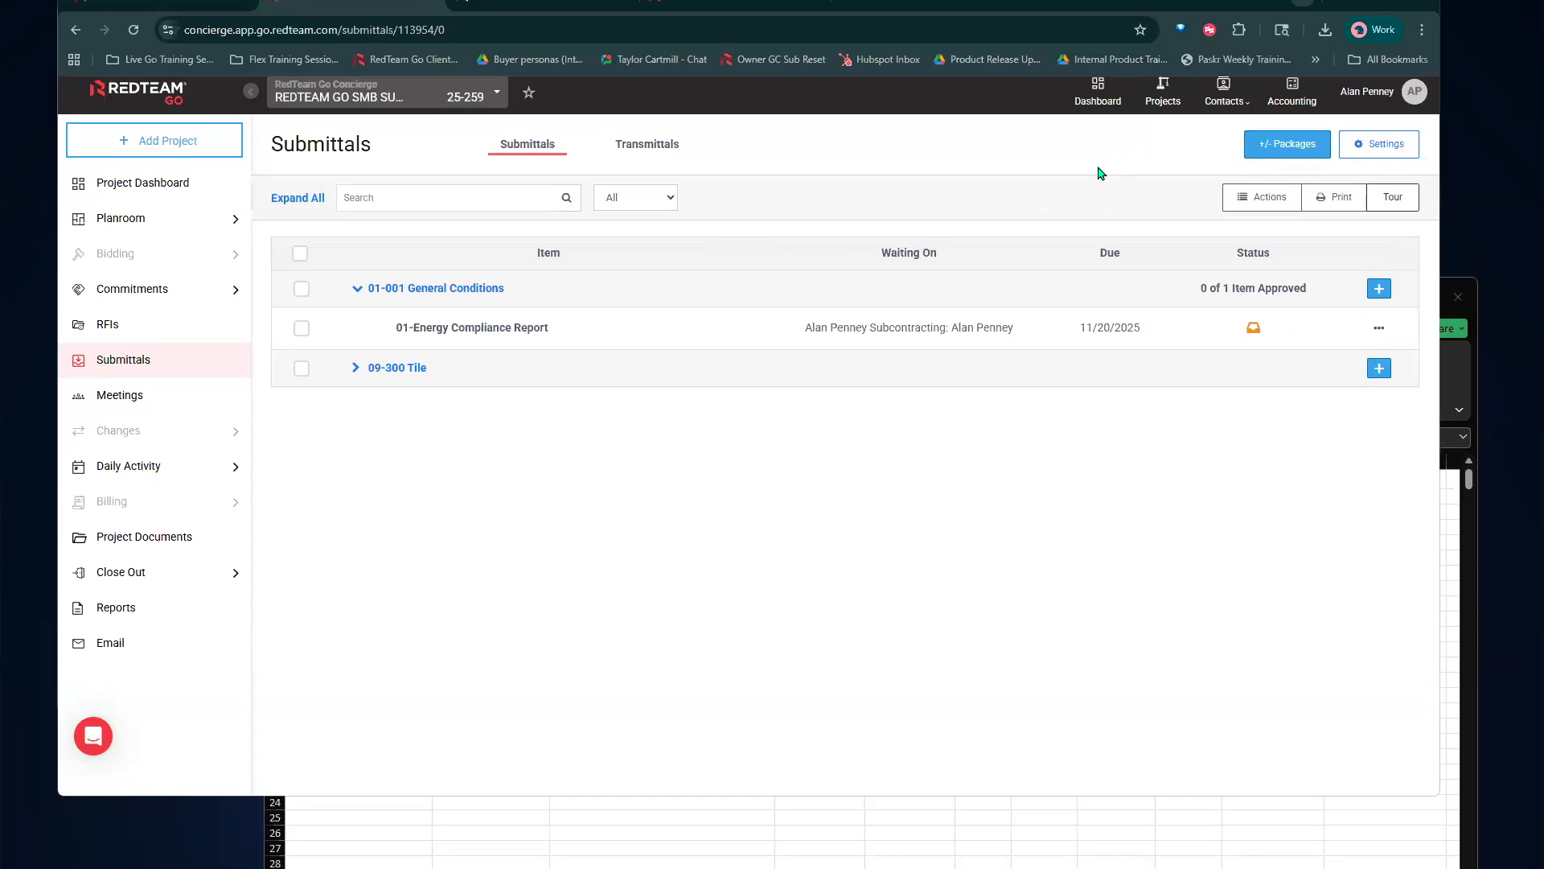
Add the 16-200 Electrical package to the submittals used in the job
left_click(1279, 153)
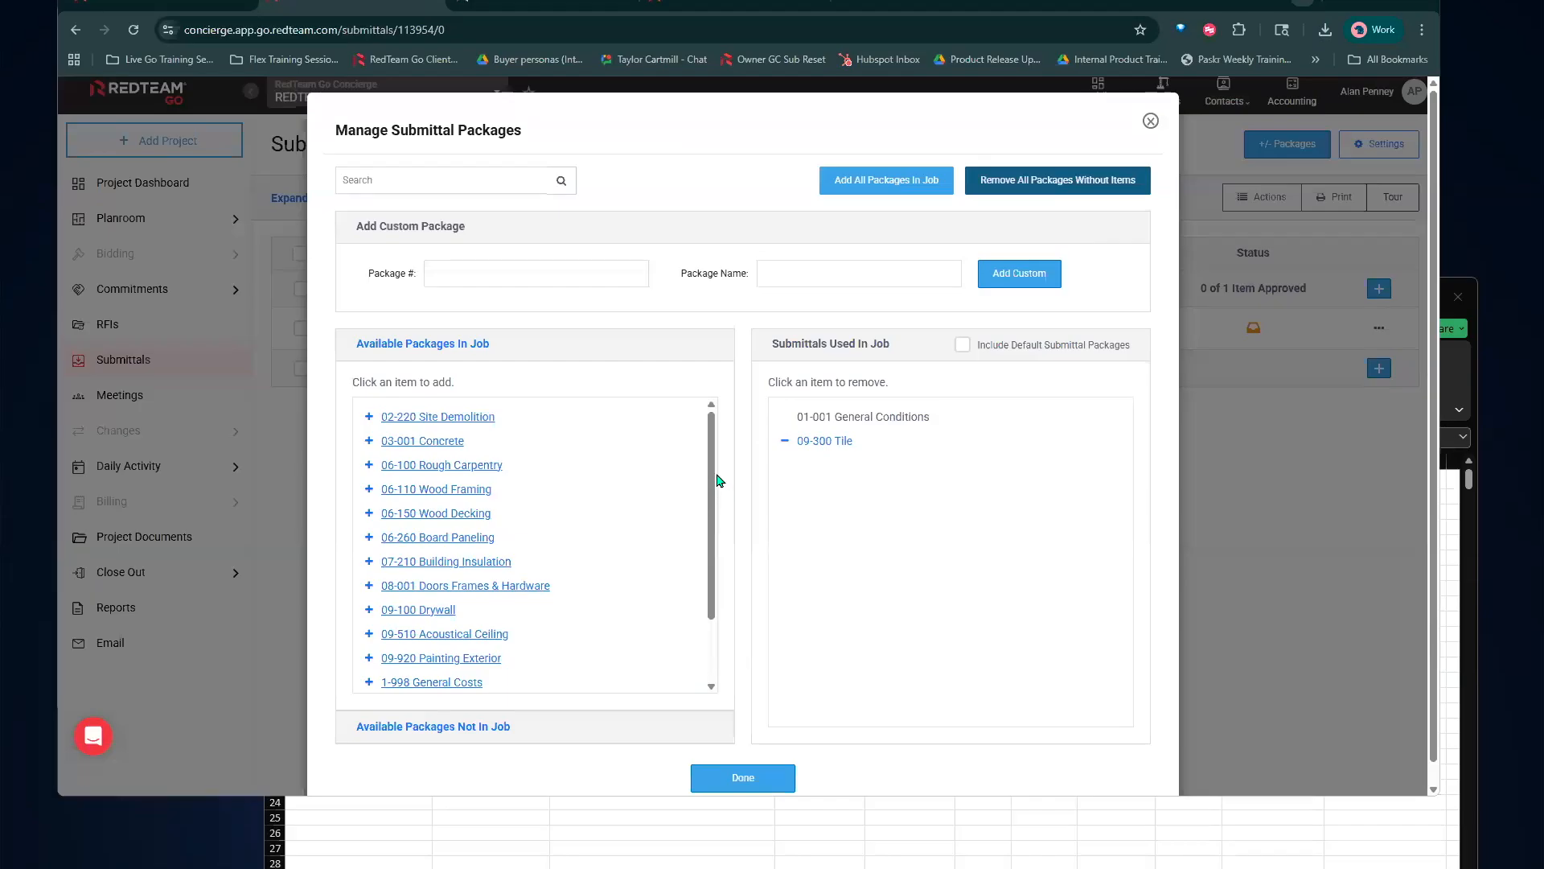
scroll(699, 523, "down", 2)
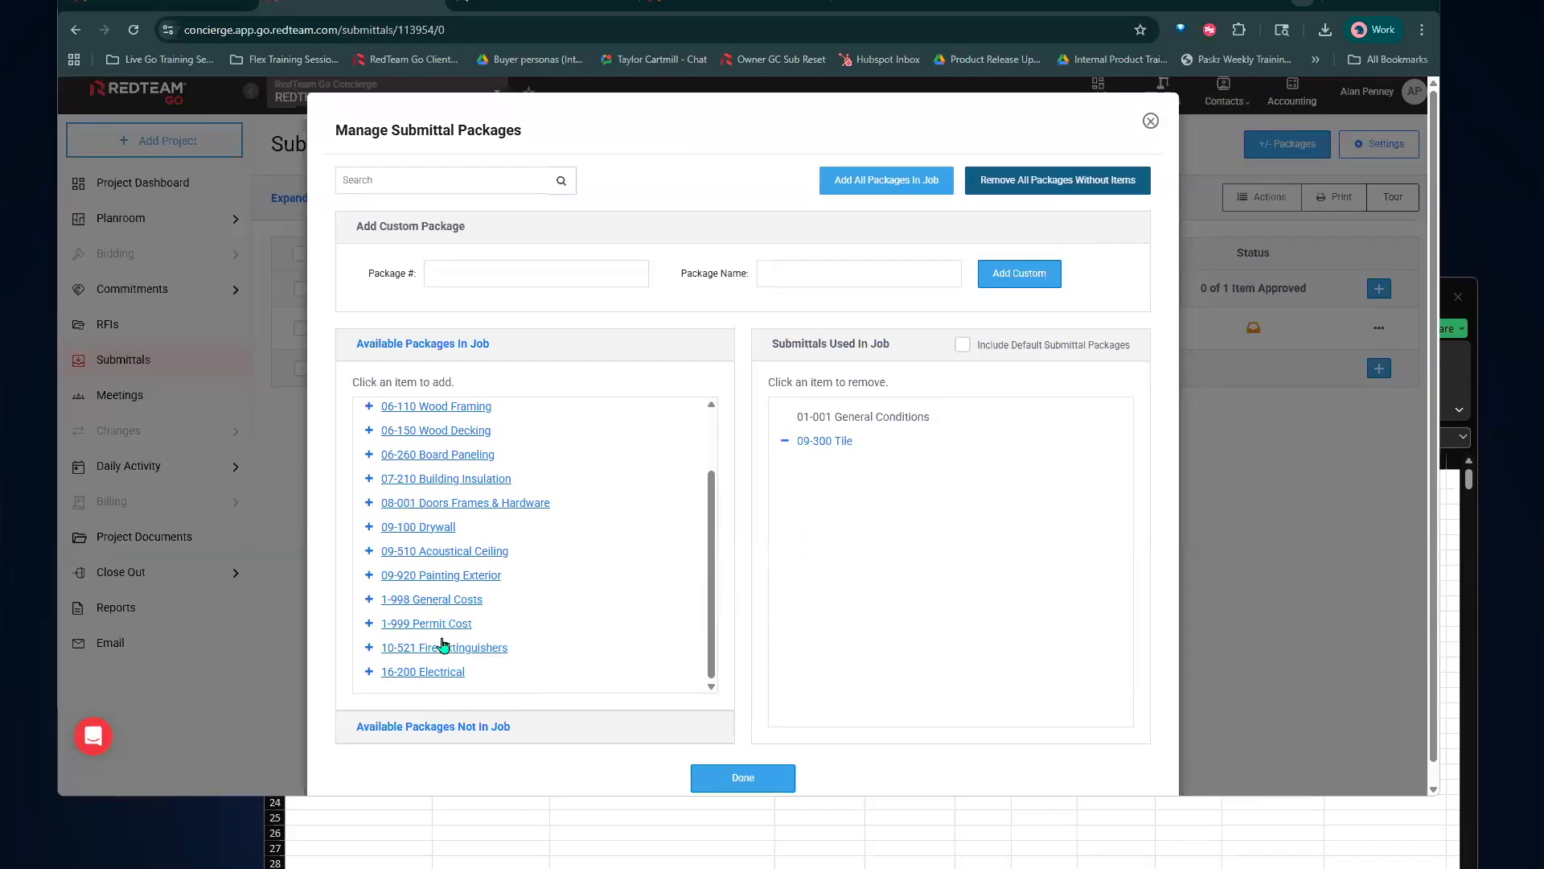
left_click(449, 674)
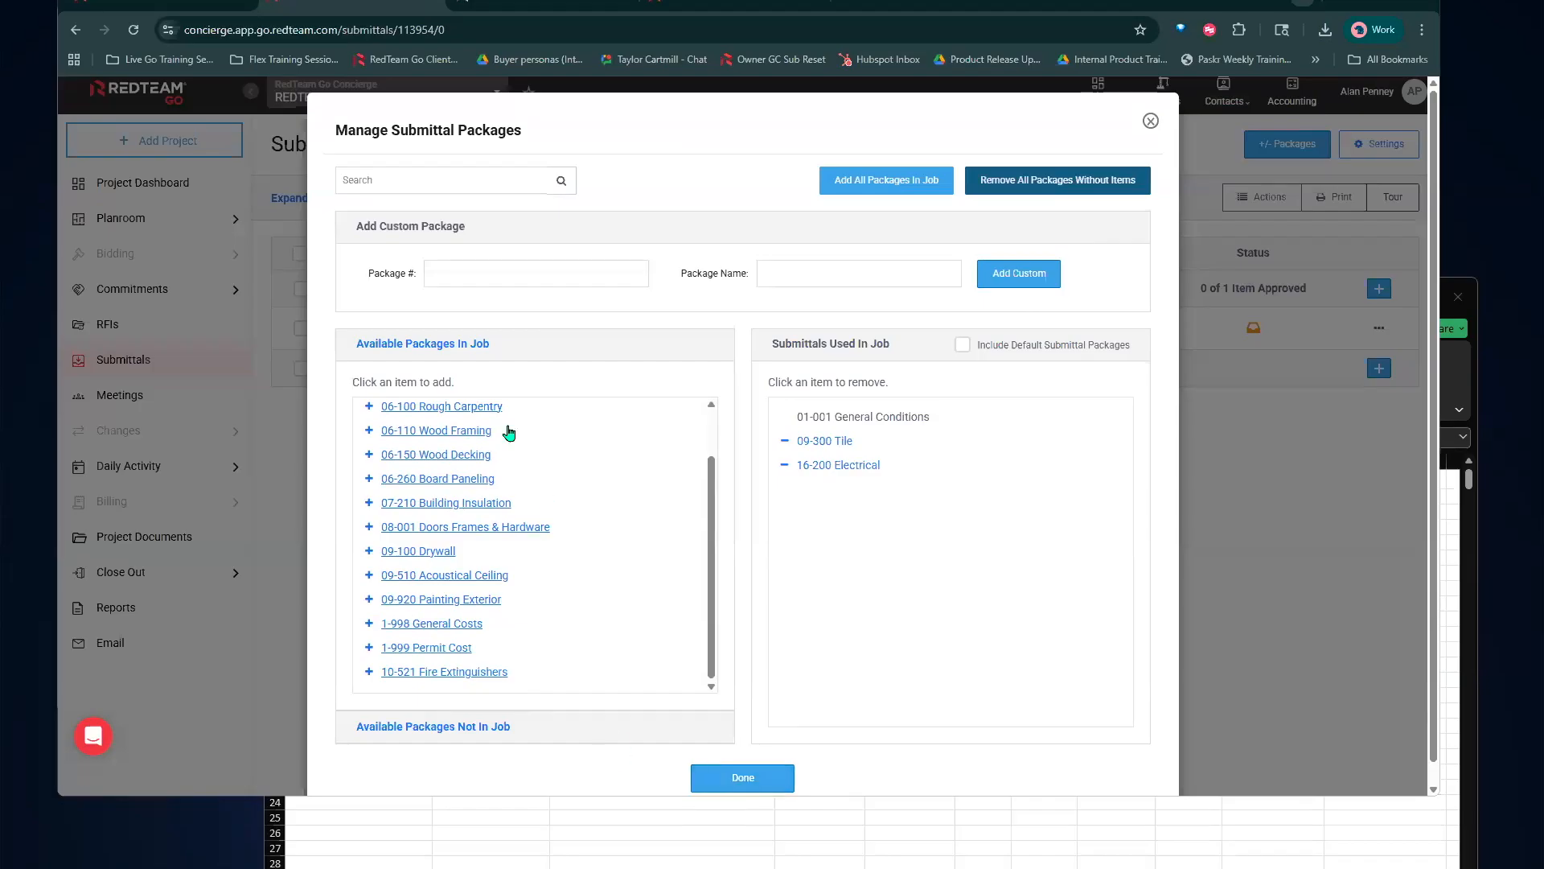
Review the available packages in the job and finish managing the submittal packages
scroll(733, 424, "down", 1)
scroll(591, 330, "up", 1)
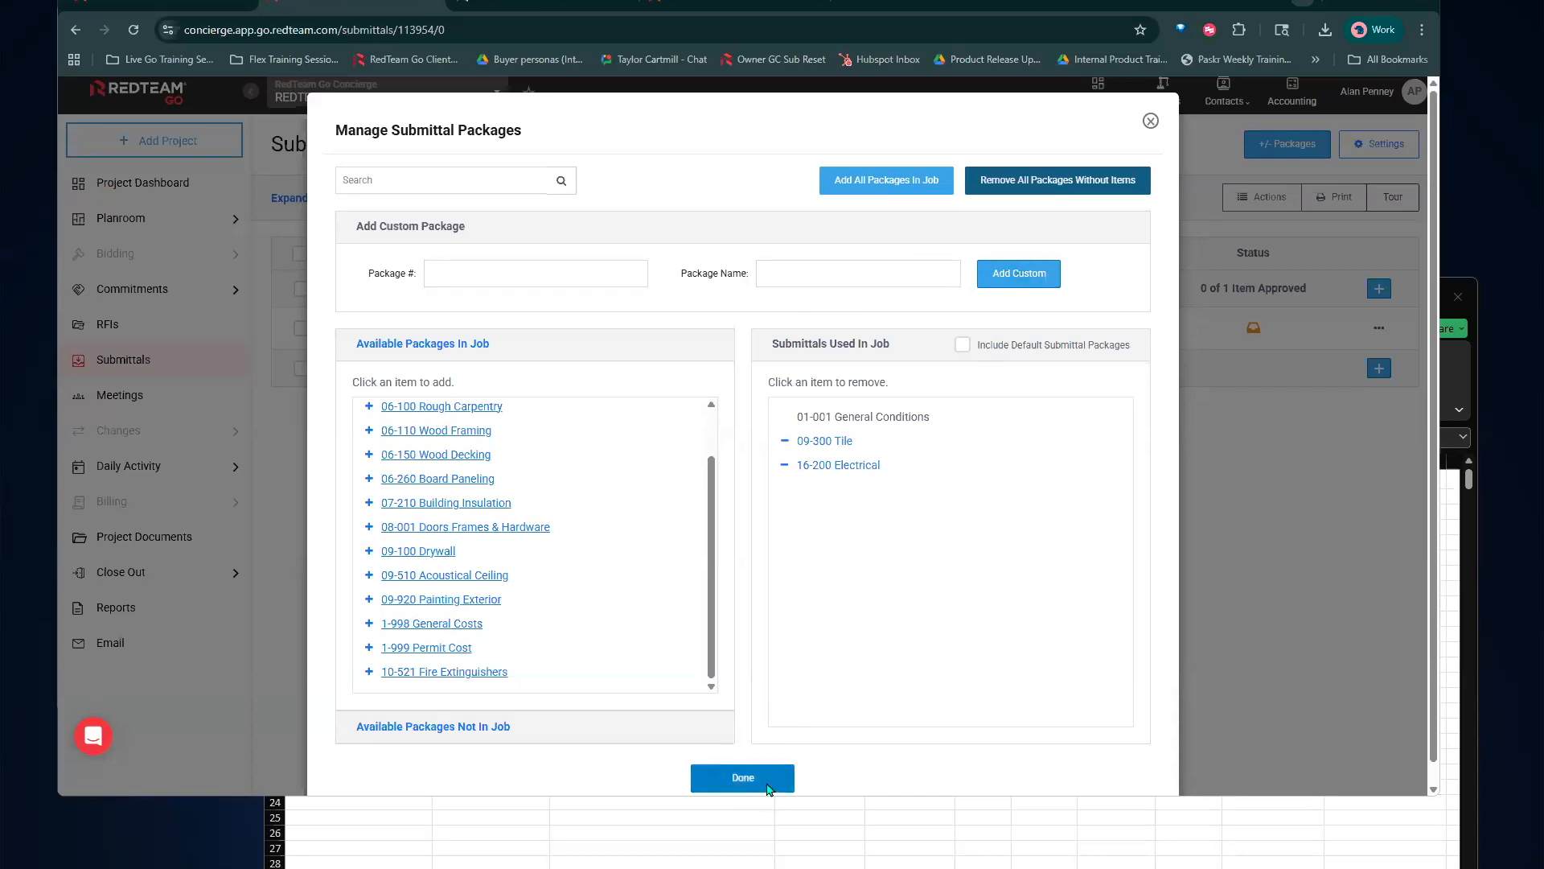
left_click(768, 785)
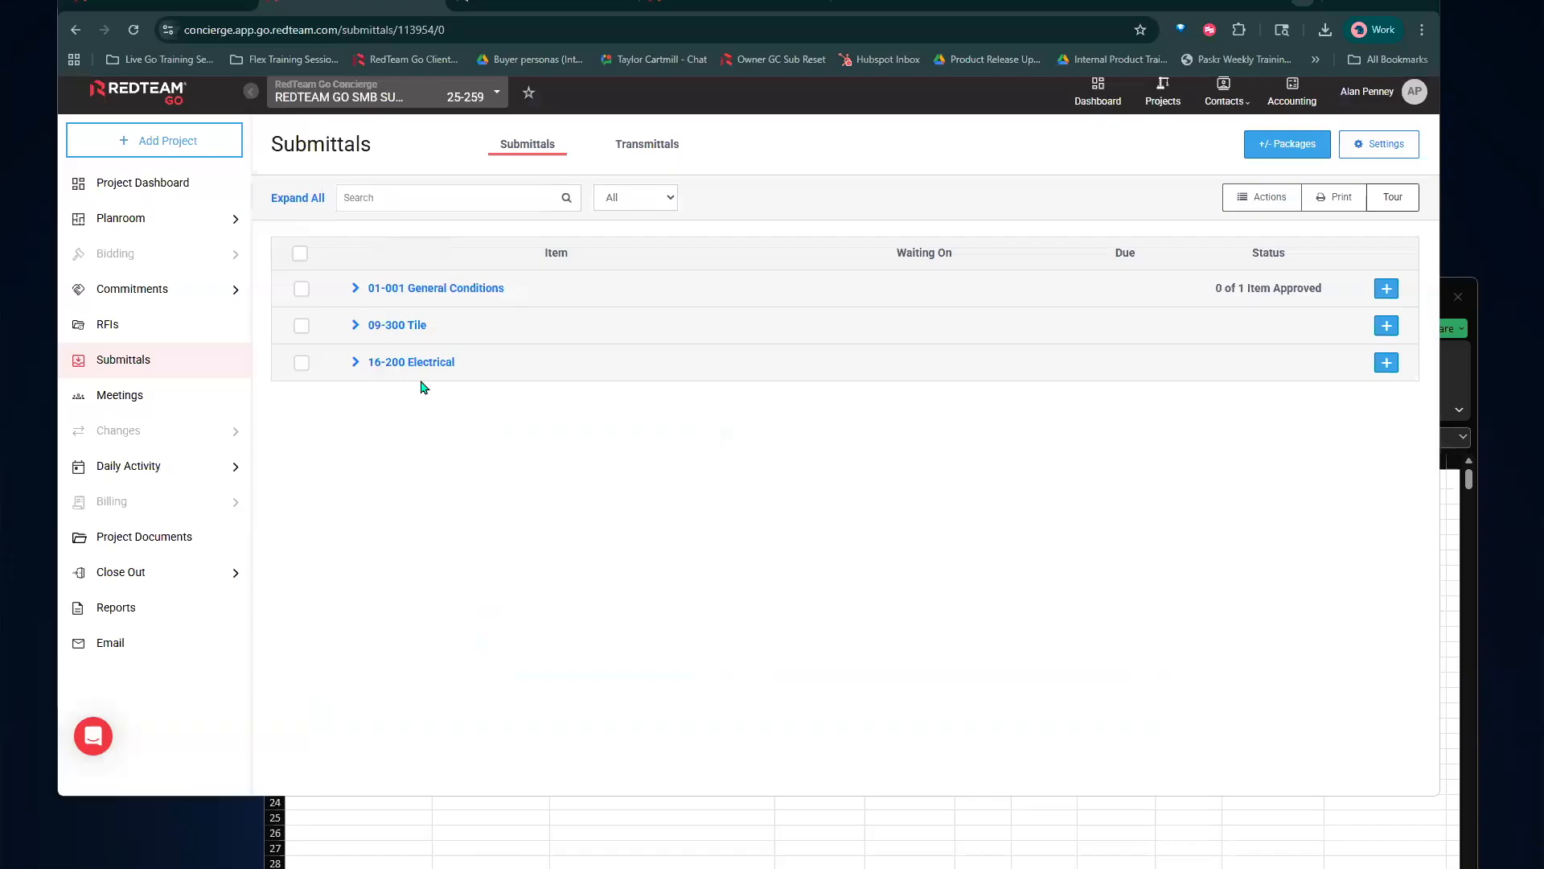
Start a new submittal item in the 16-200 Electrical package and title it "Linear Slot Wall-Wash Light"
left_click(390, 361)
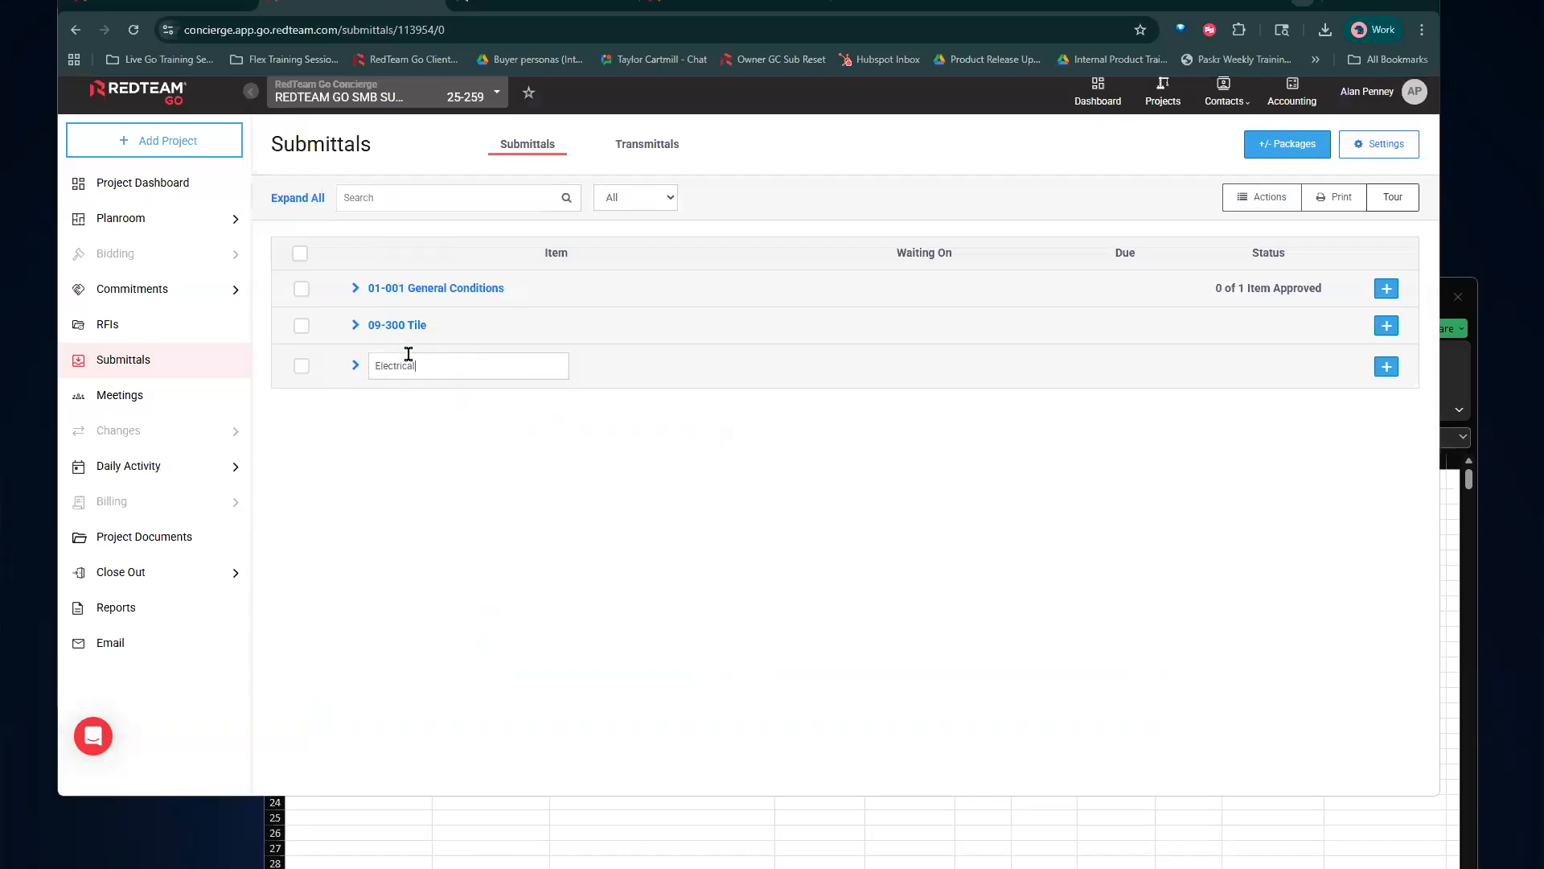
left_click(532, 474)
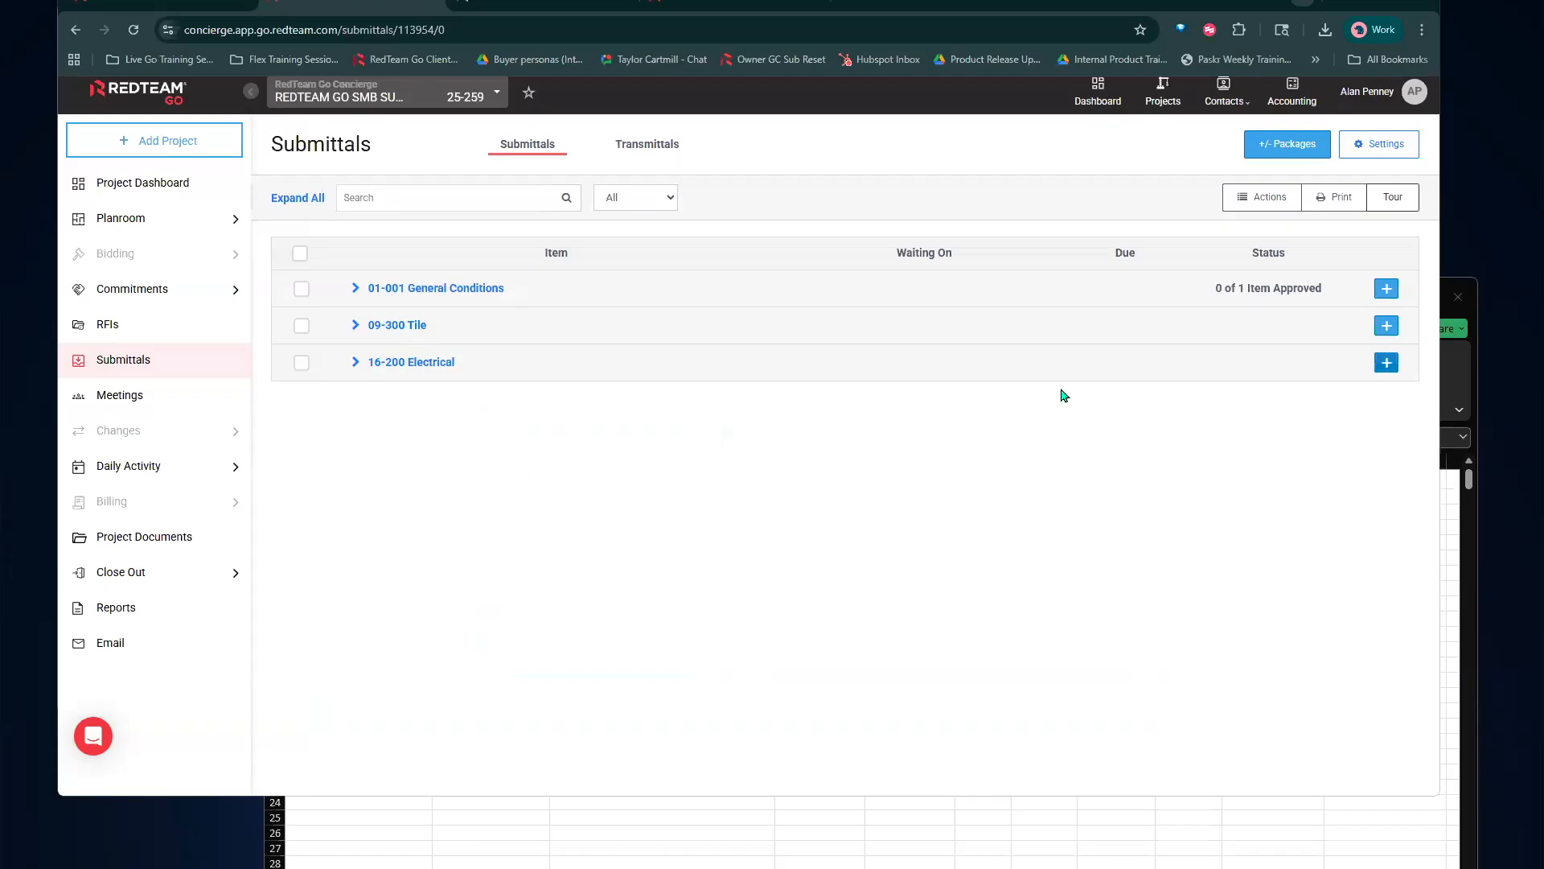
left_click(1388, 366)
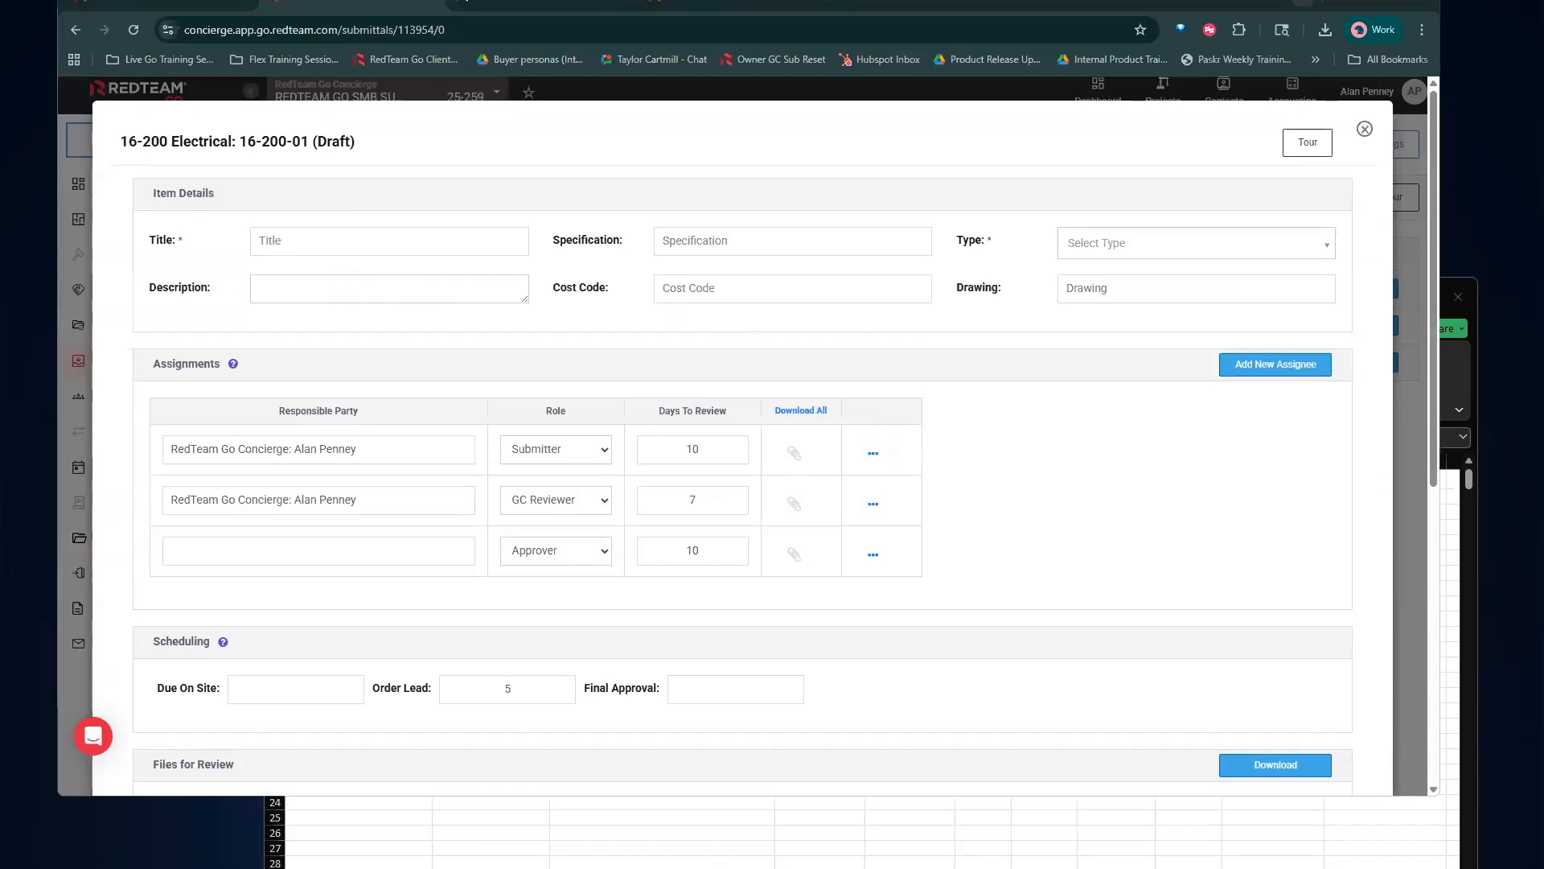
key("alt+Tab")
type("Linear Slot Wall-Wash Light")
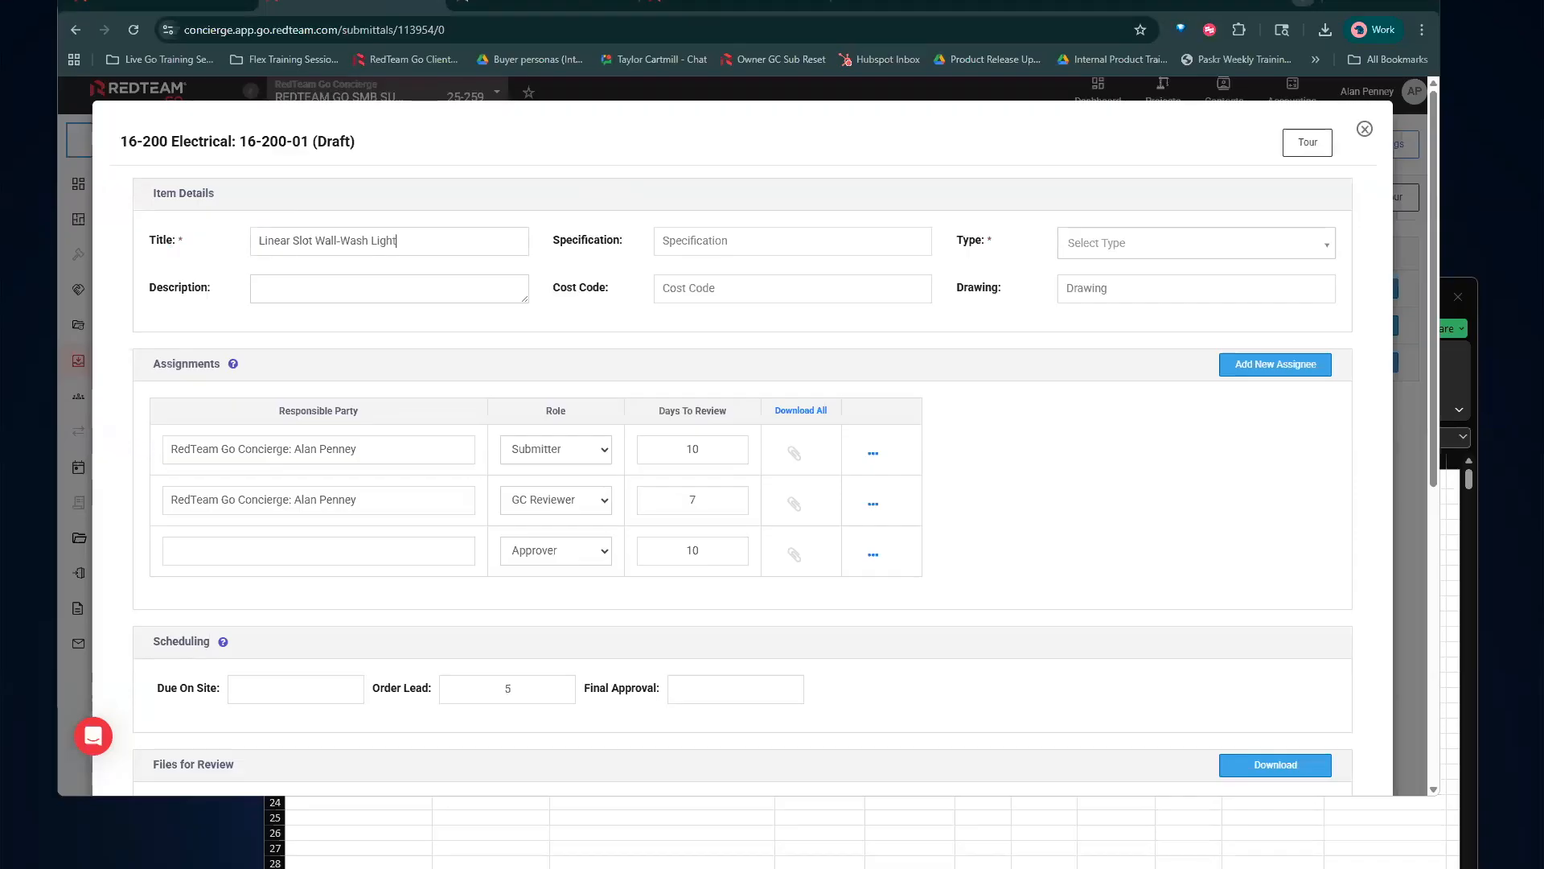
Set the submittal item's type to Product info
left_click(1291, 241)
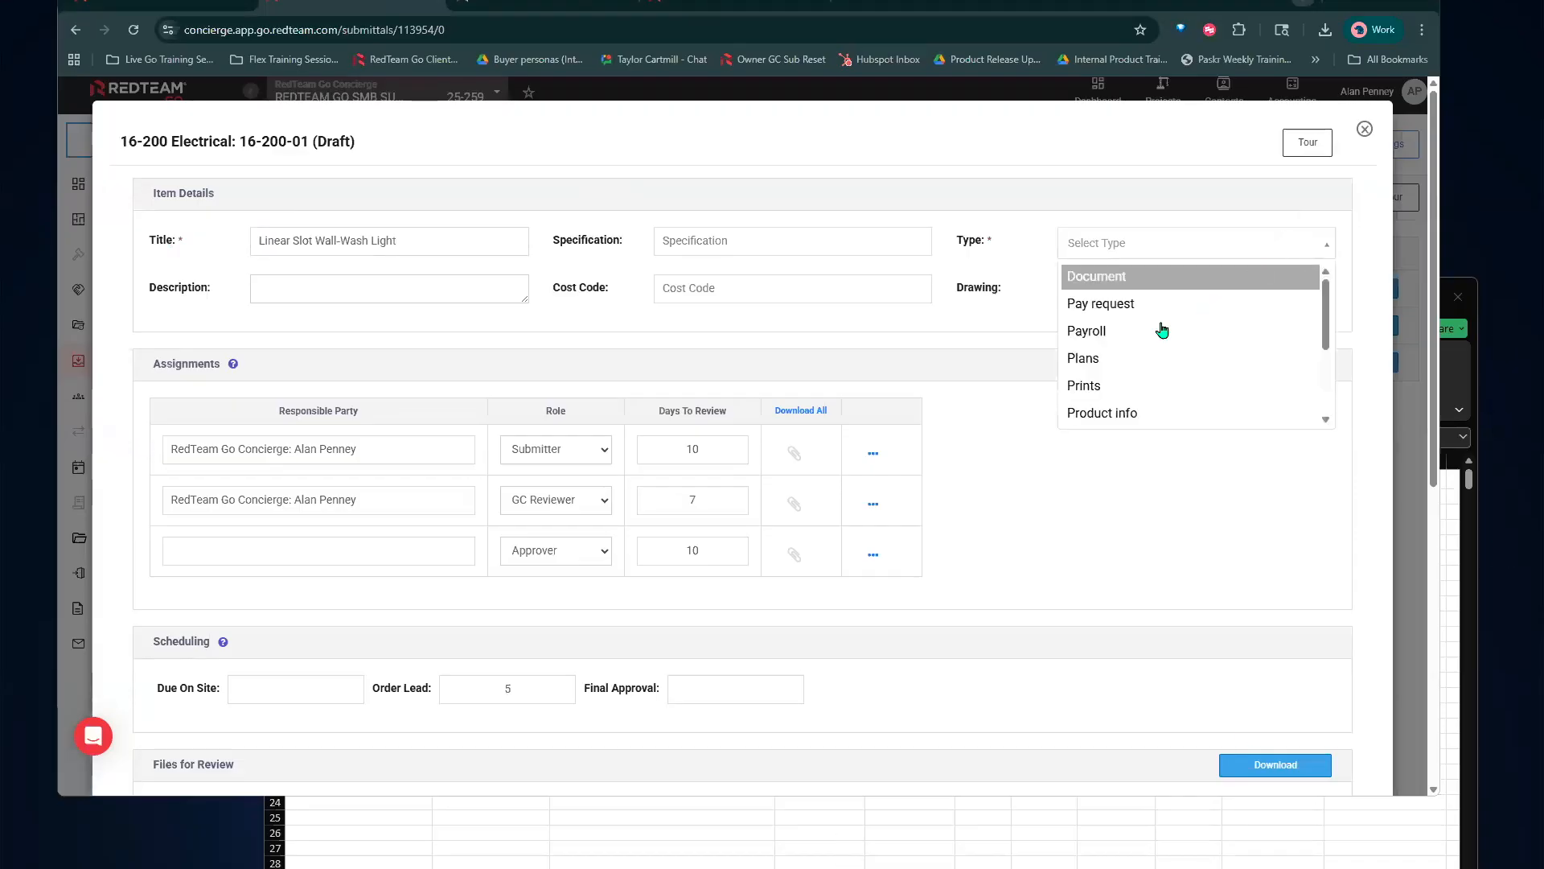
scroll(1161, 329, "down", 2)
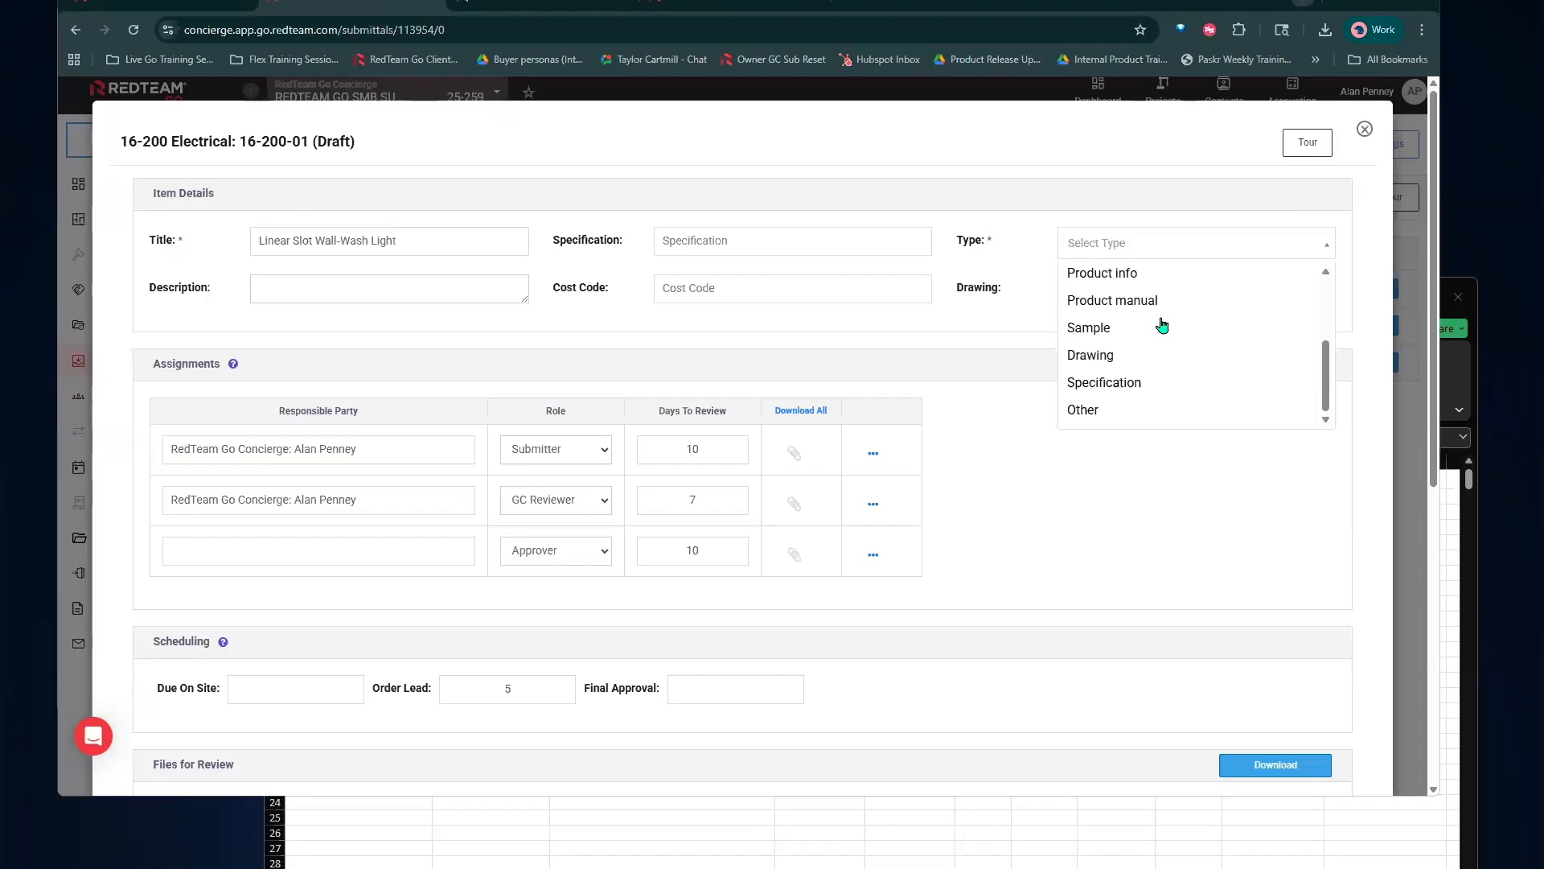
scroll(1123, 418, "up", 3)
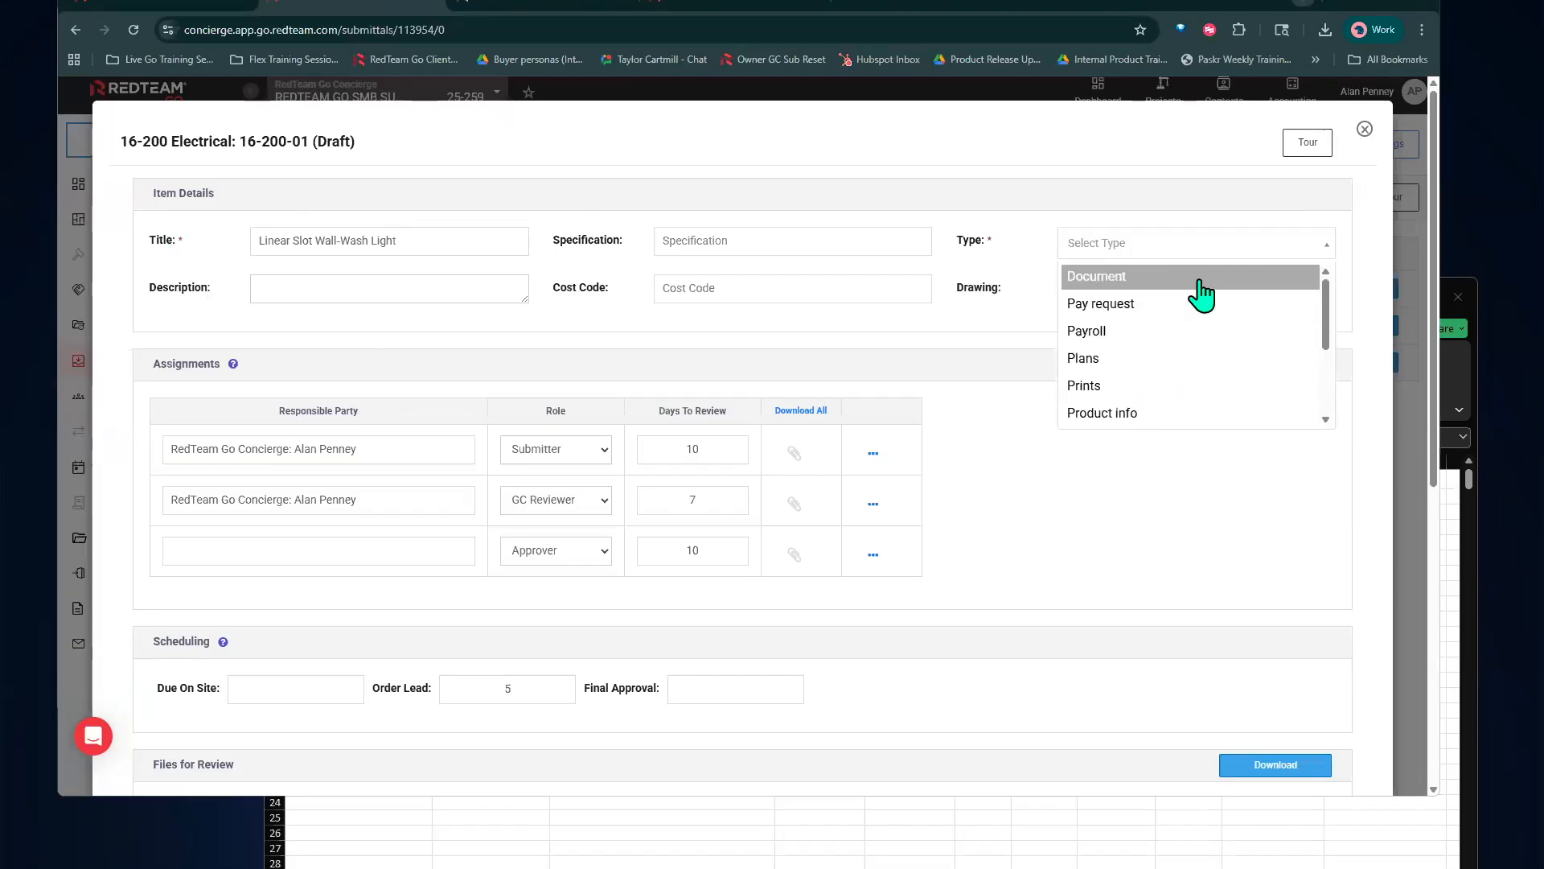
left_click(1150, 413)
Enter the item description "BOD: Mark Architectural Lighting SLOT 2 LED, 8' length; separate switch at entry."
left_click(458, 295)
key("alt+Tab")
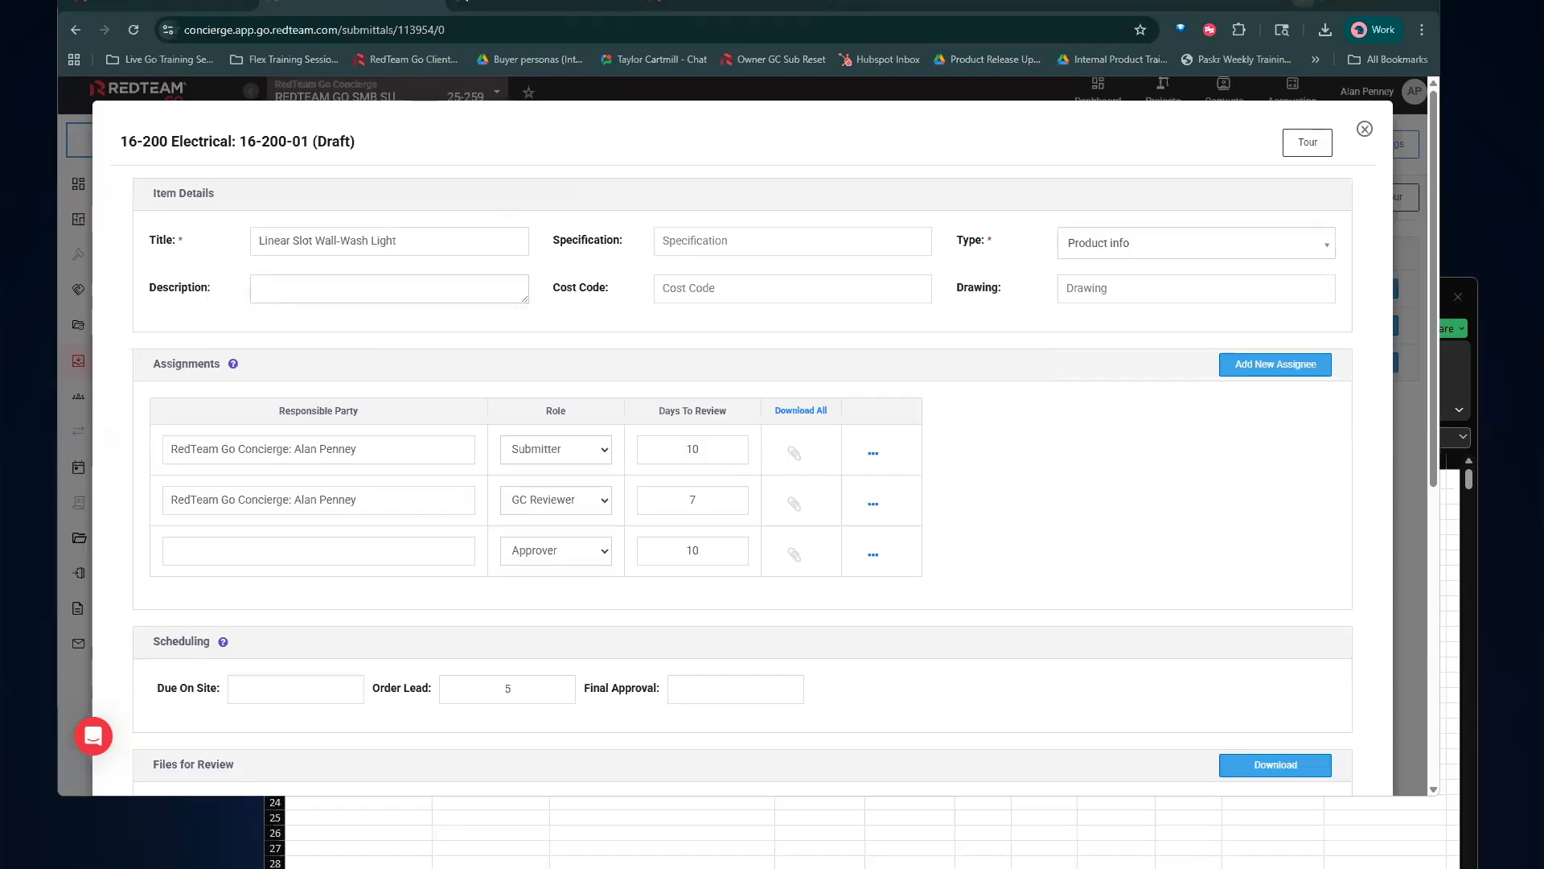
left_click(318, 285)
type("BOD: Mark Architectural Lighting SLOT 2 LED, 8' length; separate switch at entry.")
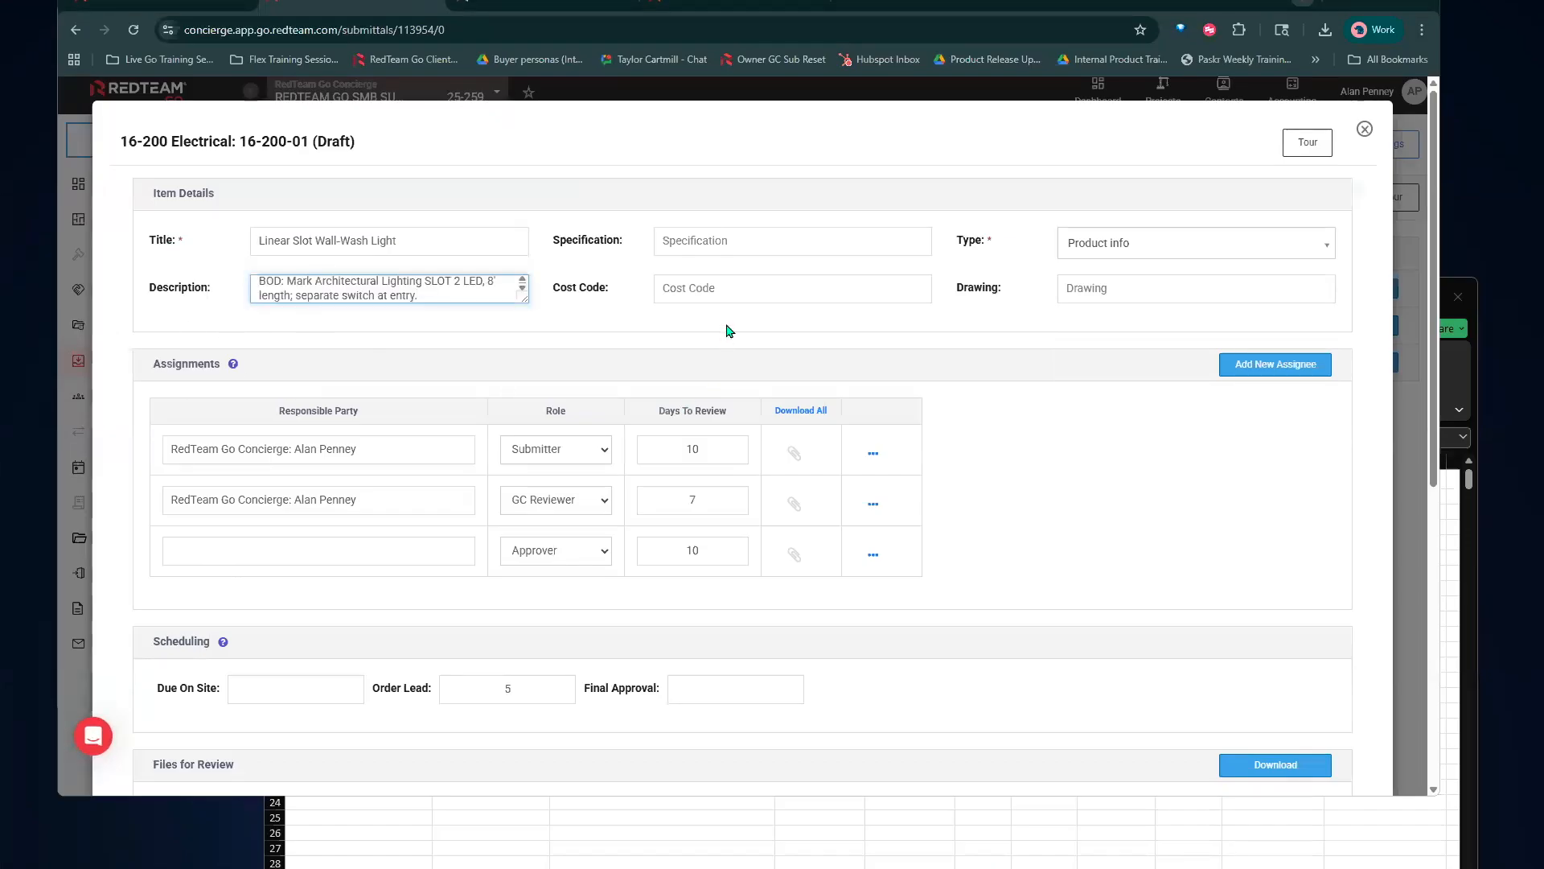
left_click(743, 290)
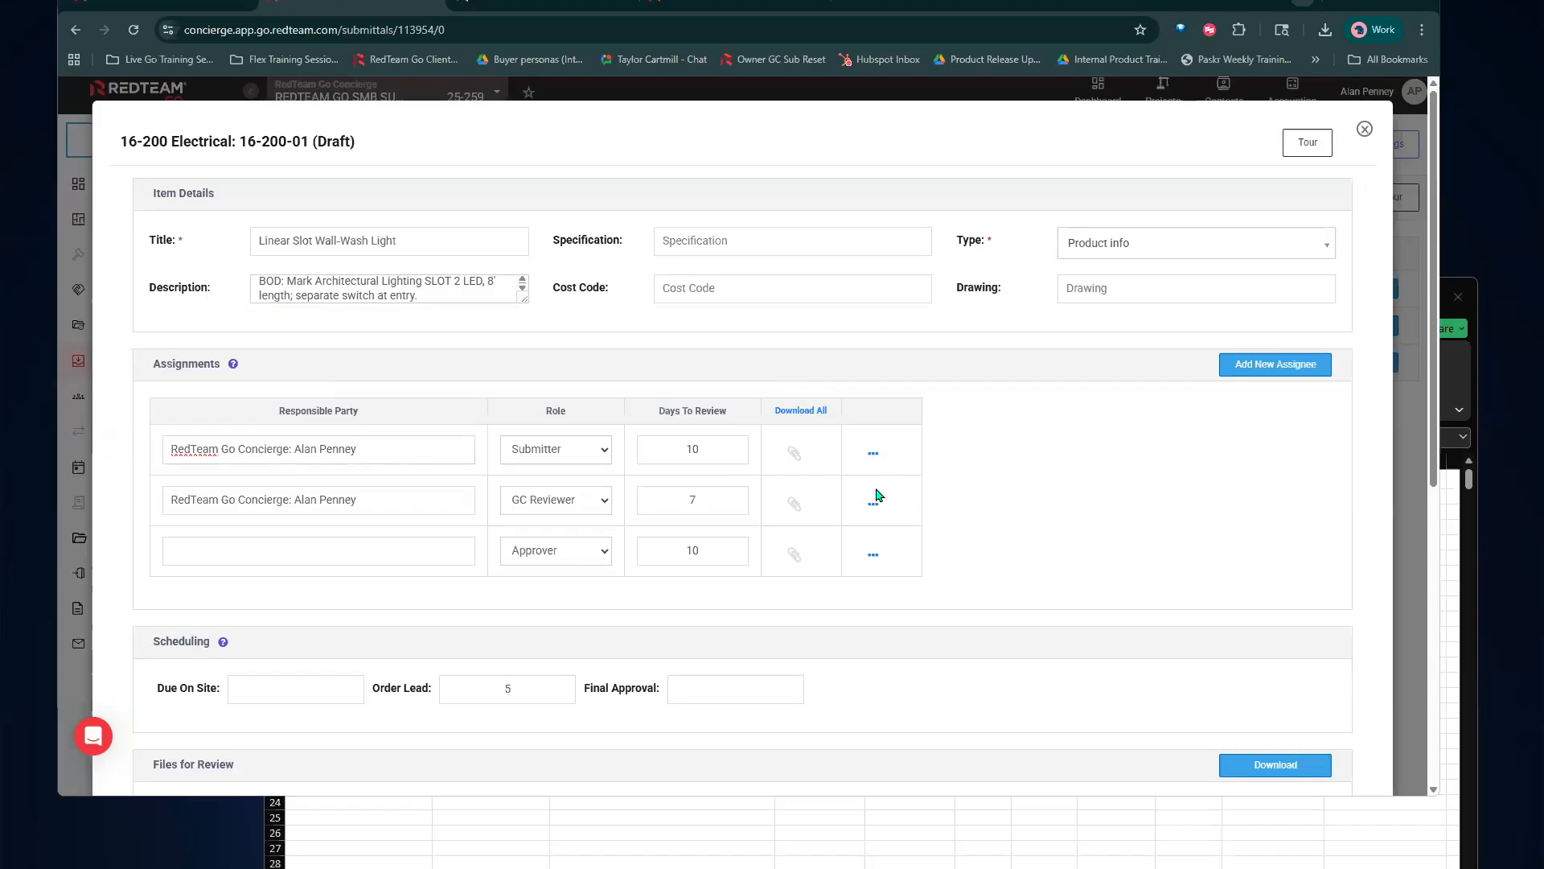
Remove the Submitter assignee from the workflow and add a new assignee row
left_click(874, 453)
left_click(866, 492)
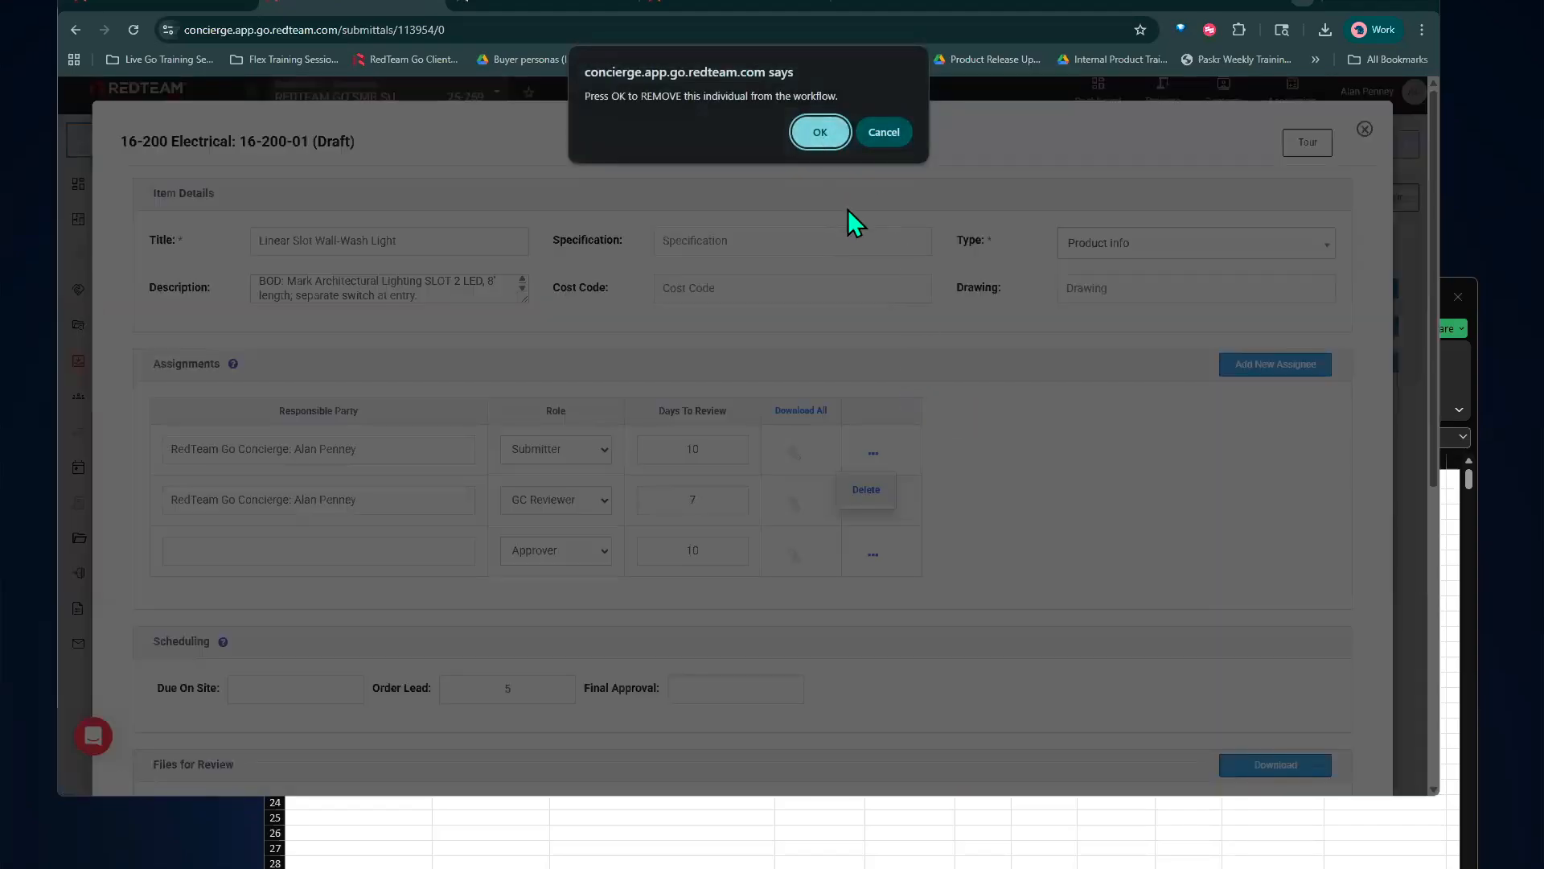
key("Return")
left_click(1271, 367)
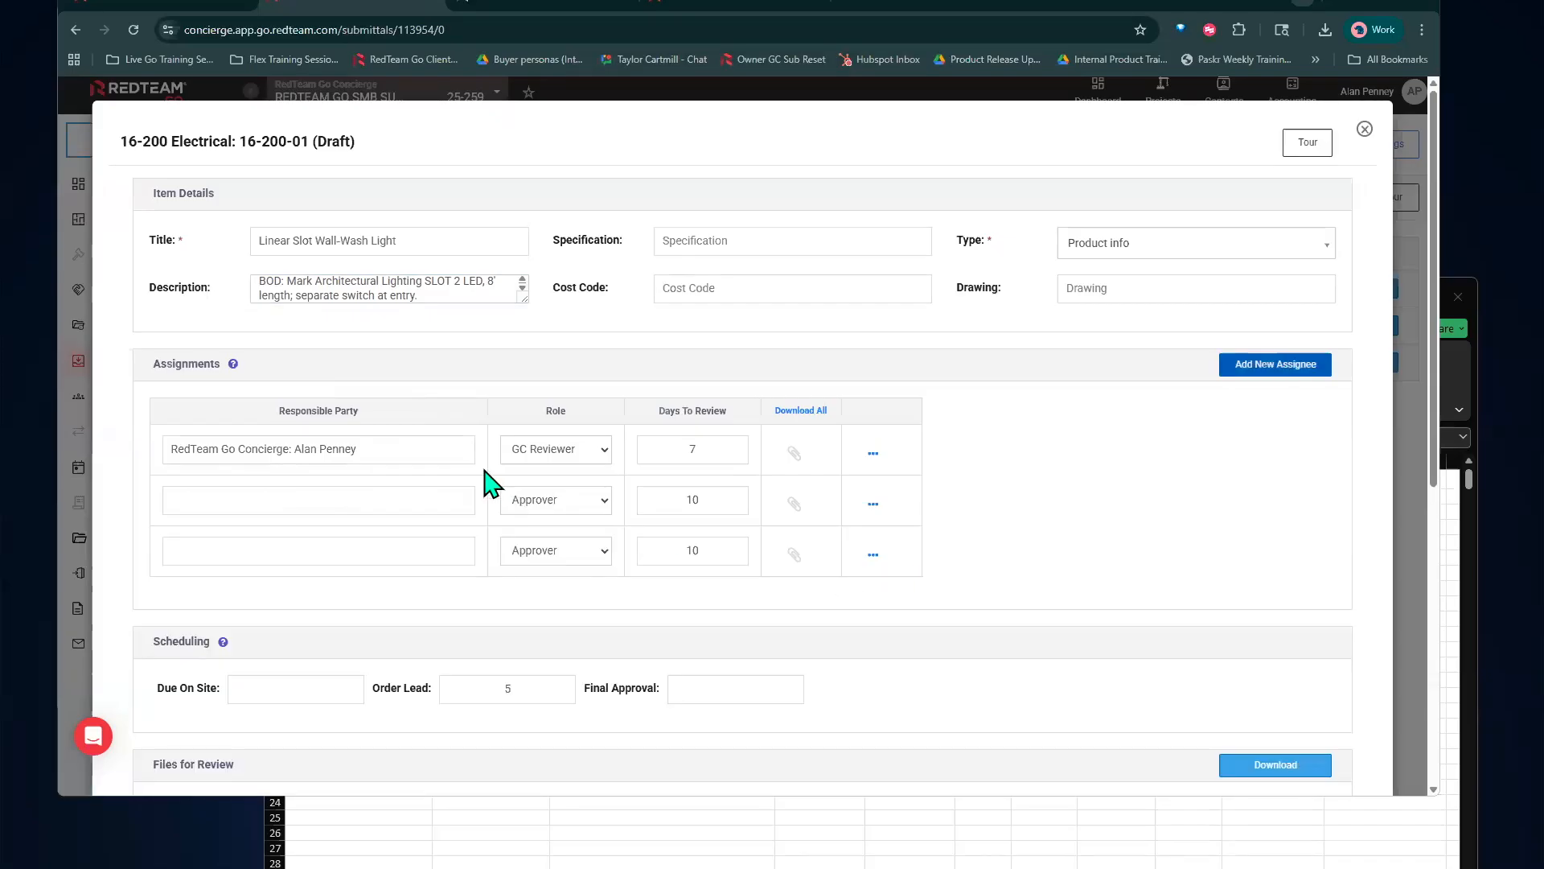
Change the first assignee's role to Submitter and replace the responsible party with the subcontracting company's contact
left_click(561, 456)
left_click(526, 493)
left_click_drag(420, 440, 95, 469)
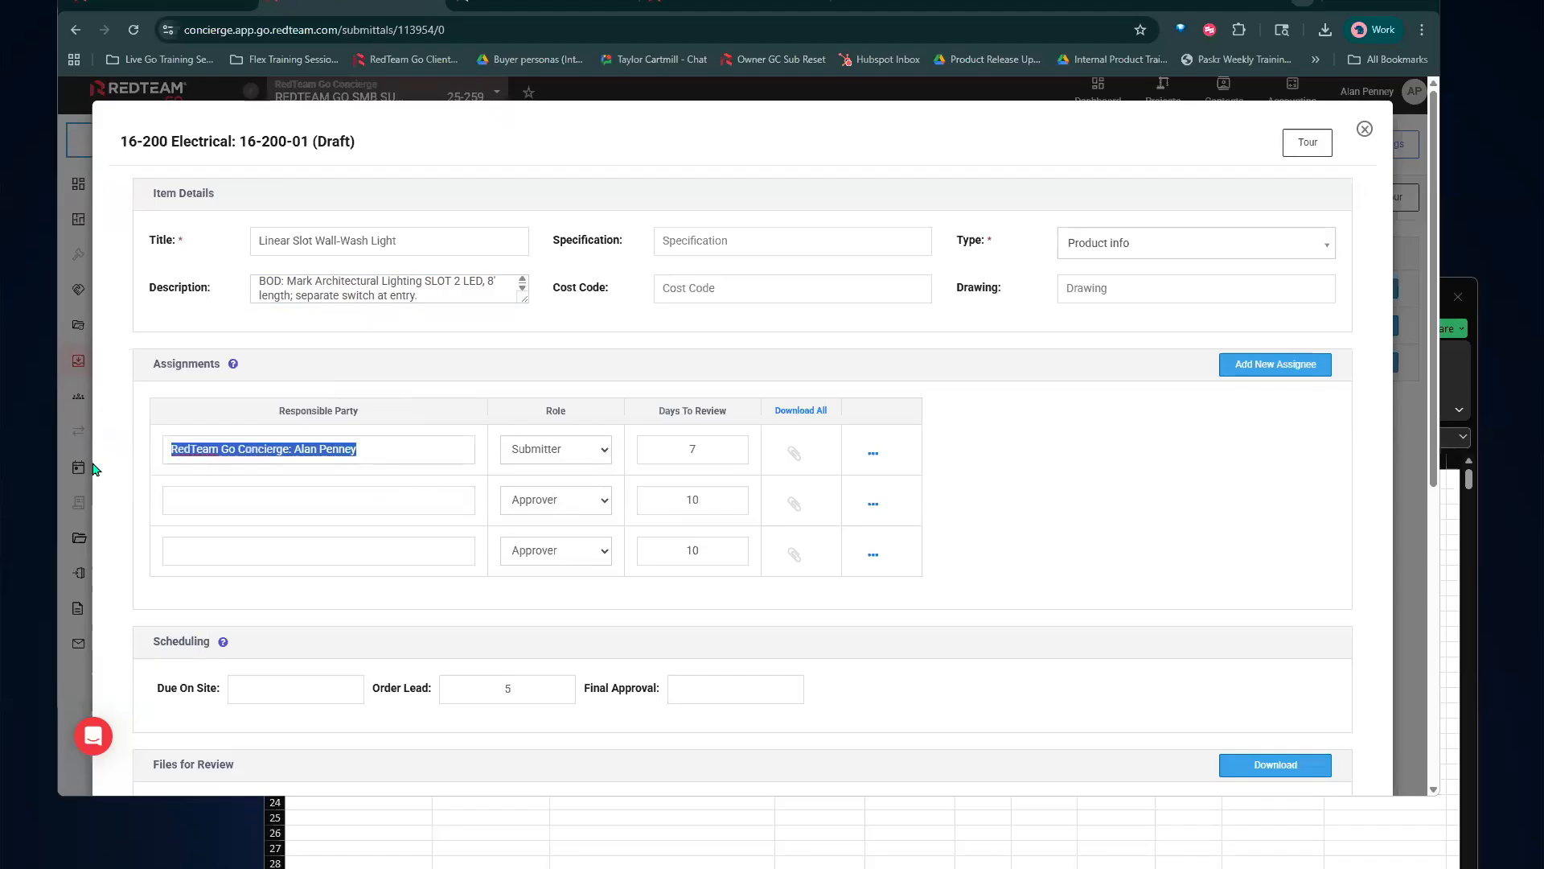
type("ALAN")
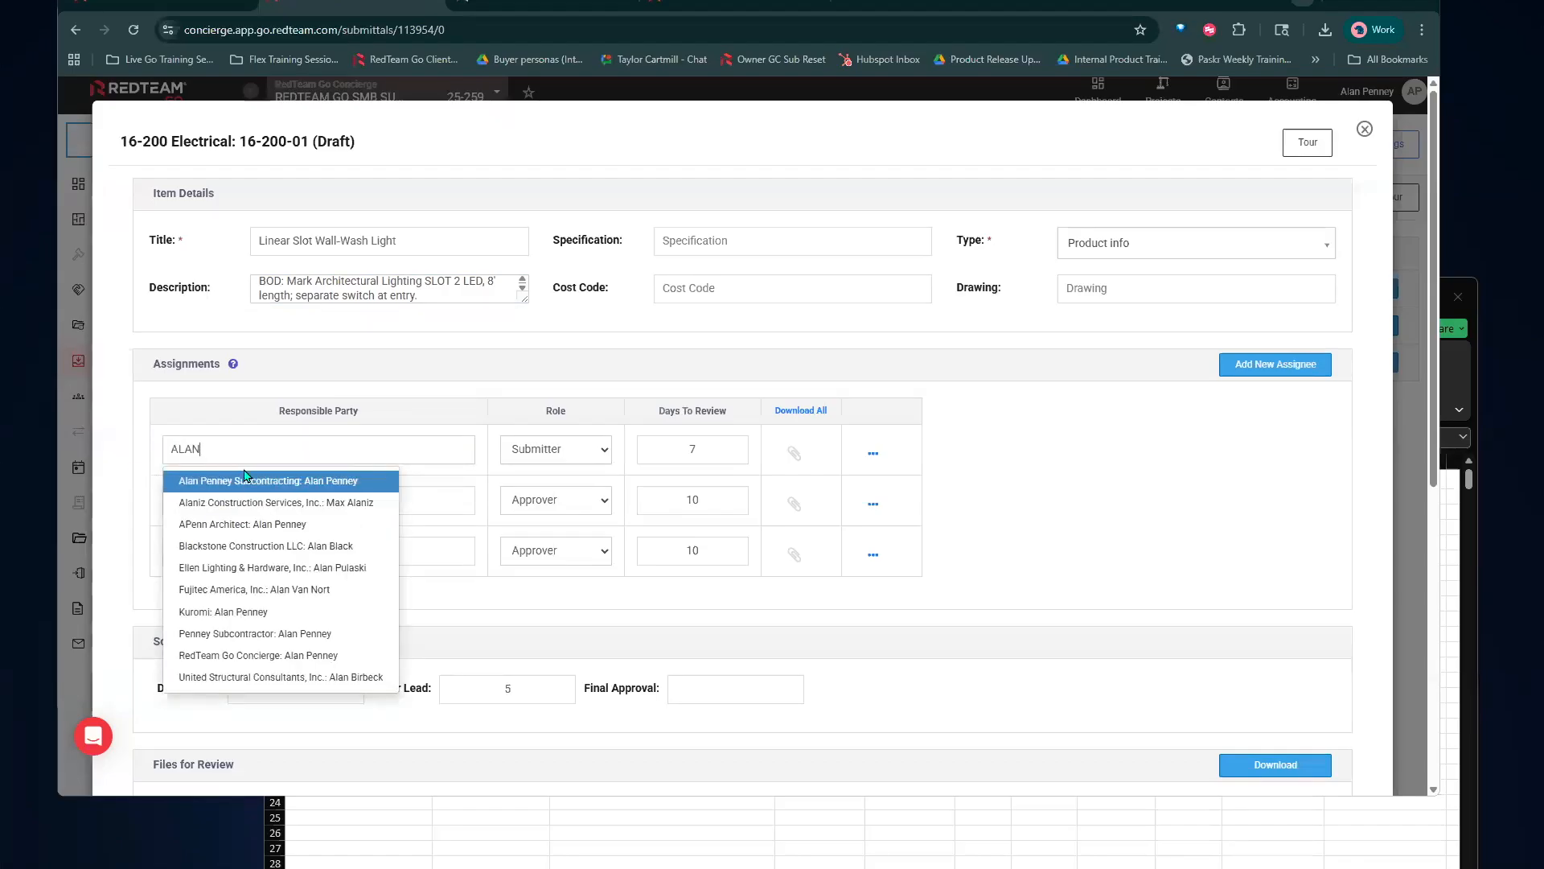
left_click(243, 480)
Set the role of the second assignment row to GC Reviewer
left_click(442, 500)
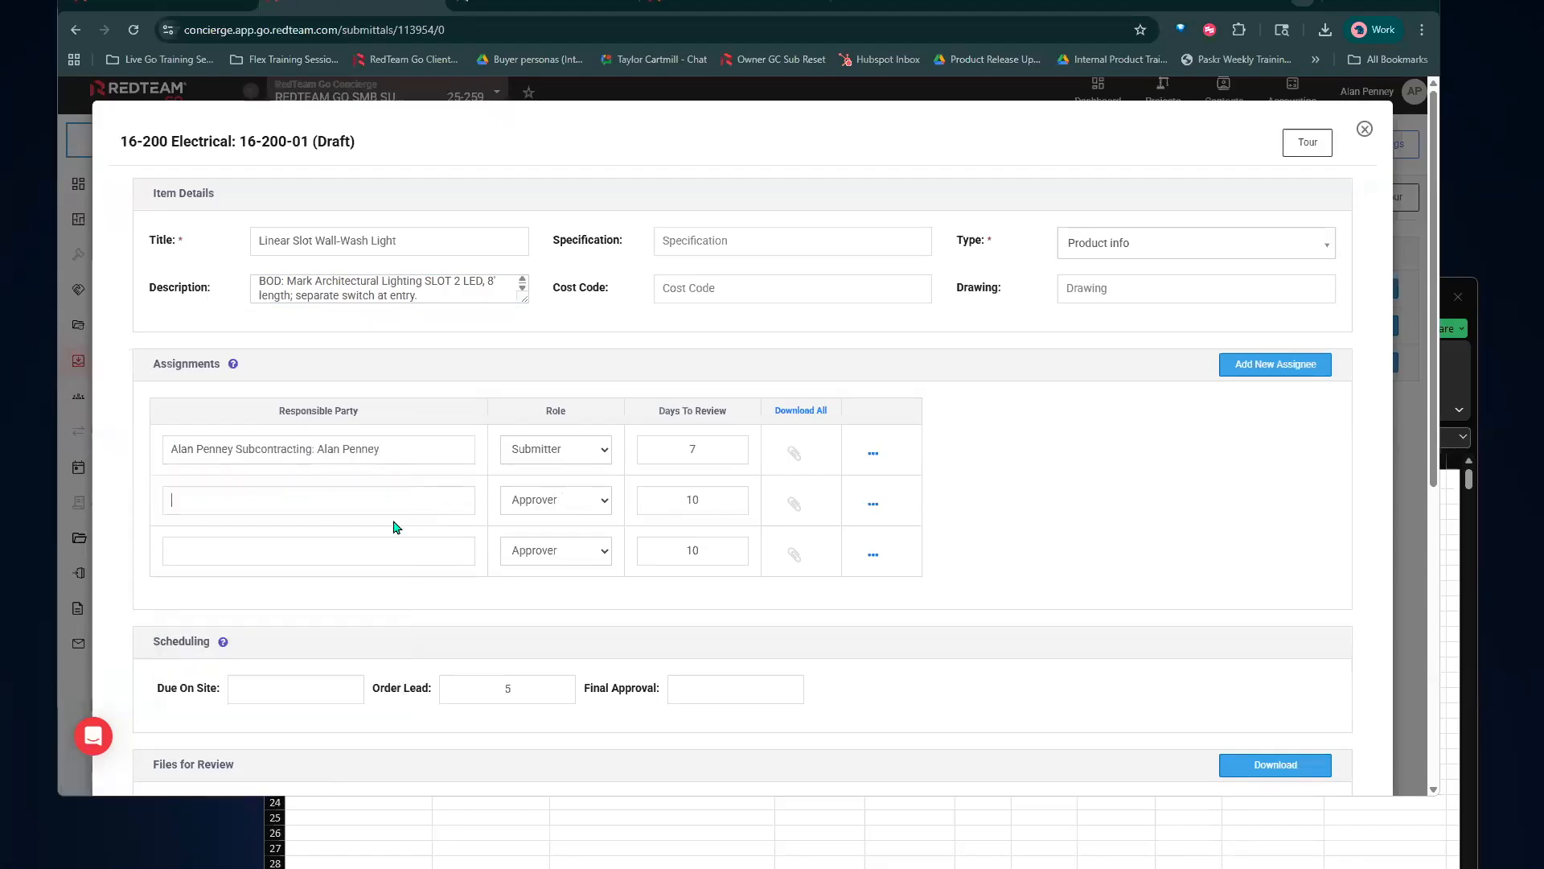
left_click(563, 500)
left_click(545, 527)
Assign the RedTeam Go Concierge contact as GC Reviewer and the APenn Architect contact as Approver
left_click(256, 504)
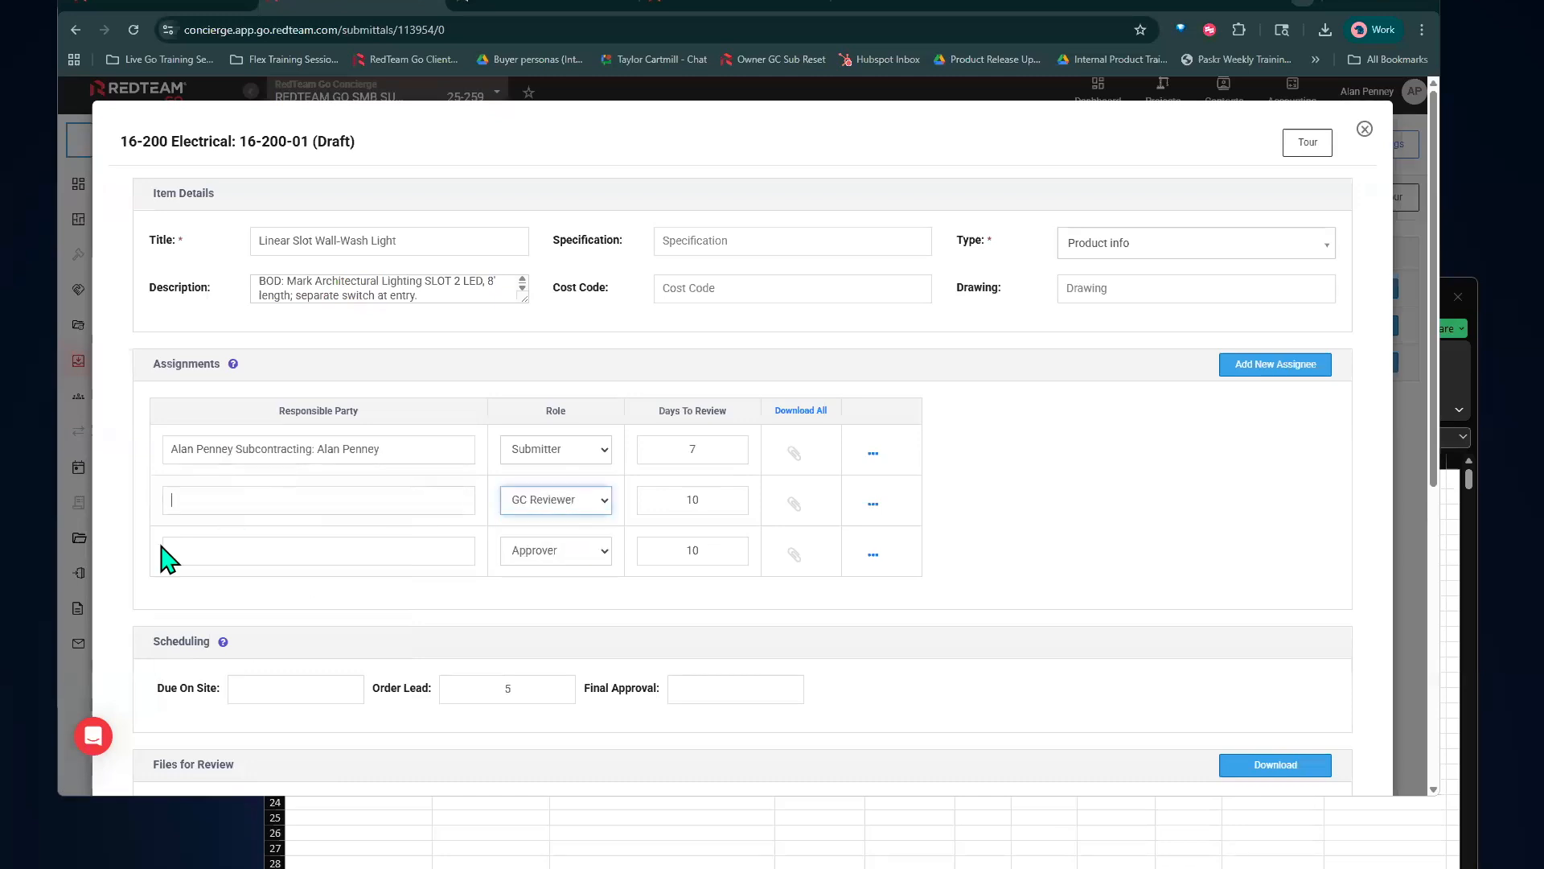
type("AP")
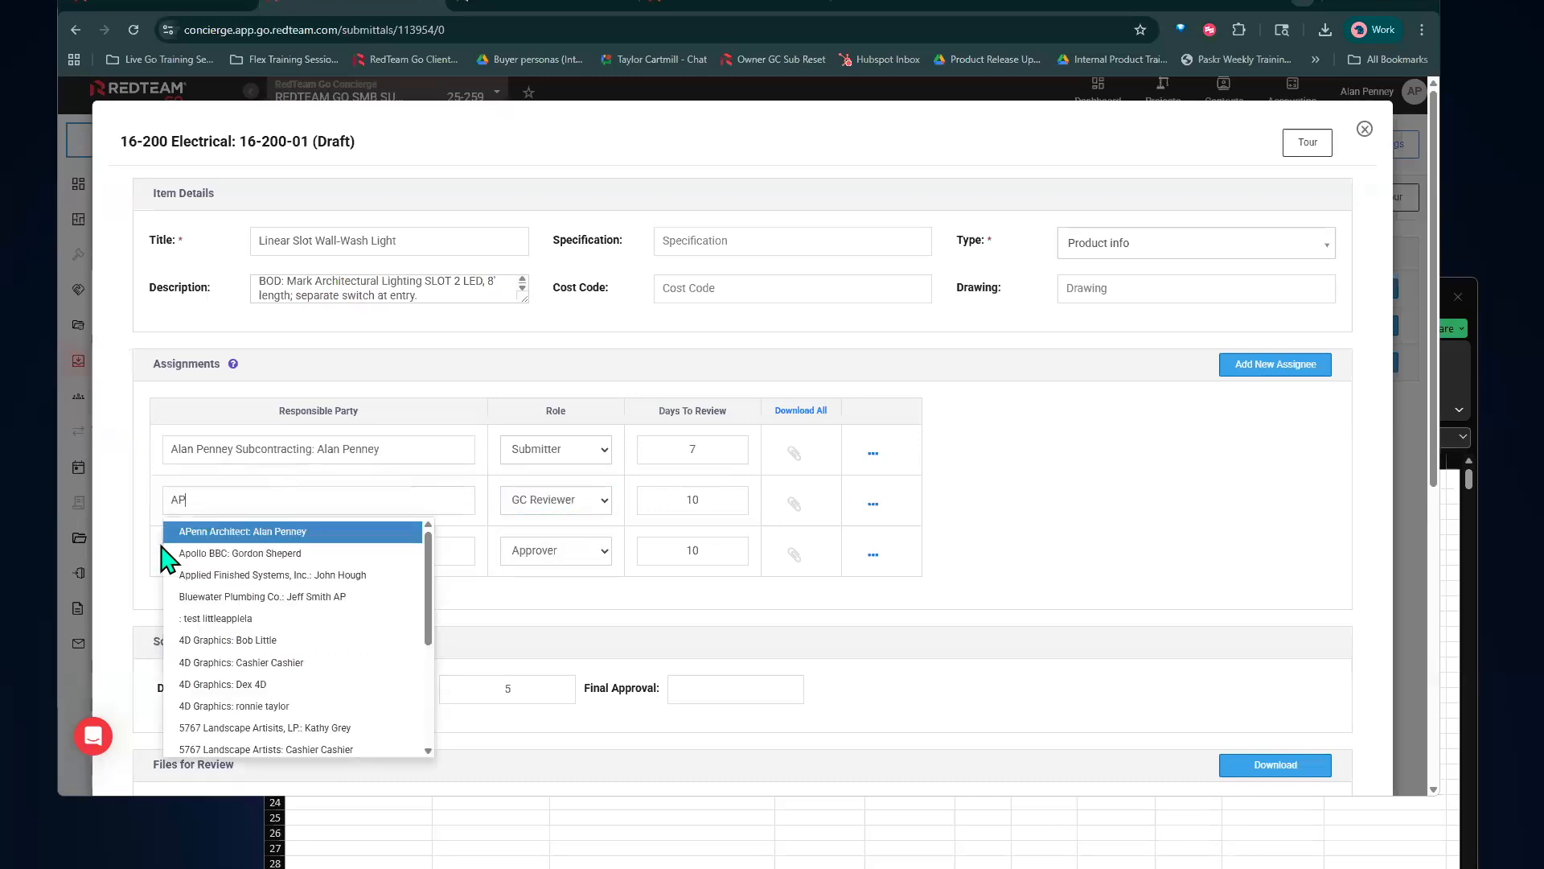
key("BackSpace")
type("LAN")
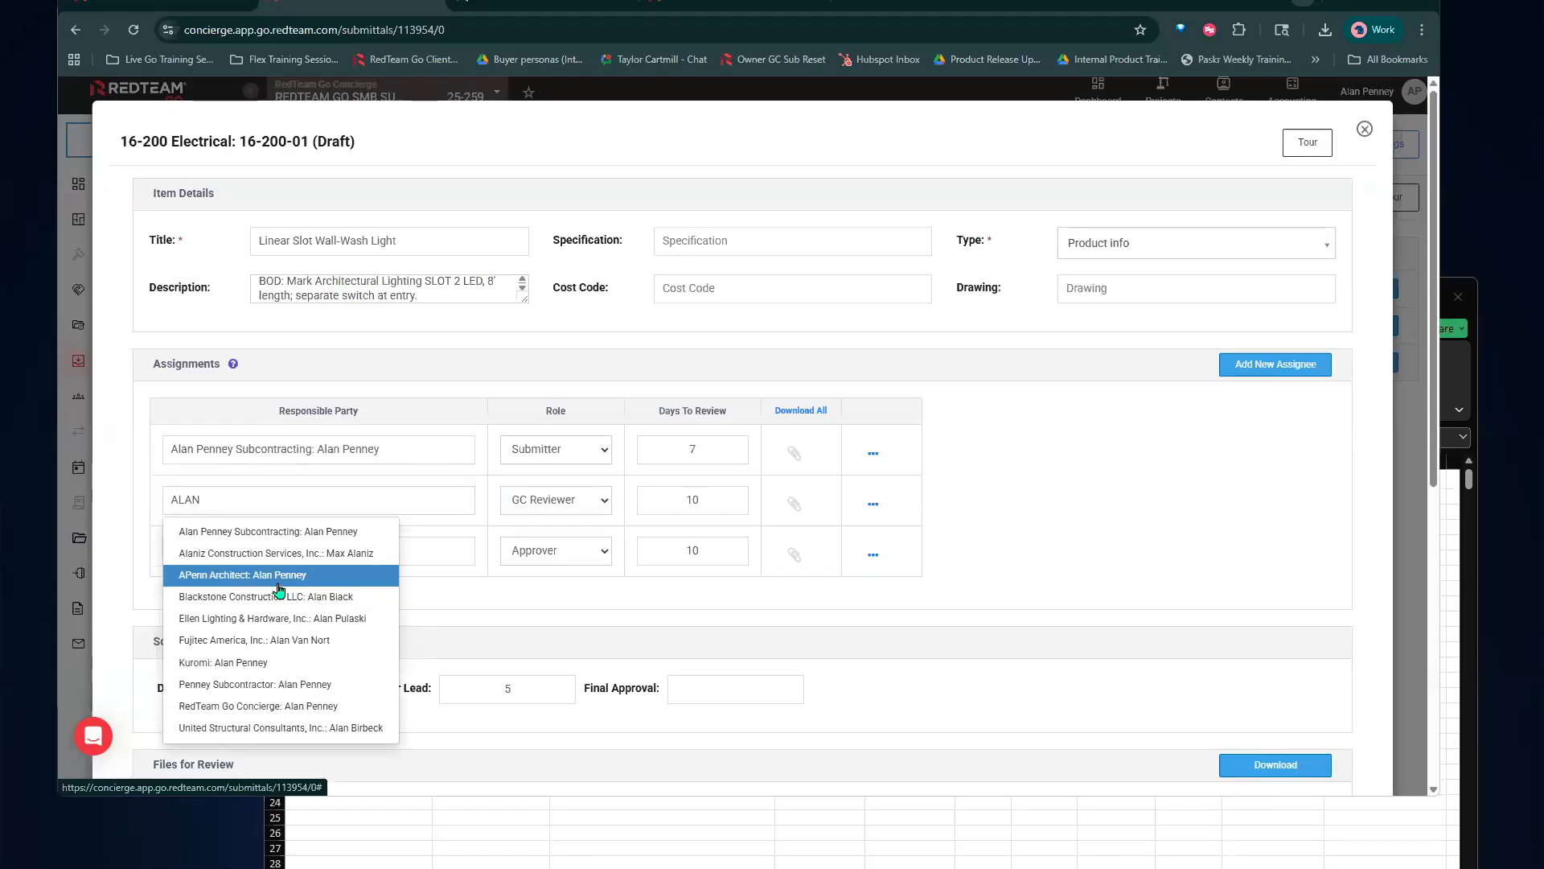
key("BackSpace")
key("BackSpace")
key("BackSpace")
key("BackSpace")
type("REDTEAM")
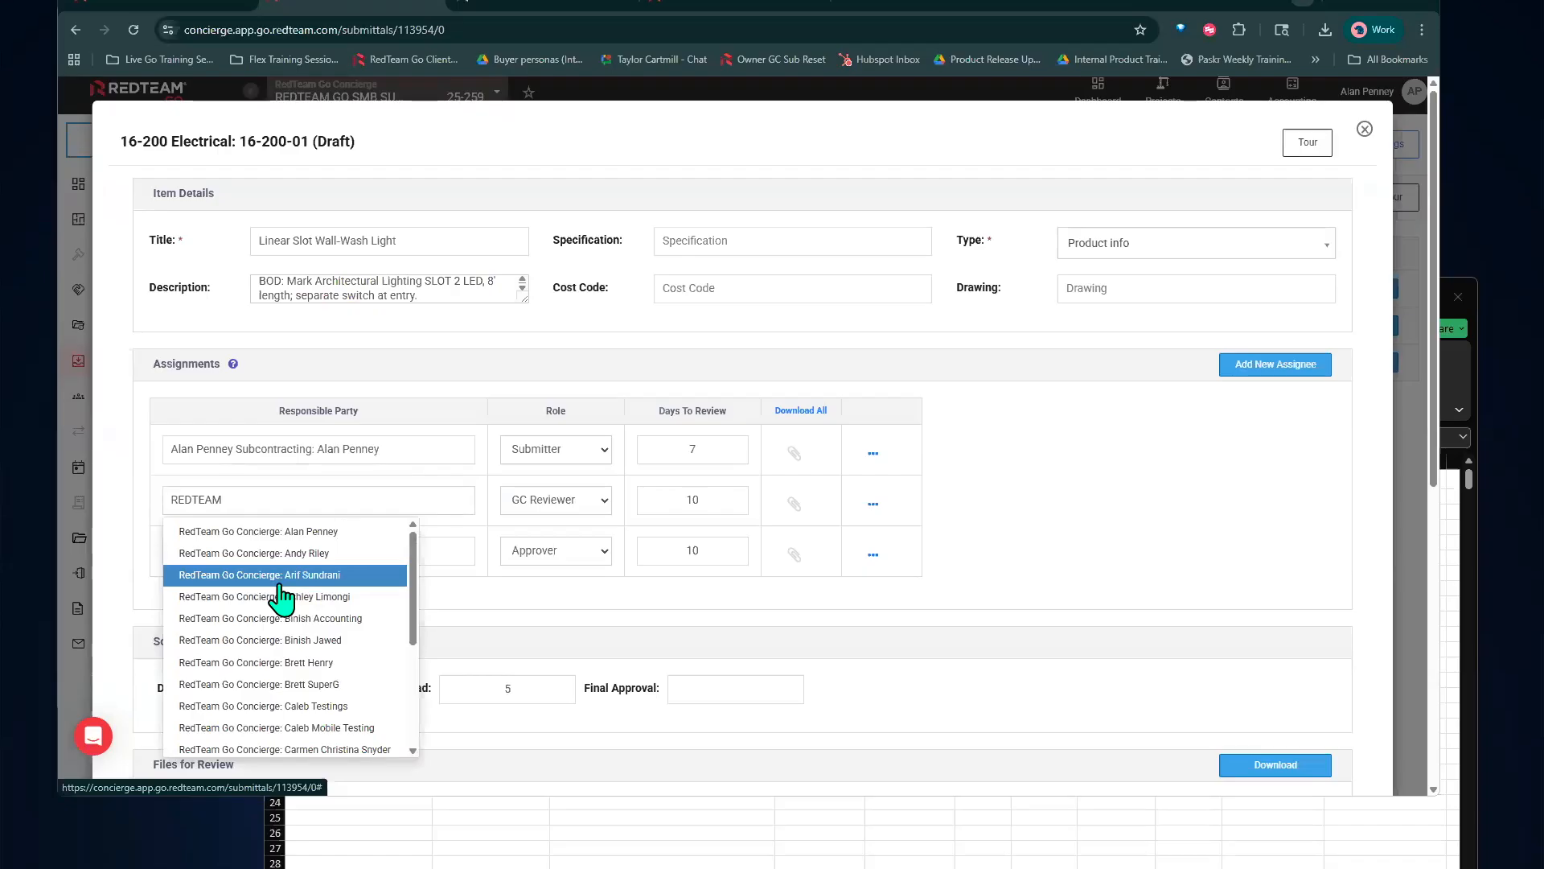
left_click(299, 532)
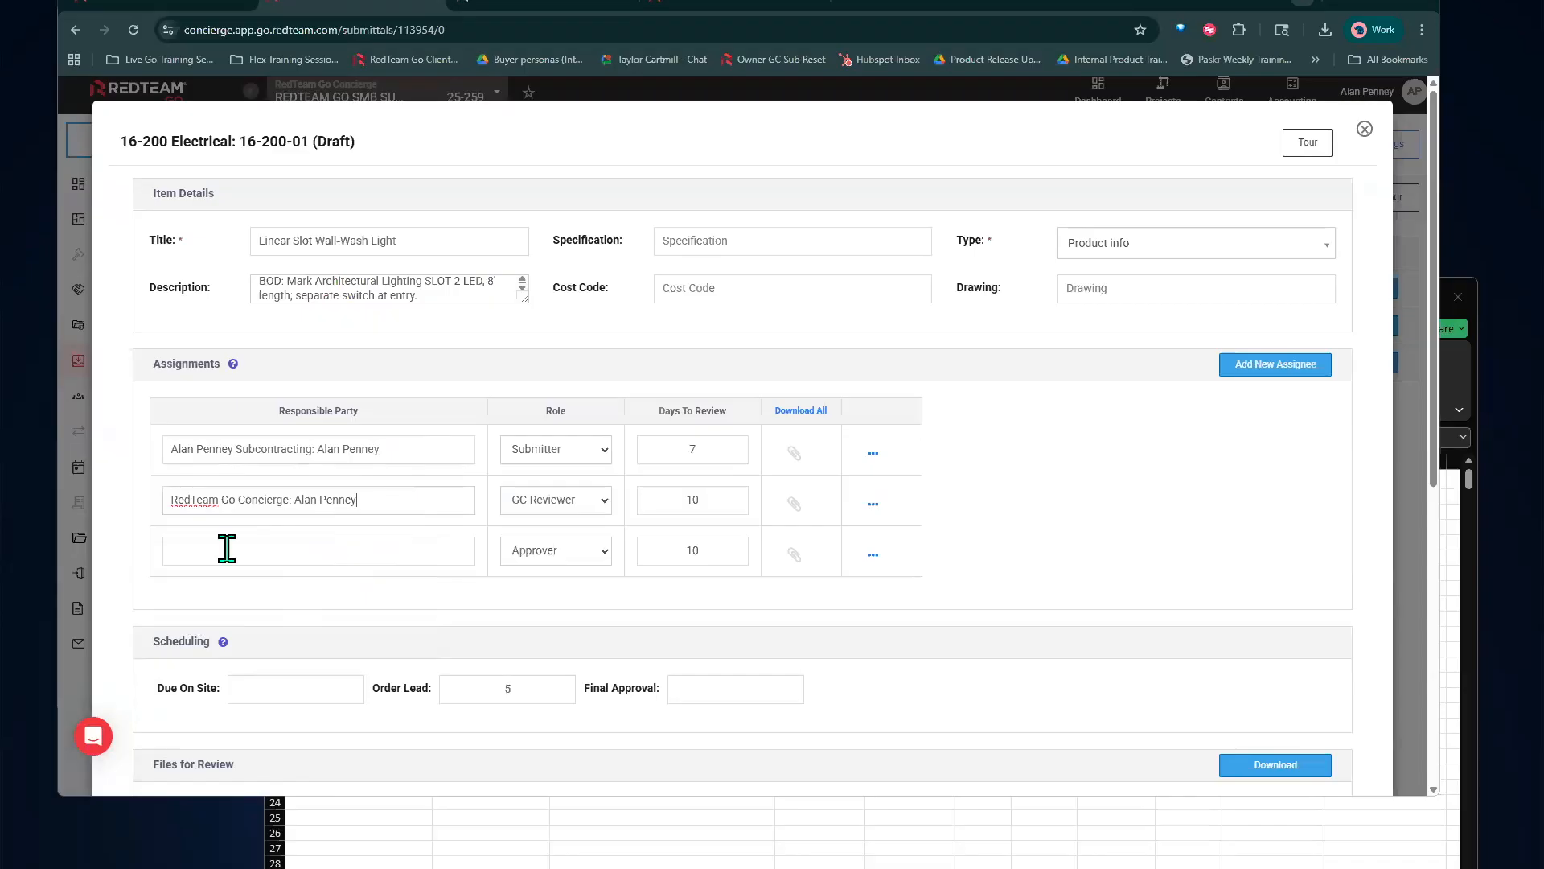
type("ALAN")
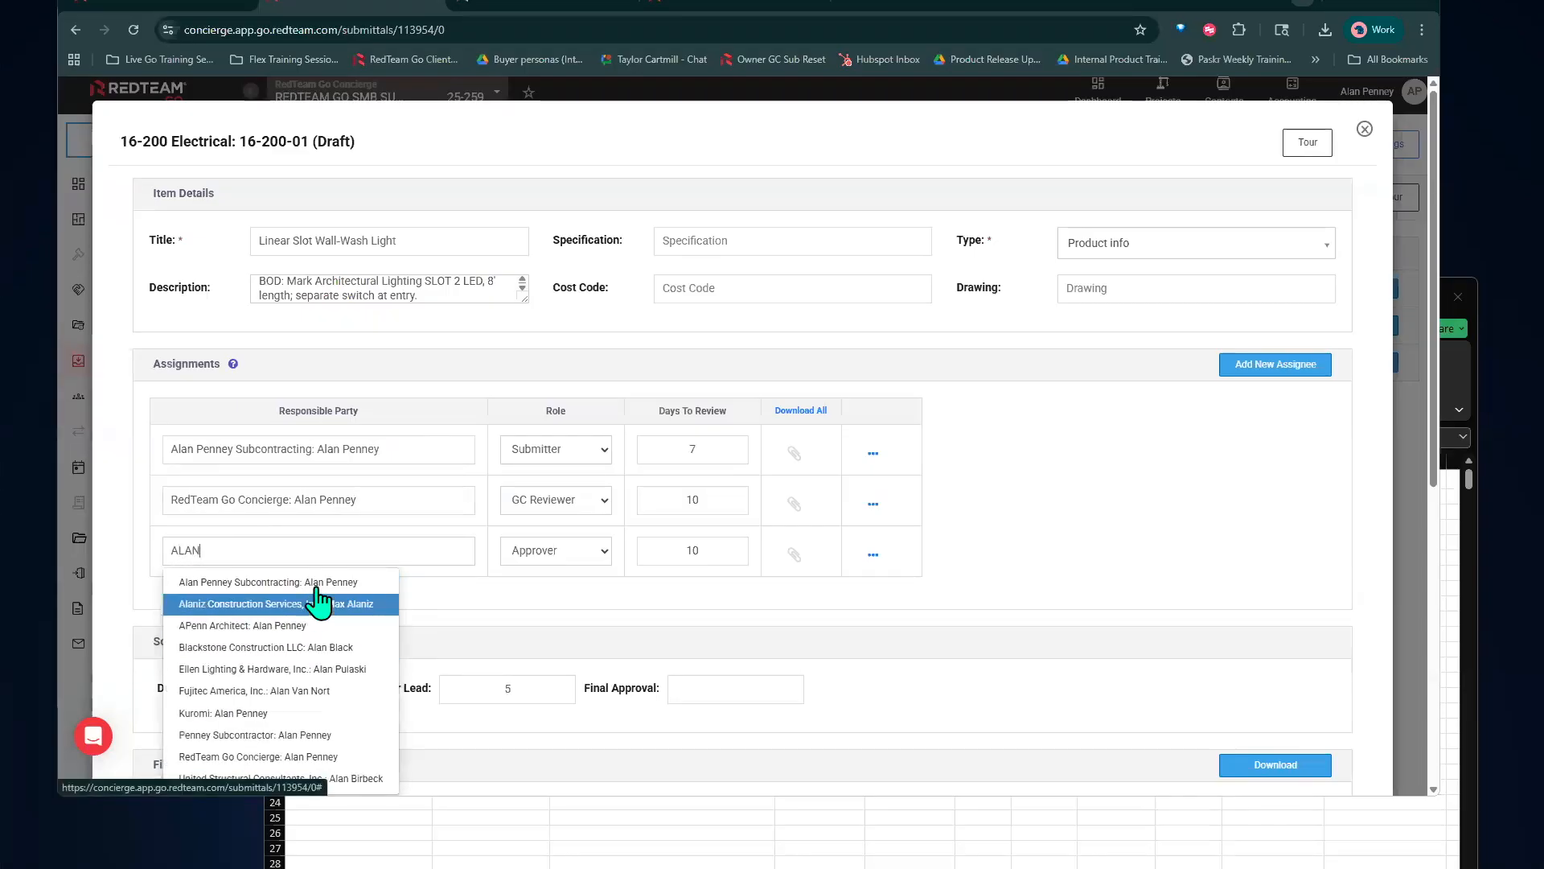
left_click(274, 626)
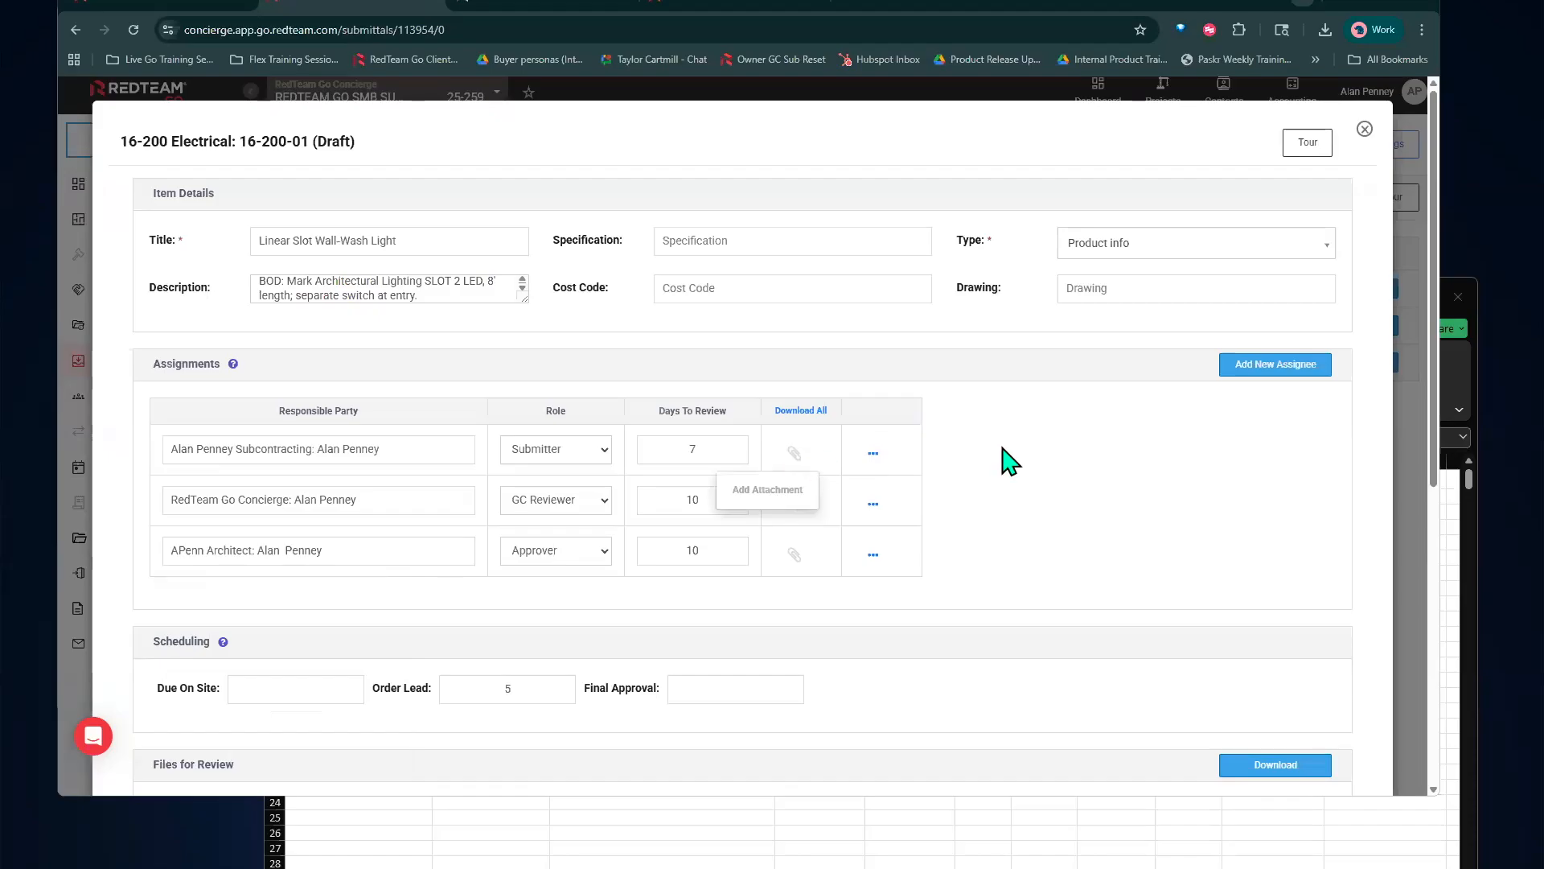
Set the item's Final Approval date to 11/04/2025 in the scheduling section
scroll(497, 521, "down", 2)
scroll(497, 521, "down", 1)
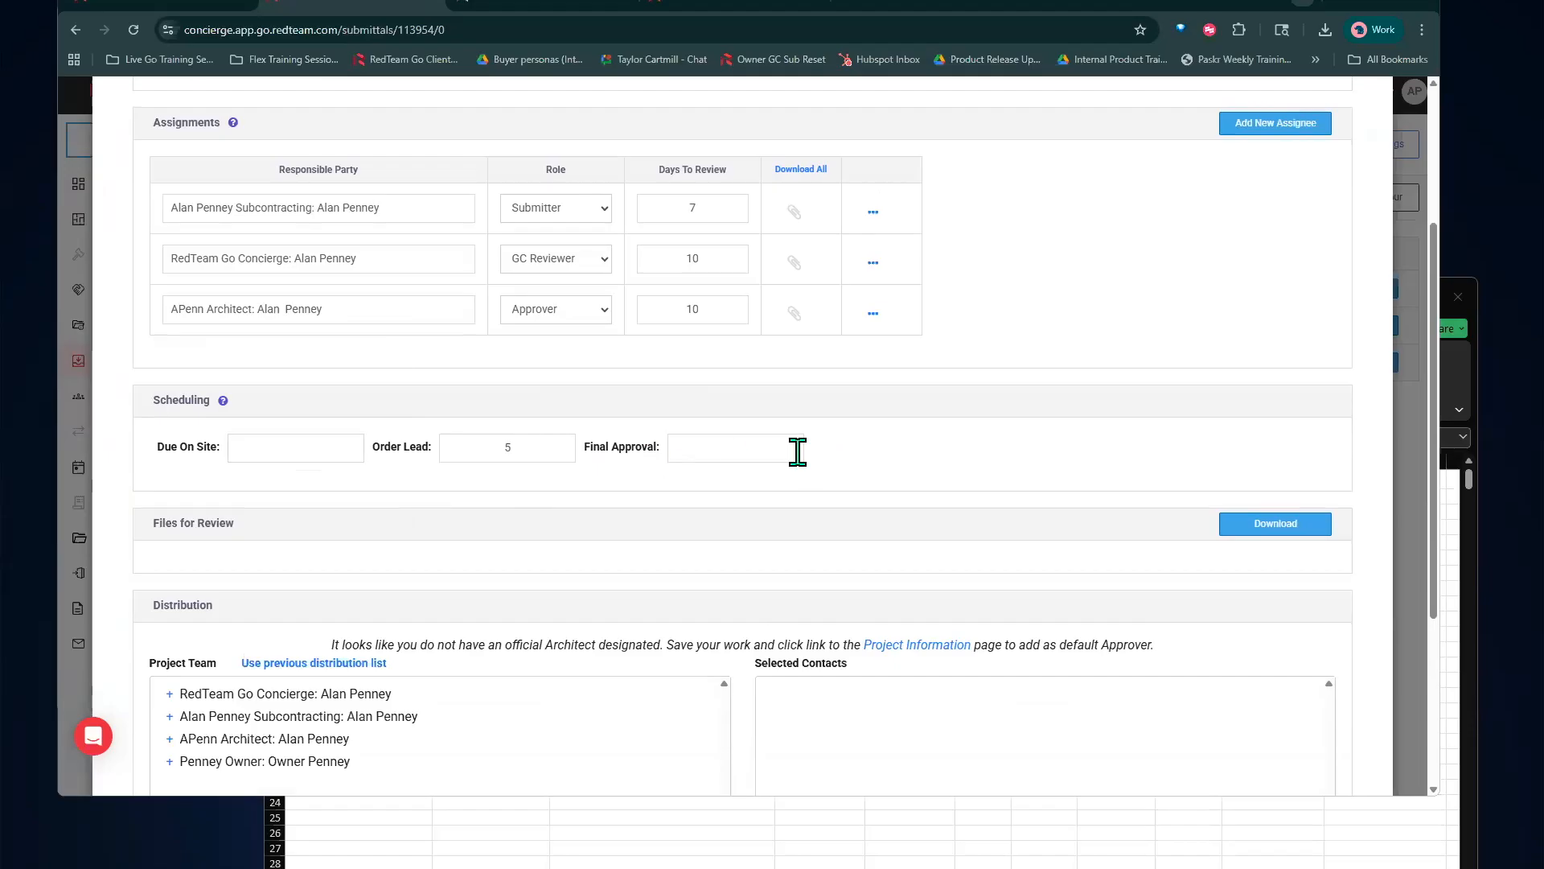
left_click(698, 438)
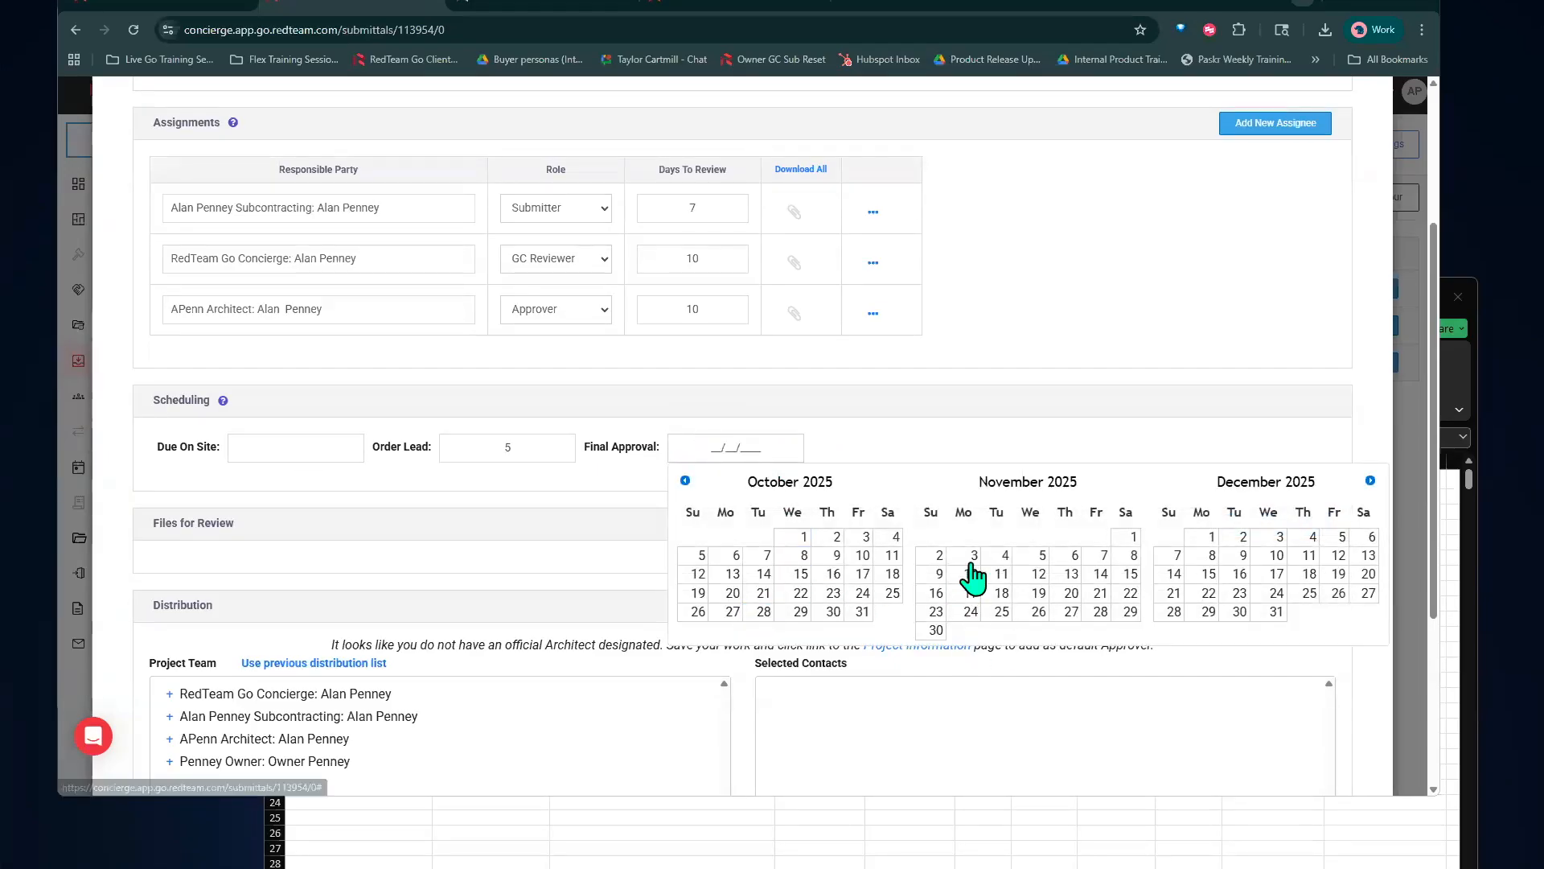
left_click(1001, 562)
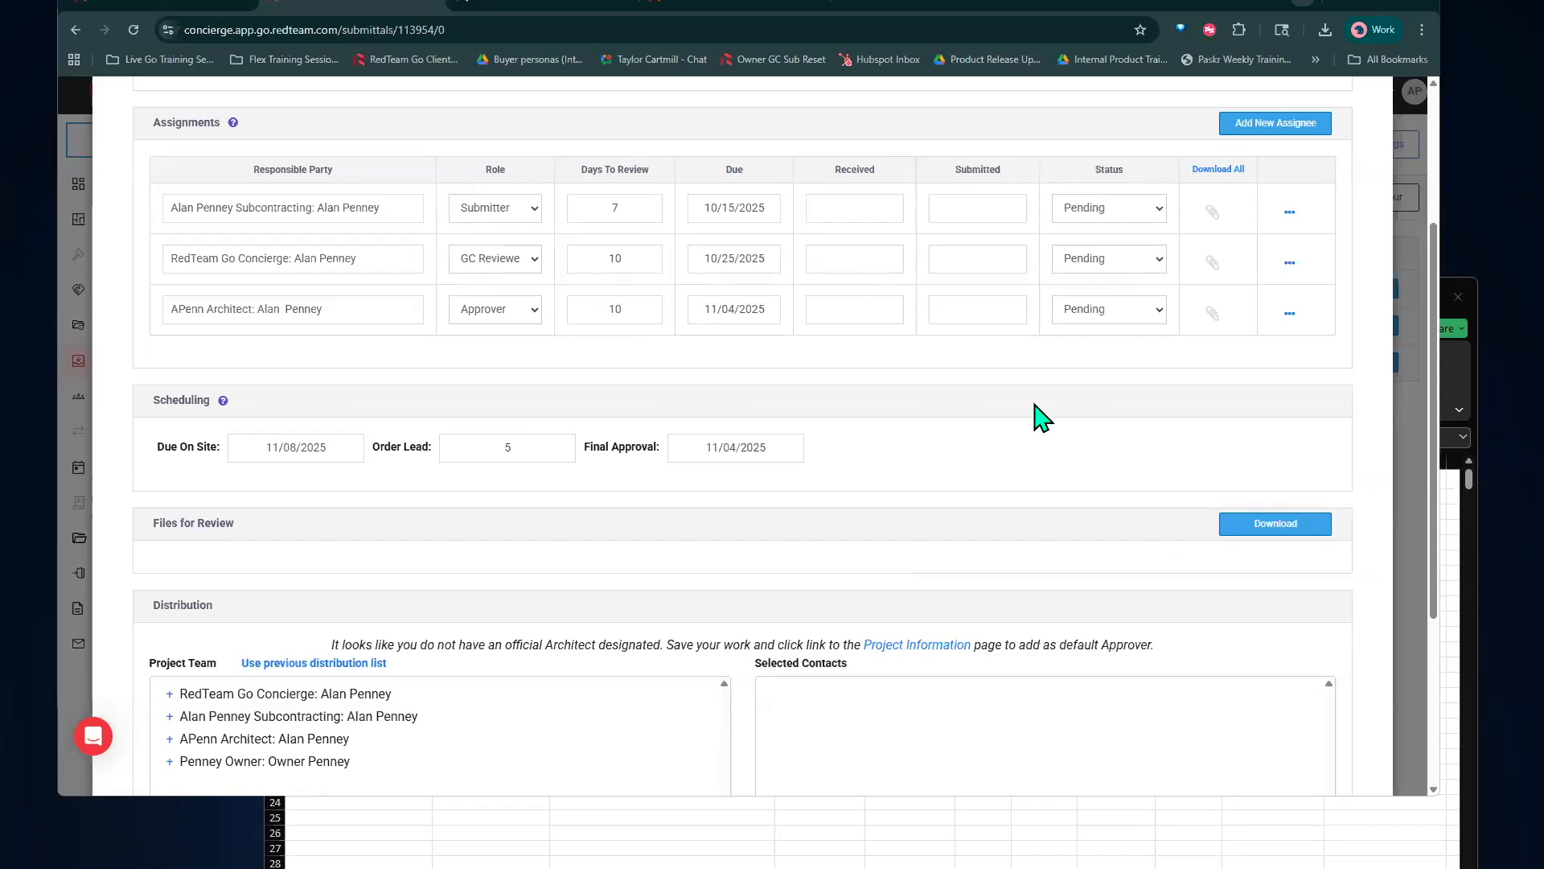
Review the distribution options, save and submit the Linear Slot Wall-Wash Light item, and send the submittal request to the submitter
scroll(1042, 416, "down", 4)
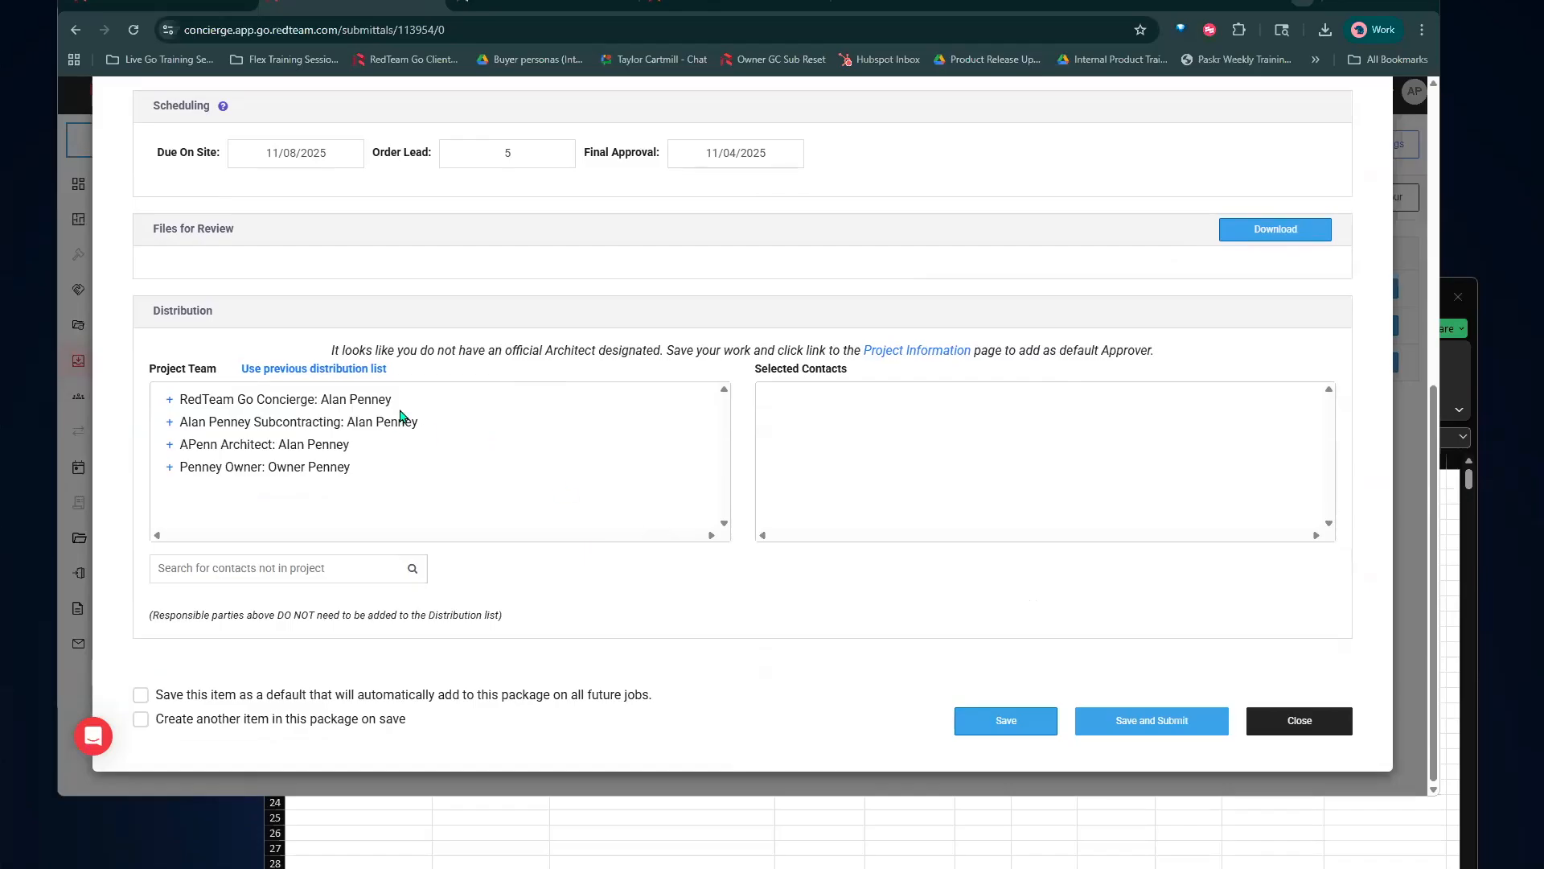
scroll(403, 406, "up", 3)
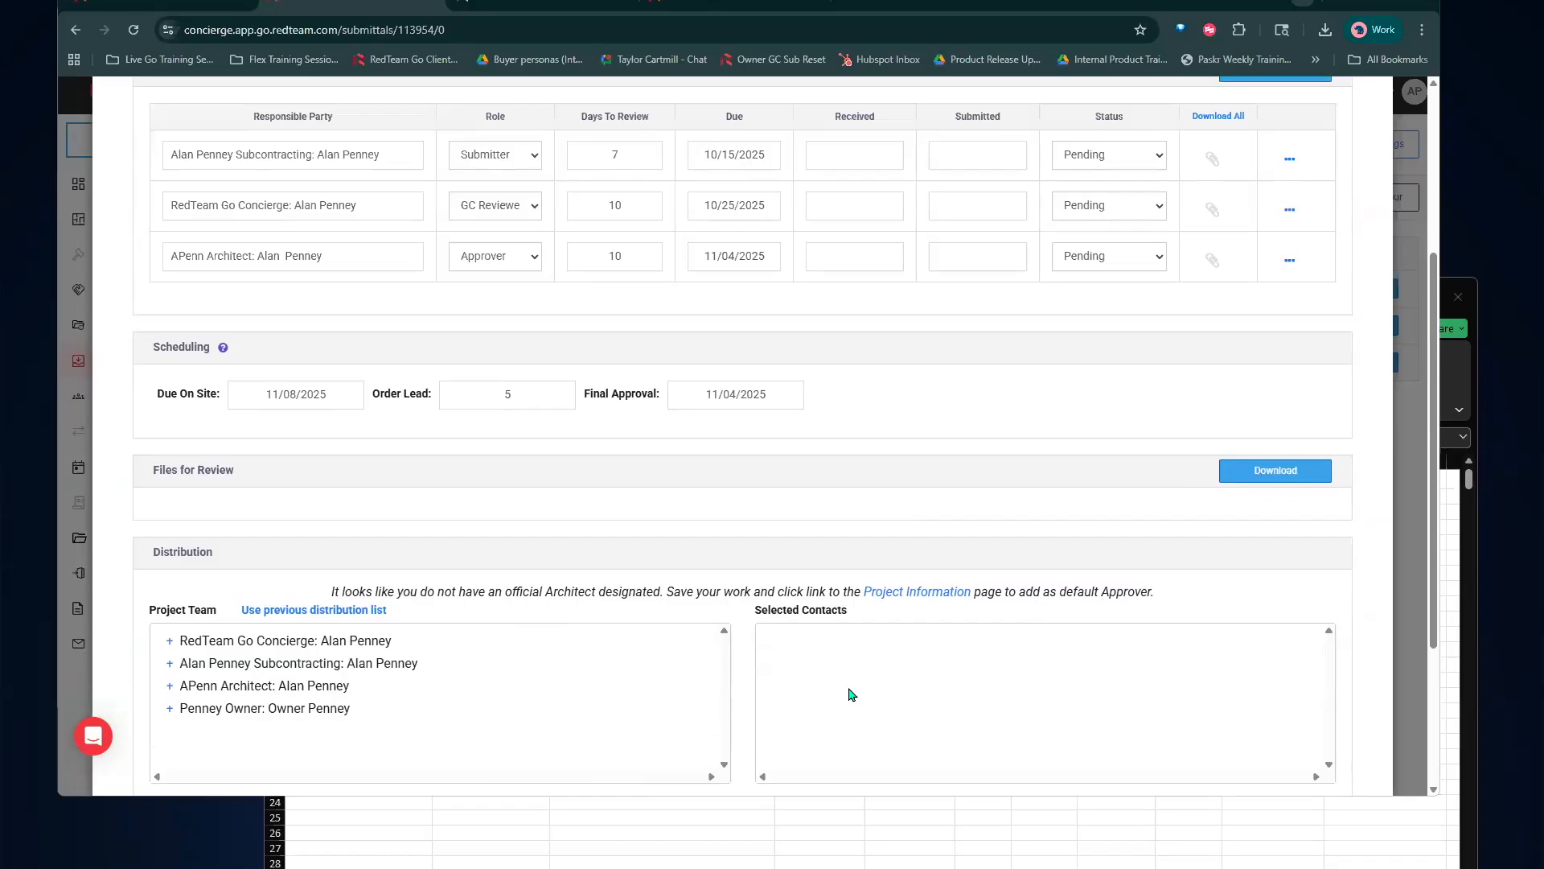
scroll(852, 694, "down", 3)
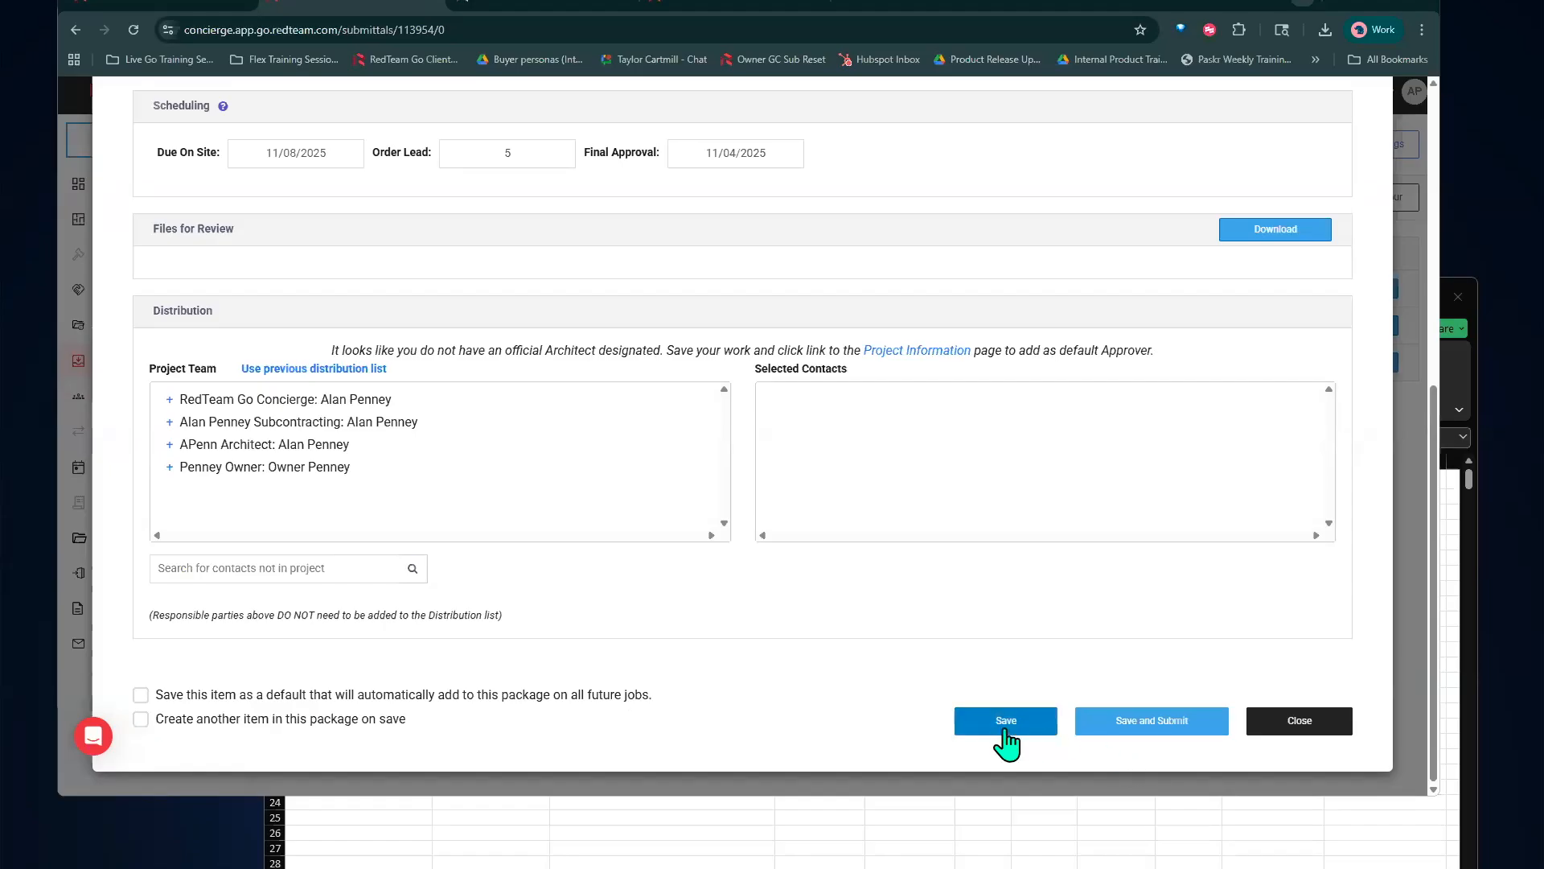
left_click(1187, 732)
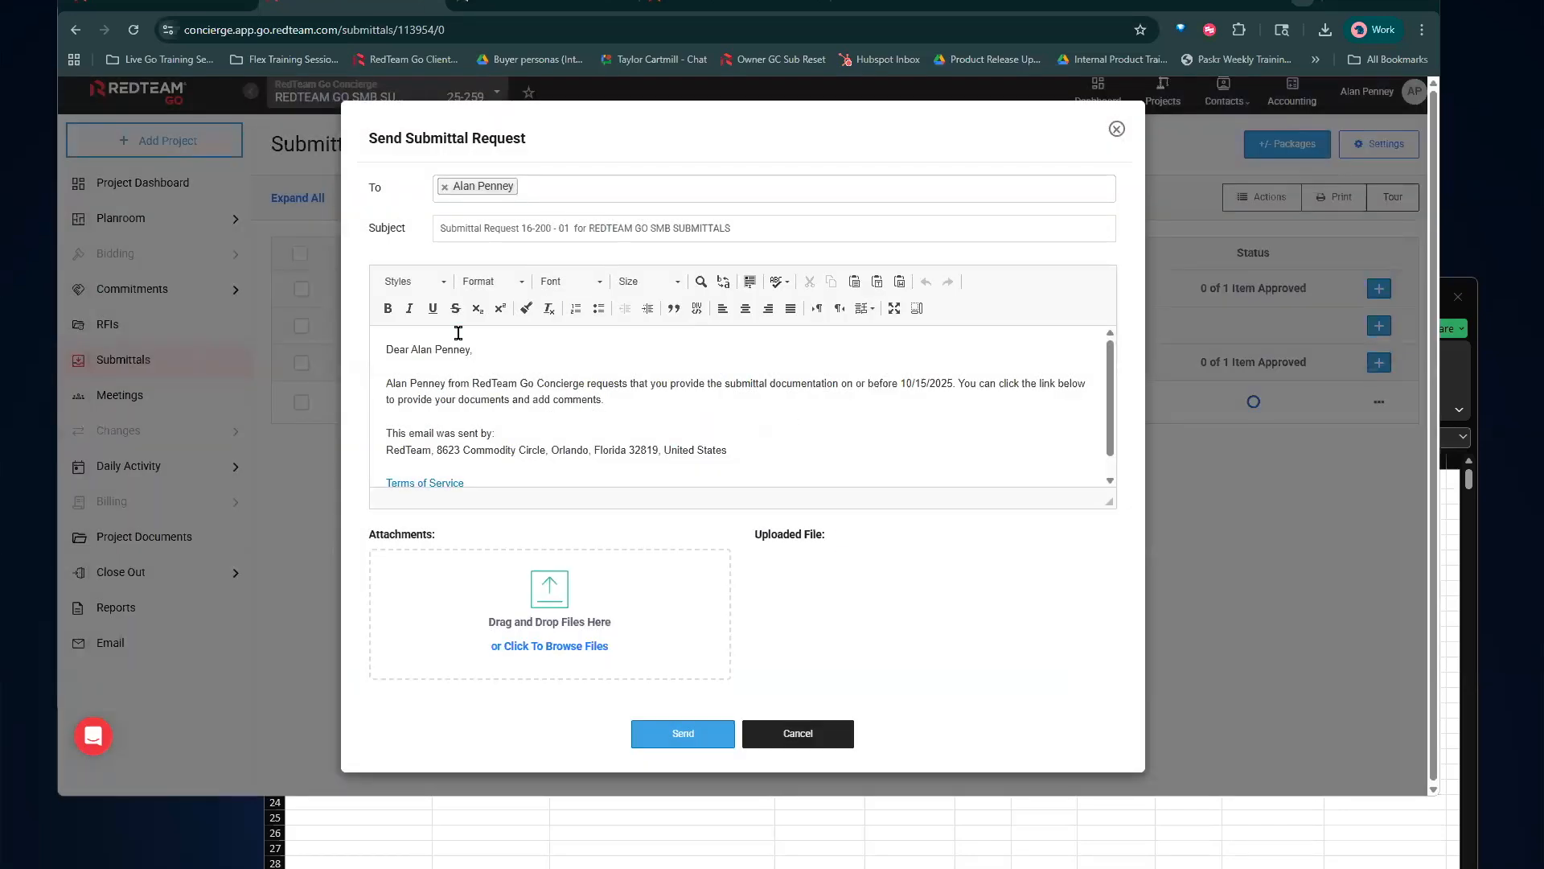
left_click(683, 733)
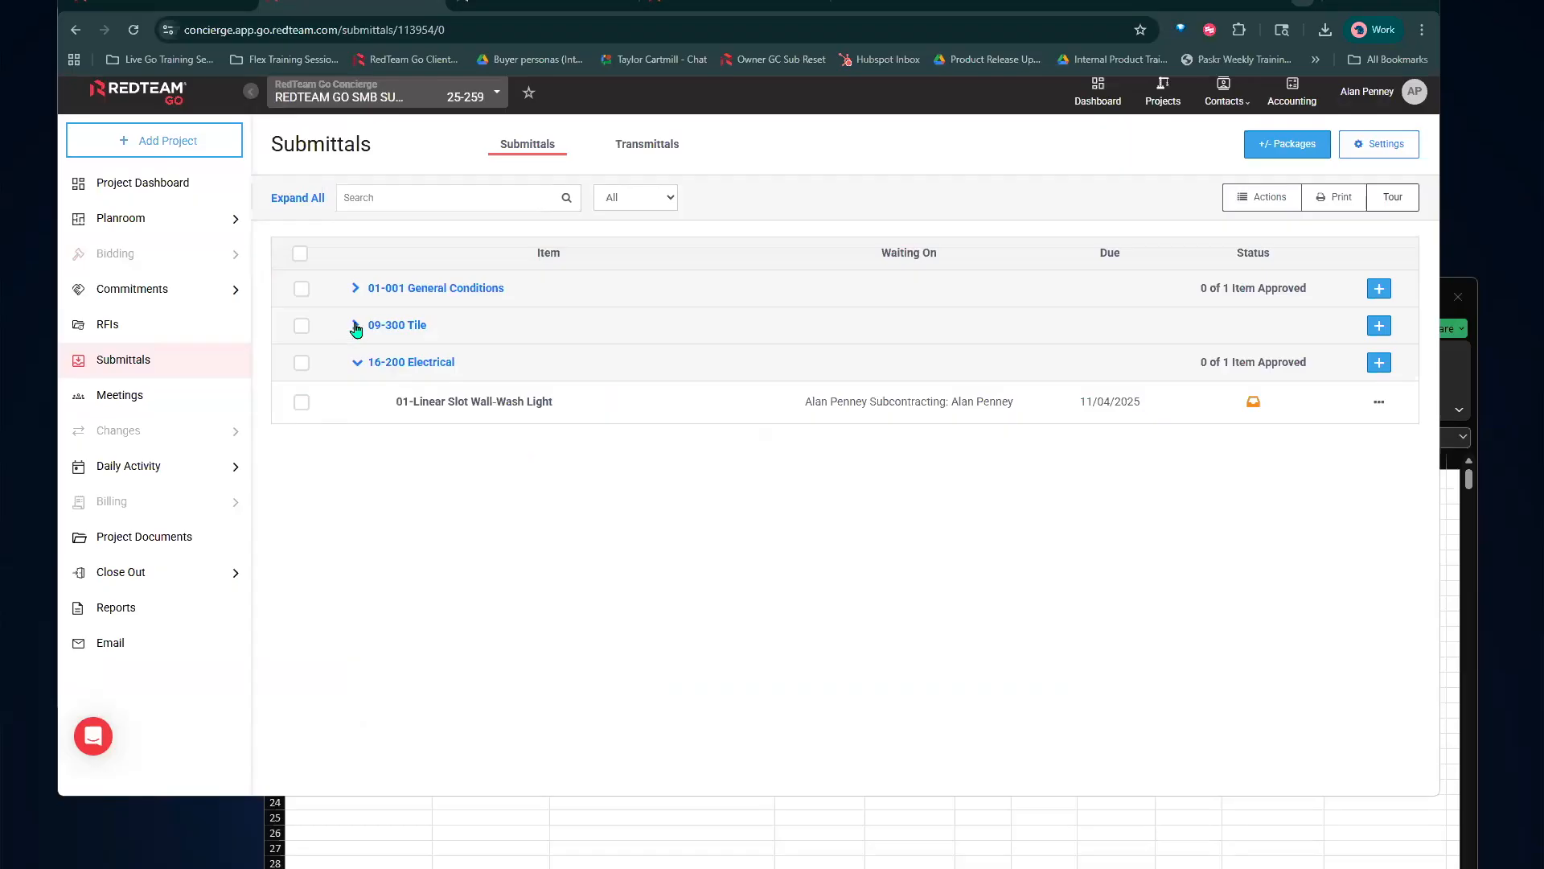
Expand the 01-001 General Conditions package and open its Energy Compliance Report item for editing
left_click(356, 289)
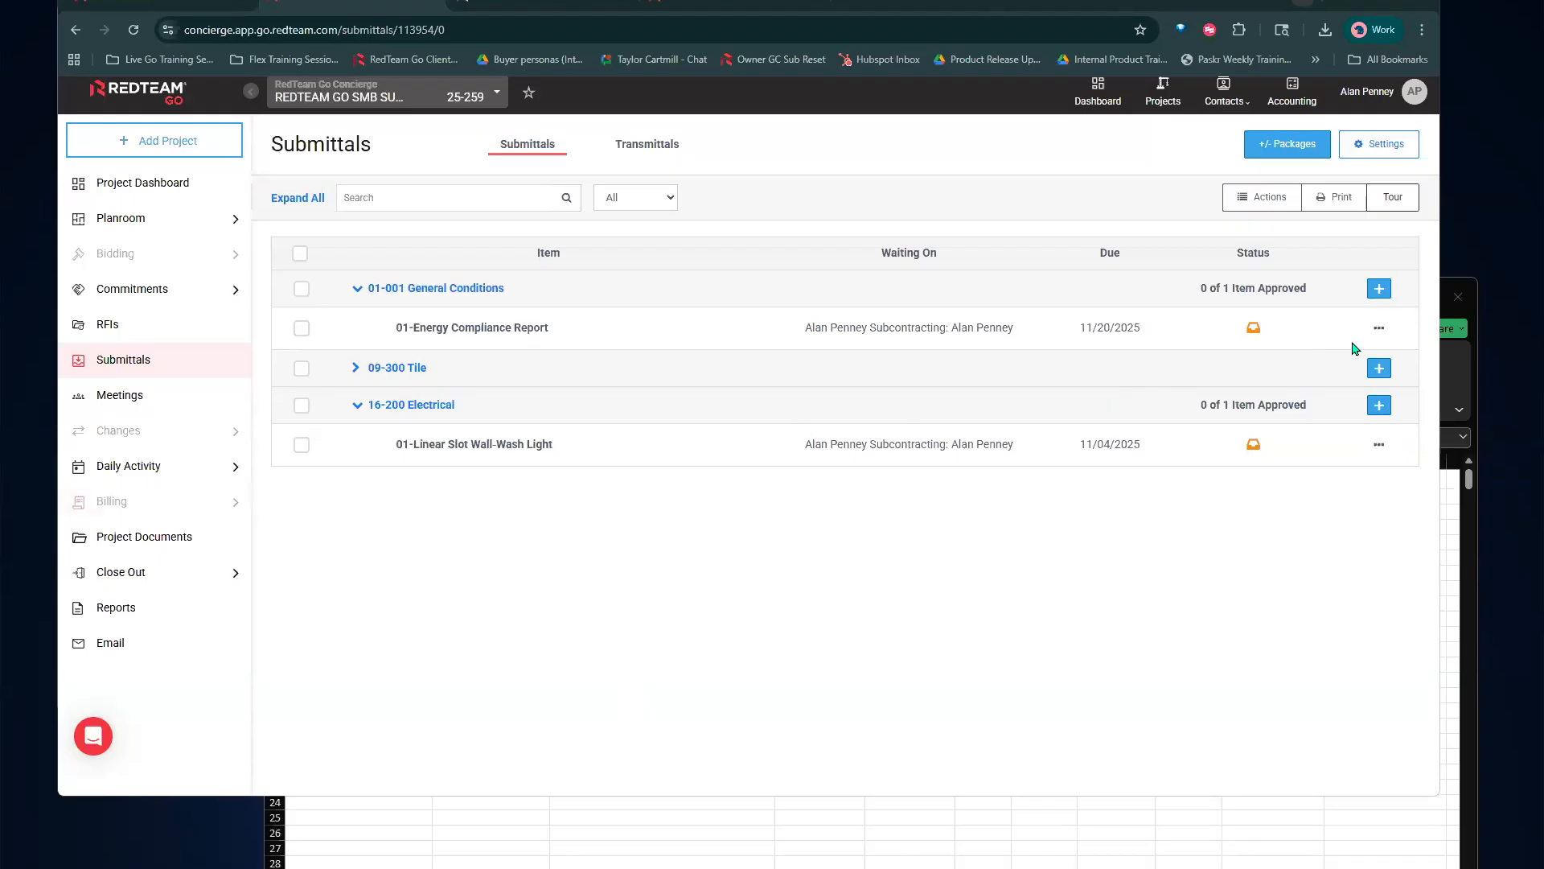
left_click(1378, 329)
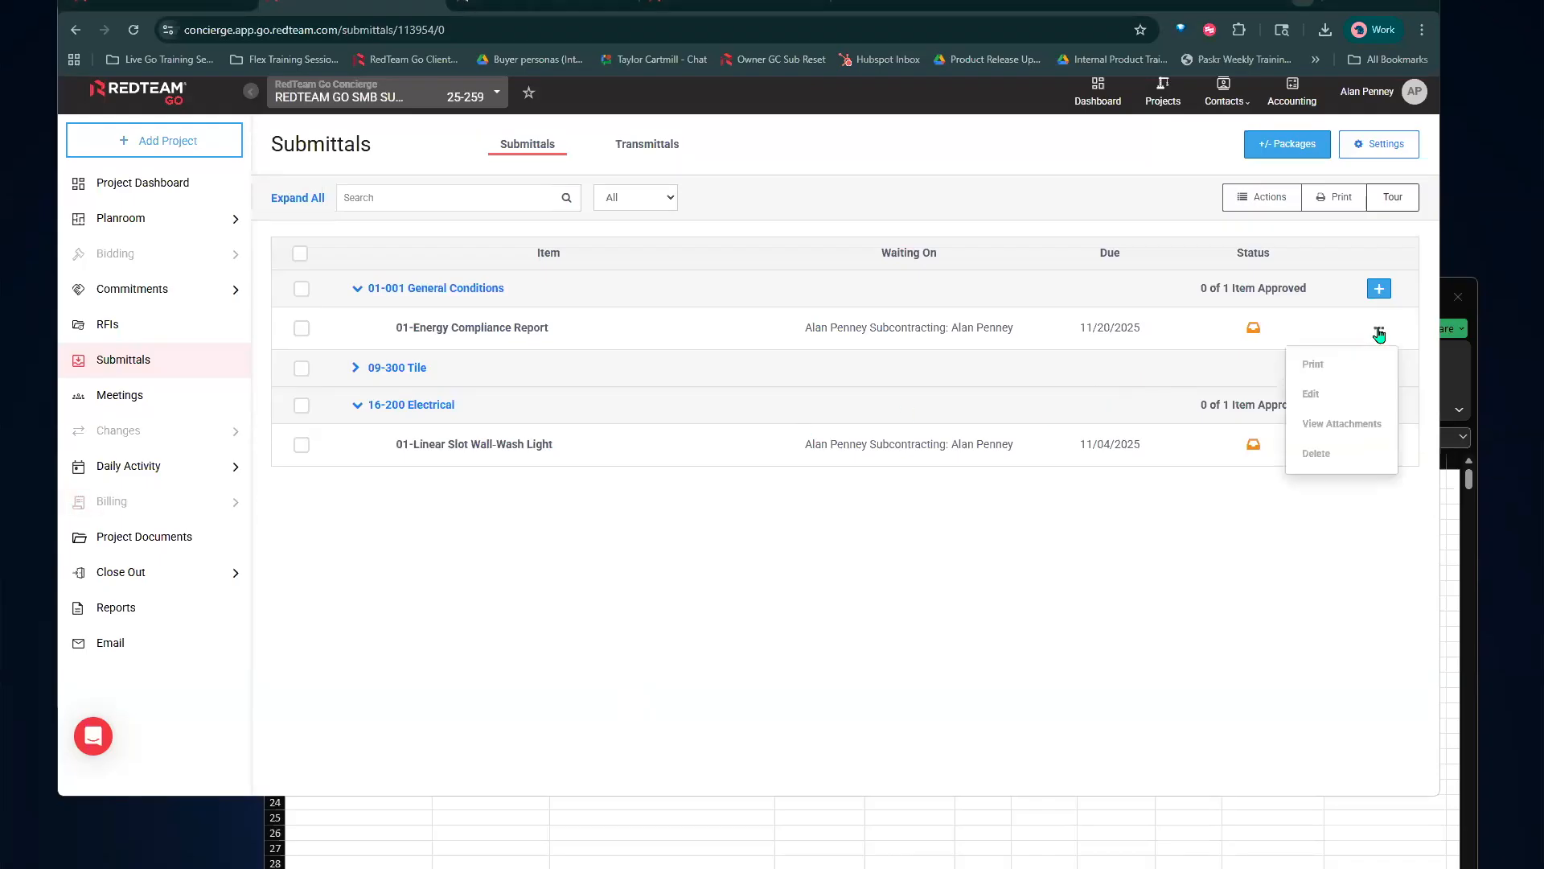
left_click(1349, 393)
scroll(1078, 426, "up", 6)
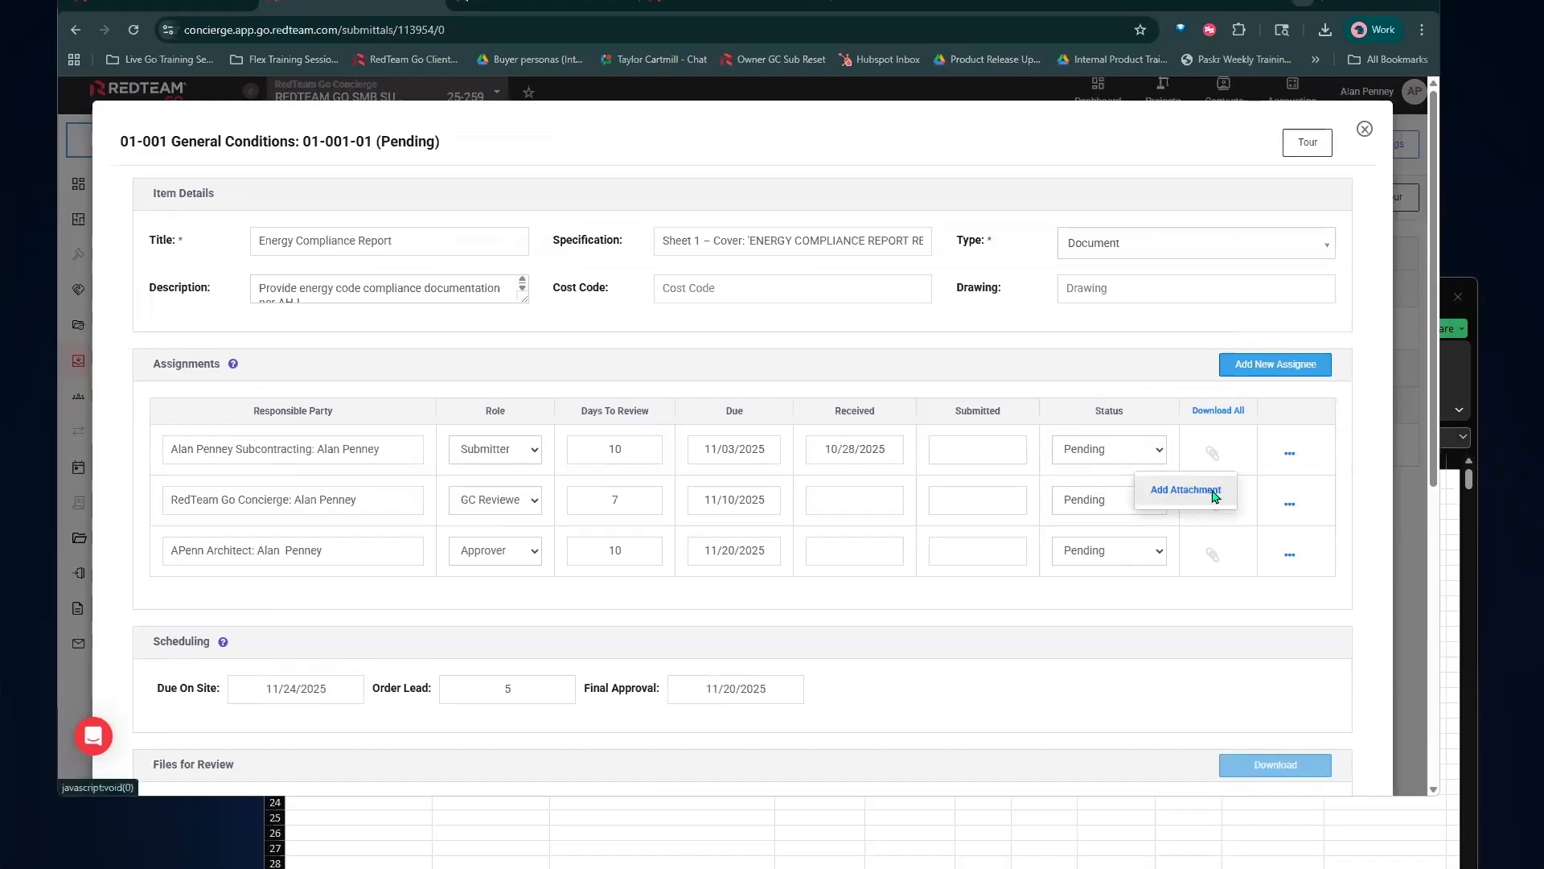
Attach the owner contract PDF from the Downloads folder to the submitter's row of the Energy Compliance Report item
left_click(1212, 497)
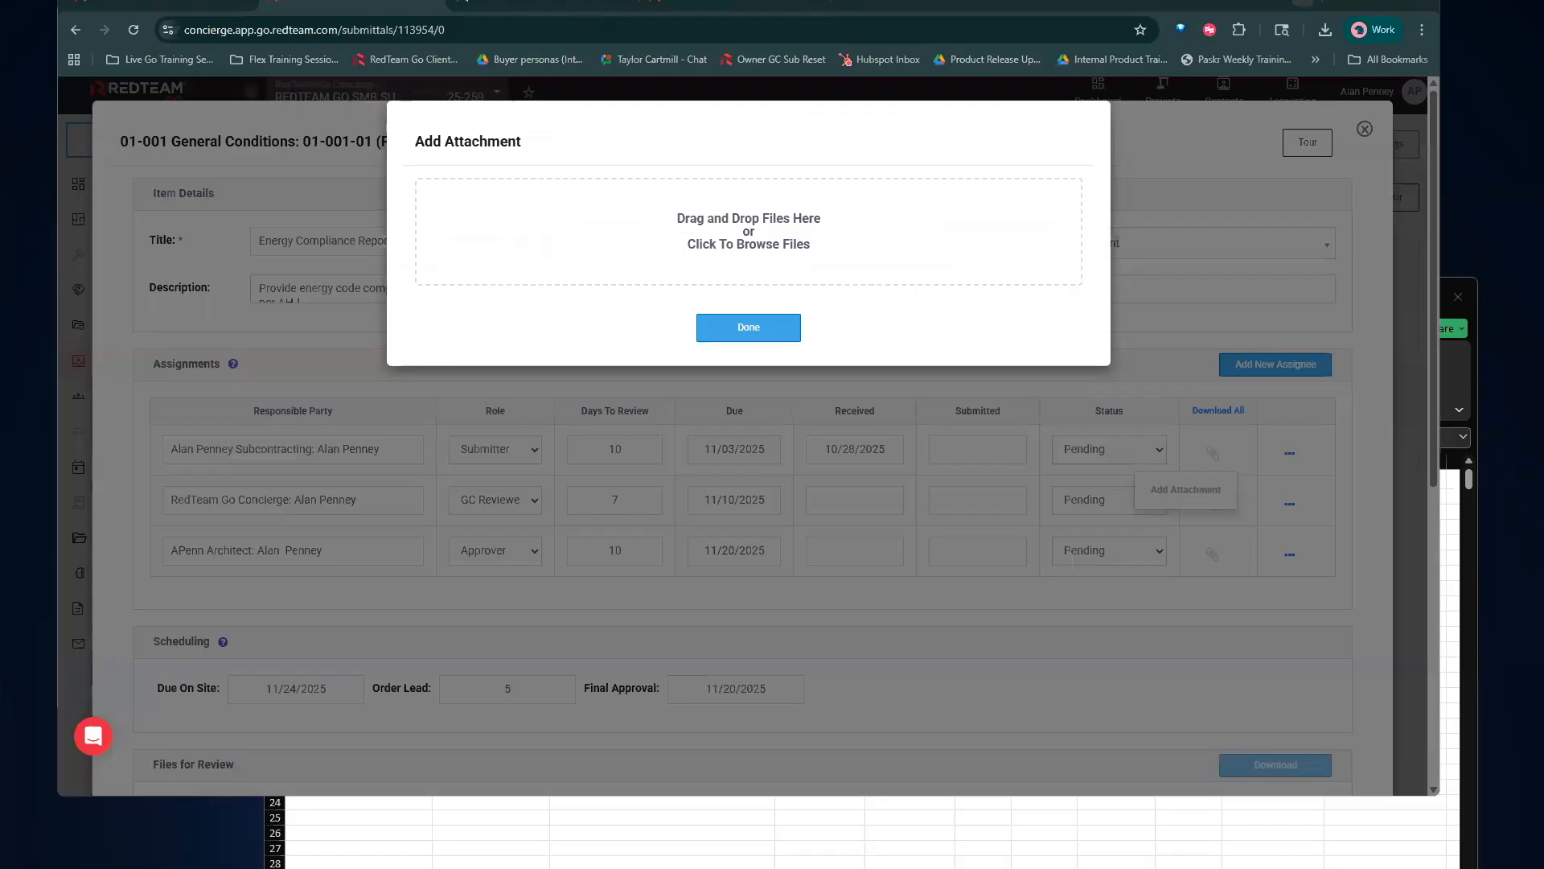
key("alt+Tab")
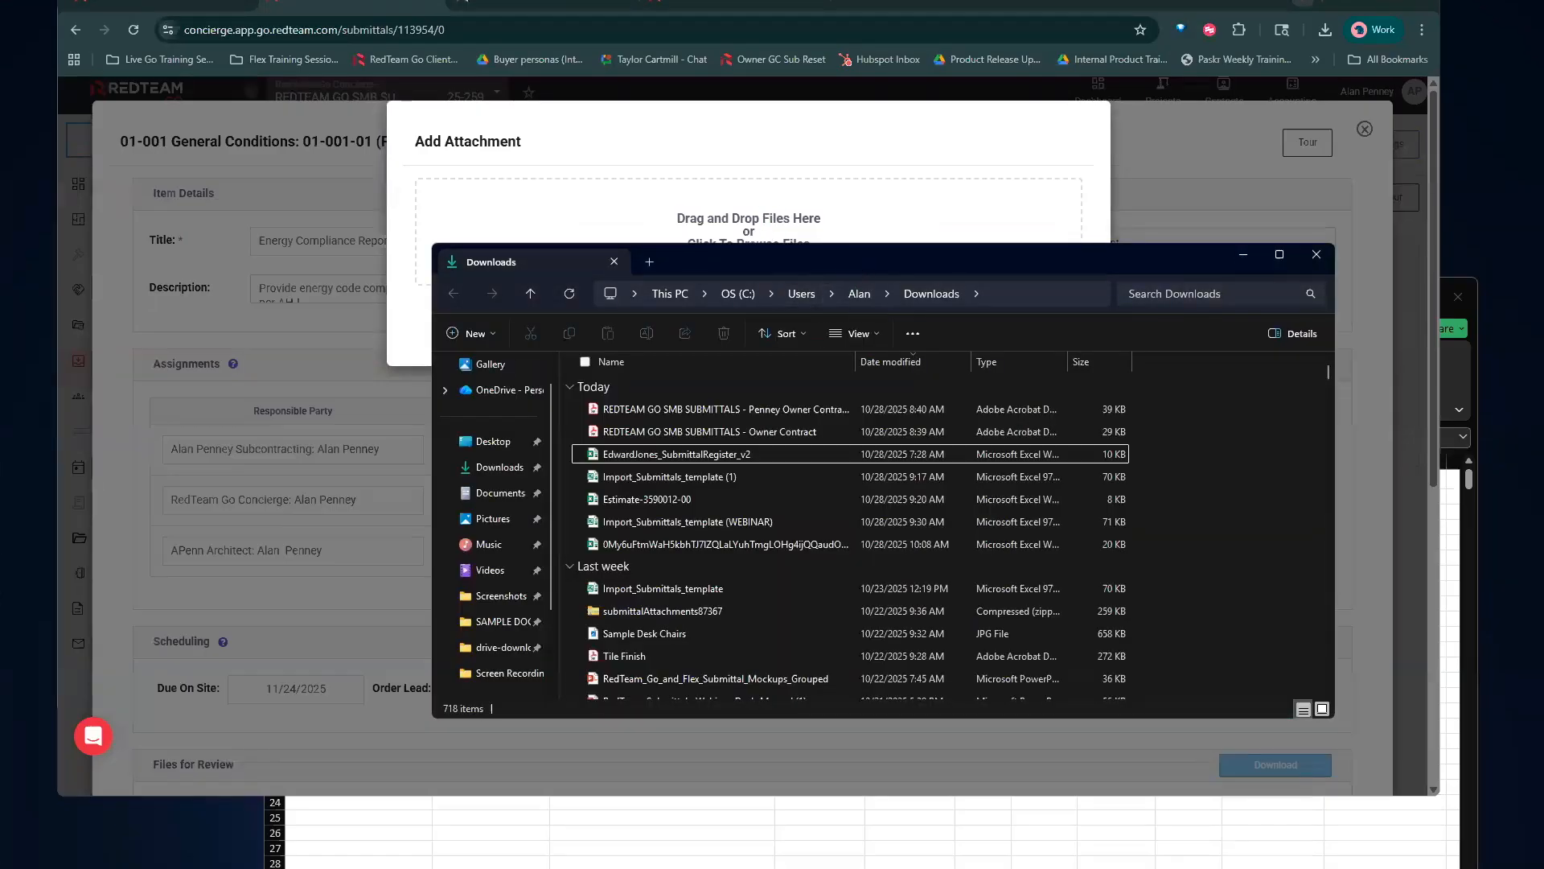
key("alt+Tab")
left_click_drag(616, 438, 718, 230)
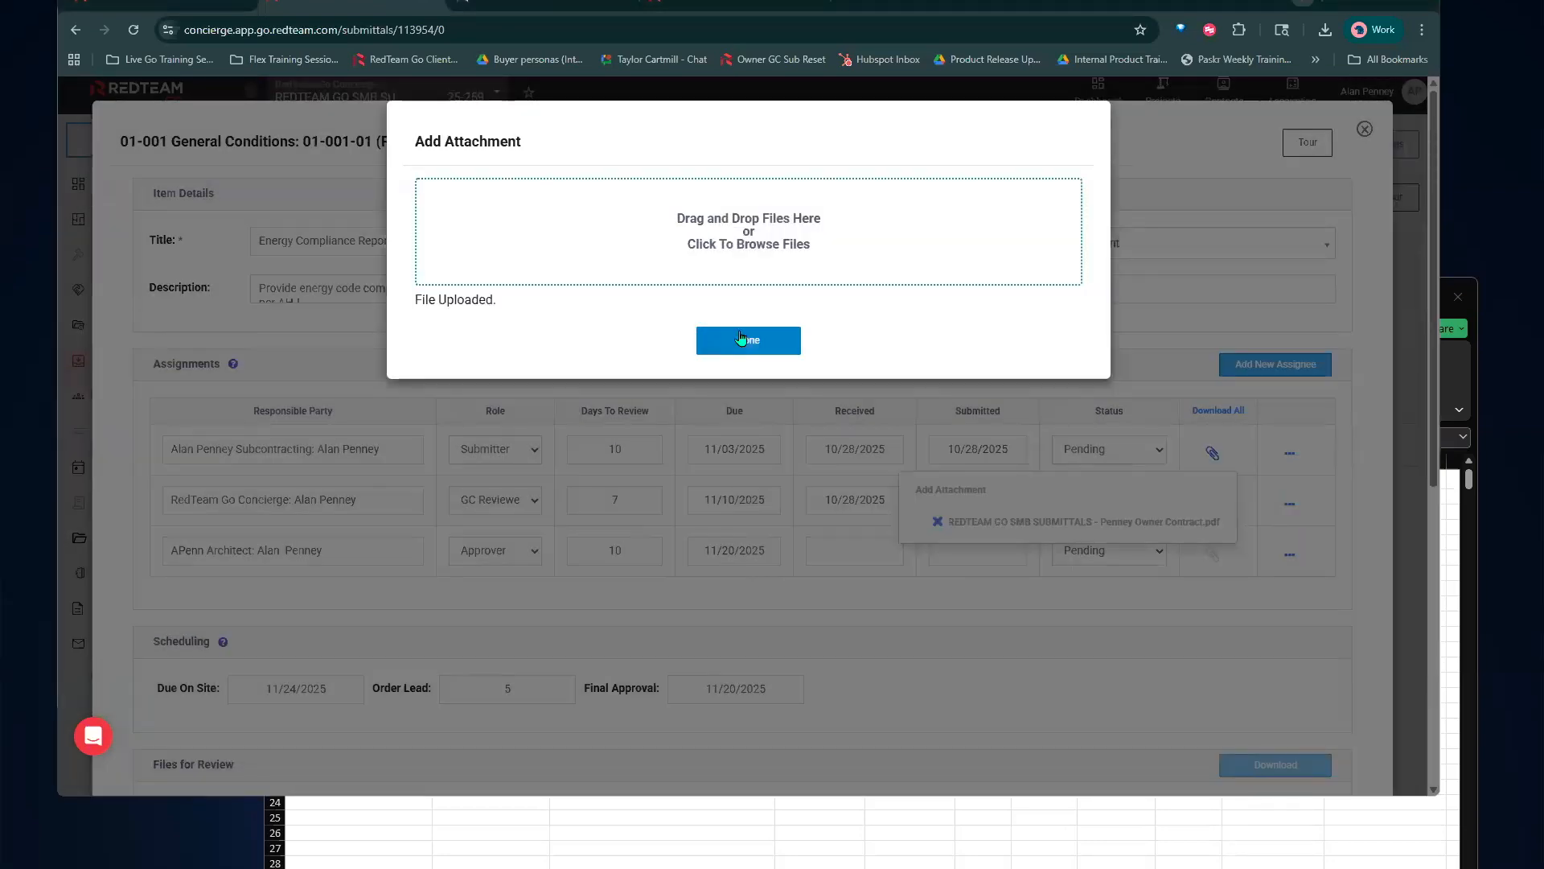
left_click(741, 338)
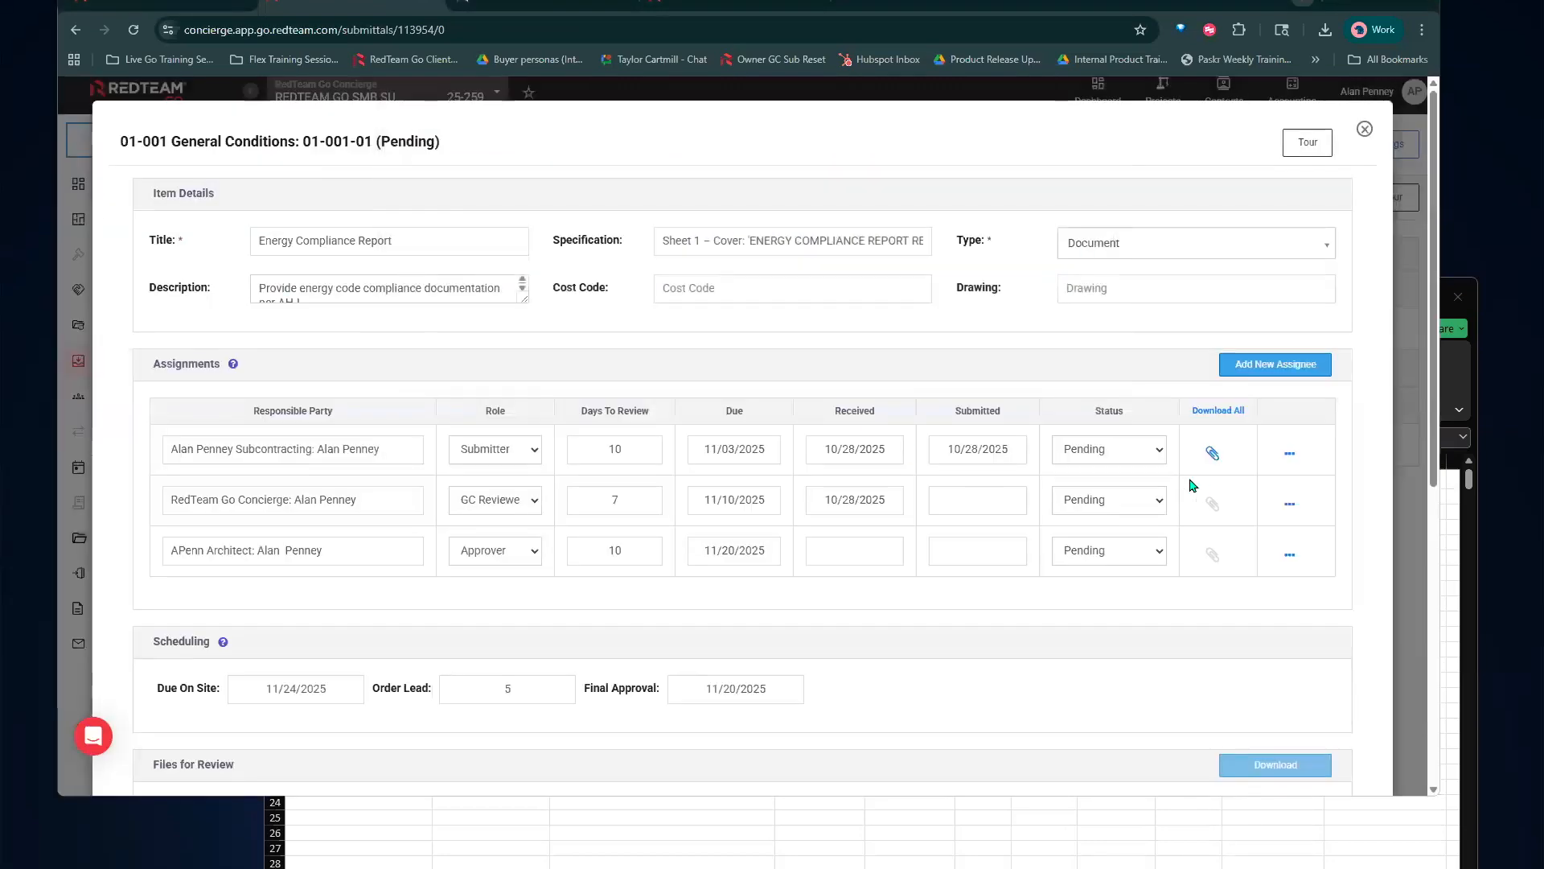
Set the submitter's status to Approved, and save and submit the Energy Compliance Report item
mouse_move(1142, 459)
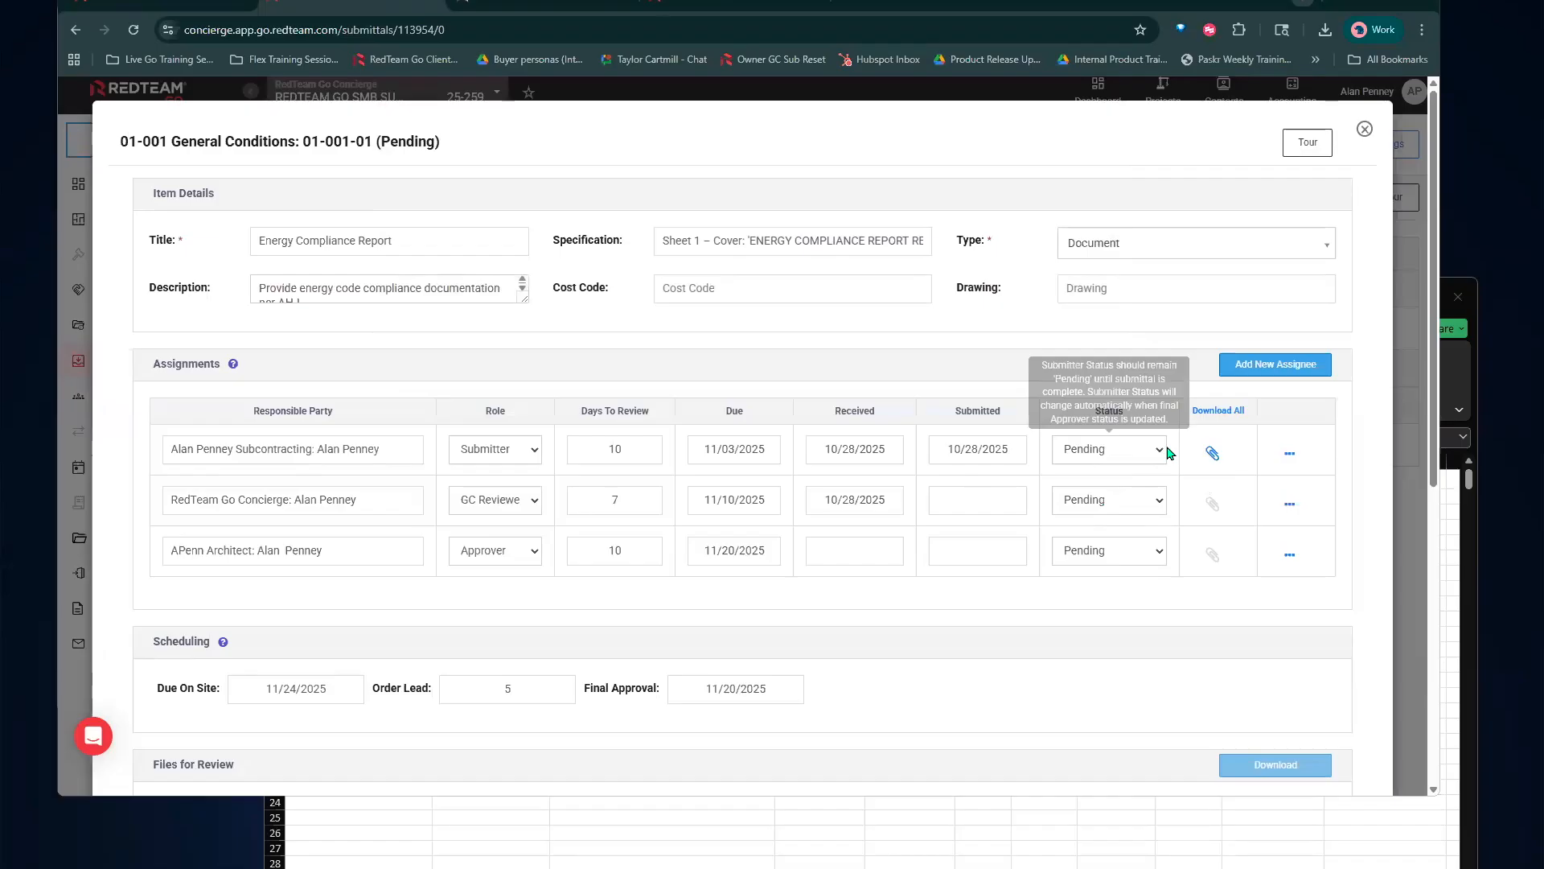
left_click(1158, 452)
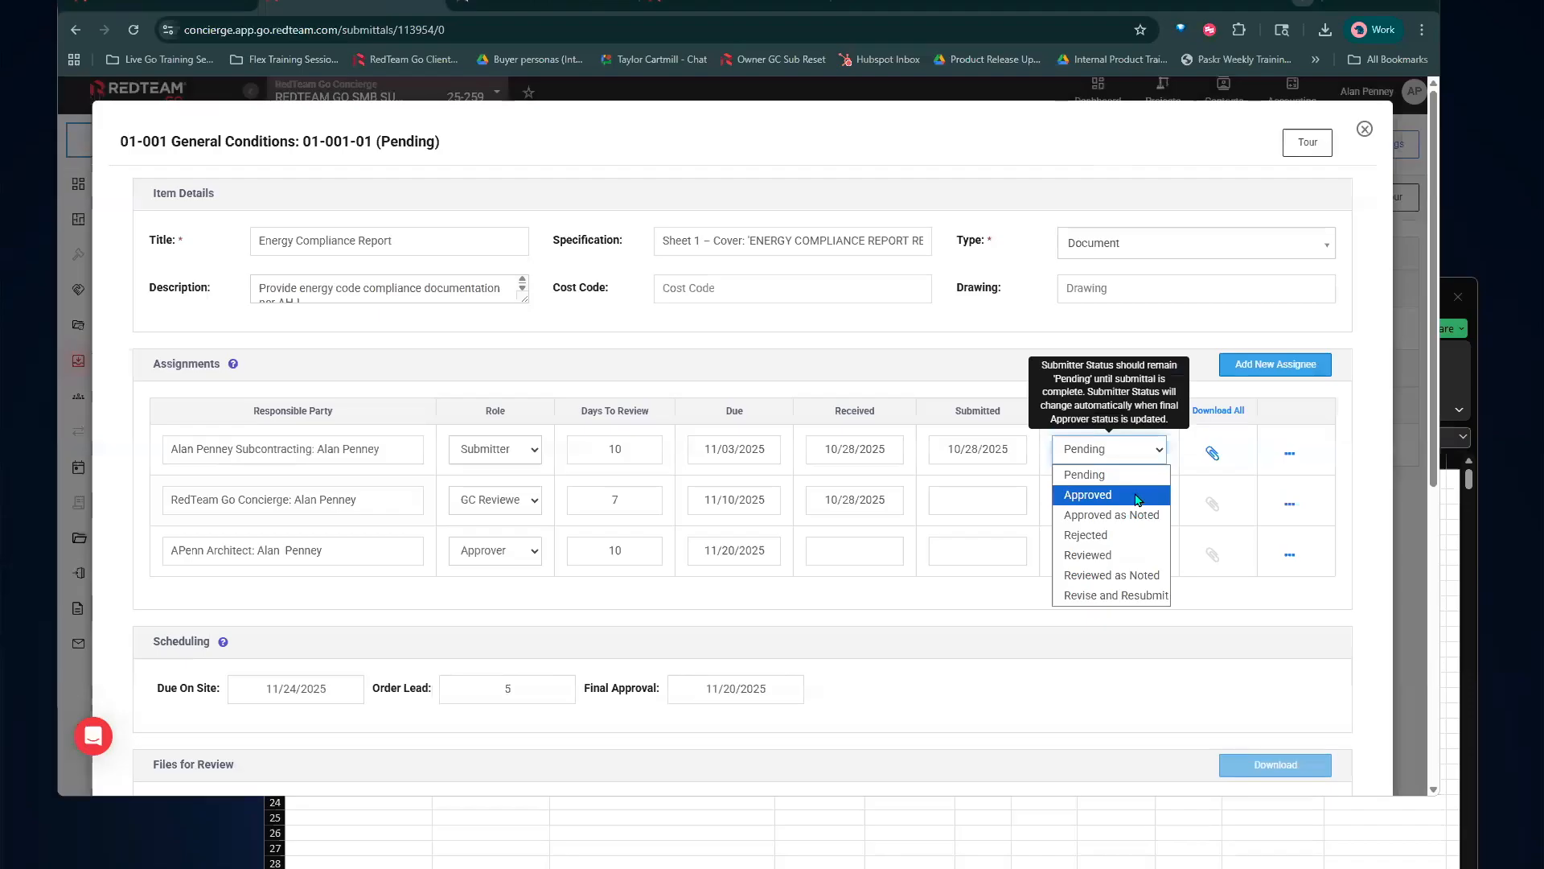
left_click(1137, 494)
scroll(1223, 543, "down", 5)
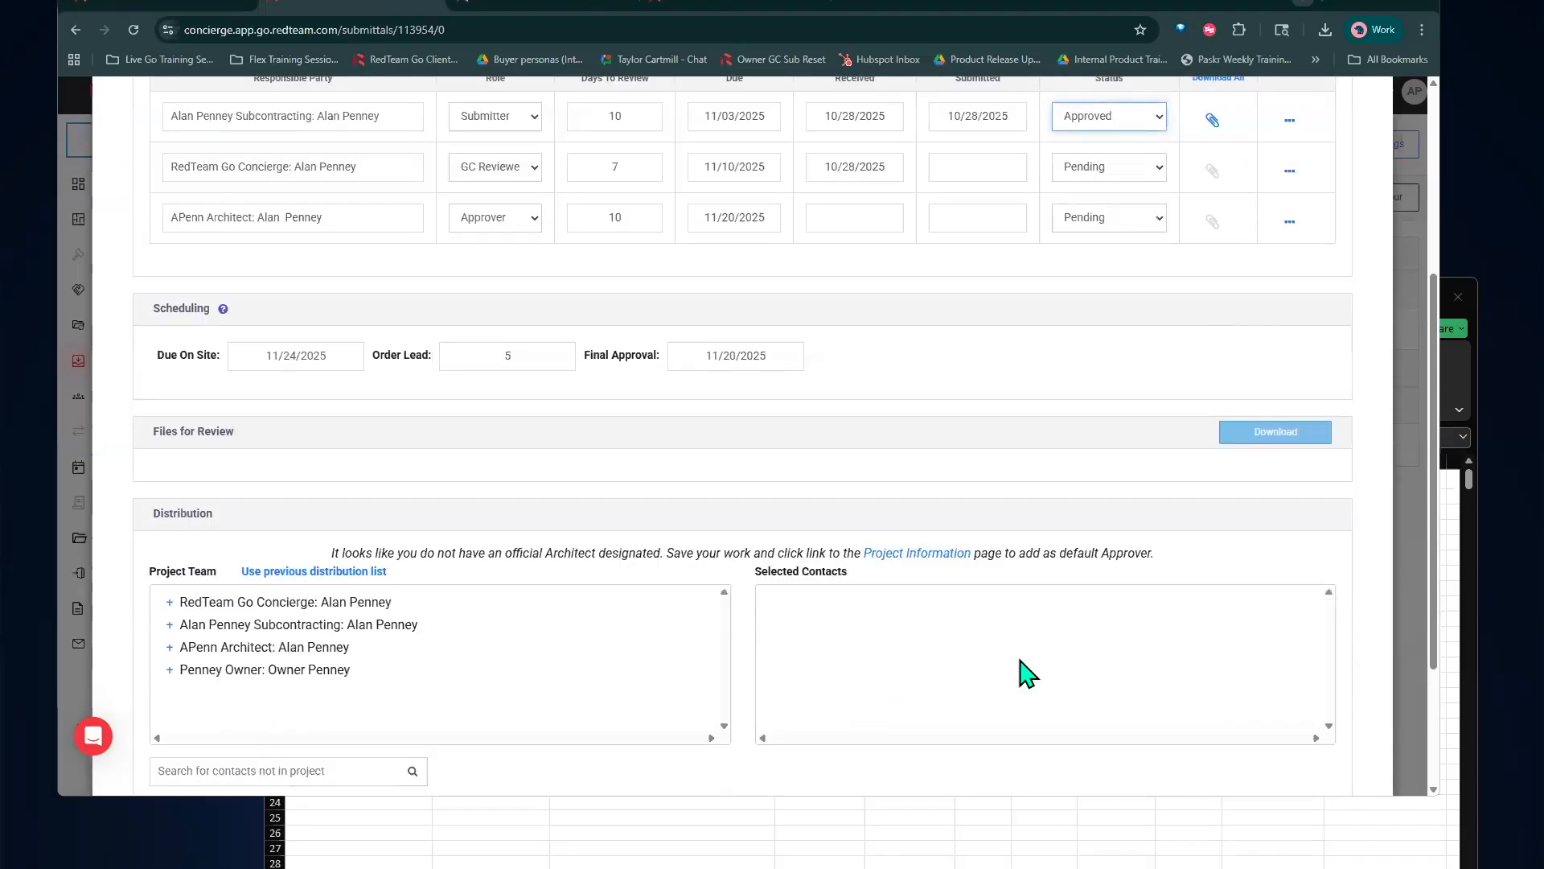
scroll(1021, 671, "down", 2)
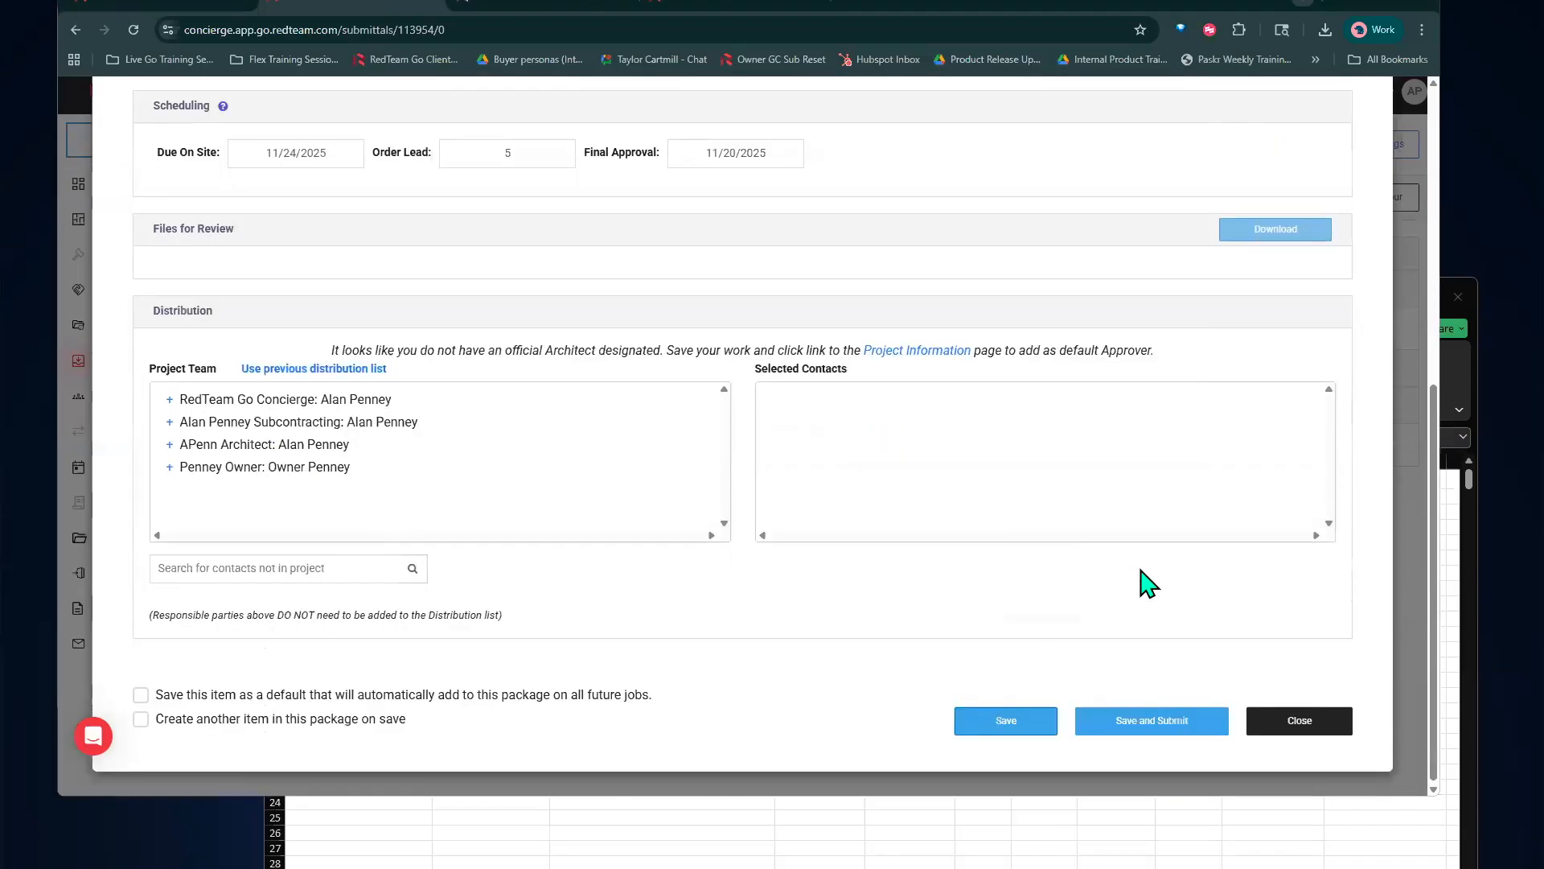
left_click(1147, 722)
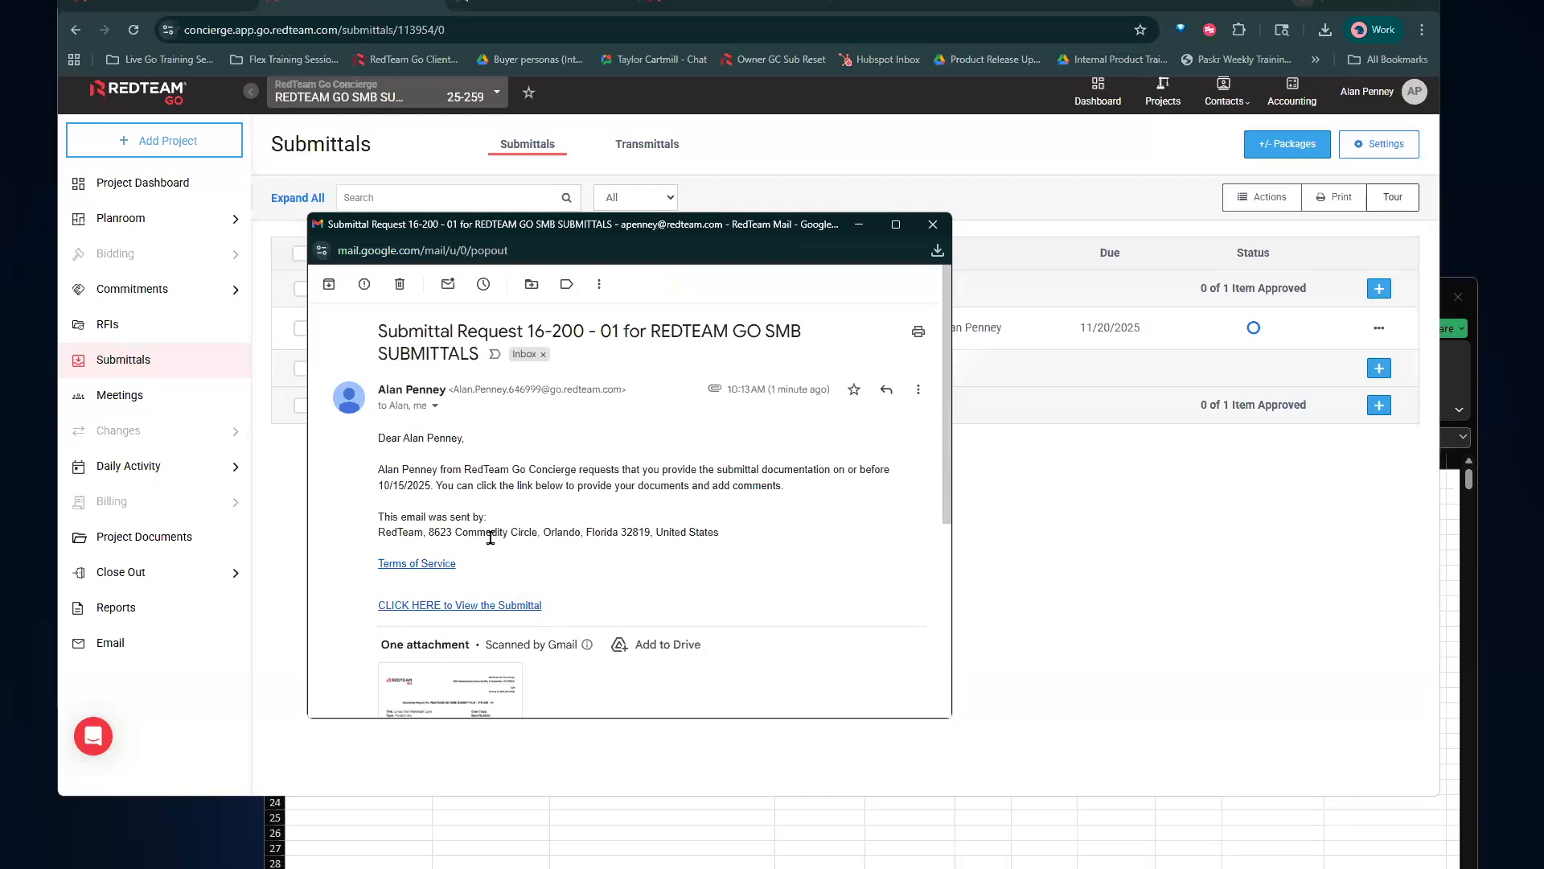
Open the Linear Slot Wall-Wash Light submittal from the request email and upload Tile Finish.pdf as its attachment
left_click(473, 608)
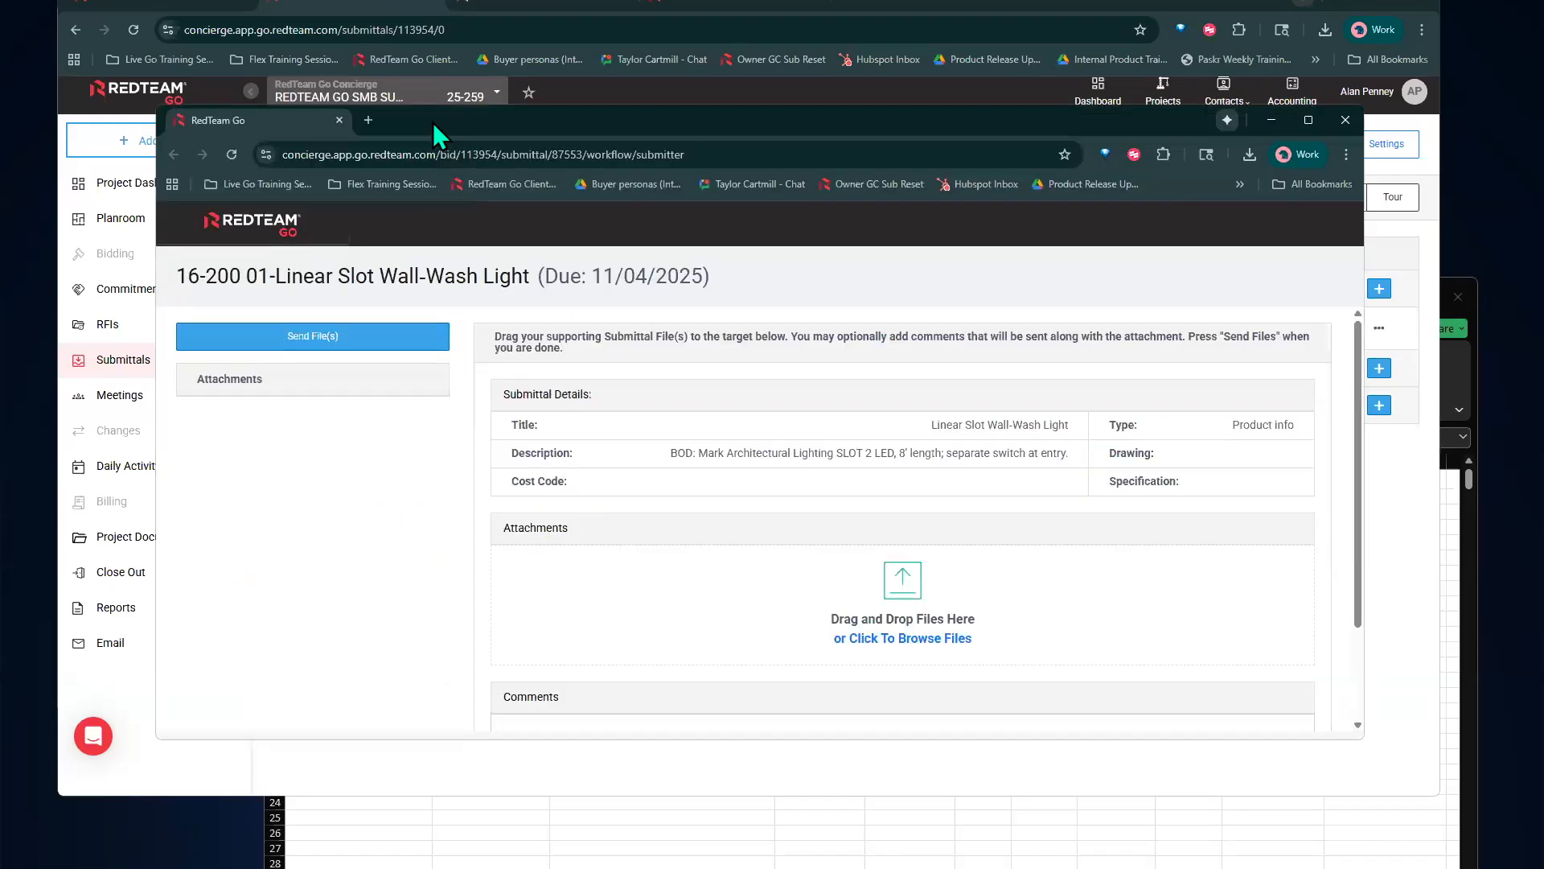
left_click(911, 637)
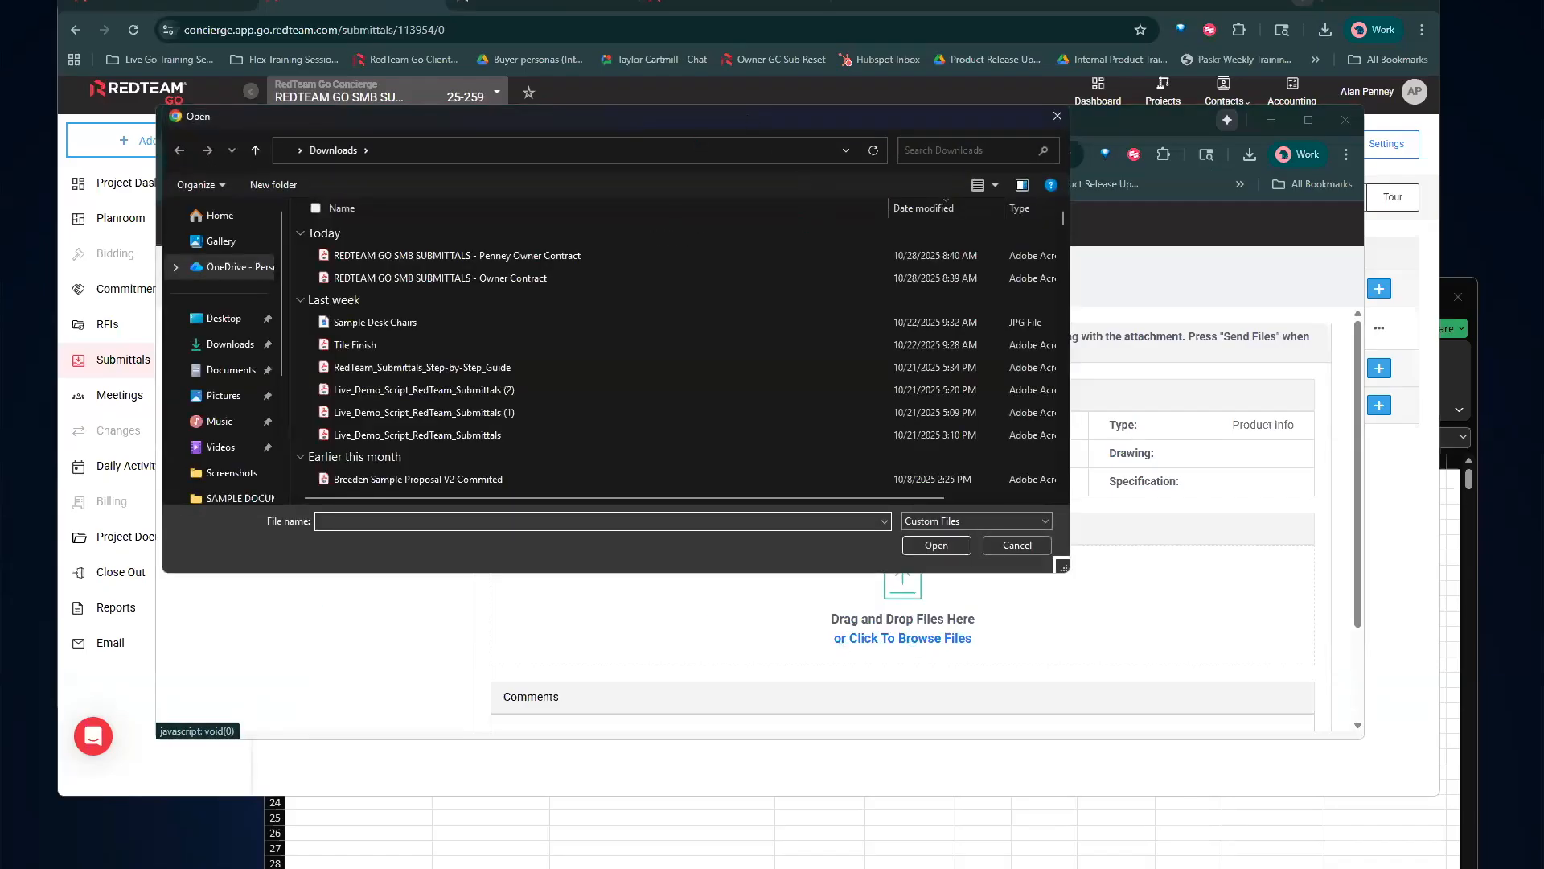
key("Escape")
left_click_drag(1056, 693, 915, 644)
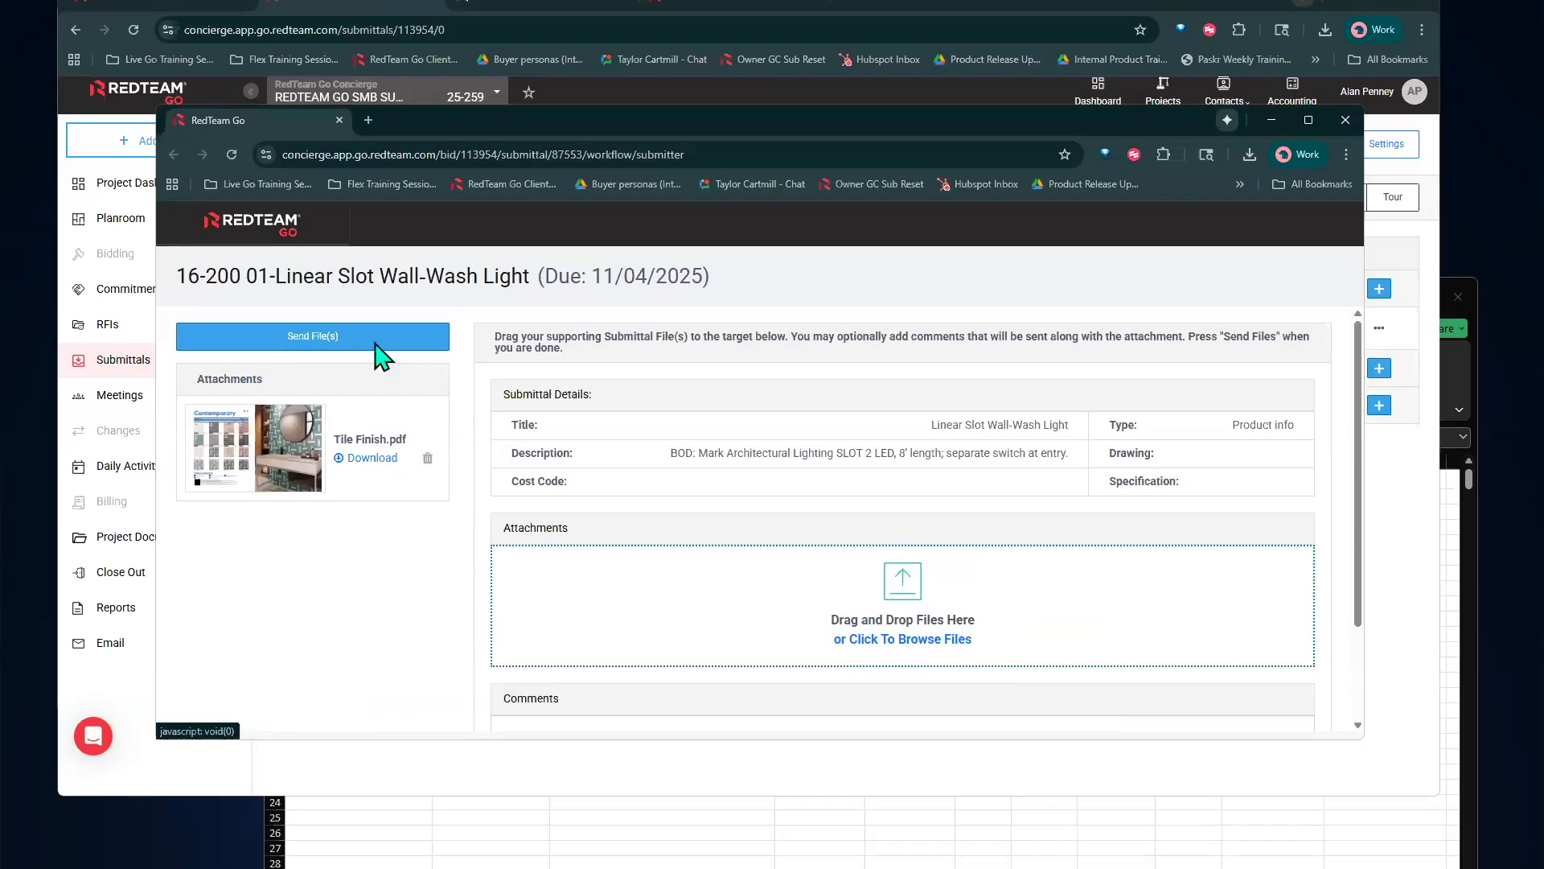
Review the submitter's comments section, send the uploaded file without a comment, and confirm the response
left_click(338, 340)
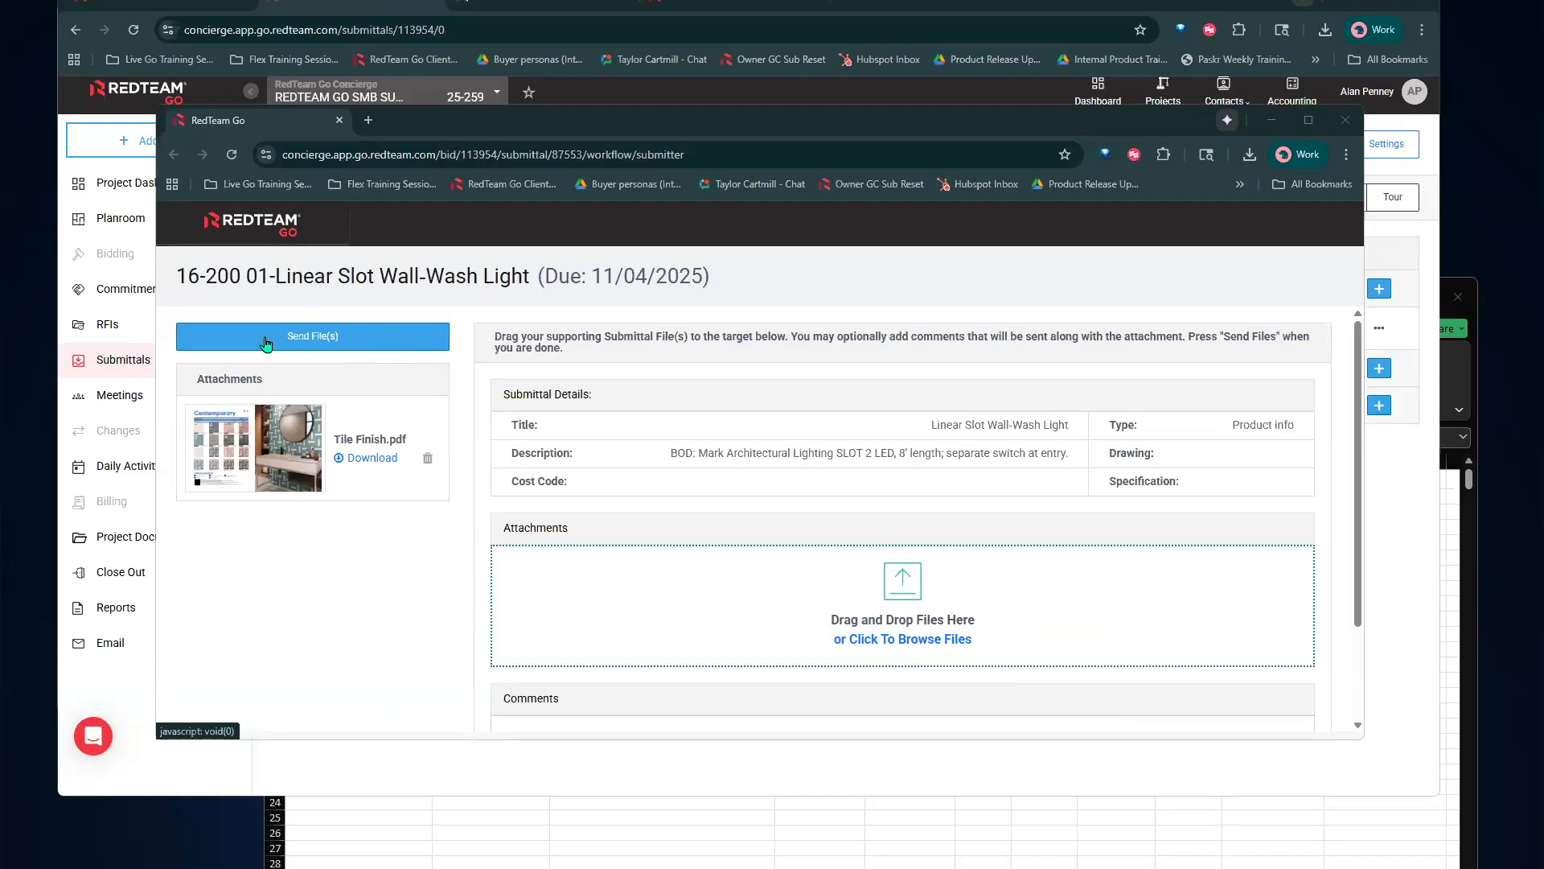
scroll(266, 343, "down", 2)
scroll(267, 343, "up", 2)
scroll(706, 407, "down", 2)
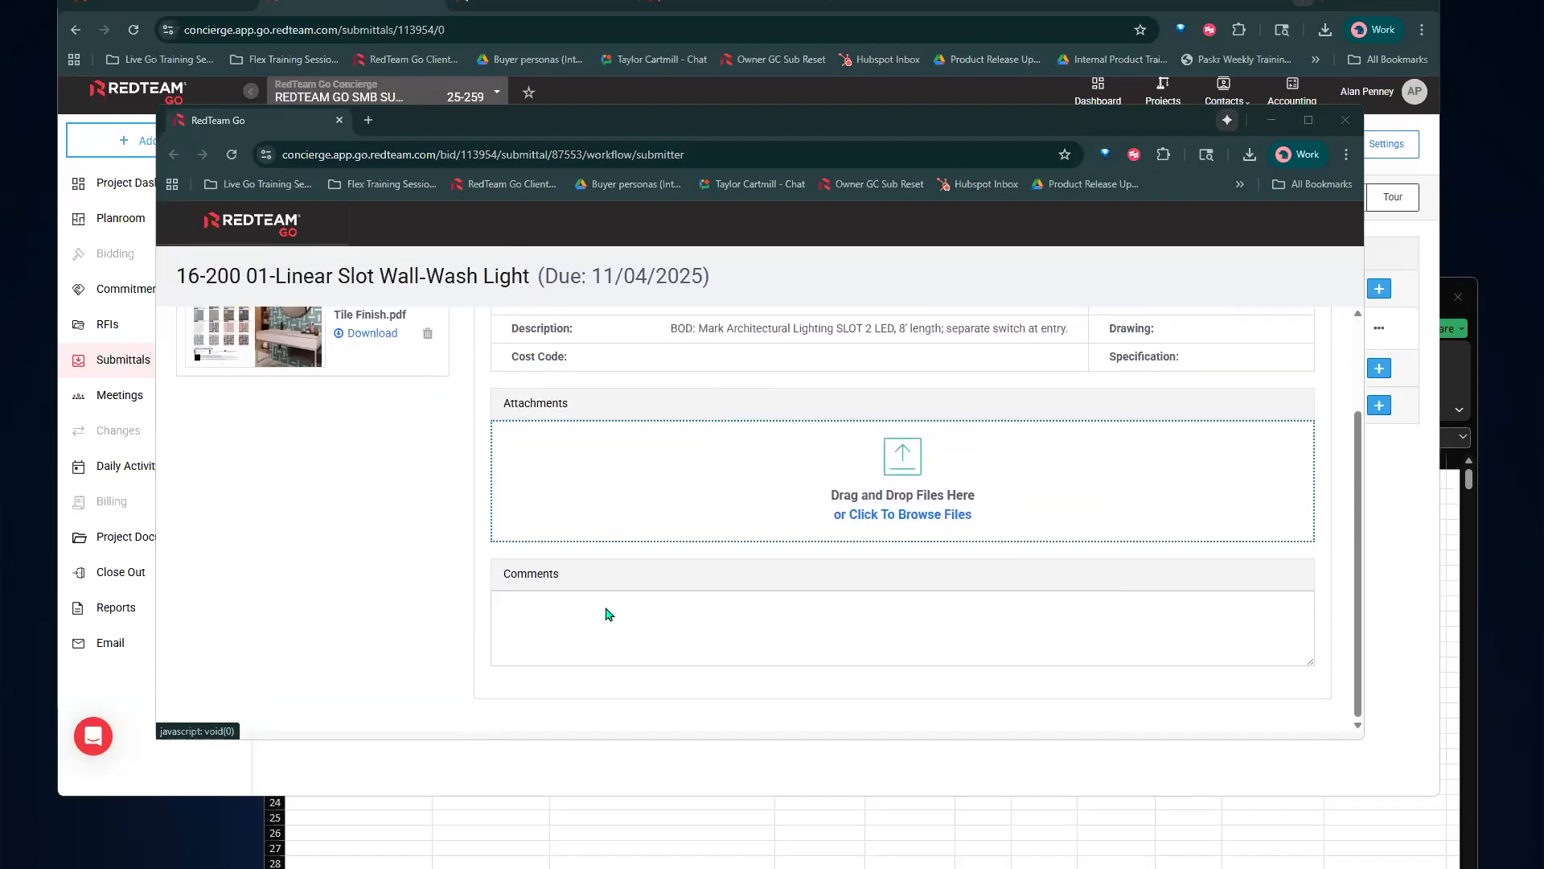
scroll(483, 624, "up", 2)
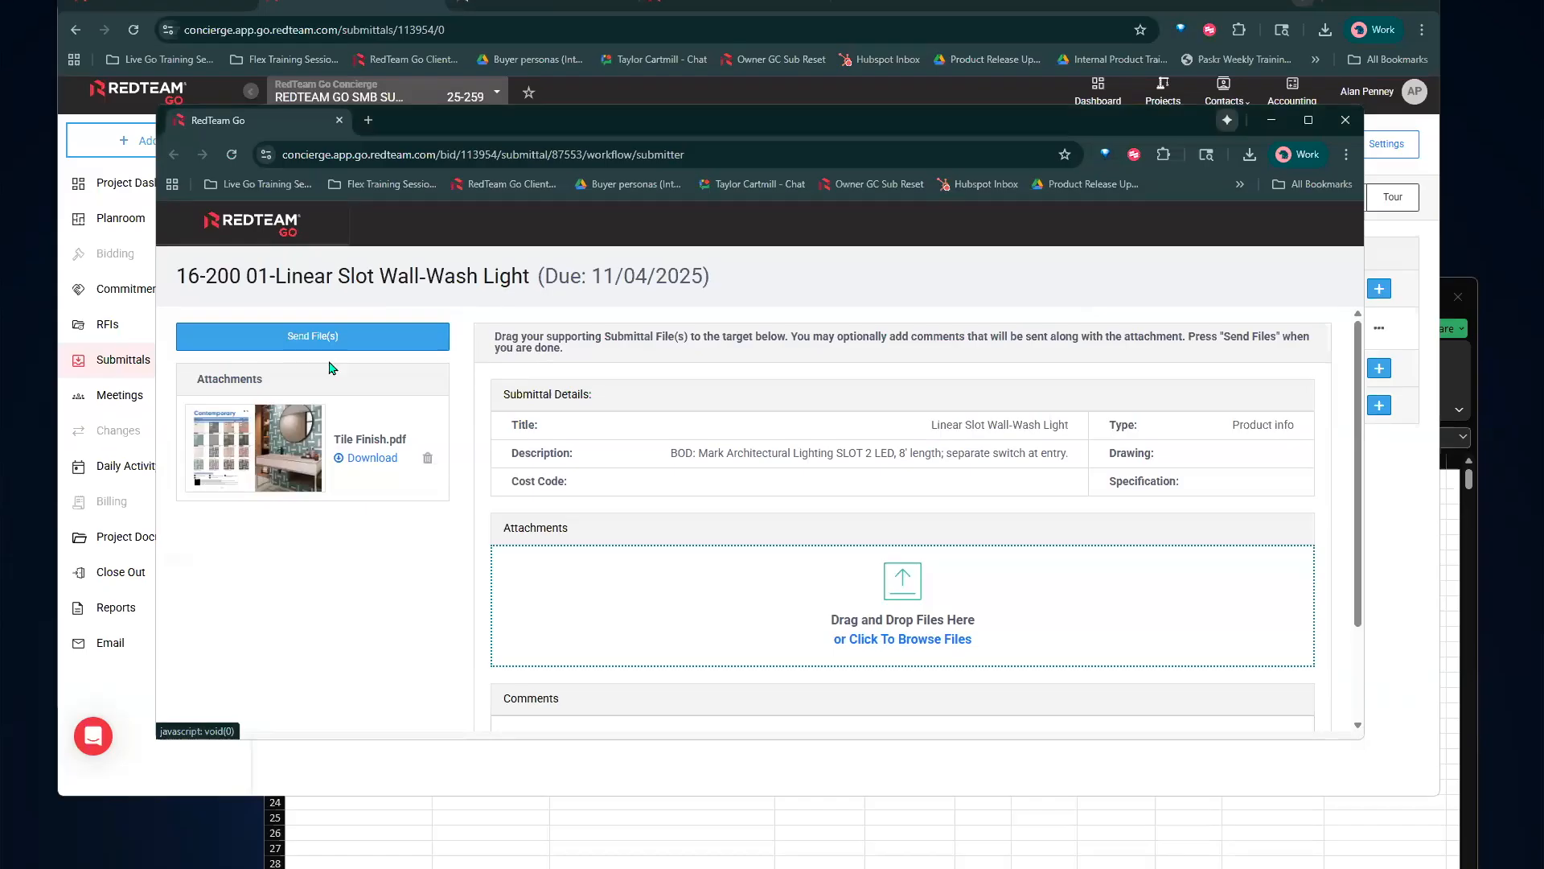
left_click(359, 346)
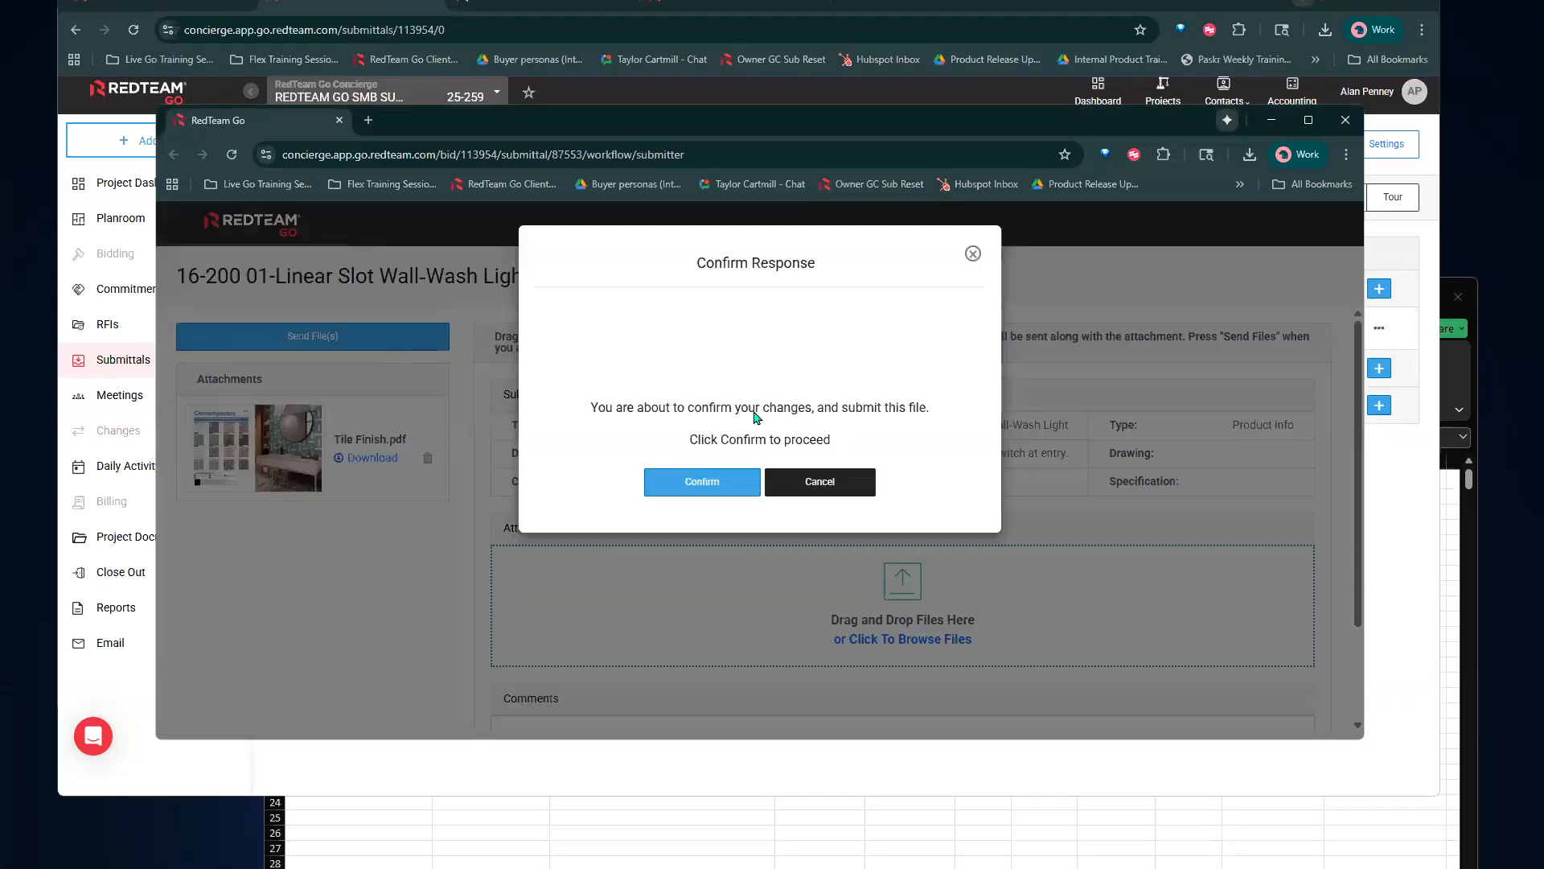
left_click(698, 497)
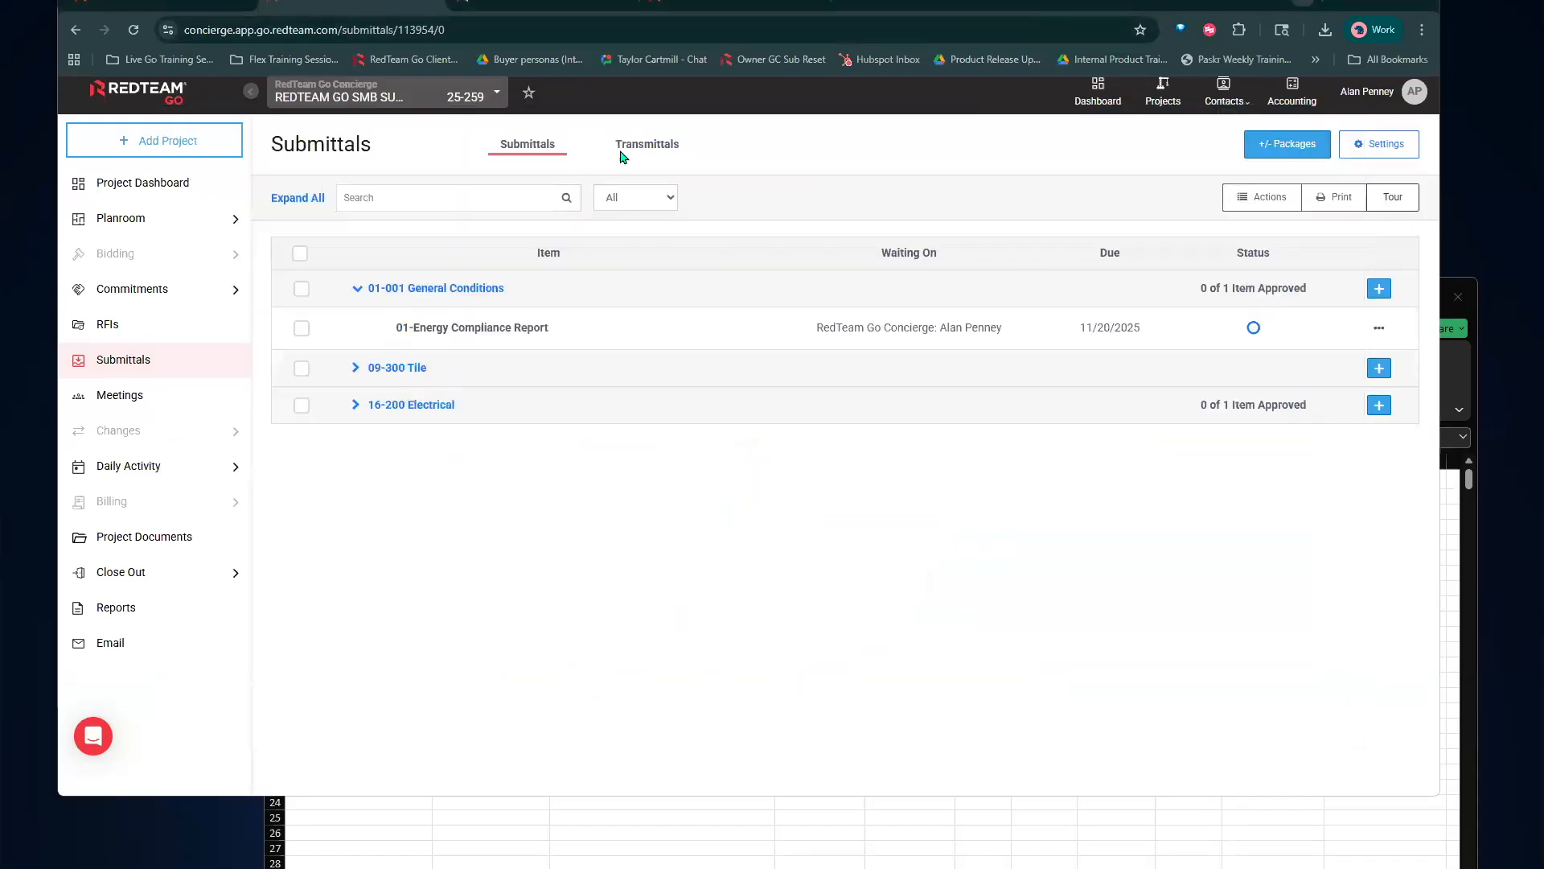
Reload the project's Submittals list and expand the 16-200 Electrical and 01-001 General Conditions packages
left_click(526, 152)
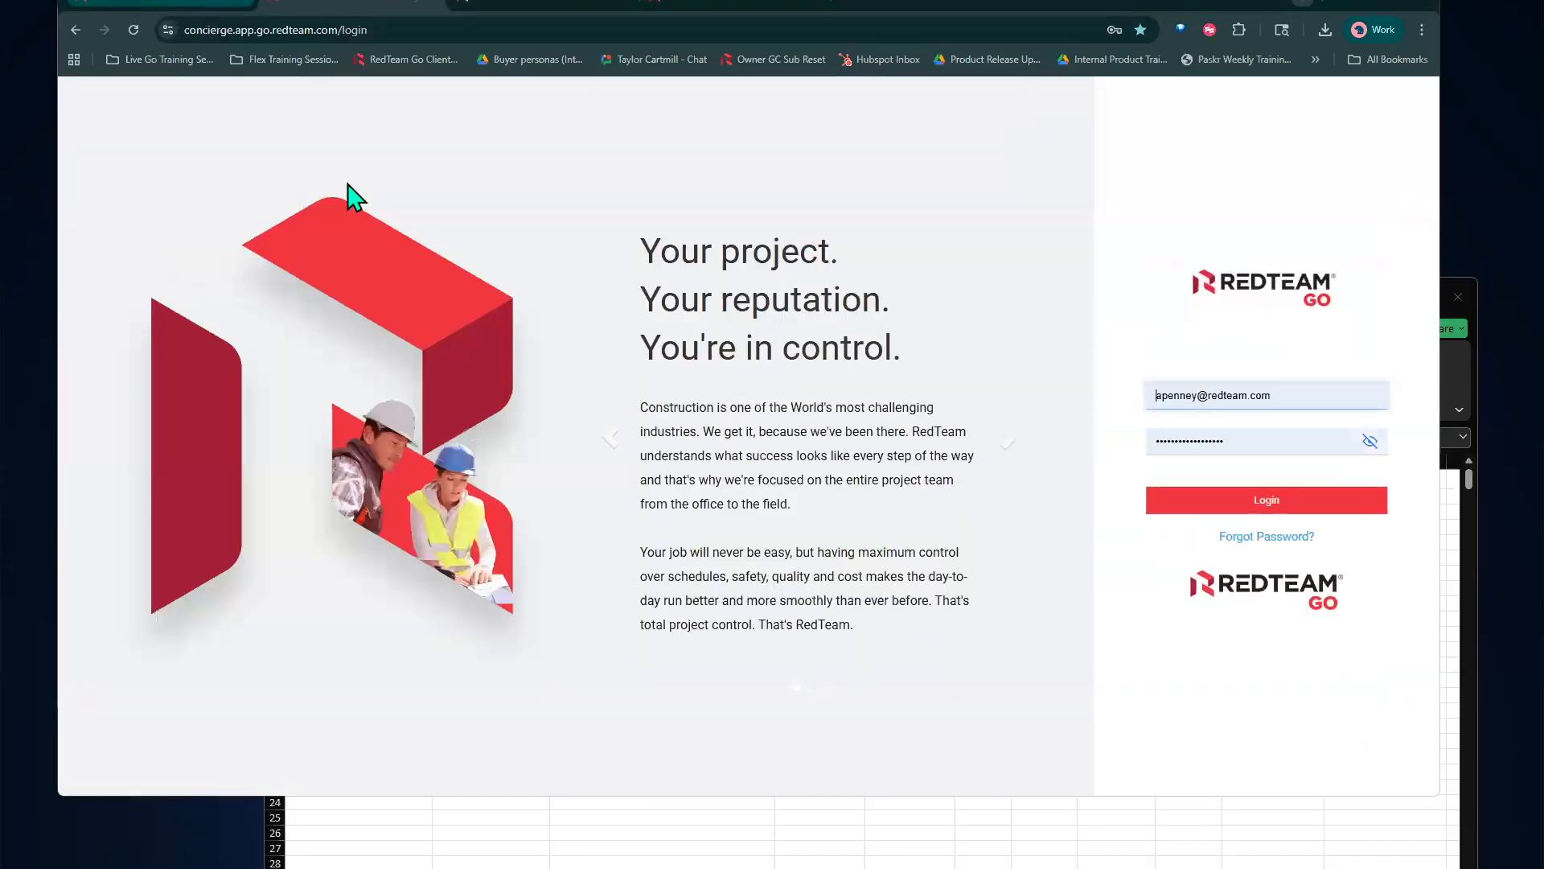
left_click(160, 3)
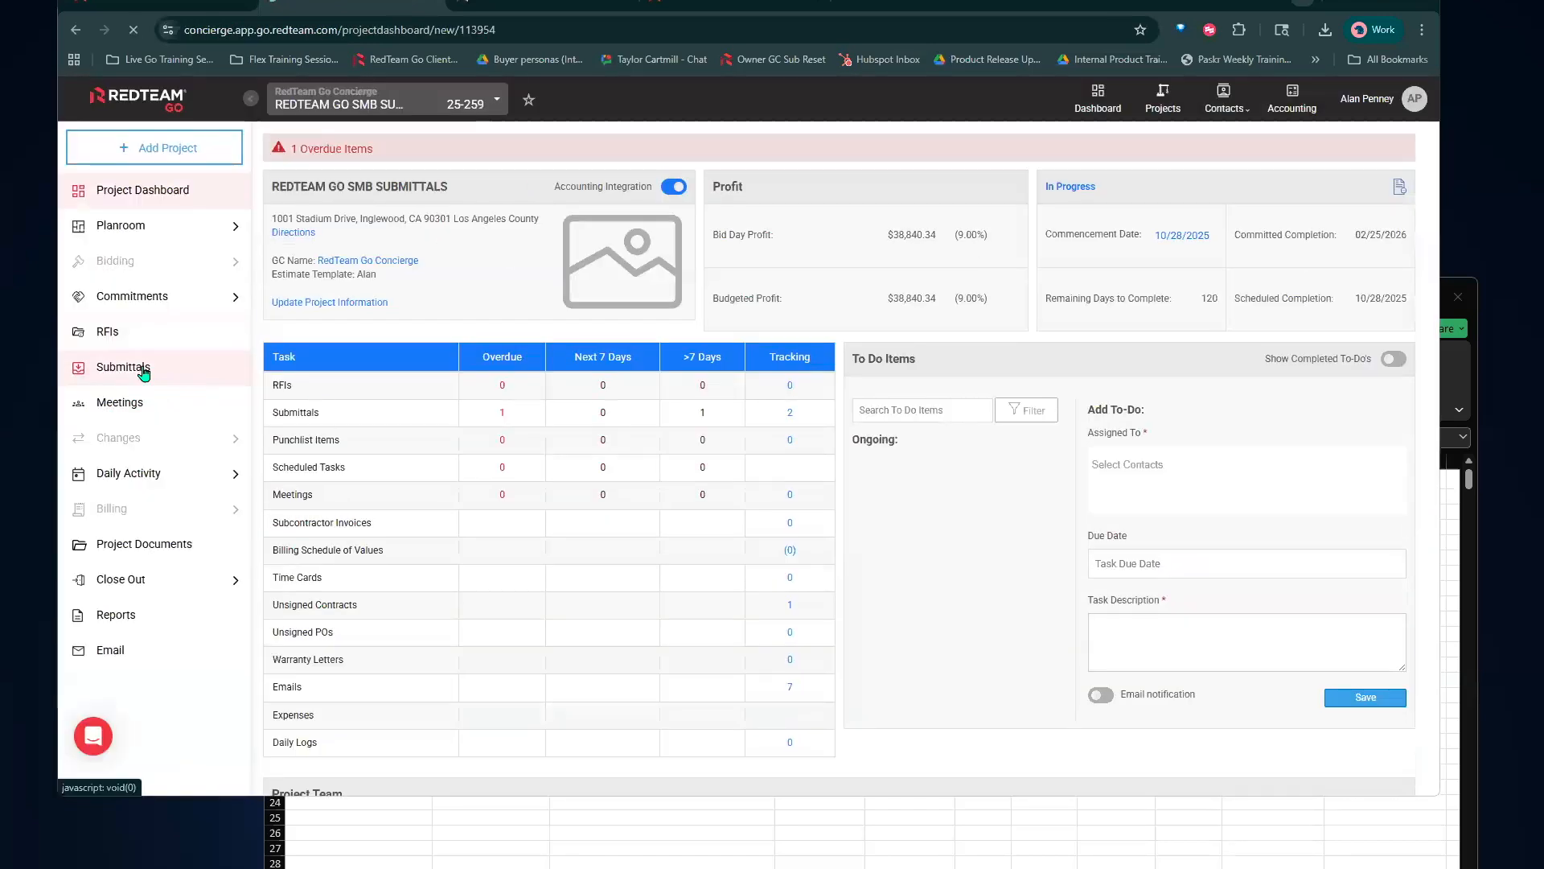
left_click(143, 369)
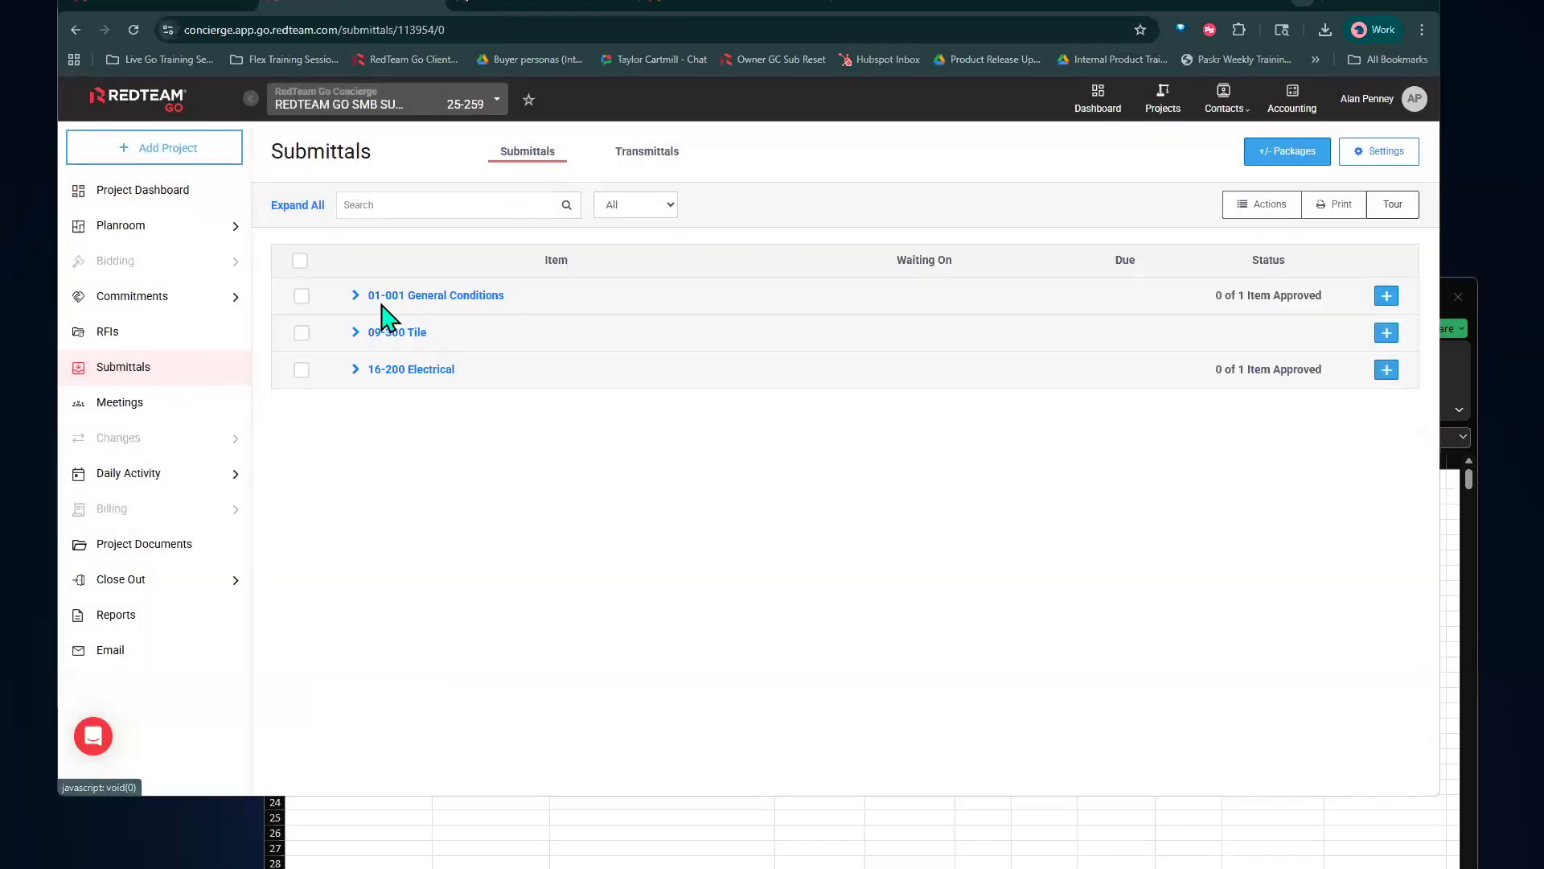
left_click(356, 370)
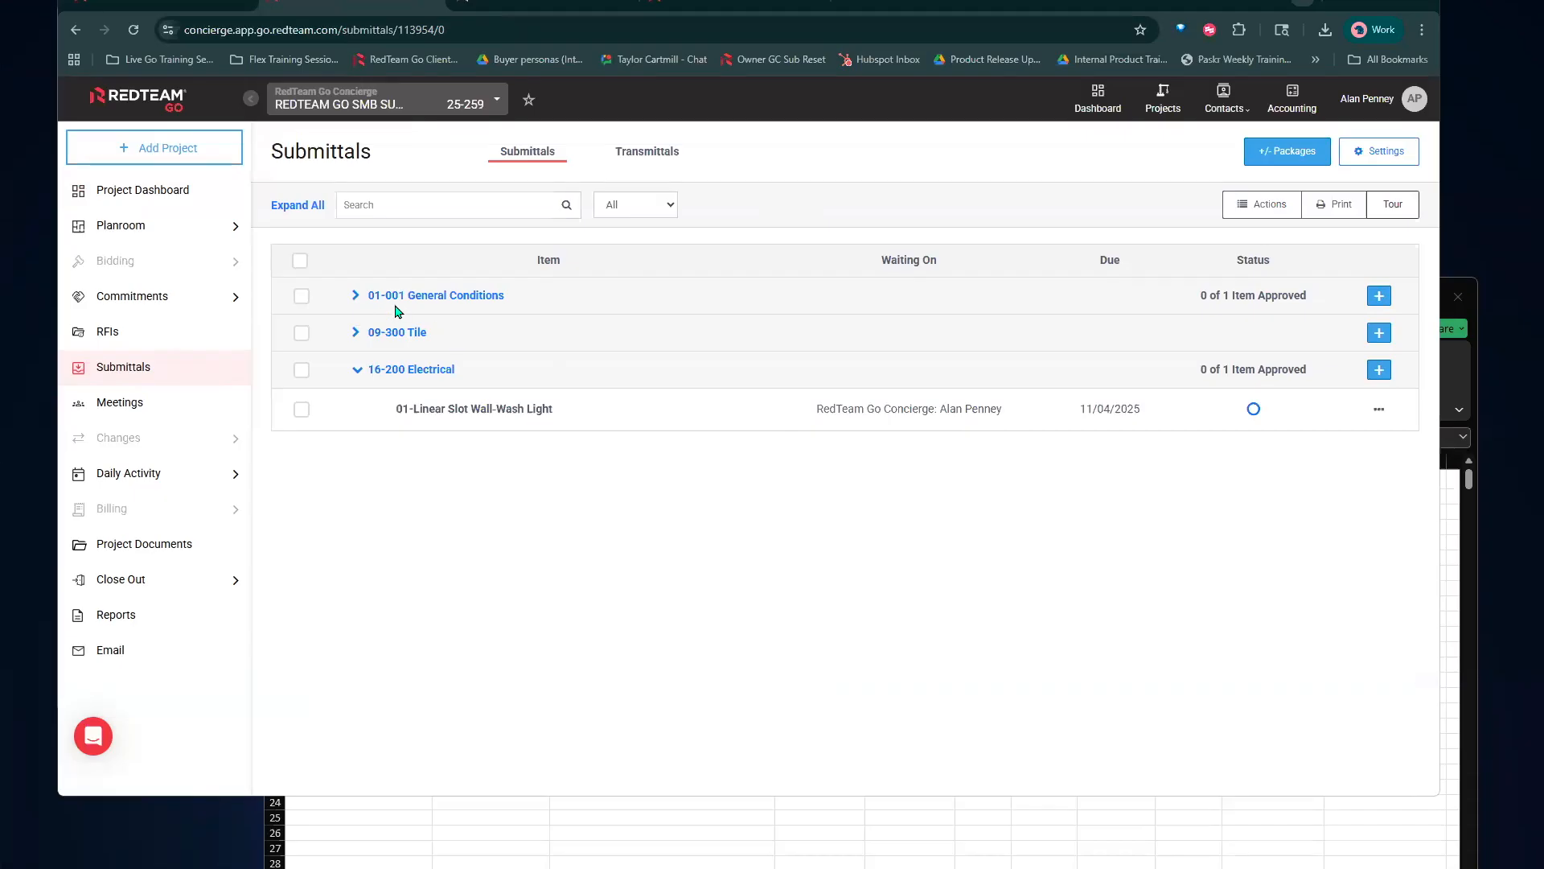
left_click(357, 295)
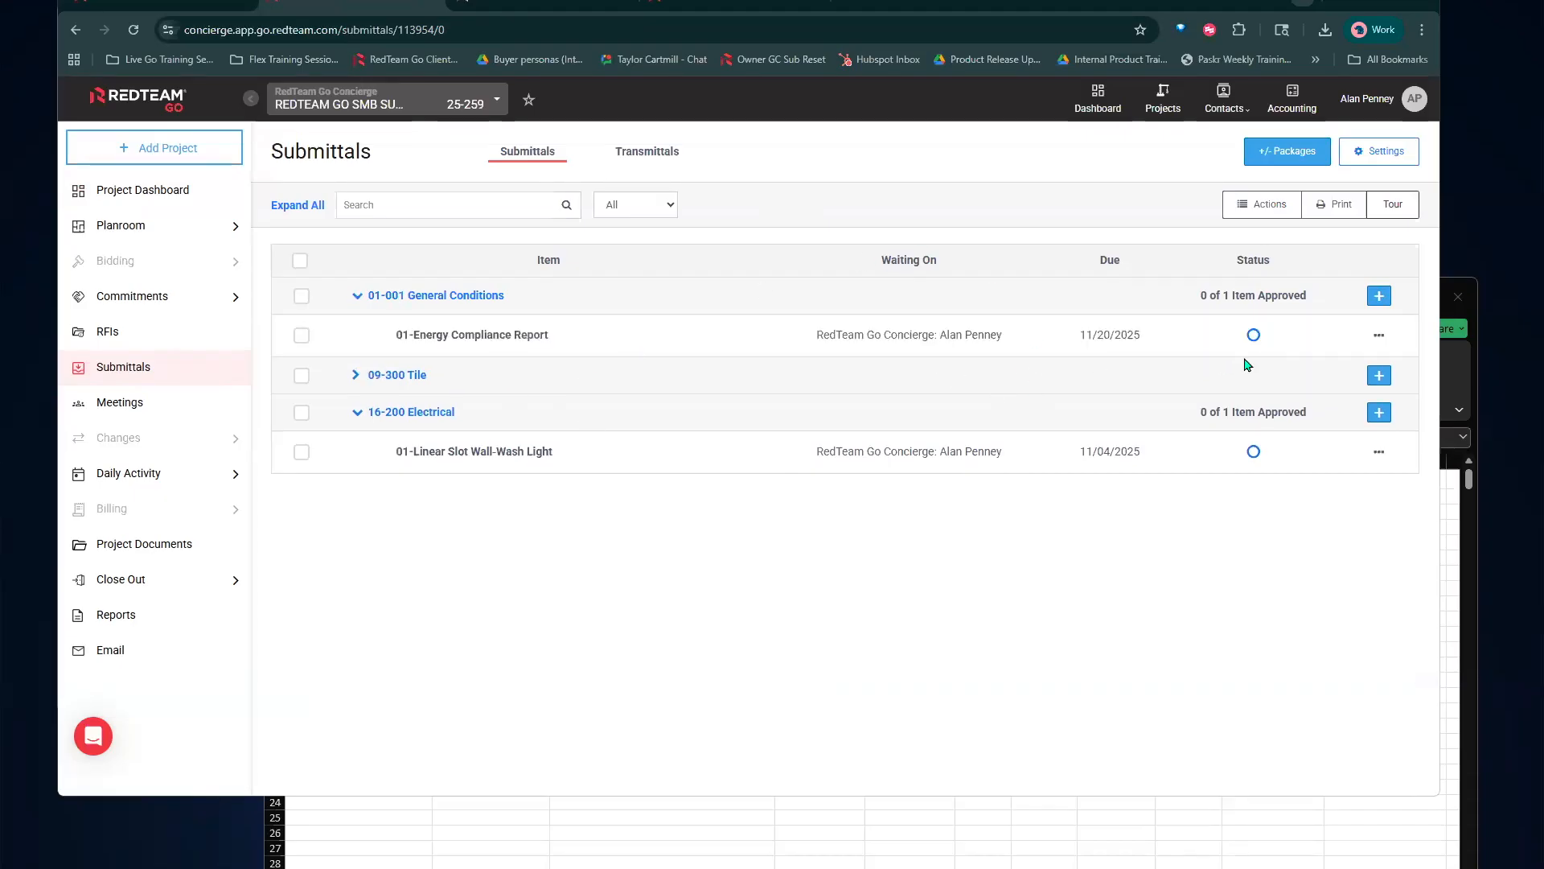
Open the Energy Compliance Report item, check the actions available for the GC Reviewer, and close the item
left_click(1383, 343)
left_click(1331, 410)
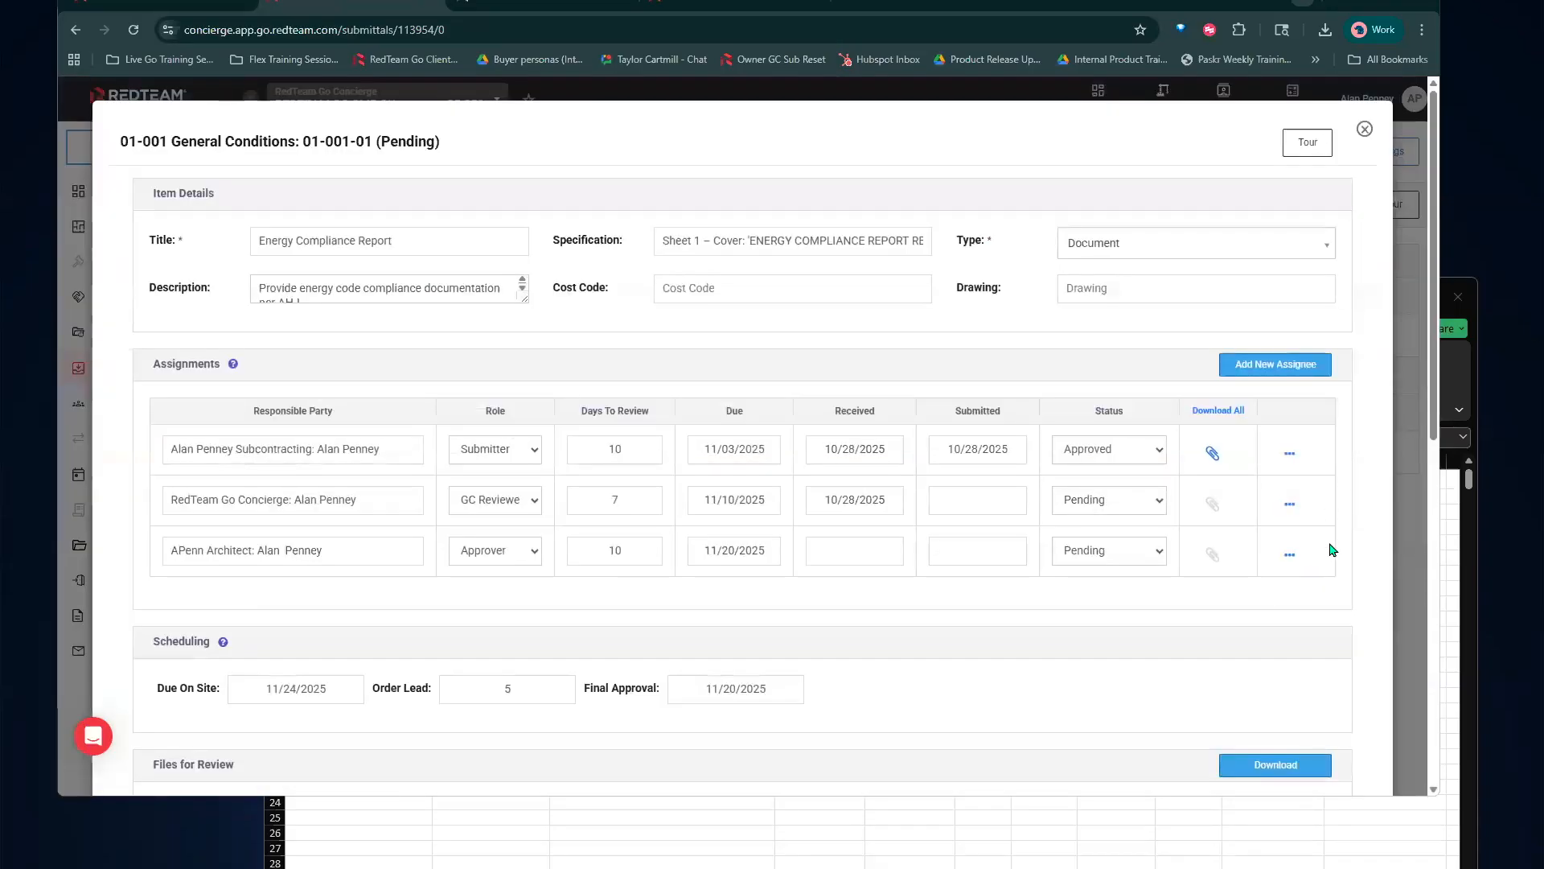
left_click(1288, 504)
left_click(1390, 473)
left_click(1365, 129)
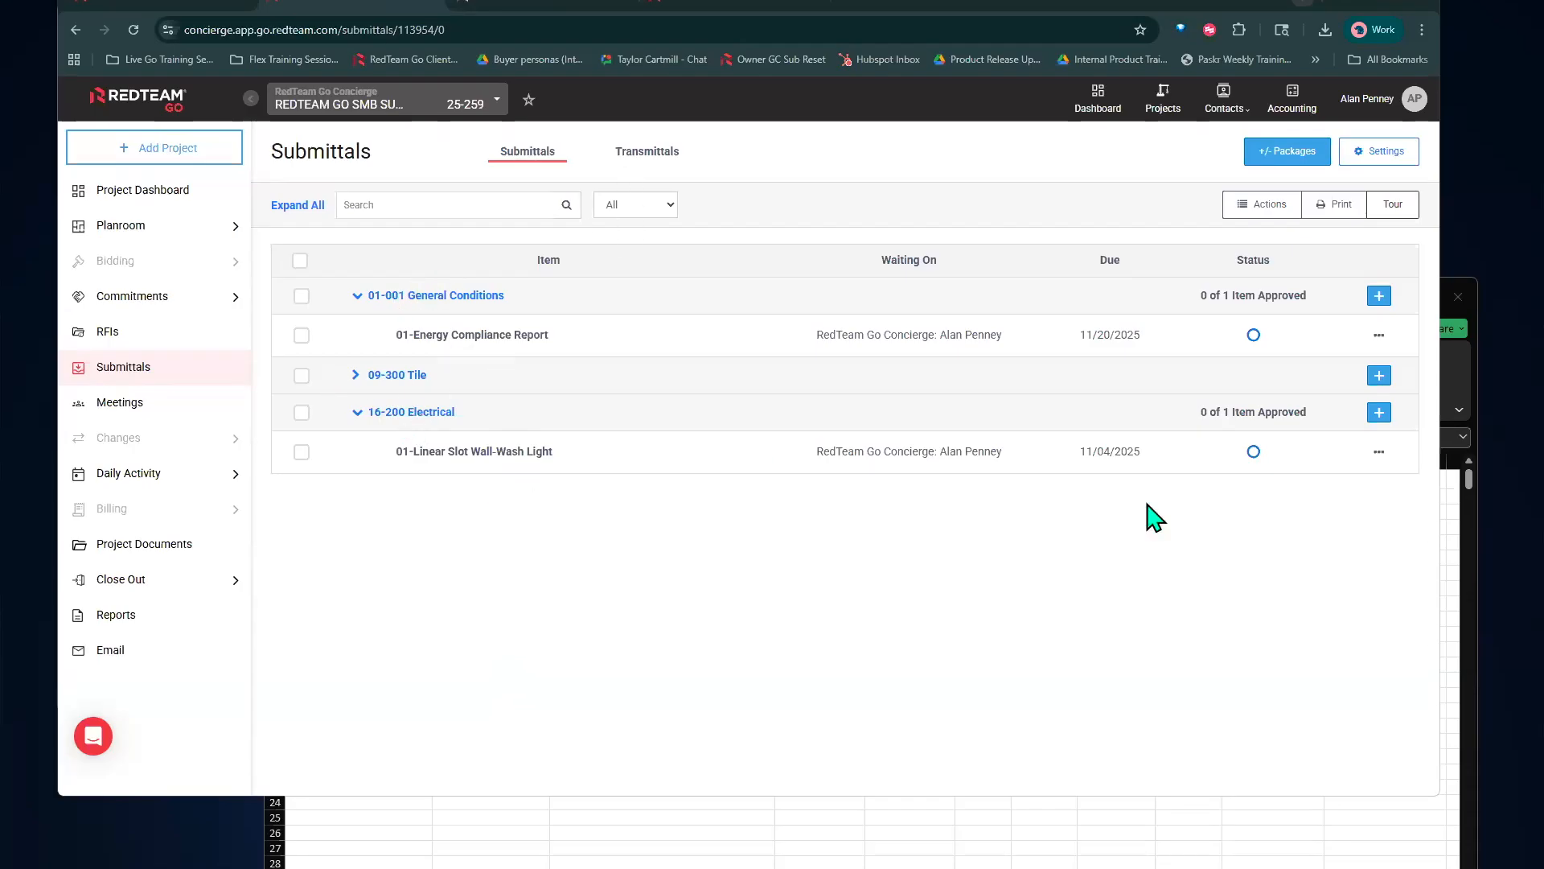
View the attachments of the Linear Slot Wall-Wash Light item, preview Tile Finish.pdf, and close the attachment list
left_click(1379, 453)
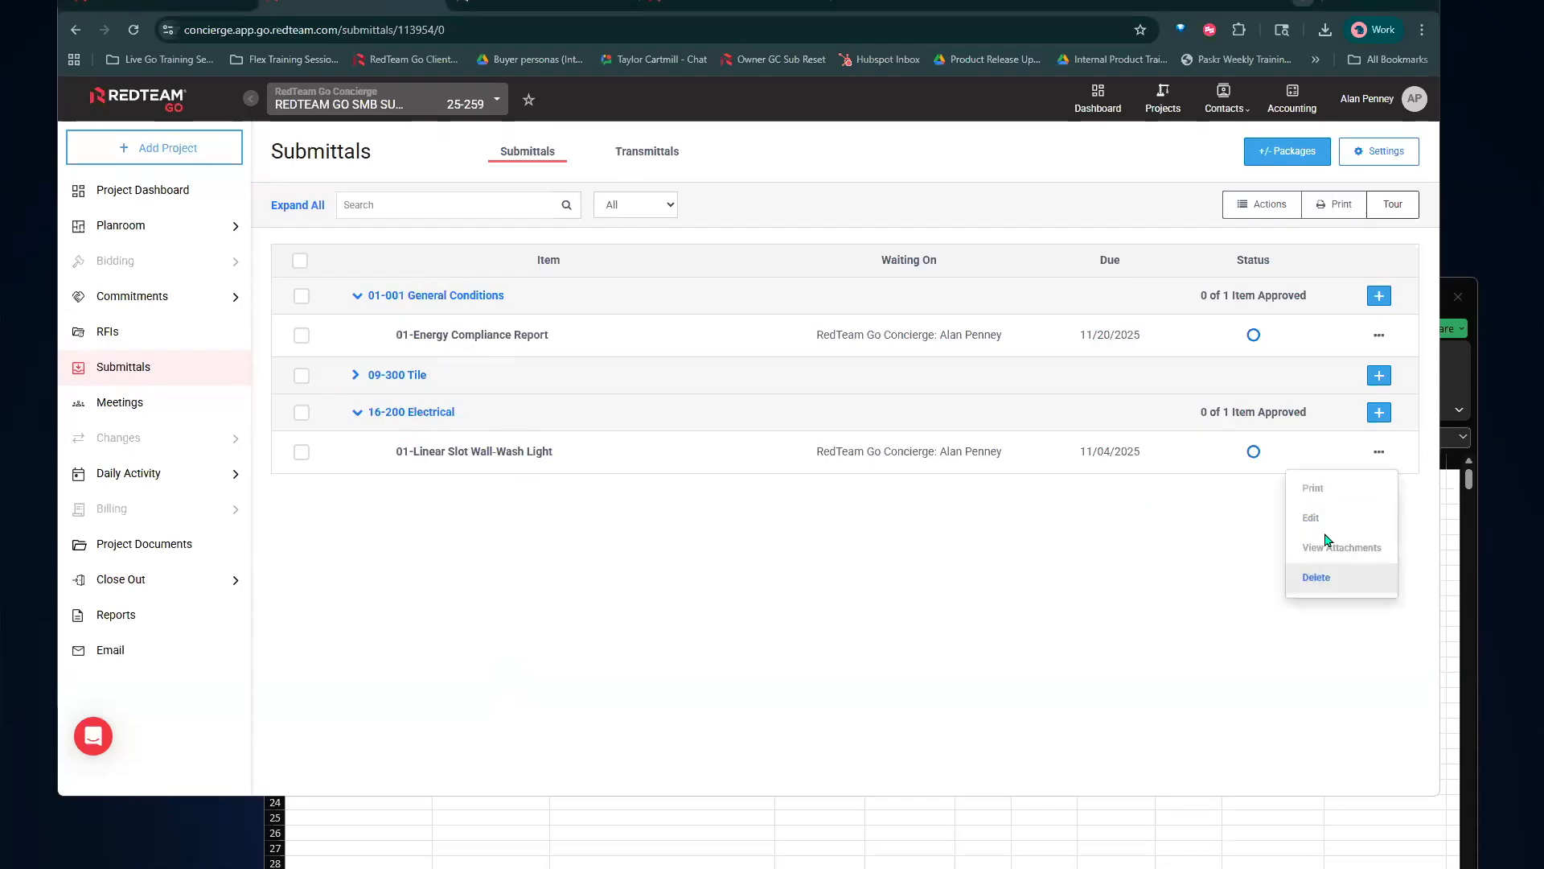
left_click(1399, 459)
left_click(1379, 452)
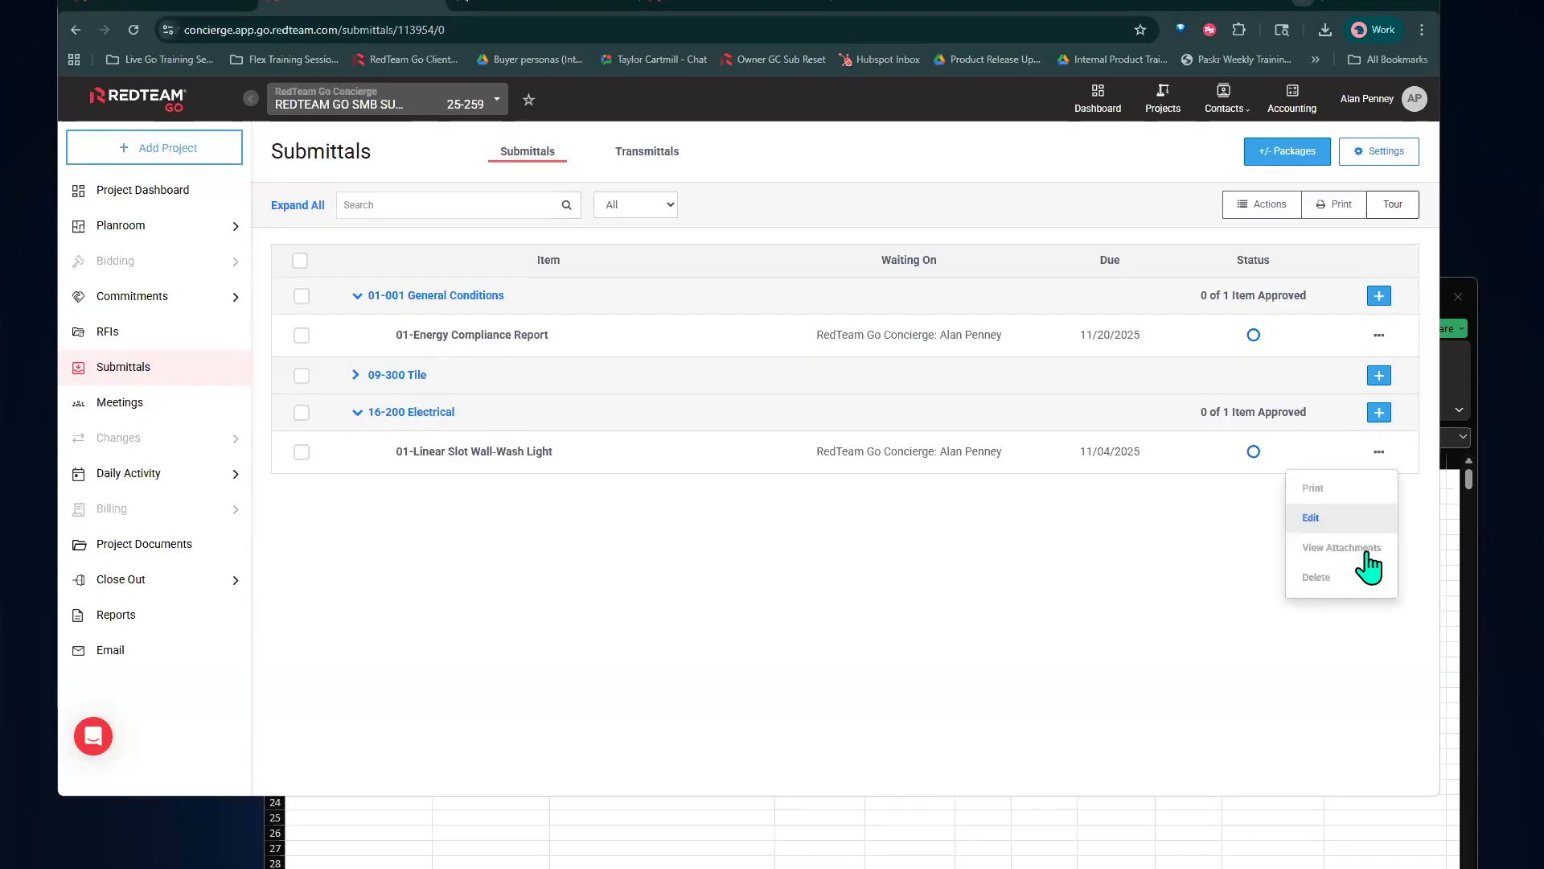
left_click(1337, 544)
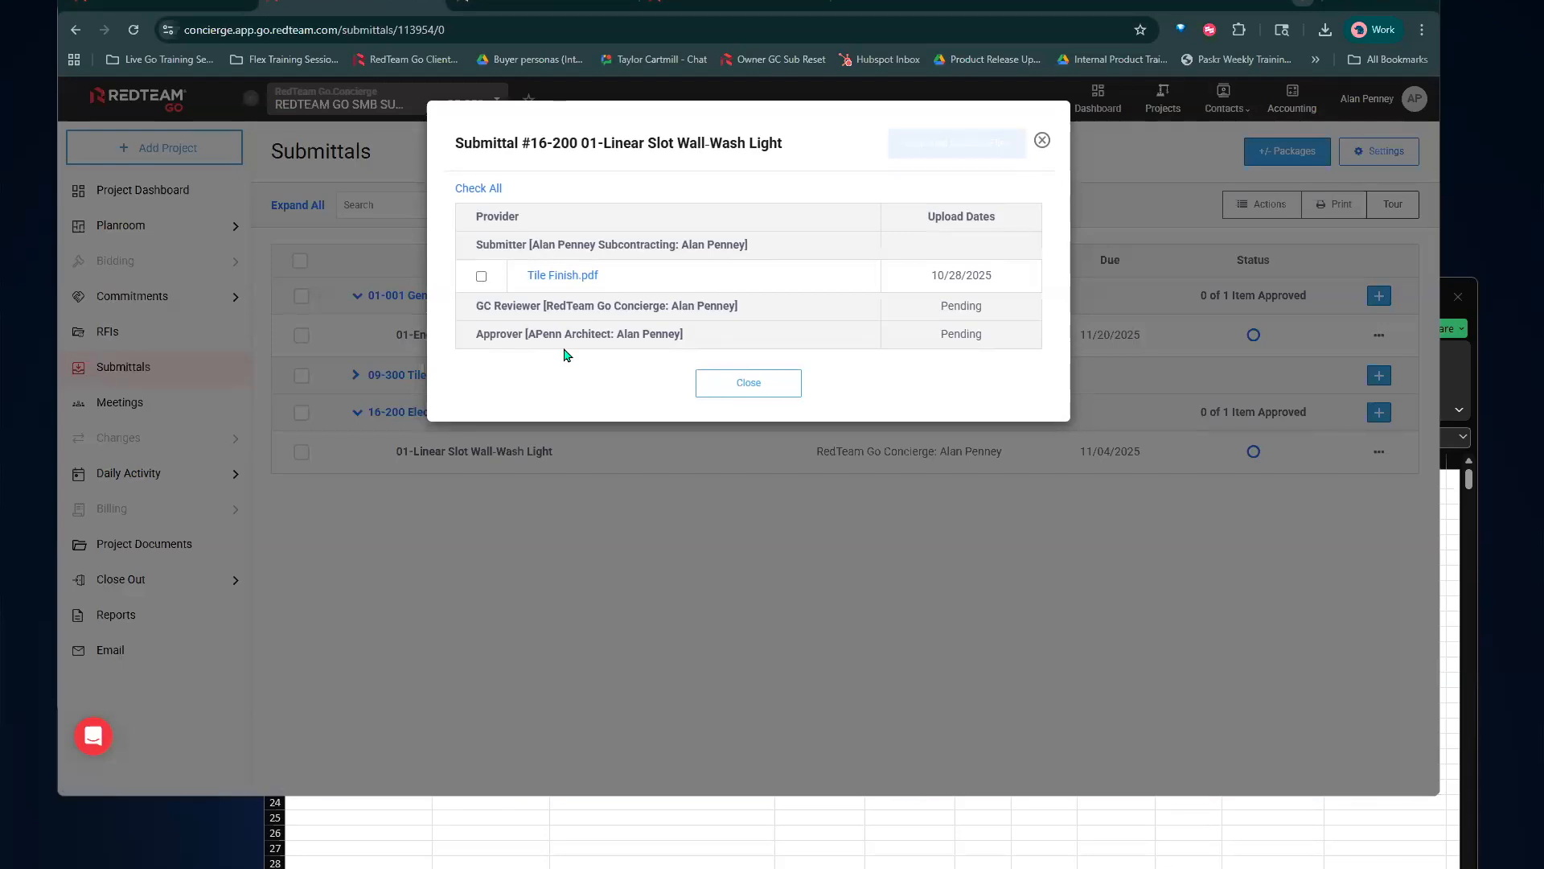
left_click(577, 276)
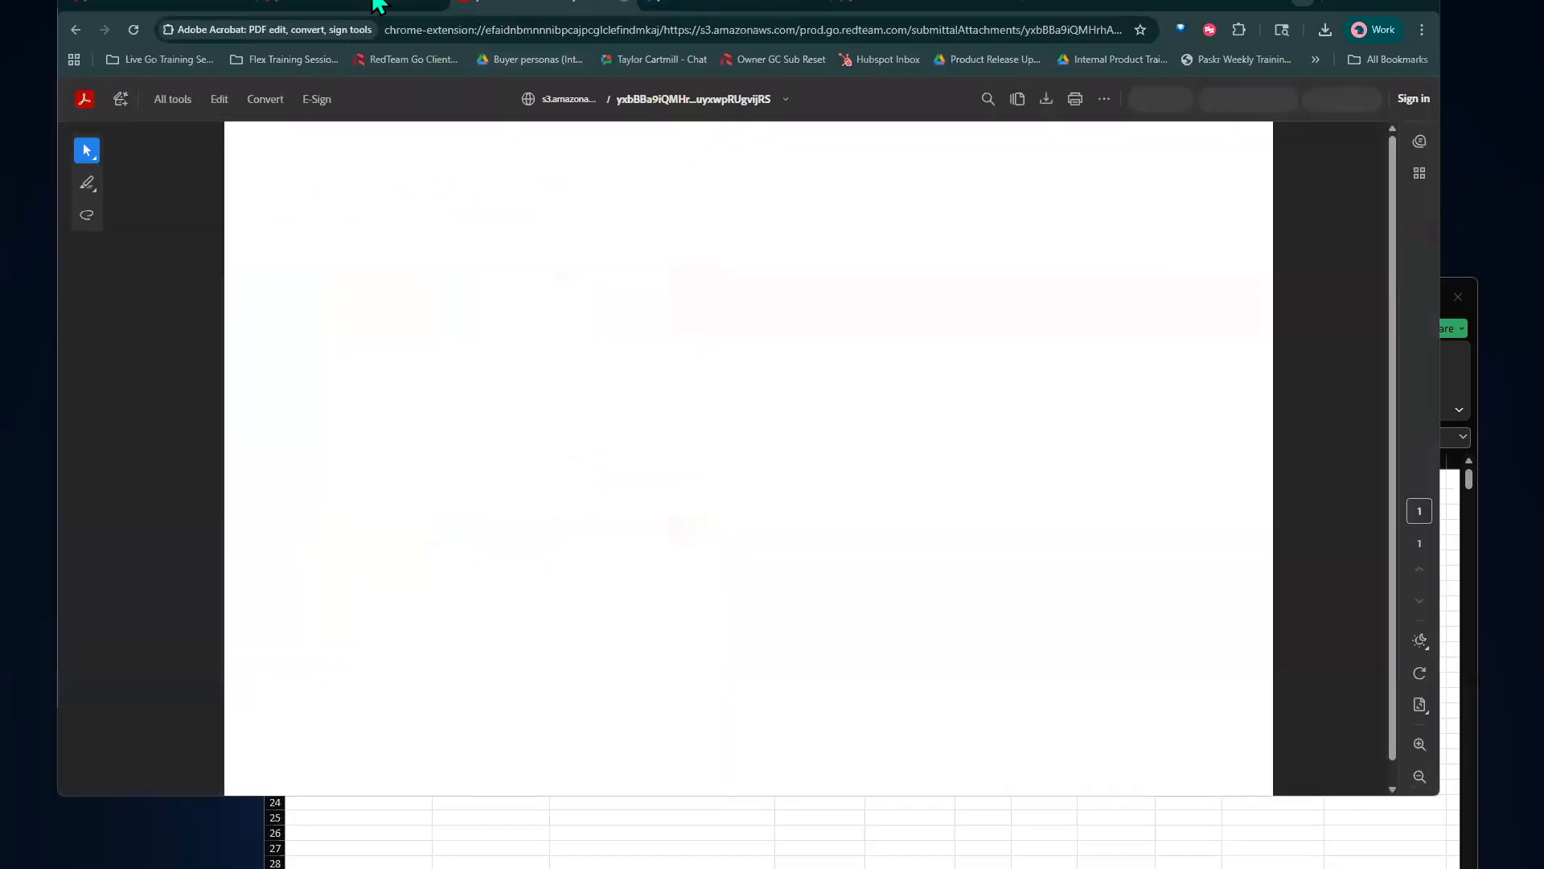
left_click(630, 9)
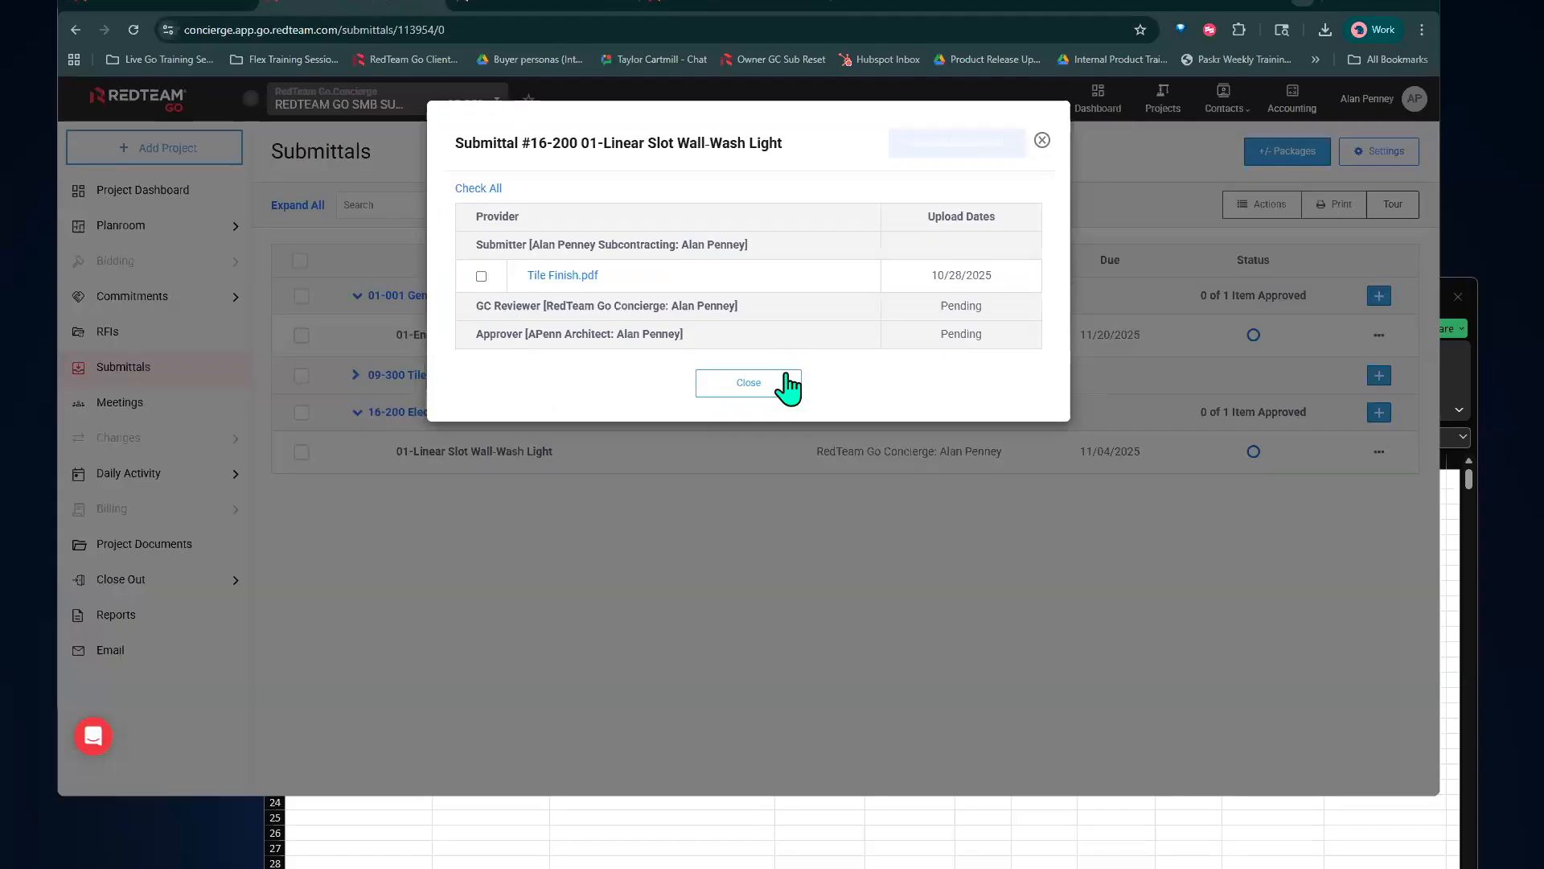
left_click(749, 383)
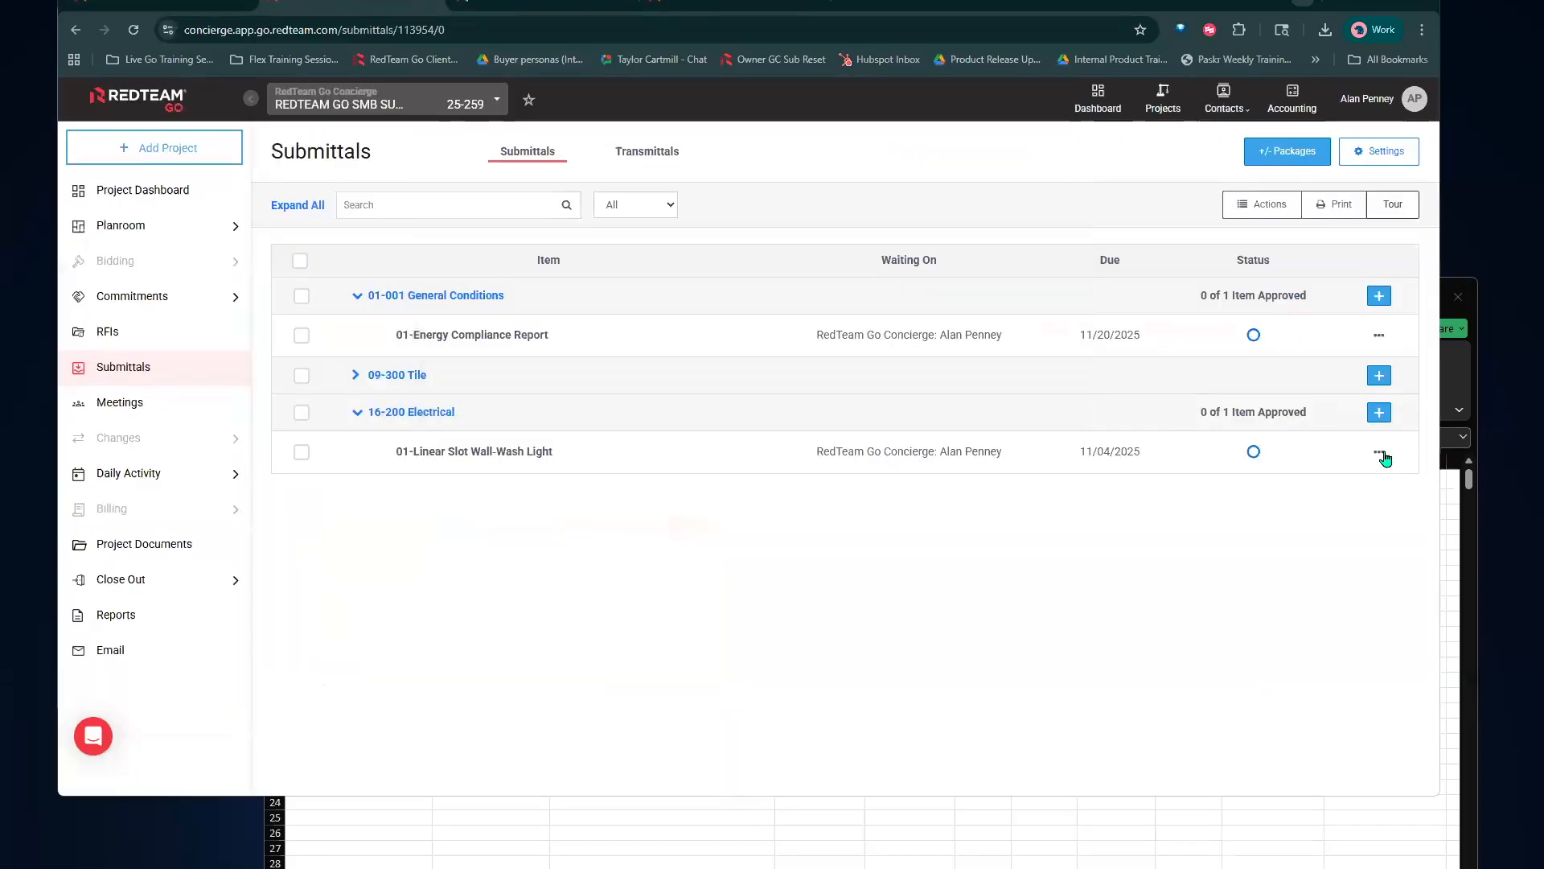
Open the Linear Slot Wall-Wash Light item and check the actions available for the Submitter assignment
left_click(1322, 521)
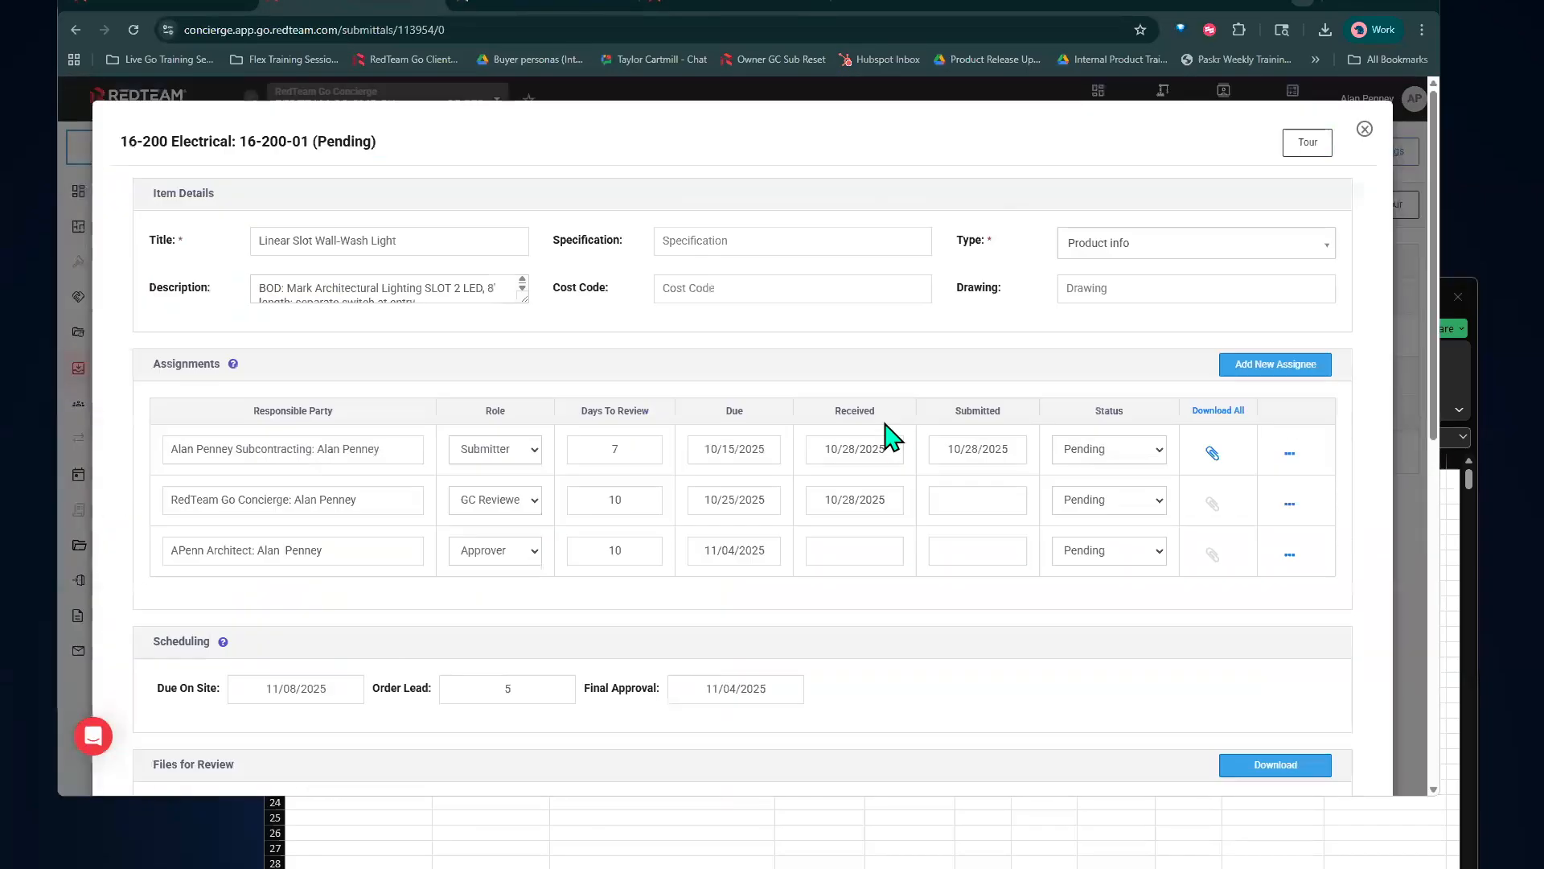
scroll(689, 517, "down", 3)
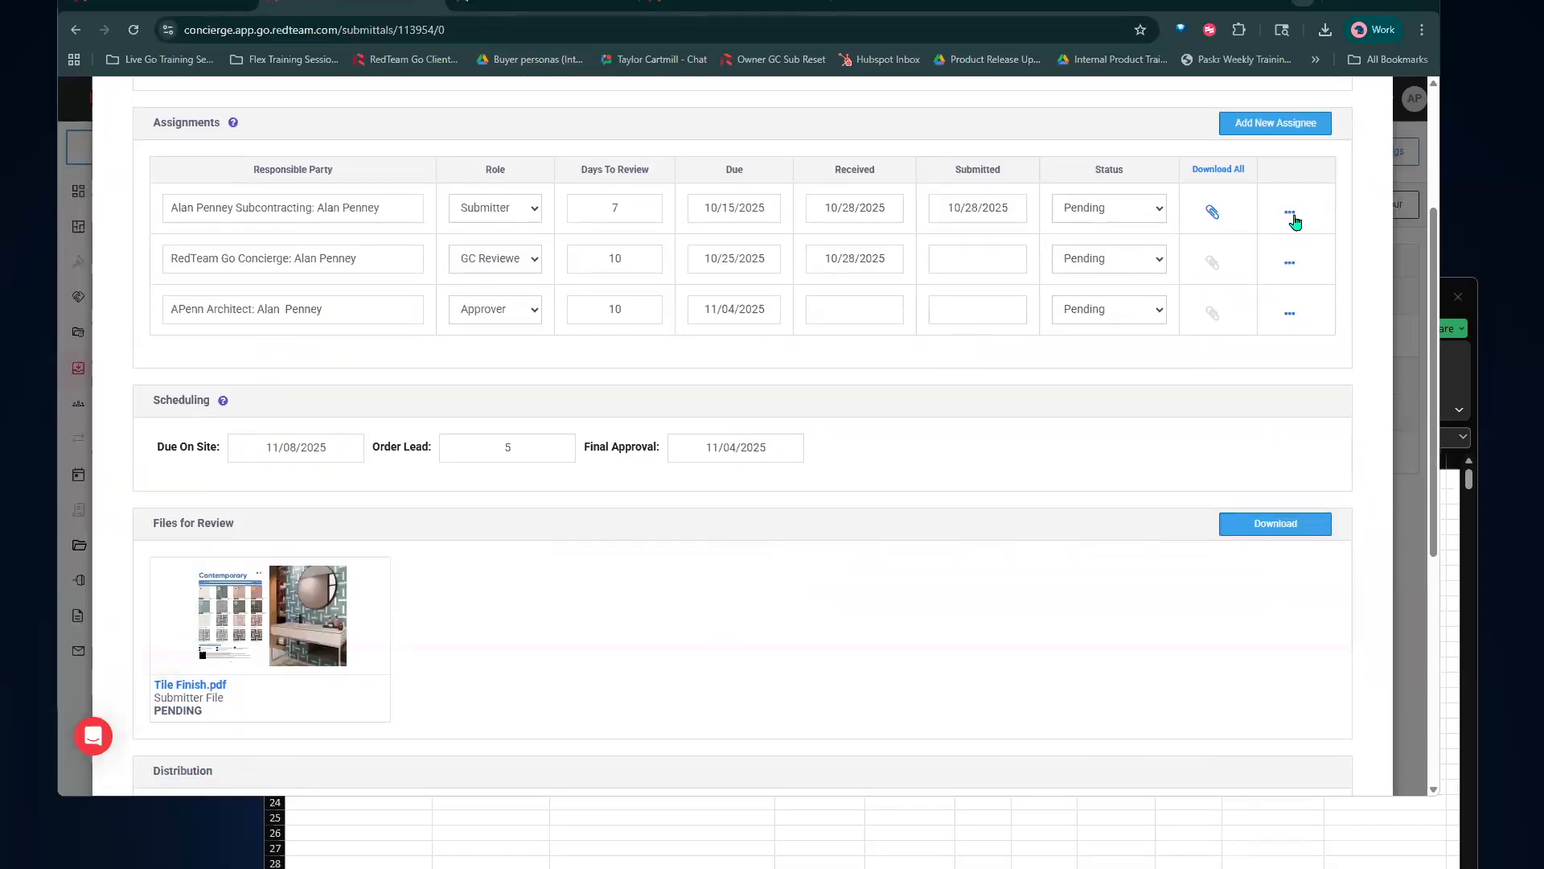
left_click(1290, 214)
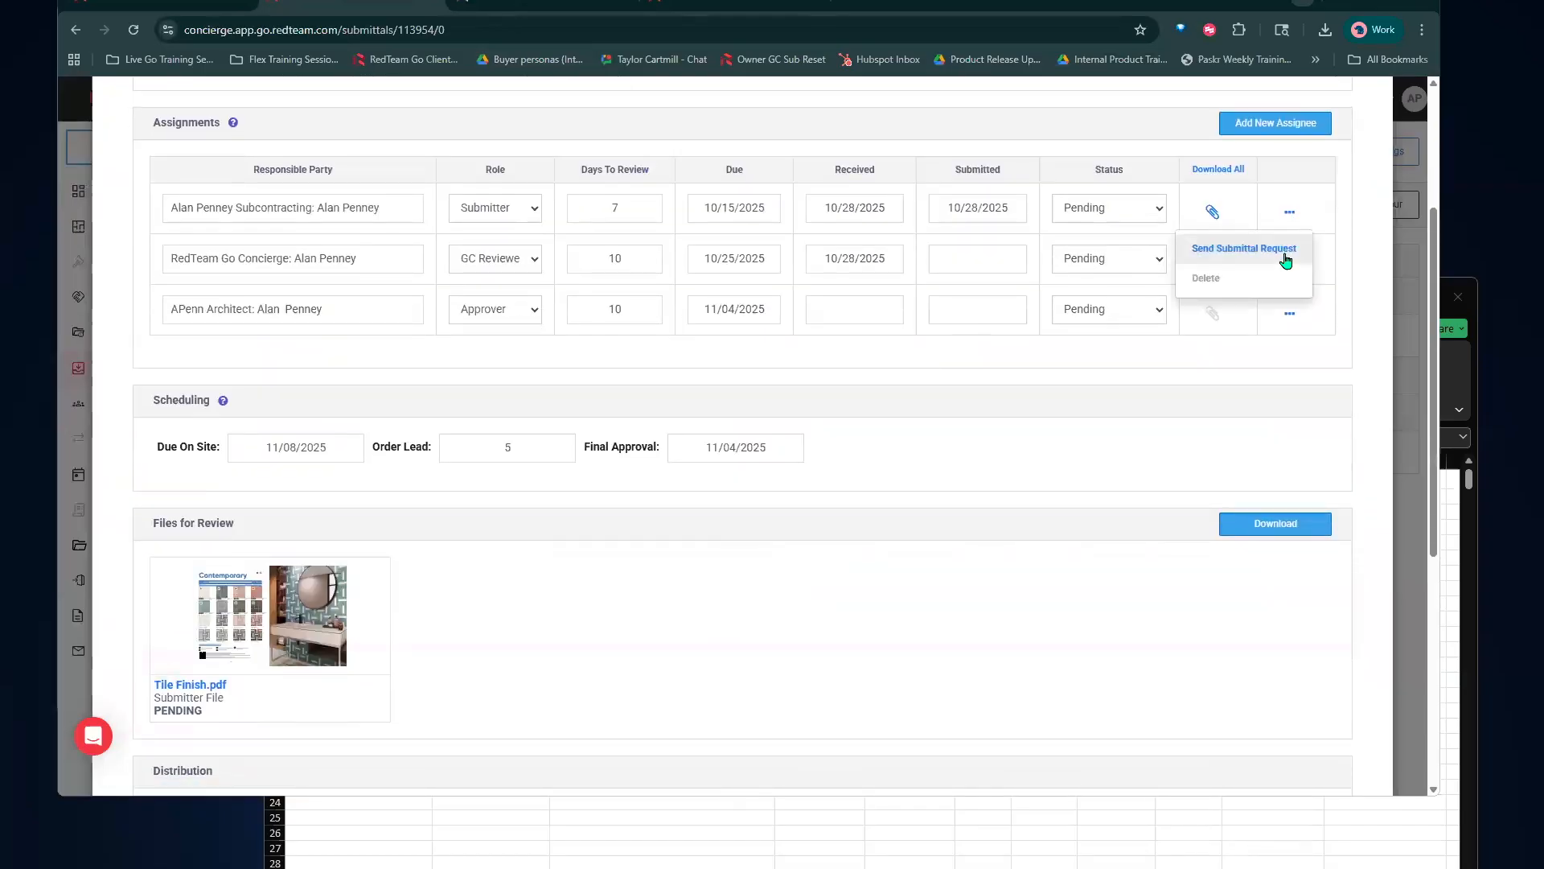
left_click(1358, 273)
Open Tile Finish.pdf from the item's files for review and dismiss the Stamp & Markup tour
scroll(1357, 274, "down", 2)
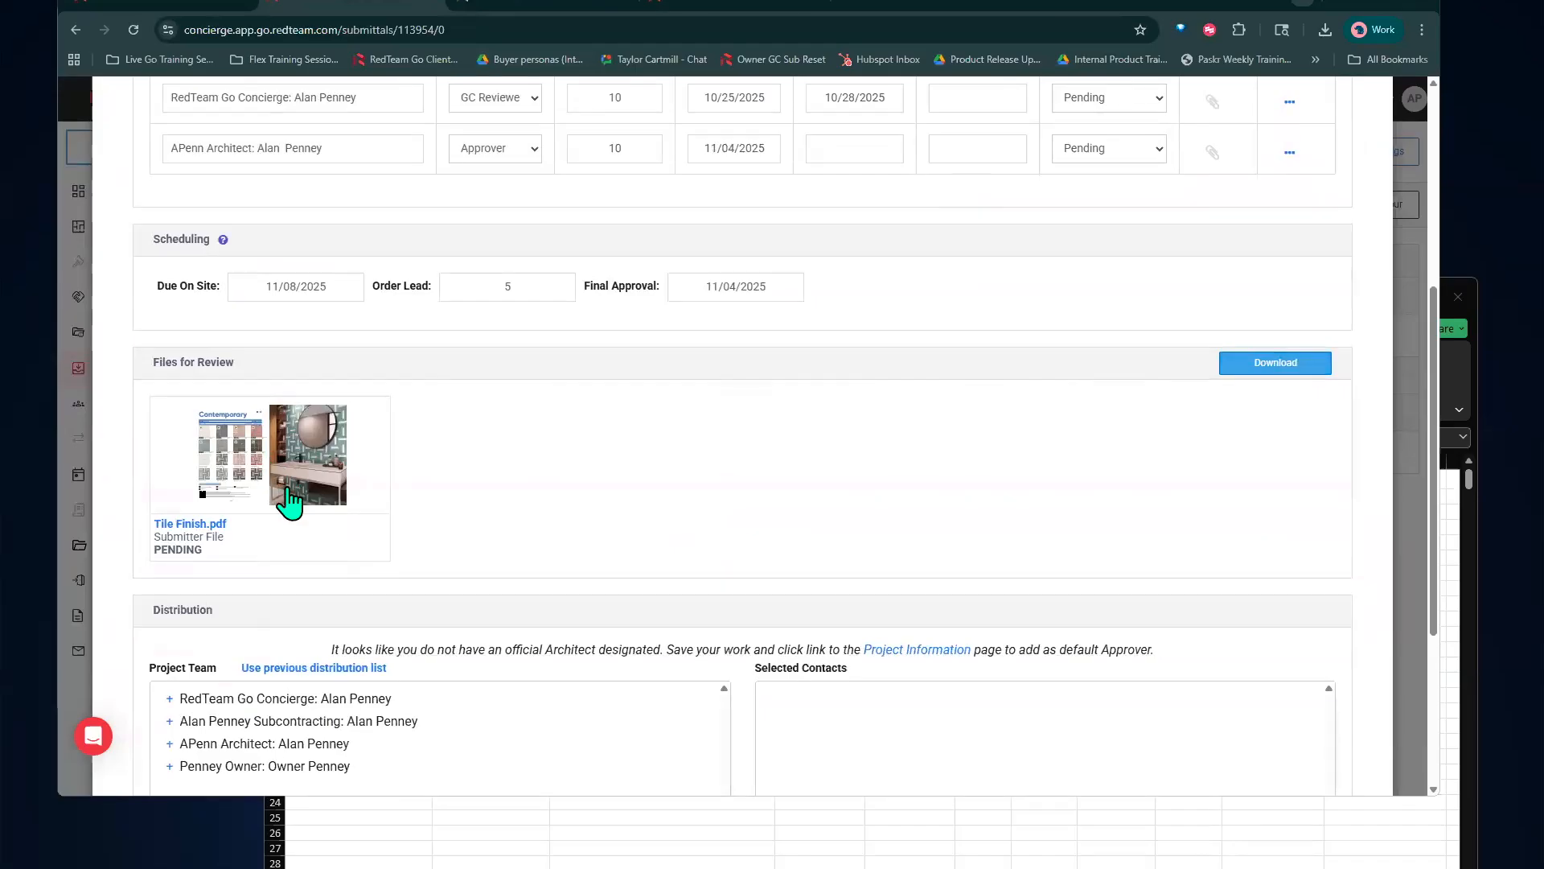
scroll(285, 513, "down", 2)
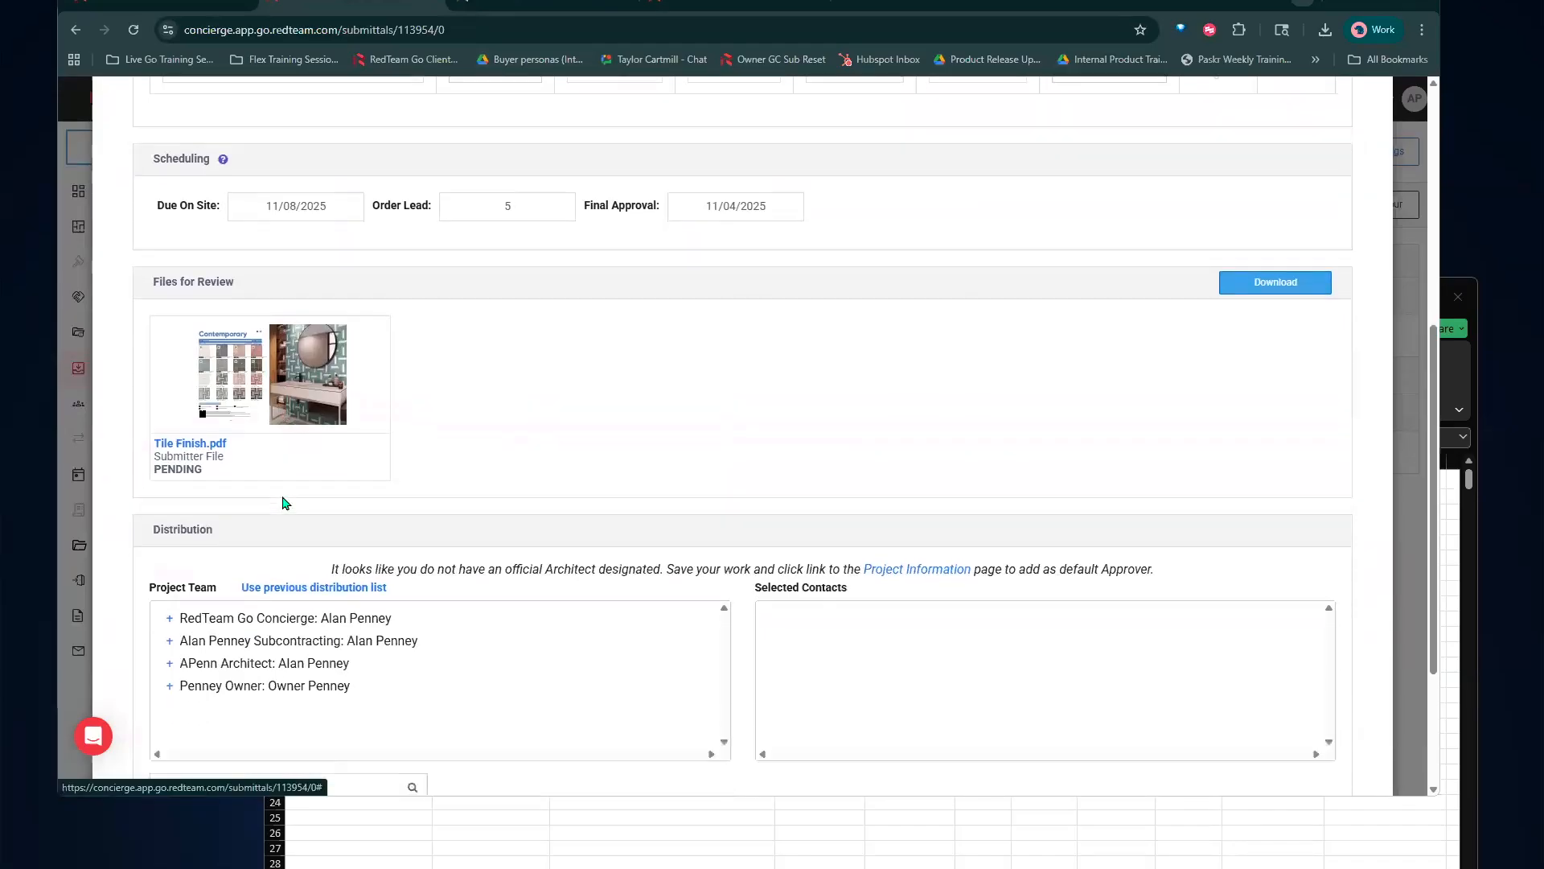
left_click(251, 360)
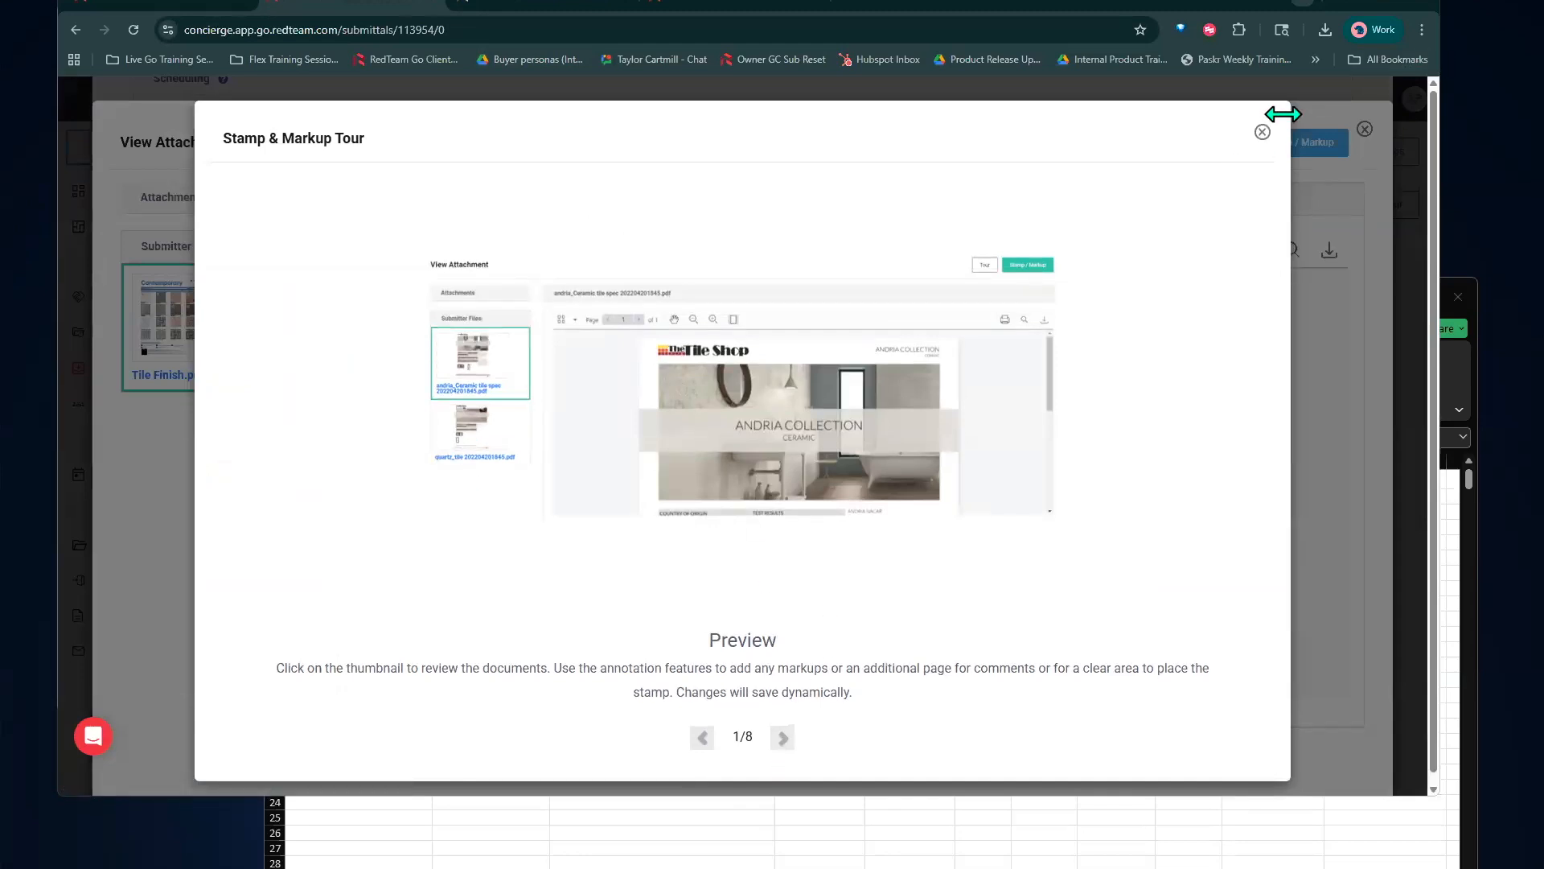
left_click(1262, 132)
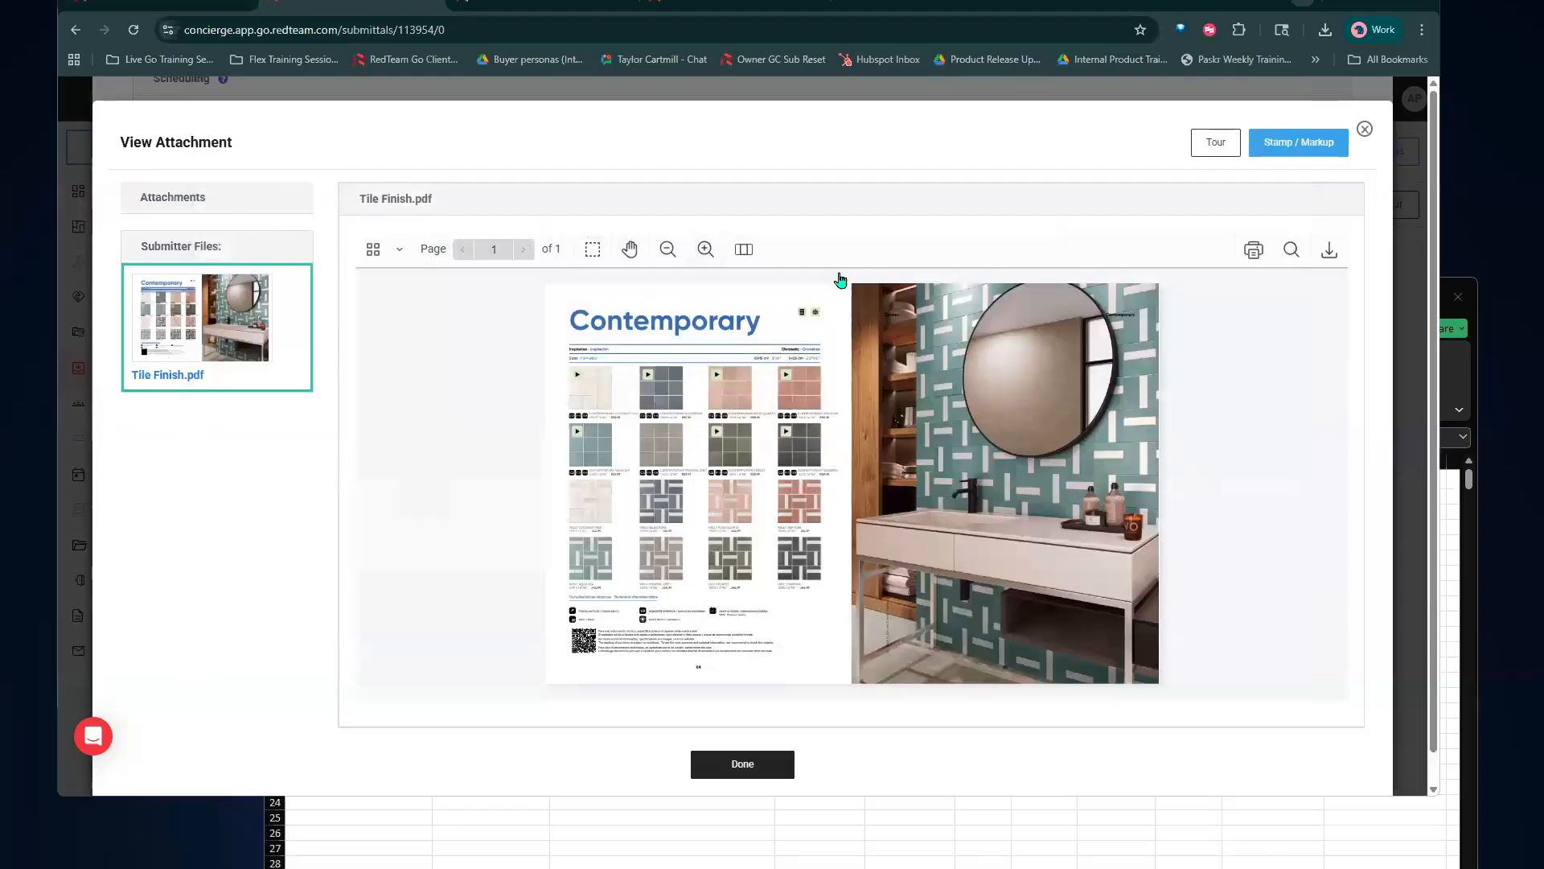
Enable stamping and markup for Tile Finish.pdf and circle the third tile swatch in the bottom row freehand
left_click(1326, 158)
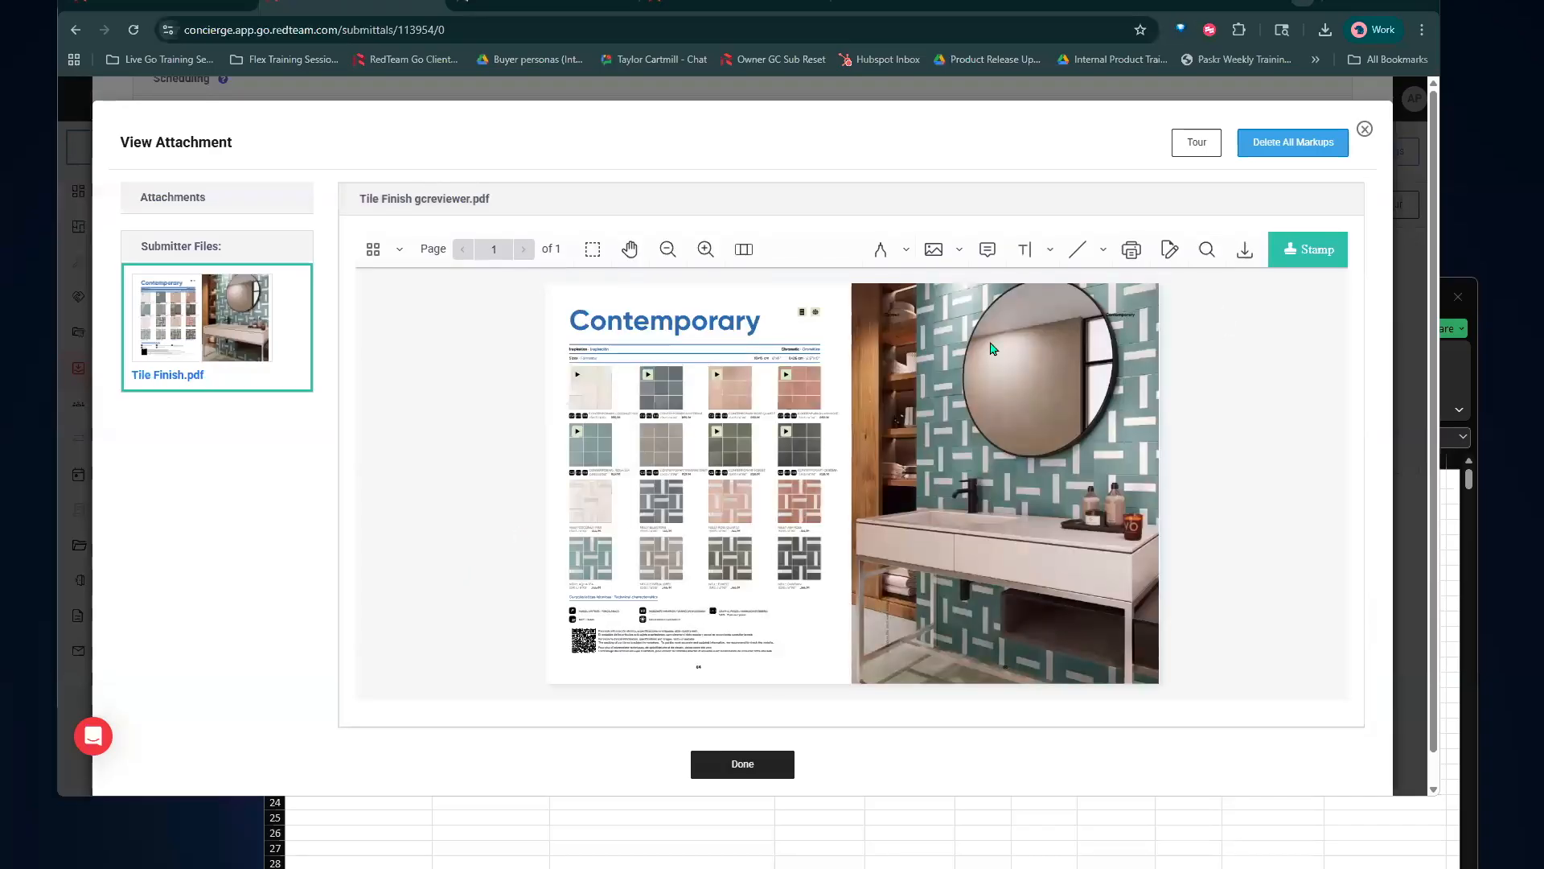
left_click(881, 249)
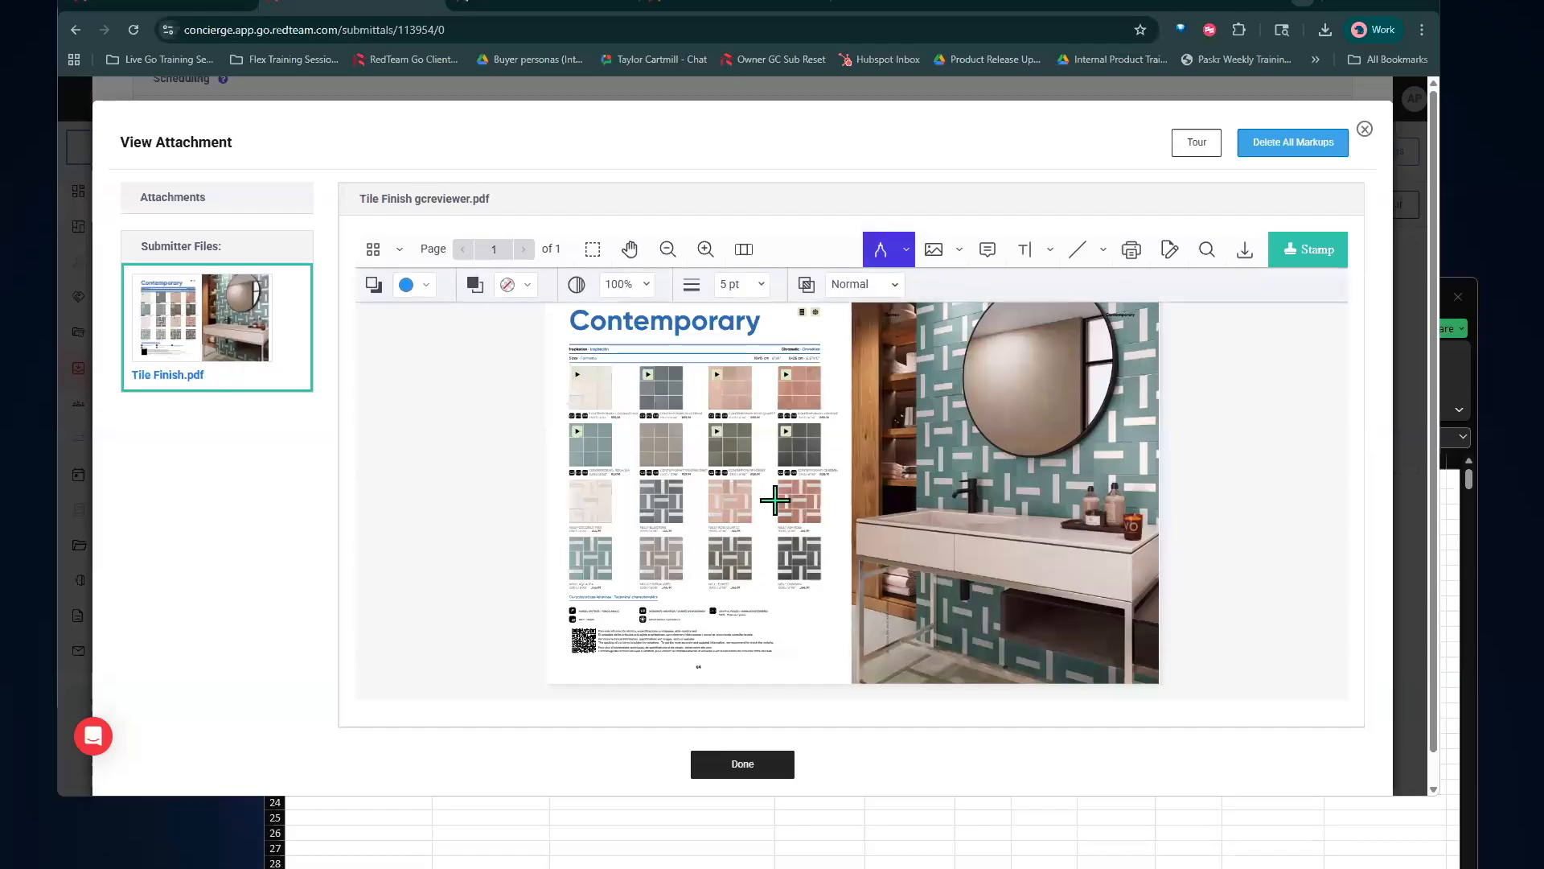
mouse_move(759, 546)
left_mouse_down()
mouse_move(736, 518)
mouse_move(734, 593)
mouse_move(761, 534)
left_mouse_up()
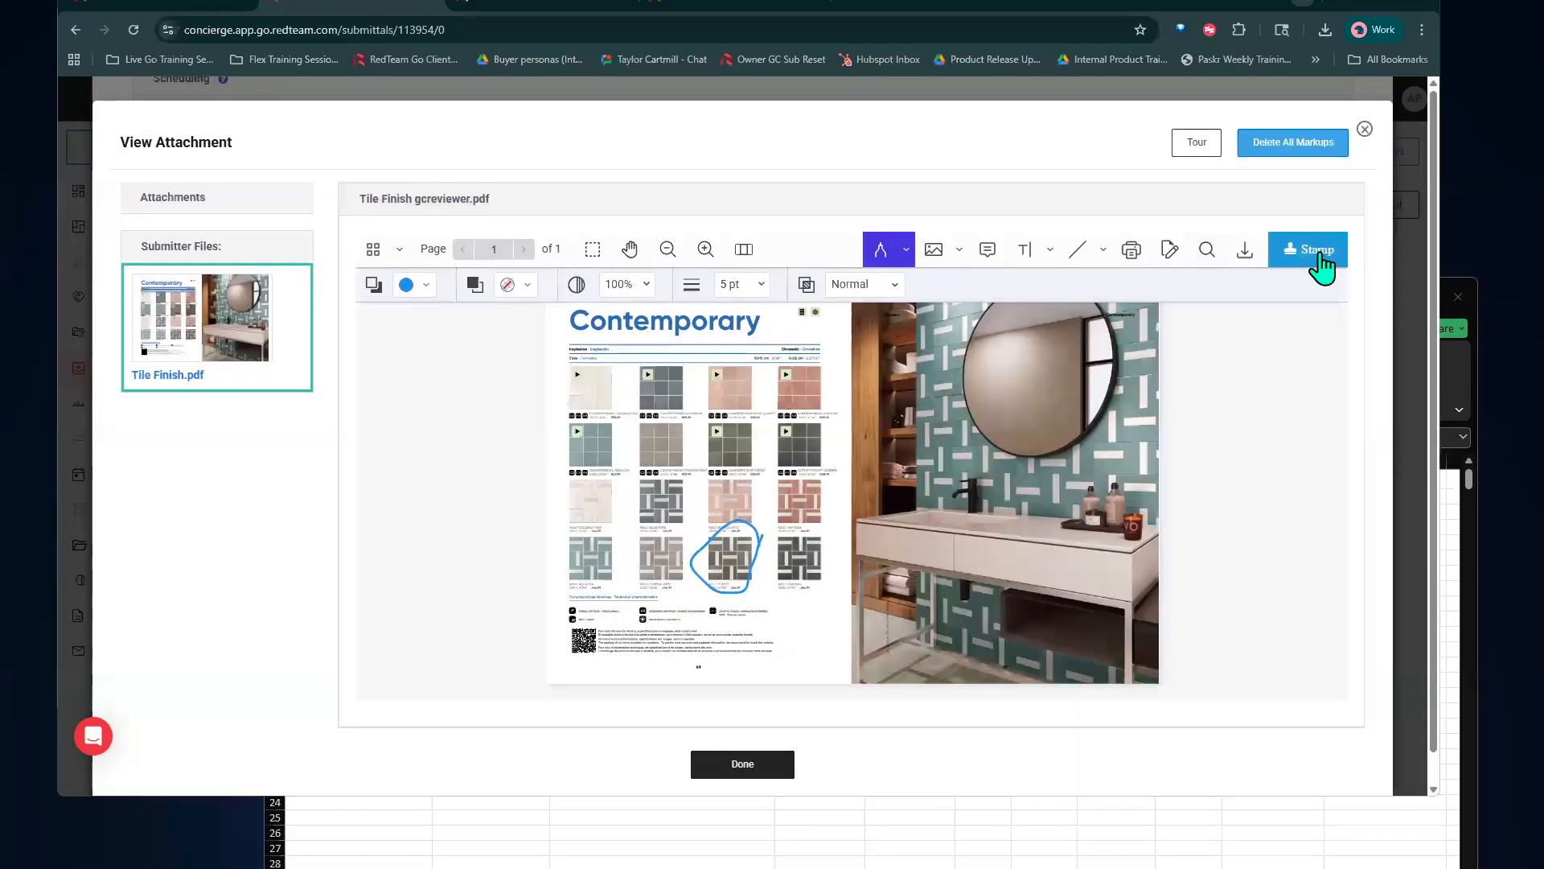
Start a review stamp in green with the first background option, try to preview it, and dismiss the status message
left_click(1318, 252)
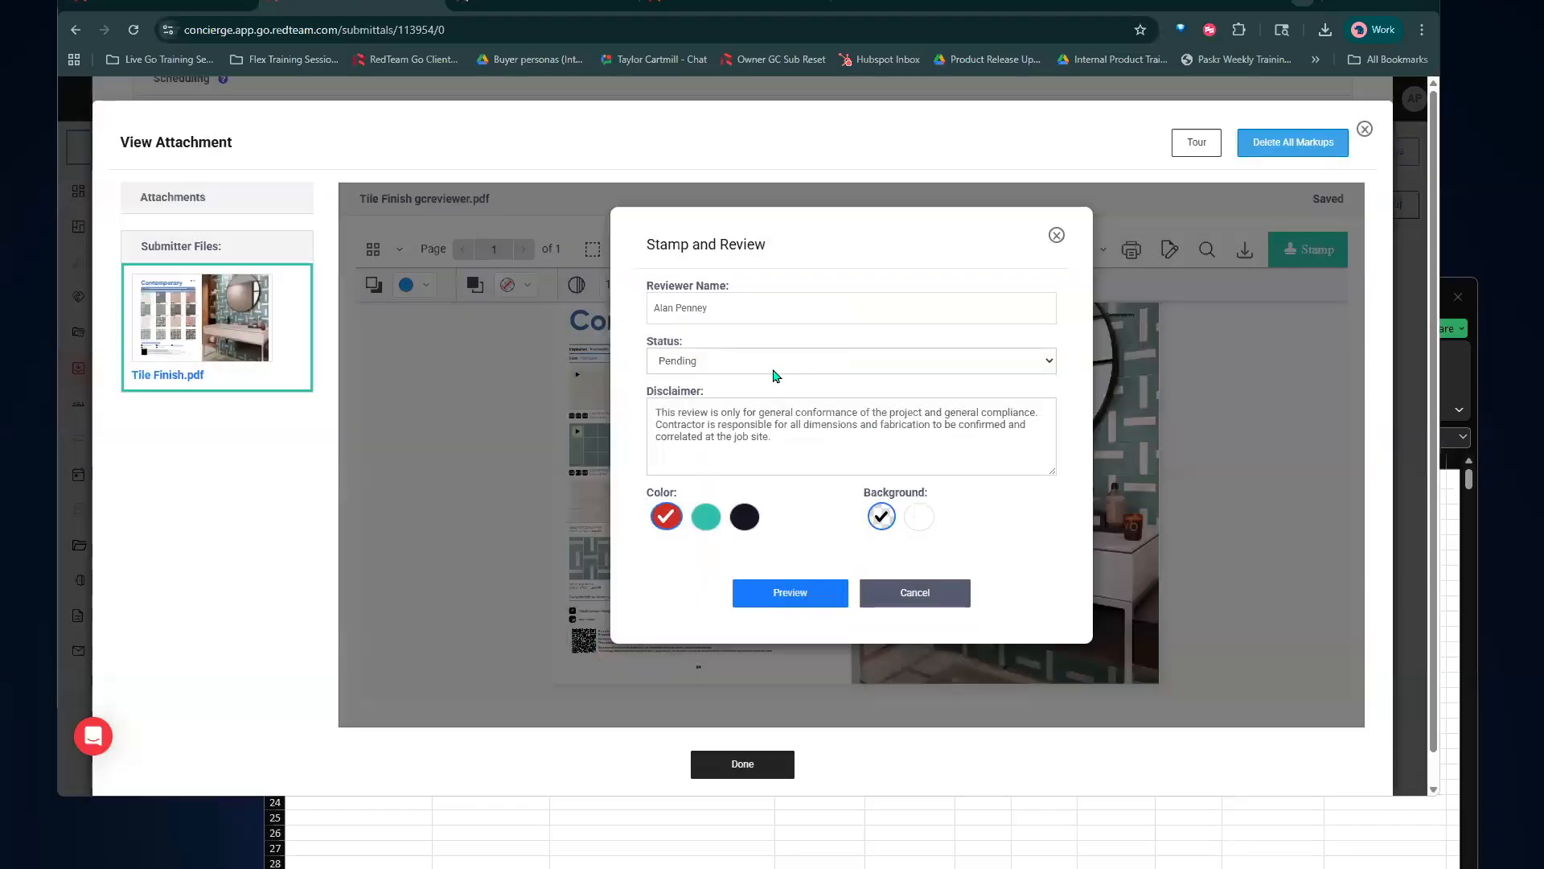
left_click(705, 516)
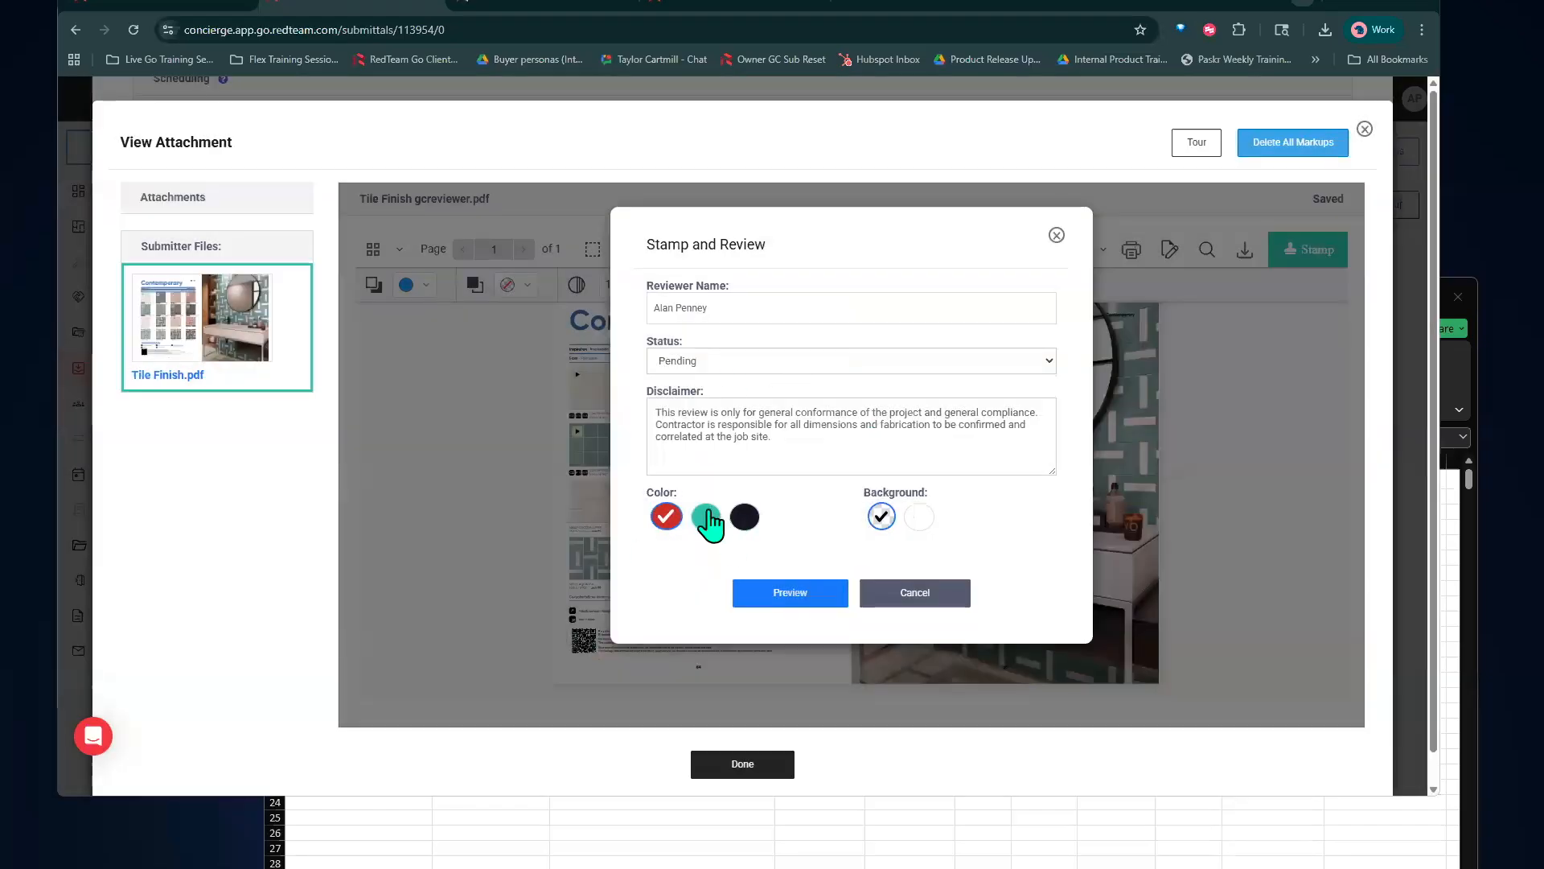
left_click(913, 521)
left_click(883, 516)
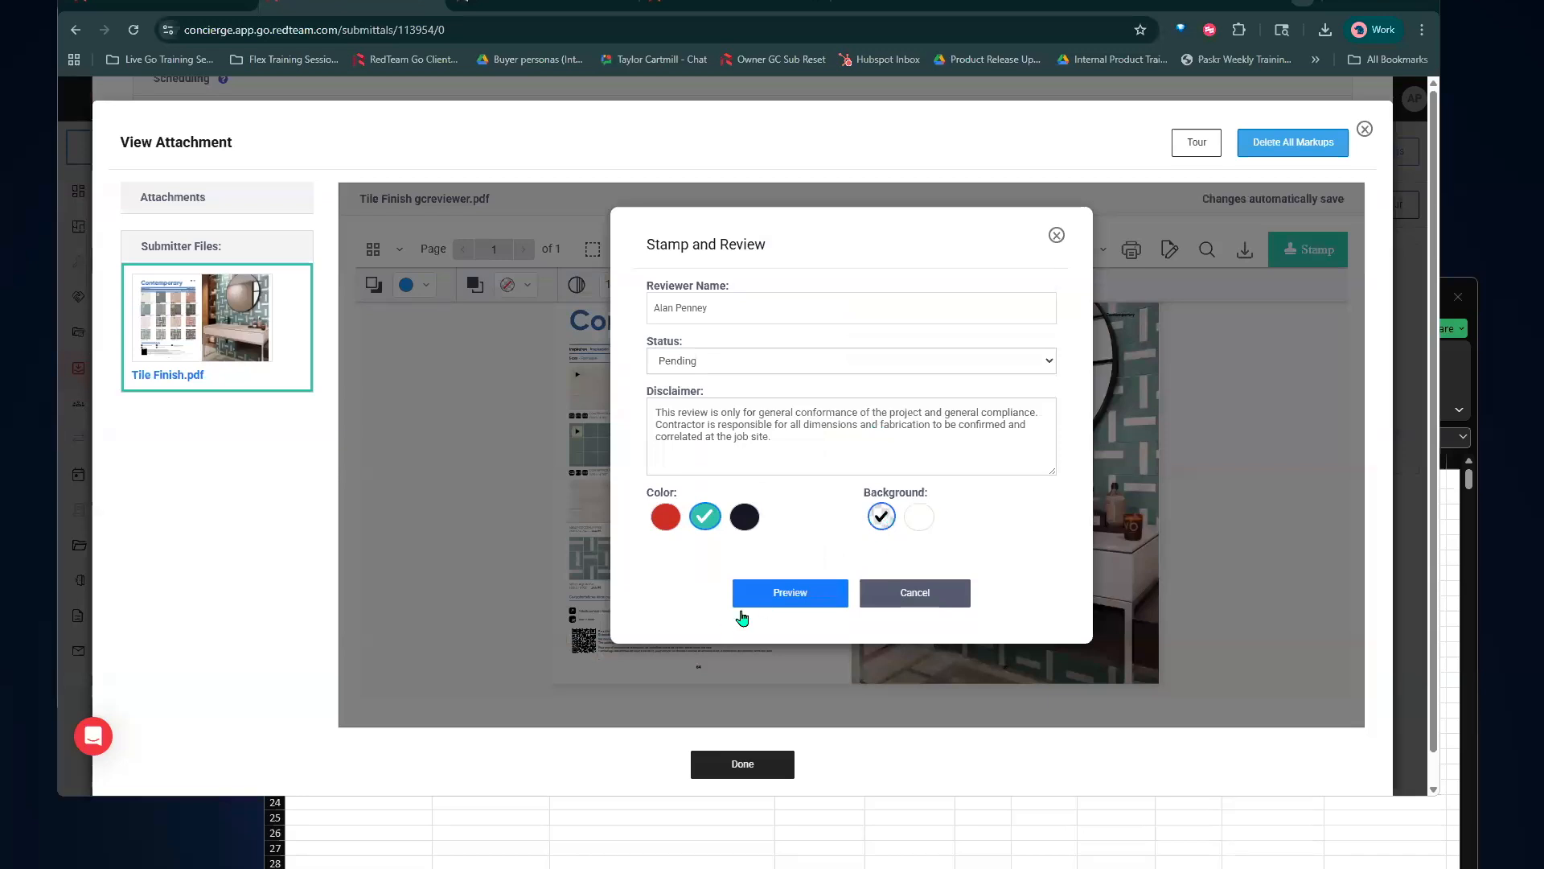
left_click(759, 599)
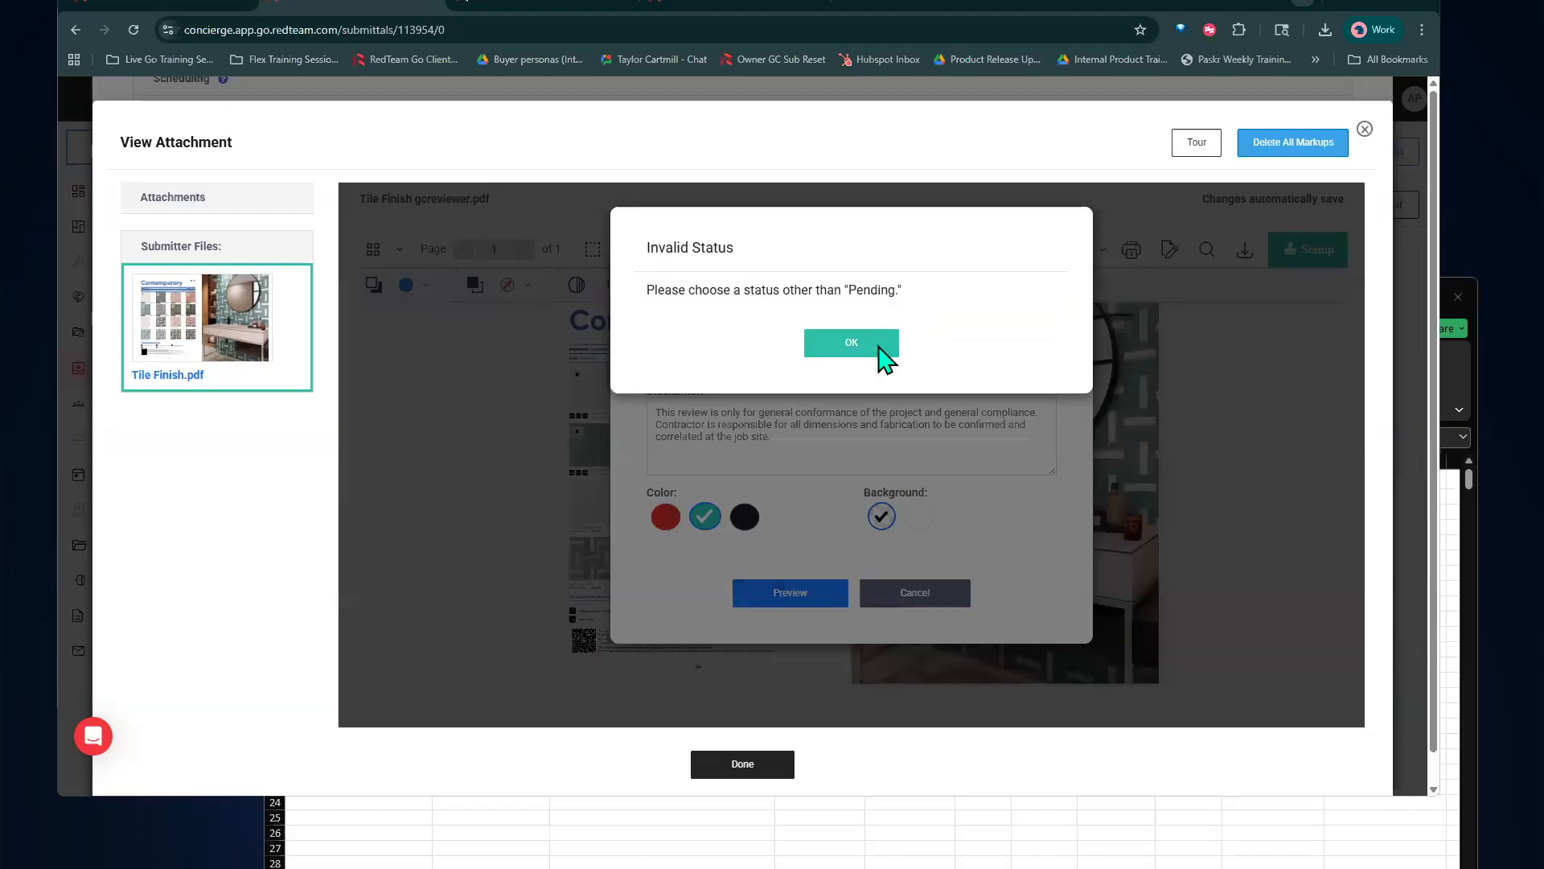
left_click(881, 345)
Set the review stamp's status to Approved, preview it, and apply it to the document
left_click(837, 362)
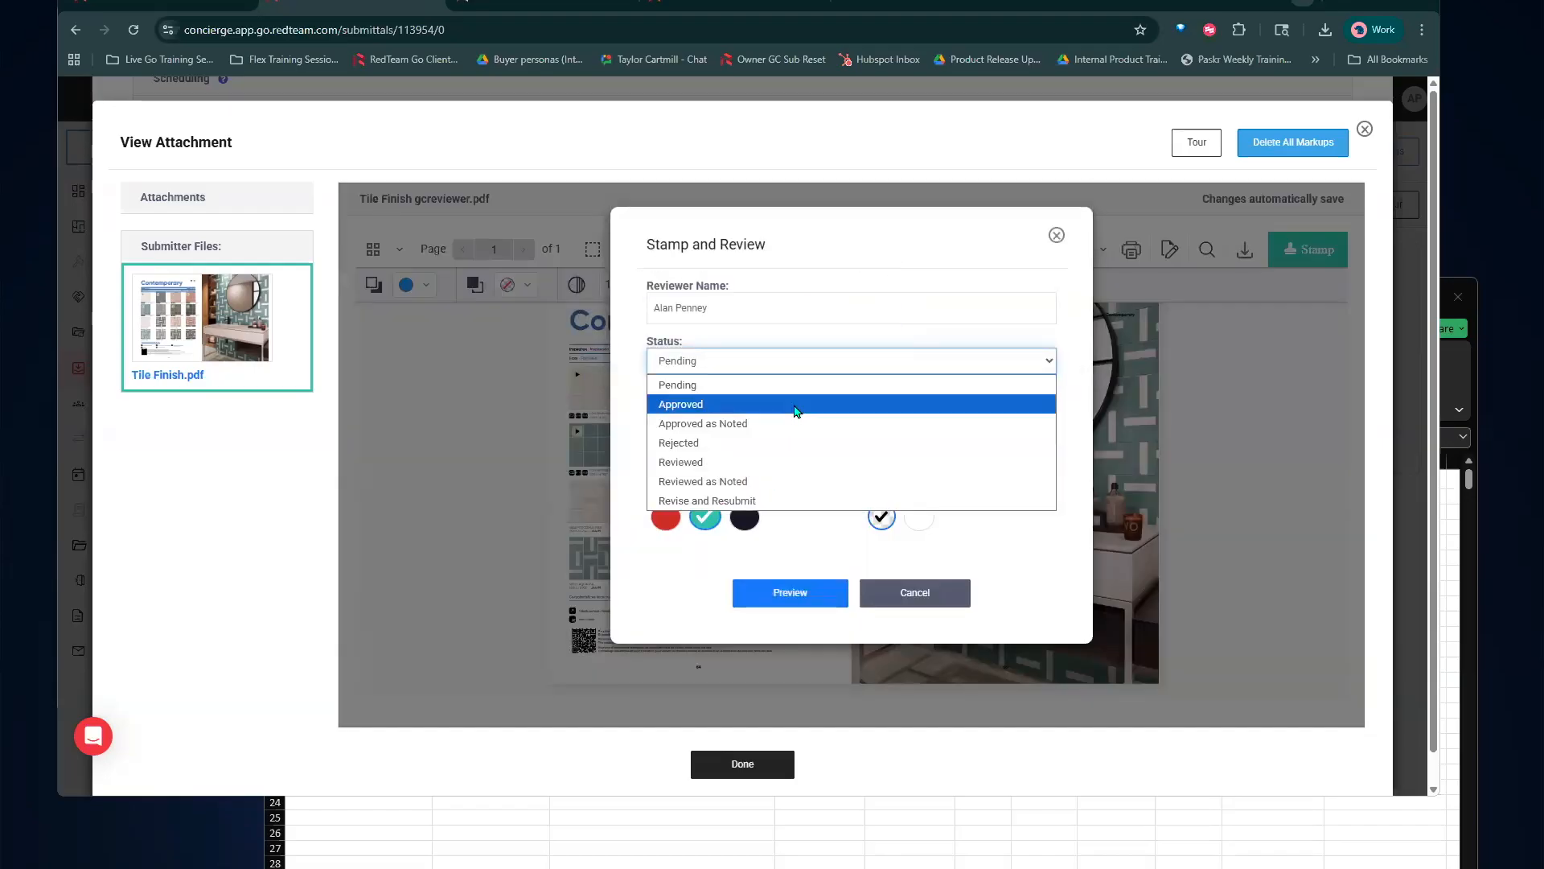
key("Return")
left_click(767, 592)
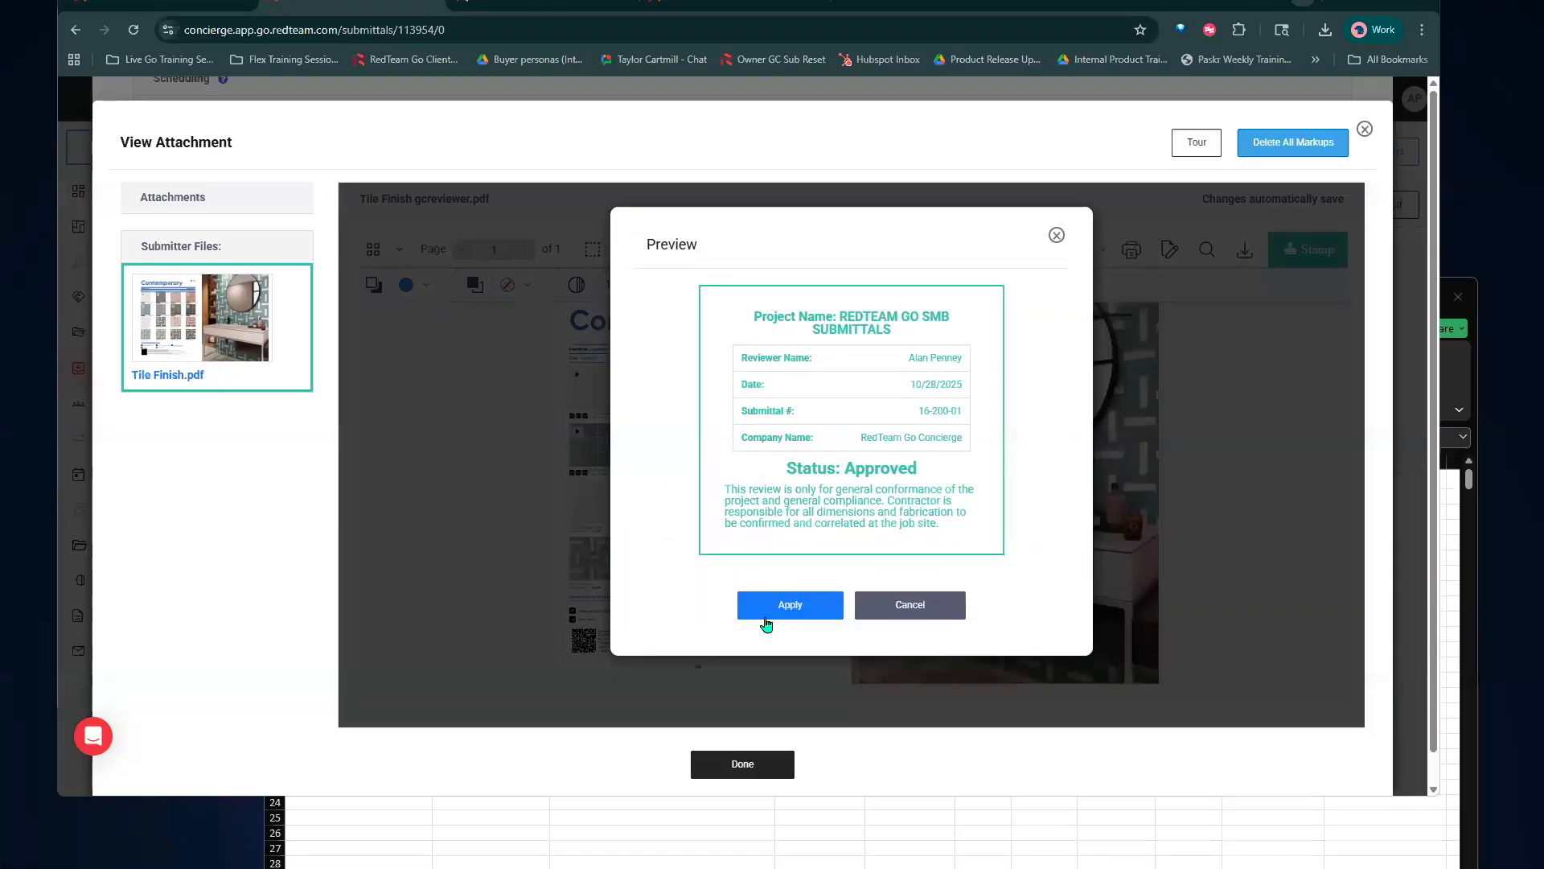
left_click(775, 605)
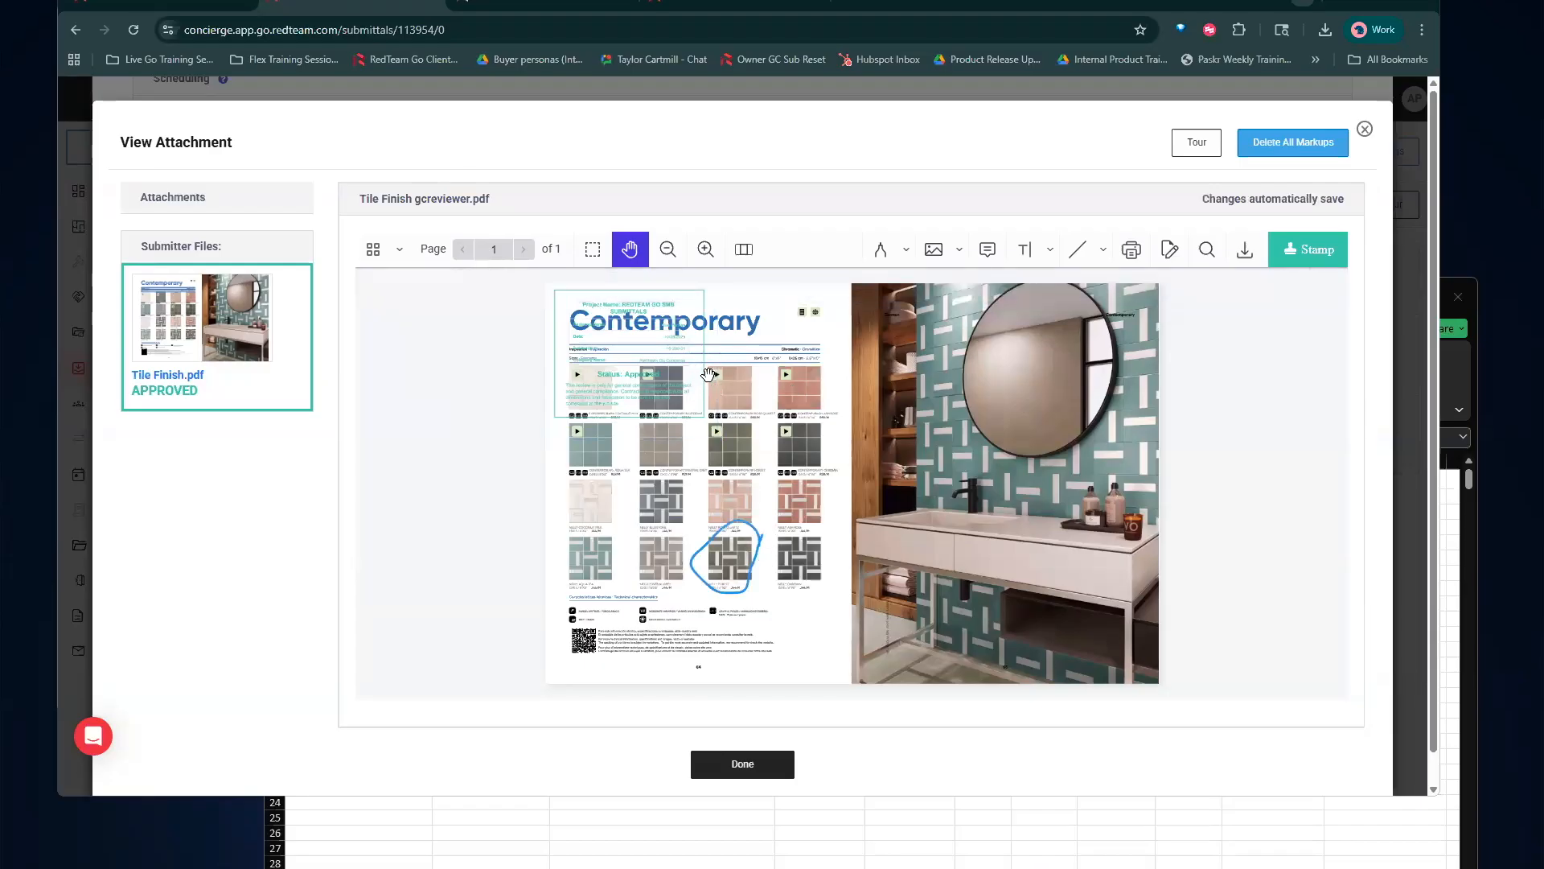
Move the green approval stamp below the tile swatches beside the photo, shrink it to fit, and finish the markup
left_click(640, 378)
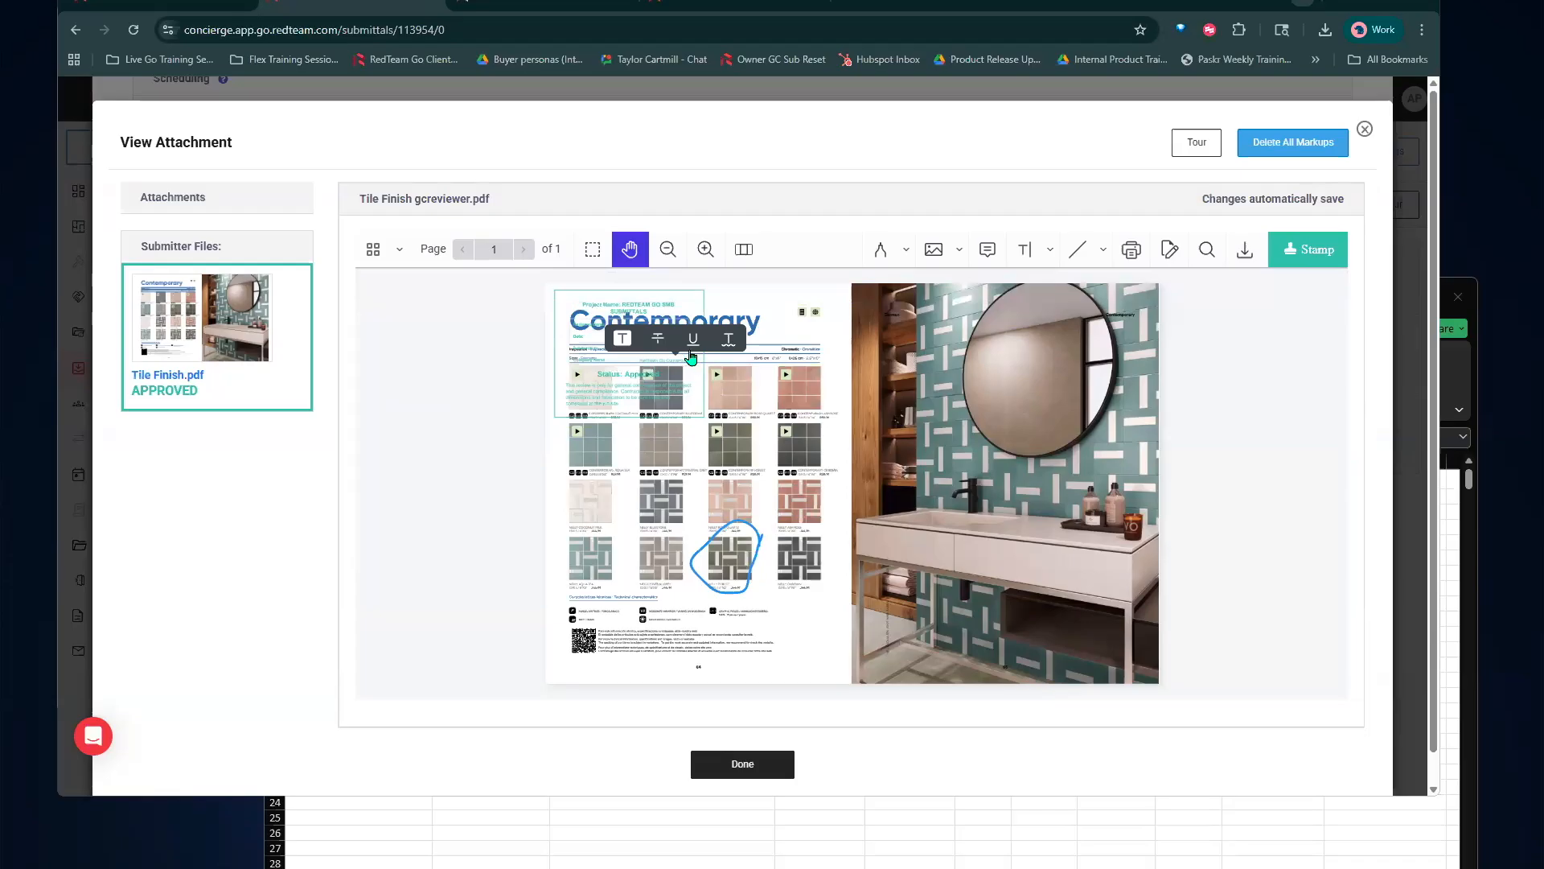
mouse_move(709, 375)
left_mouse_down()
mouse_move(820, 387)
mouse_move(904, 731)
mouse_move(895, 767)
left_mouse_up()
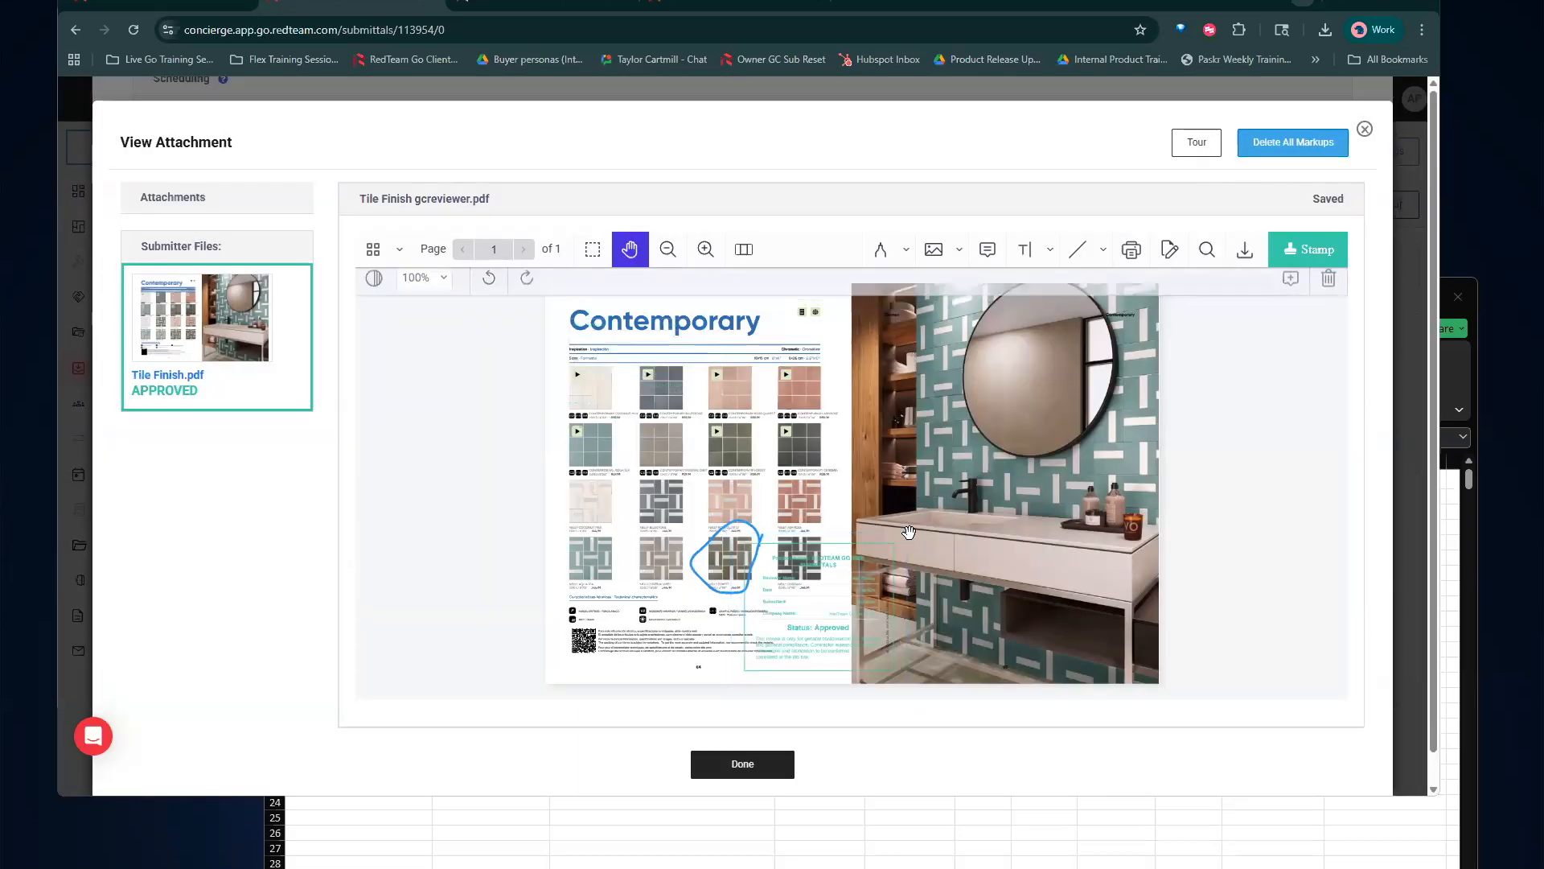
left_click_drag(908, 535, 837, 621)
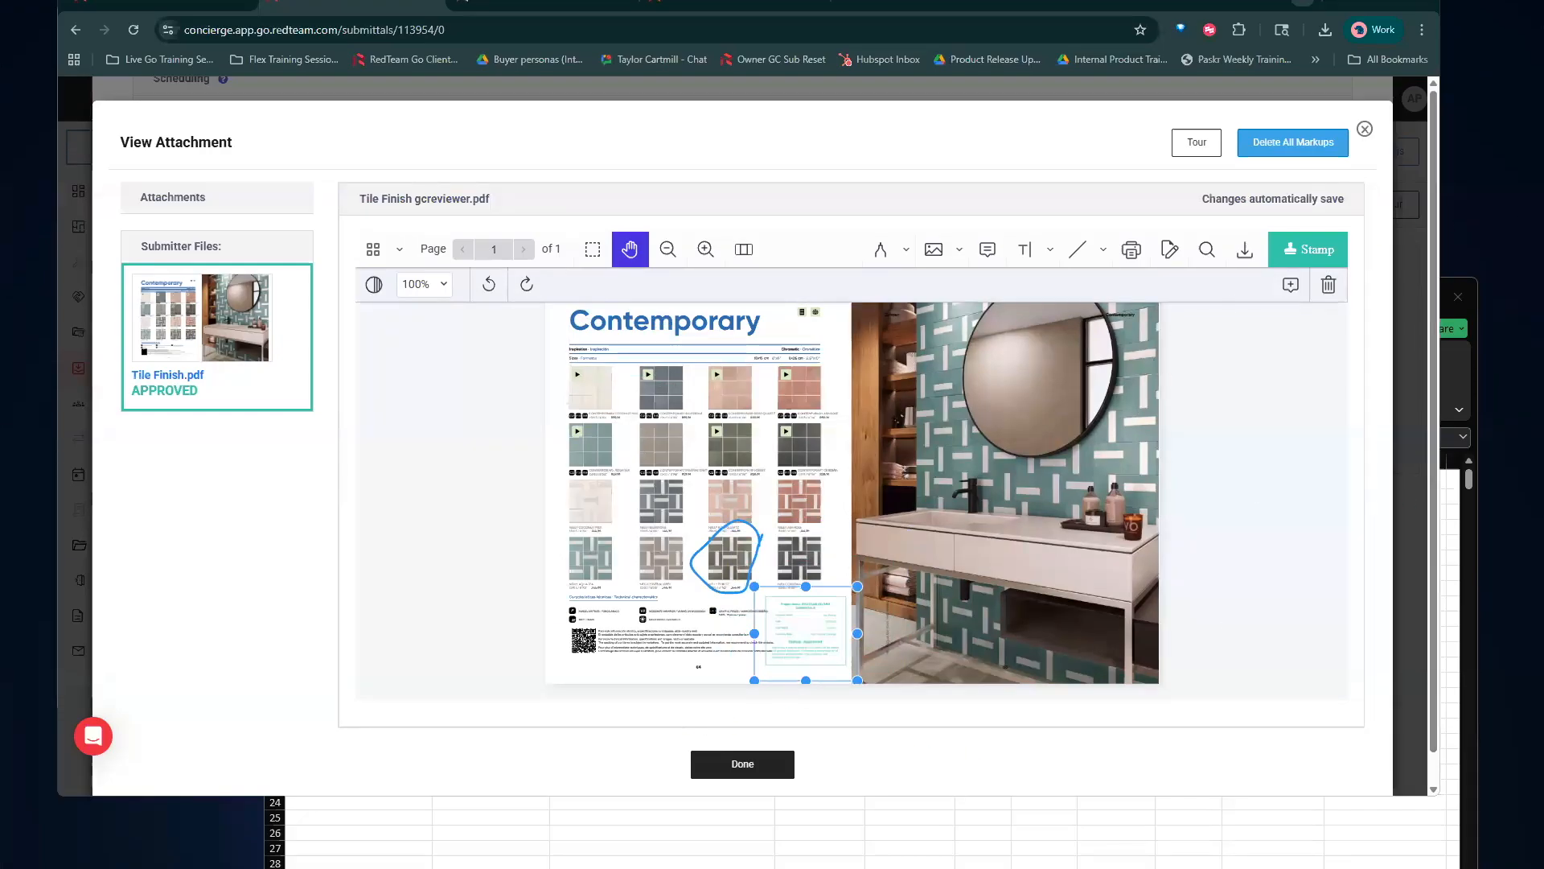
left_click(737, 770)
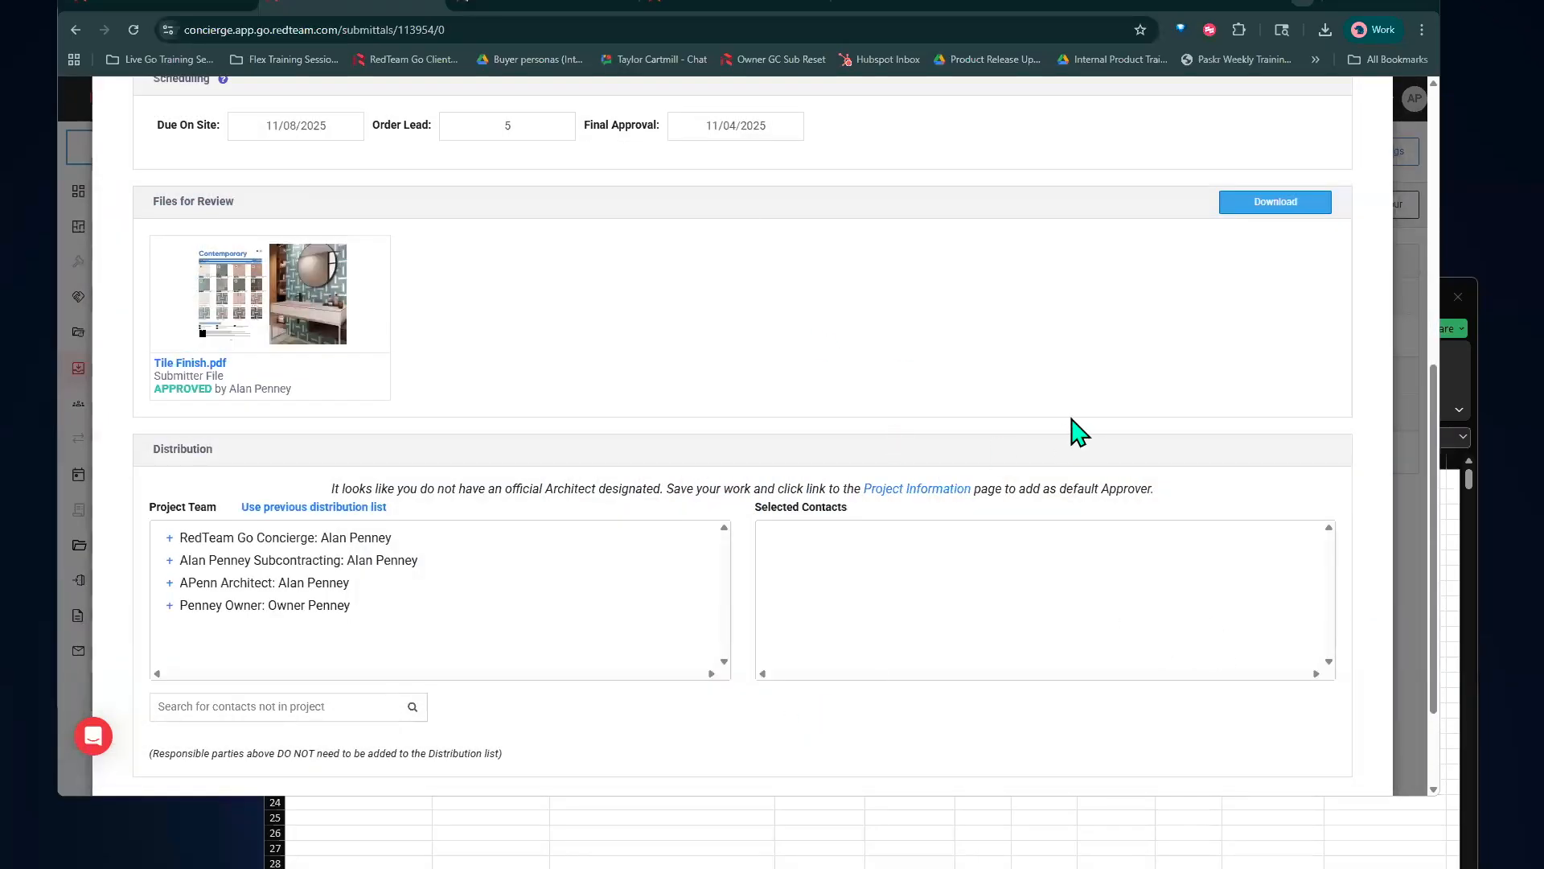
Review the updated assignments, save and submit the Linear Slot Wall-Wash Light item, and send the approval request to the architect
scroll(1078, 432, "up", 3)
scroll(1068, 672, "up", 4)
scroll(1069, 673, "down", 5)
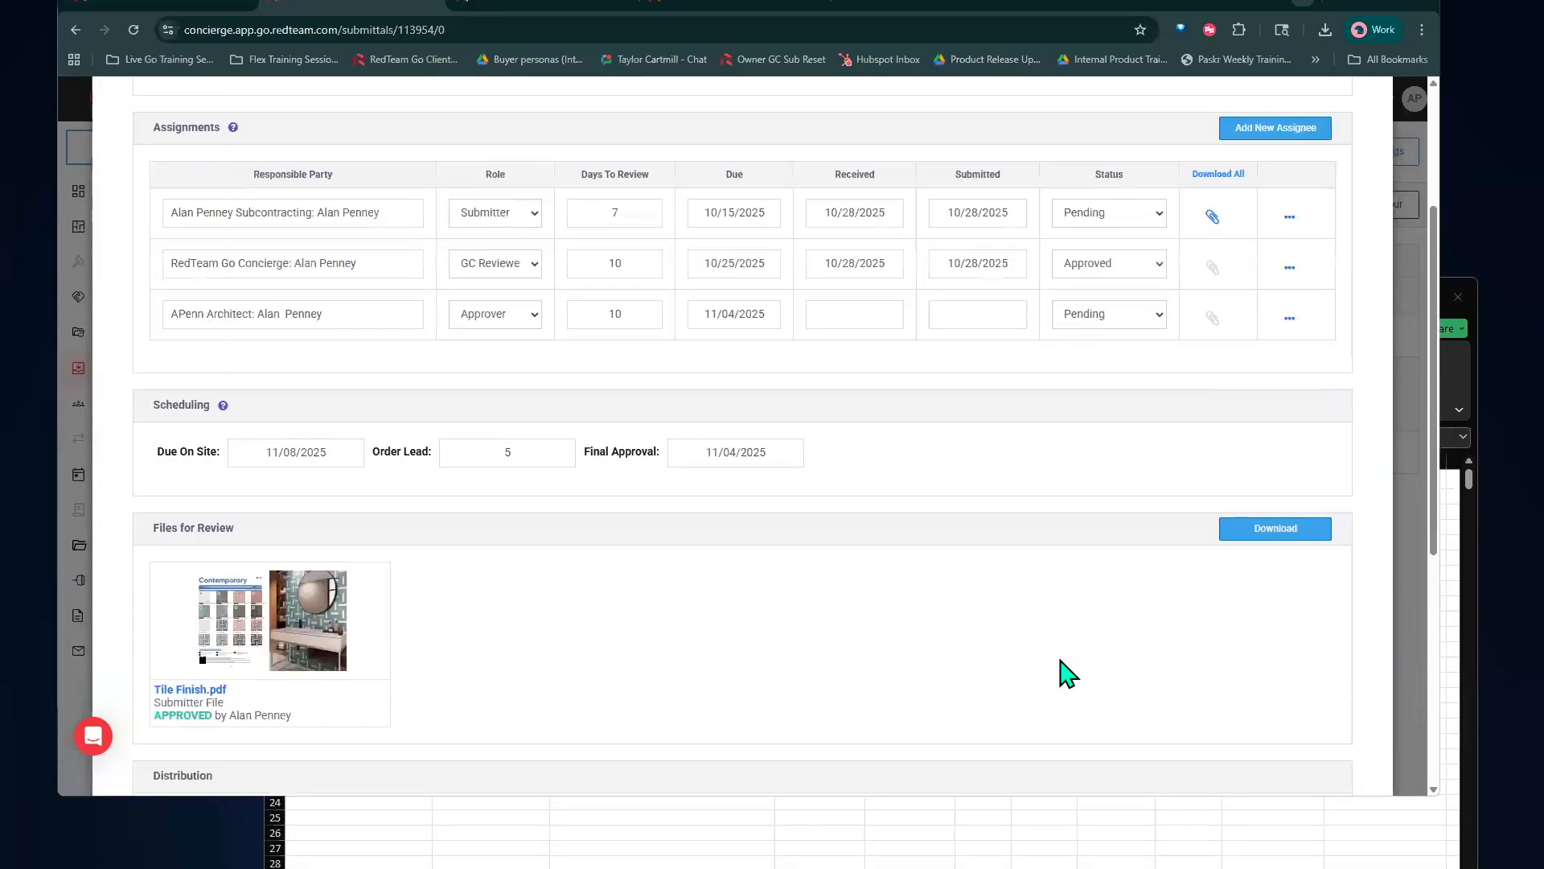
scroll(1065, 673, "down", 2)
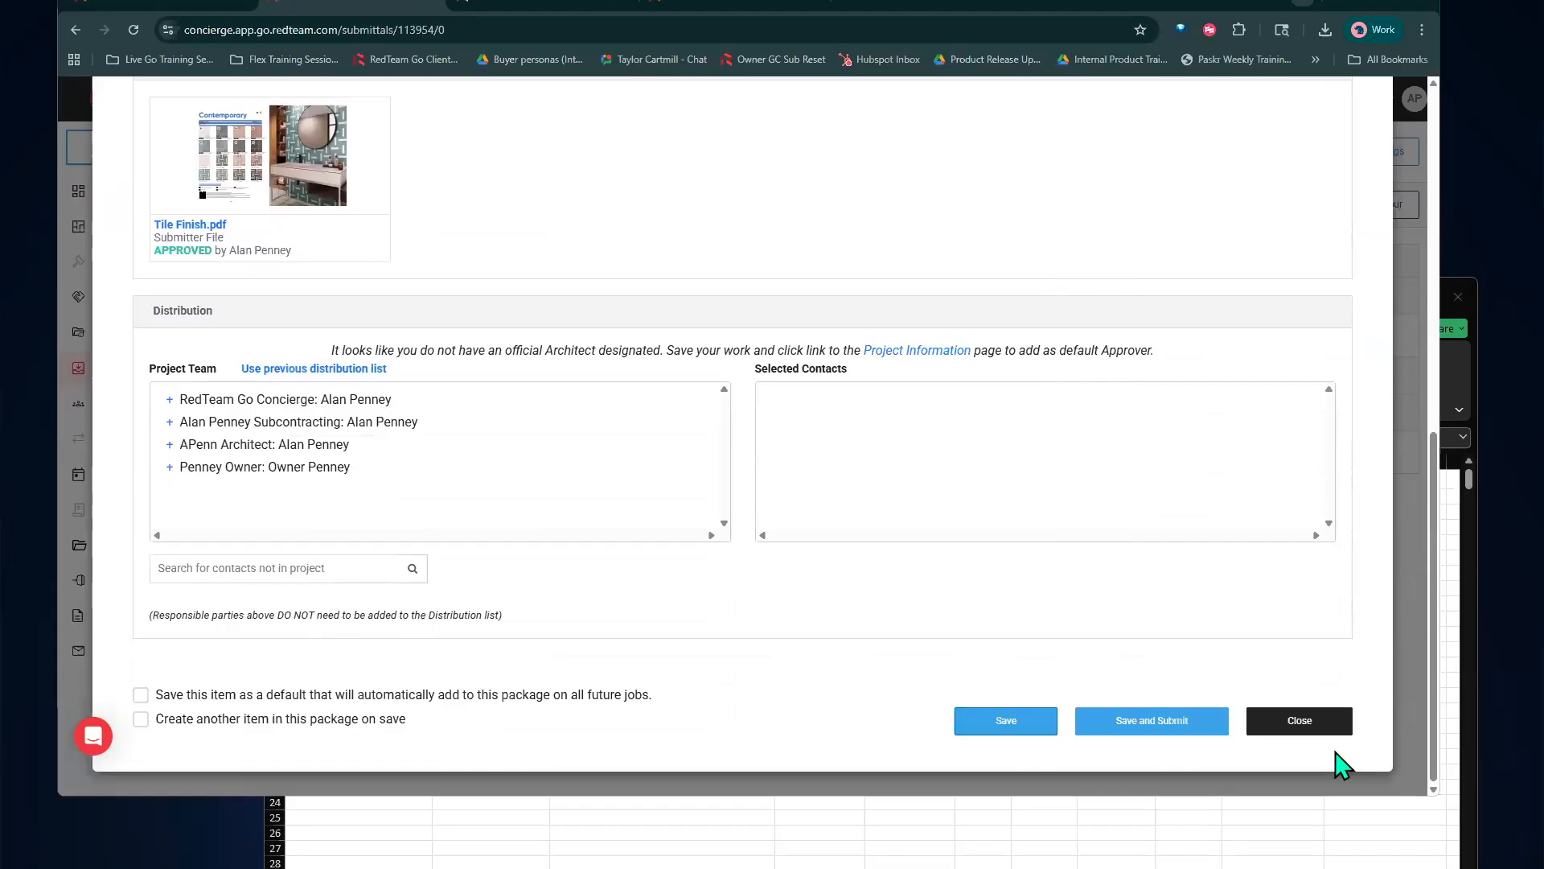
left_click(1148, 725)
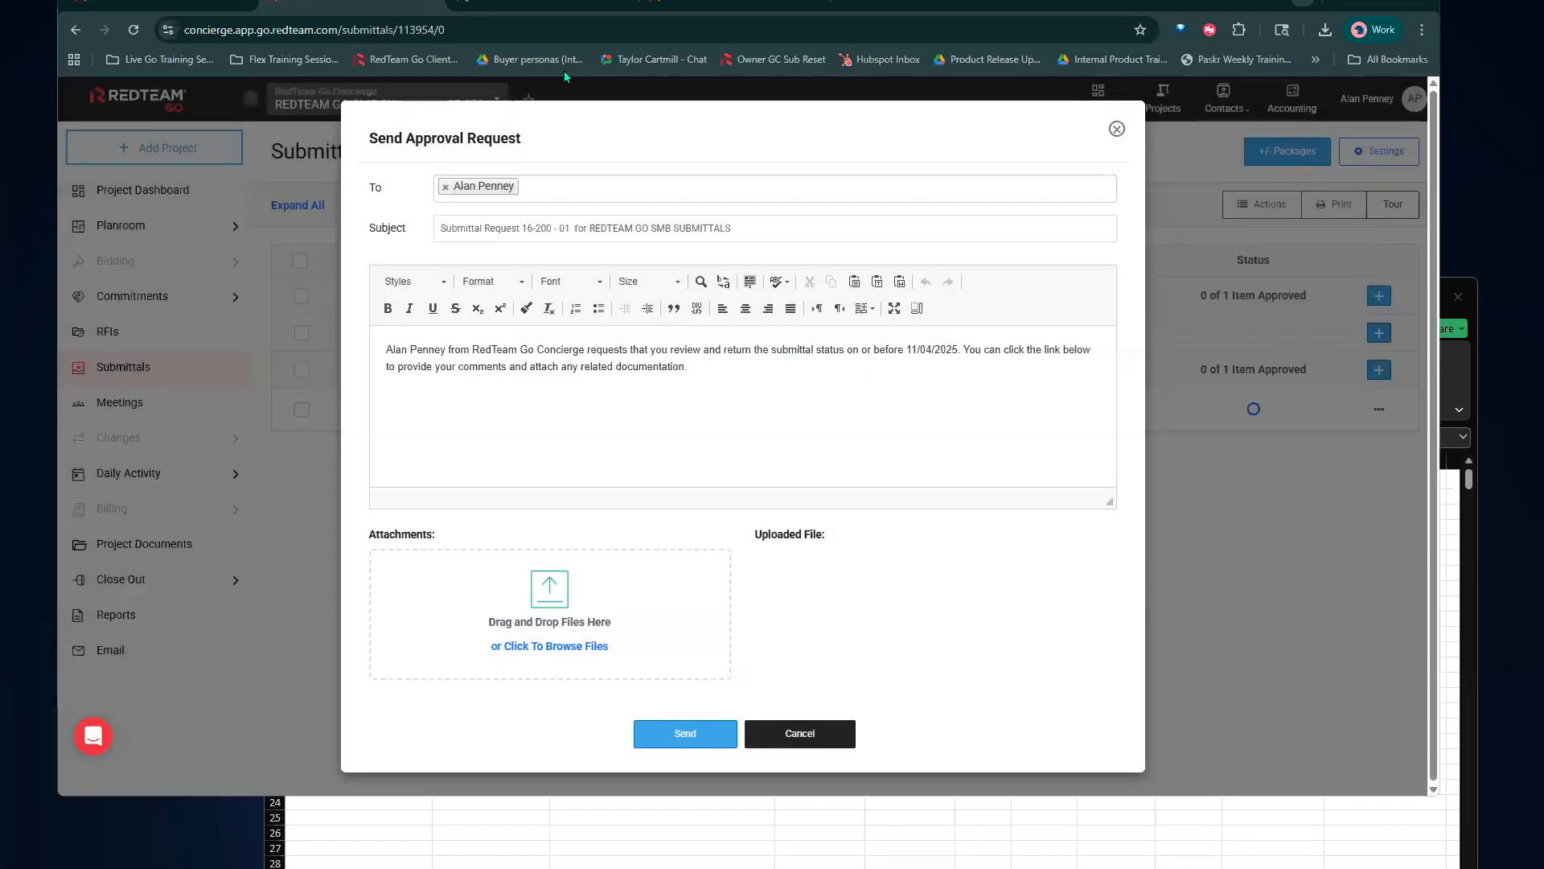
left_click(686, 733)
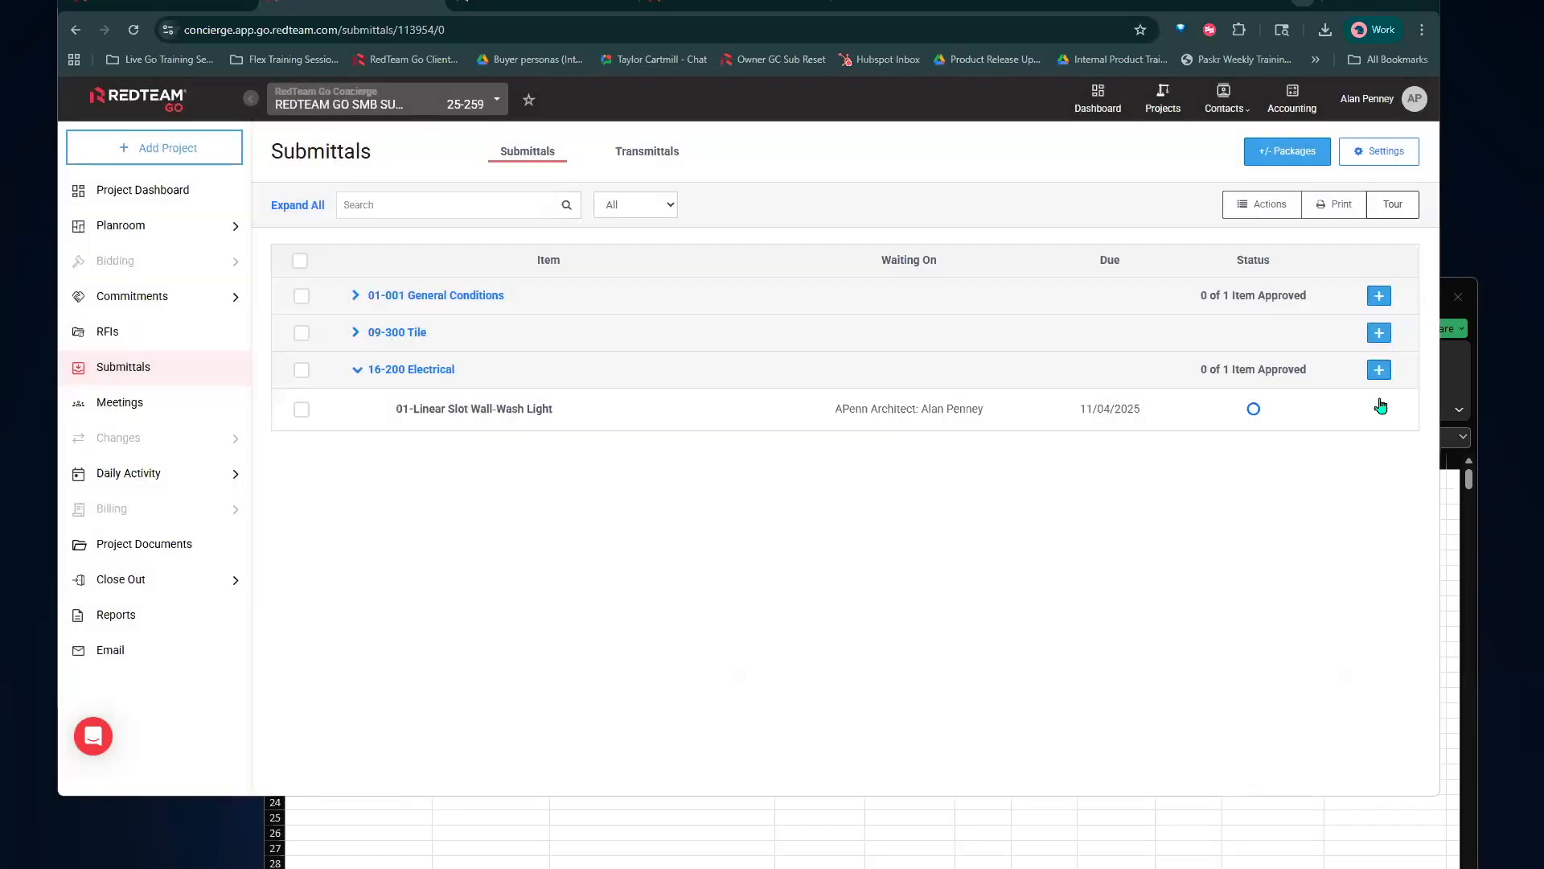
Open the approver's response page for the Linear Slot Wall-Wash Light item and look over the marked-up tile document
left_click(1379, 411)
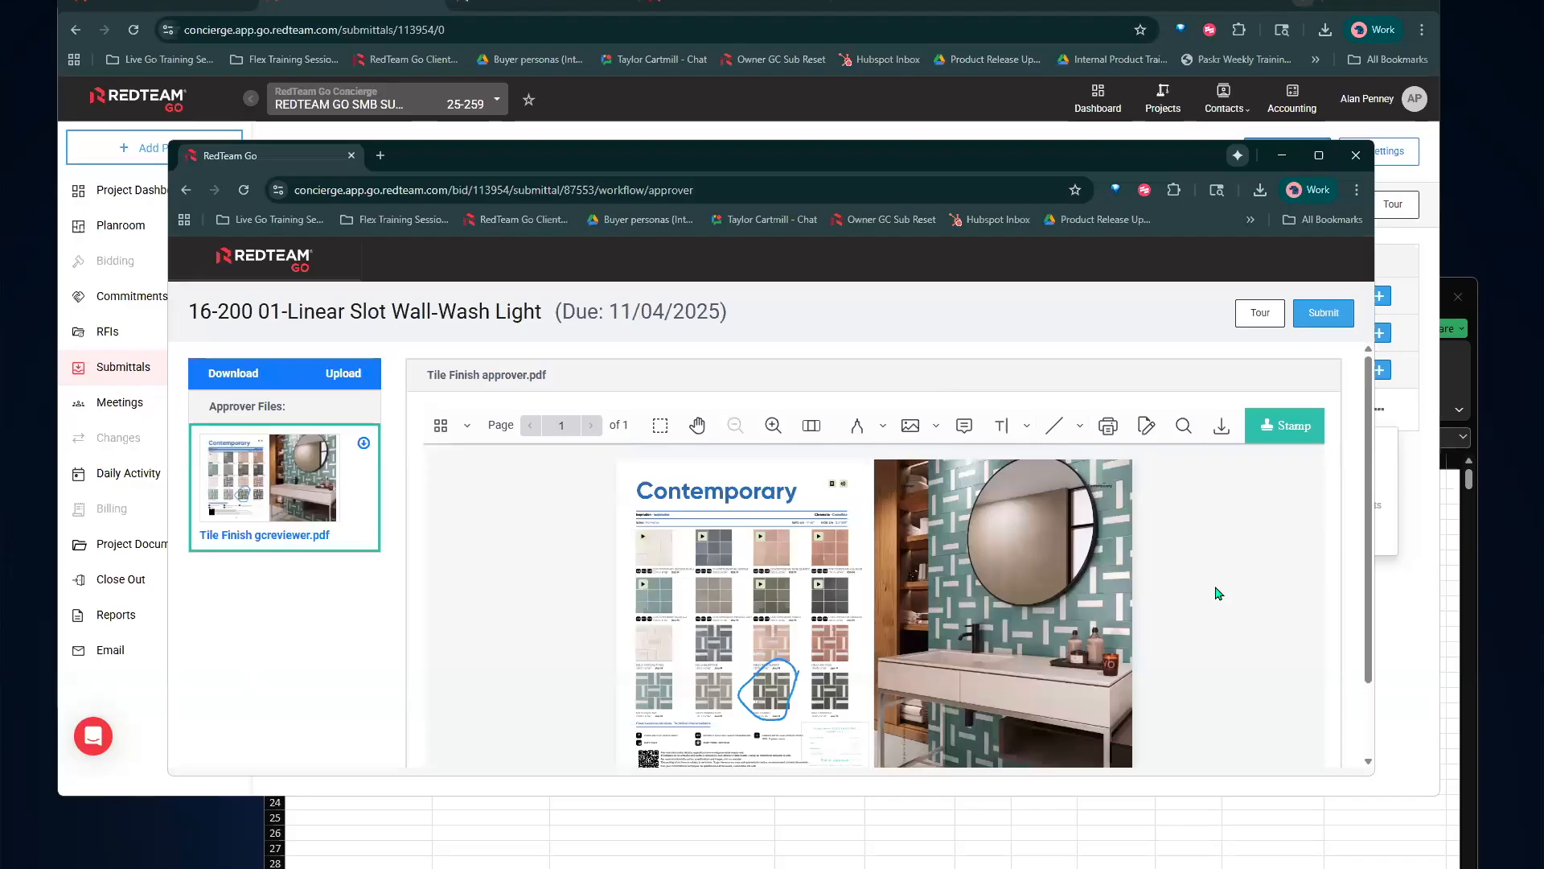
scroll(1218, 594, "down", 2)
scroll(1218, 593, "up", 2)
scroll(1218, 593, "down", 1)
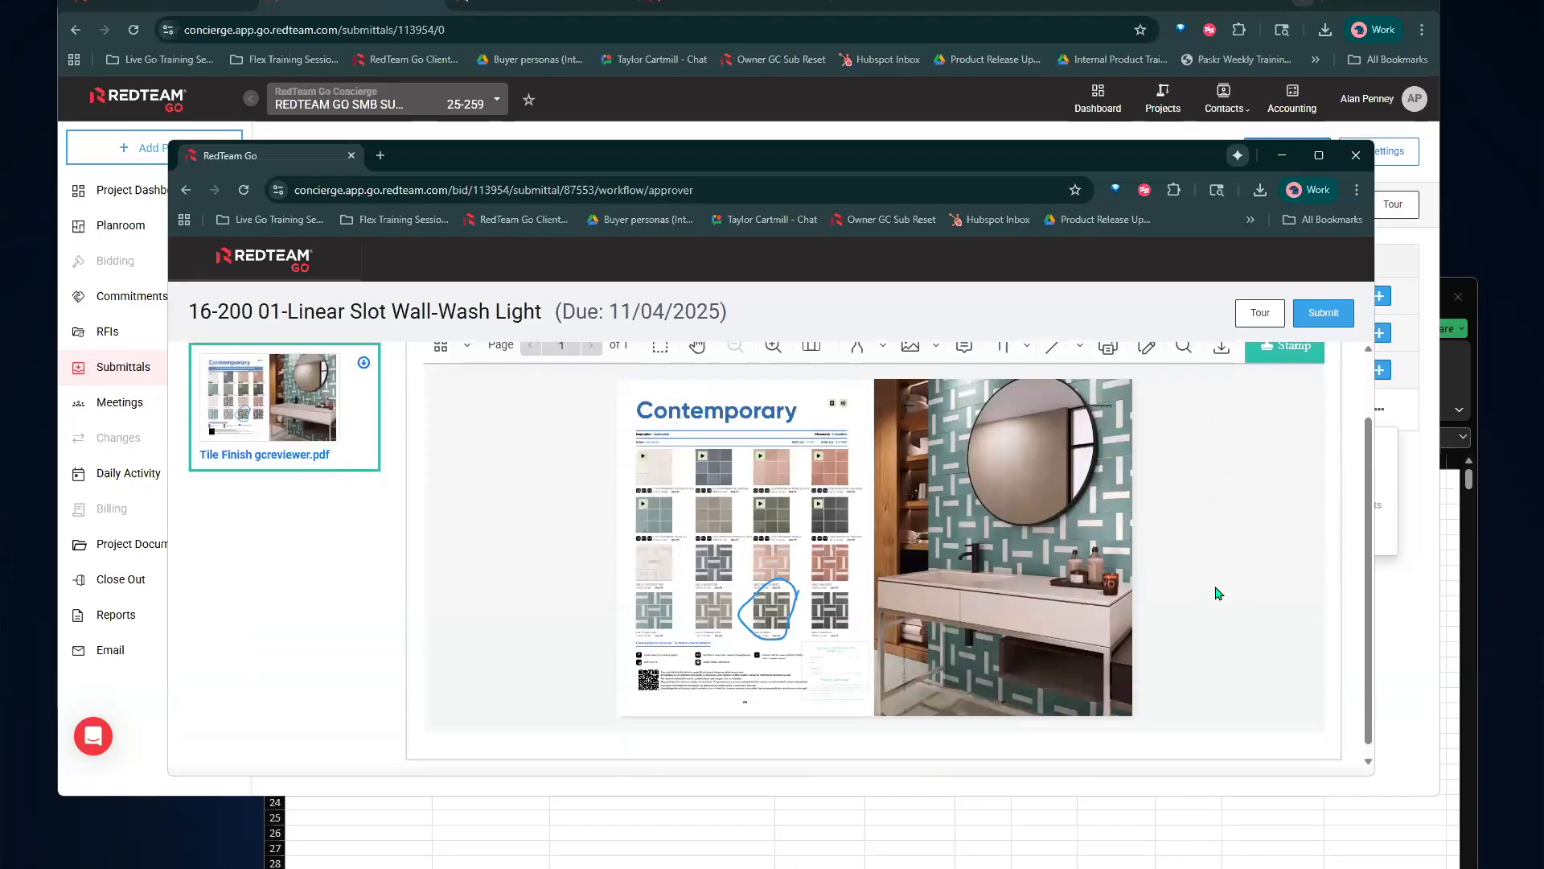
scroll(1219, 593, "down", 1)
scroll(1218, 593, "up", 1)
Create the approver's review stamp in red with status Approved, preview it, and apply it to the tile document
left_click(1285, 425)
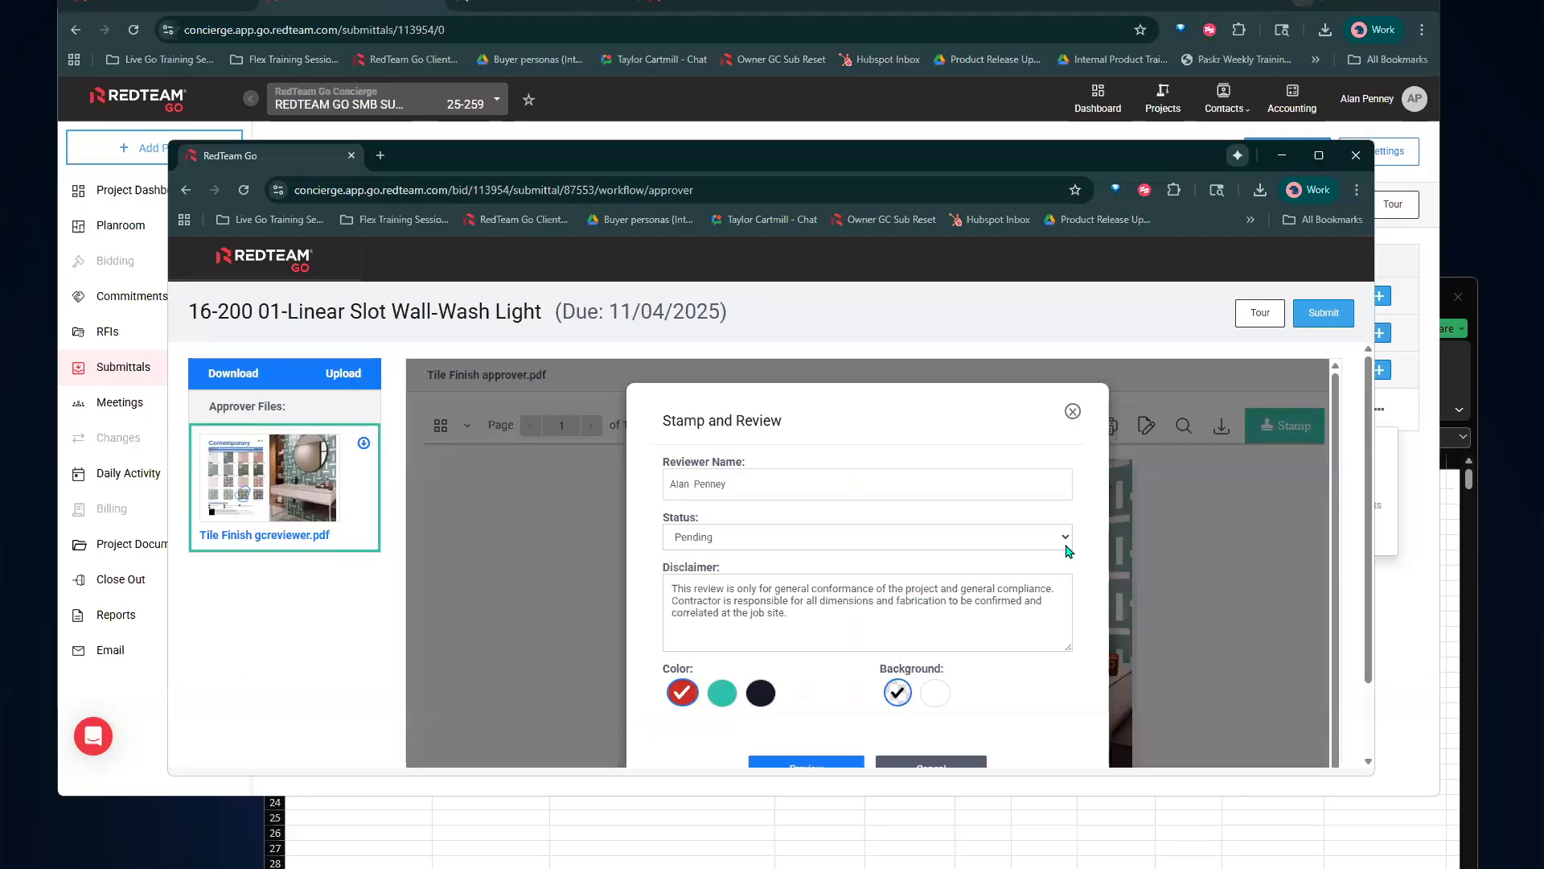
left_click(1069, 551)
left_click(949, 582)
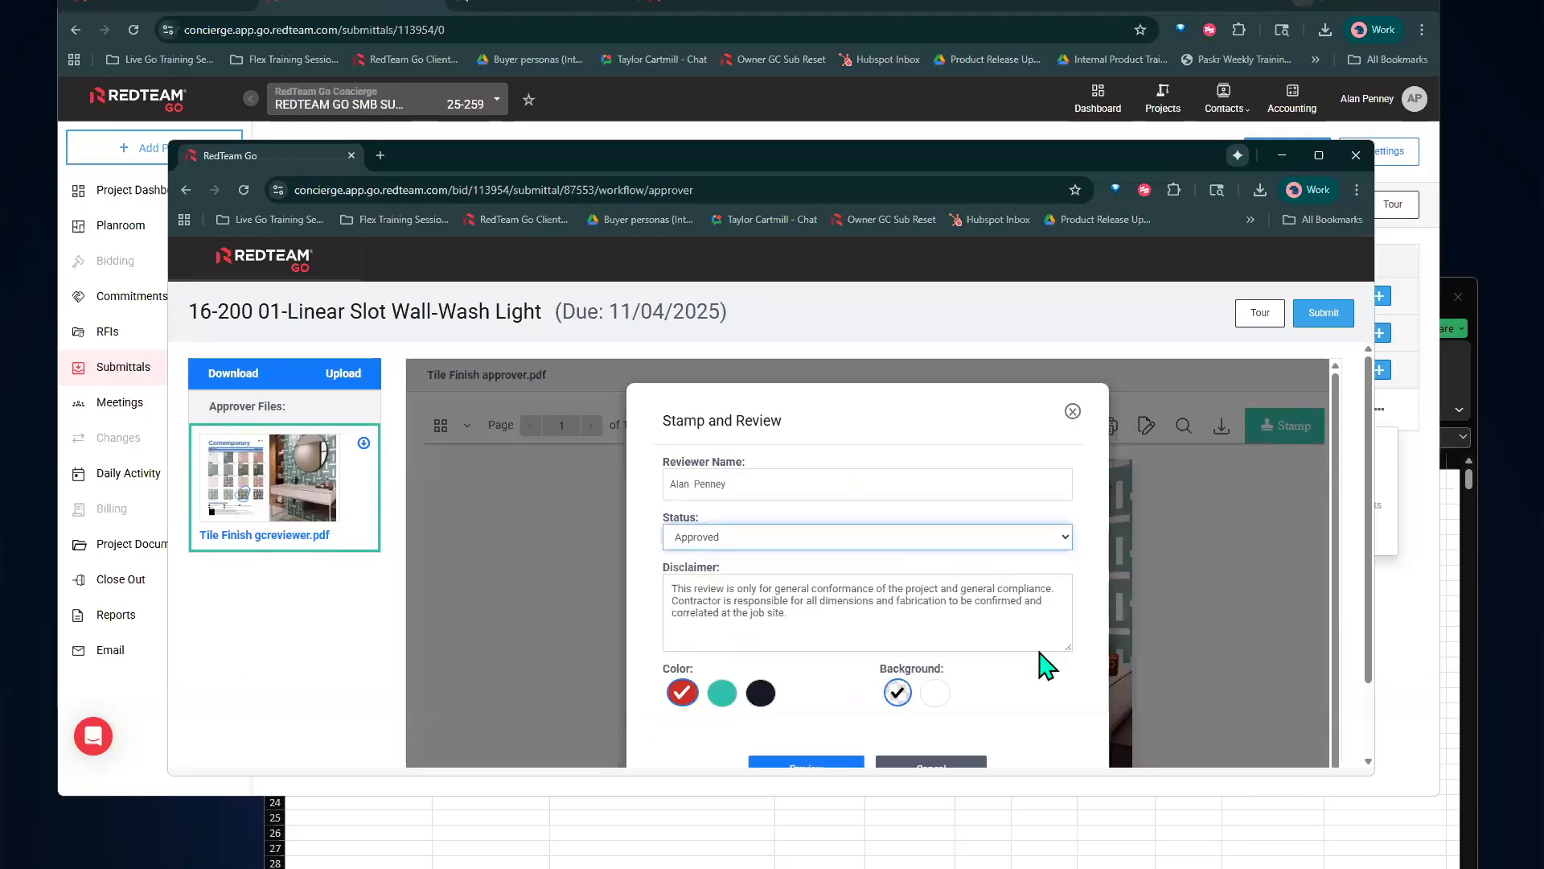
scroll(1029, 659, "down", 1)
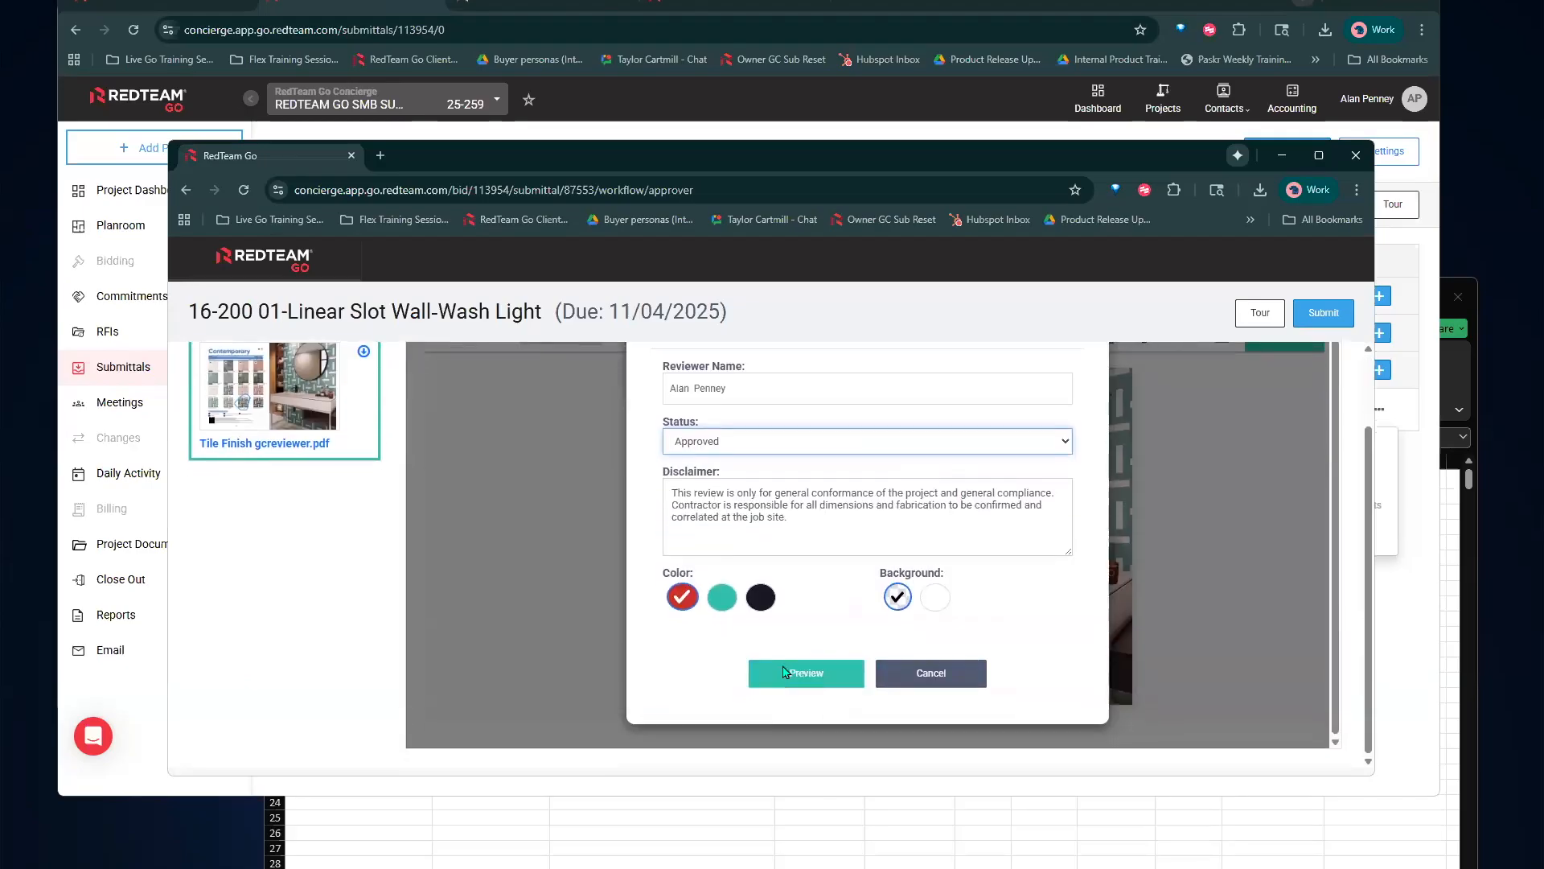
left_click(784, 672)
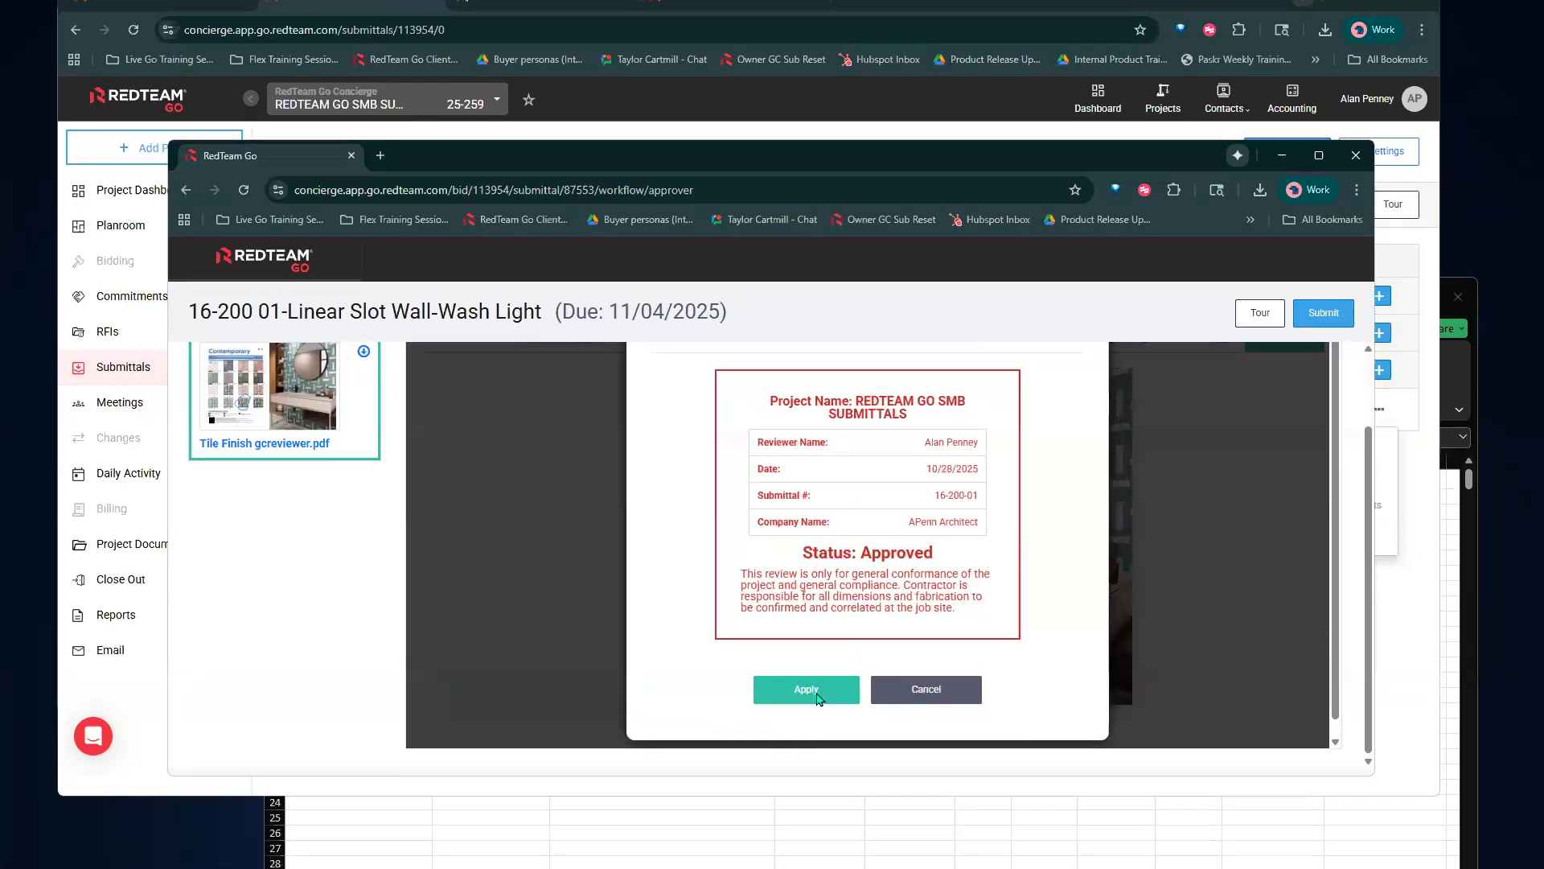
left_click(816, 696)
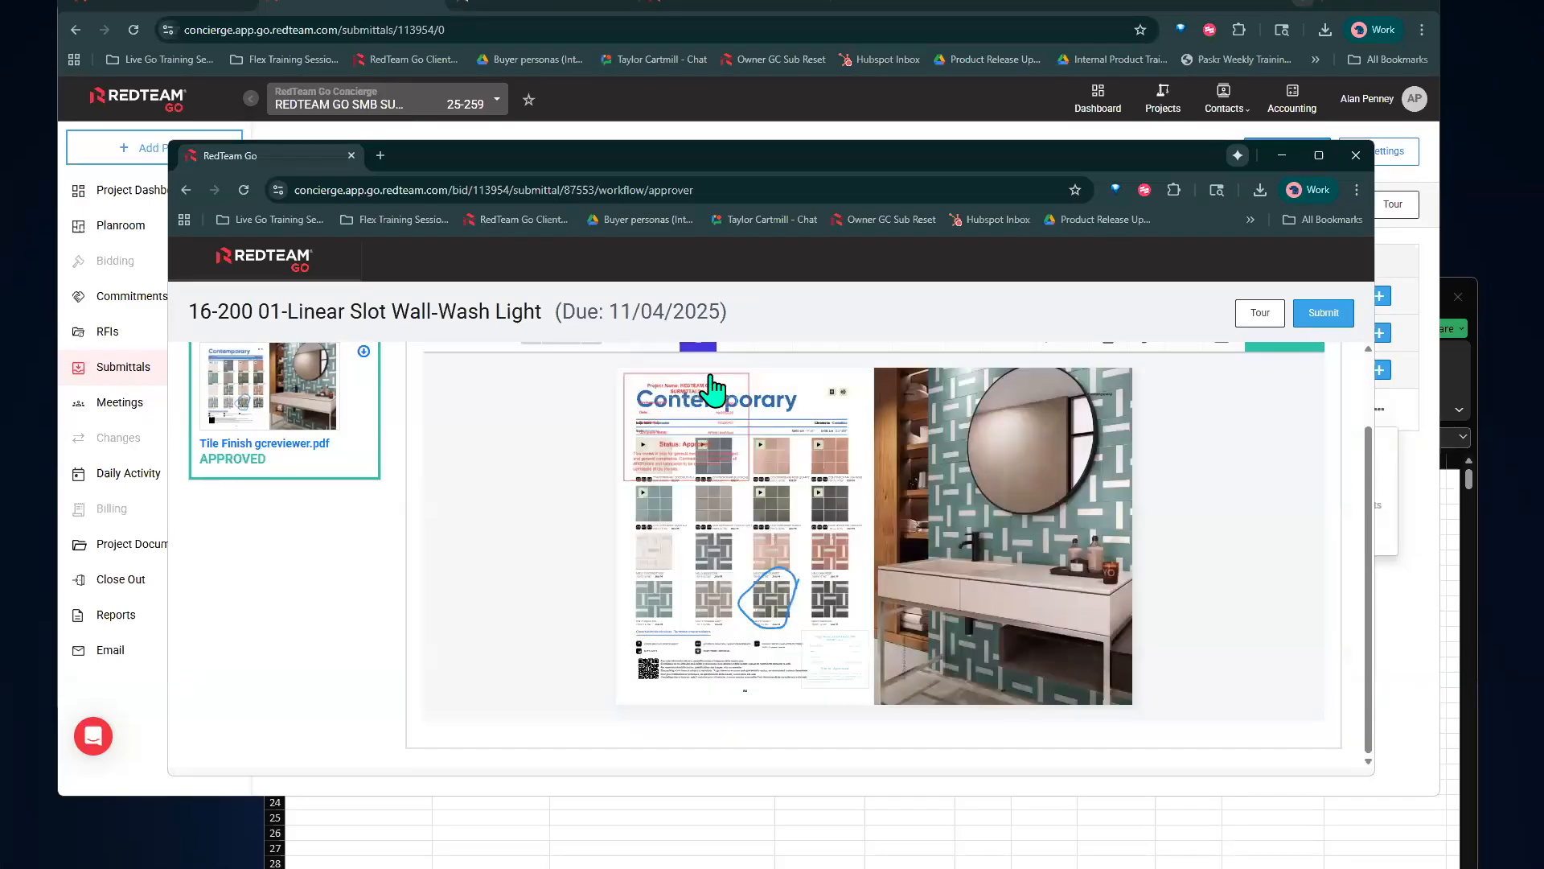
Select the red approval stamp and shrink it in the upper-left corner of the tile page
left_click(750, 472)
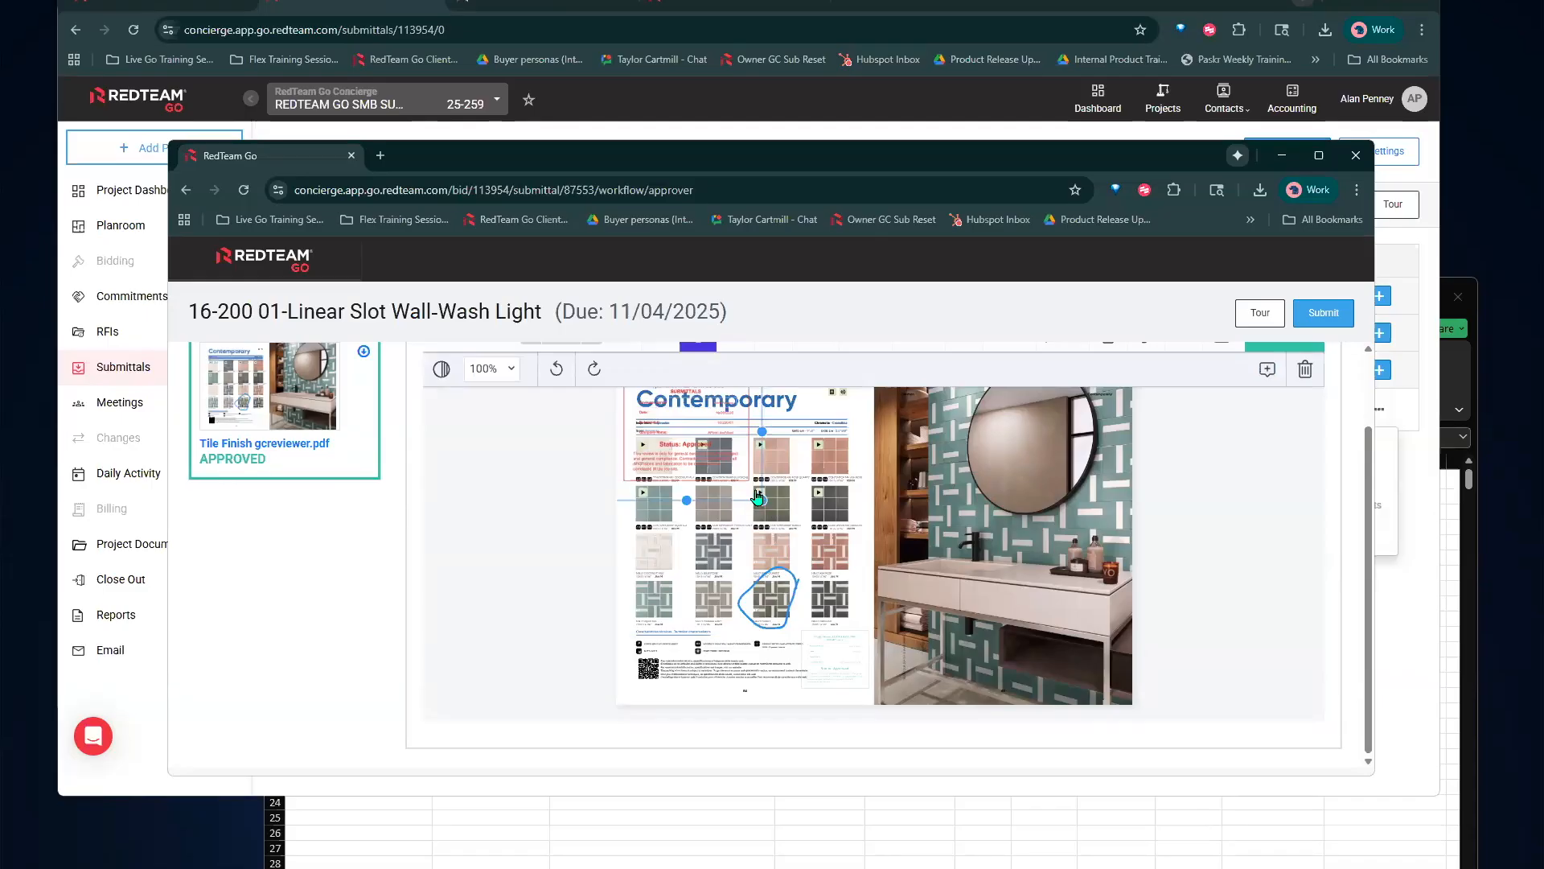
left_click_drag(763, 499, 687, 432)
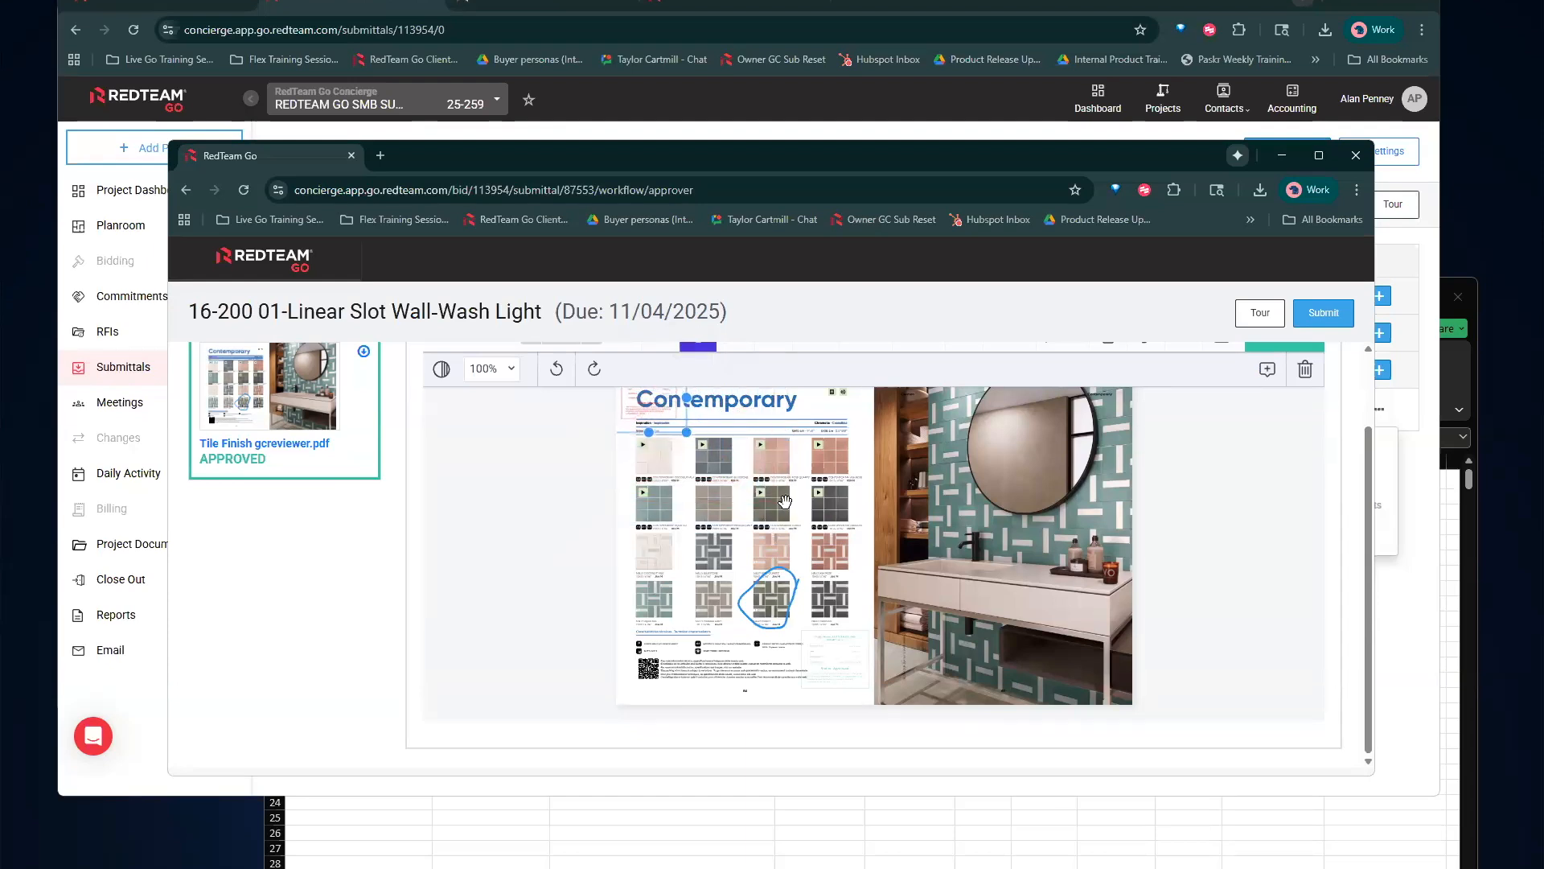
scroll(684, 529, "up", 2)
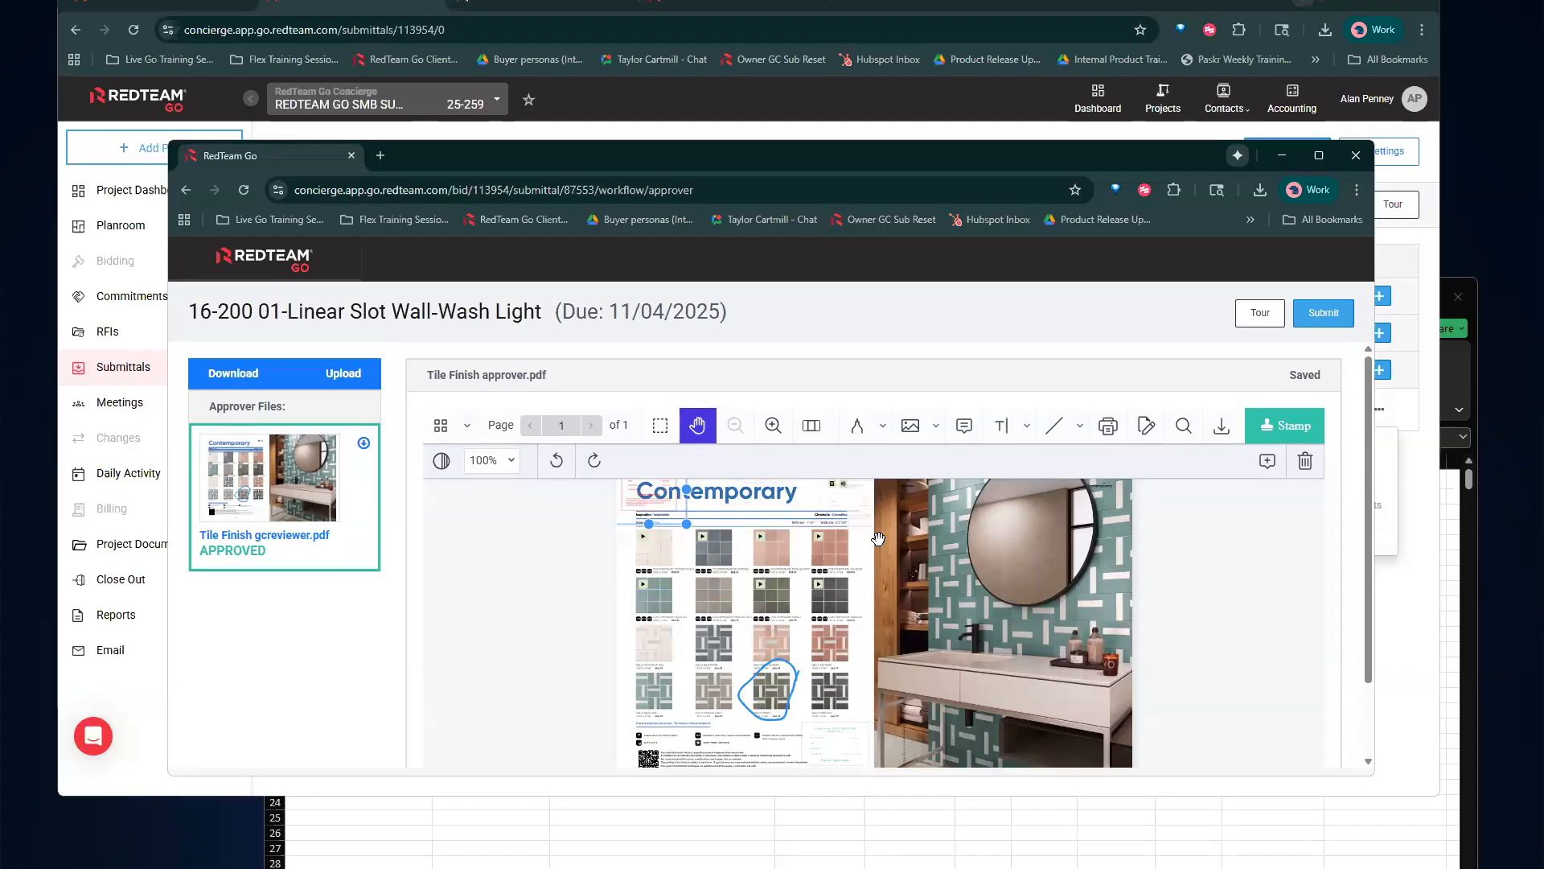
Try to nudge the red approval stamp slightly lower in the upper-left area of the tile page
left_click_drag(670, 527, 865, 547)
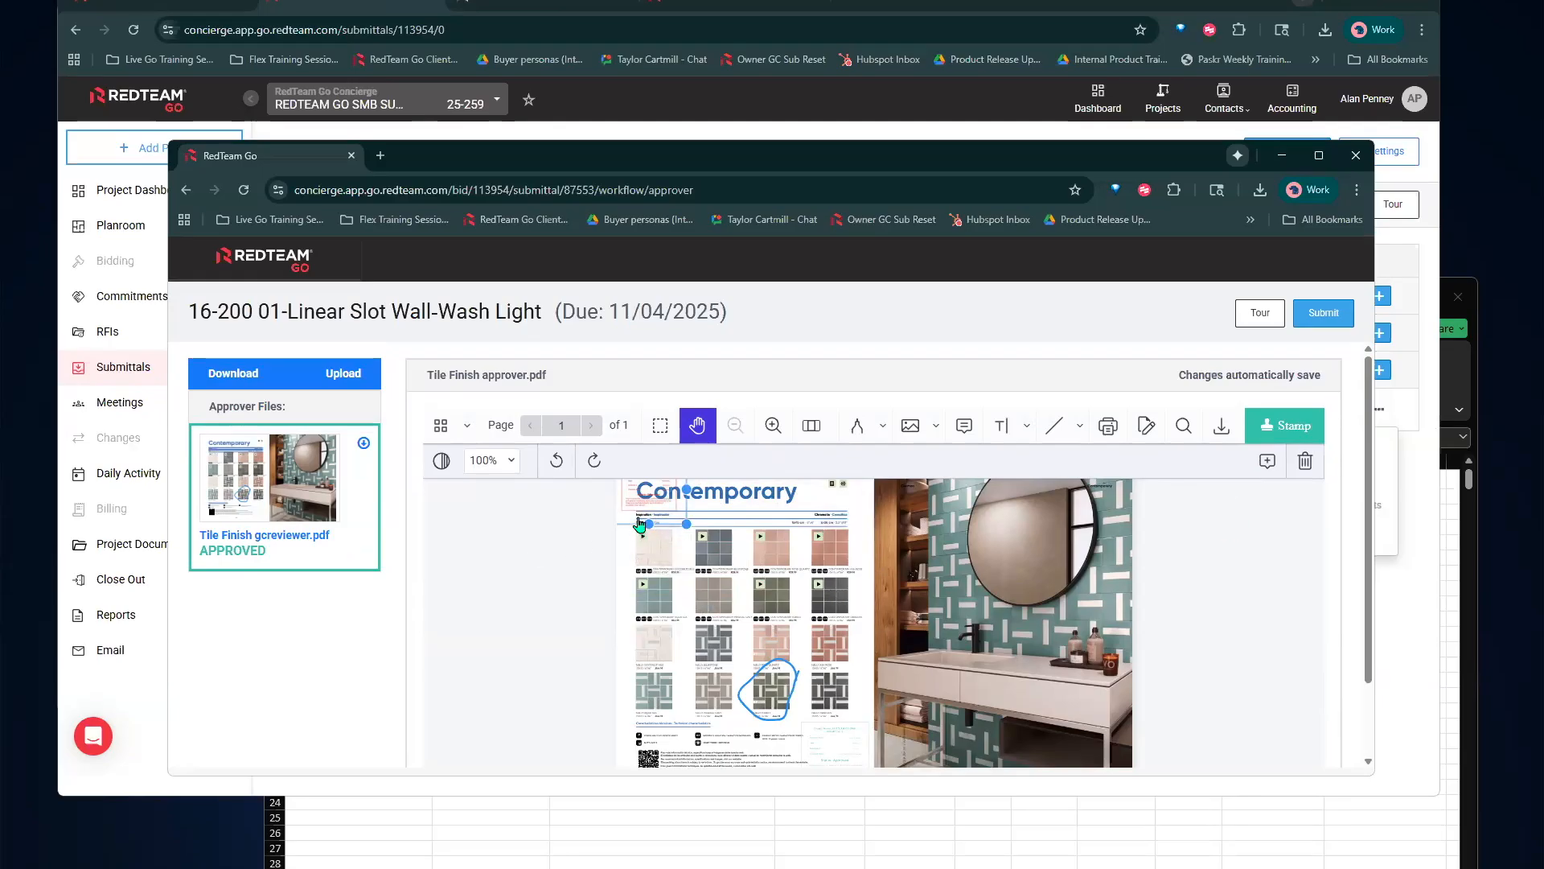
left_click_drag(641, 492, 640, 568)
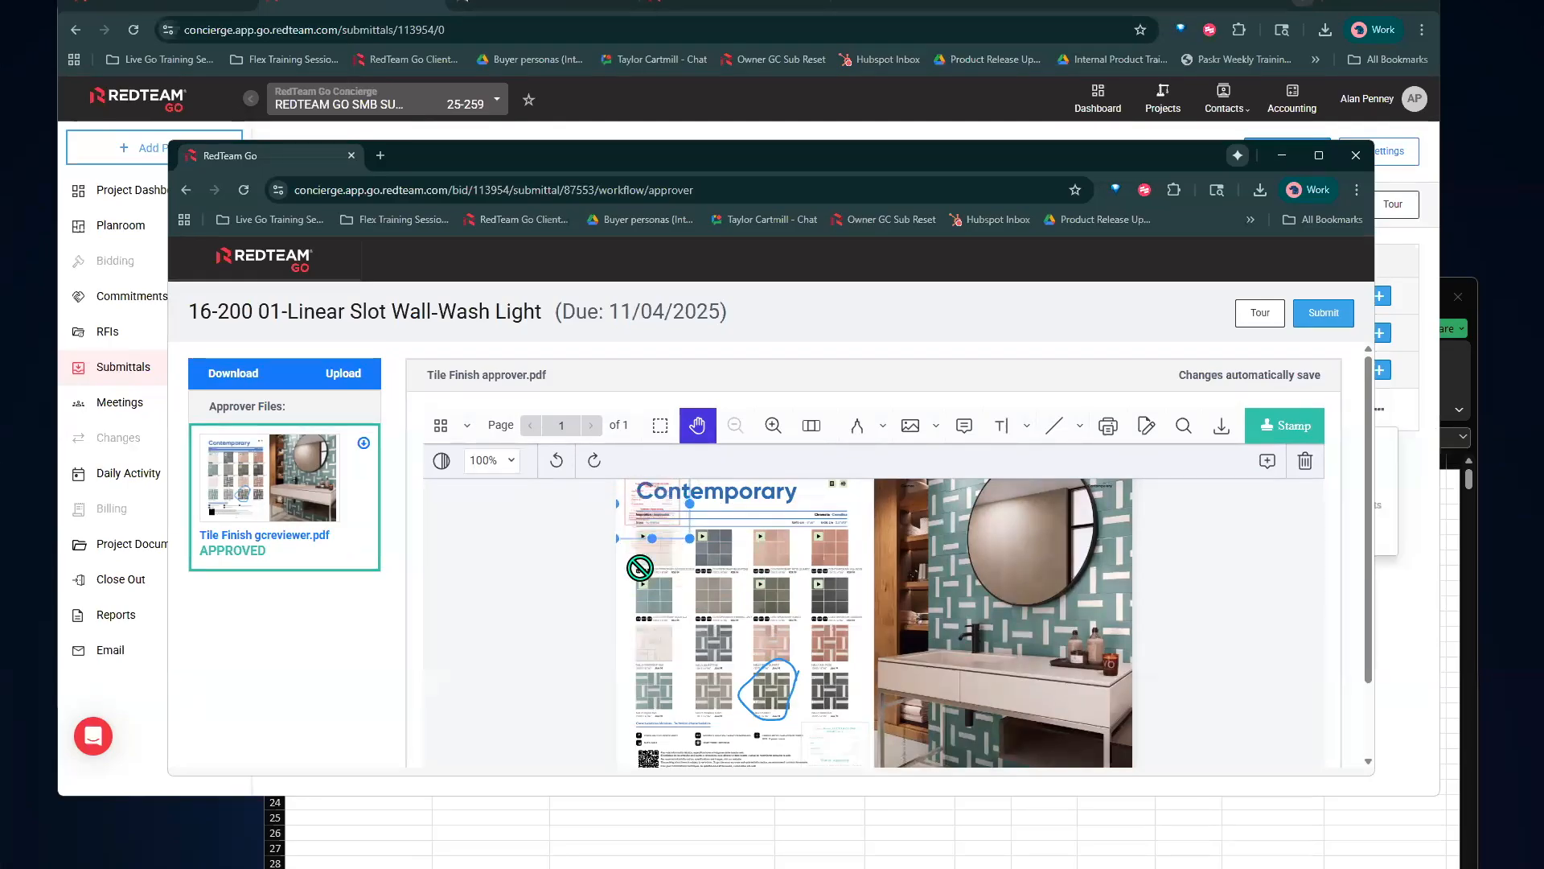
left_click_drag(633, 499, 646, 580)
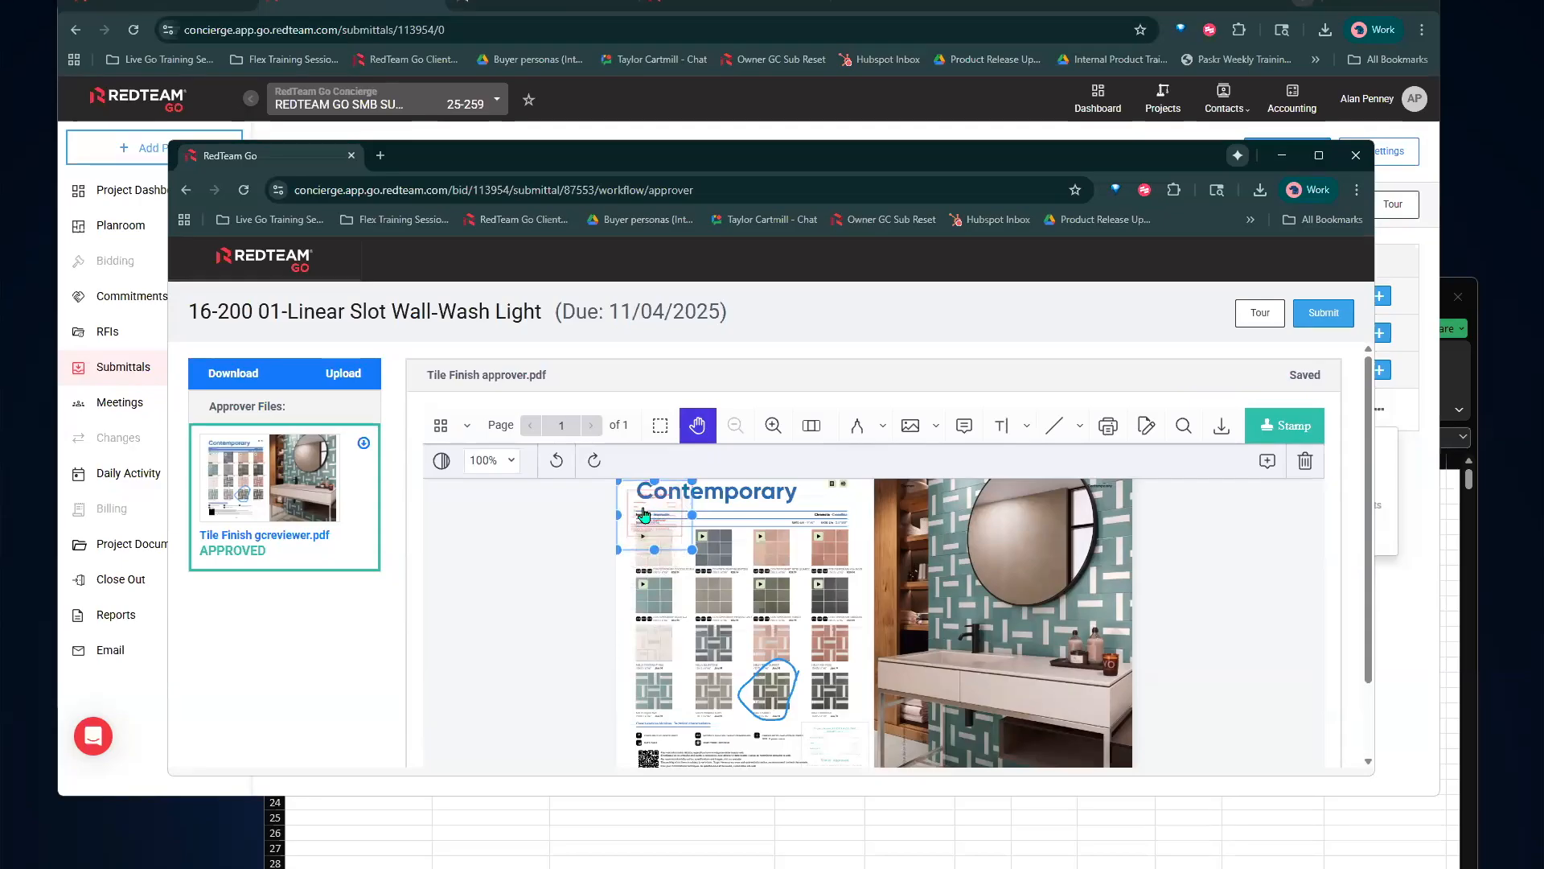
left_click_drag(660, 519, 703, 484)
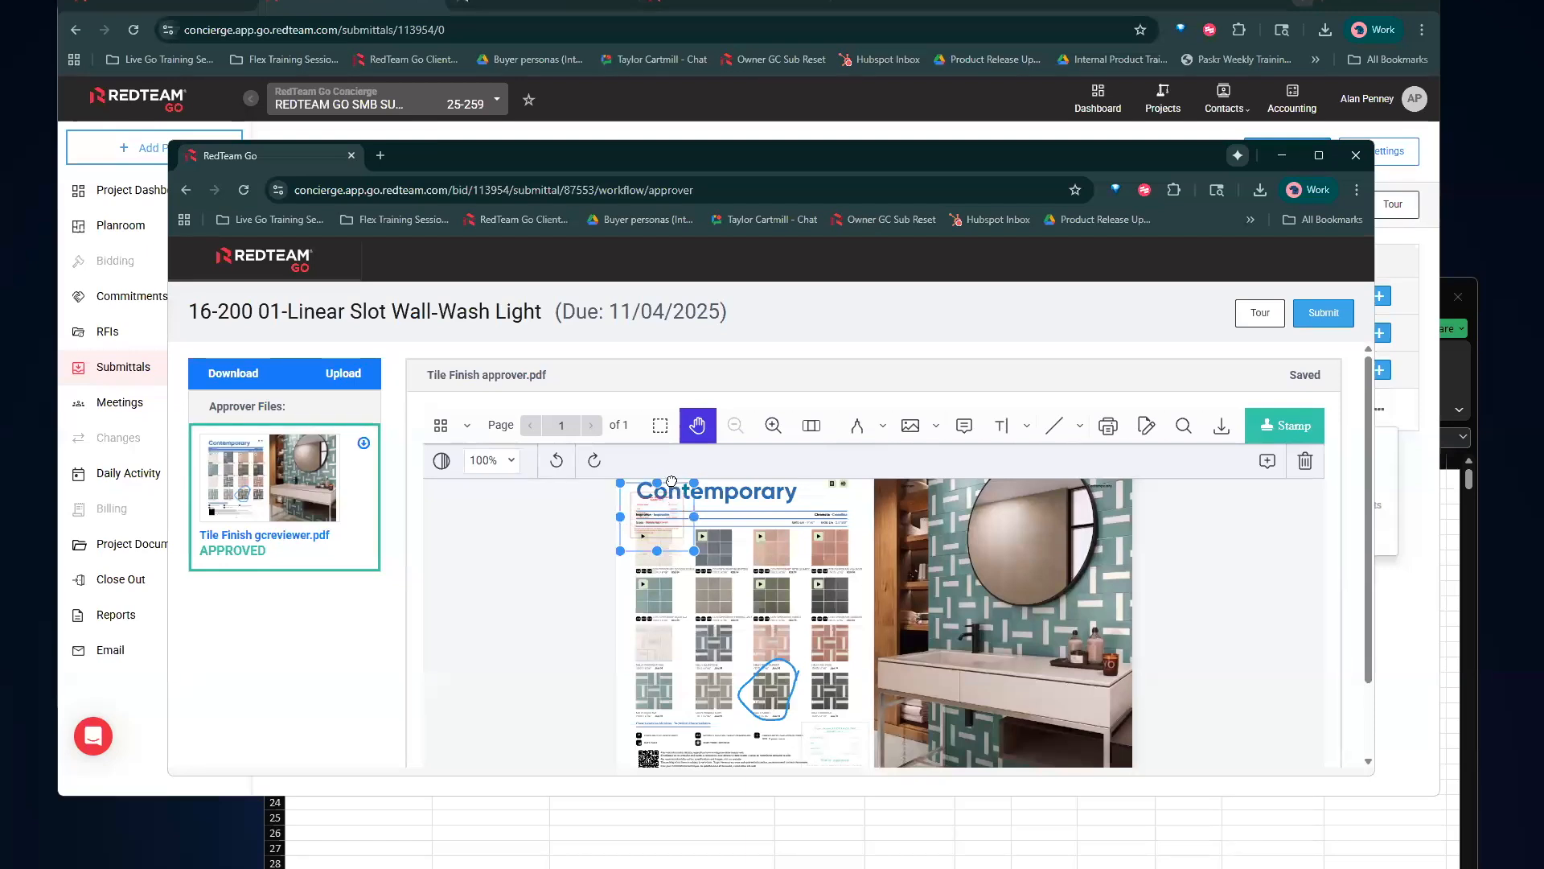
left_click(675, 558)
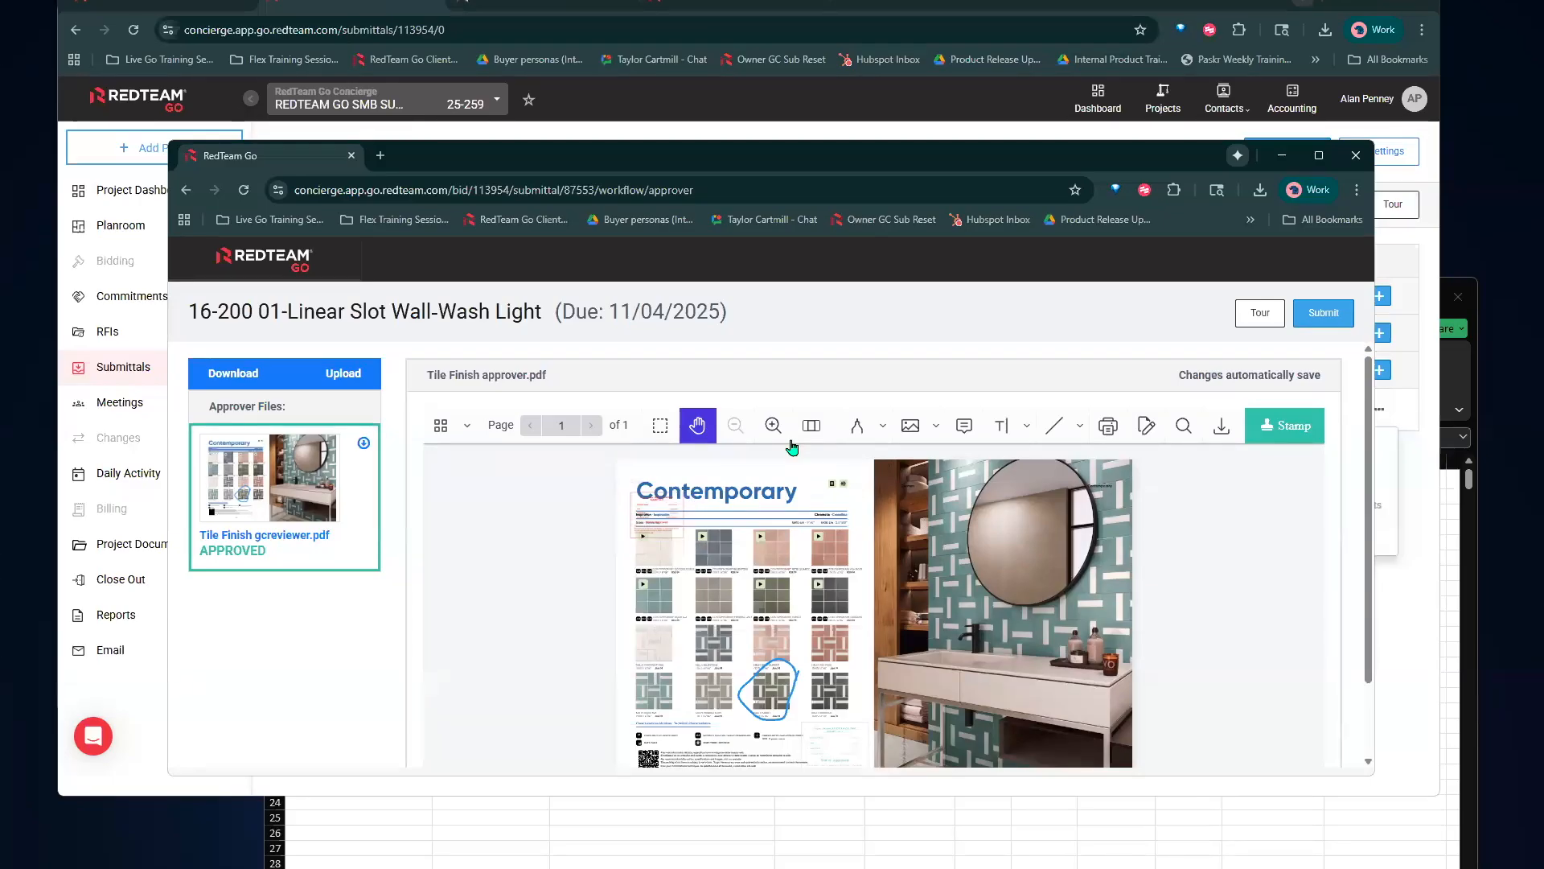
double_click(763, 491)
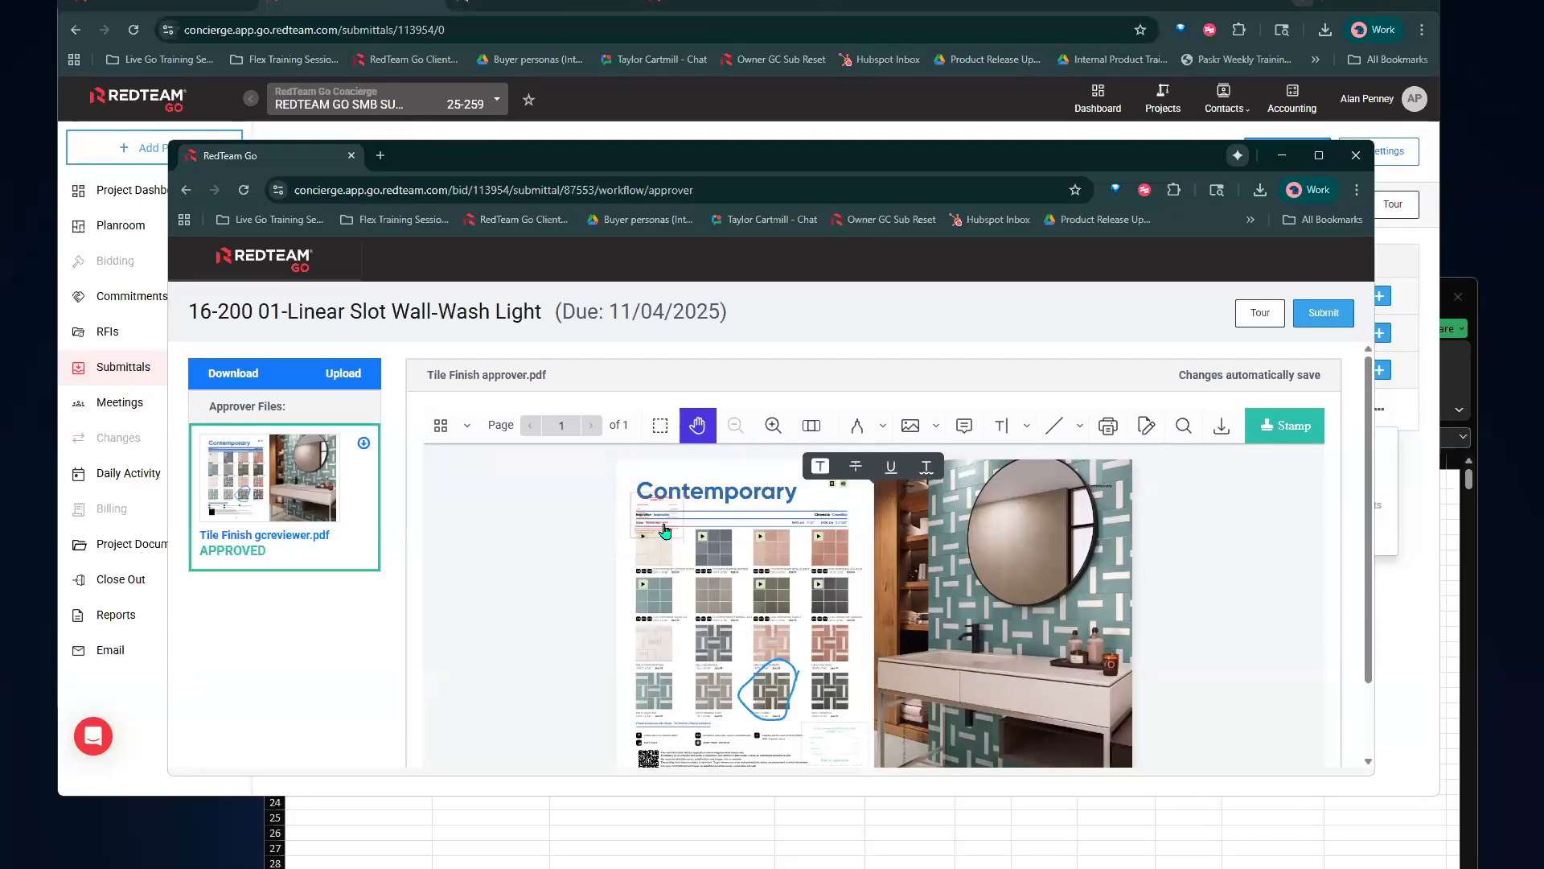
Move the red approval stamp to the lower-left corner of the tile page, below the tile swatches, and check its placement
left_click(664, 528)
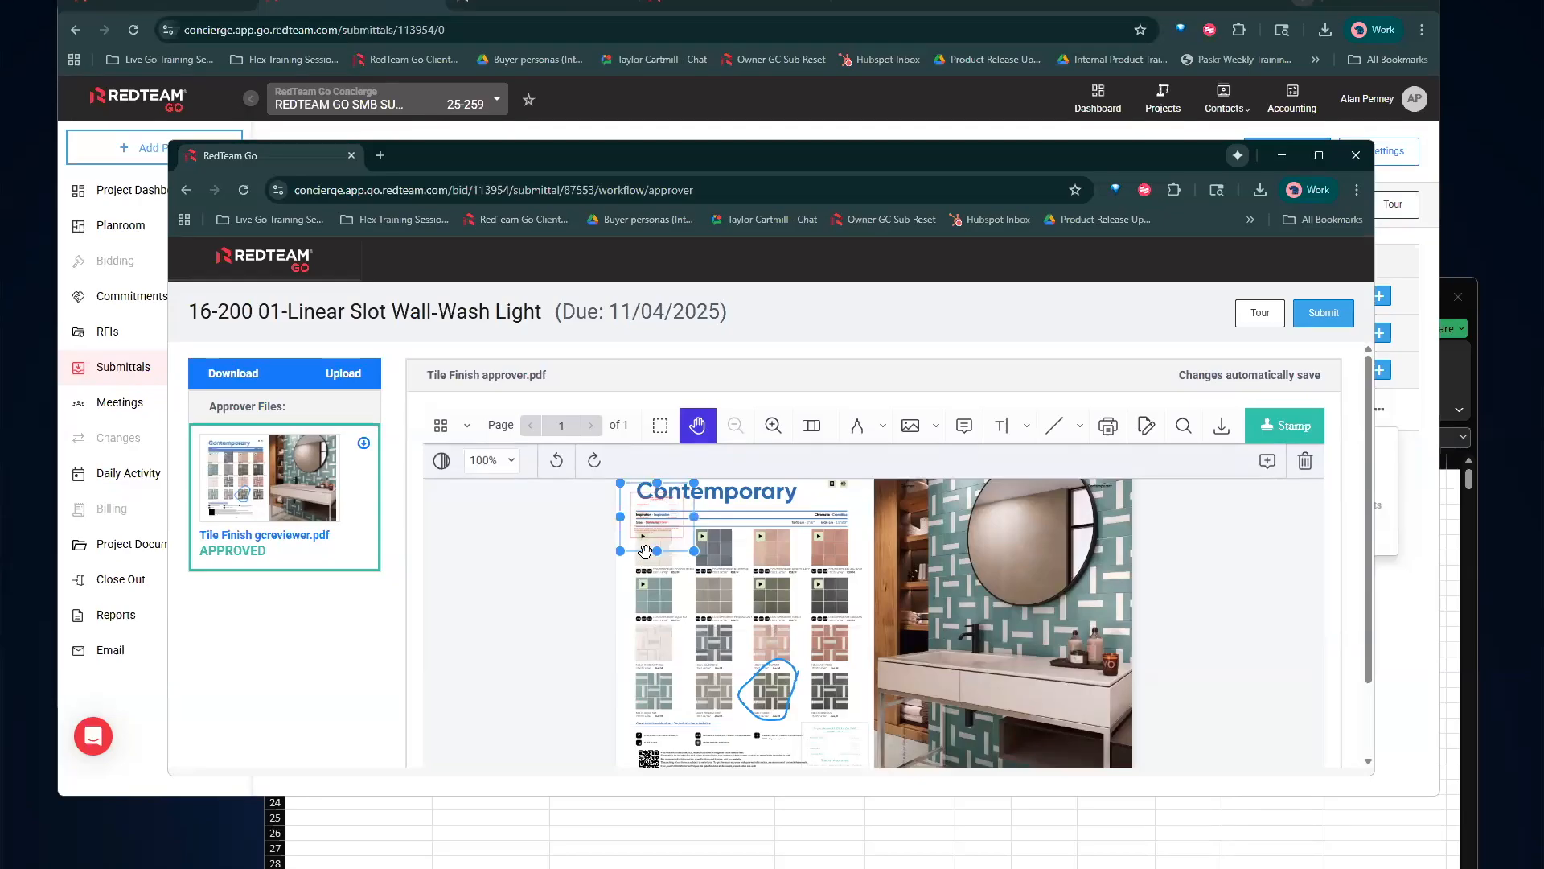
left_click(626, 624)
left_click(647, 512)
mouse_move(647, 512)
left_mouse_down()
mouse_move(624, 576)
mouse_move(645, 720)
left_mouse_up()
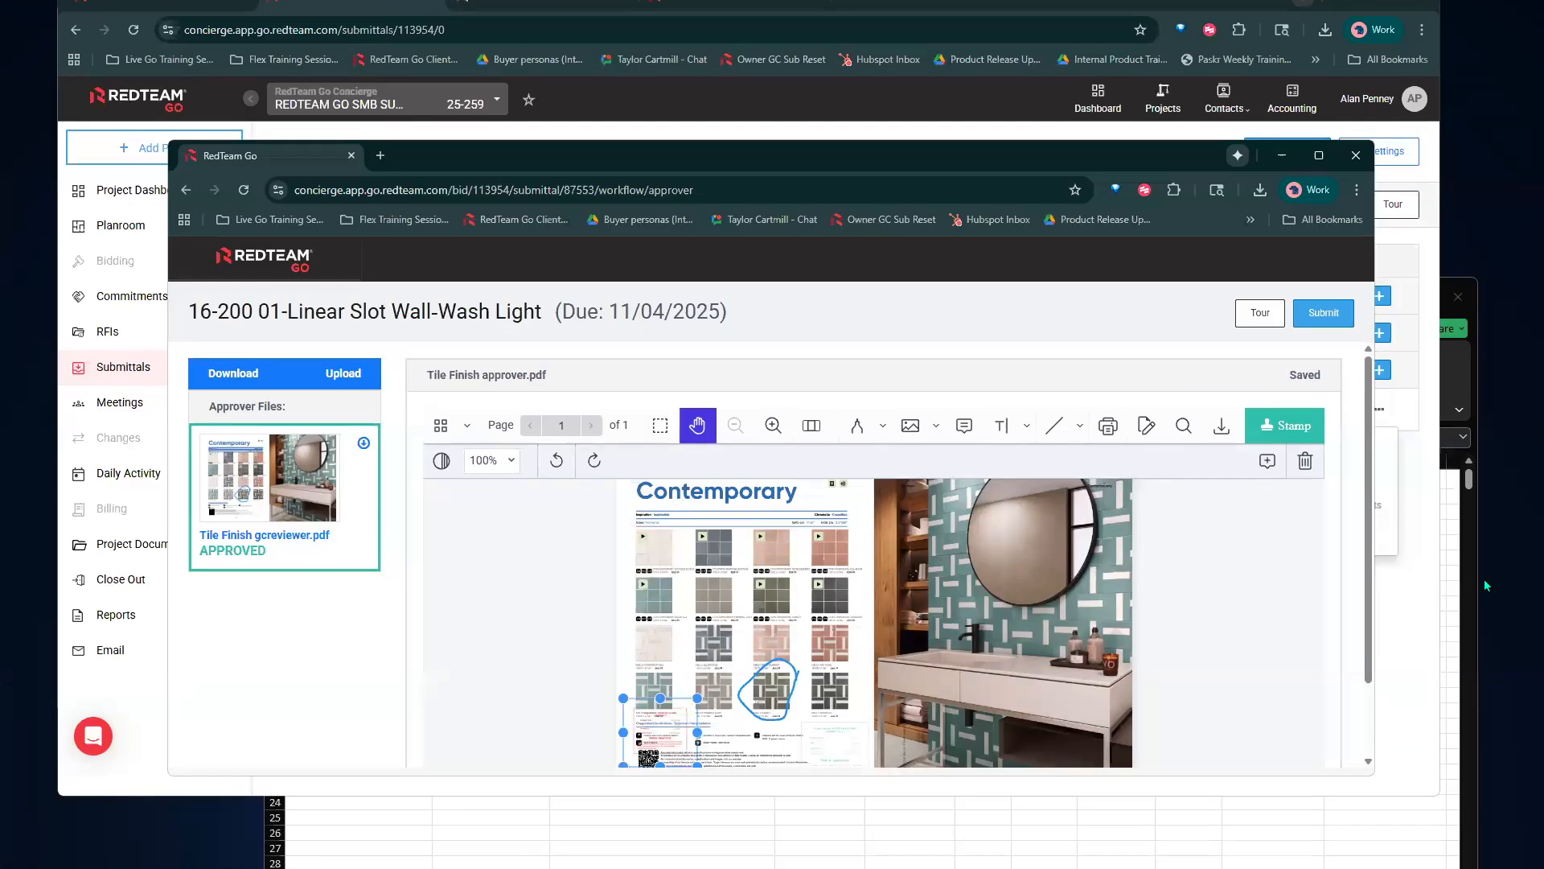
scroll(1270, 482, "down", 2)
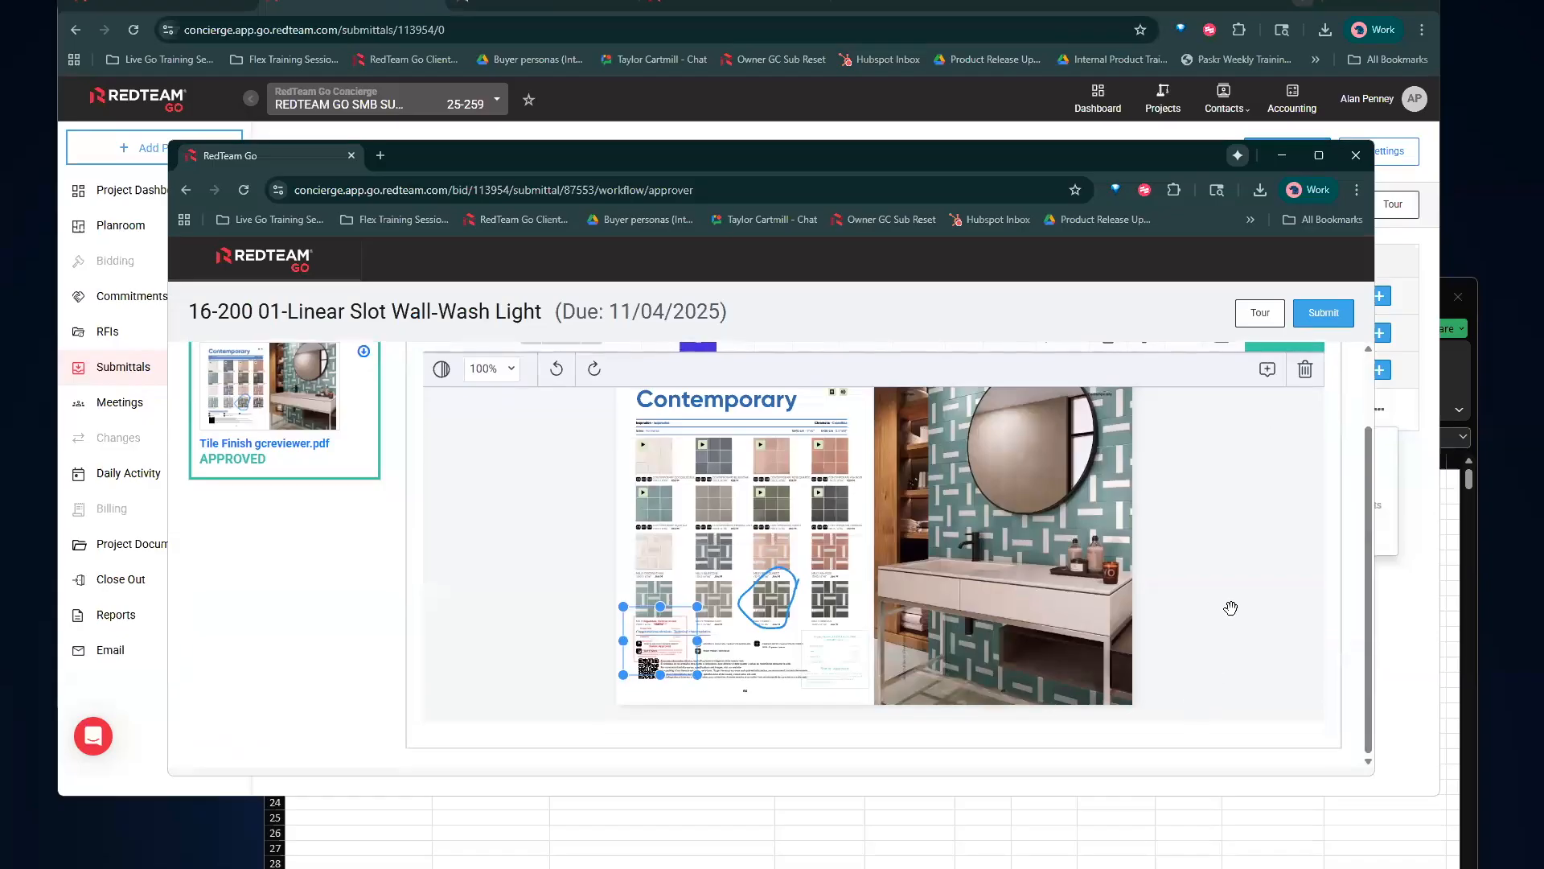
scroll(1254, 598, "up", 2)
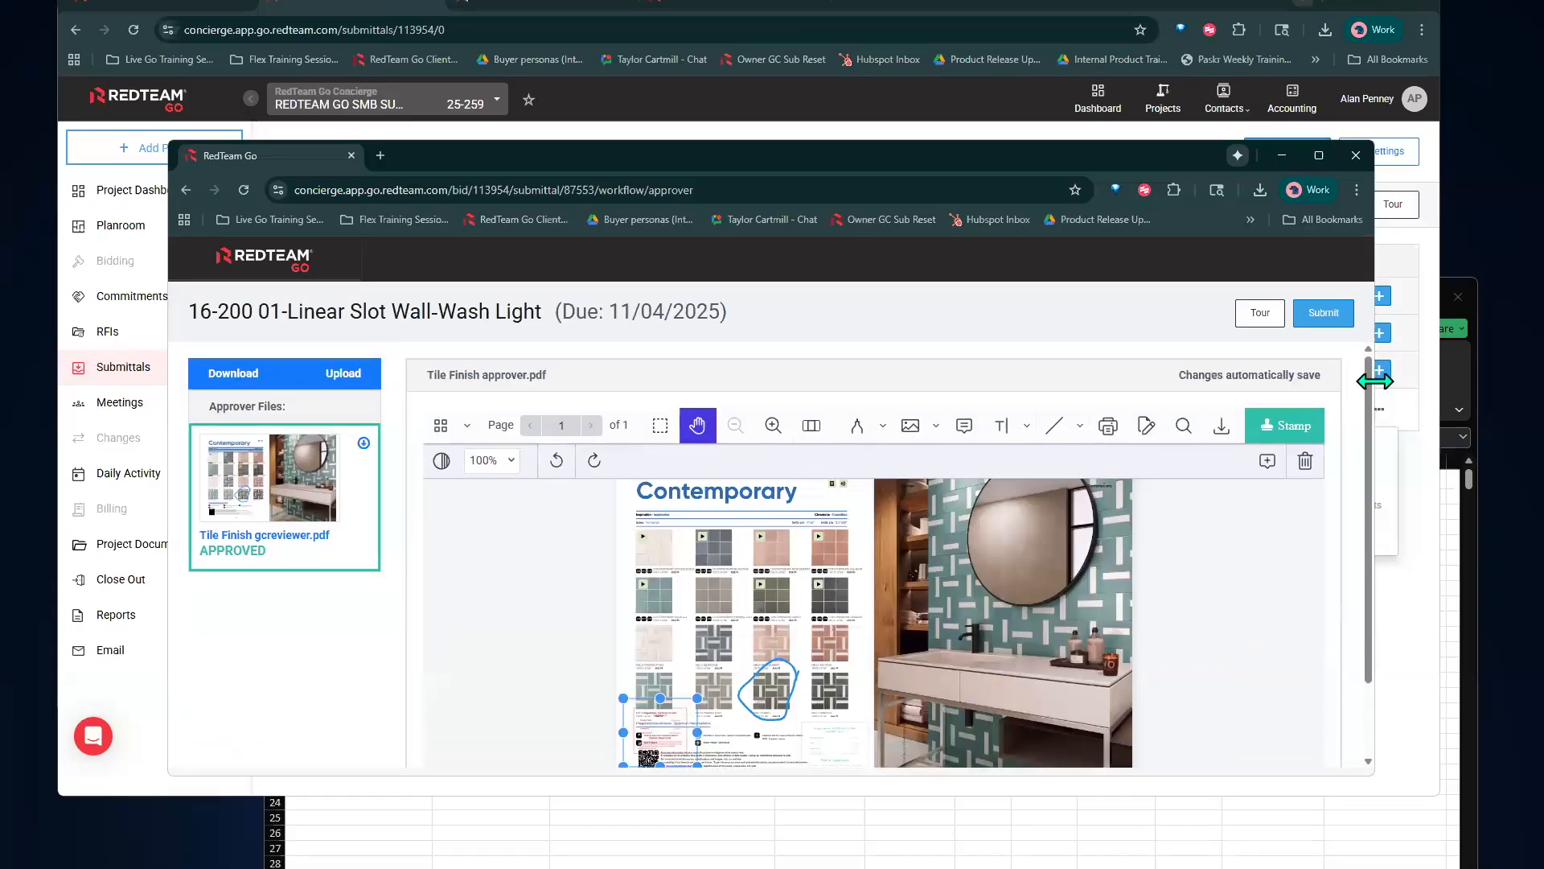
Submit and confirm the approver's response for the Linear Slot Wall-Wash Light item, and close the approver window
left_click(1321, 316)
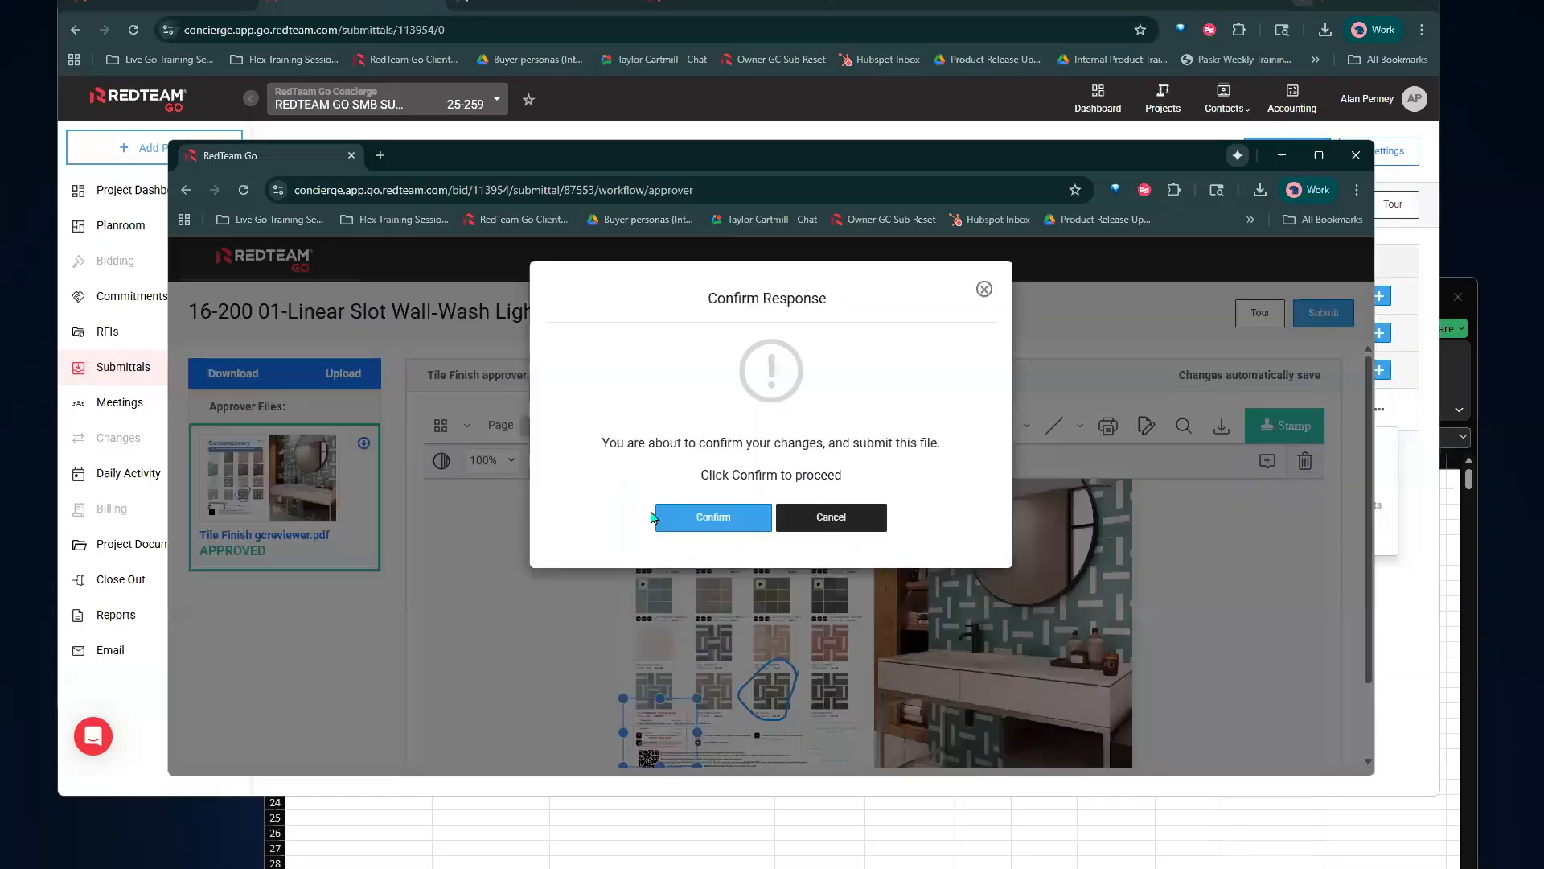
left_click(731, 514)
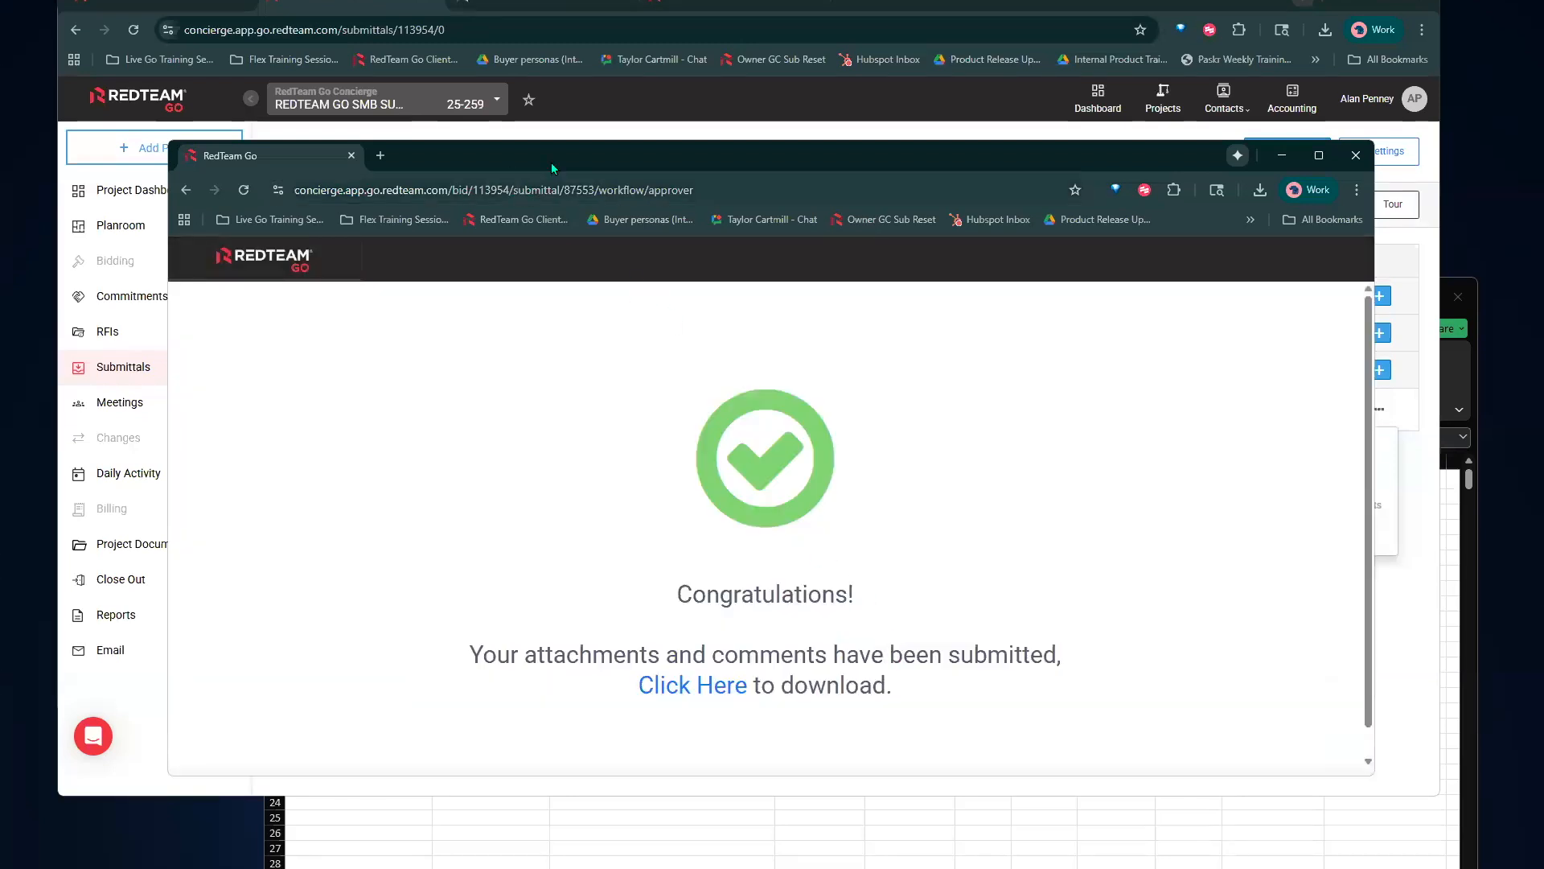
left_click(1356, 155)
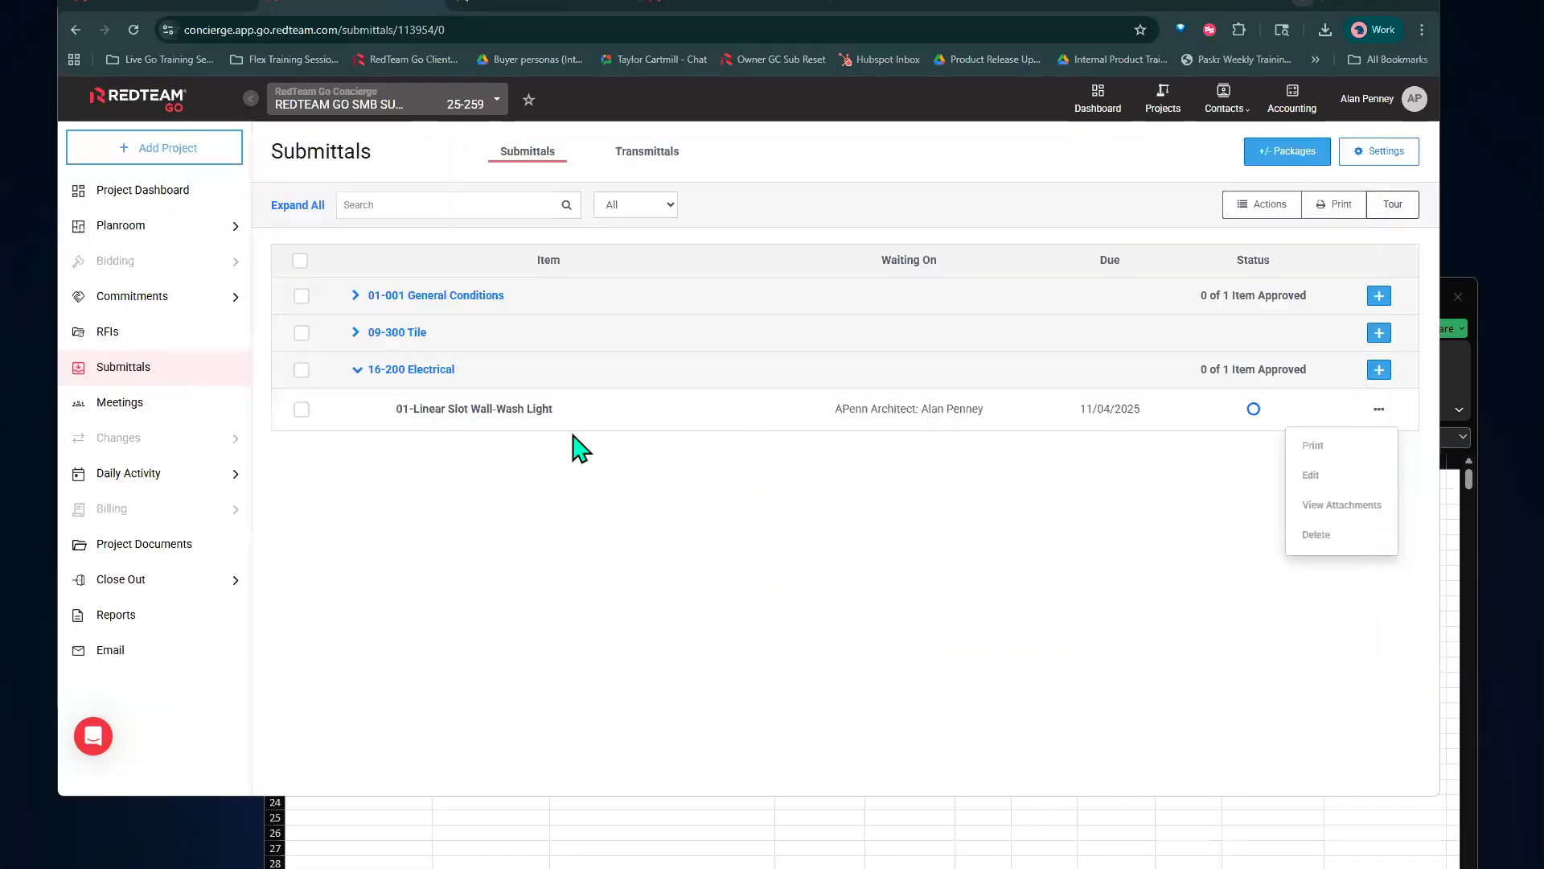
Reload the REDTEAM GO SMB SUBMITTALS project's submittals and expand the 16-200 Electrical package to check its approval status
left_click(1000, 456)
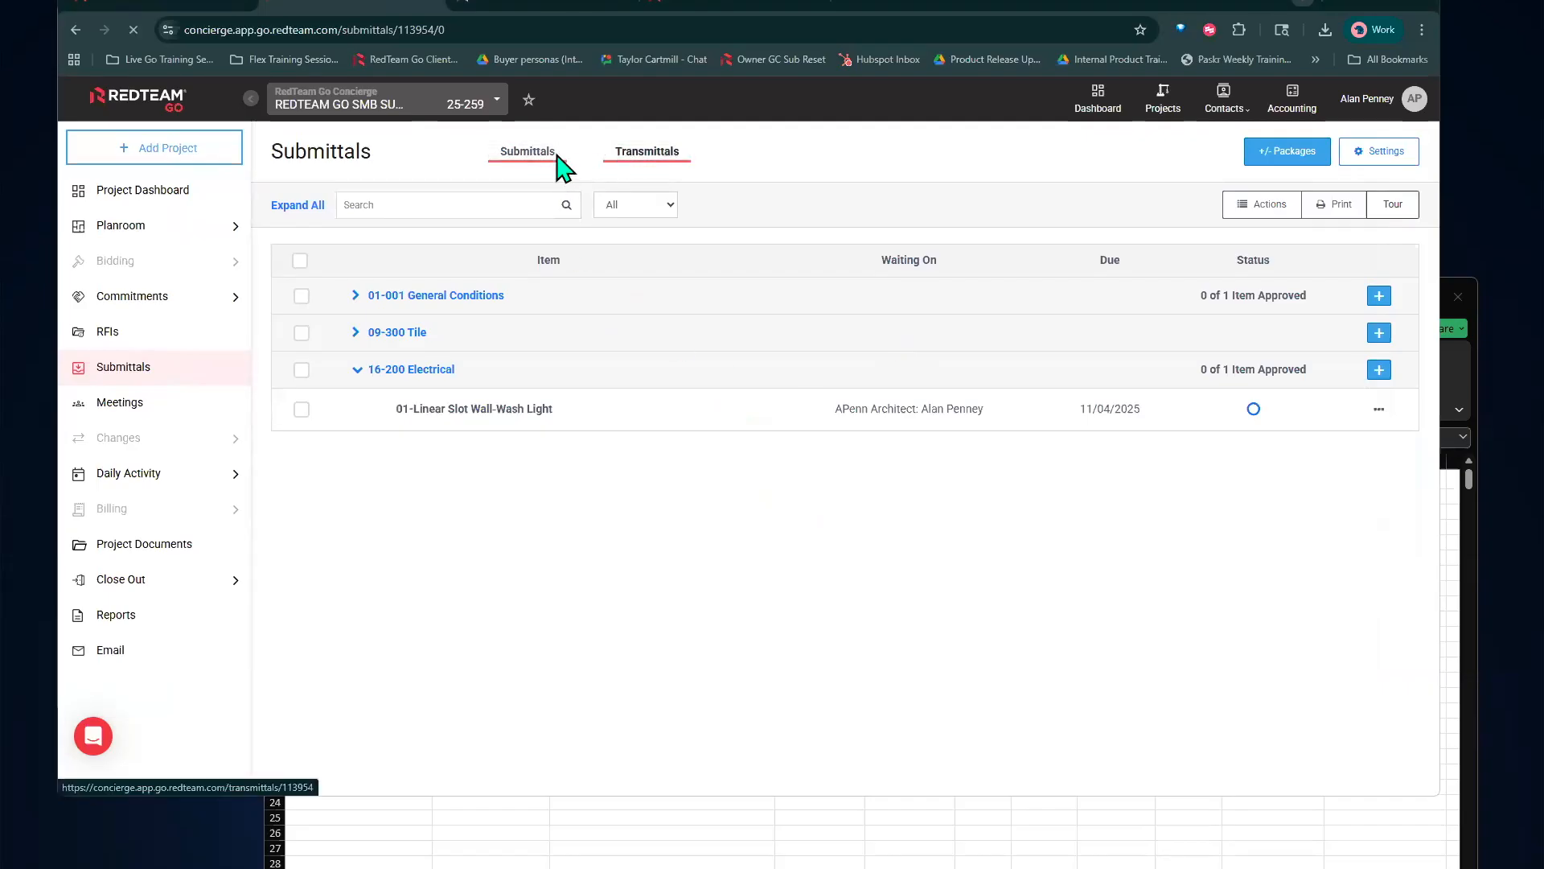
left_click(534, 159)
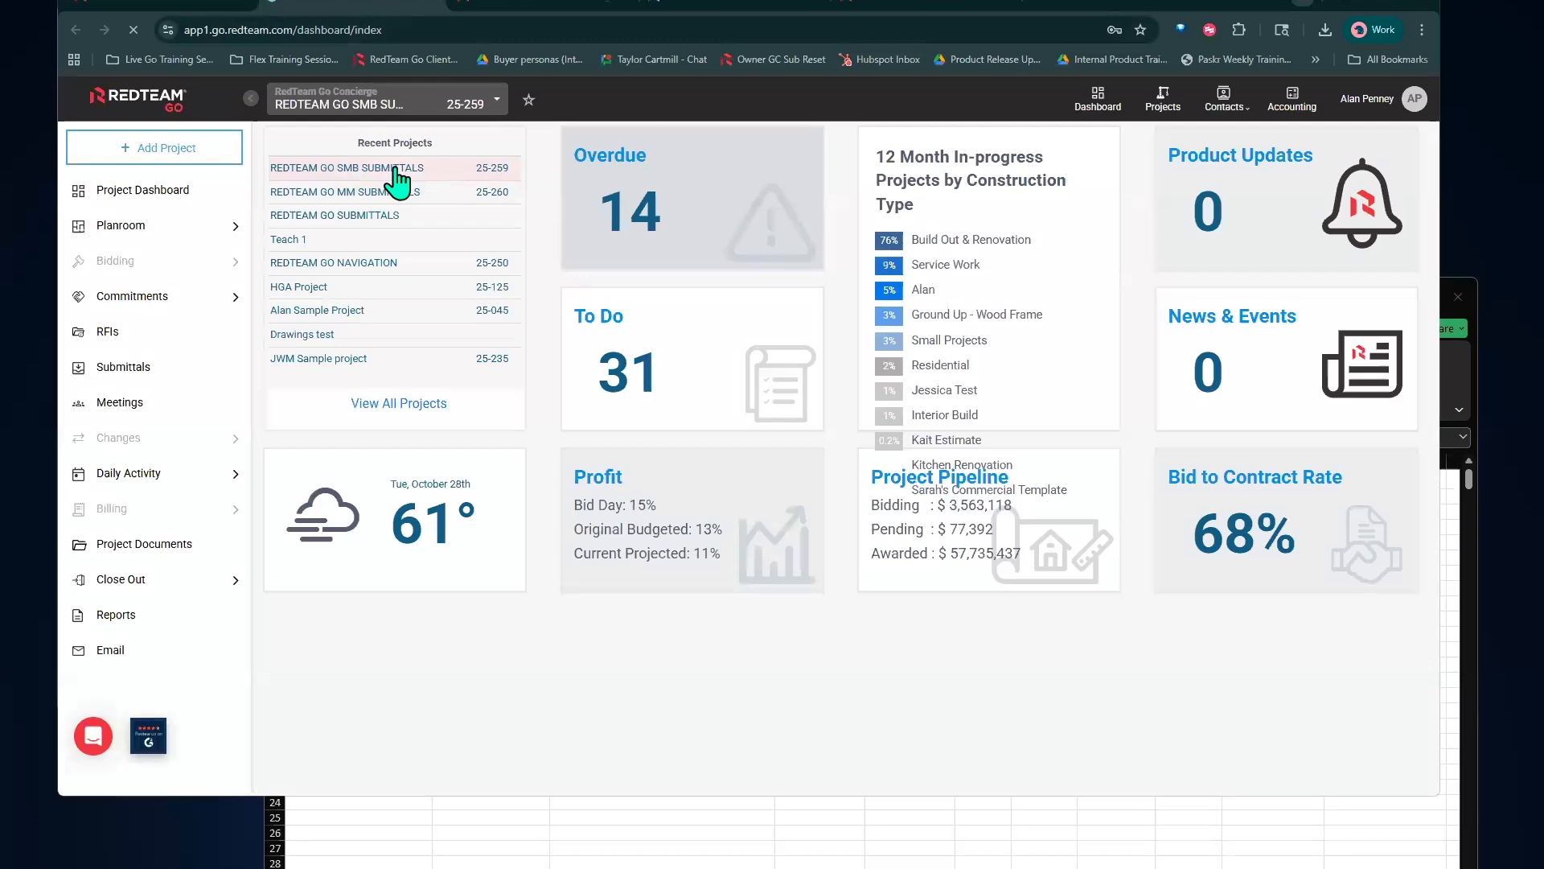
left_click(395, 168)
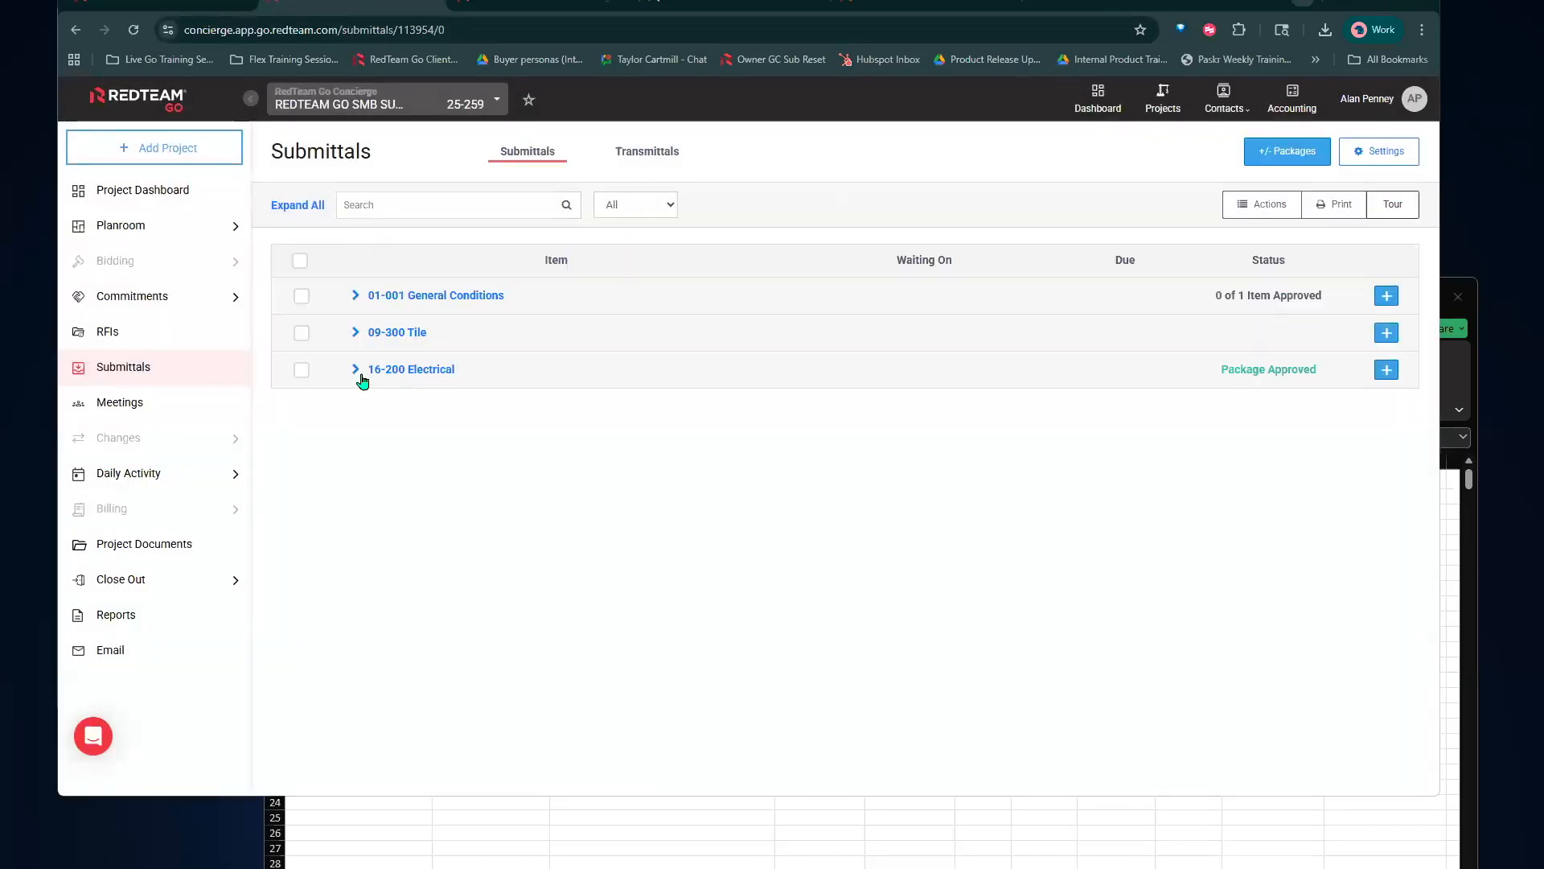
left_click(357, 370)
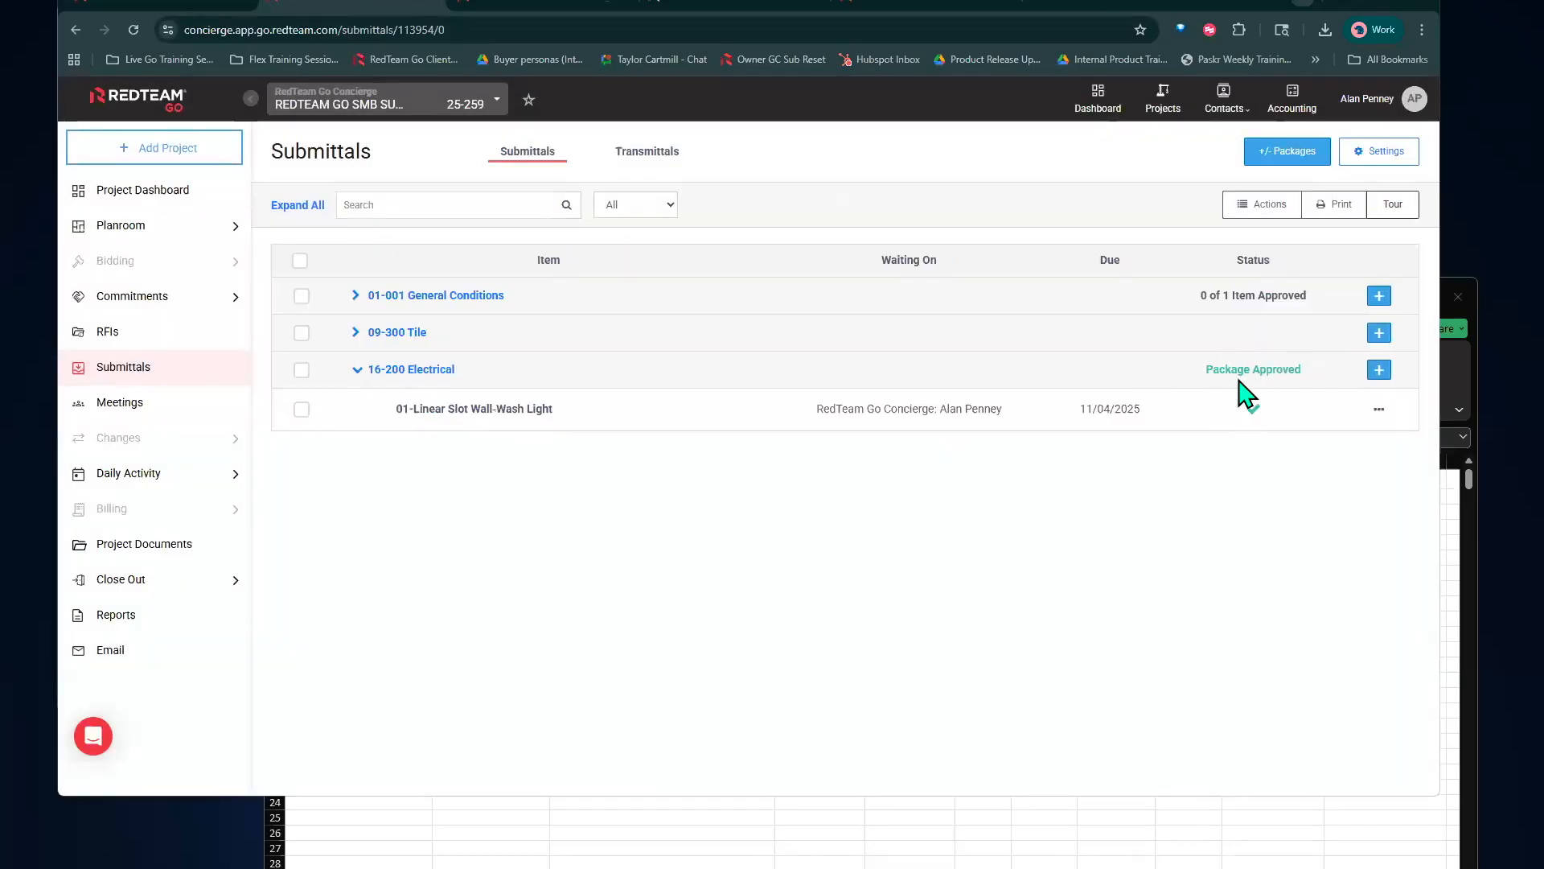
mouse_move(1257, 411)
Open the Default Submittal List in the administration settings and view the default items for 02-300 Earthwork and 02-900 Landscaping
left_click(1371, 112)
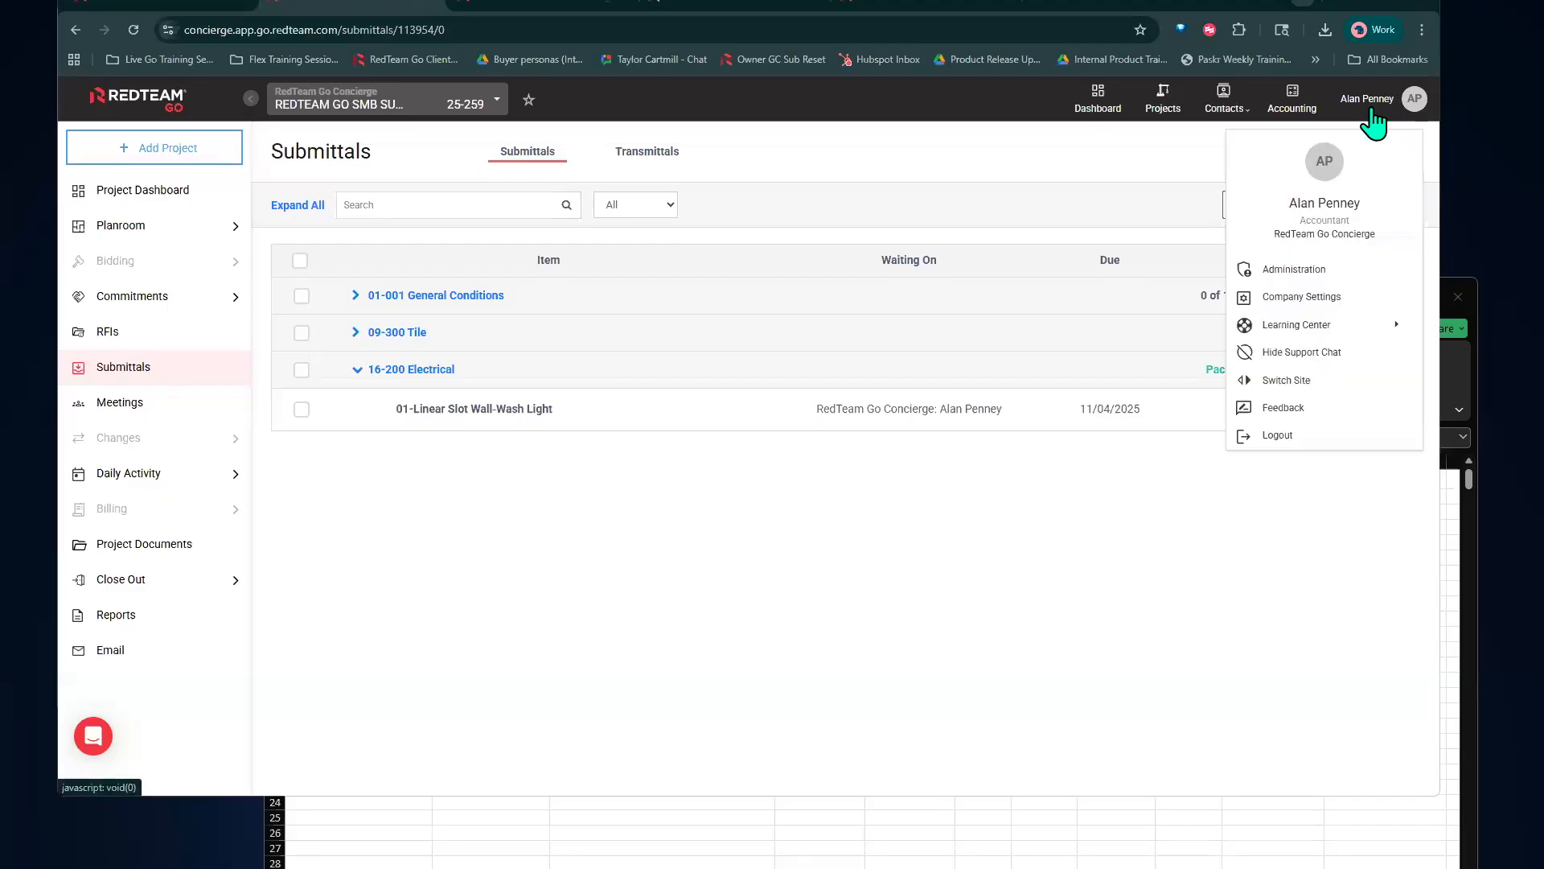
left_click(1325, 278)
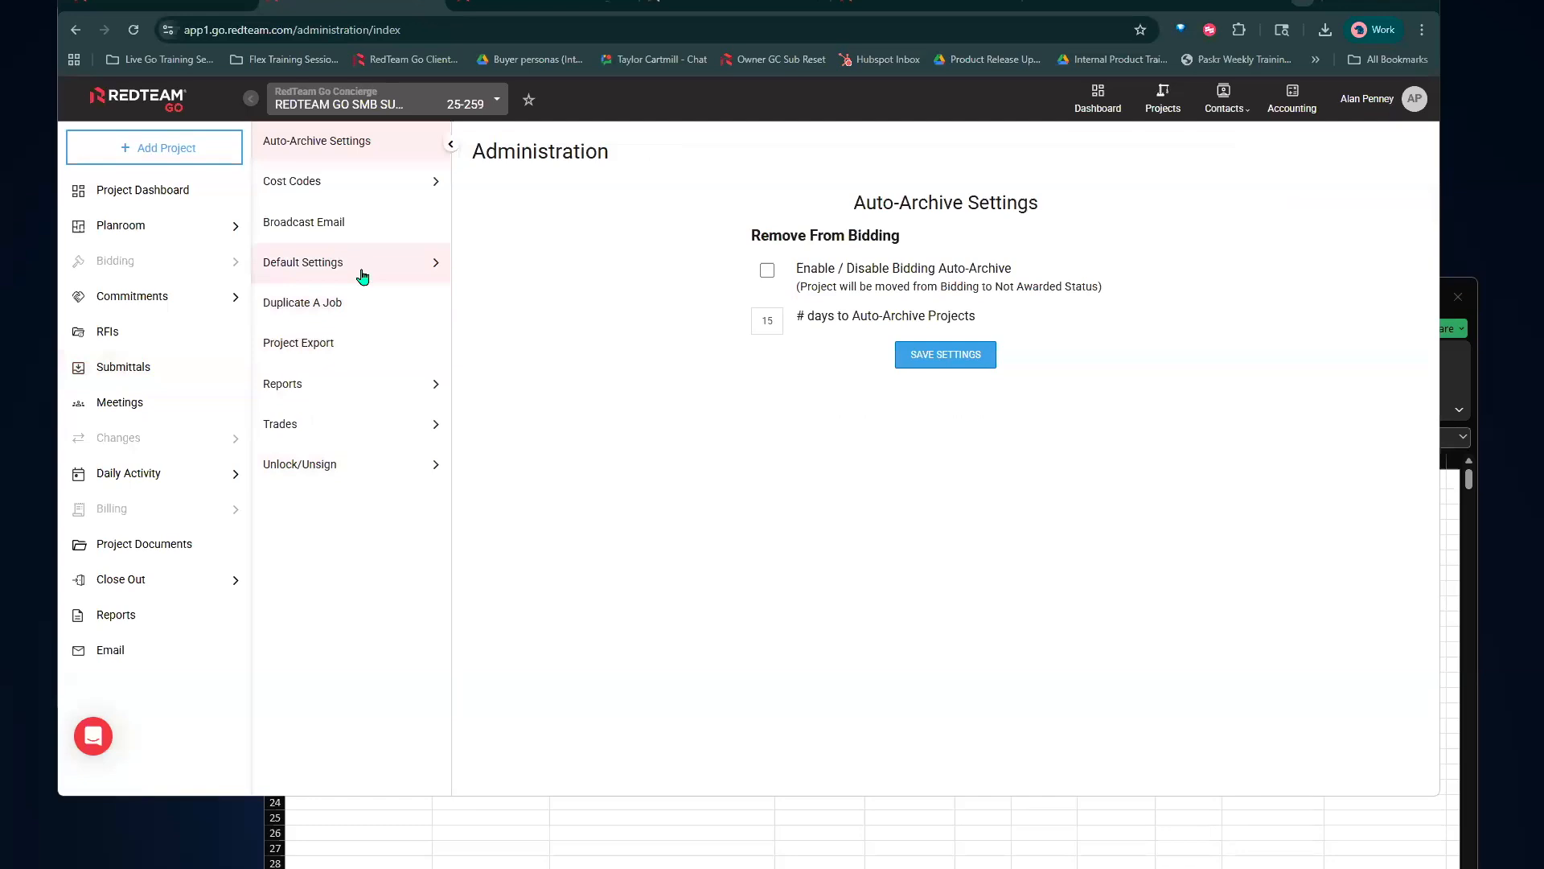
left_click(371, 274)
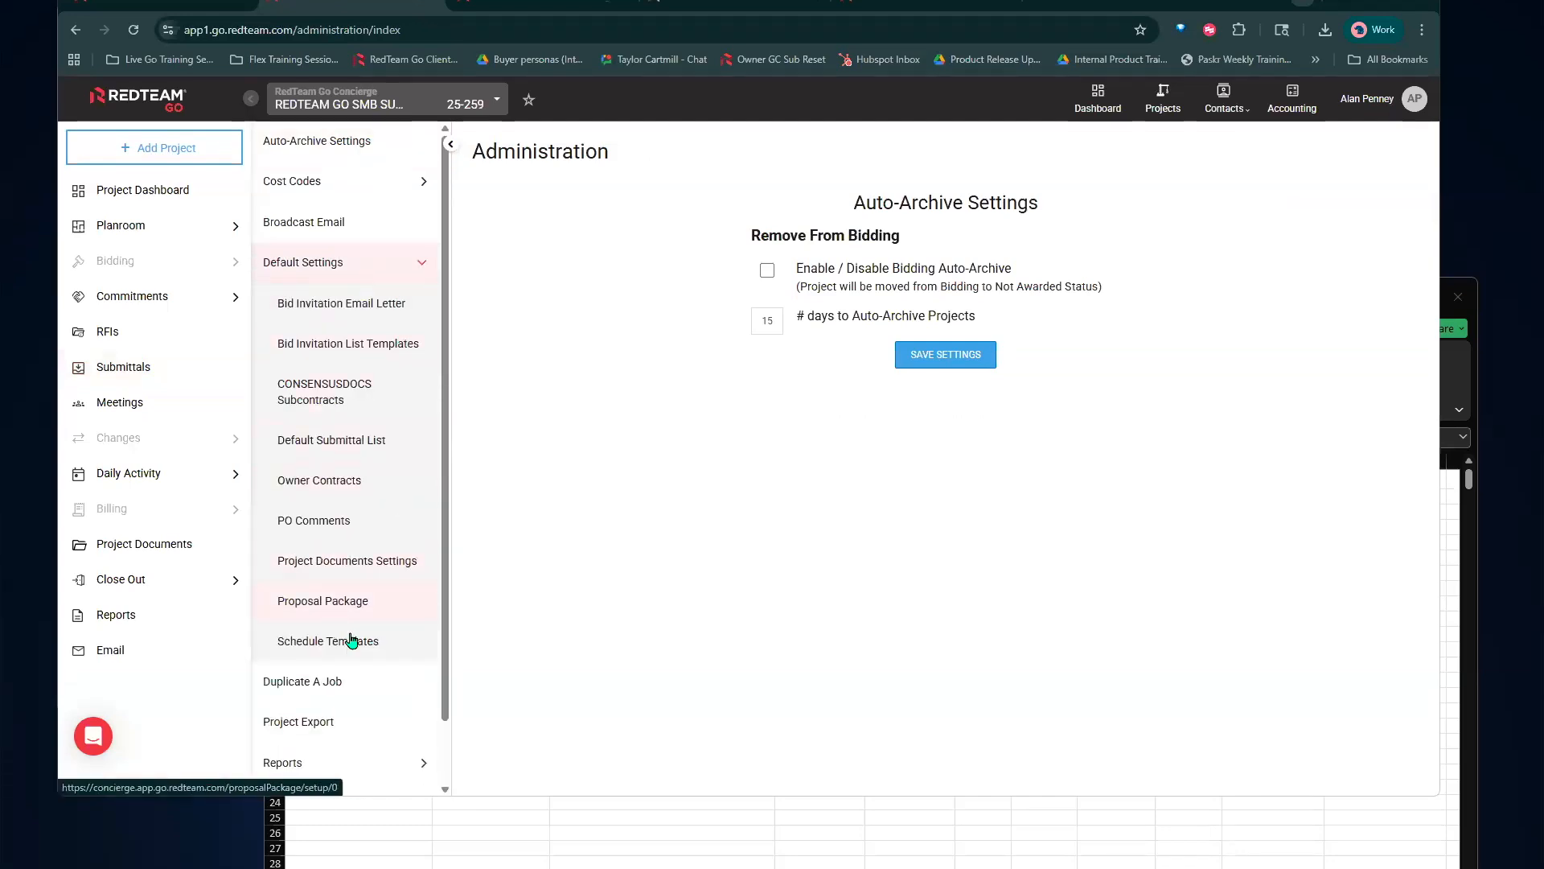
left_click(342, 444)
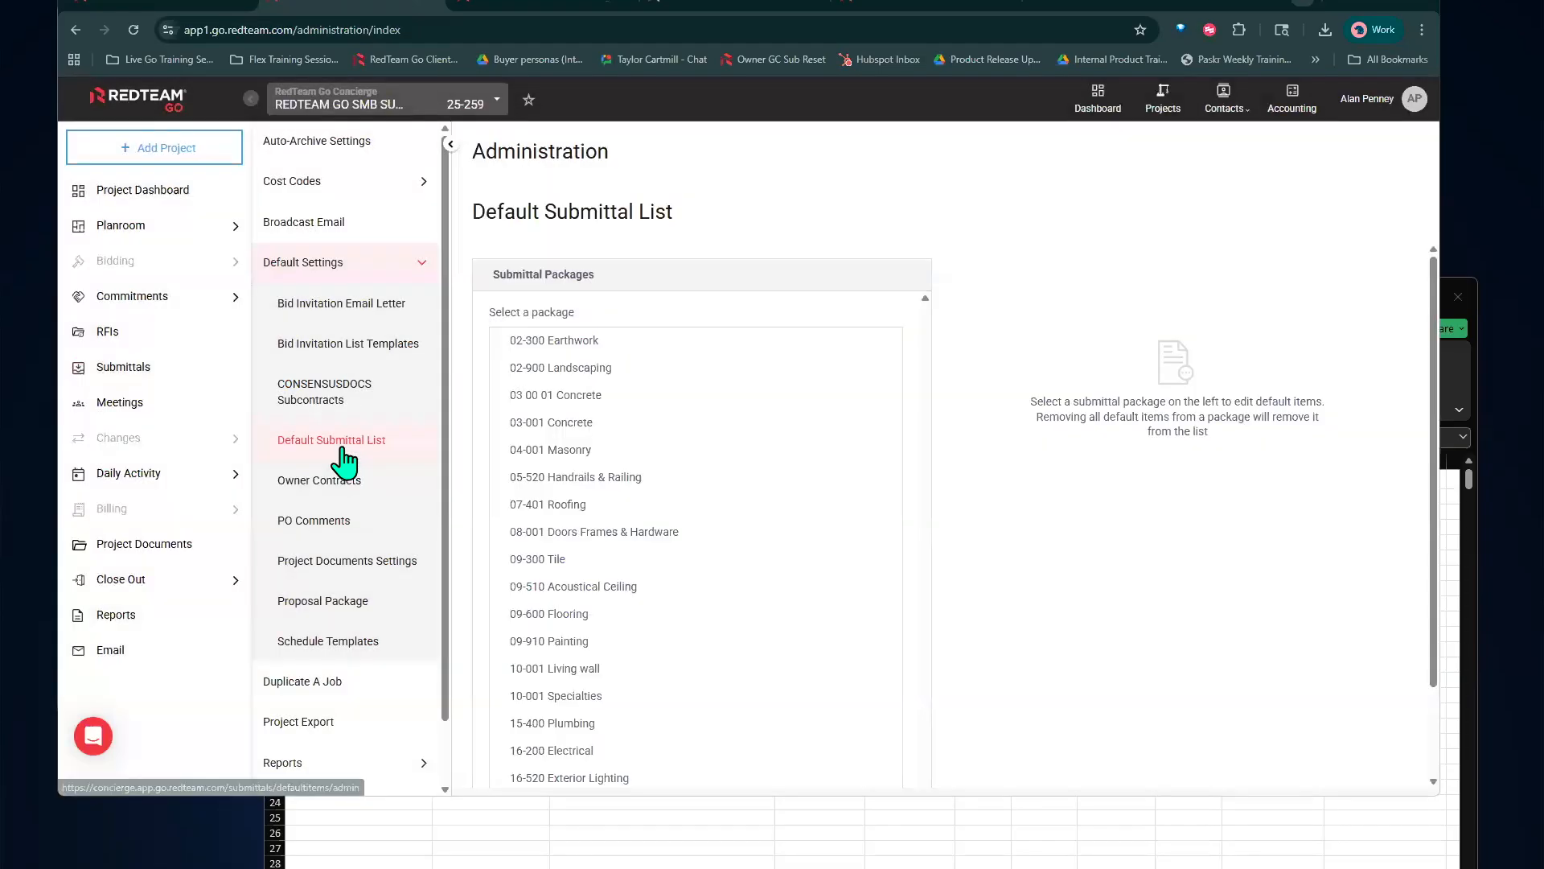
left_click(537, 346)
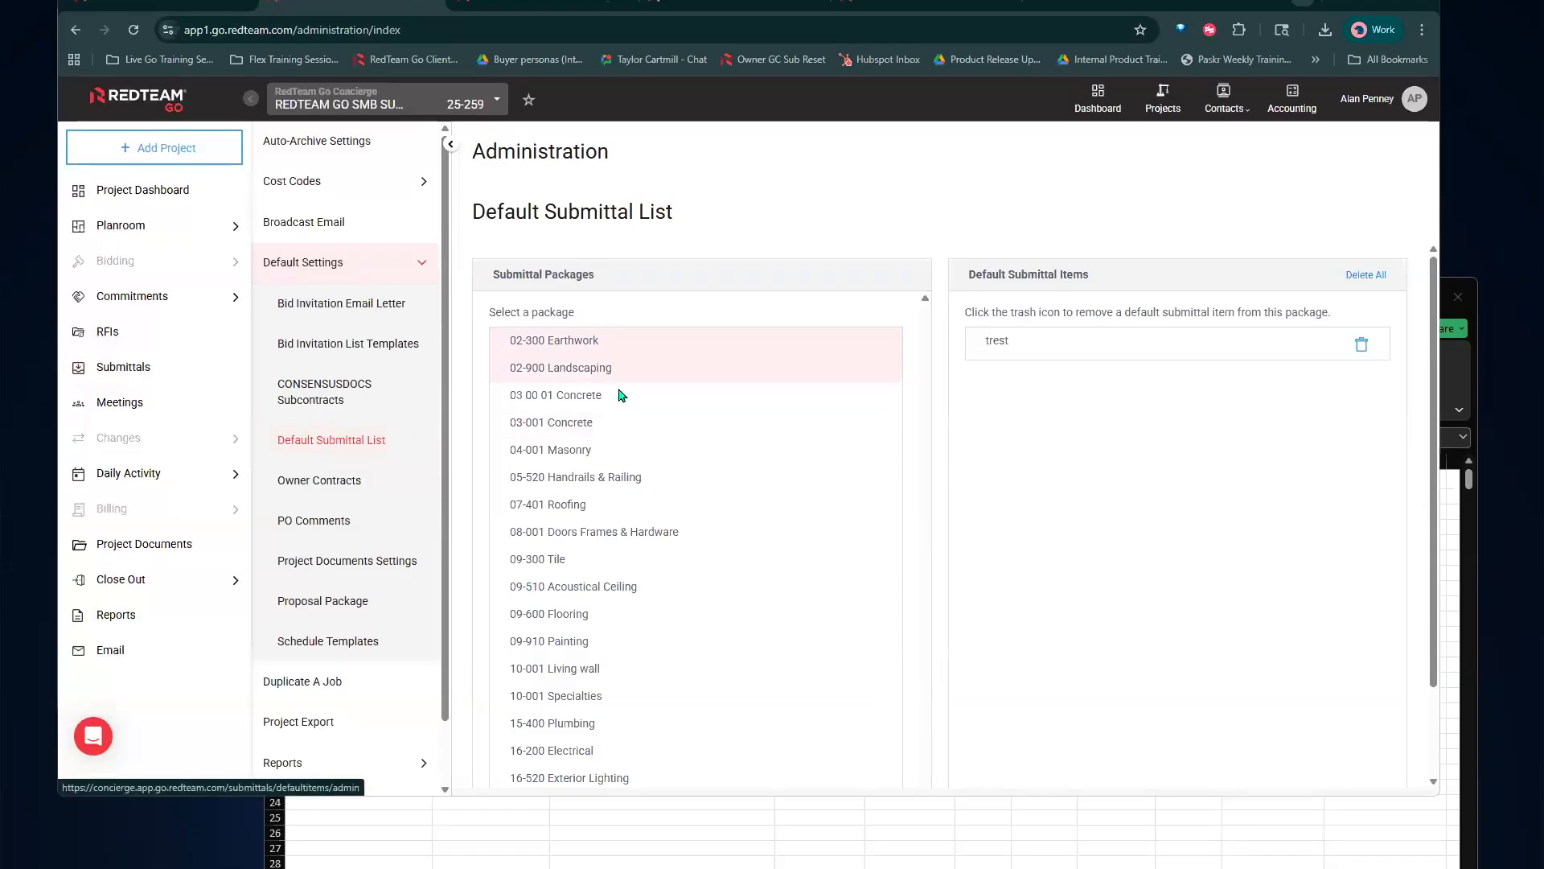
left_click(619, 420)
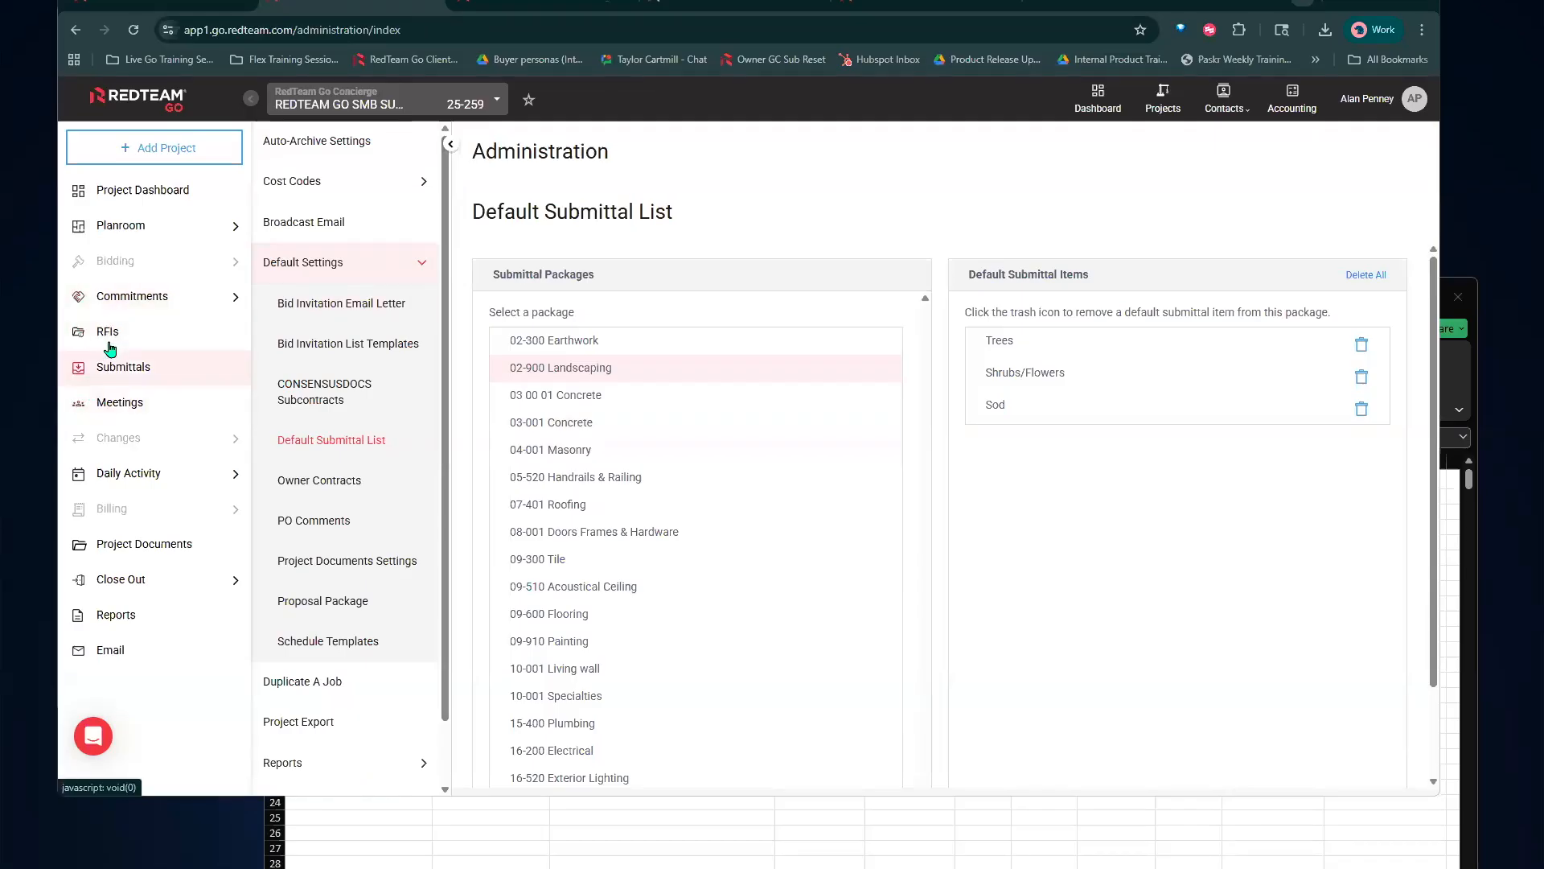
Return to the project's submittals, export the Overdue Submittals Report to Excel, and close the workbook after viewing it
left_click(116, 379)
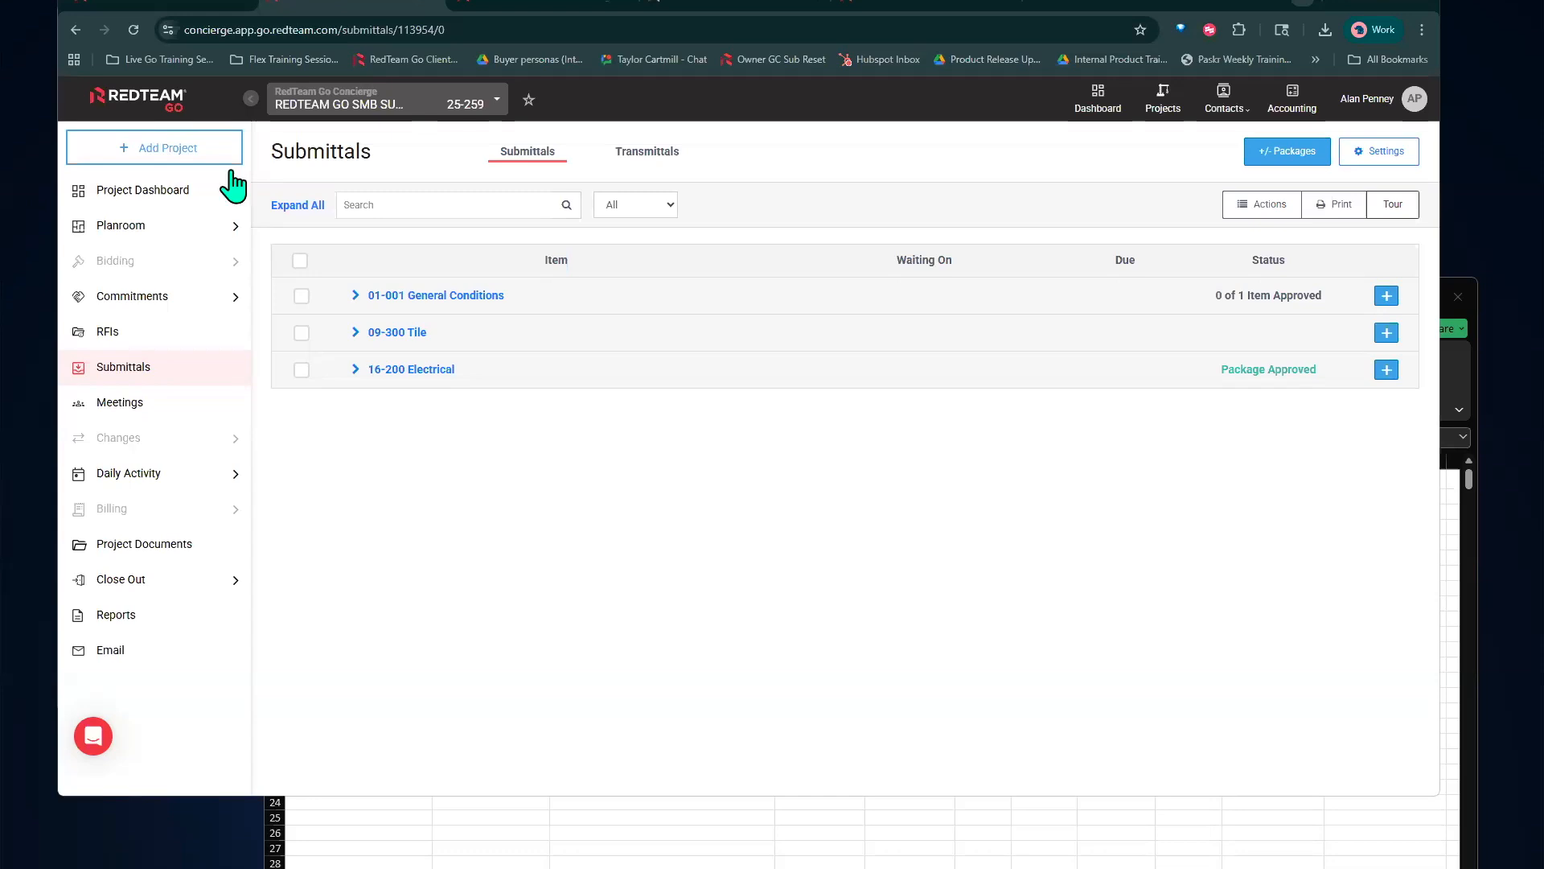
left_click(1288, 211)
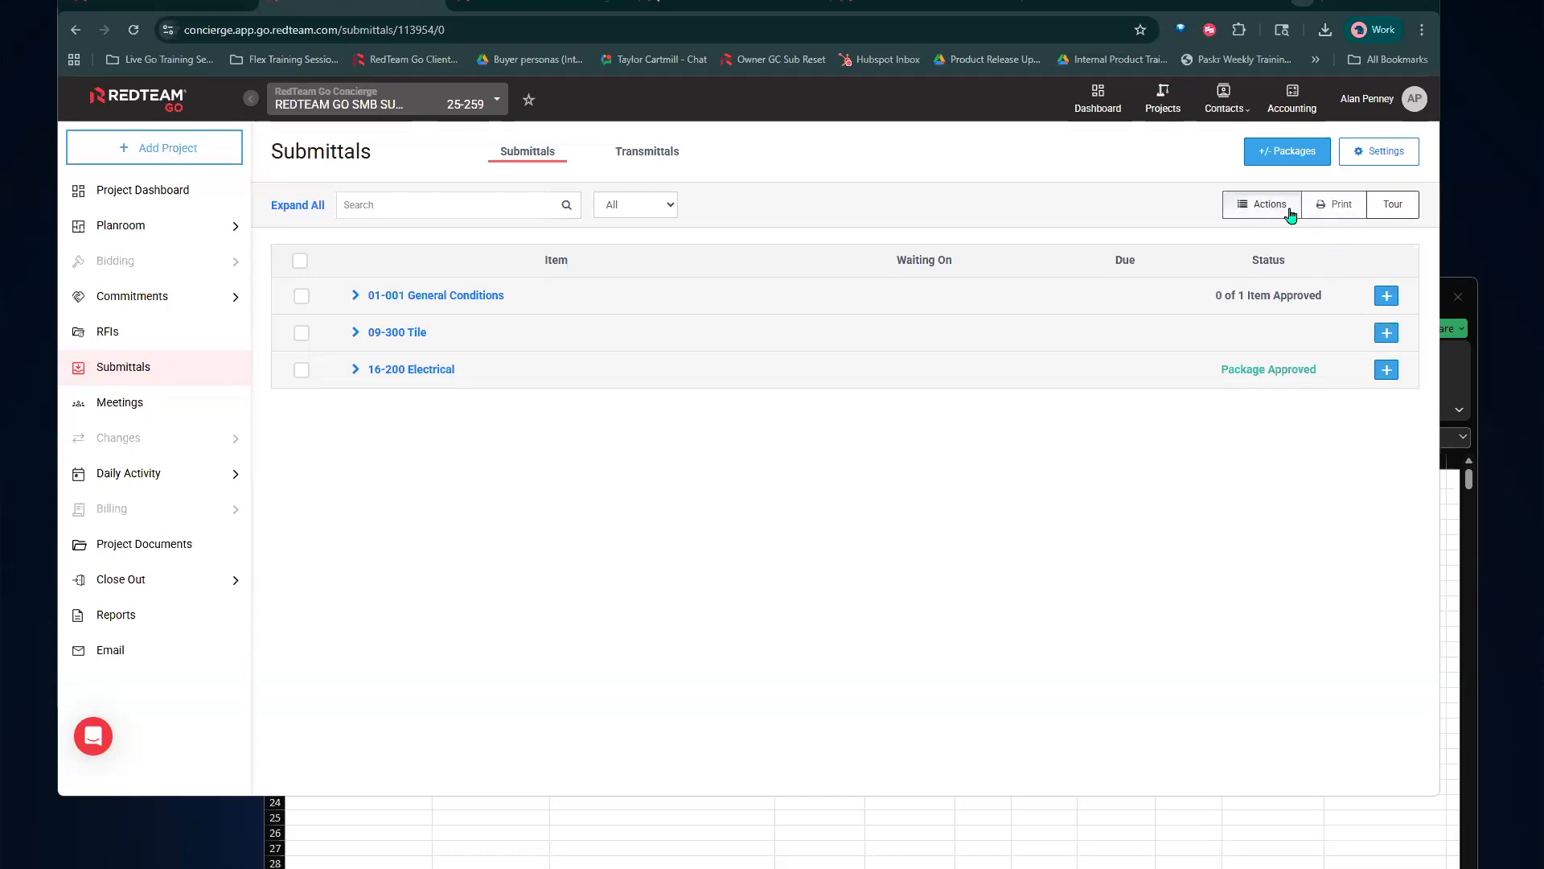
left_click(1356, 211)
left_click(1269, 305)
left_click(1253, 86)
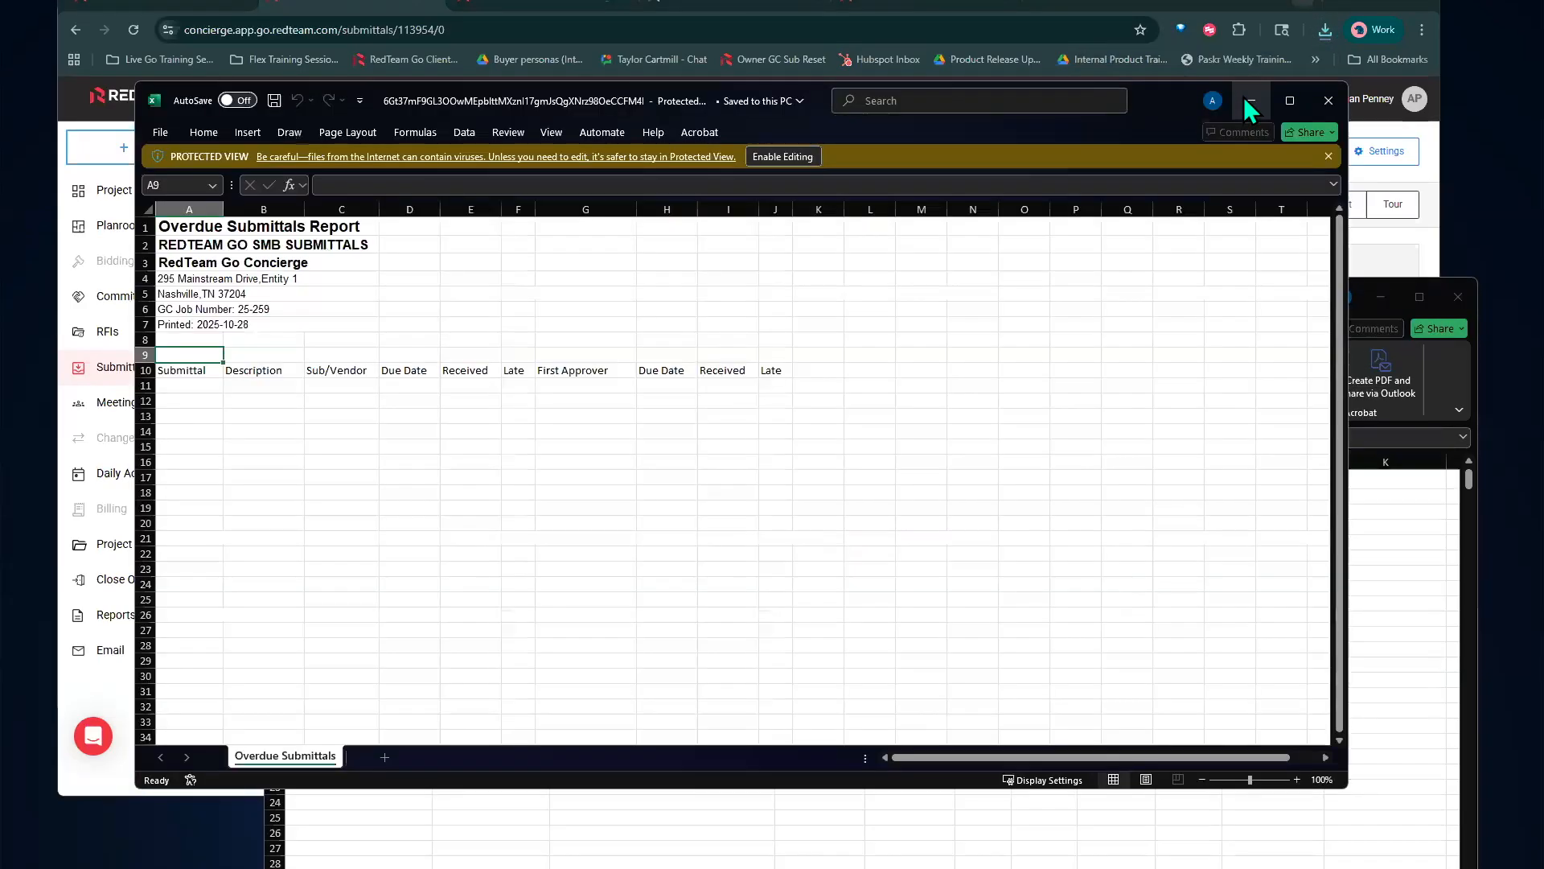
left_click(1329, 100)
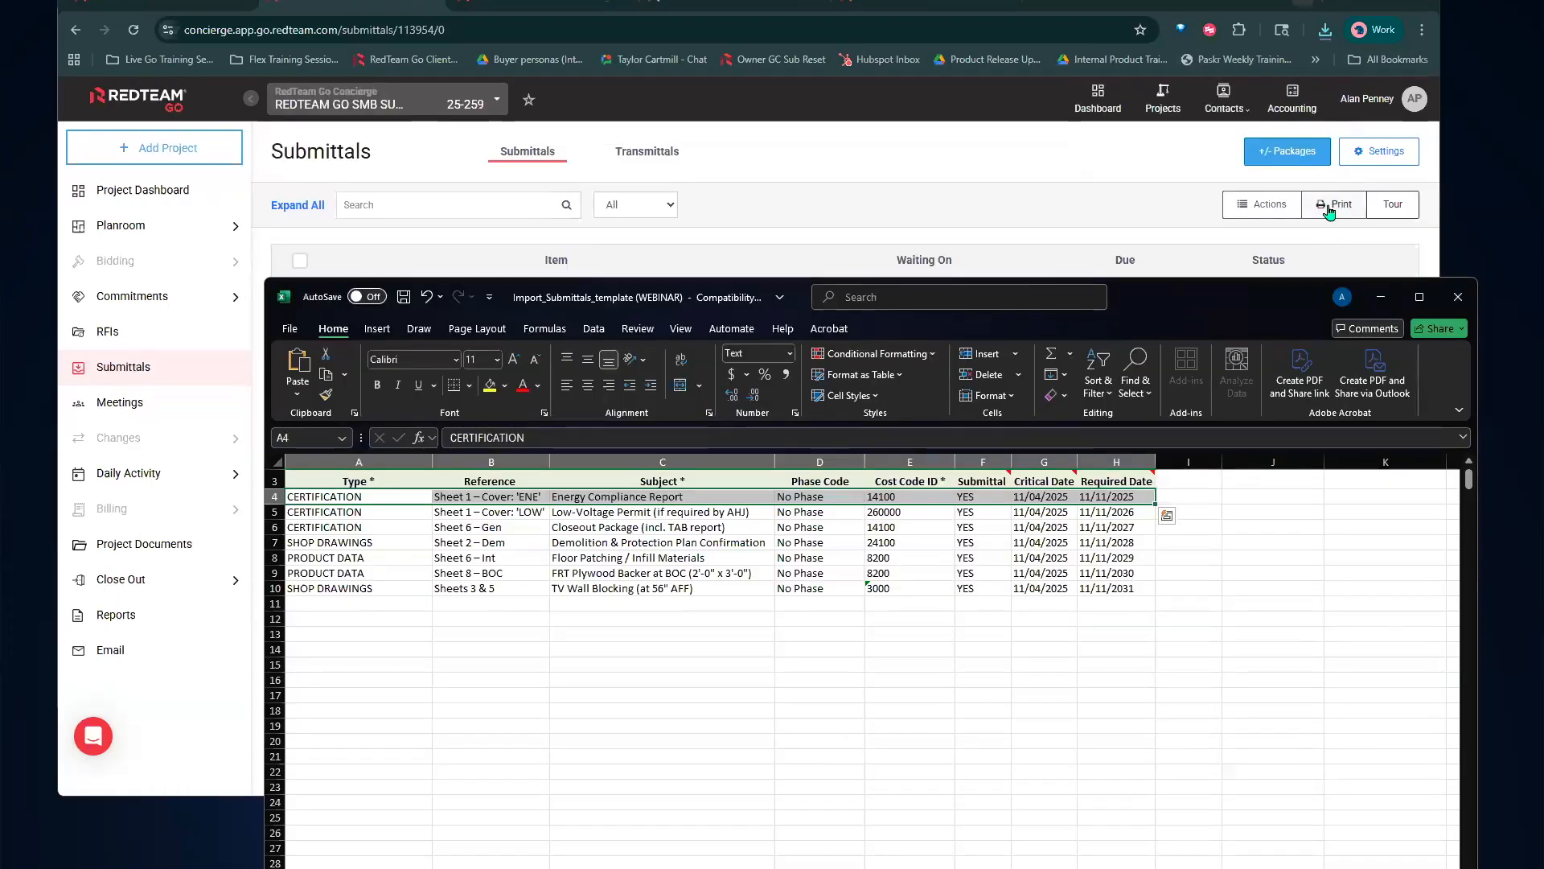
Export the Open Submittal Log for the project and open the downloaded workbook in Excel
left_click(1328, 208)
left_click(1315, 272)
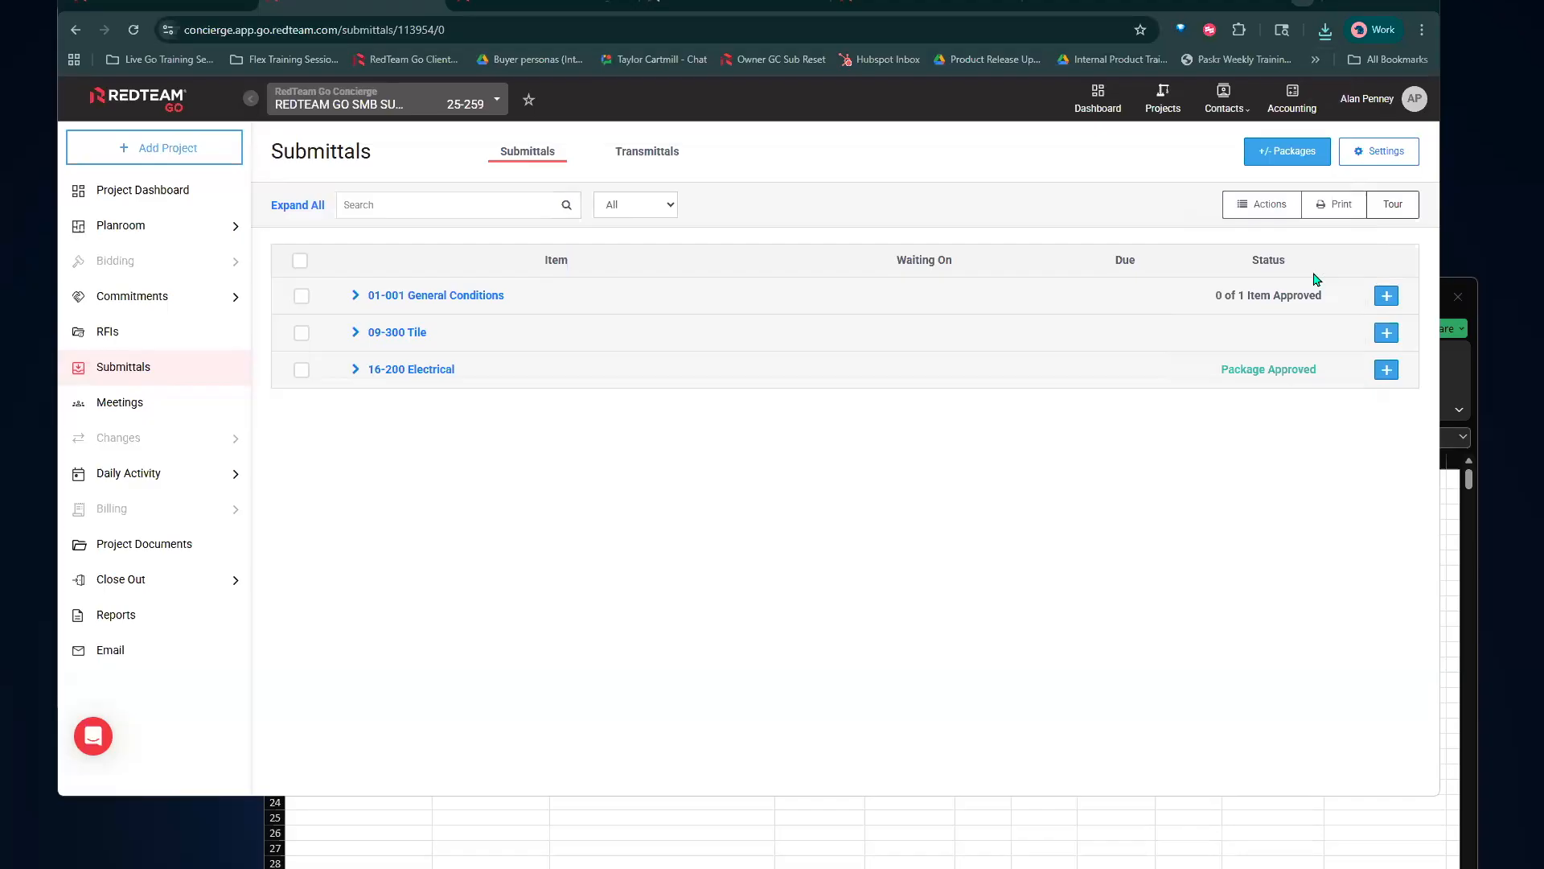
left_click(1323, 32)
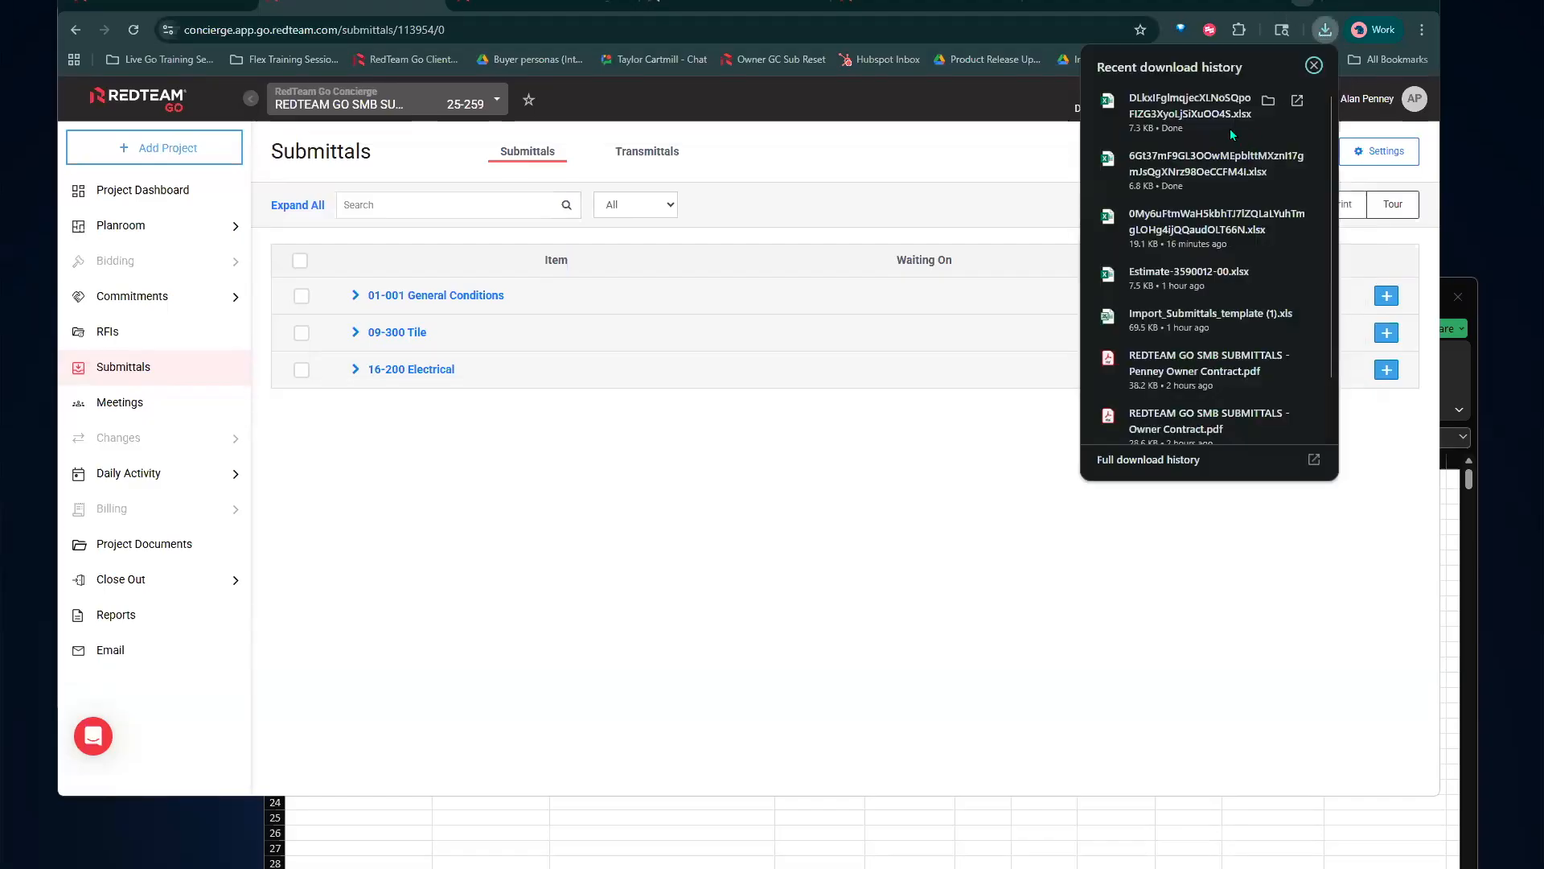
left_click(1268, 102)
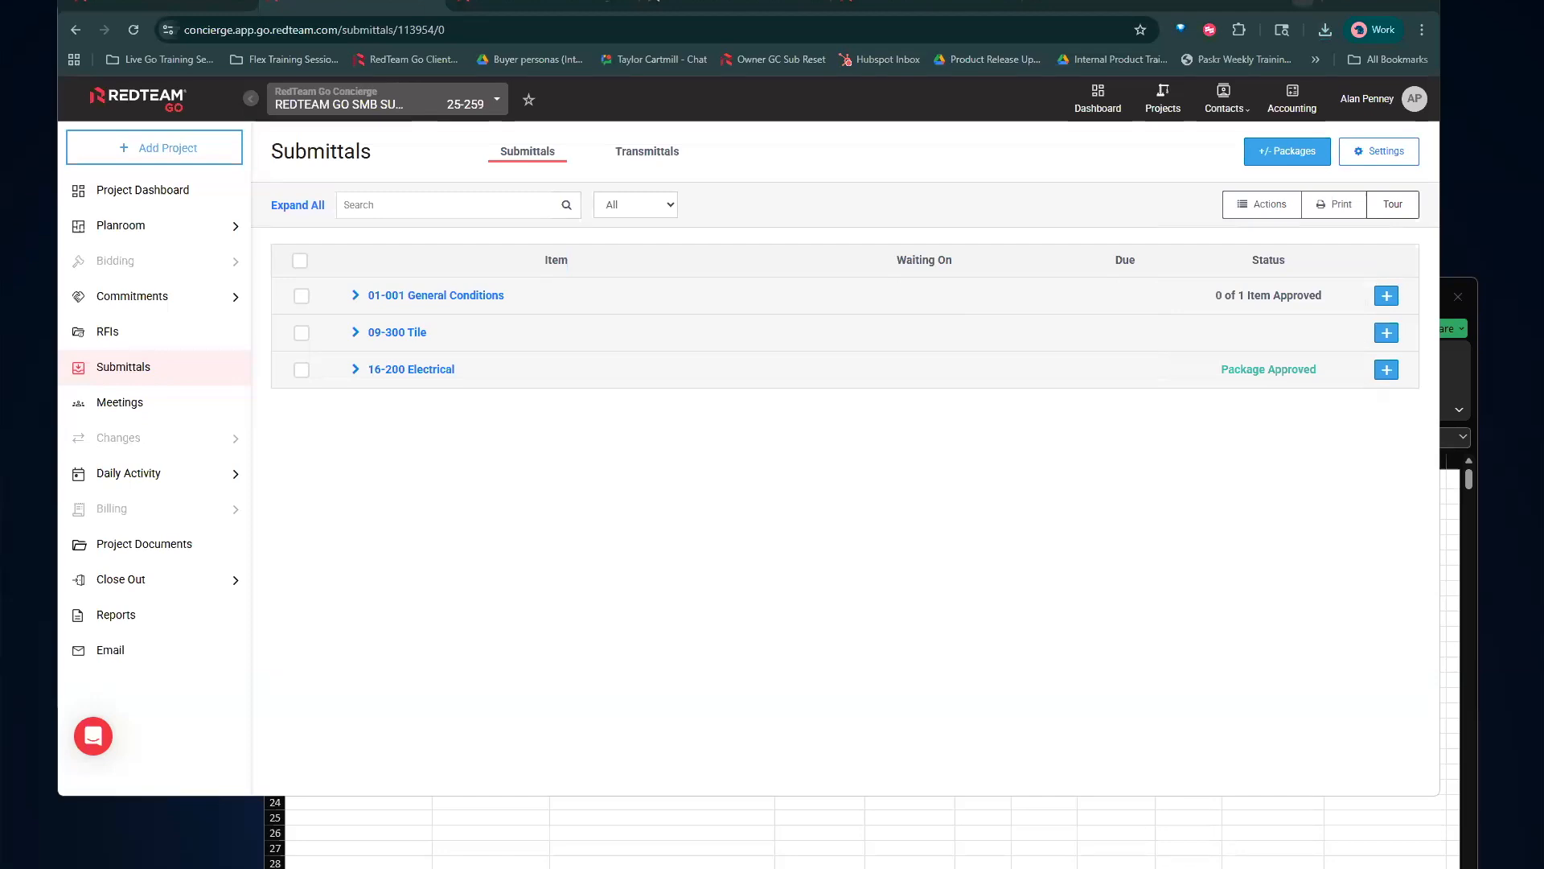
key("alt+Tab")
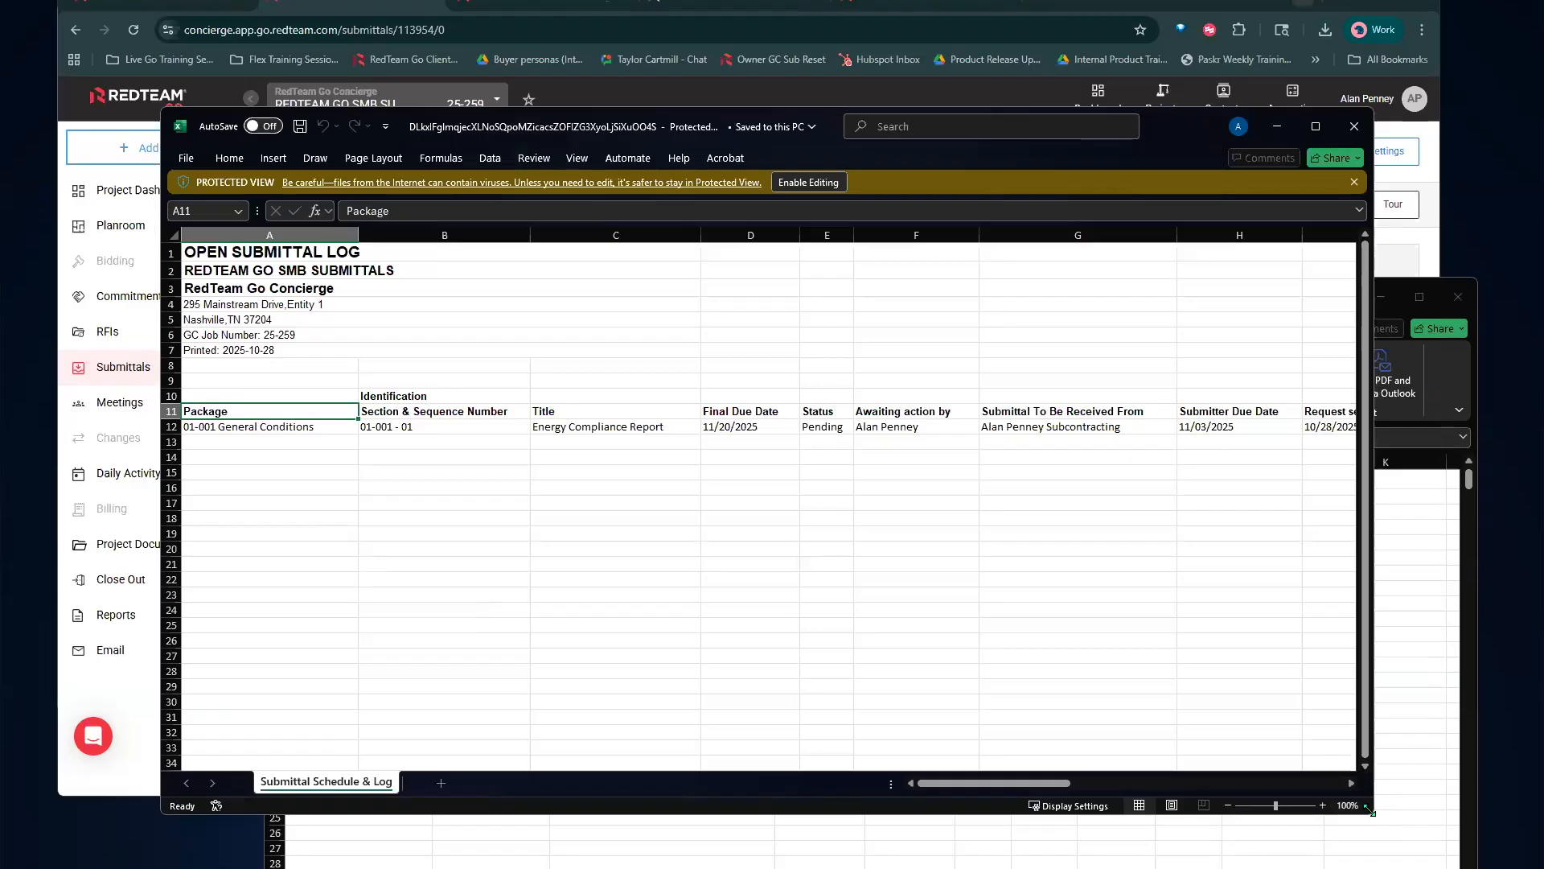
Enlarge the Open Submittal Log workbook window, look over its columns, and close it
left_click_drag(1370, 810, 1451, 868)
left_click(1334, 639)
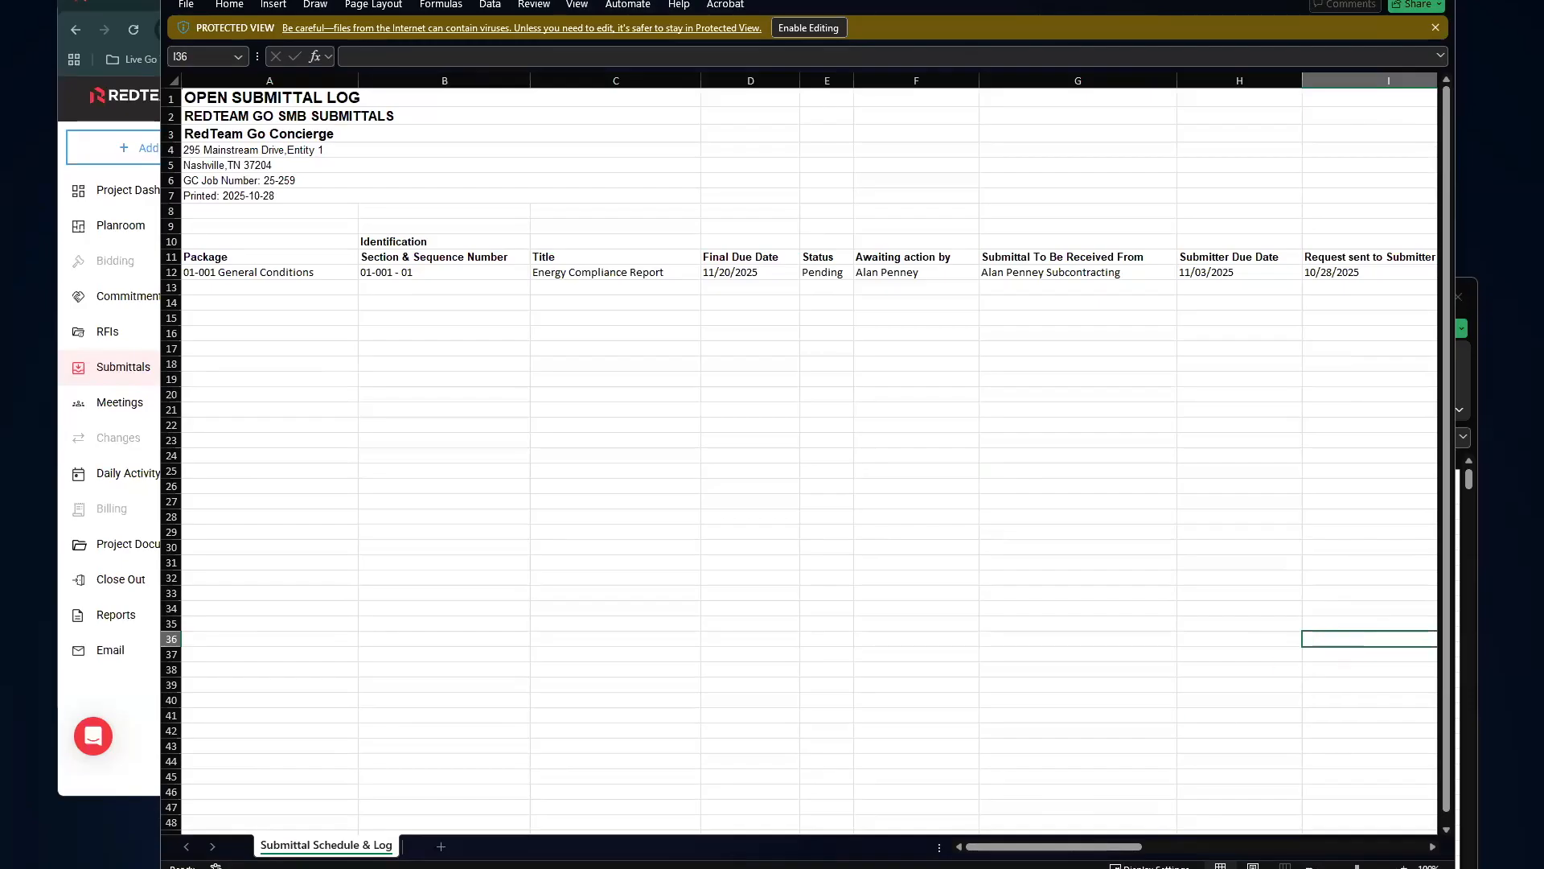
mouse_move(1009, 846)
left_mouse_down()
mouse_move(1206, 847)
mouse_move(1009, 846)
left_mouse_up()
left_click(1434, 0)
Expand the 01-001 General Conditions package in the submittals list to view its Energy Compliance Report item
left_click(1006, 180)
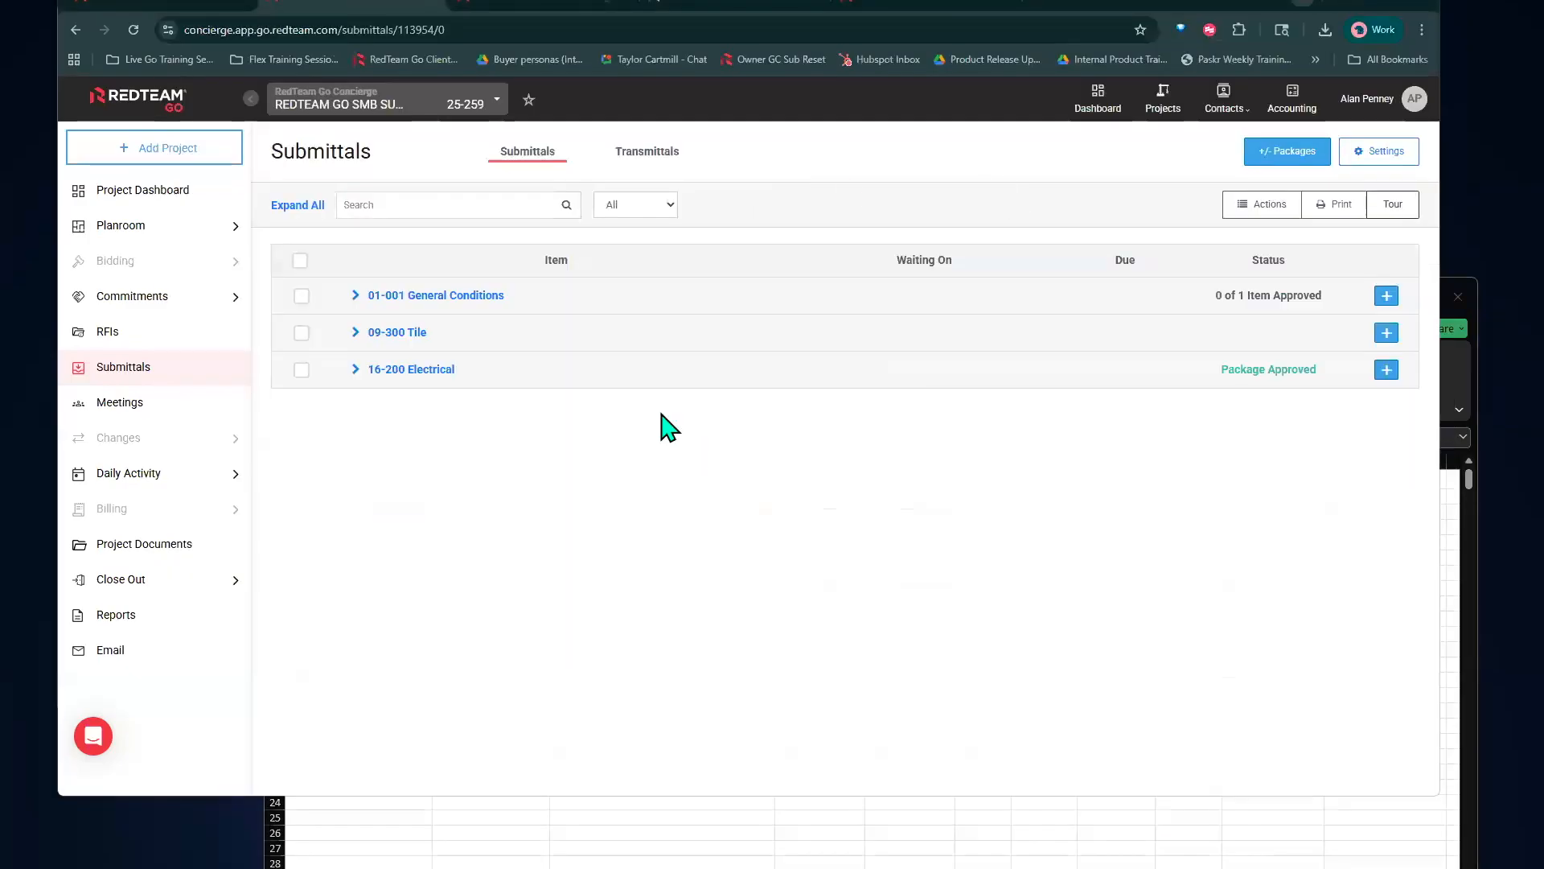
left_click(410, 304)
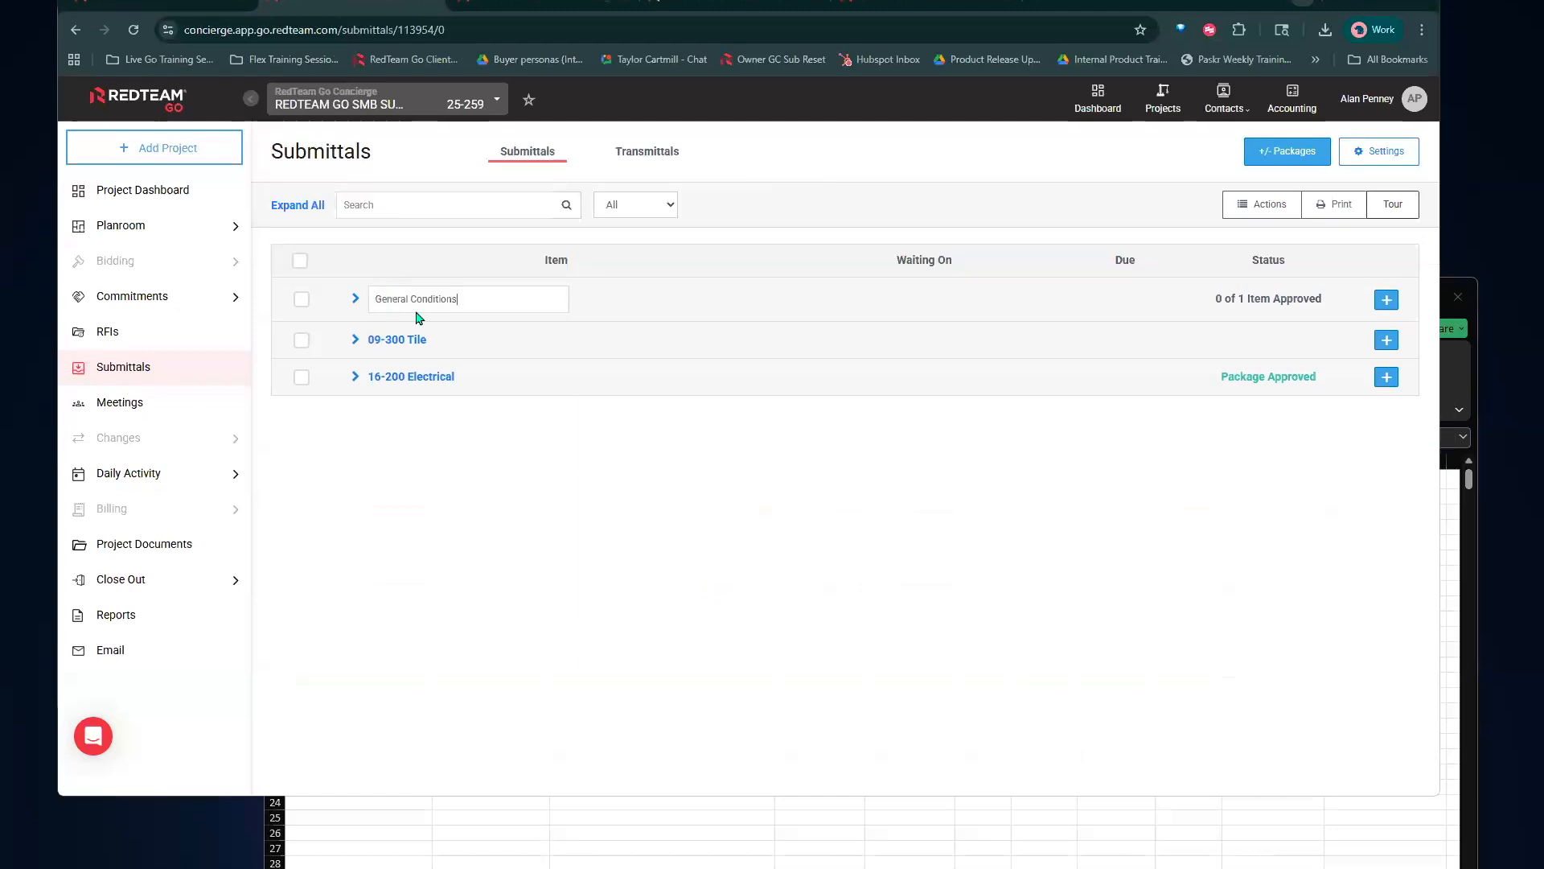
left_click(354, 299)
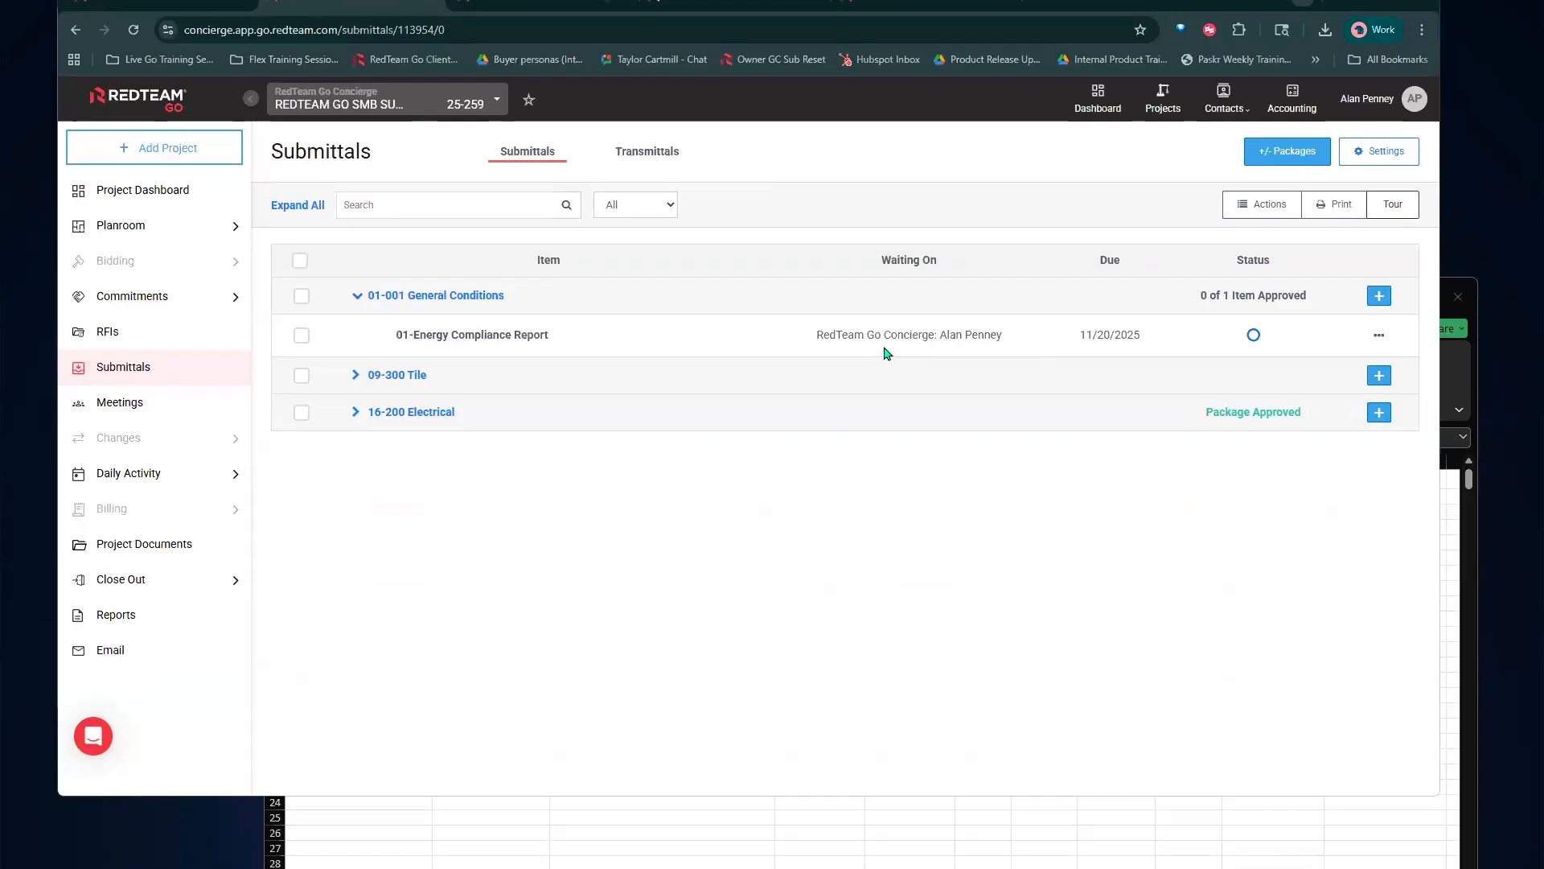
Open the Energy Compliance Report item for editing, review its assignments, scheduling, files and distribution, and close it
left_click(1363, 336)
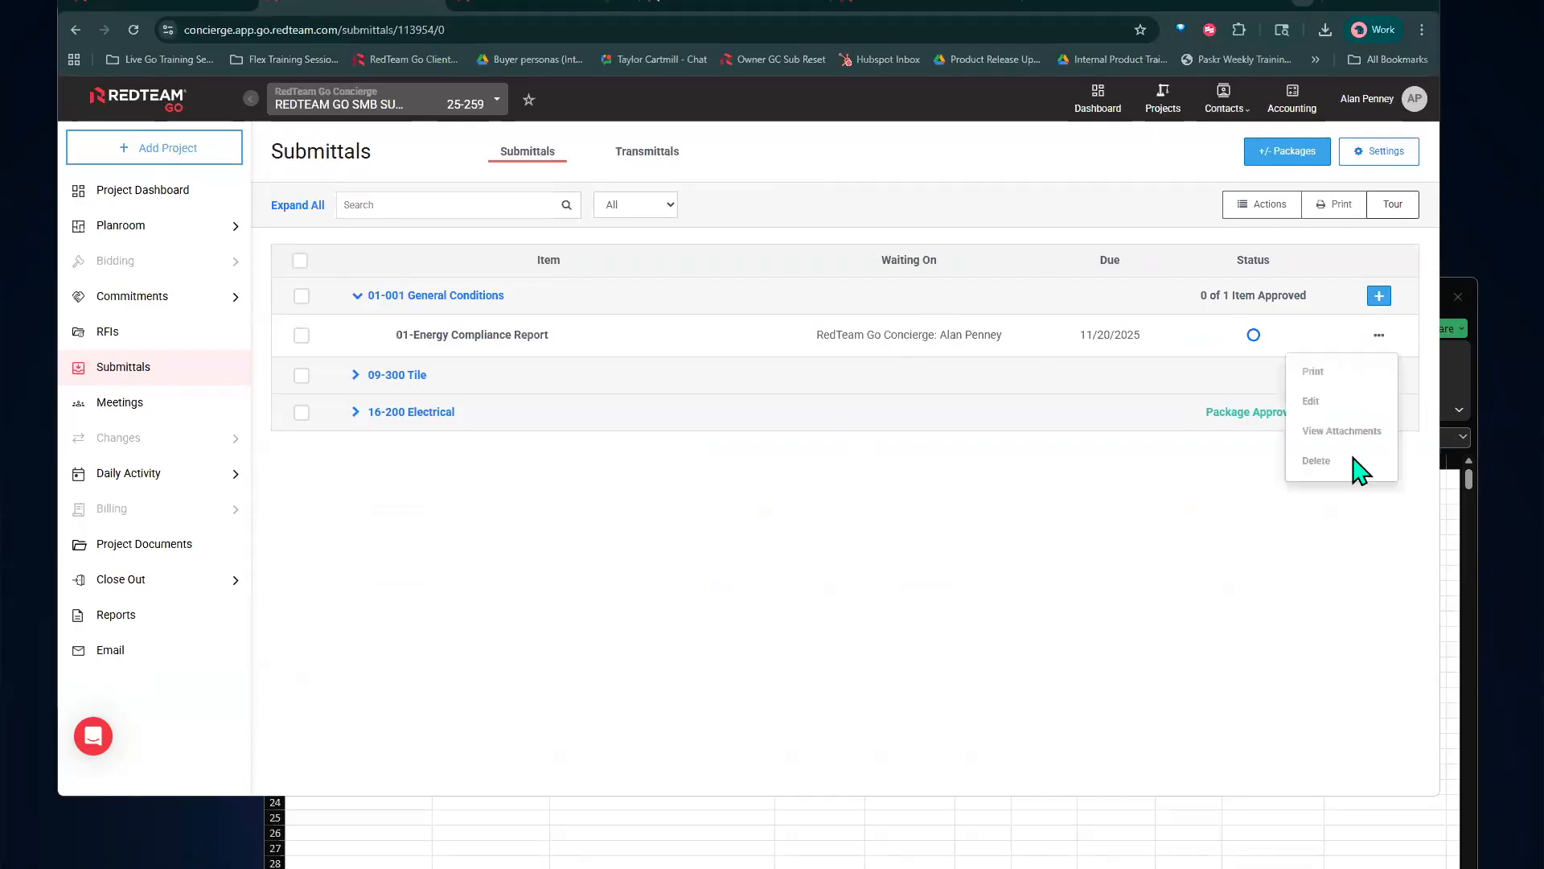
left_click(1416, 291)
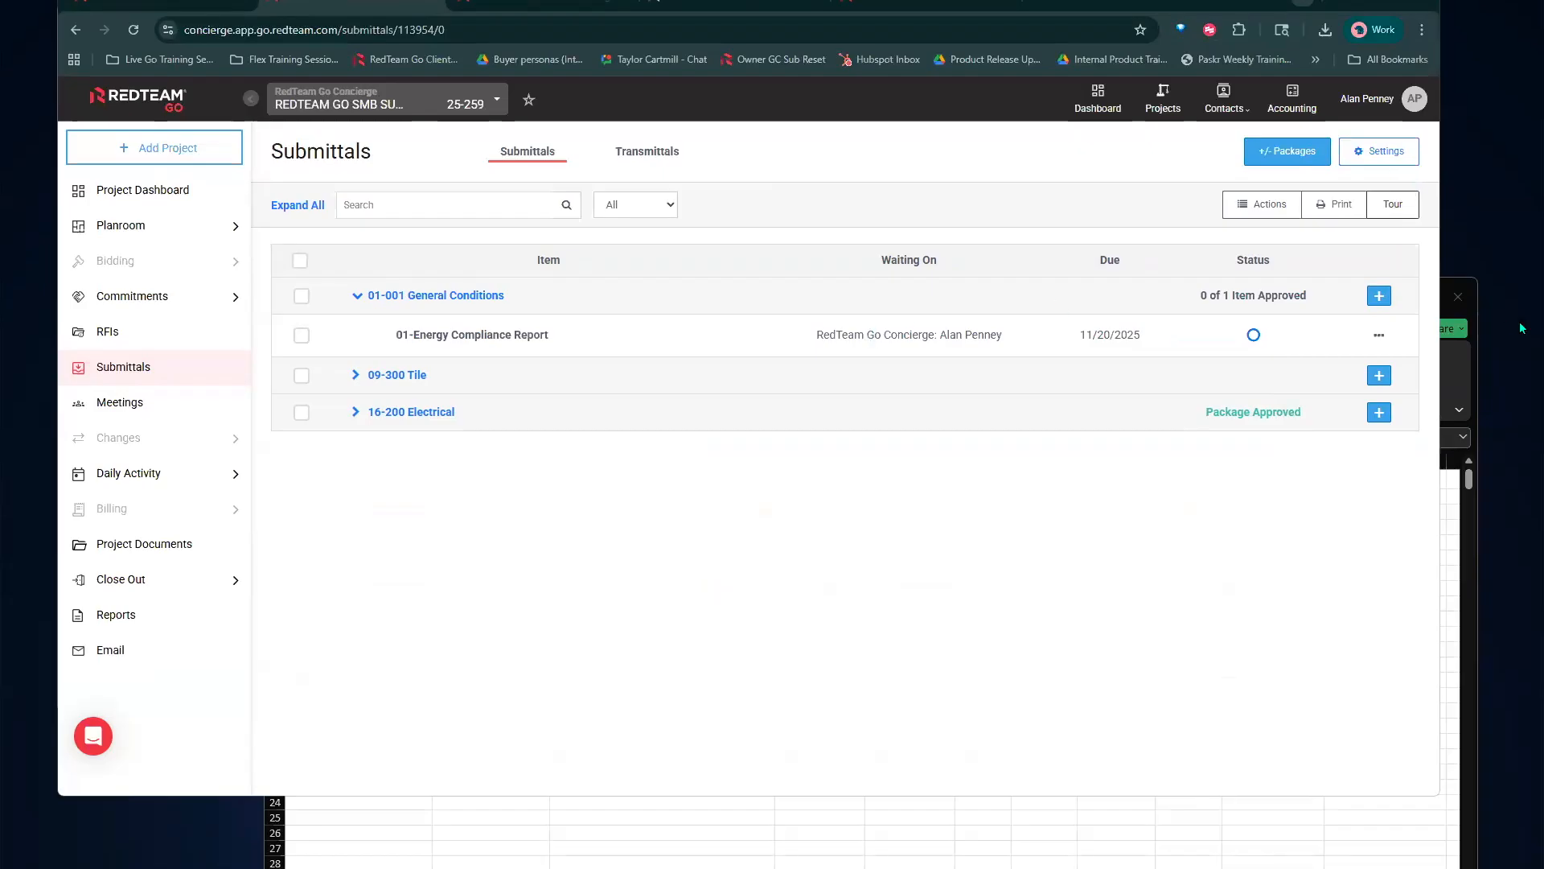
left_click(1386, 343)
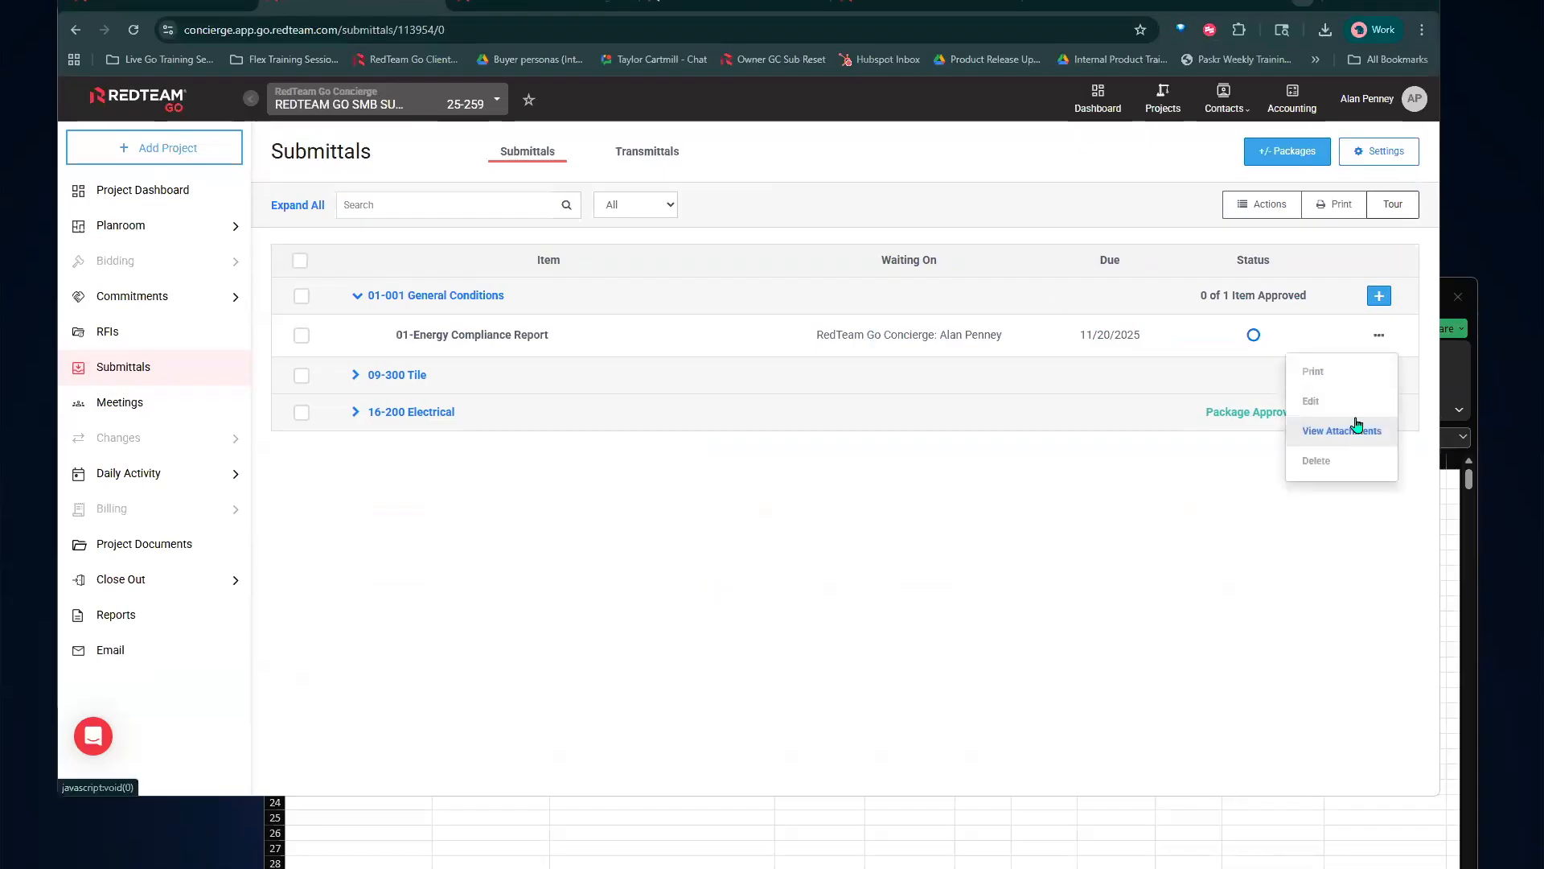
left_click(1357, 403)
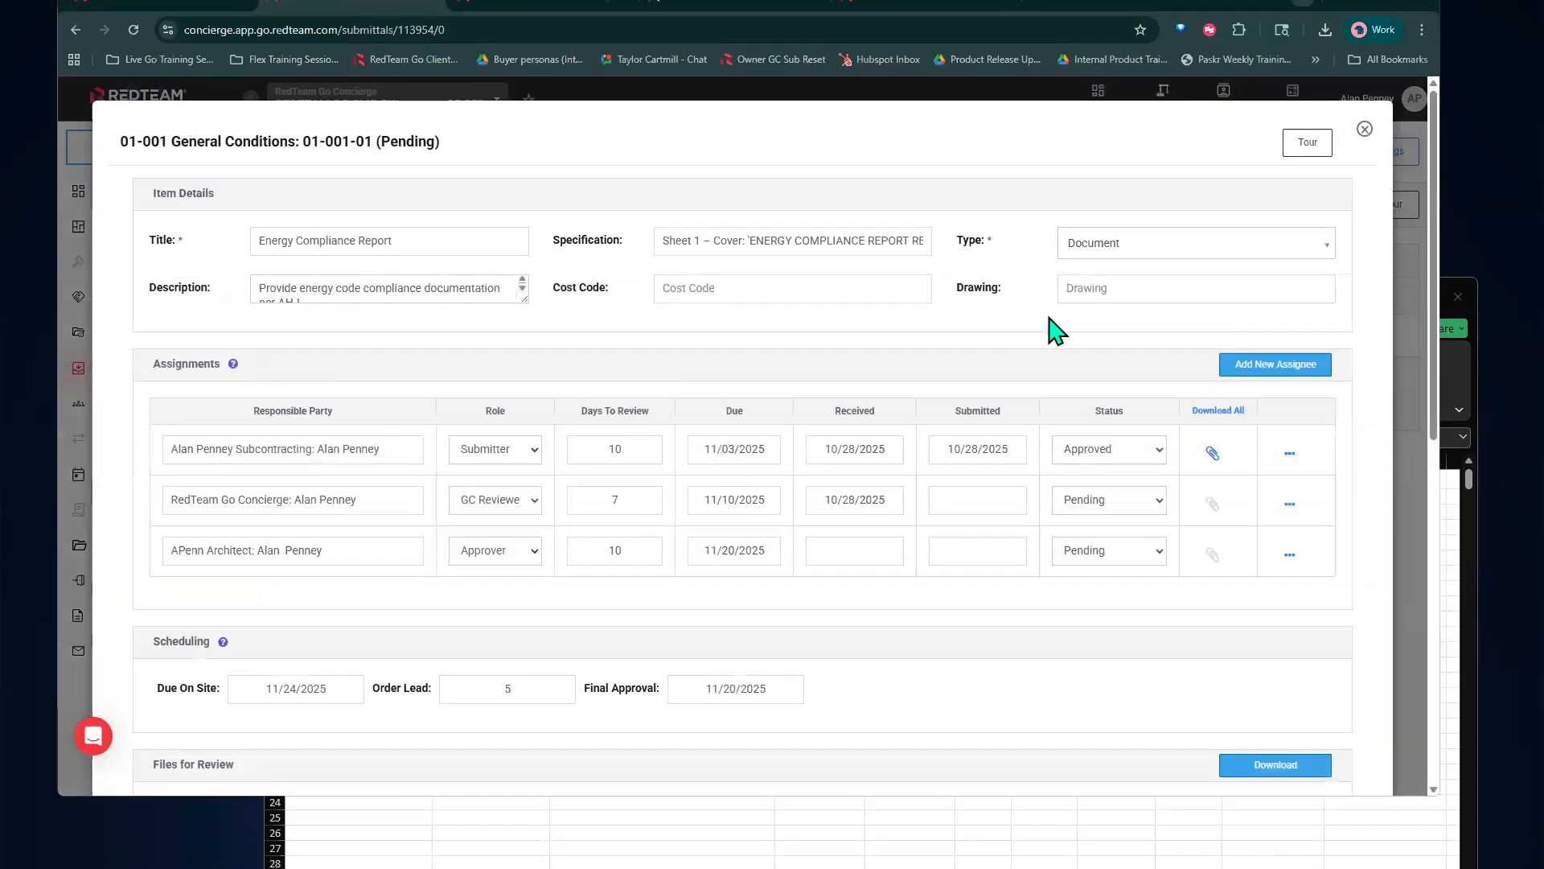
scroll(1046, 361, "down", 4)
scroll(1046, 360, "down", 5)
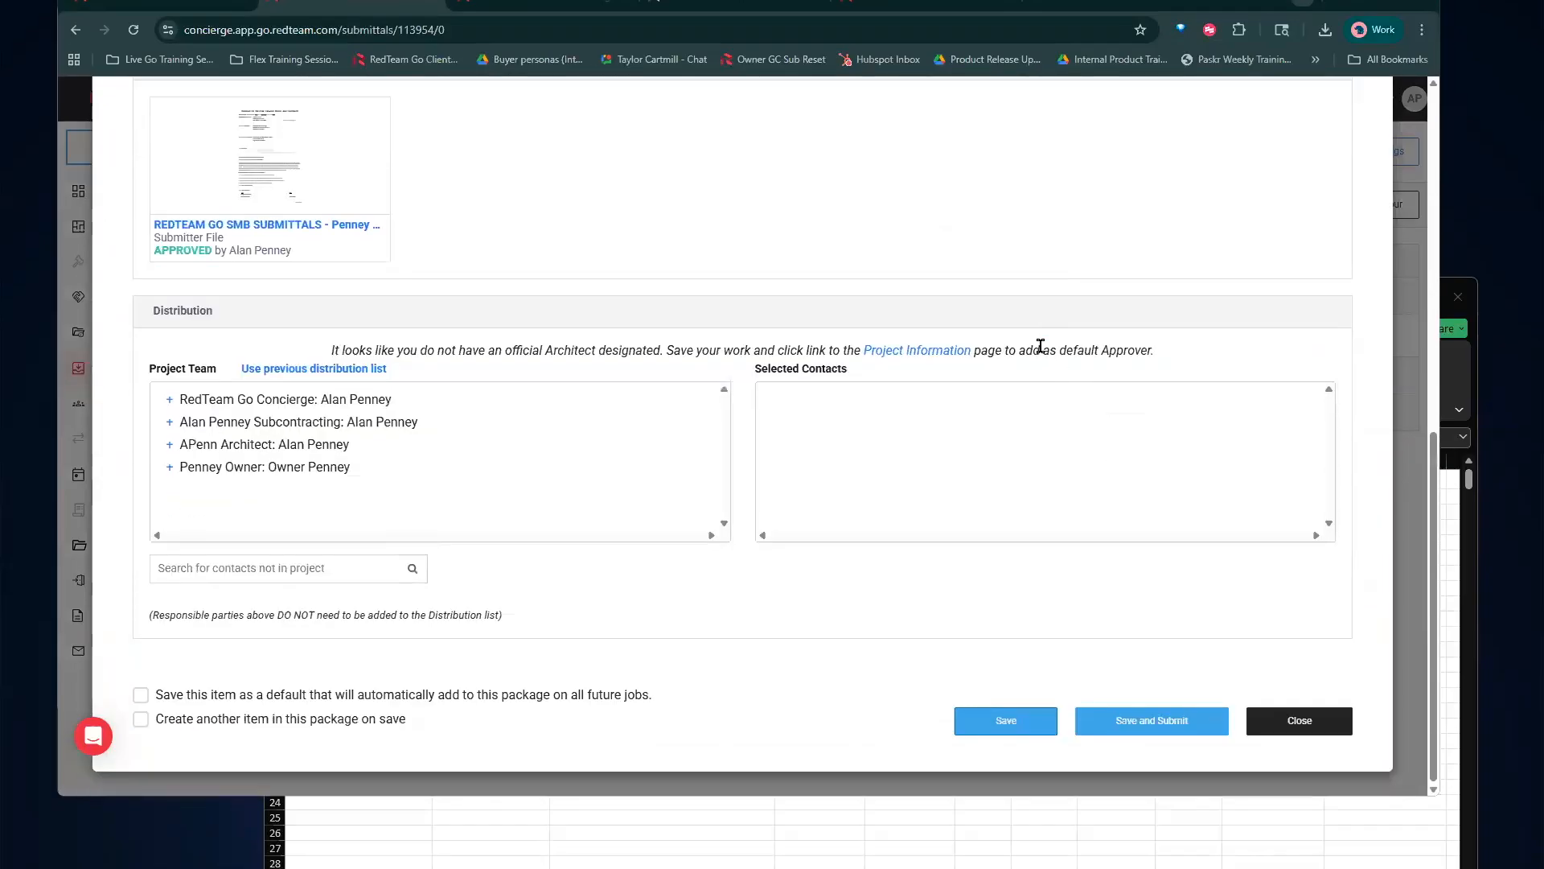
scroll(1039, 346, "up", 2)
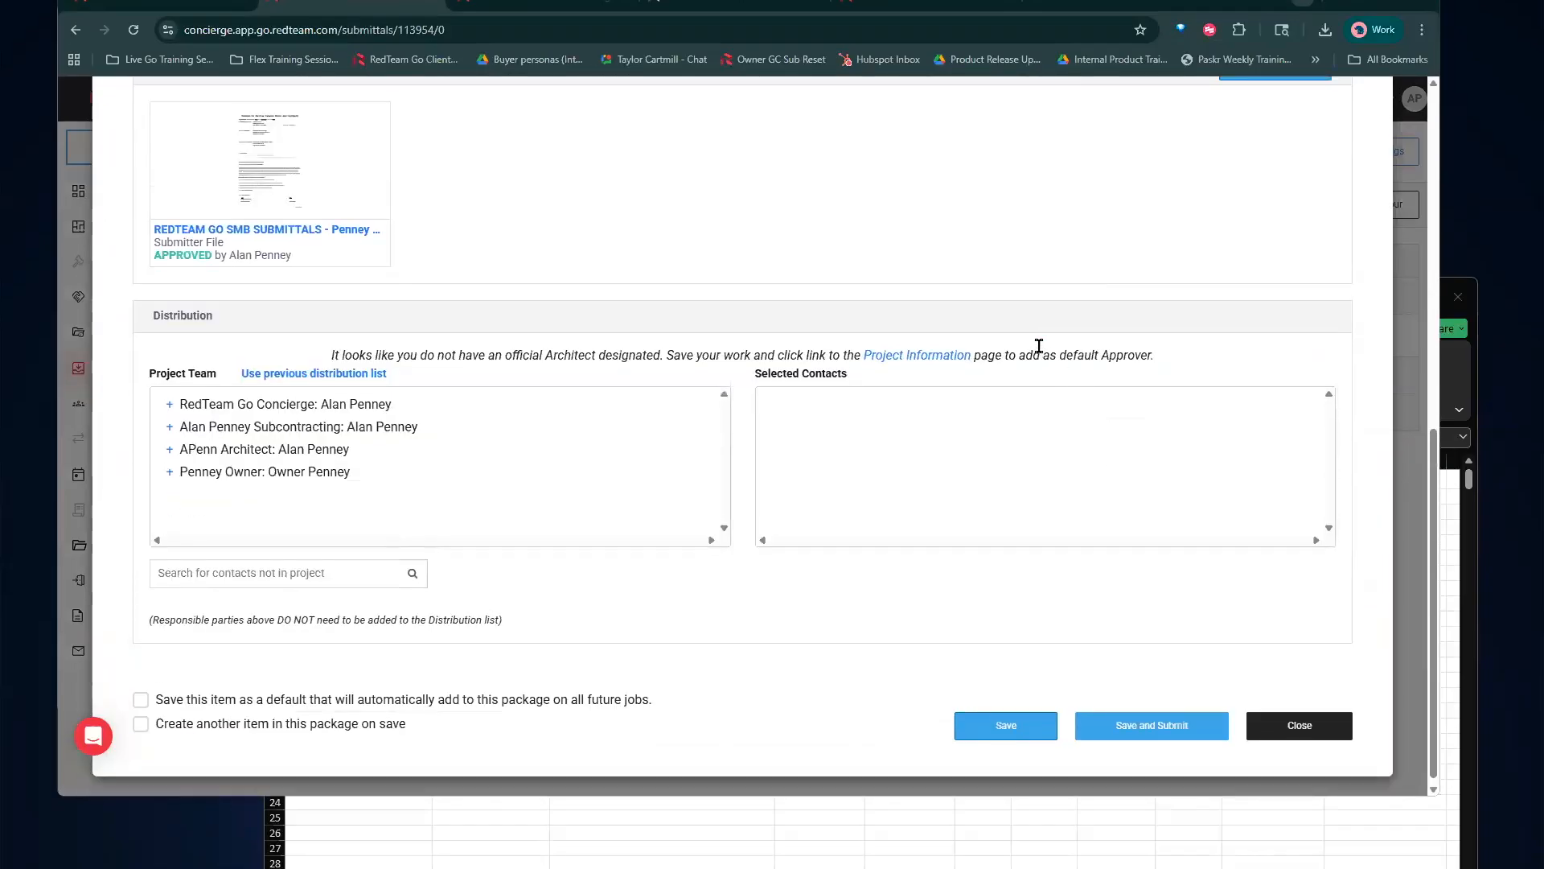
scroll(1039, 345, "up", 5)
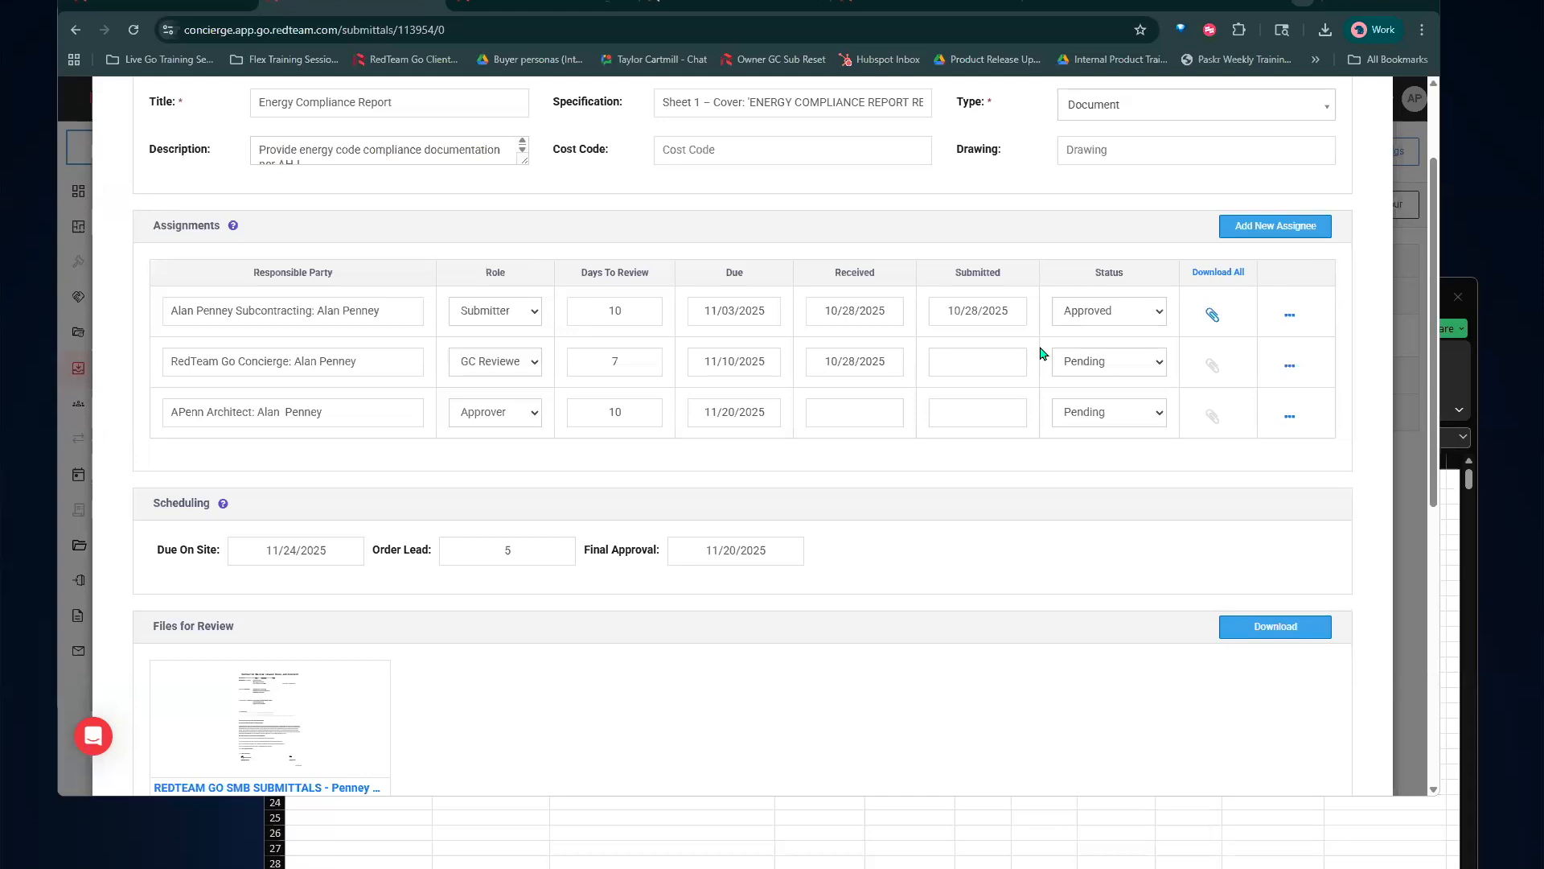
scroll(1021, 357, "up", 3)
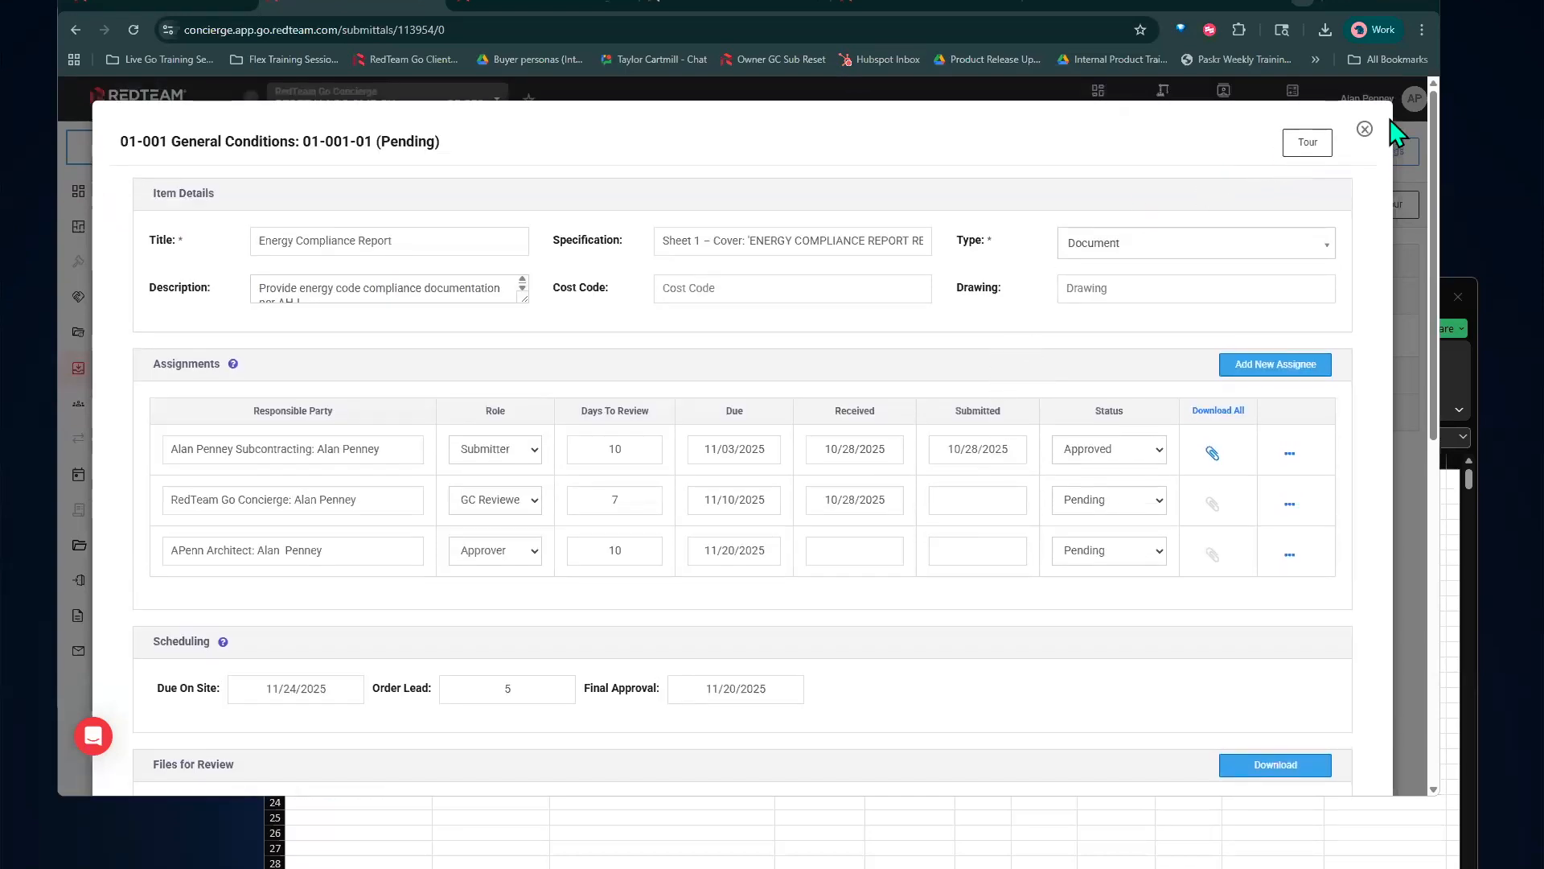
left_click(1364, 129)
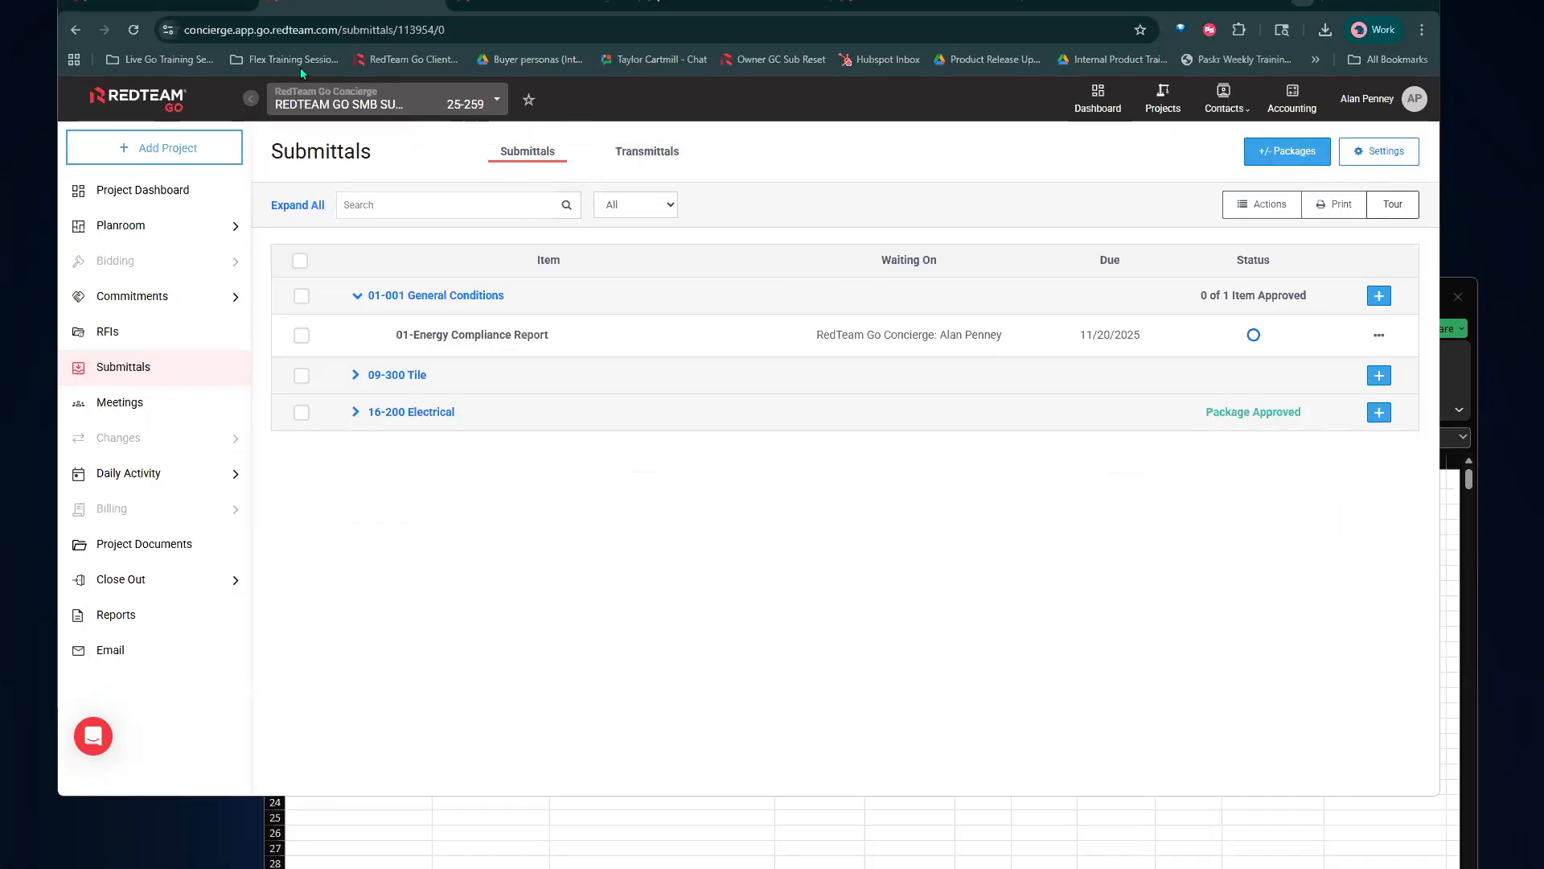
Log out of RedTeam Go, switch to the Construction company (Training) profile in TeamActivity, and tidy up the open browser tabs
left_click(1364, 103)
left_click(1289, 436)
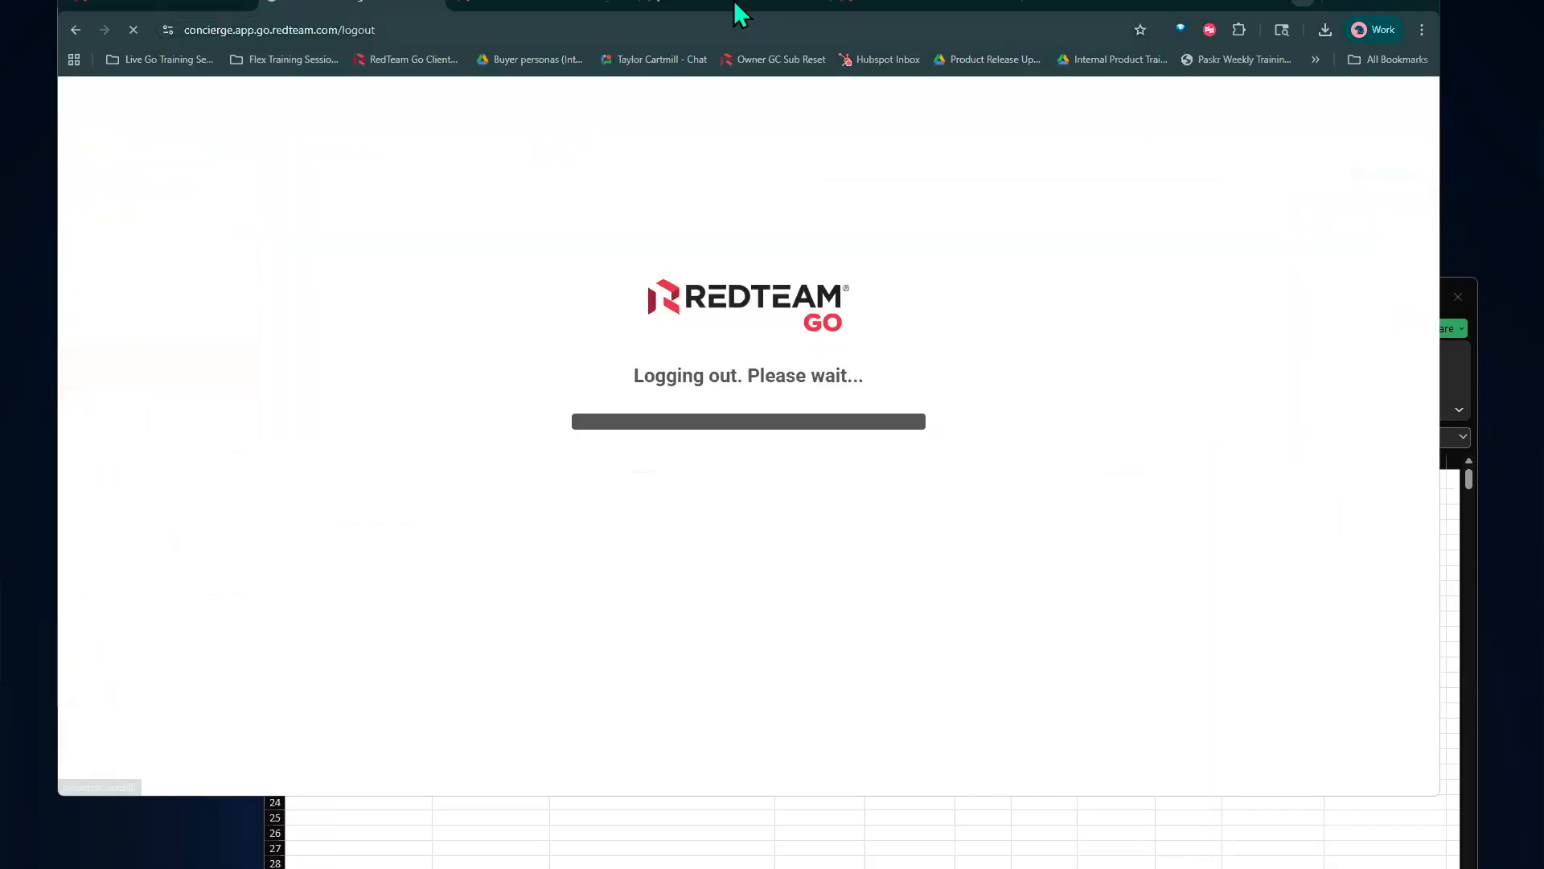
left_click(733, 5)
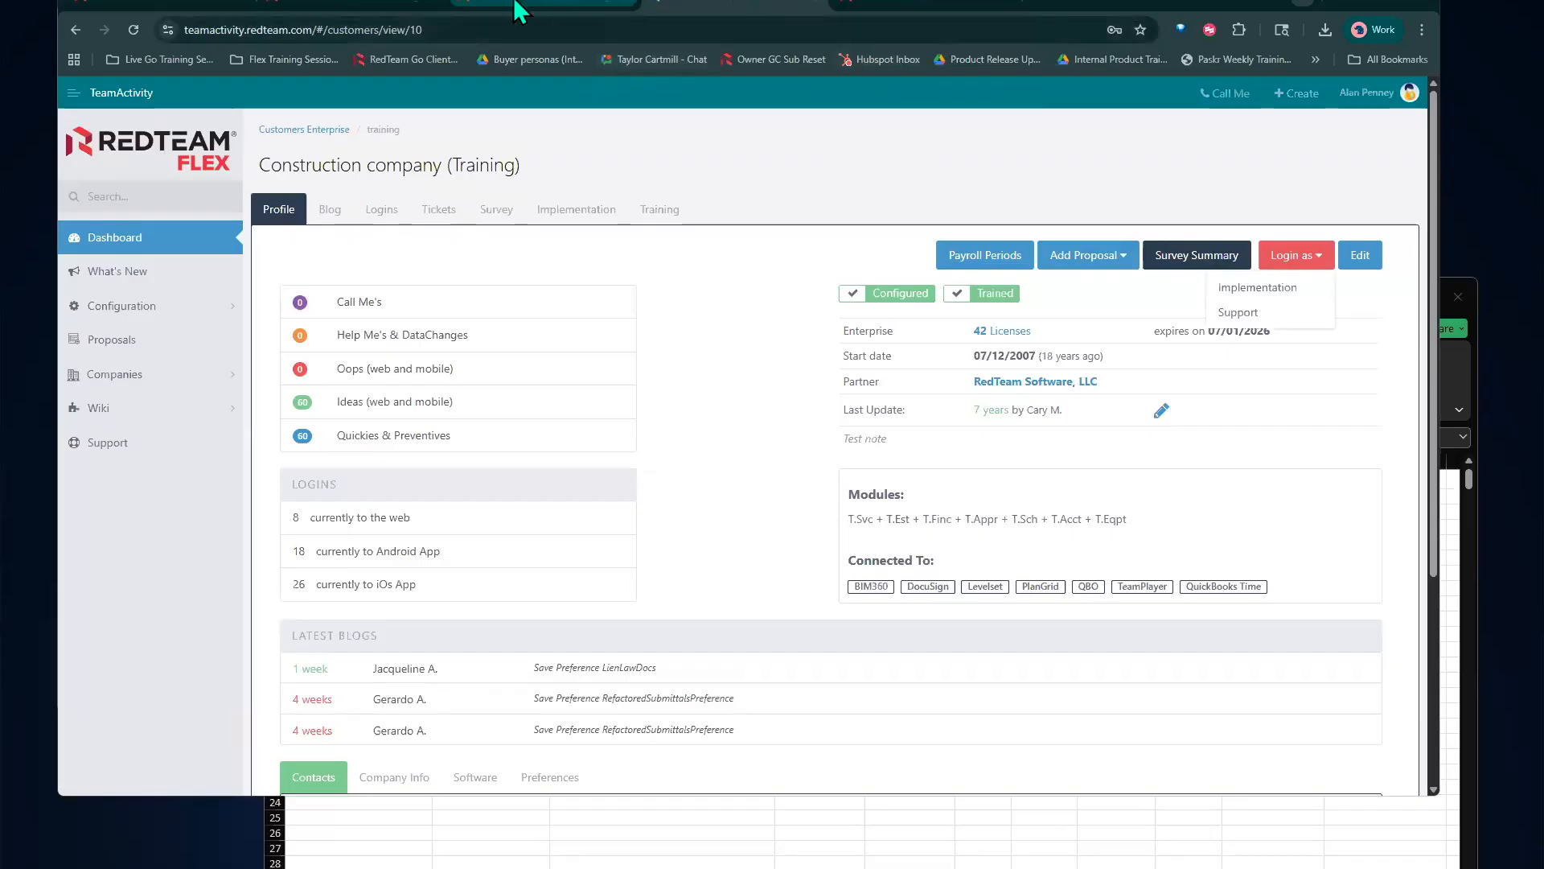
left_click(587, 13)
left_click(609, 2)
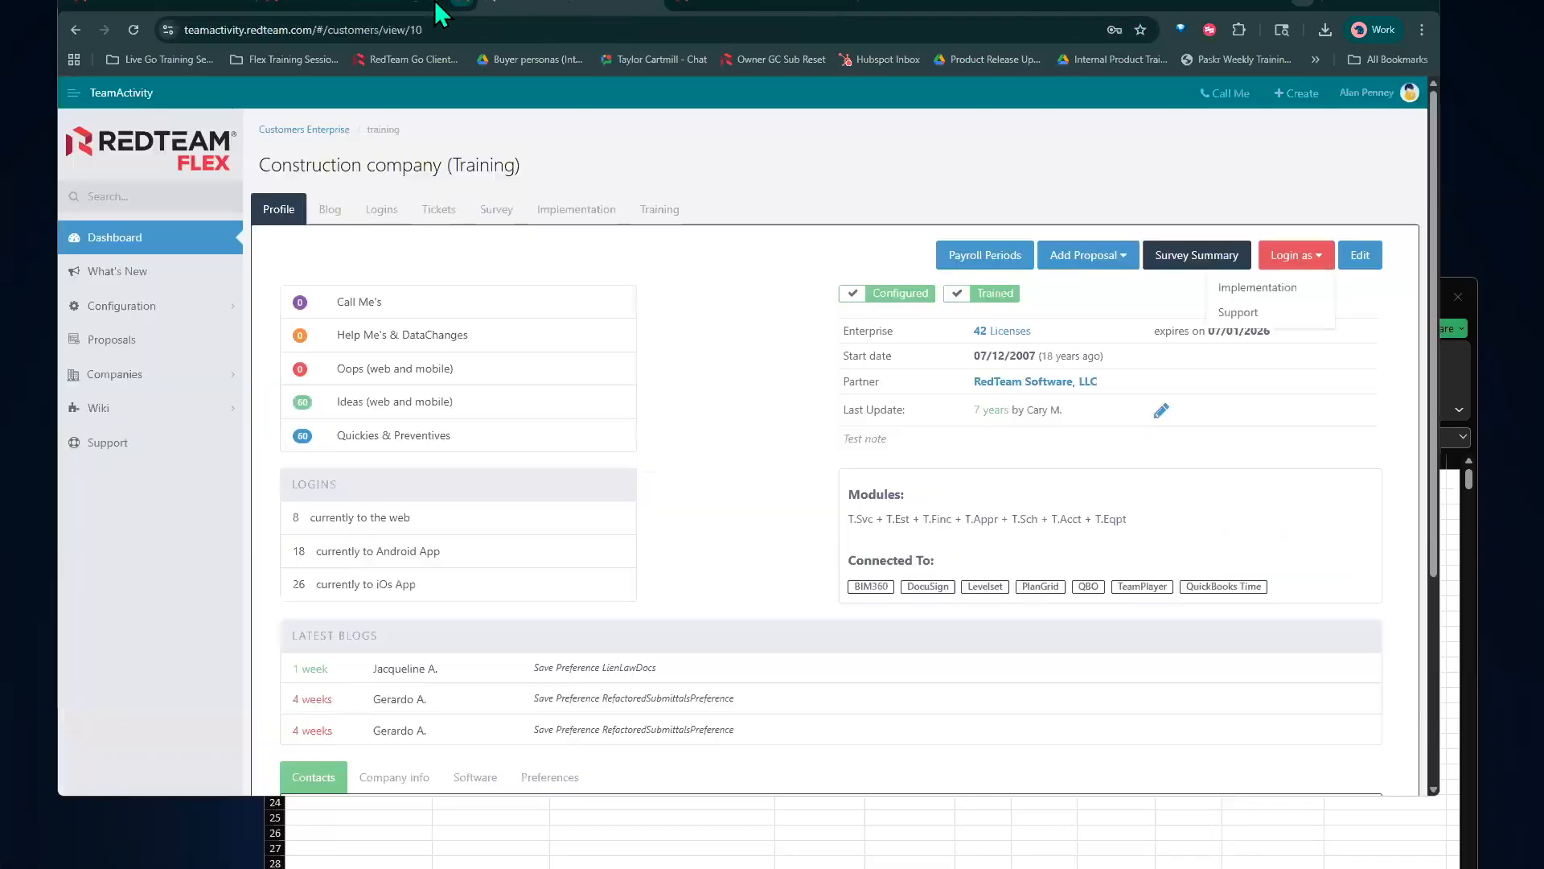
left_click(441, 7)
left_click(478, 10)
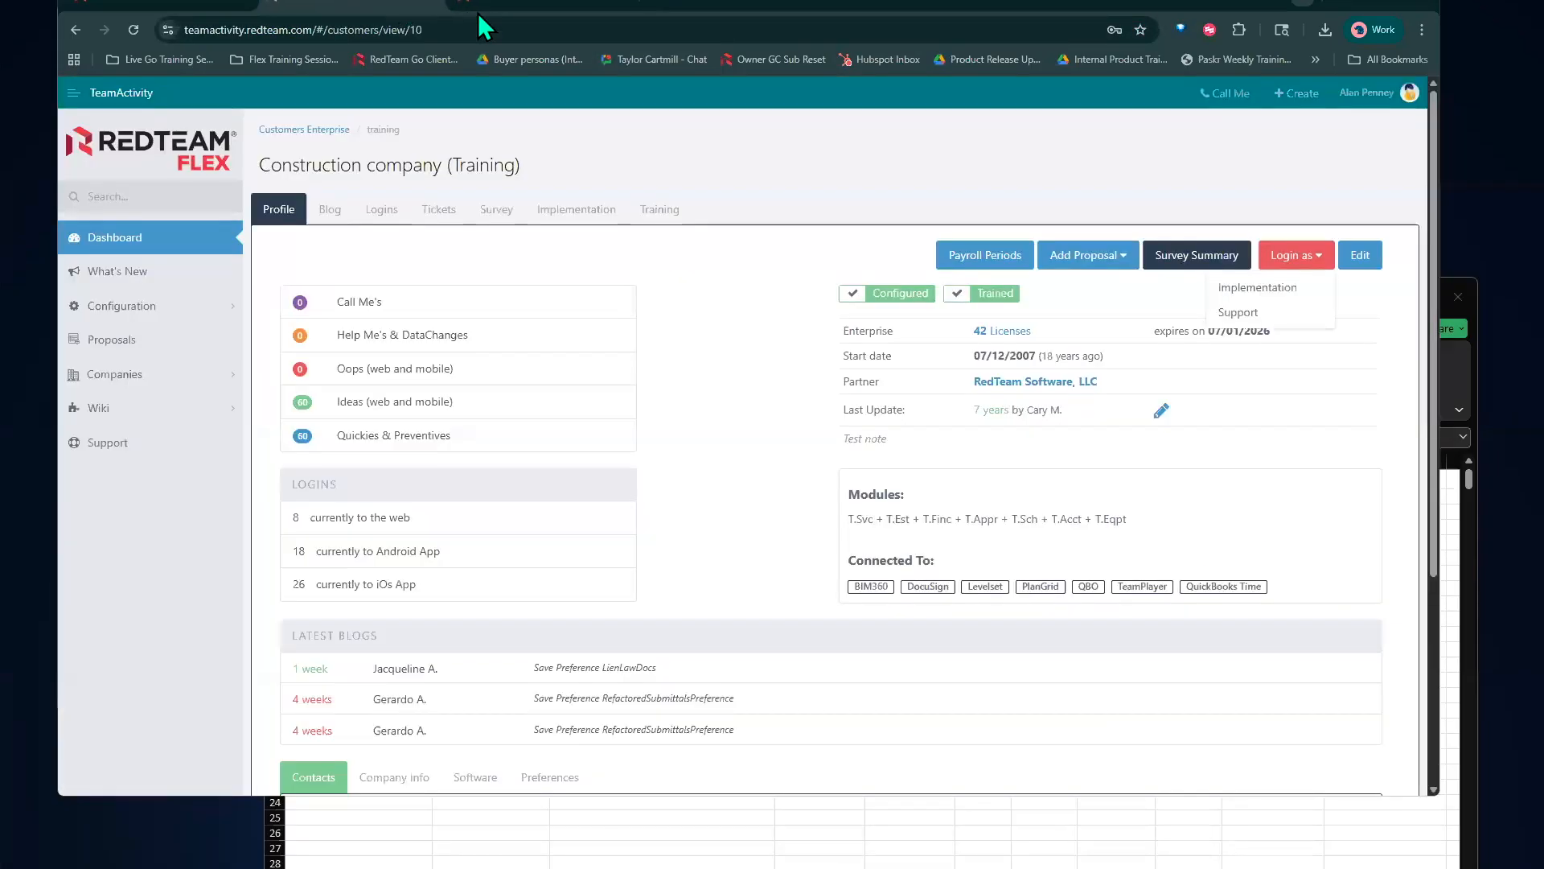
Log in to RedTeam Flex for the training company as Implementation and open the REDTEAM FLEX ENT SUBMITTALS project
left_click(1247, 294)
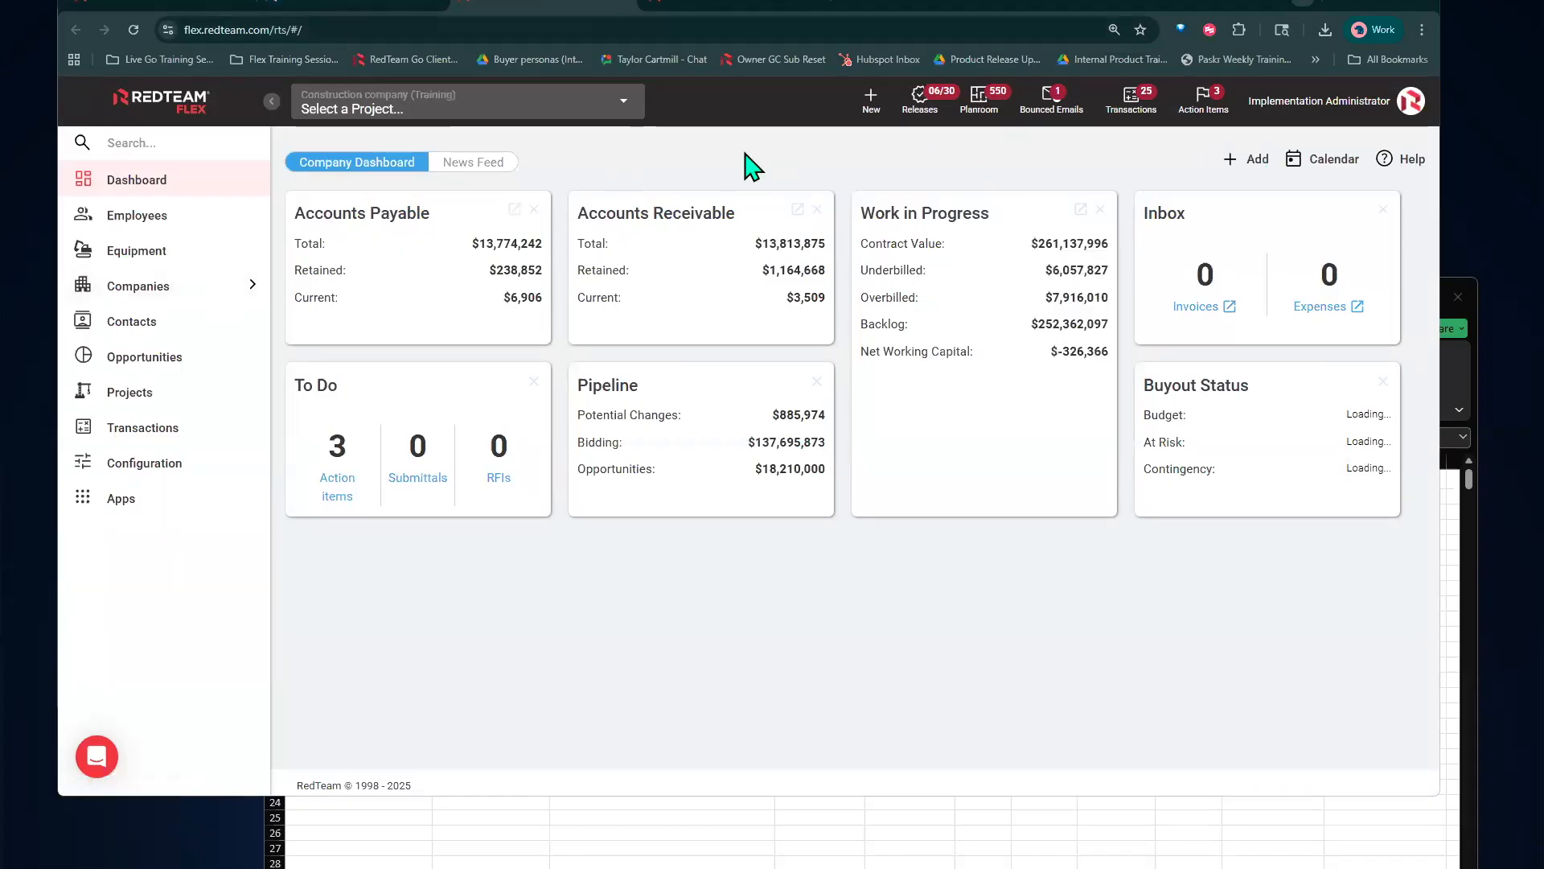
left_click(595, 113)
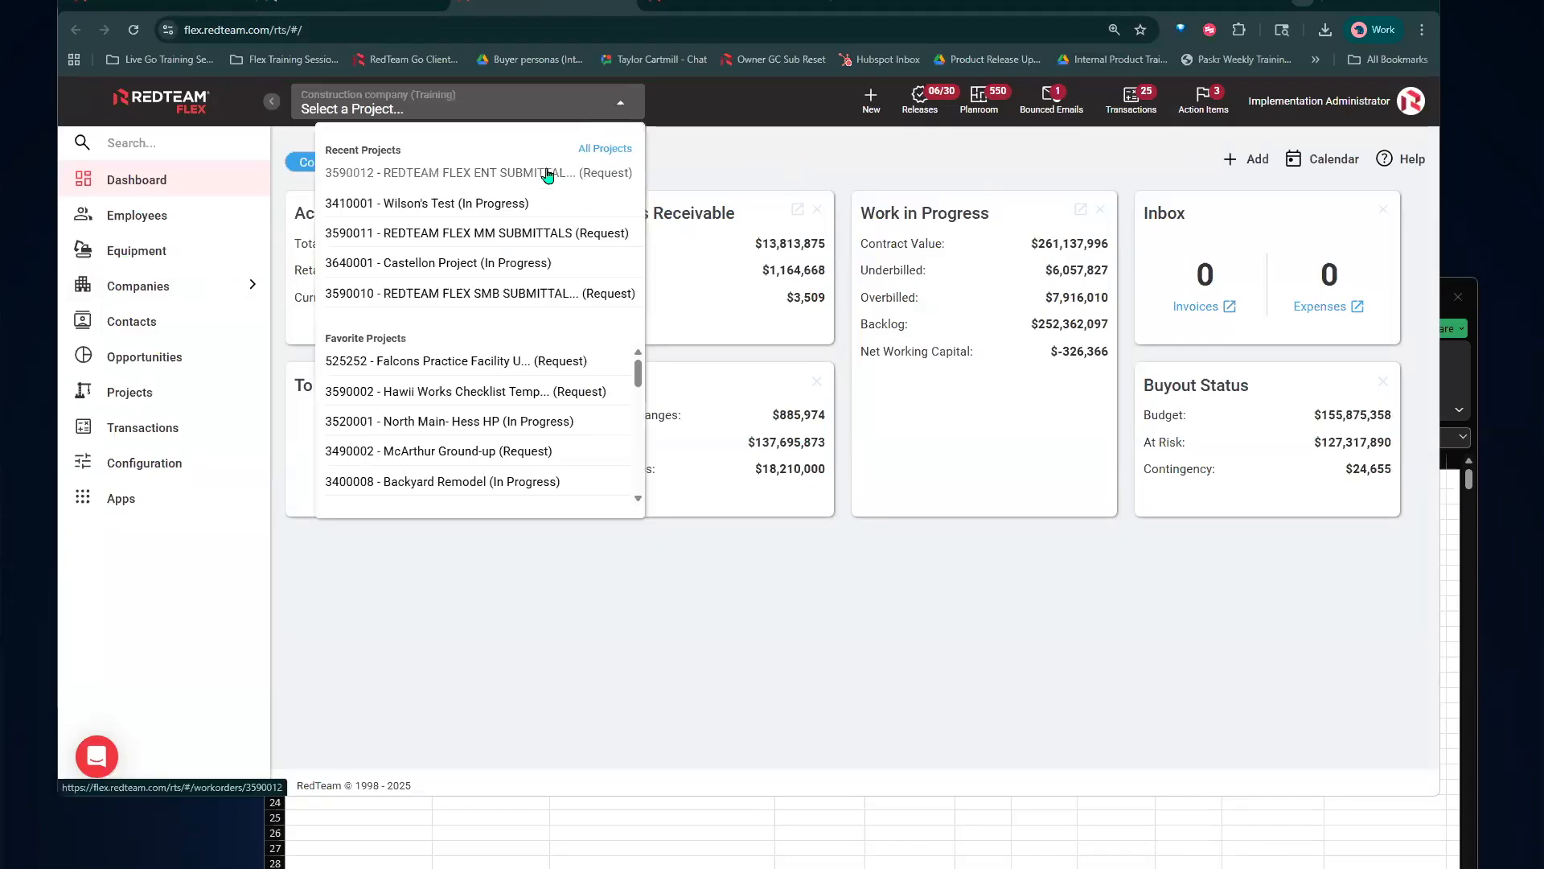
left_click(547, 174)
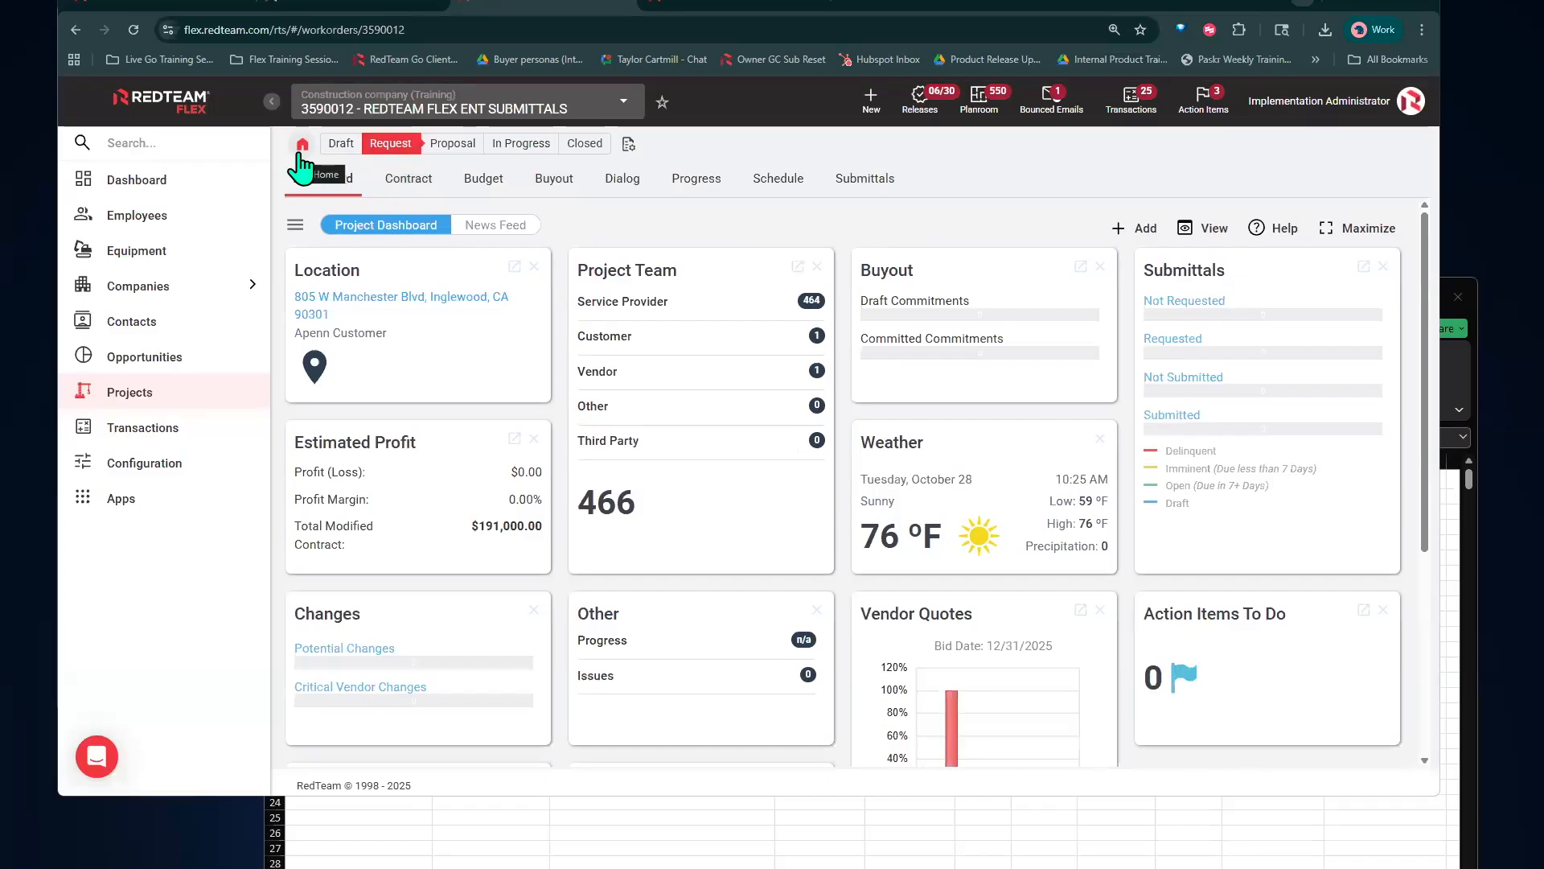
left_click(302, 156)
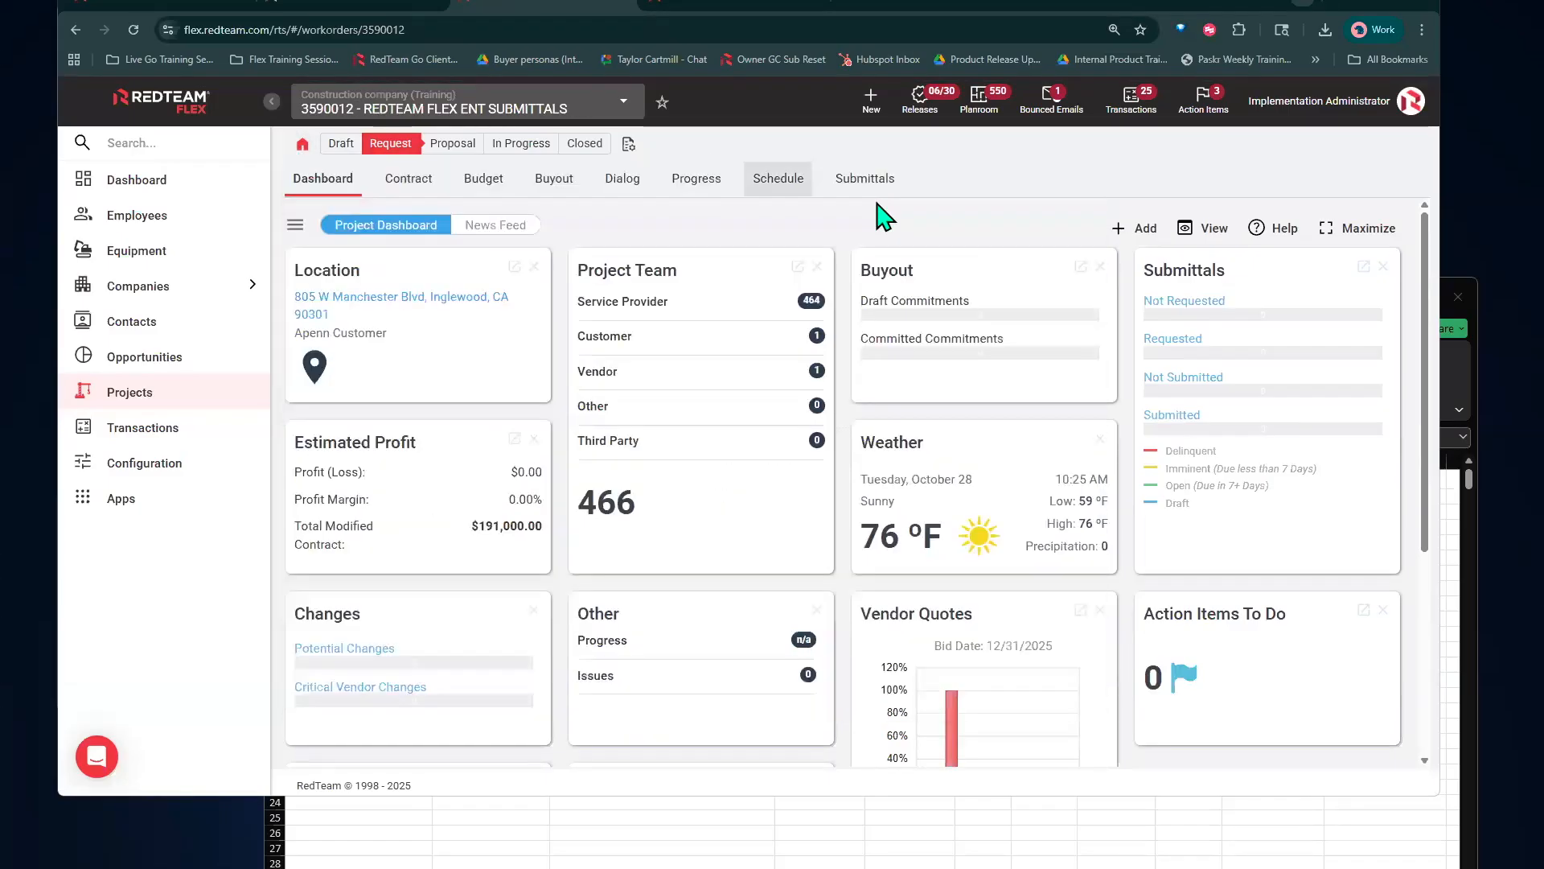
Open the ENT project's Manage Submittals Workflow and look through its stages
left_click(874, 191)
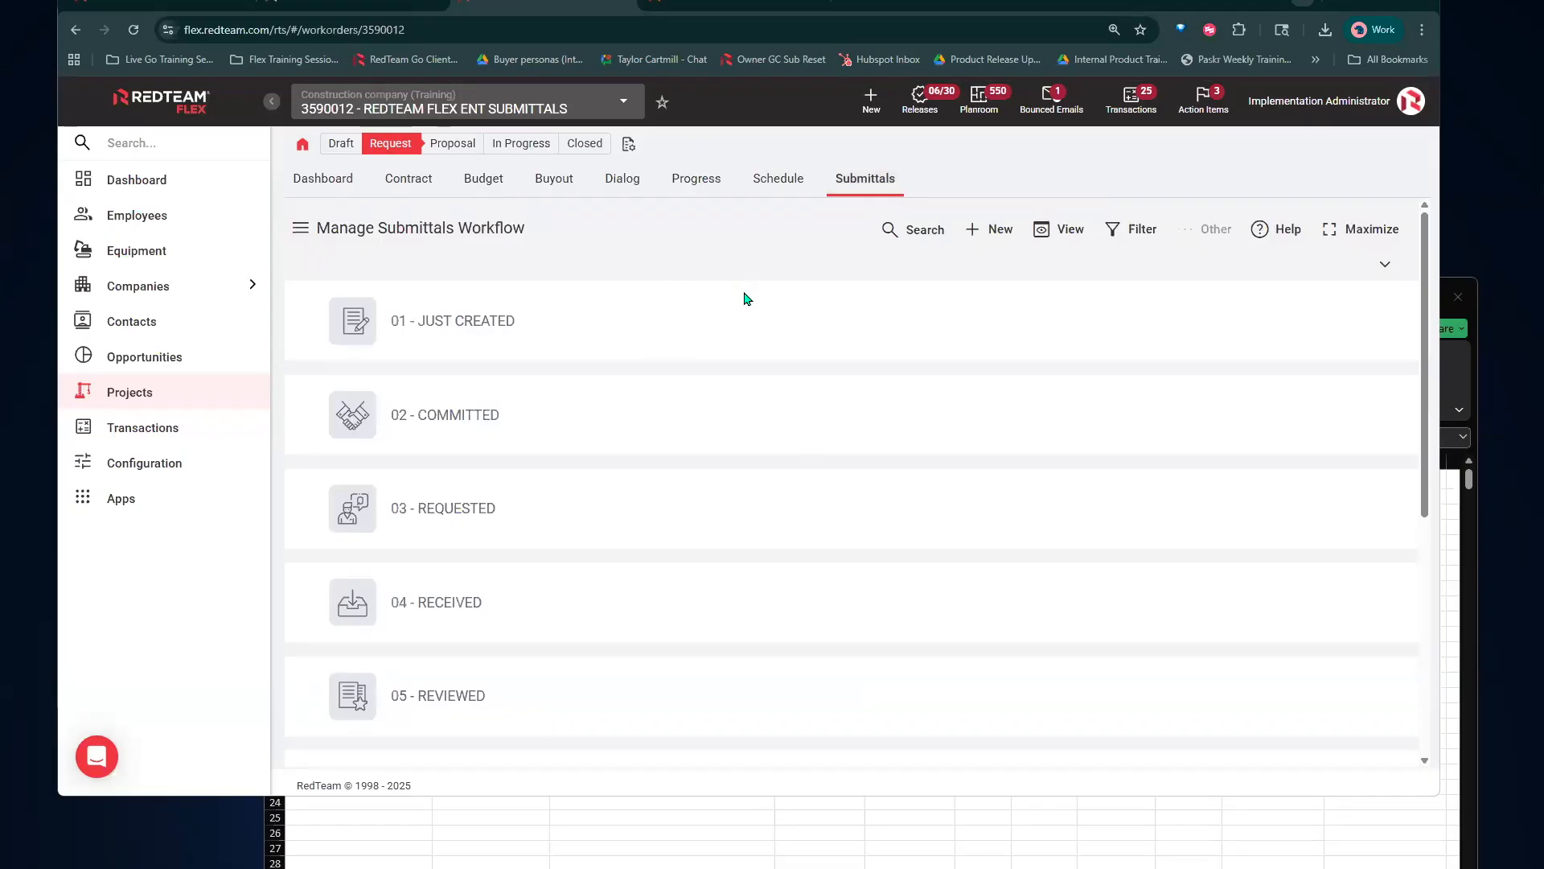
scroll(745, 300, "down", 5)
scroll(745, 299, "up", 5)
Switch from the ENT project to REDTEAM FLEX MM SUBMITTALS and on to the REDTEAM FLEX SMB SUBMITTALS project
left_click(623, 101)
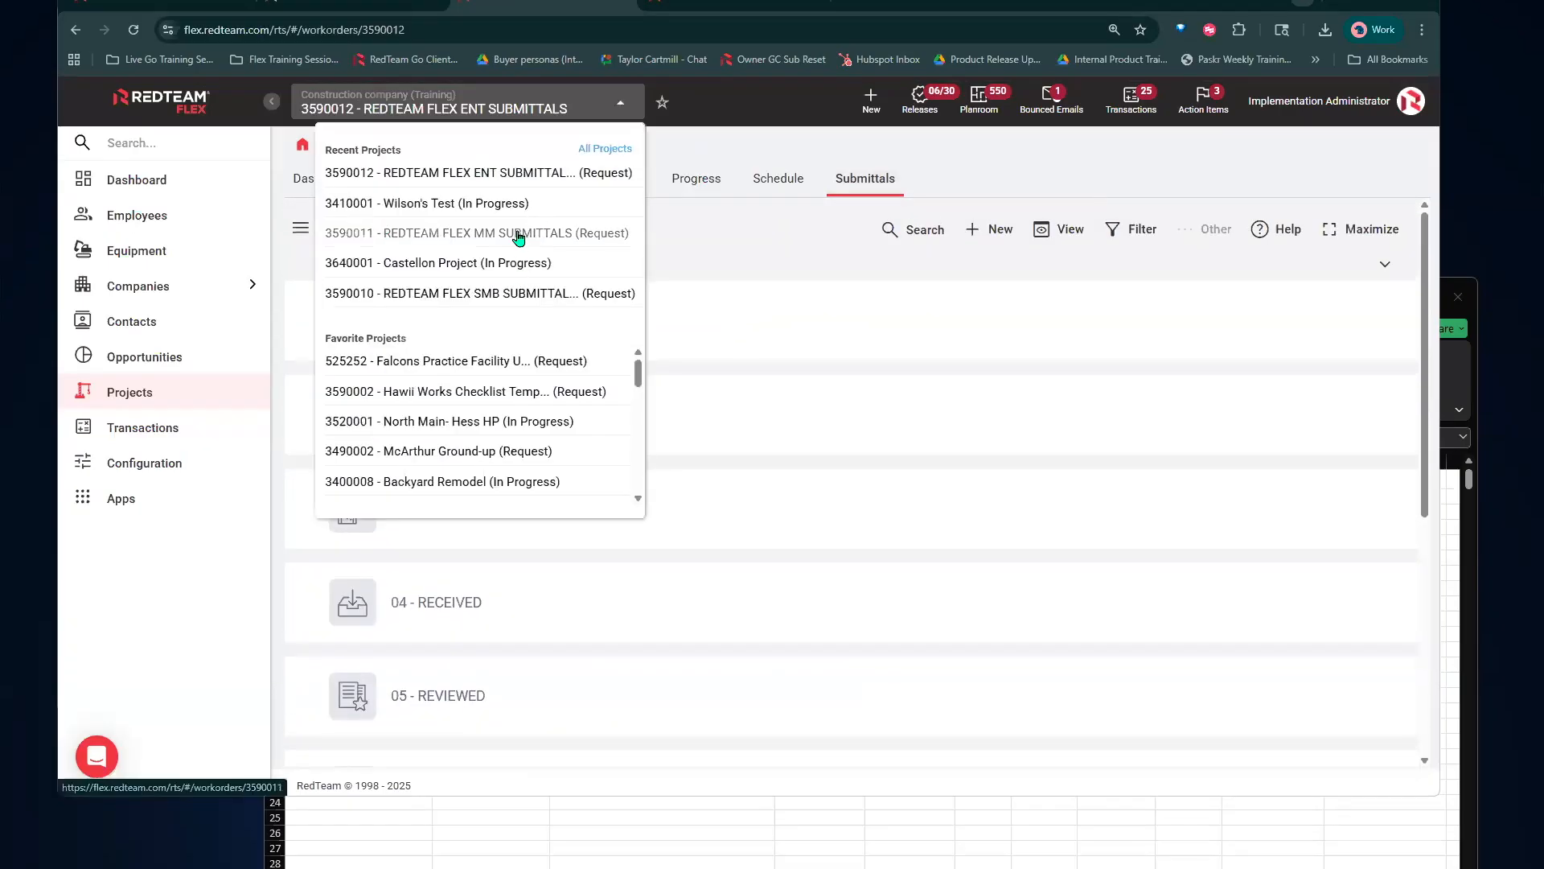
left_click(520, 235)
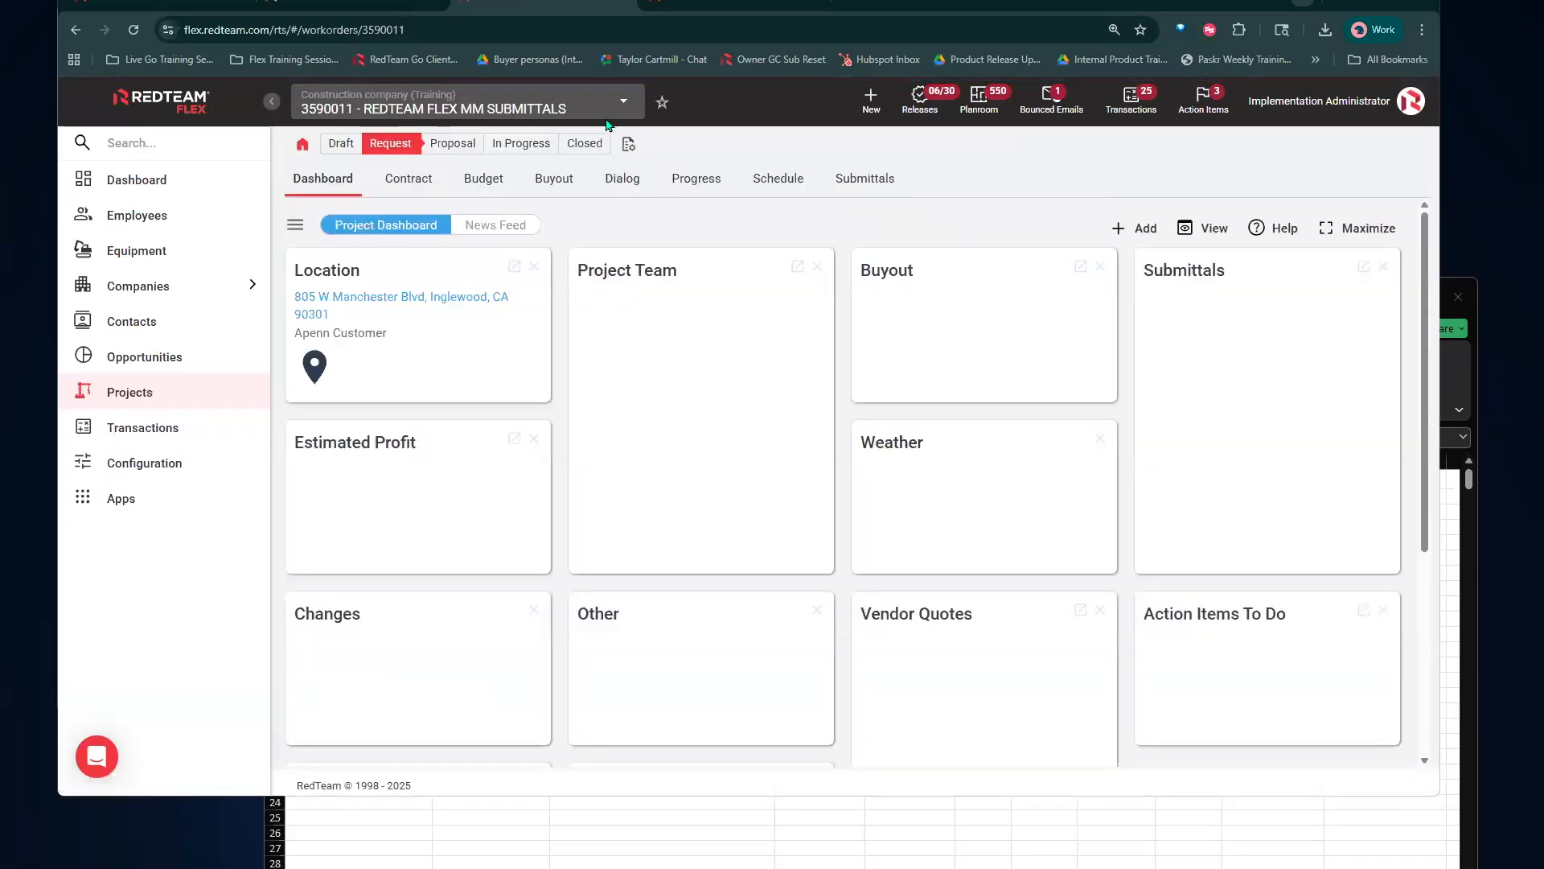
left_click(591, 109)
left_click(534, 298)
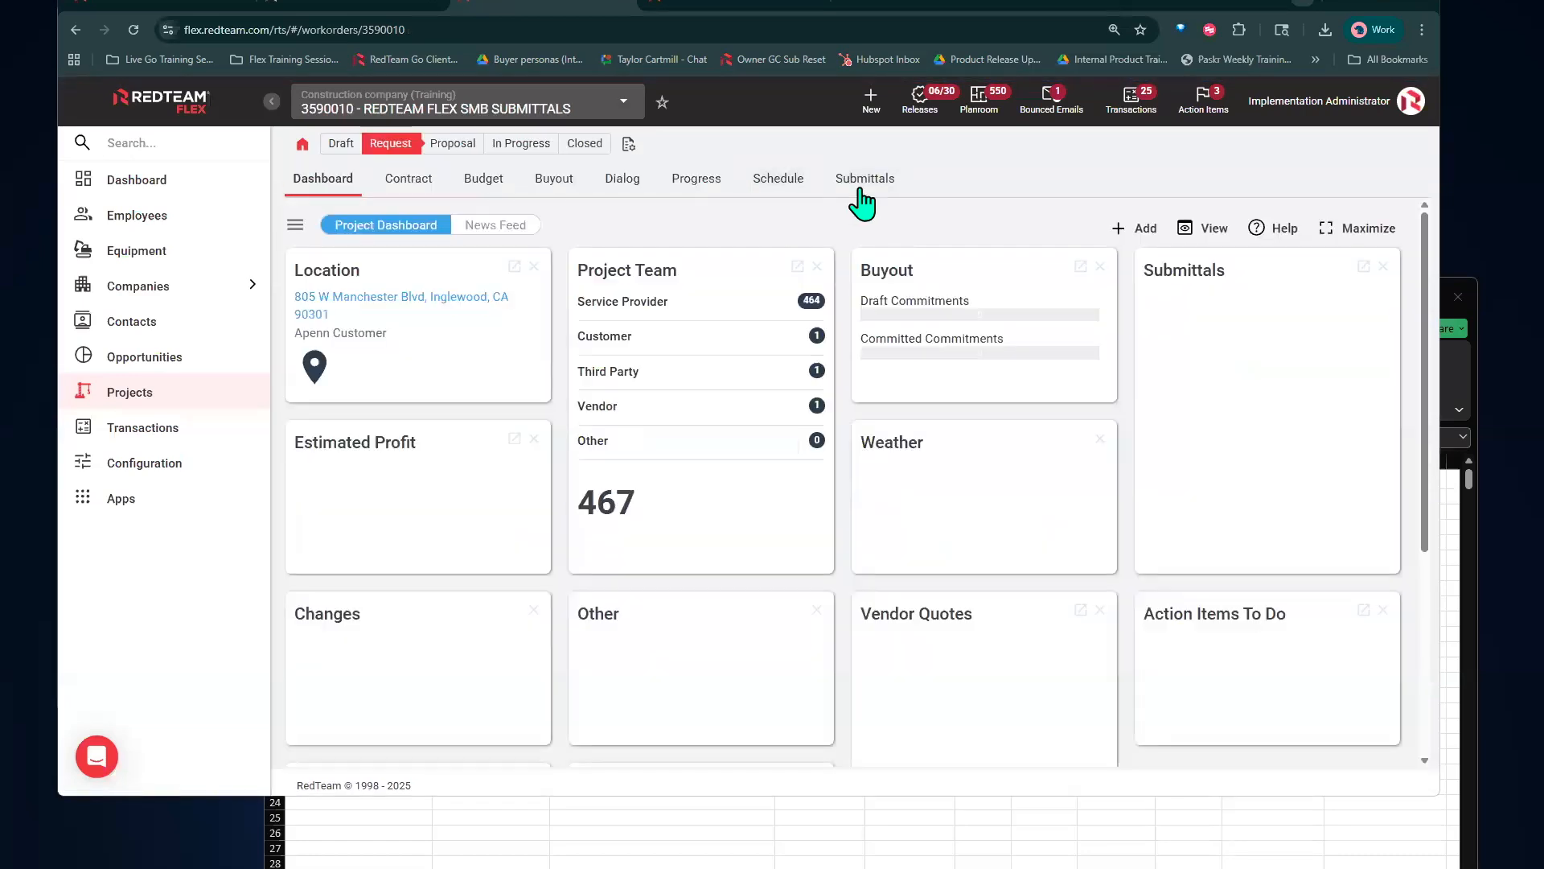
Open the SMB project's submittals workflow and expand the Committed and Requested stages to view their items
left_click(861, 193)
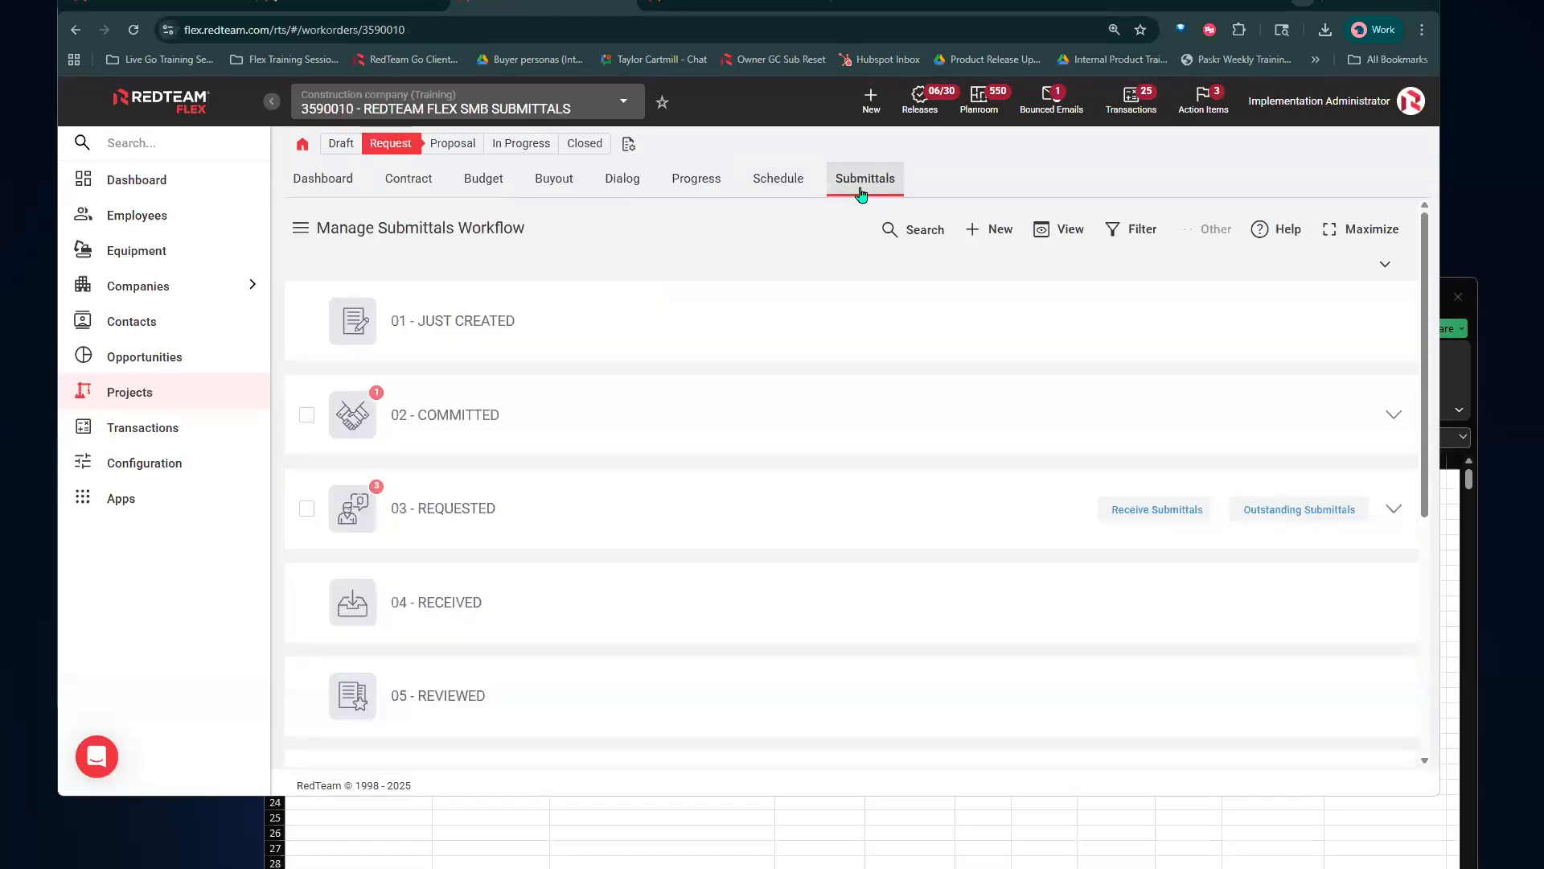
left_click(609, 445)
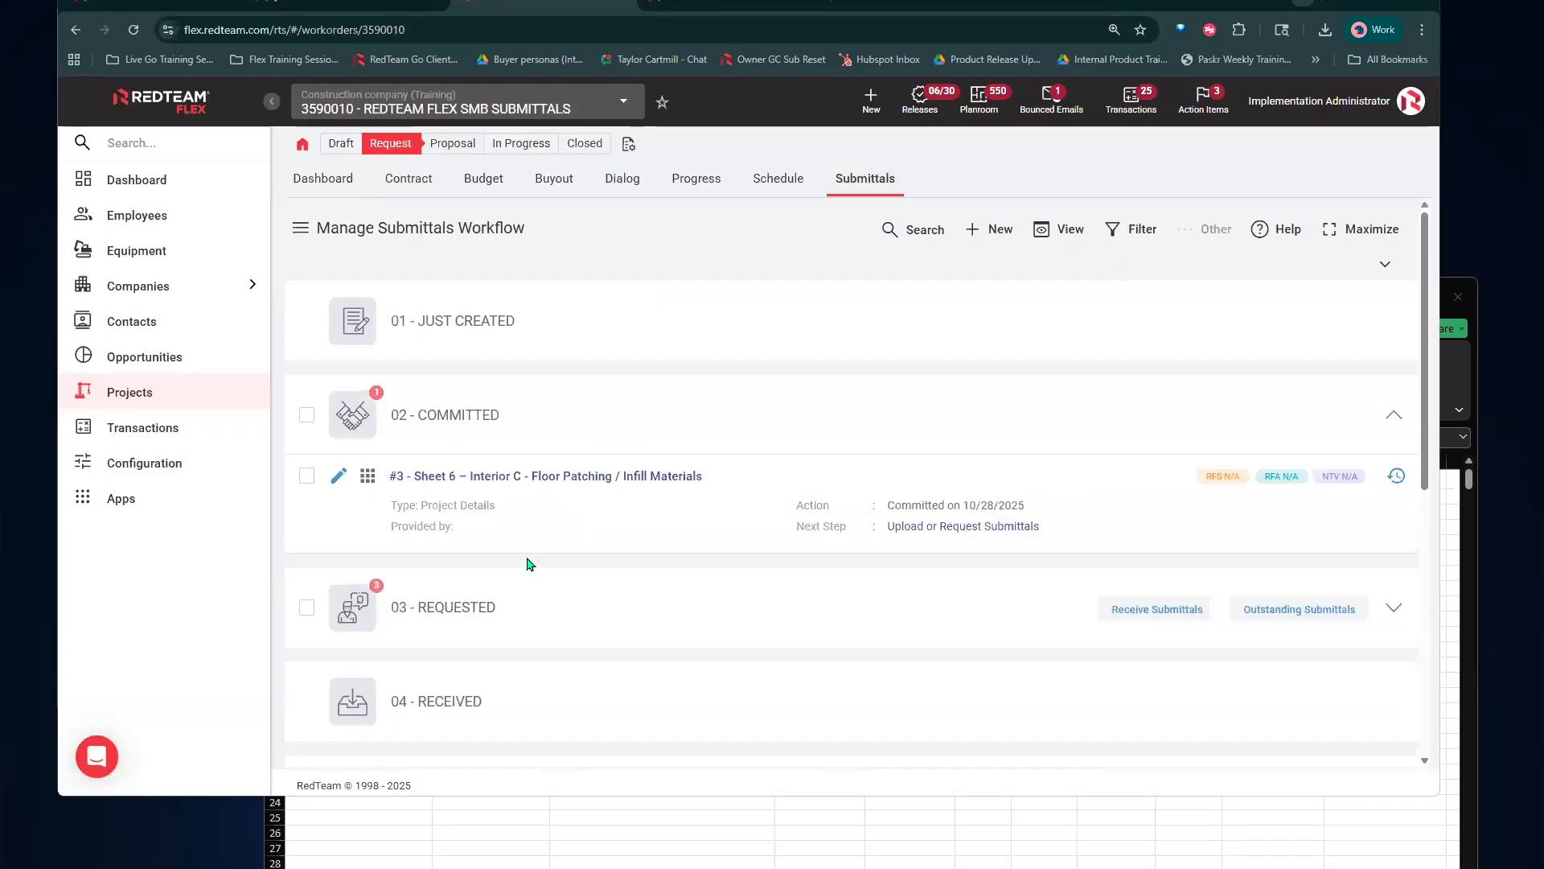
left_click(558, 614)
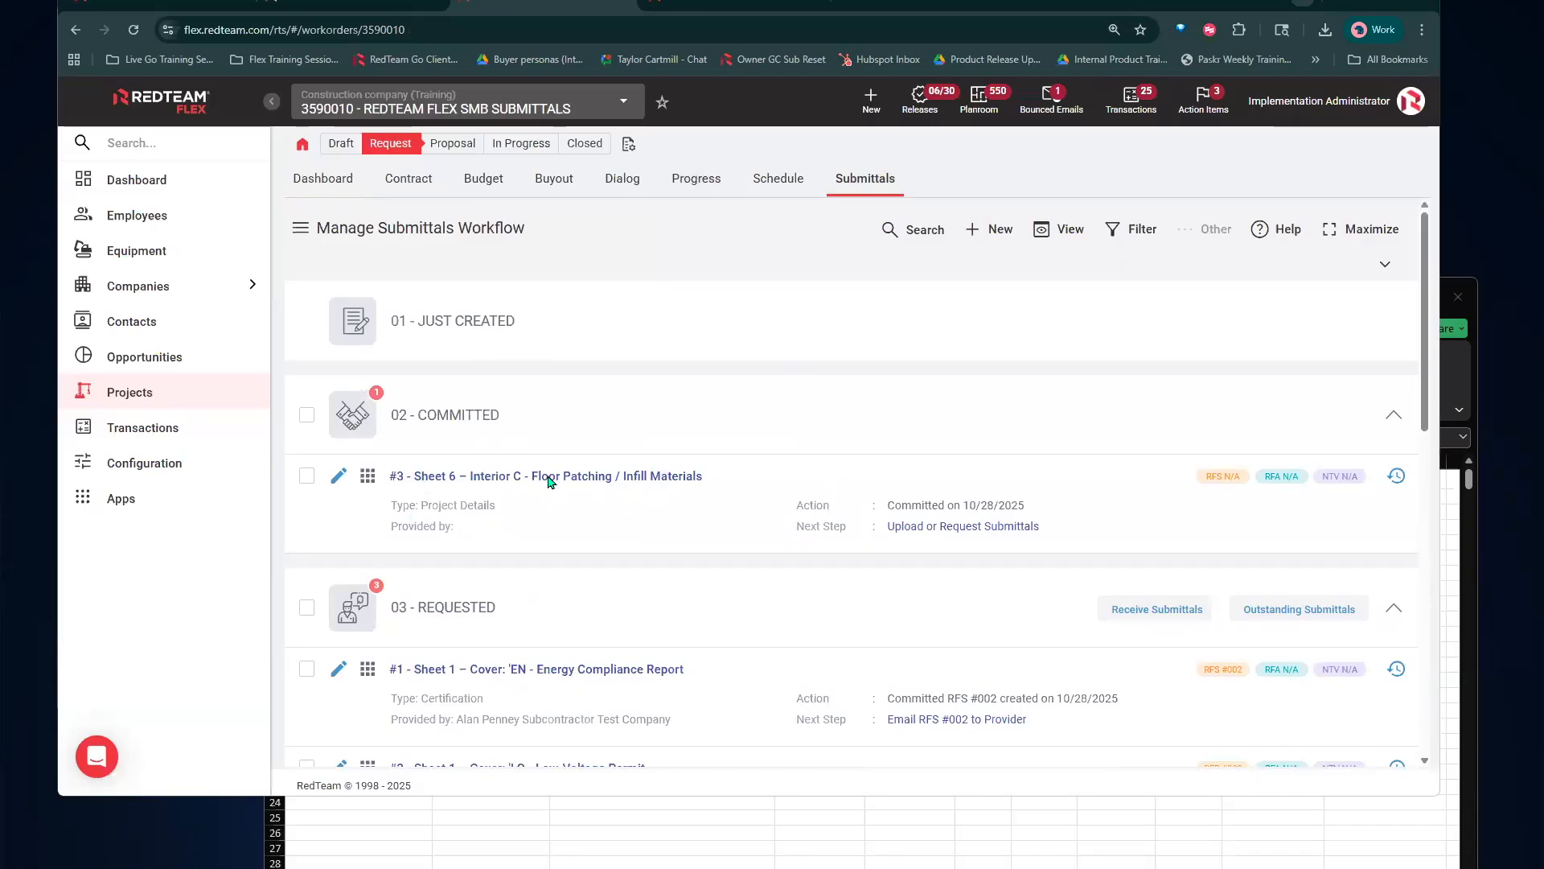
scroll(575, 431, "down", 1)
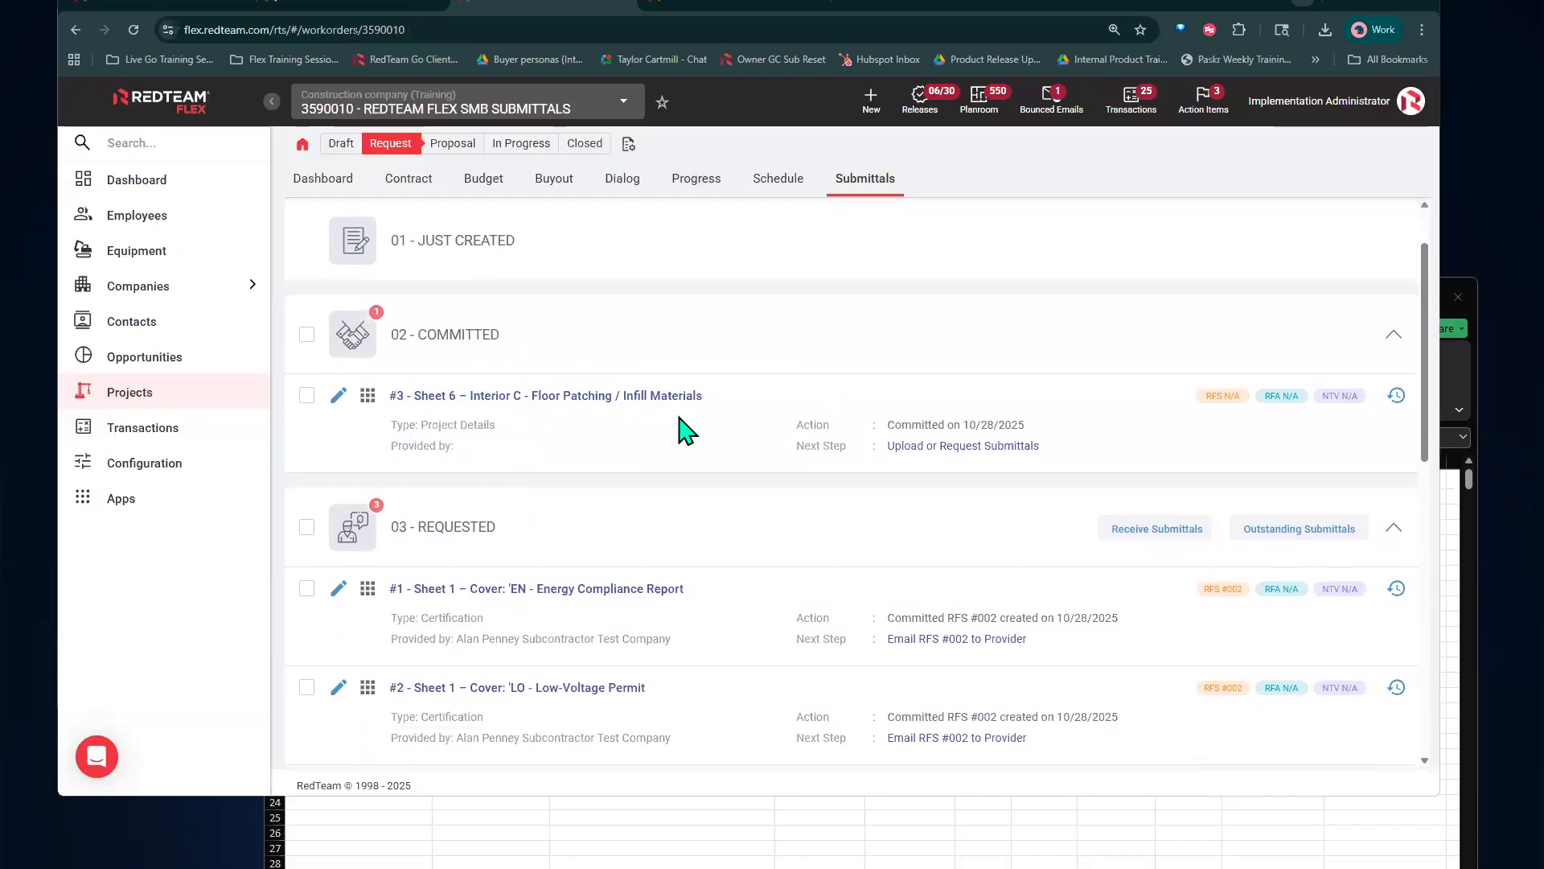
Open the Project Preferences, filter them by "SUBMITT" to examine the submittal settings, and return to the workflow
left_click(629, 145)
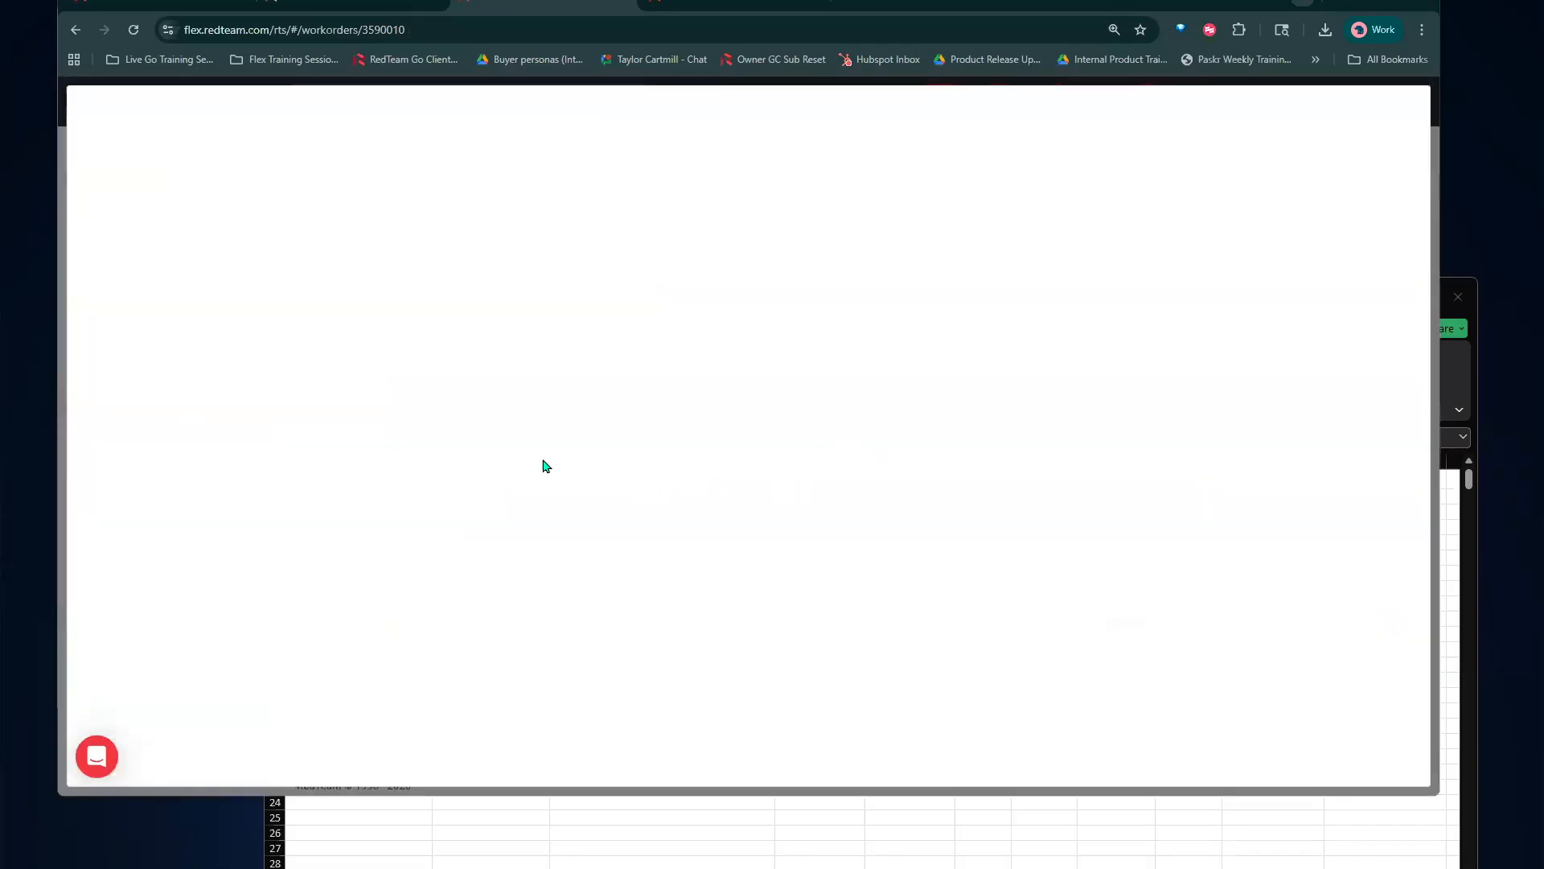
left_click(154, 291)
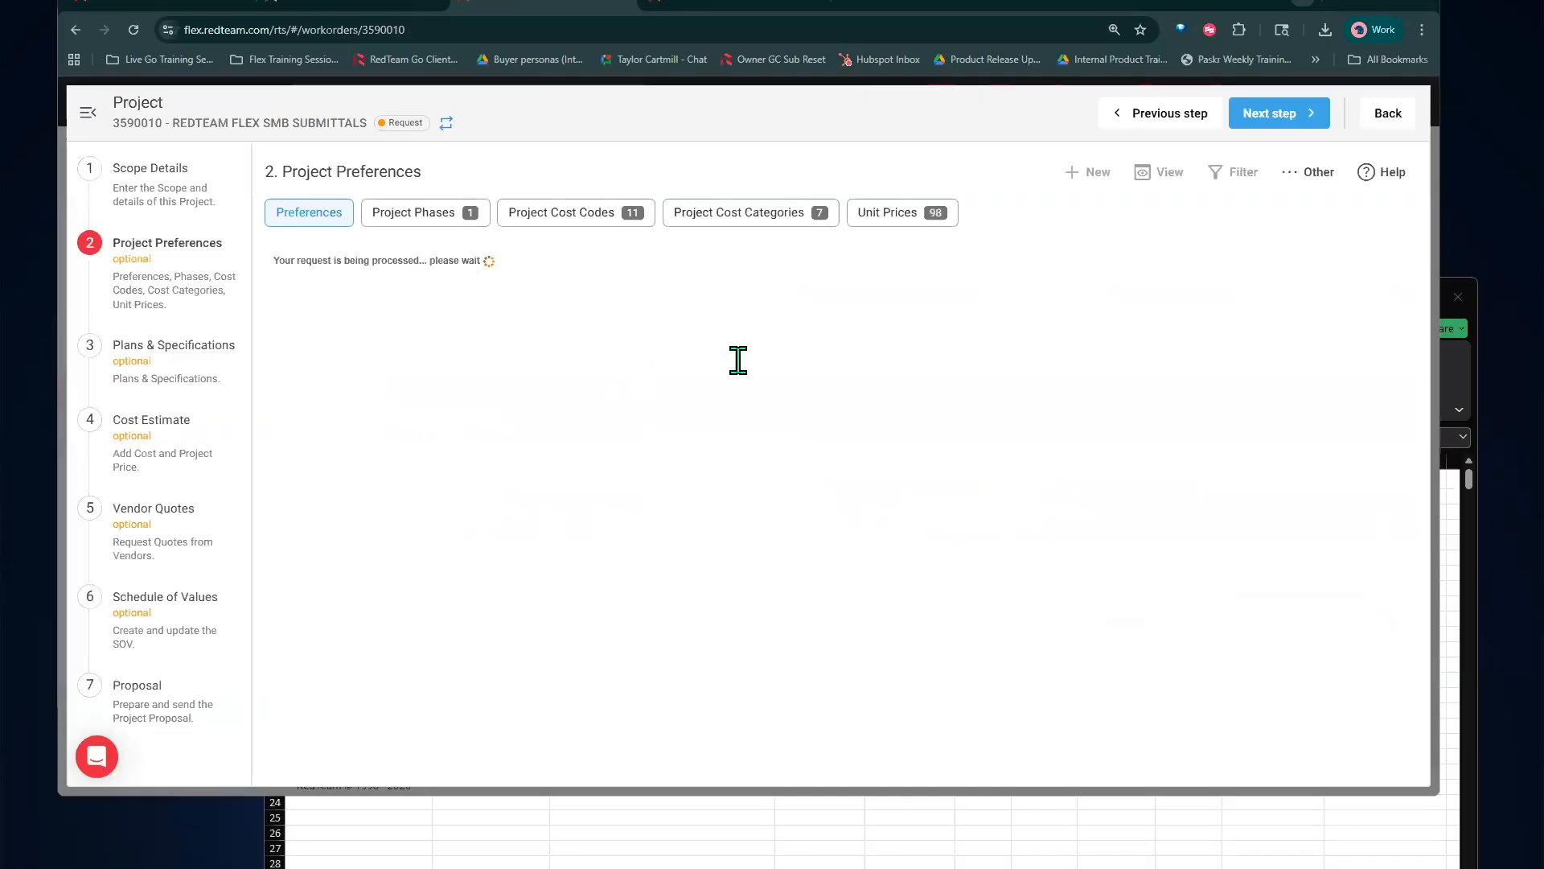
type("SUBMITT")
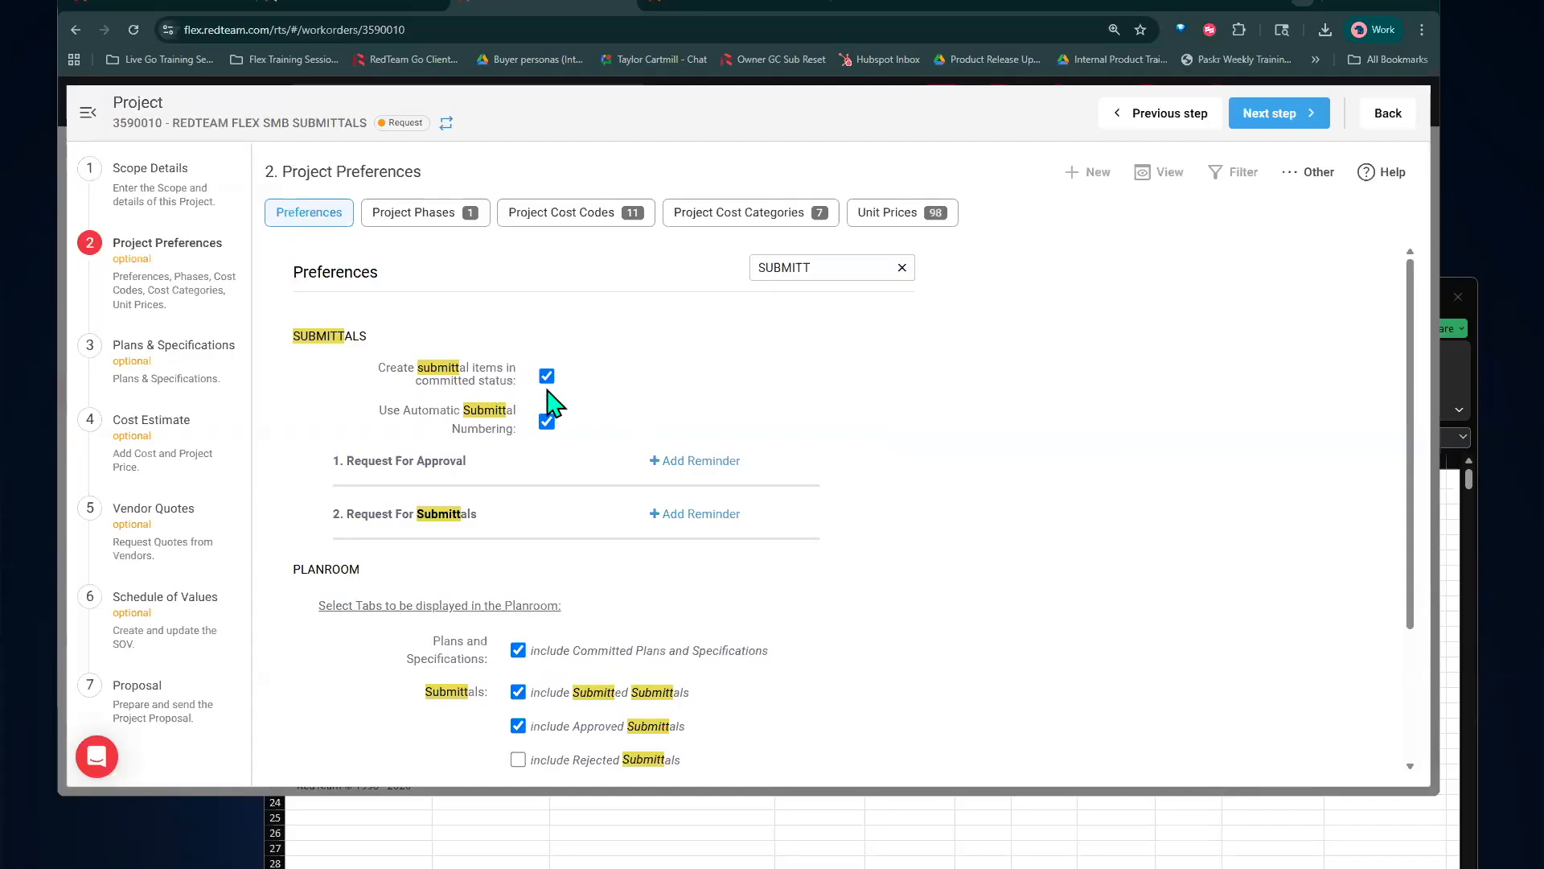
left_click(1389, 114)
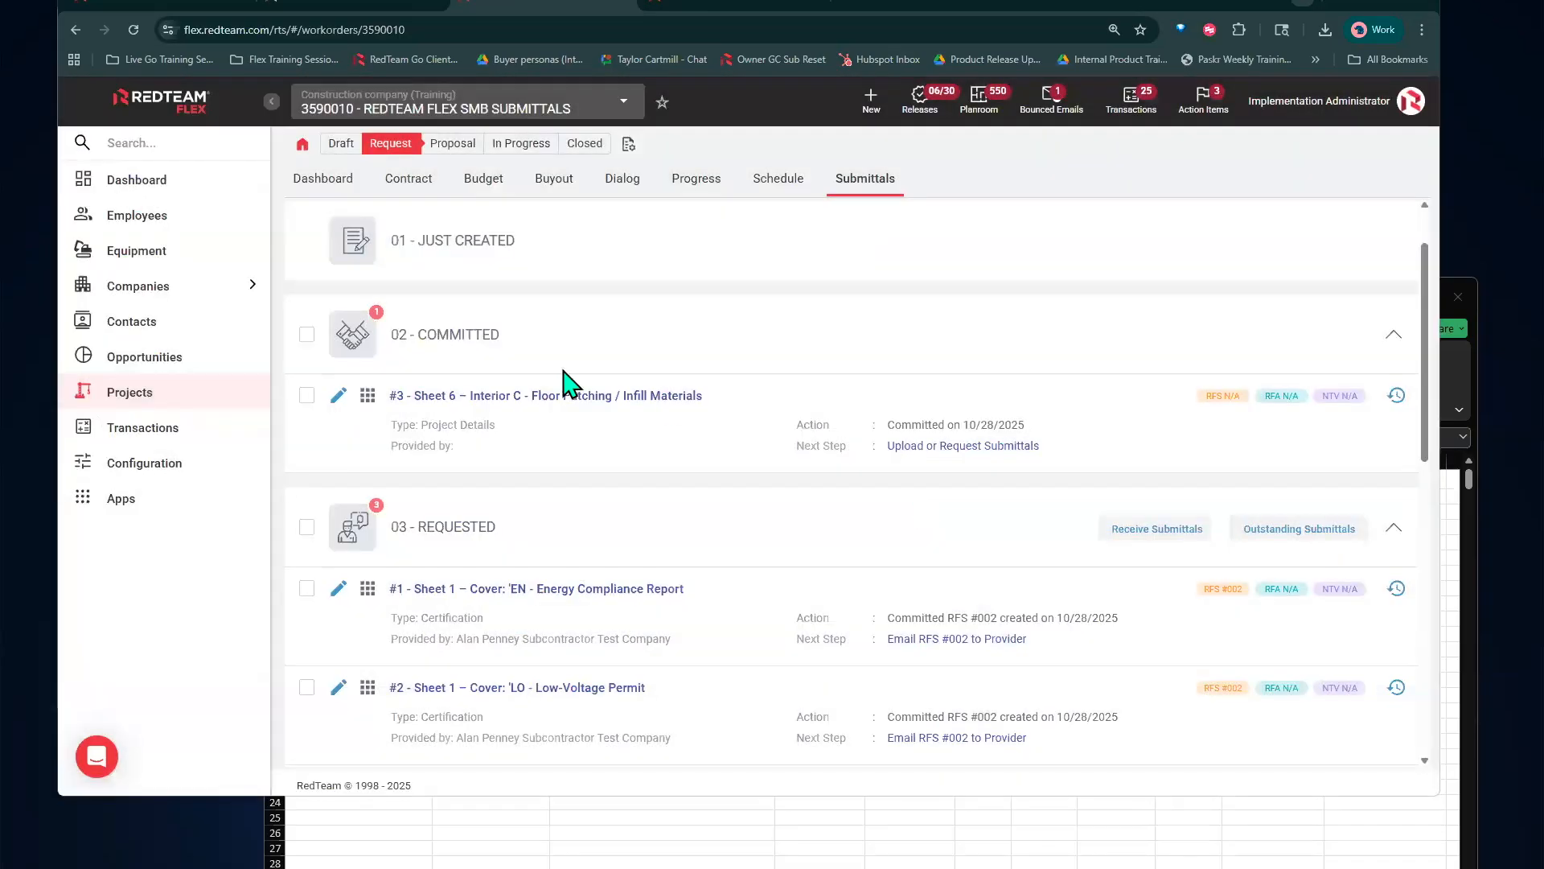
Start a Request for Submittals for the Floor Patching / Infill Materials item with the subcontractor test company as provider, and leave without saving
left_click(368, 399)
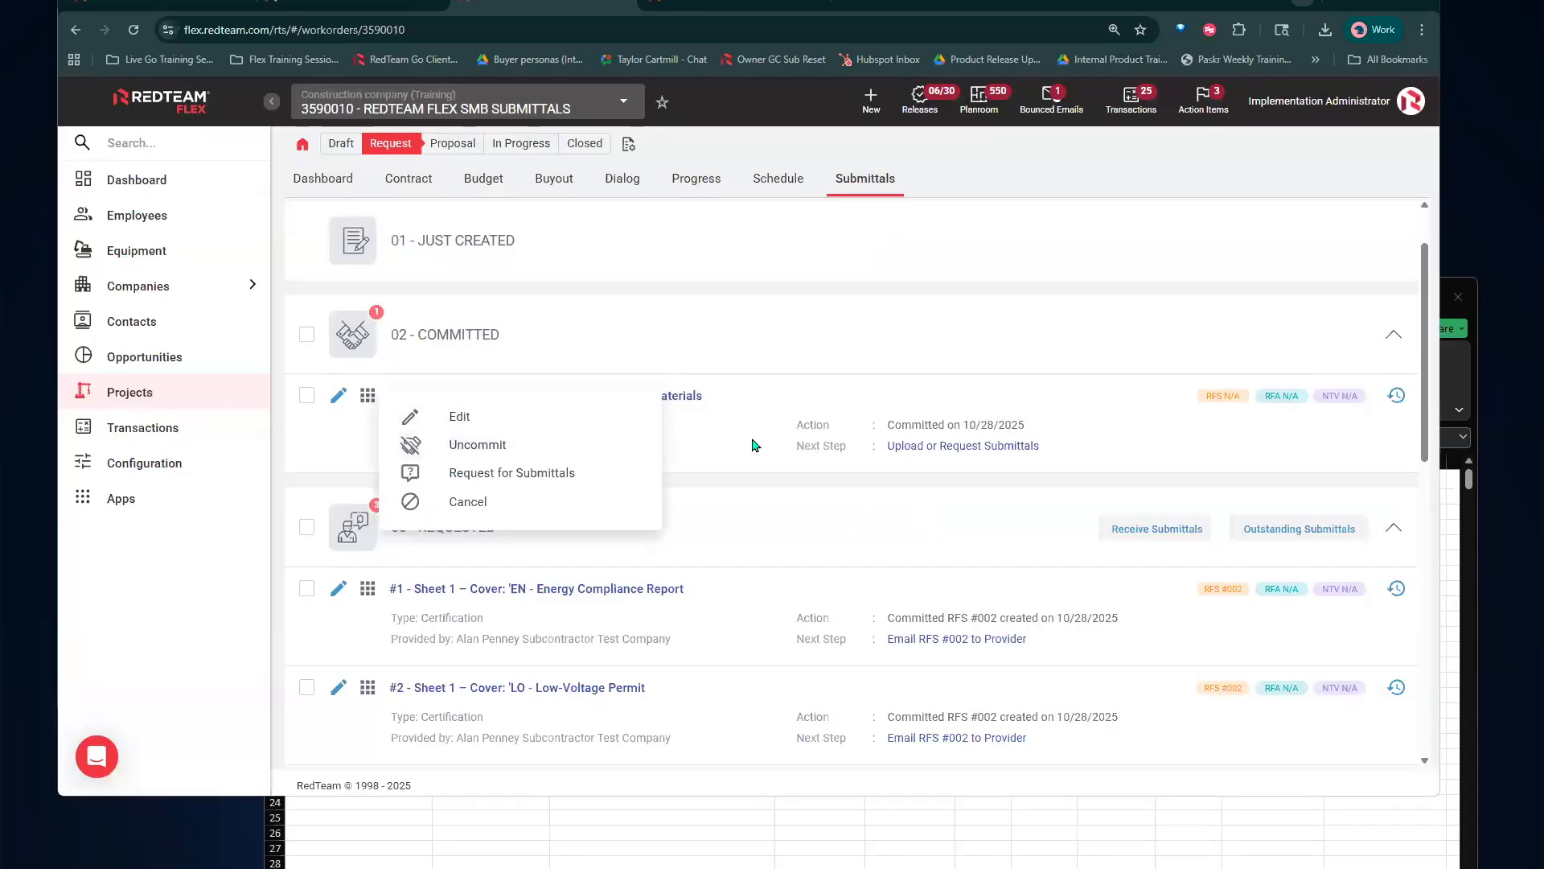
left_click(531, 479)
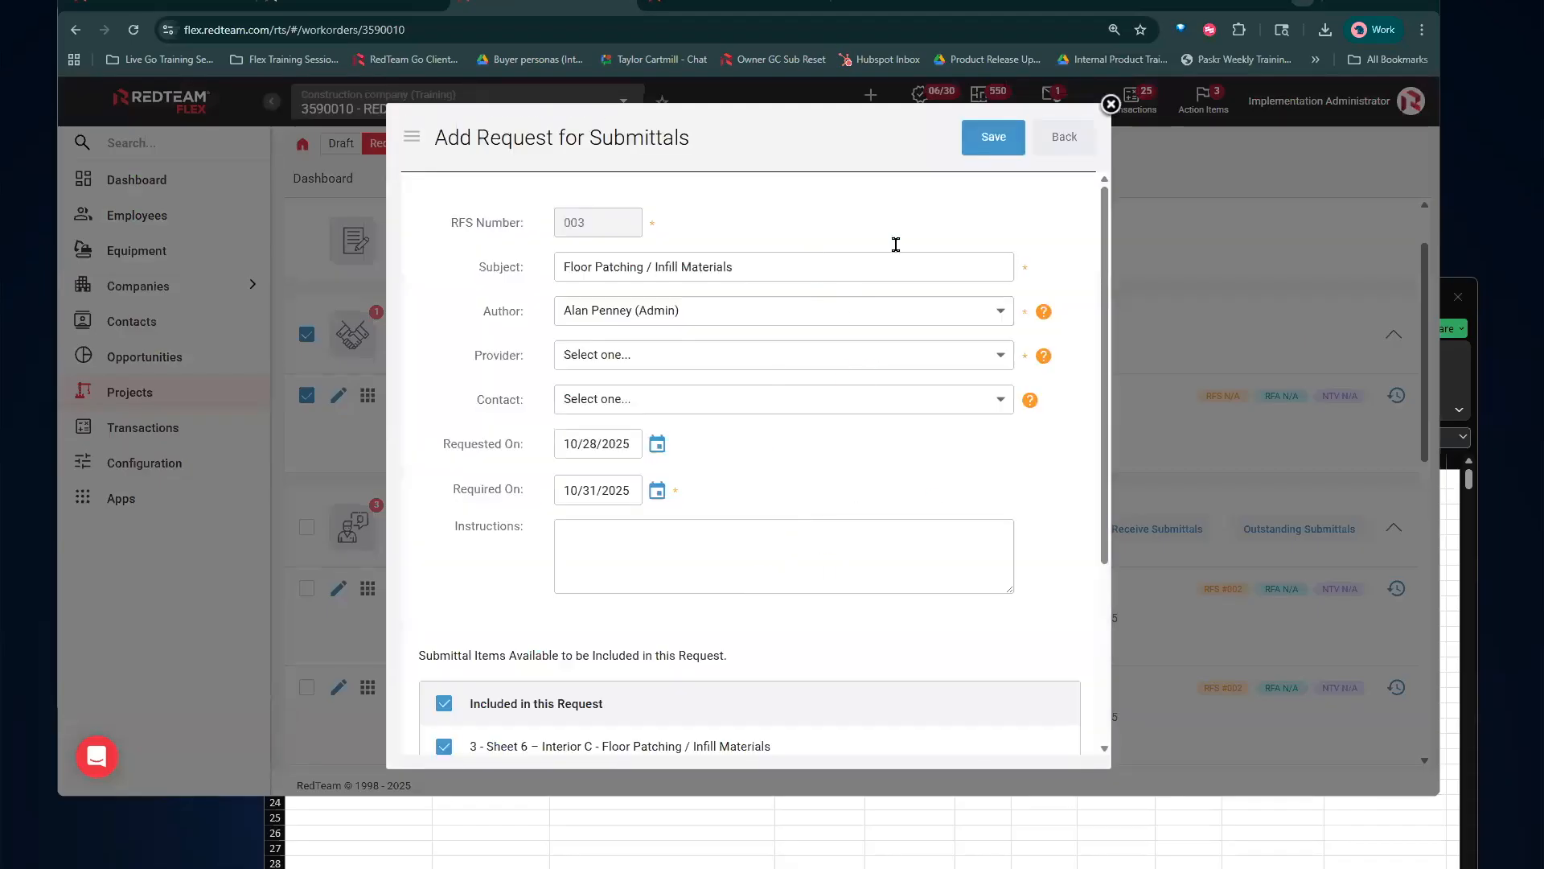
left_click(863, 353)
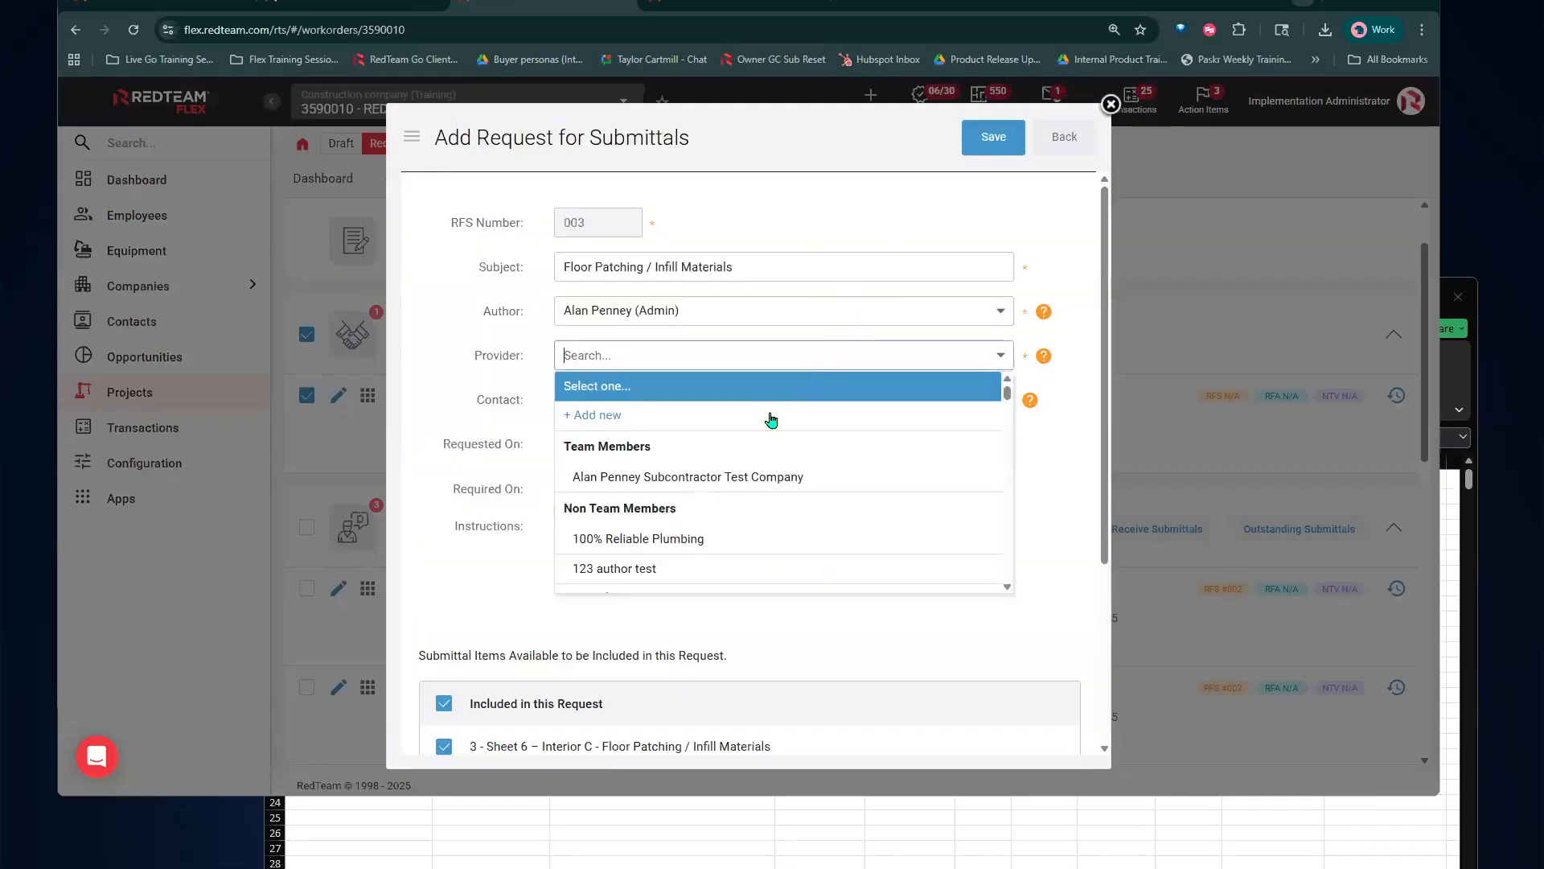
left_click(752, 481)
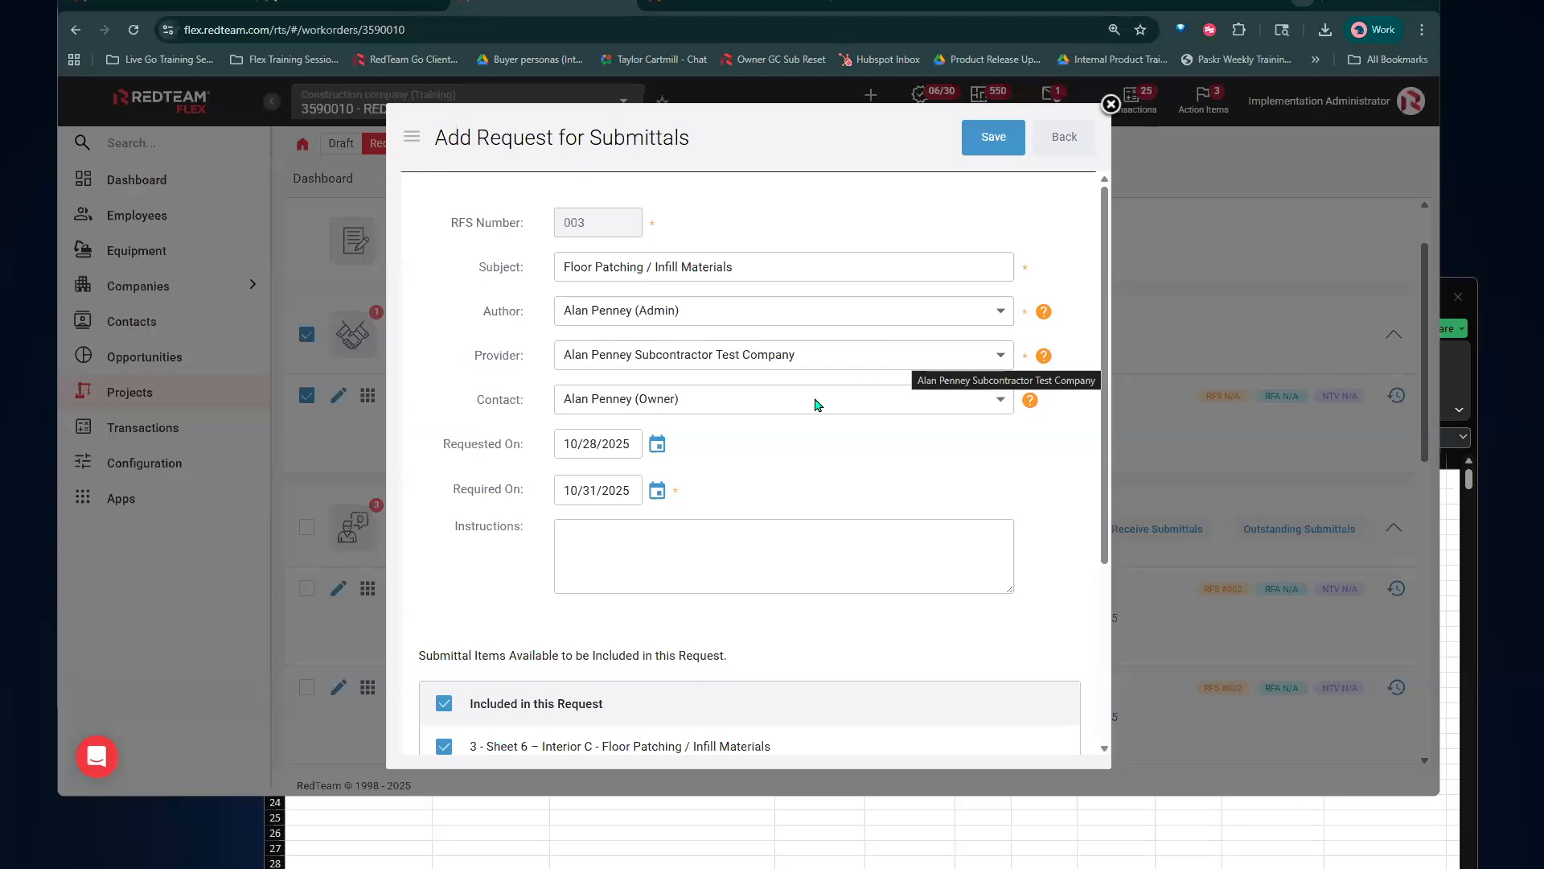
scroll(914, 554, "down", 3)
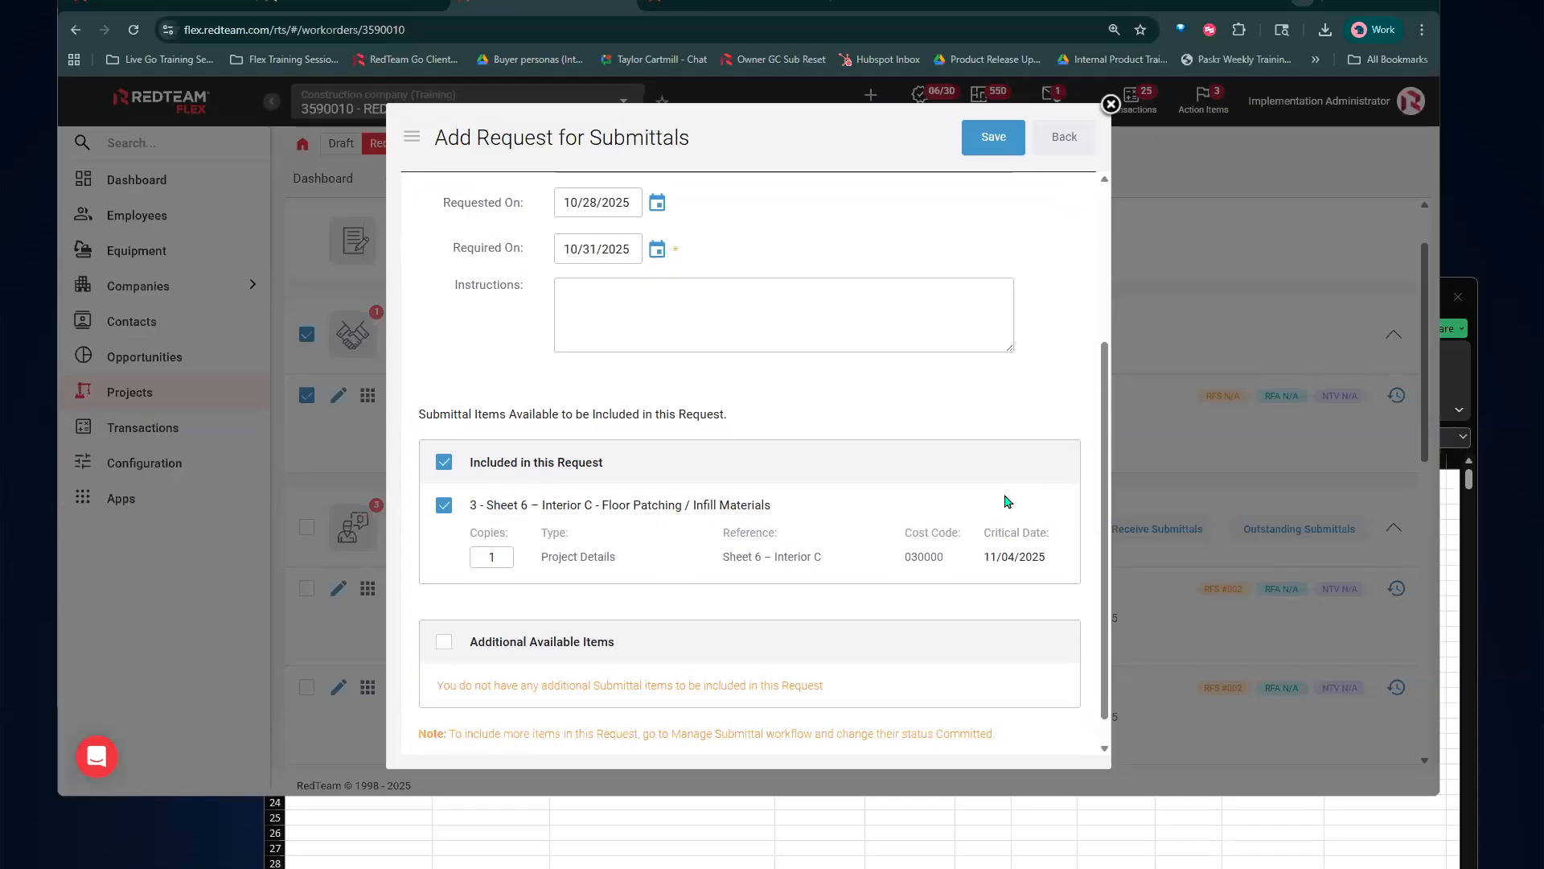
scroll(979, 503, "up", 3)
left_click(1056, 145)
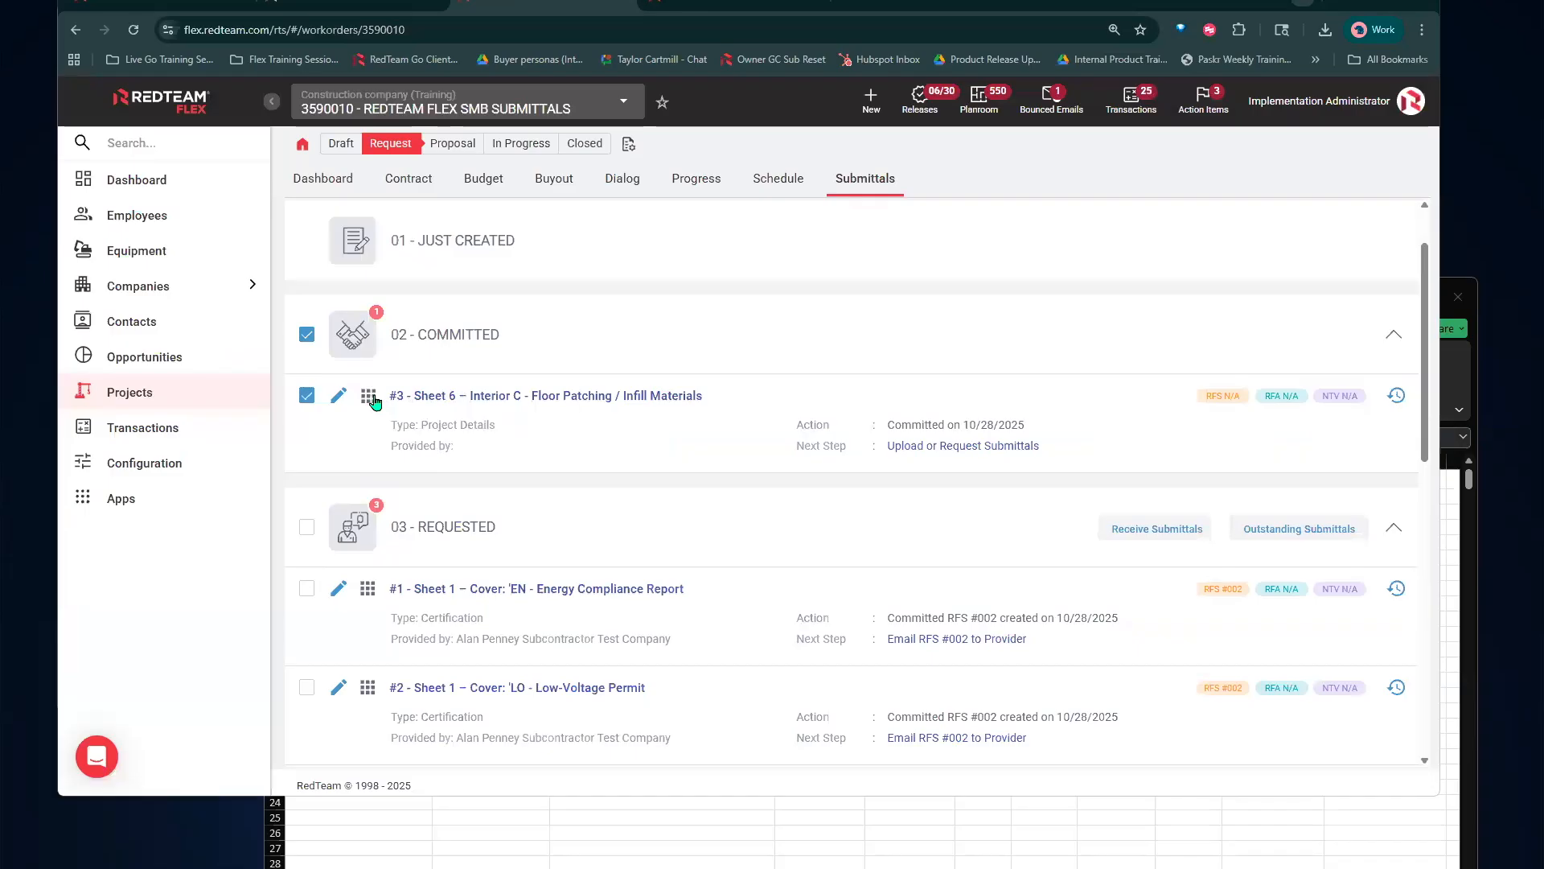
Open the Floor Patching / Infill Materials item in the Committed stage for editing and go to its Request section
left_click(656, 335)
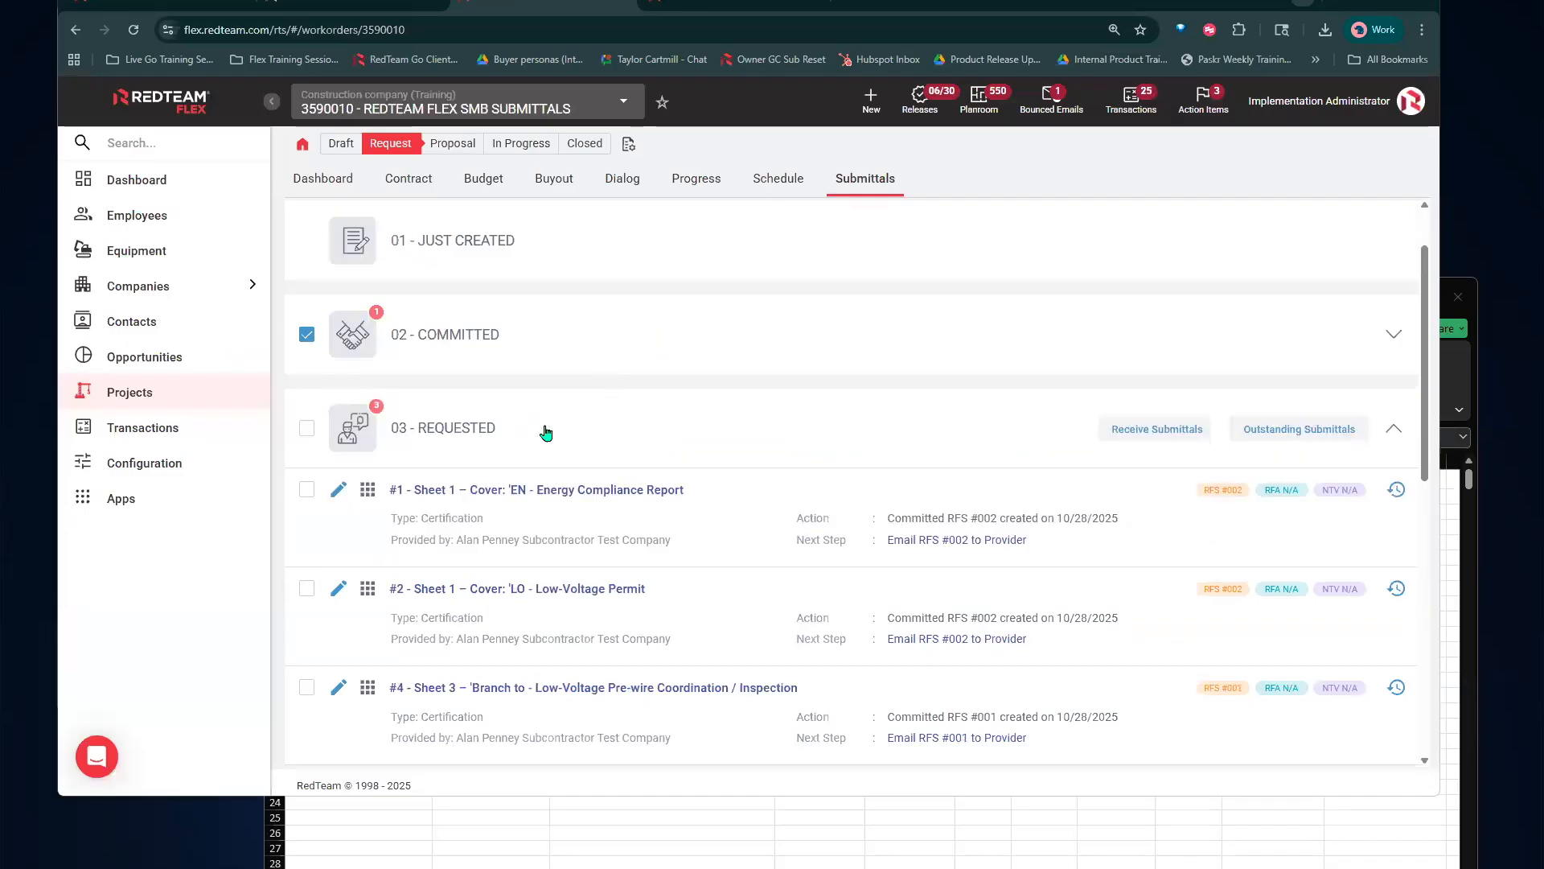
left_click(509, 344)
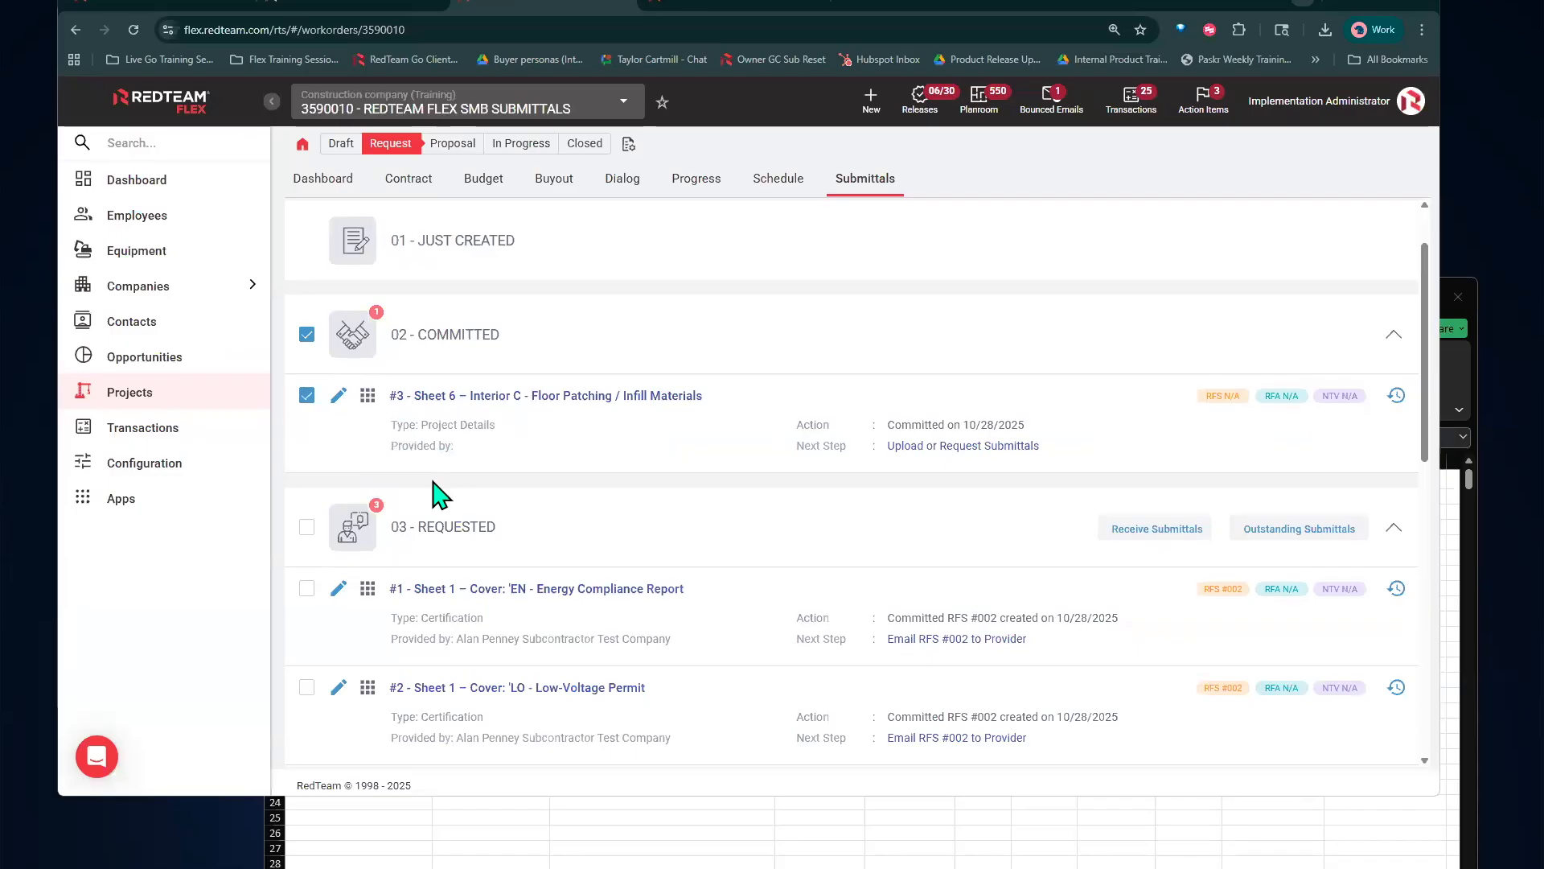
left_click(370, 404)
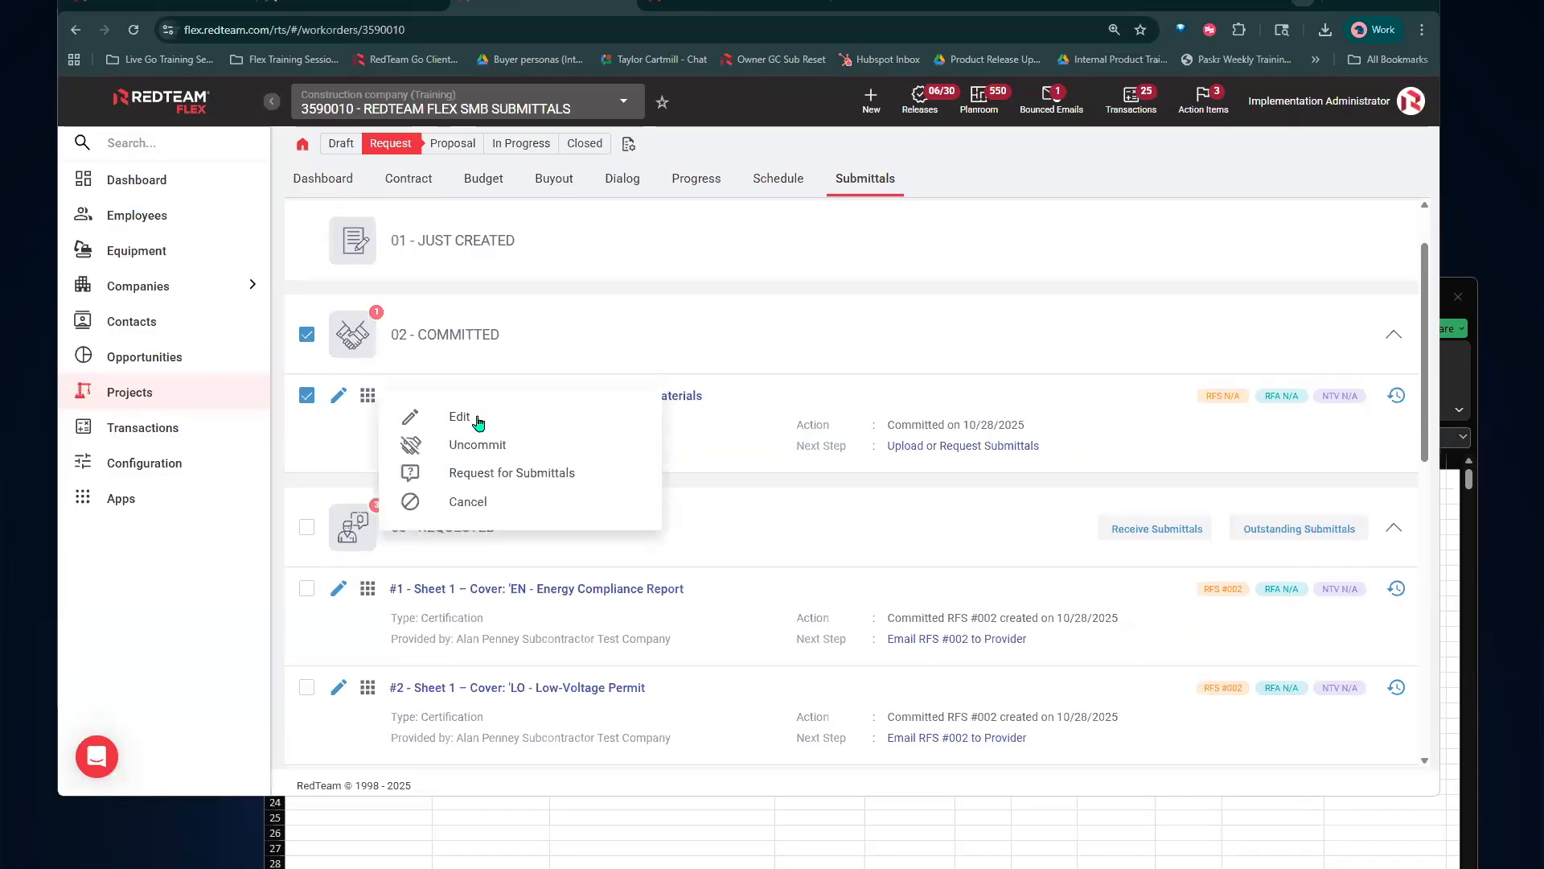
left_click(497, 419)
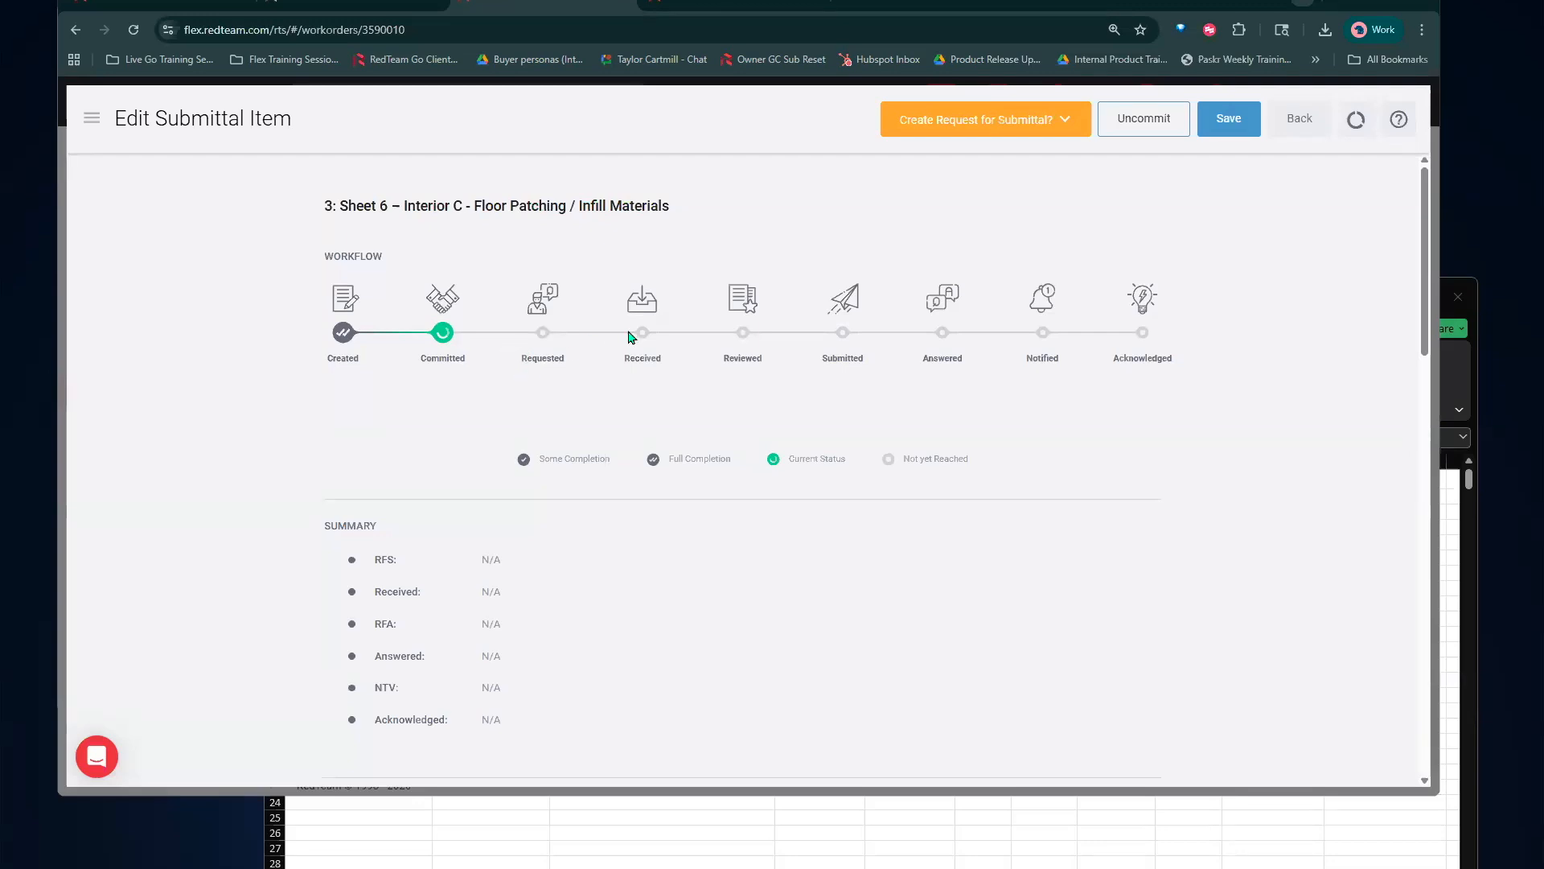
scroll(609, 453, "down", 8)
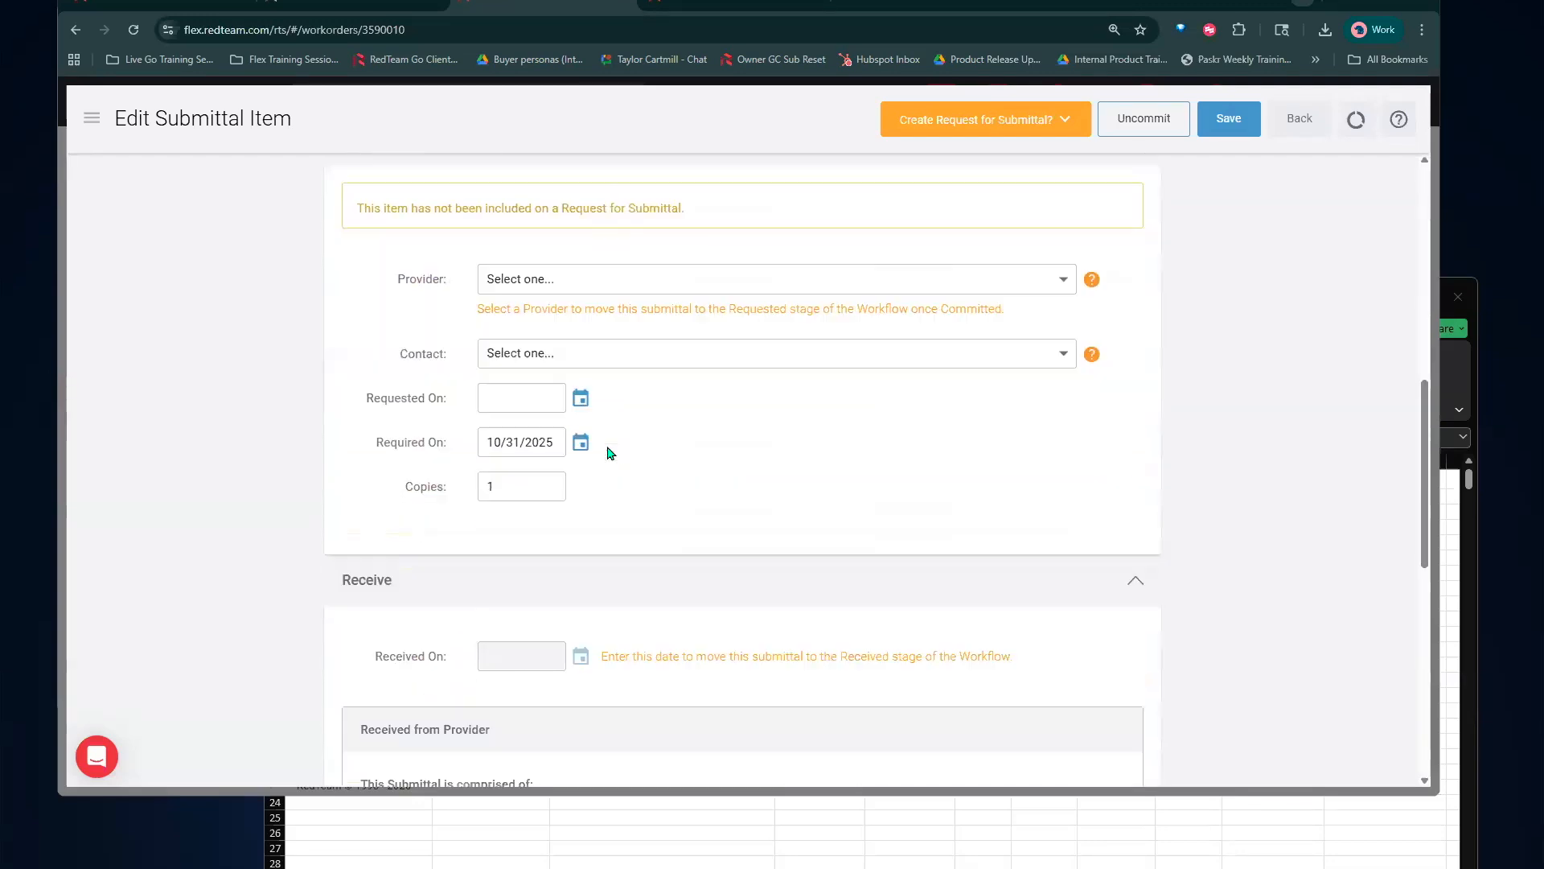
scroll(608, 453, "down", 3)
scroll(702, 407, "up", 5)
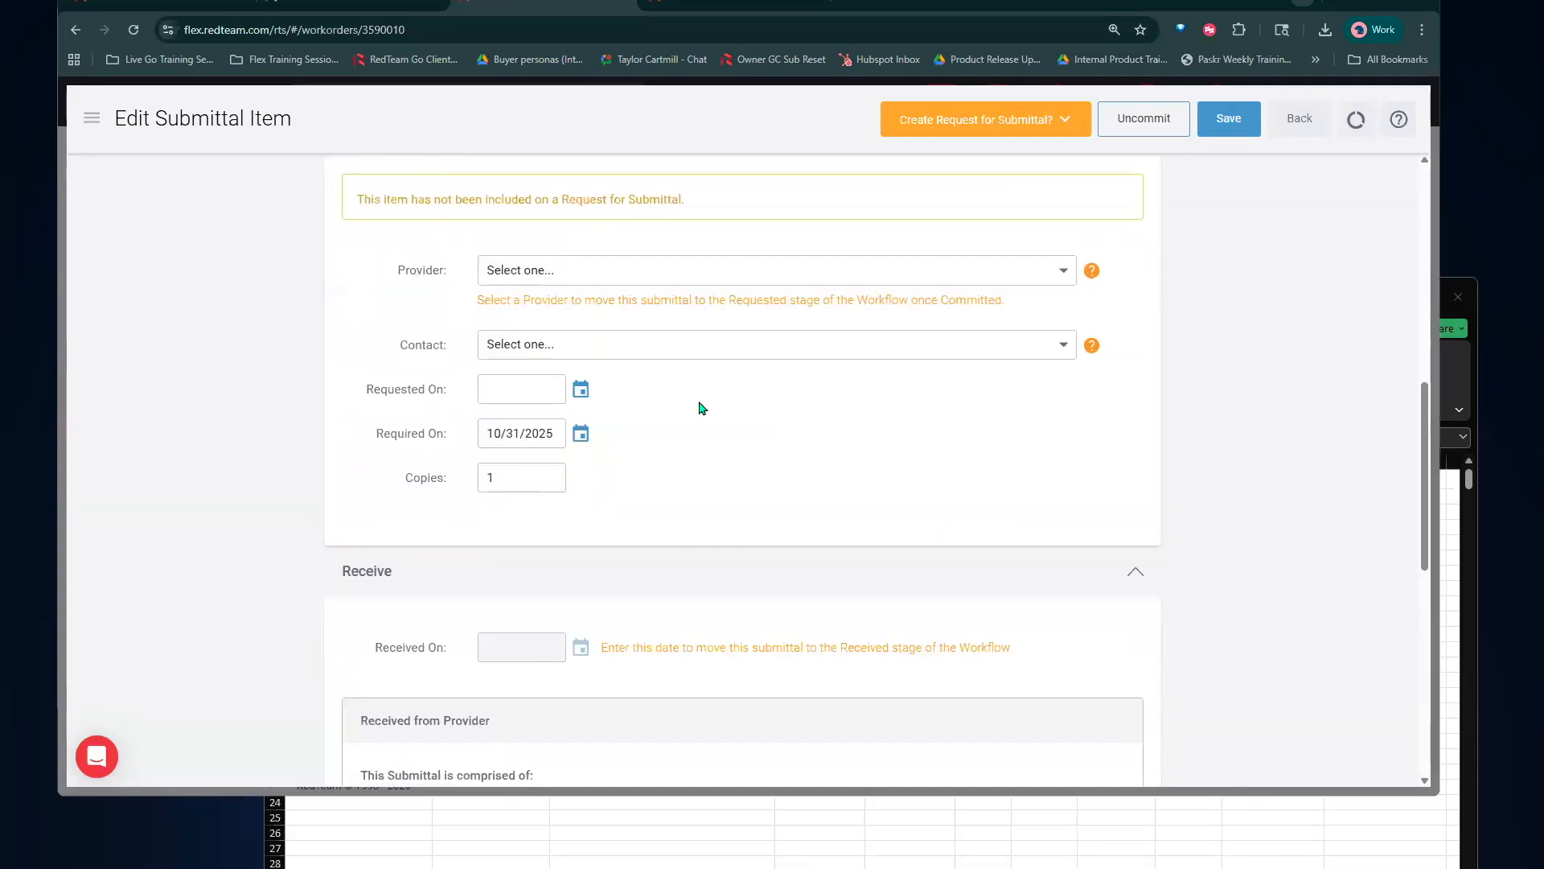
Set the item's provider to the subcontractor test company, its contact to the company's owner, and the requested date to 10/28/2025
left_click(628, 437)
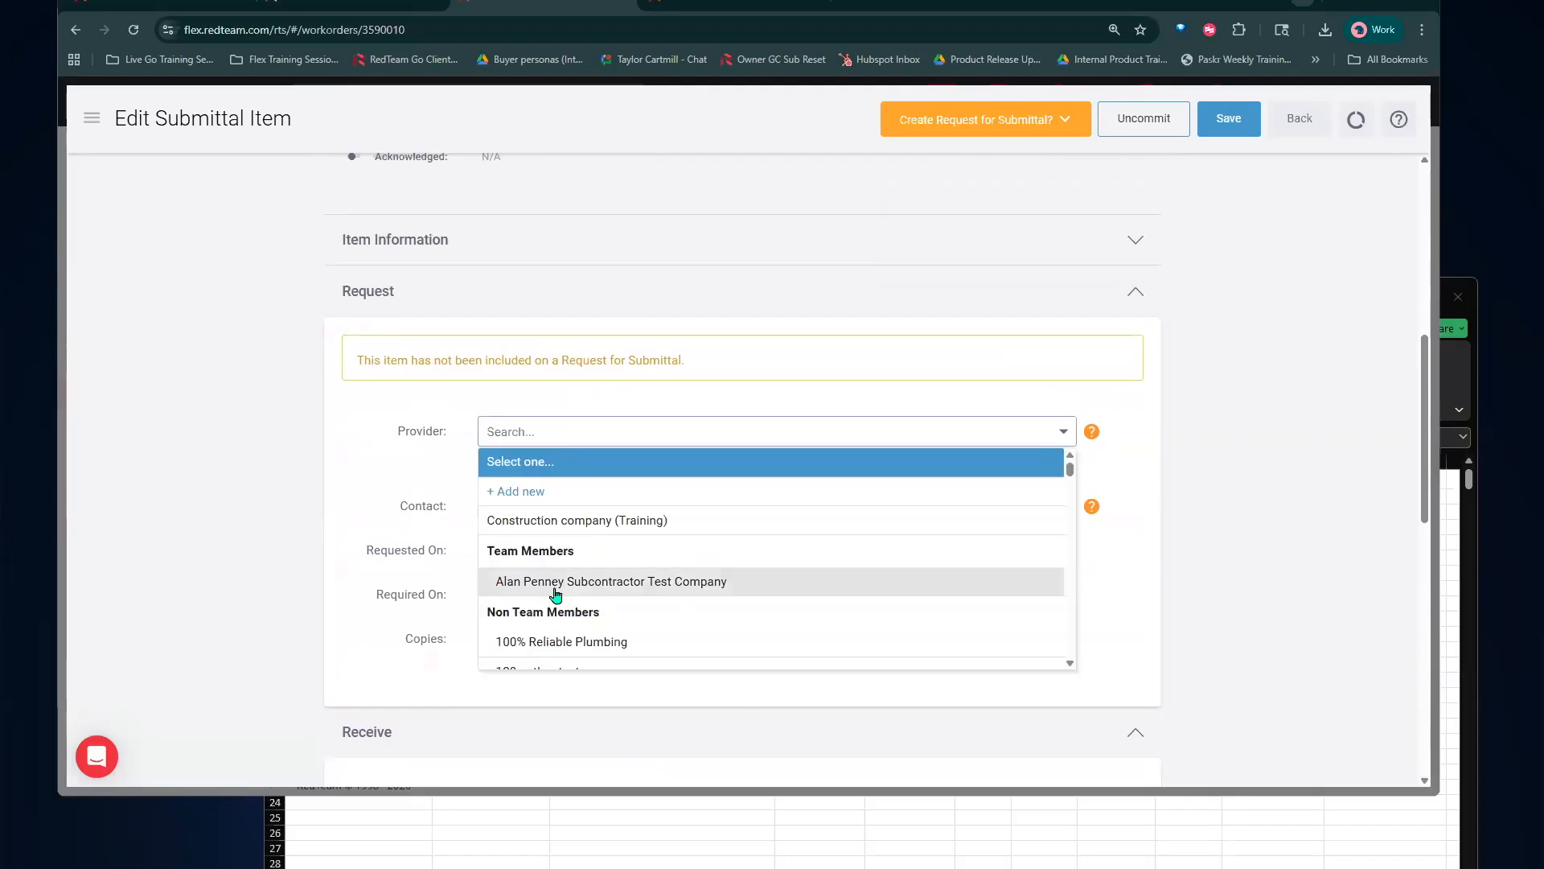
left_click(574, 582)
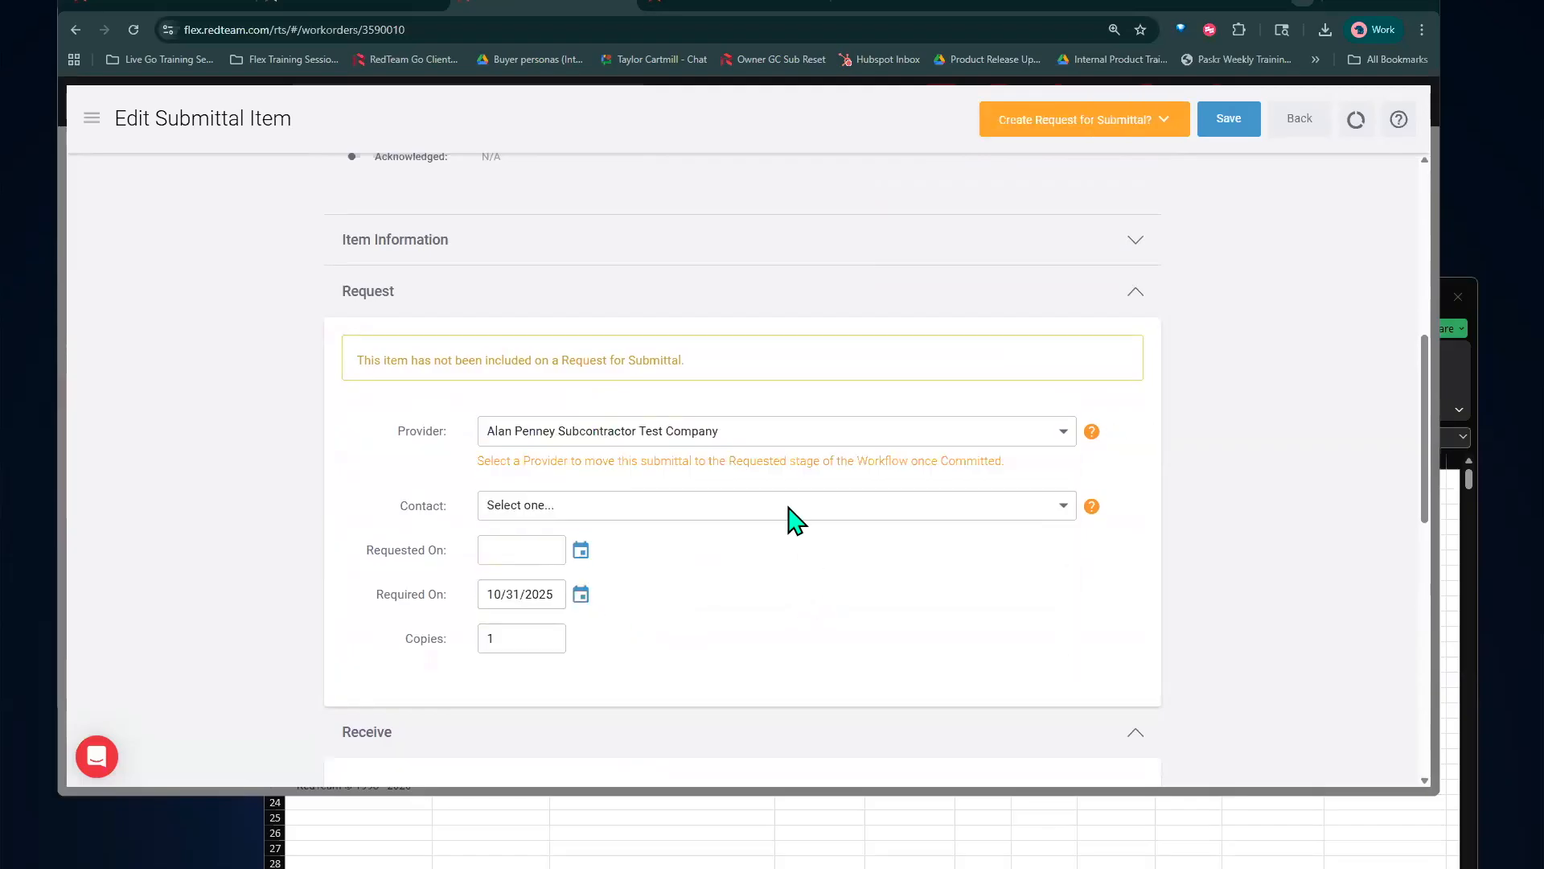
left_click(538, 502)
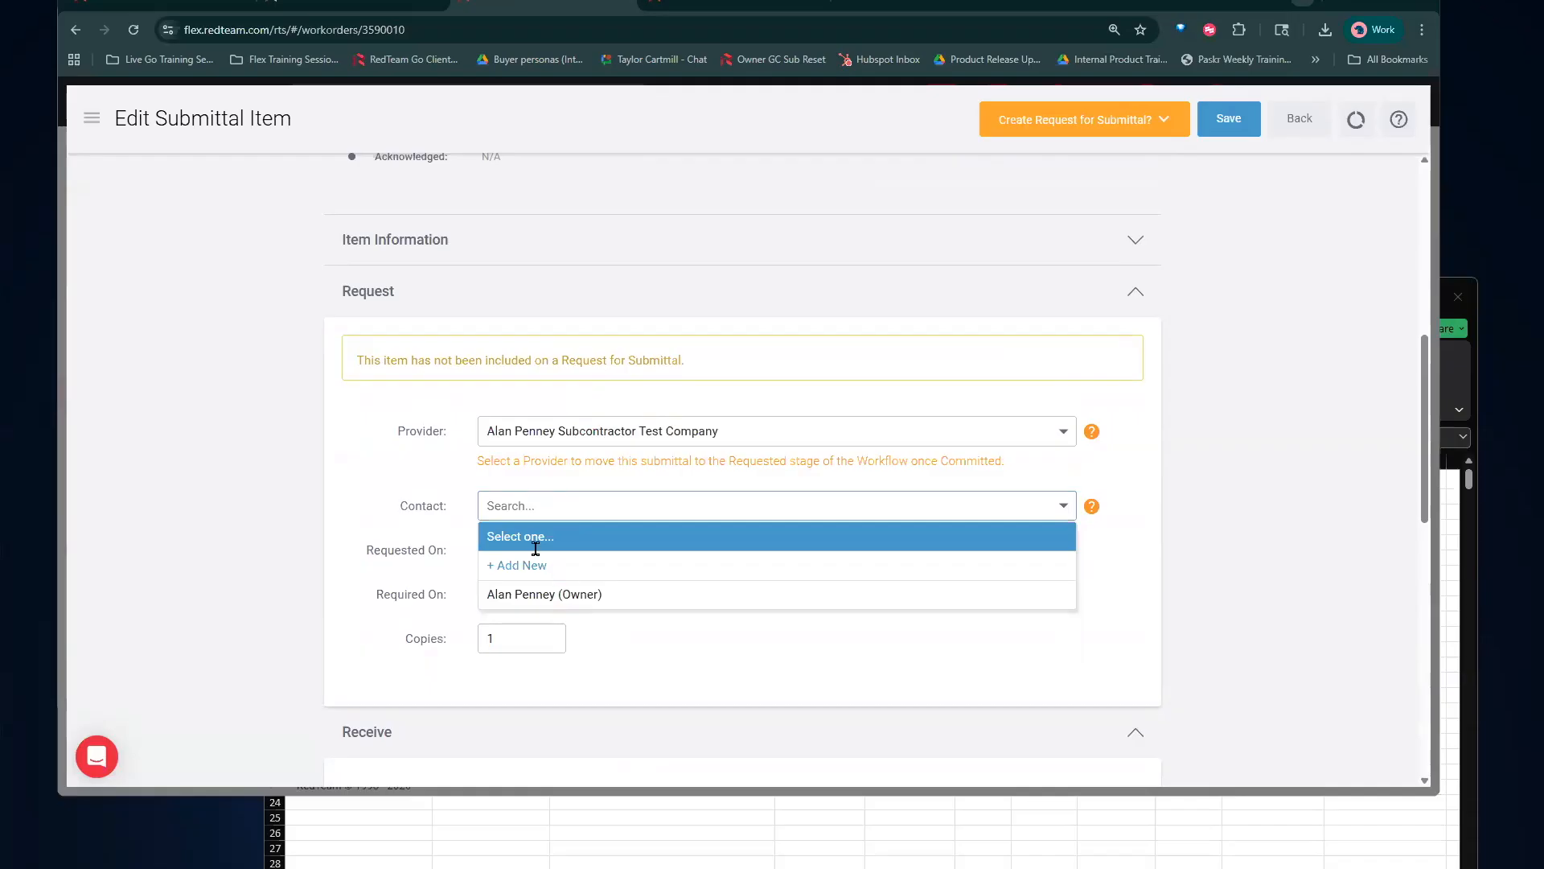
left_click(544, 593)
left_click(581, 550)
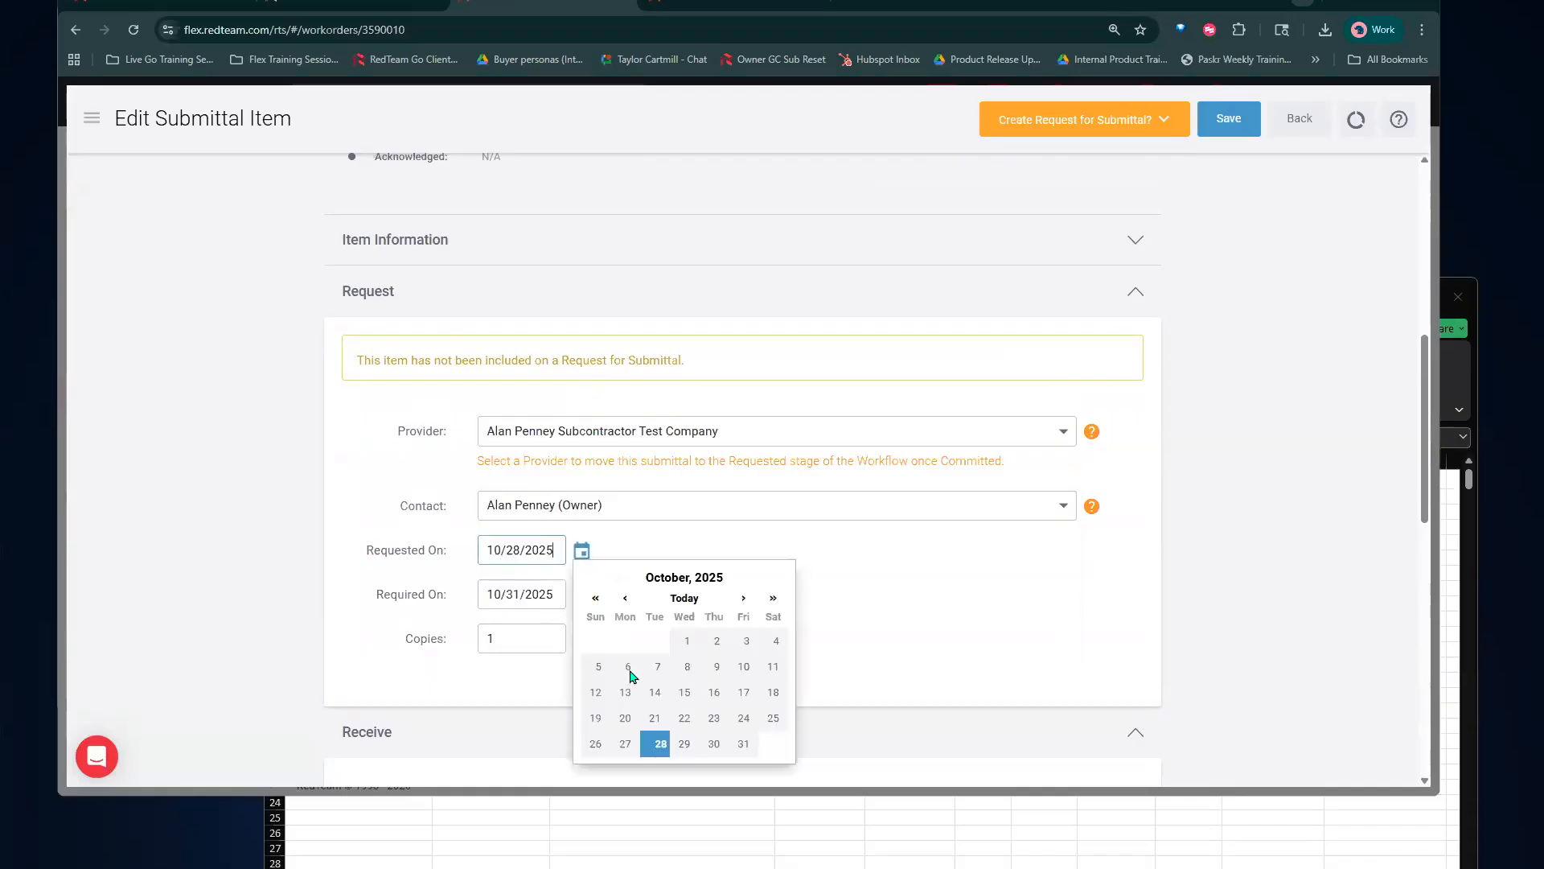
left_click(661, 741)
Set the item's received date to 10/28/2025
scroll(708, 635, "down", 4)
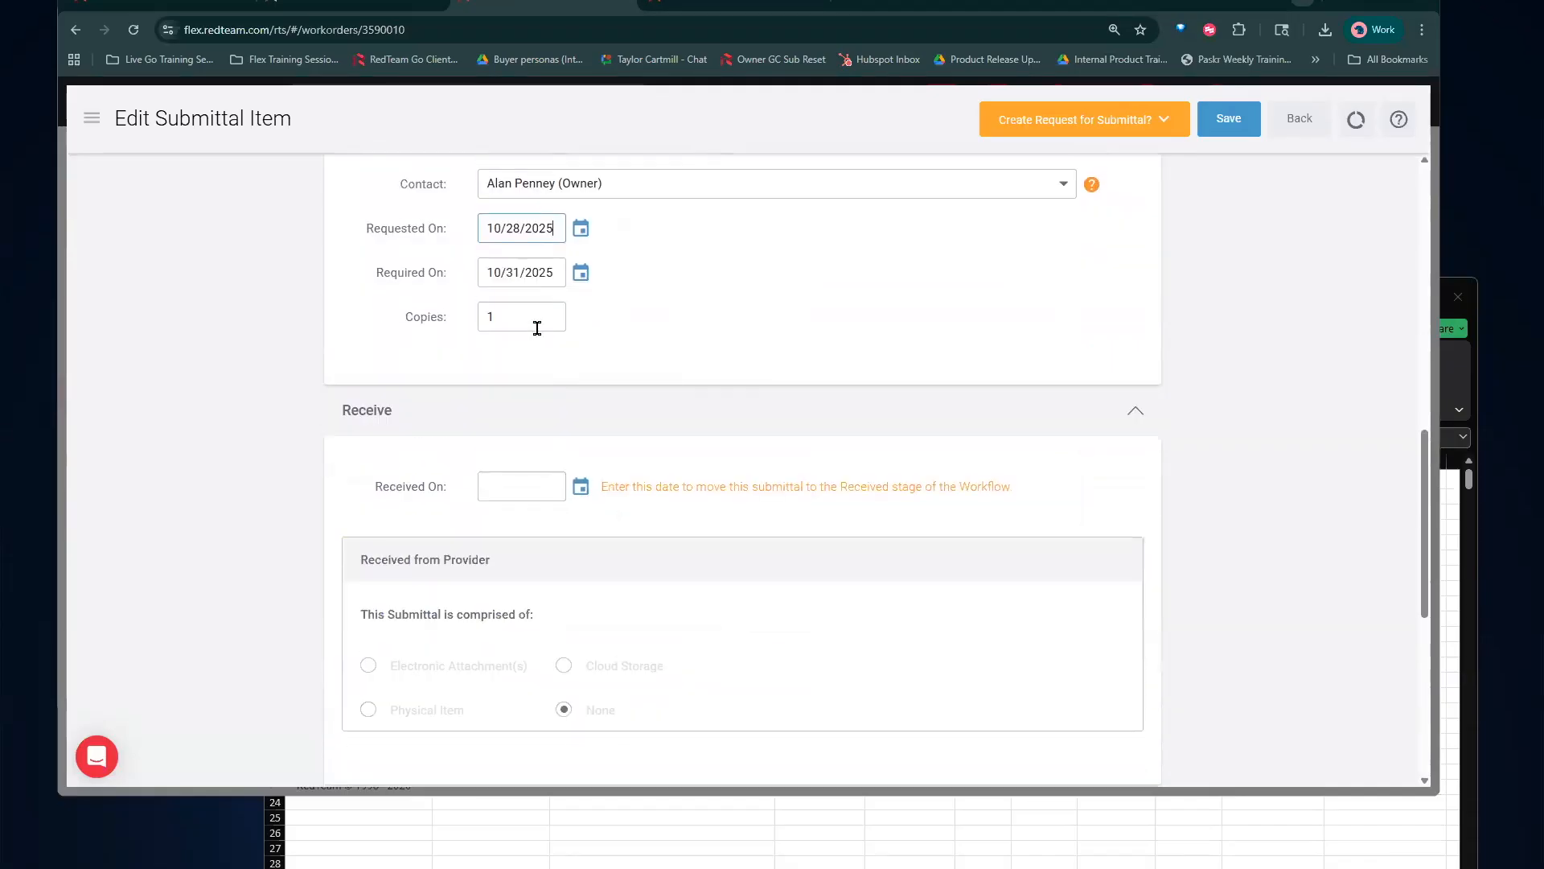
scroll(654, 448, "down", 1)
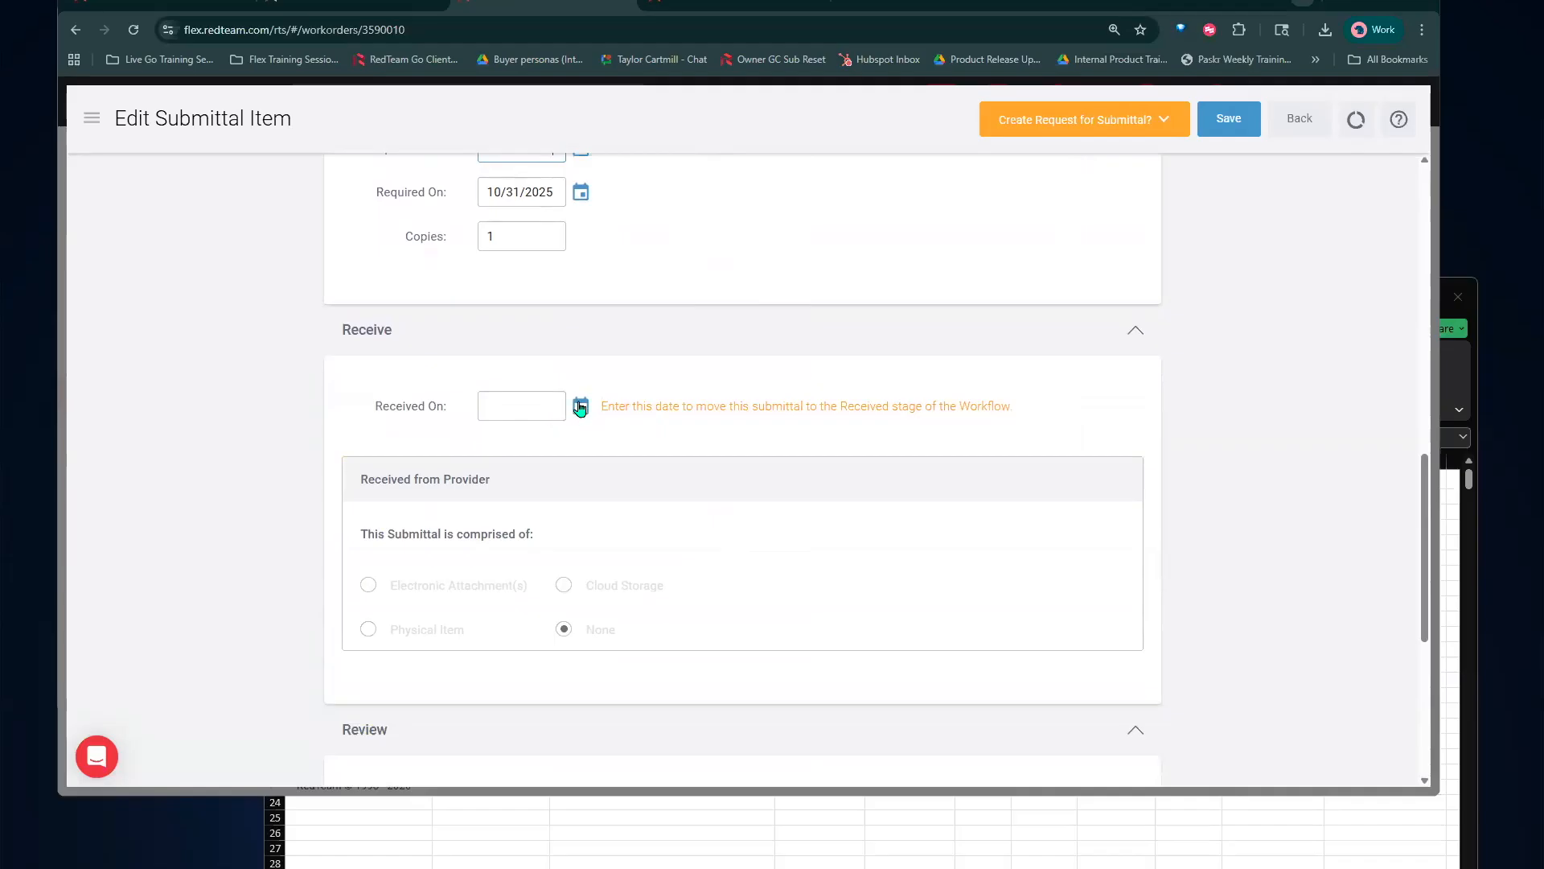
left_click(583, 408)
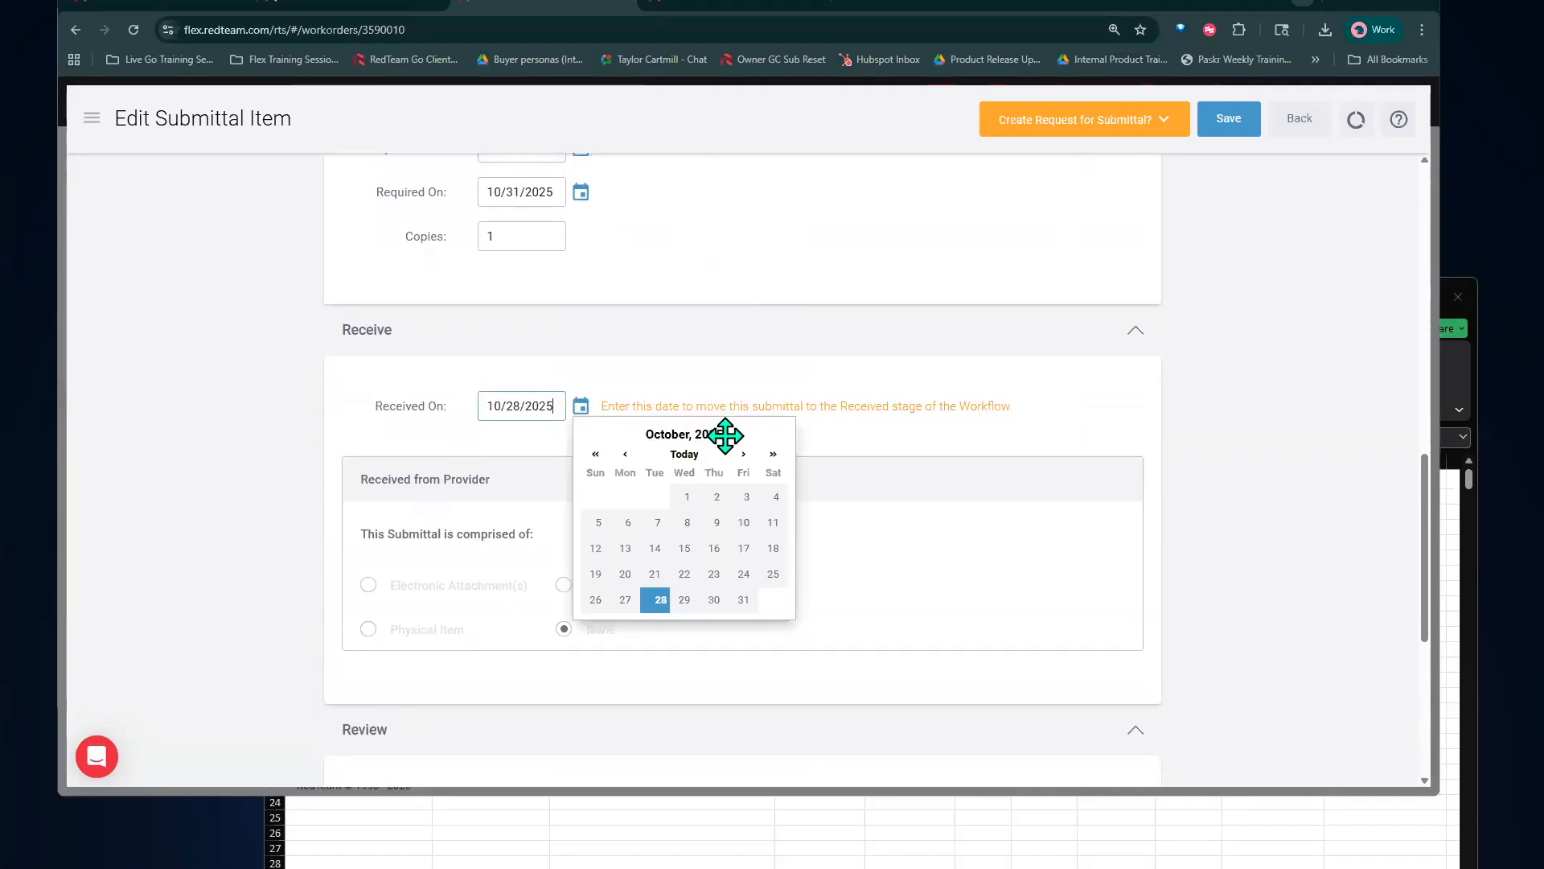
left_click(657, 599)
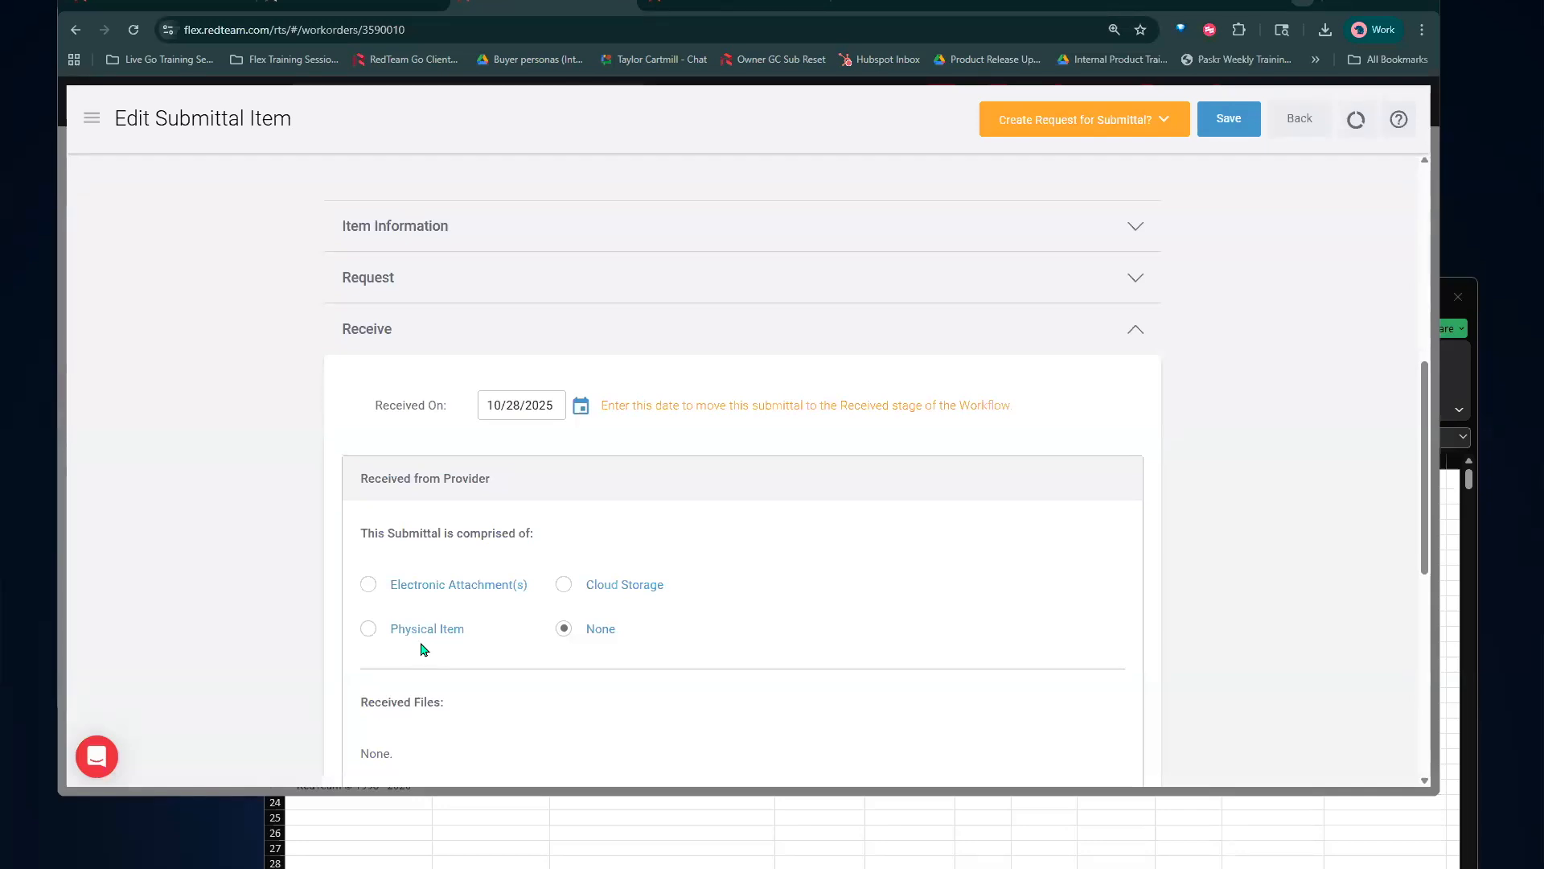
Mark the received submittal as Electronic Attachment(s) and upload Sample Project Drawings - Original.pdf from the SAMPLE DOCUMENTS folder
left_click(369, 586)
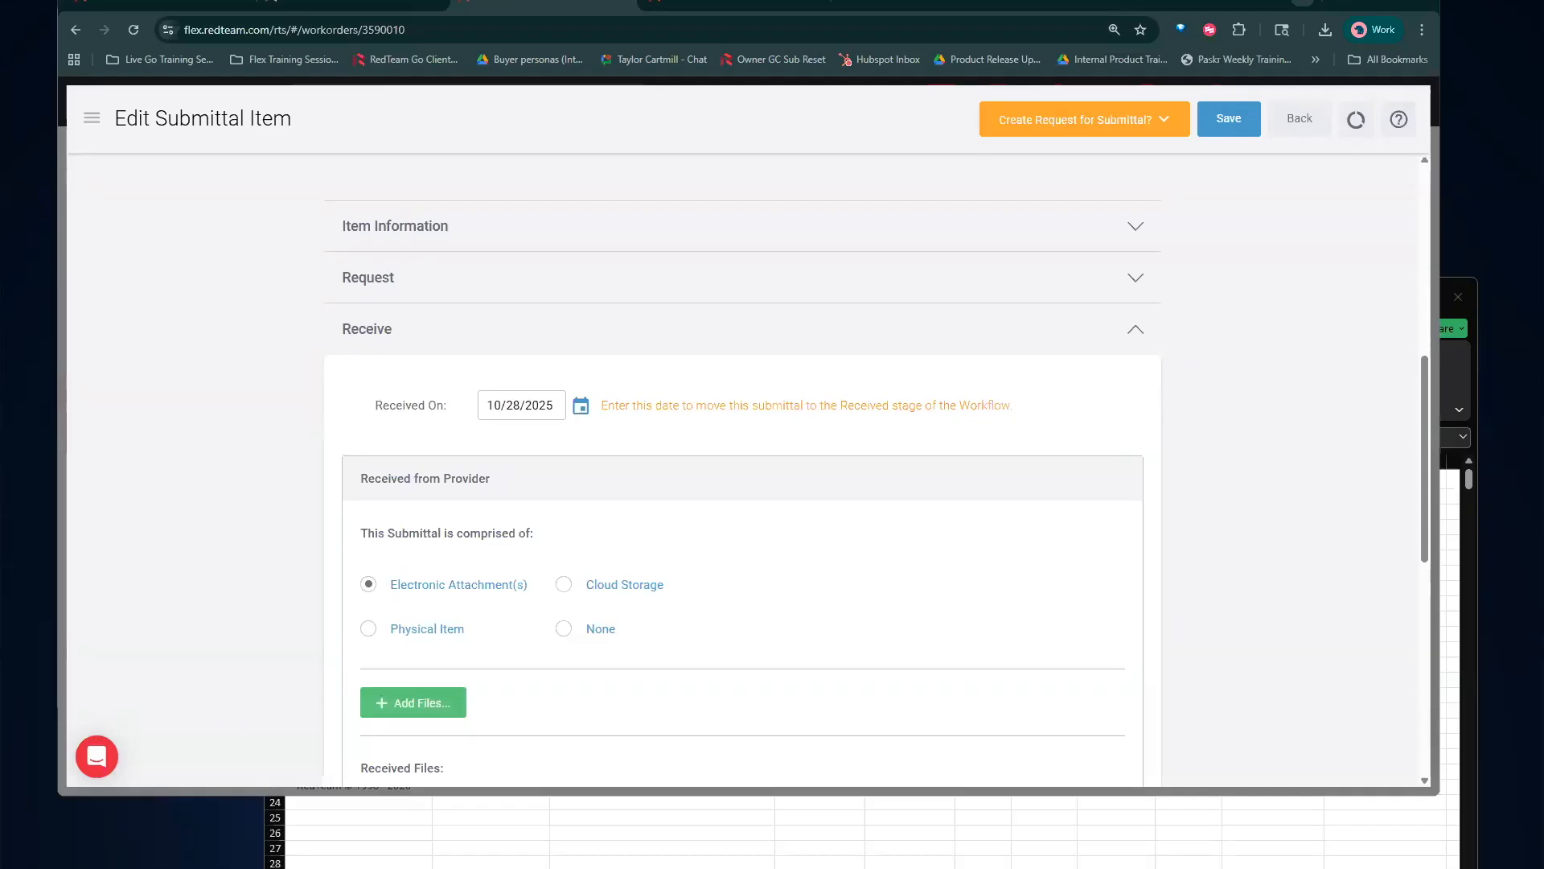
left_click(412, 697)
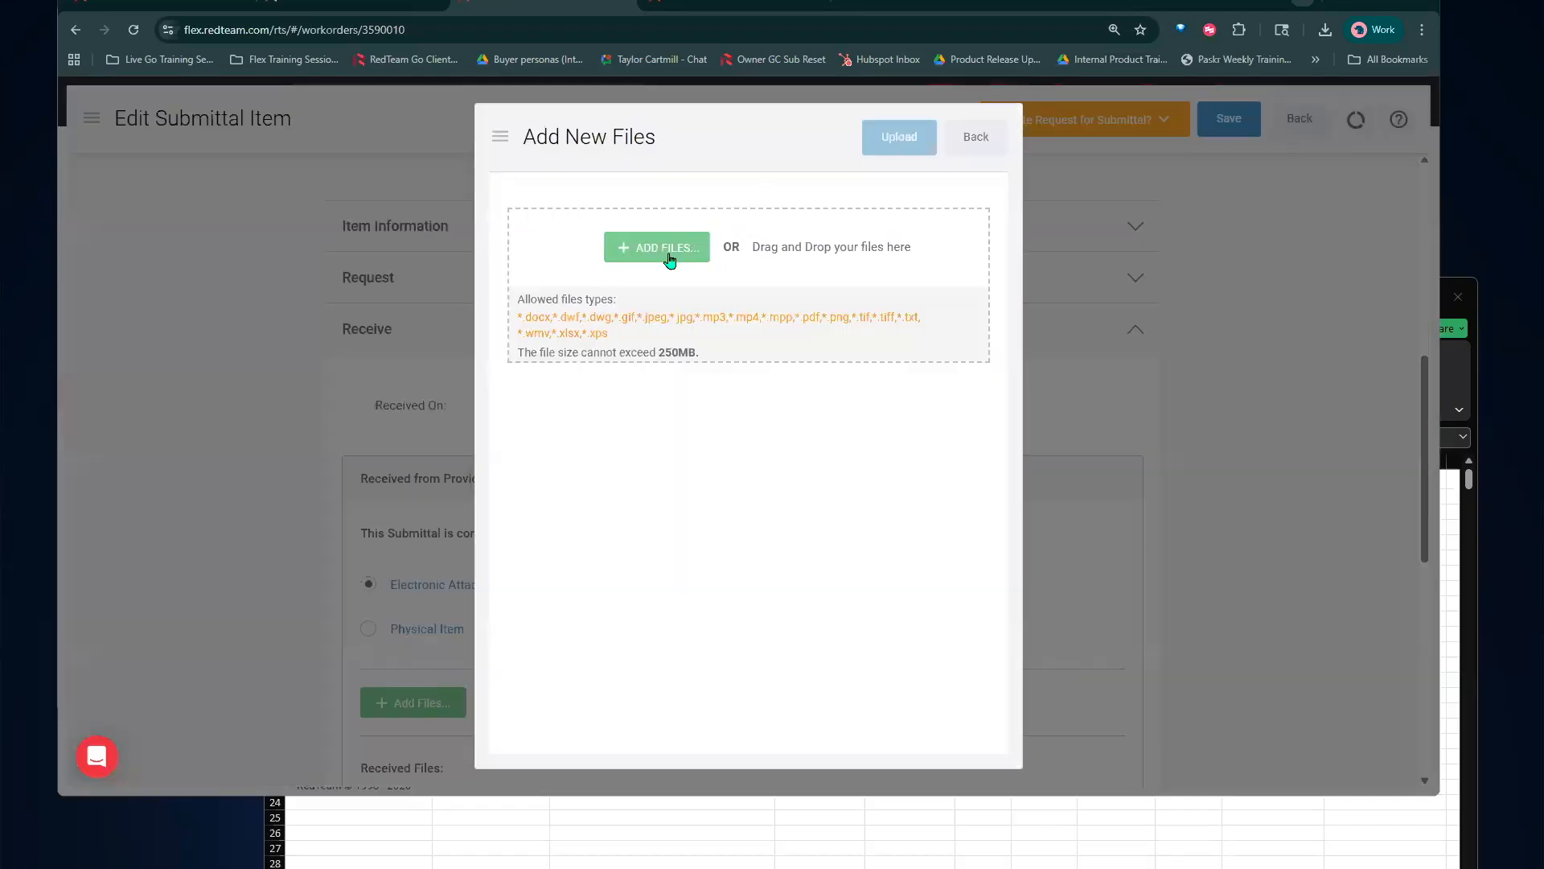
left_click(669, 253)
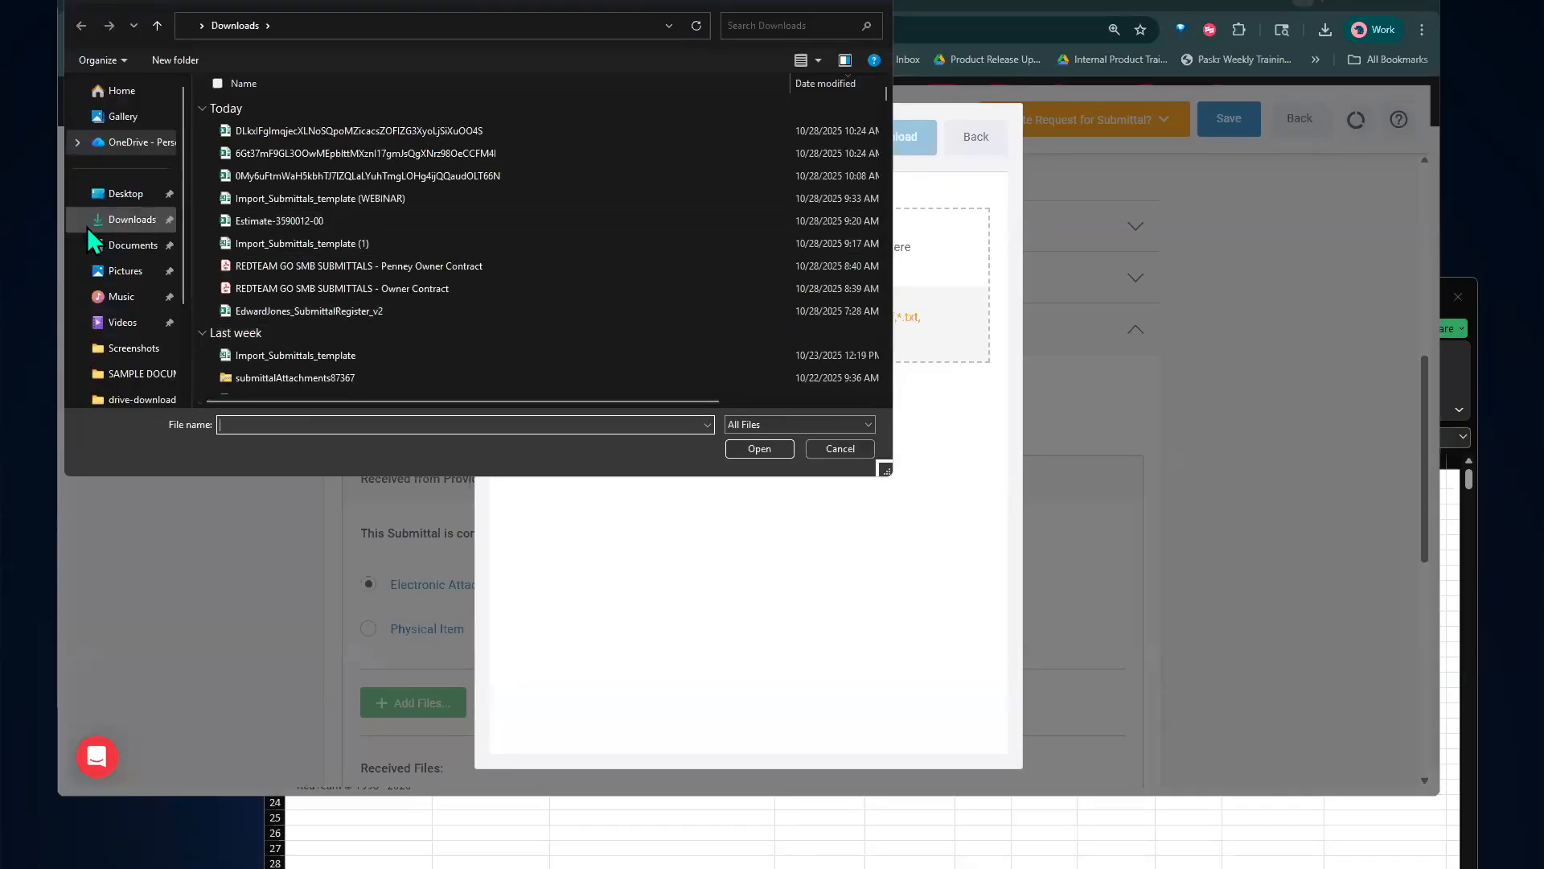
left_click(127, 245)
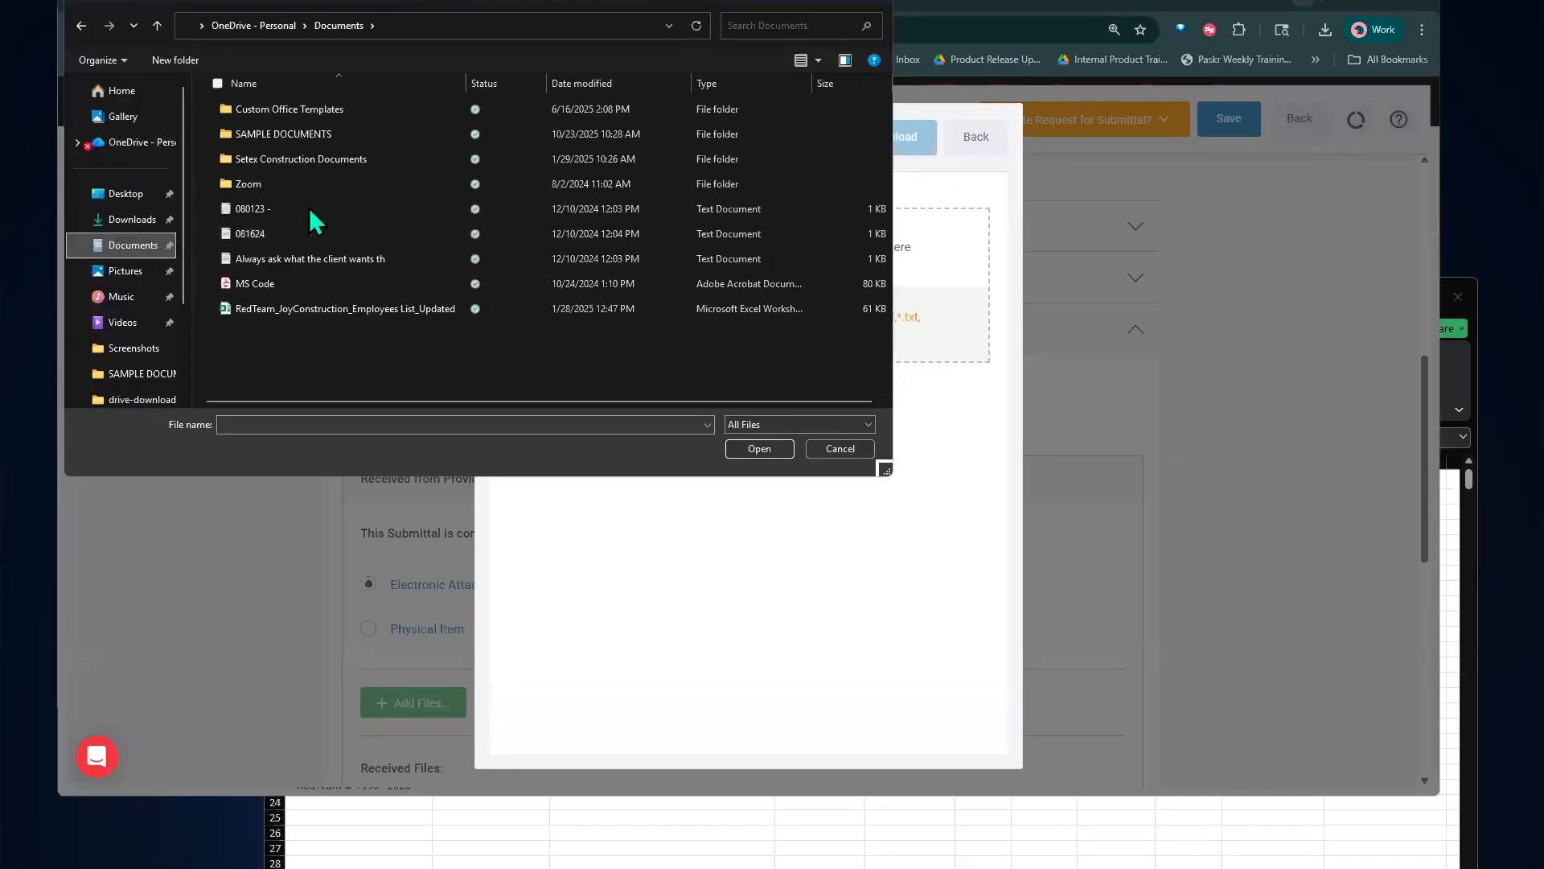
double_click(277, 134)
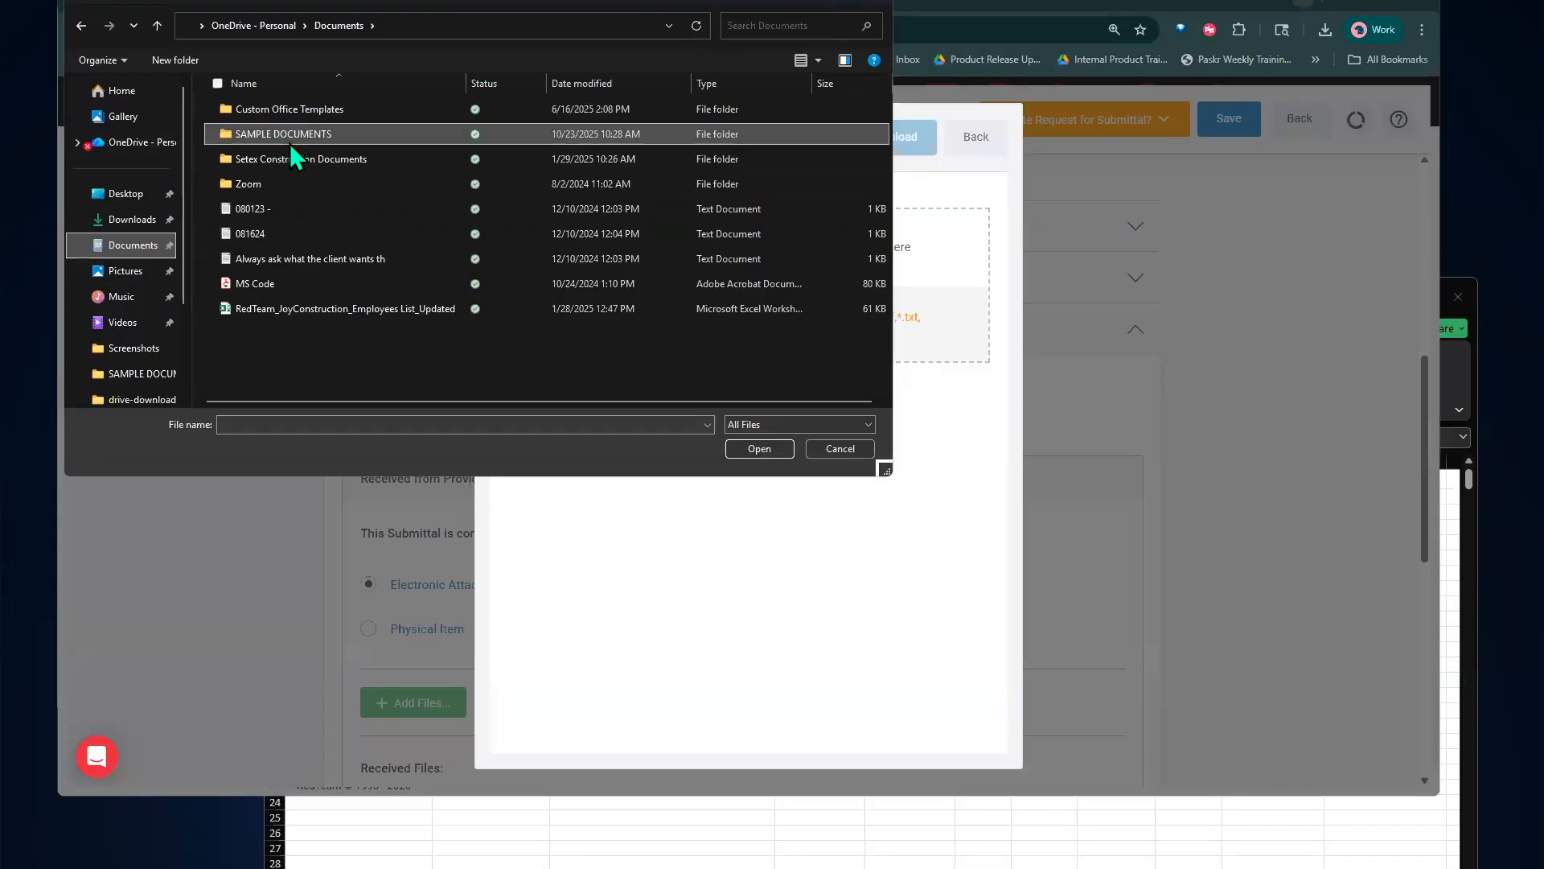
left_click(245, 132)
left_click(778, 443)
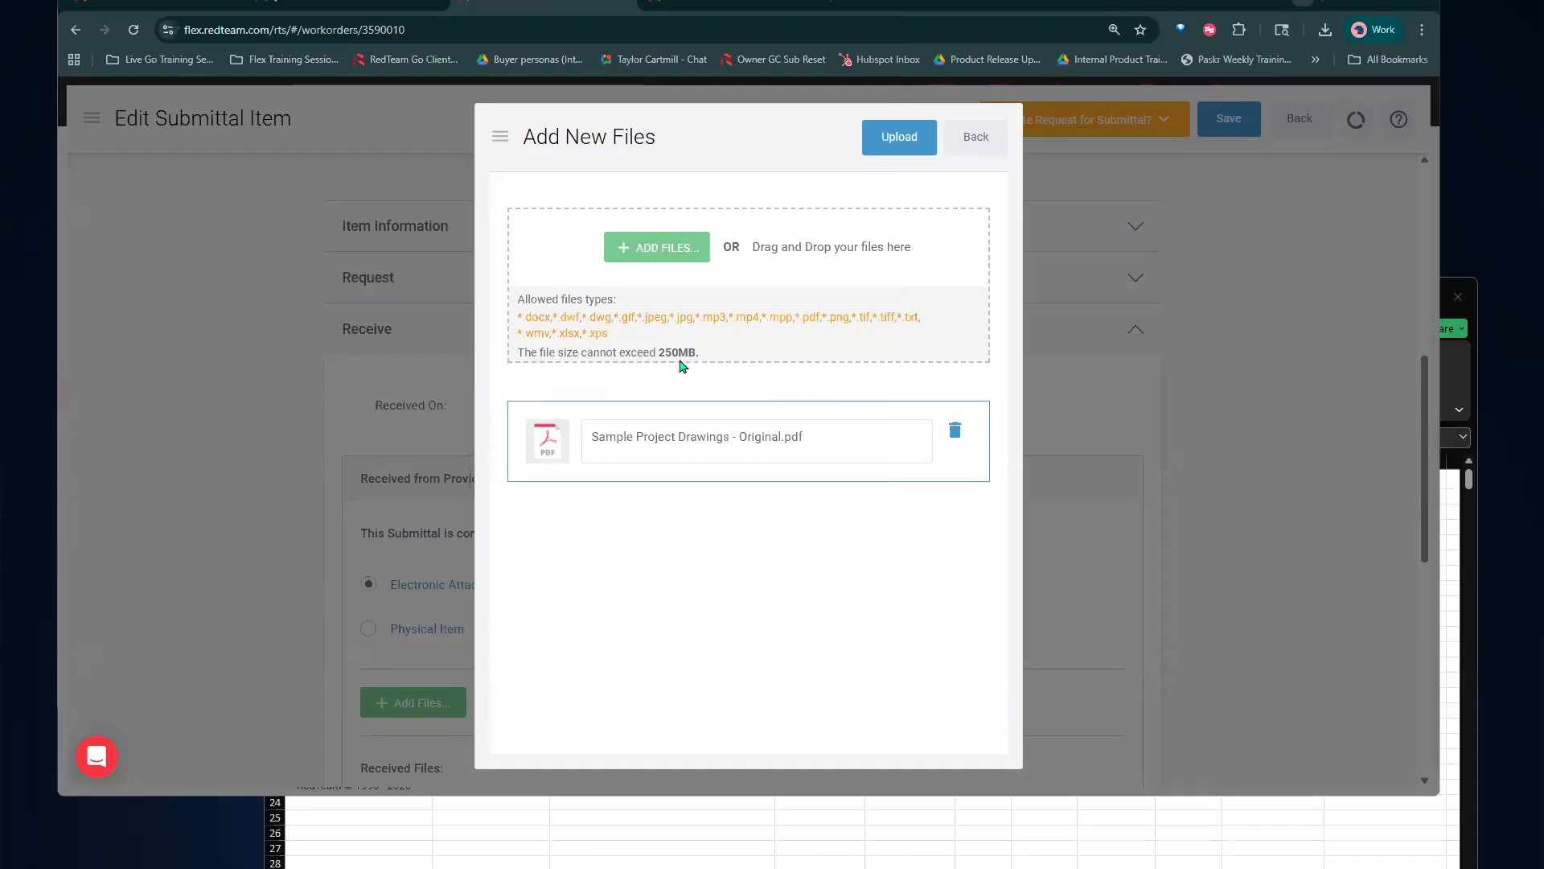
left_click(885, 147)
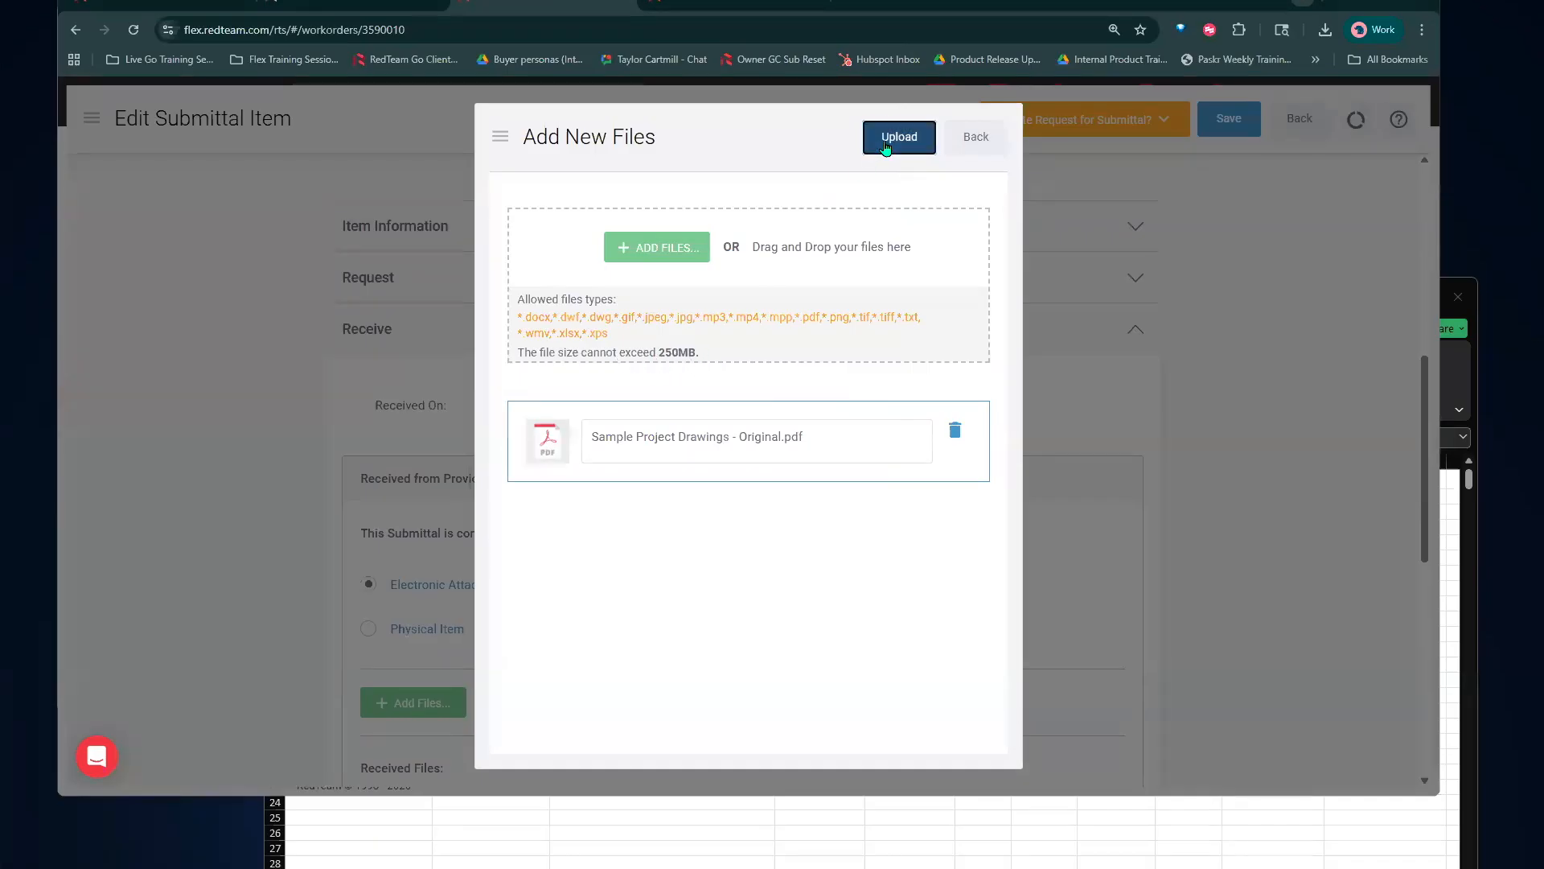
Check the item's Receive and Review sections and save the submittal item
scroll(1020, 522, "down", 1)
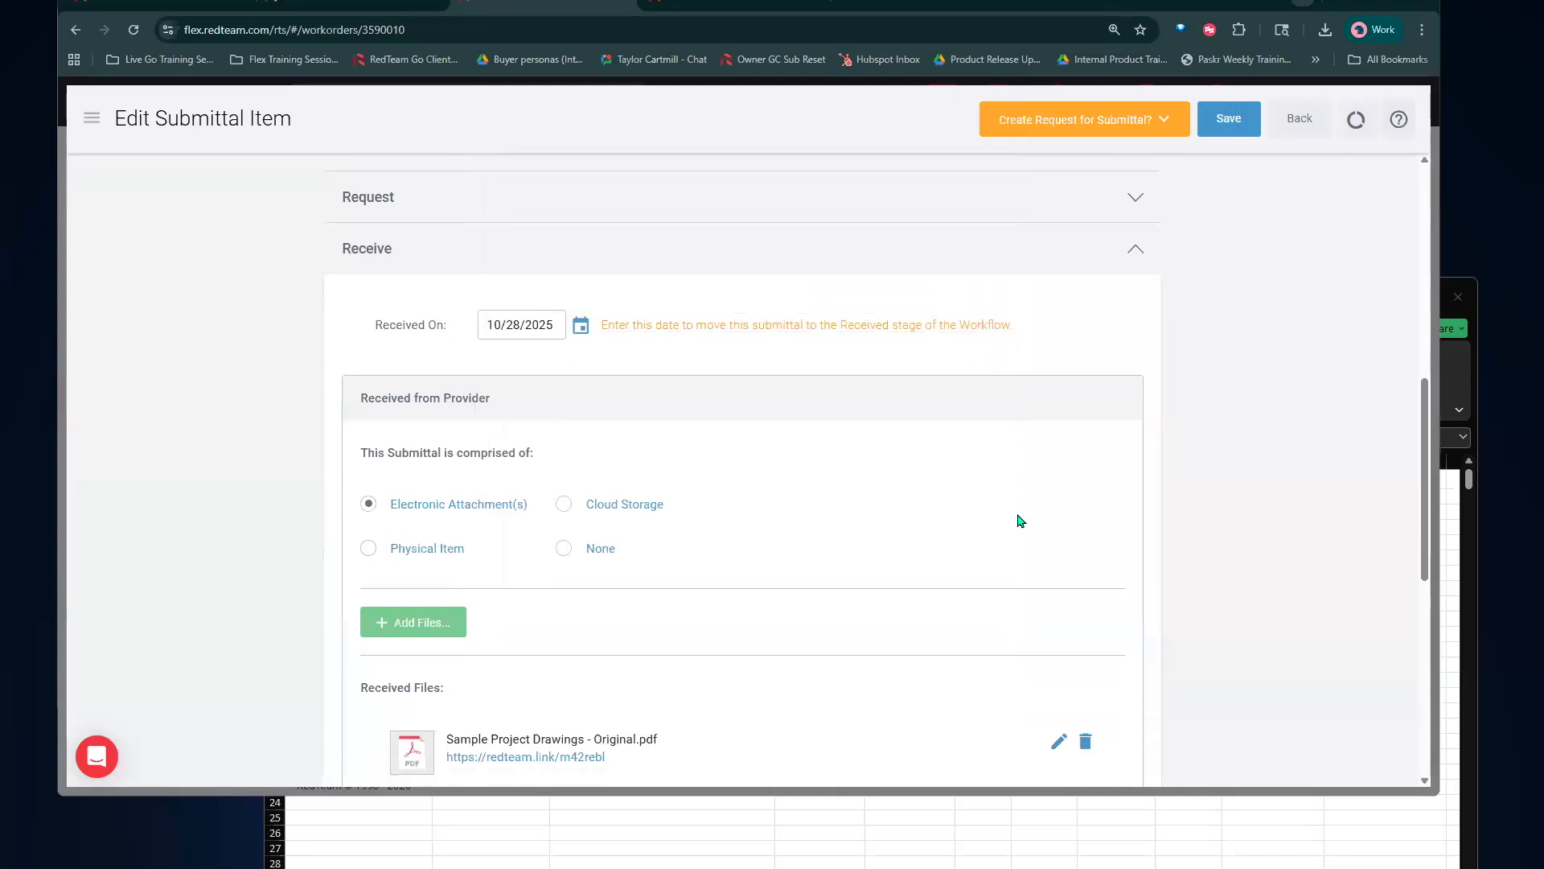
scroll(1020, 521, "down", 4)
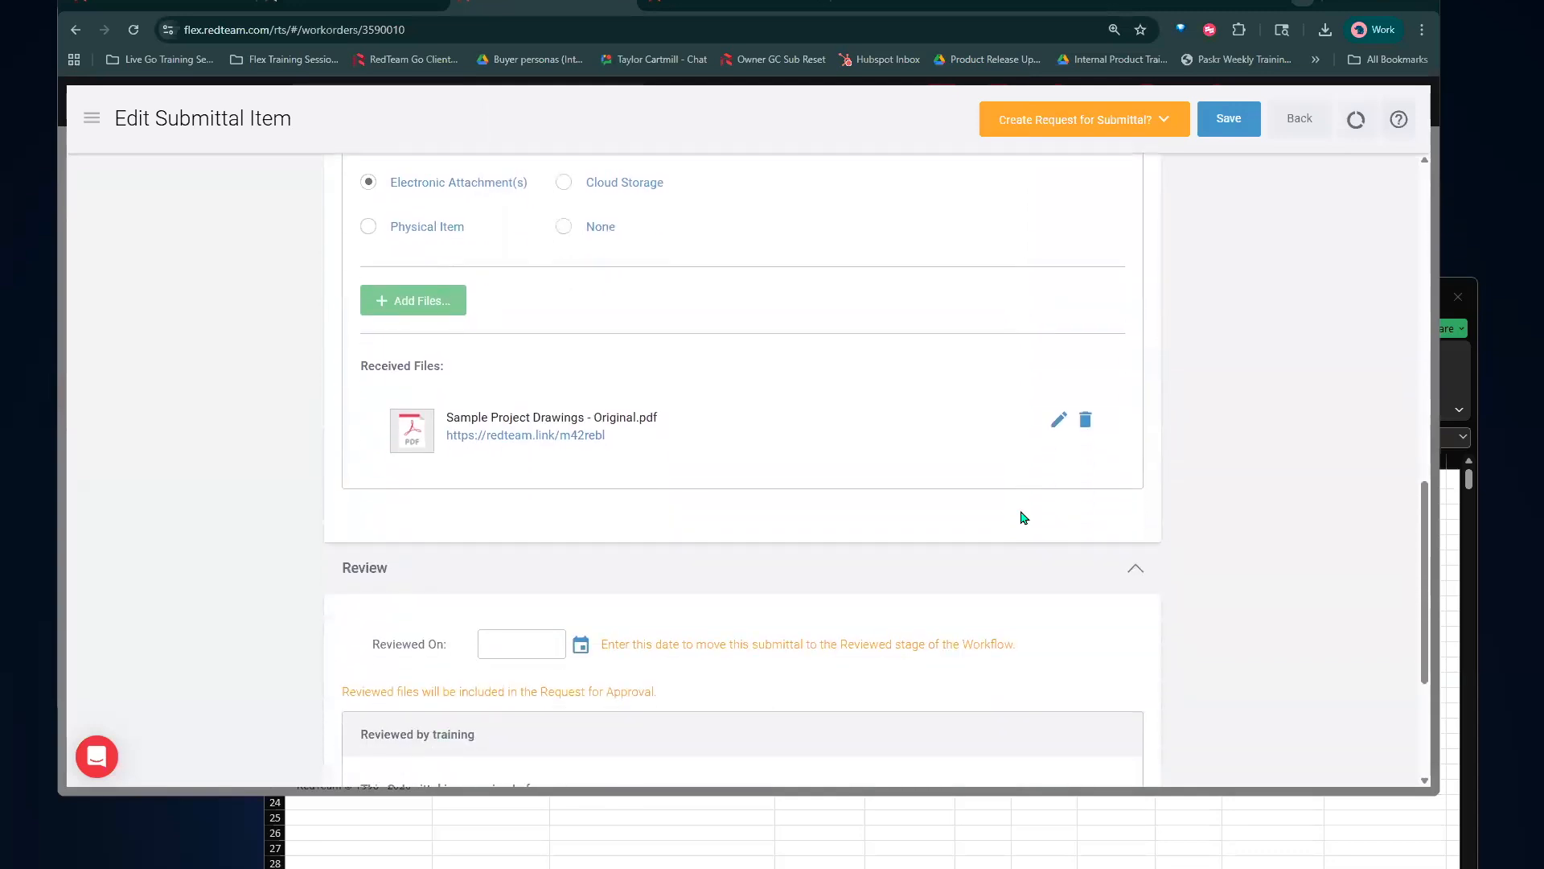
scroll(1024, 517, "down", 1)
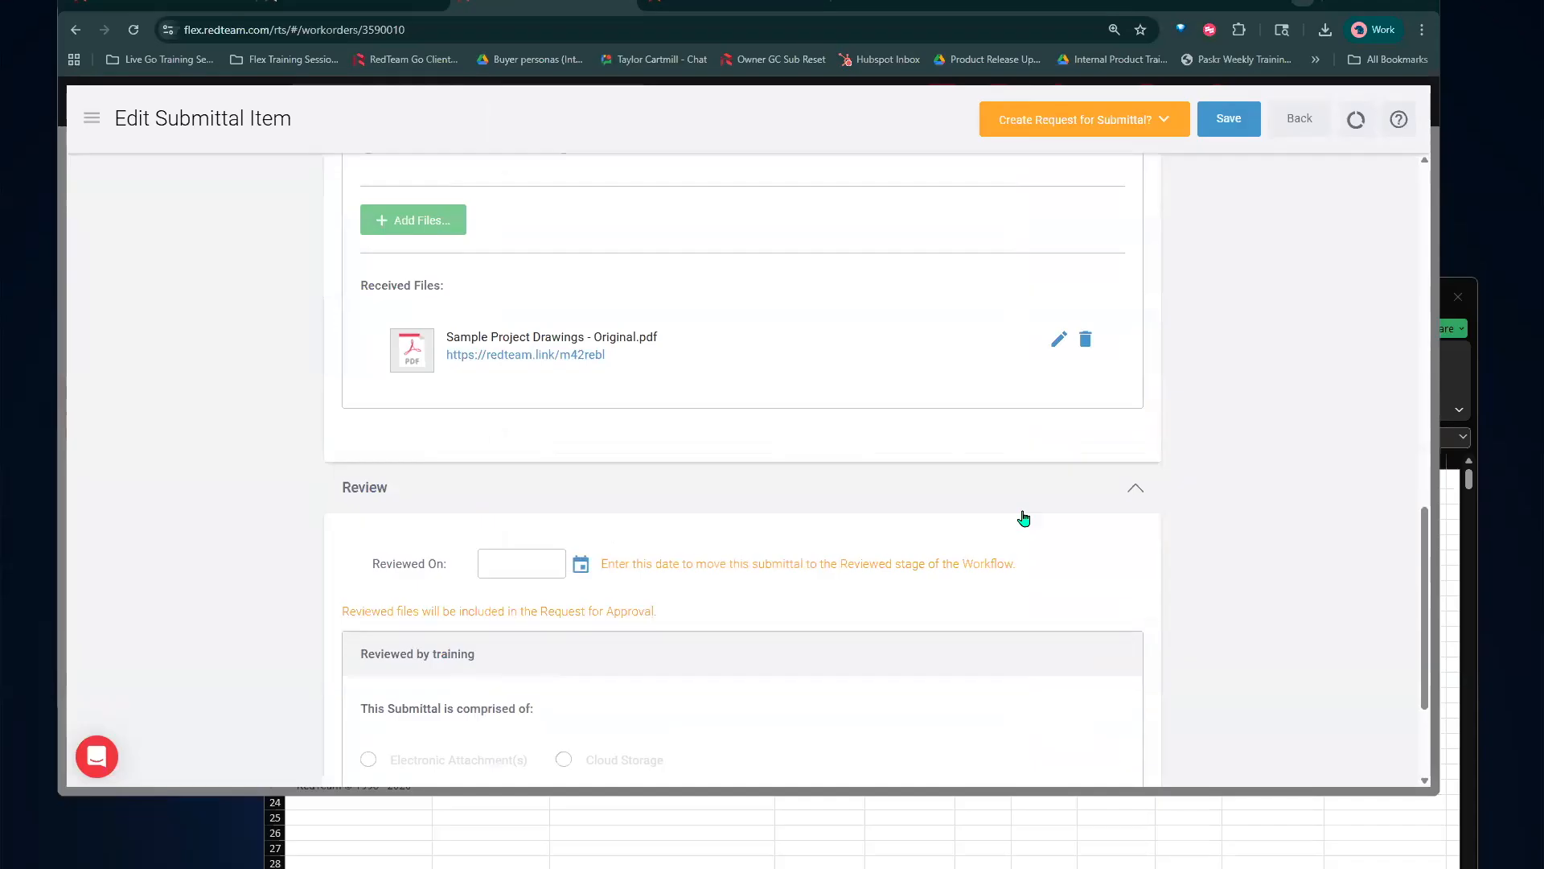
scroll(1024, 518, "down", 2)
scroll(982, 493, "up", 6)
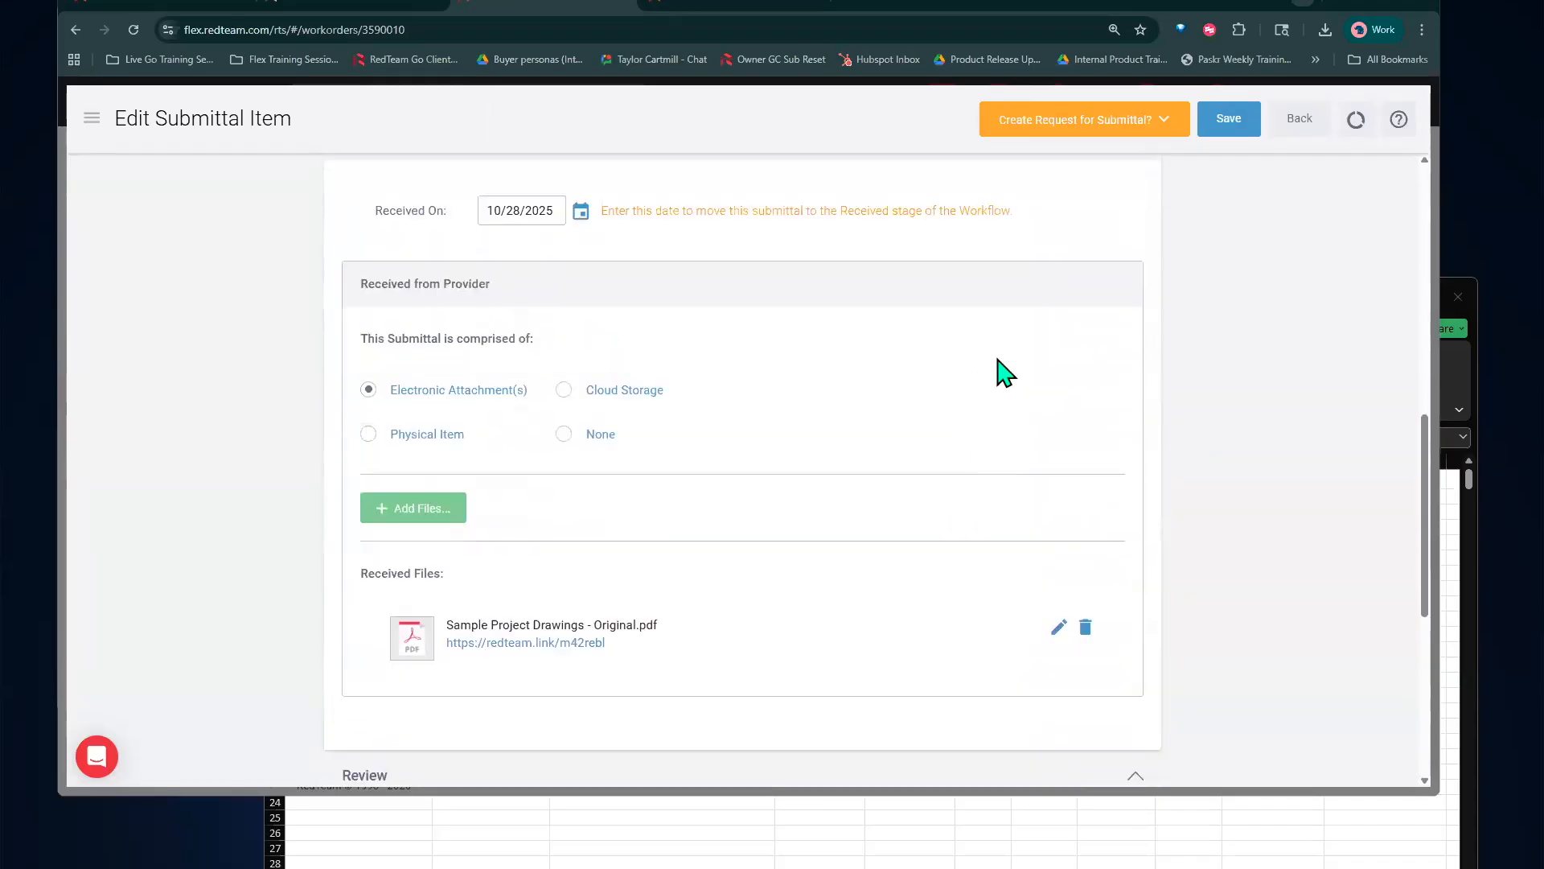
scroll(638, 406, "down", 2)
scroll(638, 407, "up", 4)
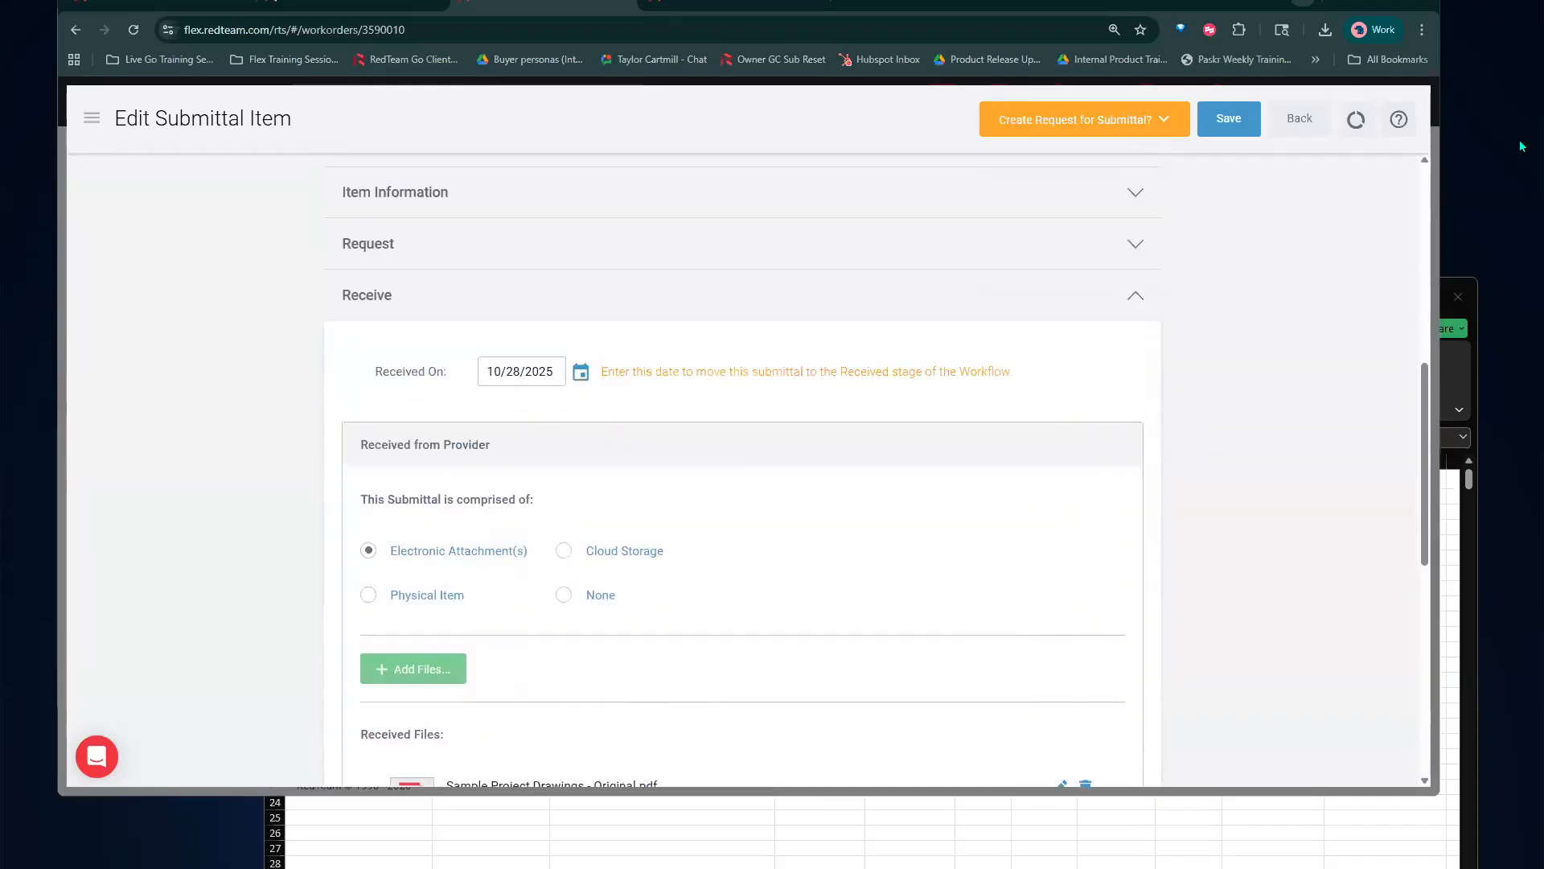
left_click(1220, 128)
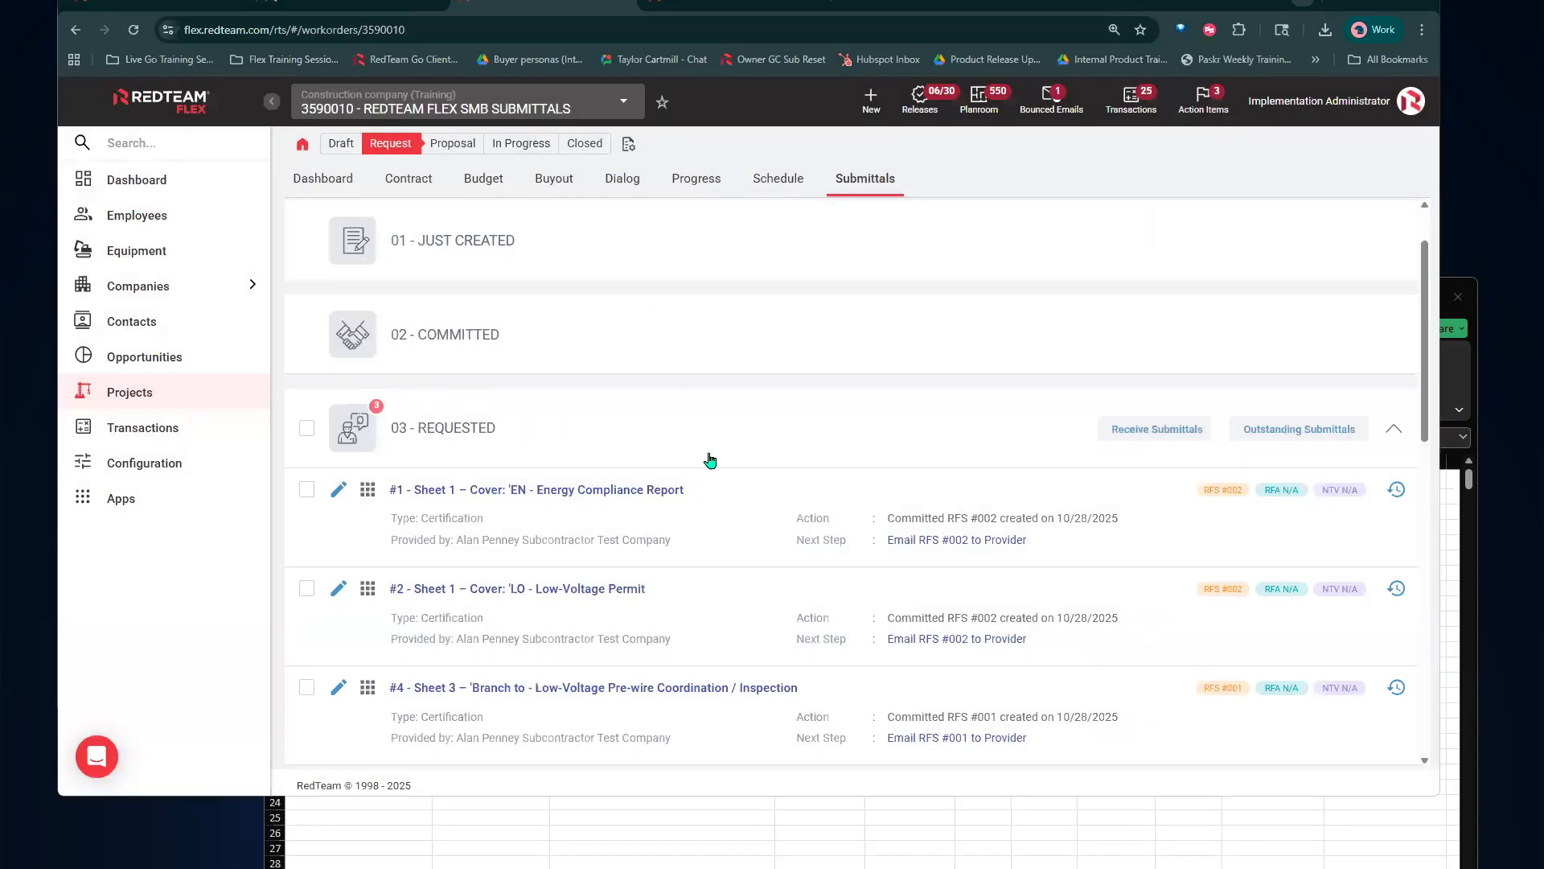
Open the review for the received Floor Patching / Infill Materials submittal and set its Reviewed On date to 10/28/2025
scroll(792, 555, "down", 2)
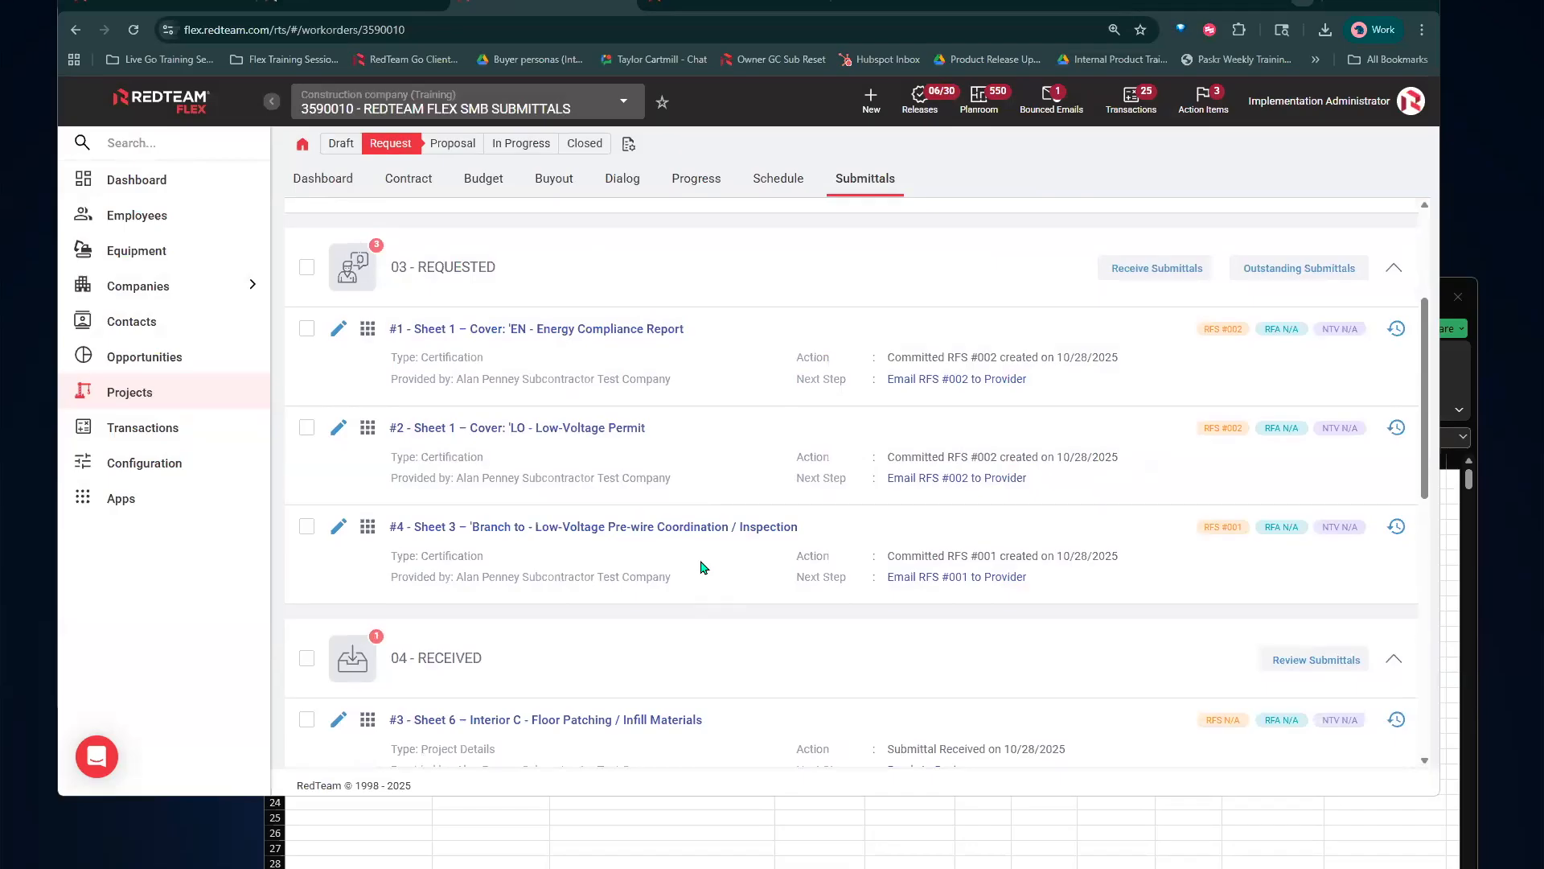
scroll(700, 568, "down", 1)
scroll(701, 568, "down", 2)
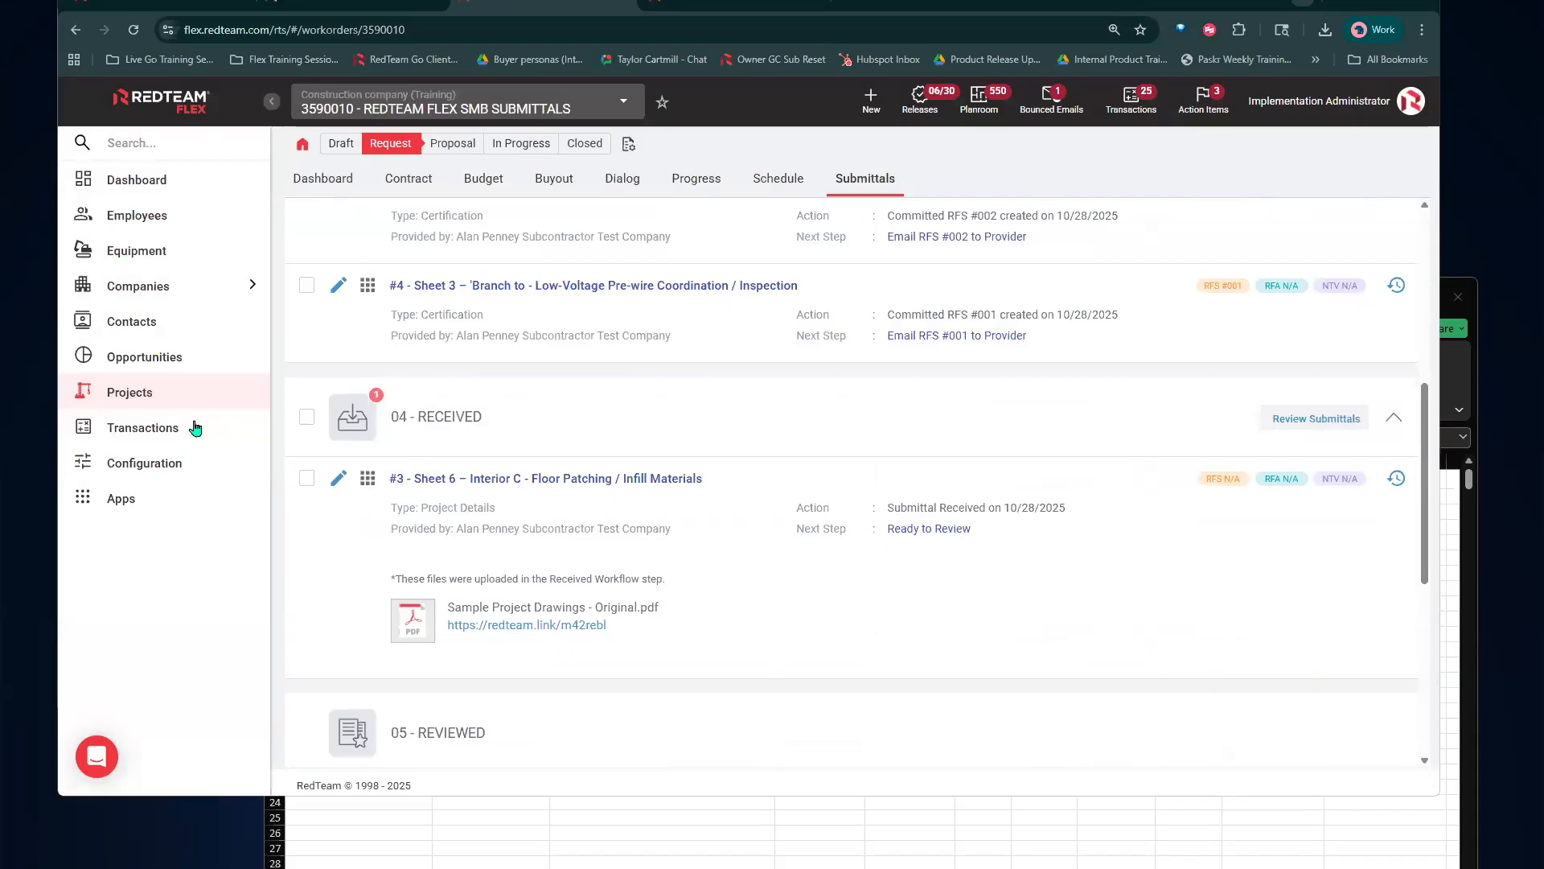
left_click(369, 479)
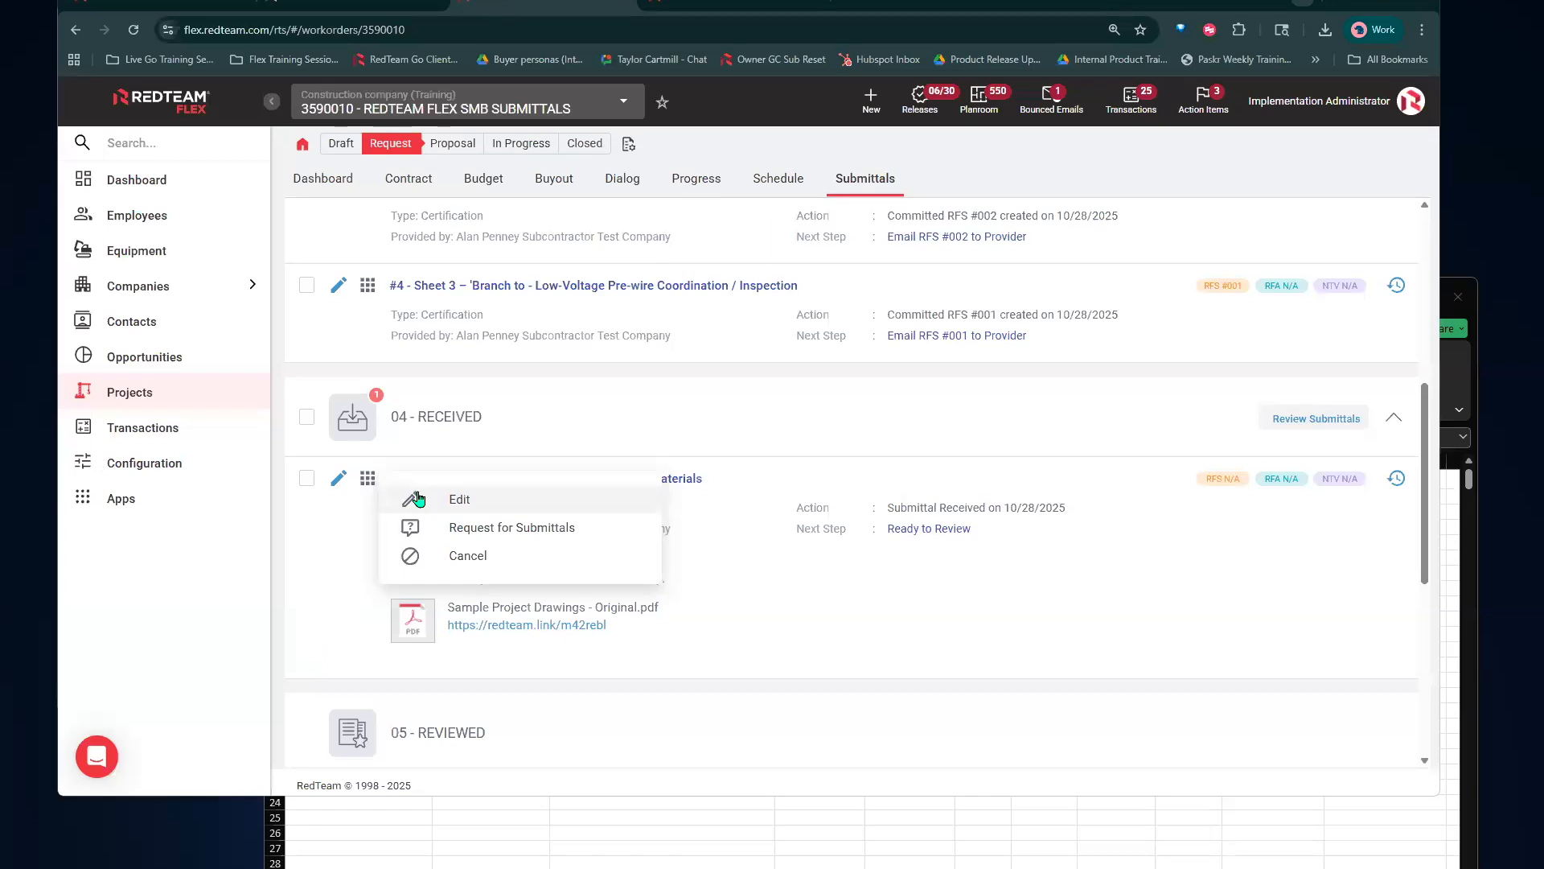
left_click(1098, 436)
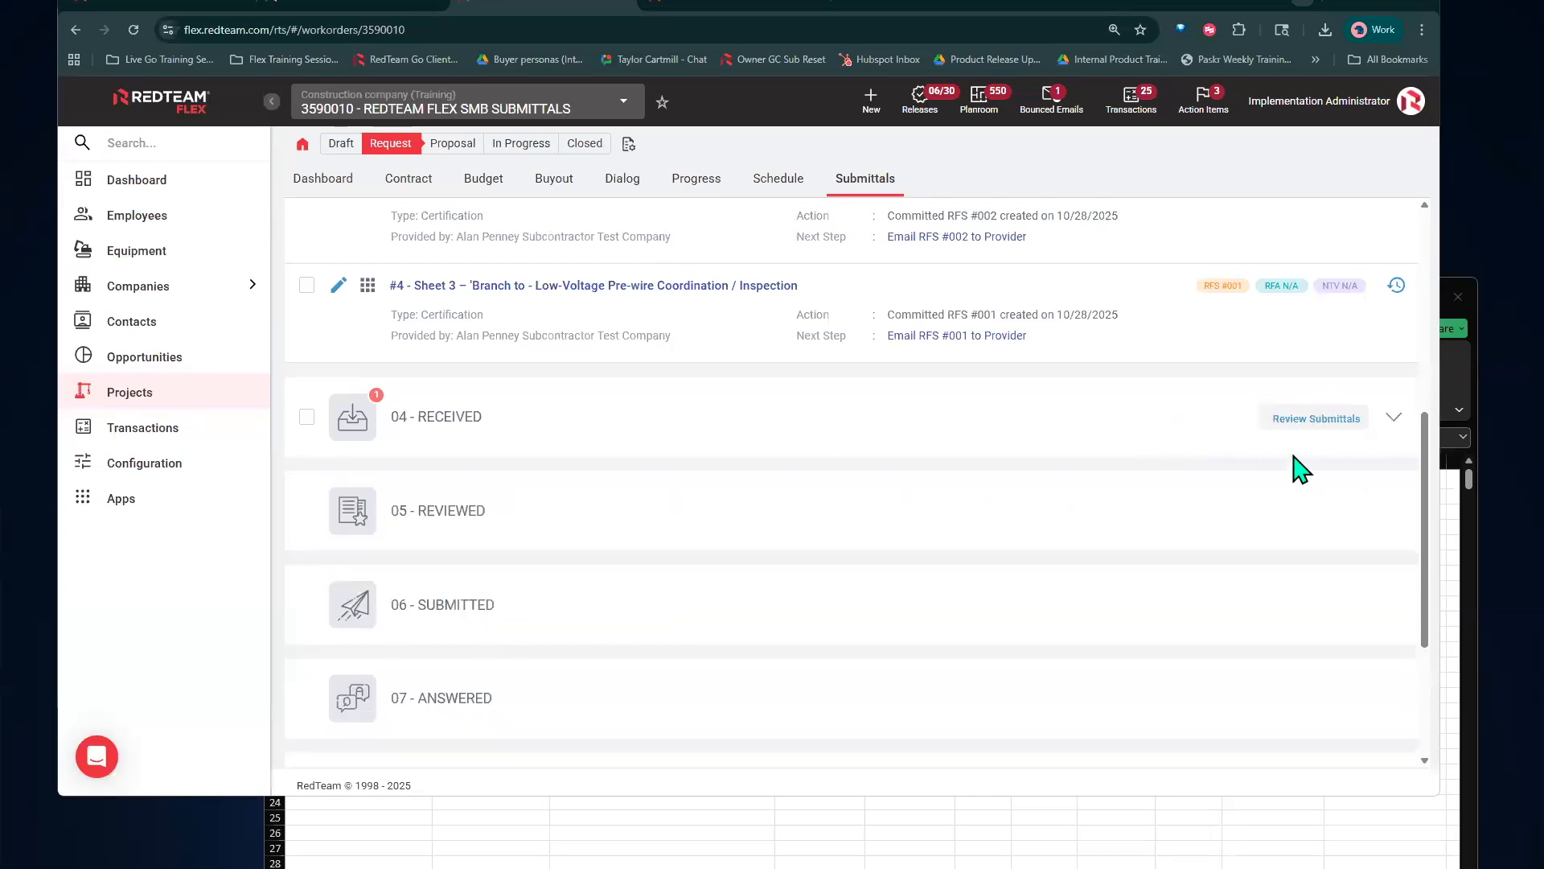
left_click(1279, 421)
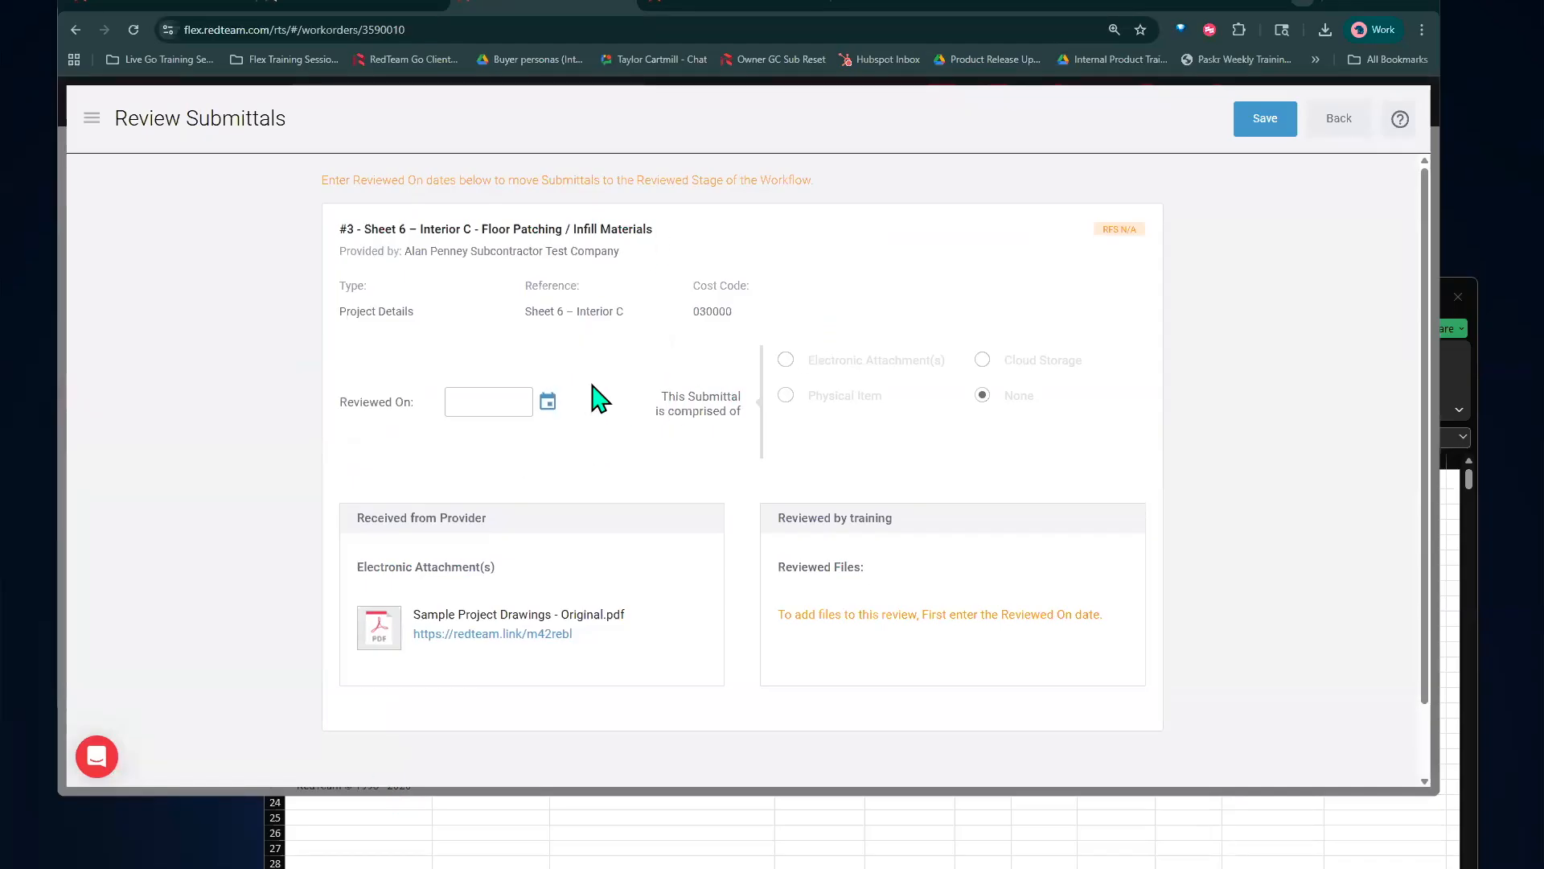
left_click(549, 400)
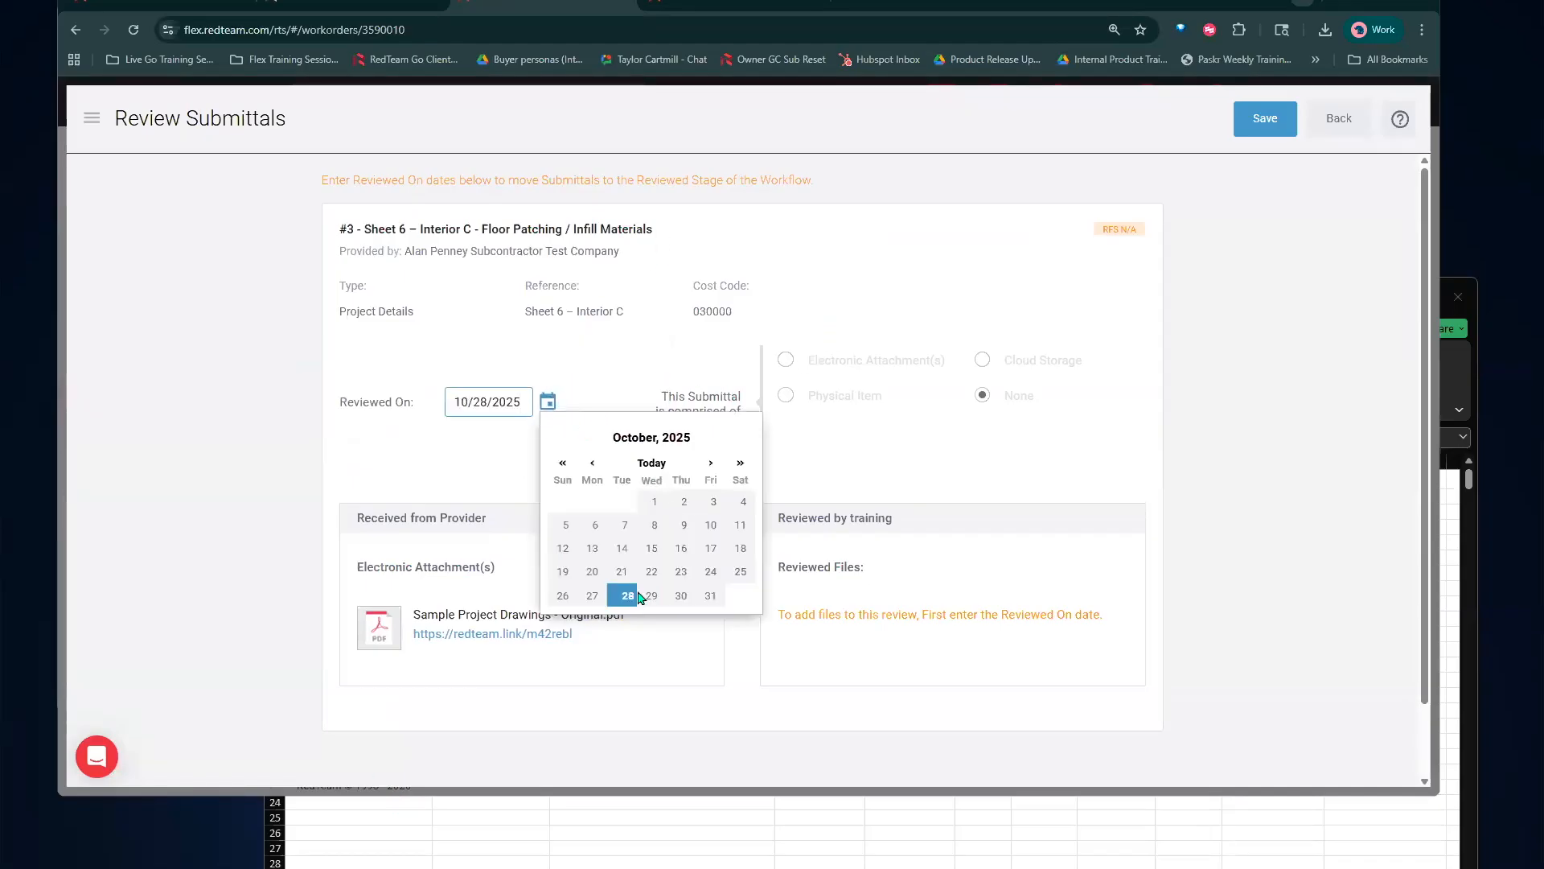
left_click(628, 598)
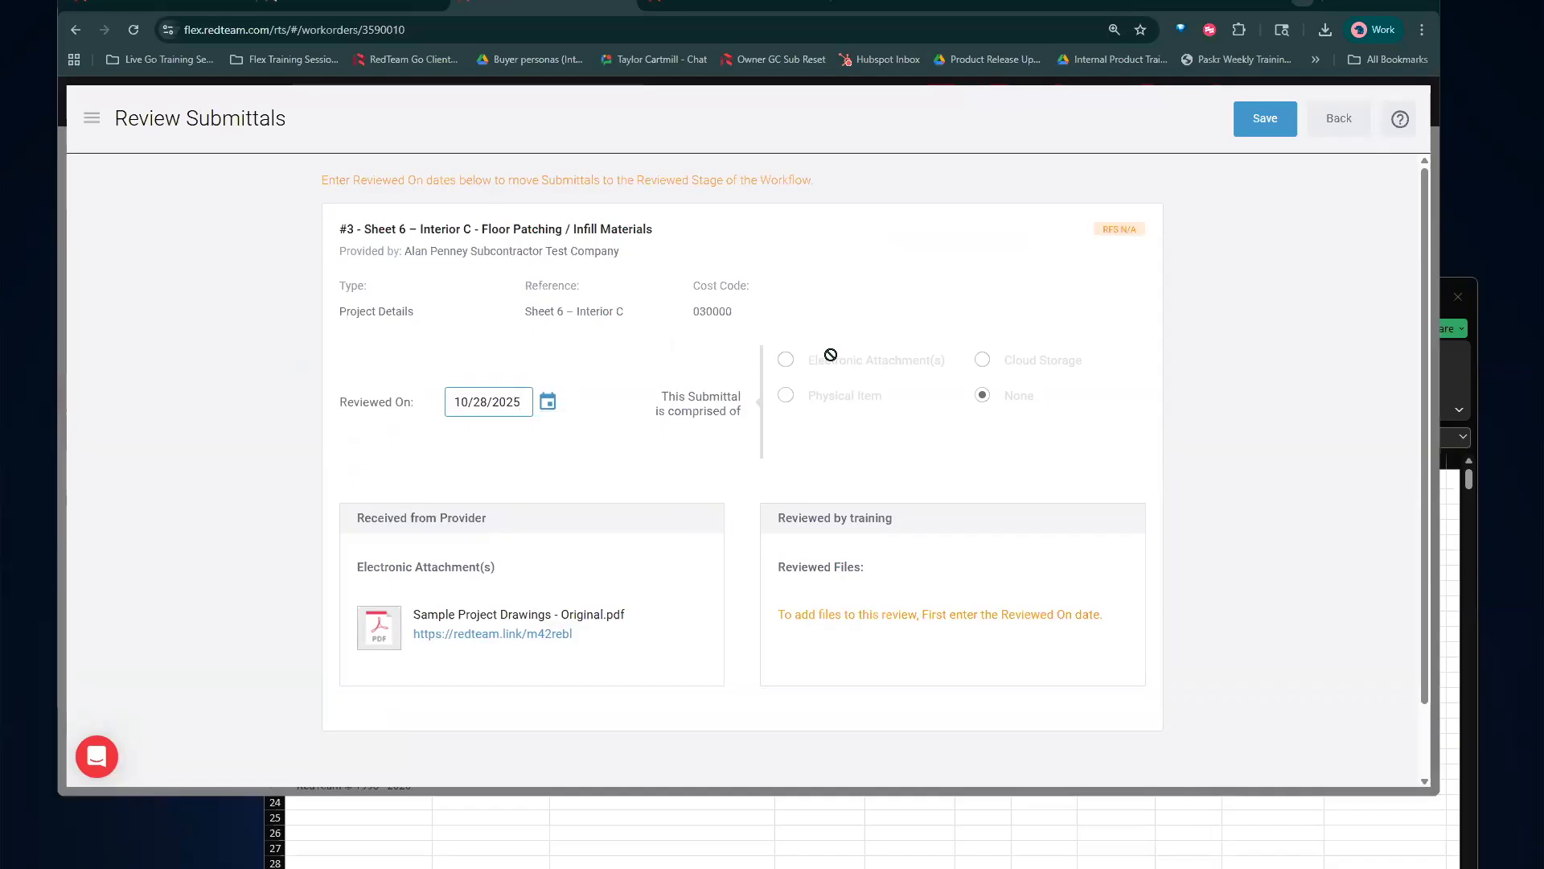
Mark the review as Electronic Attachment(s), include Sample Project Drawings - Original.pdf from the received files, and save the review
left_click(806, 368)
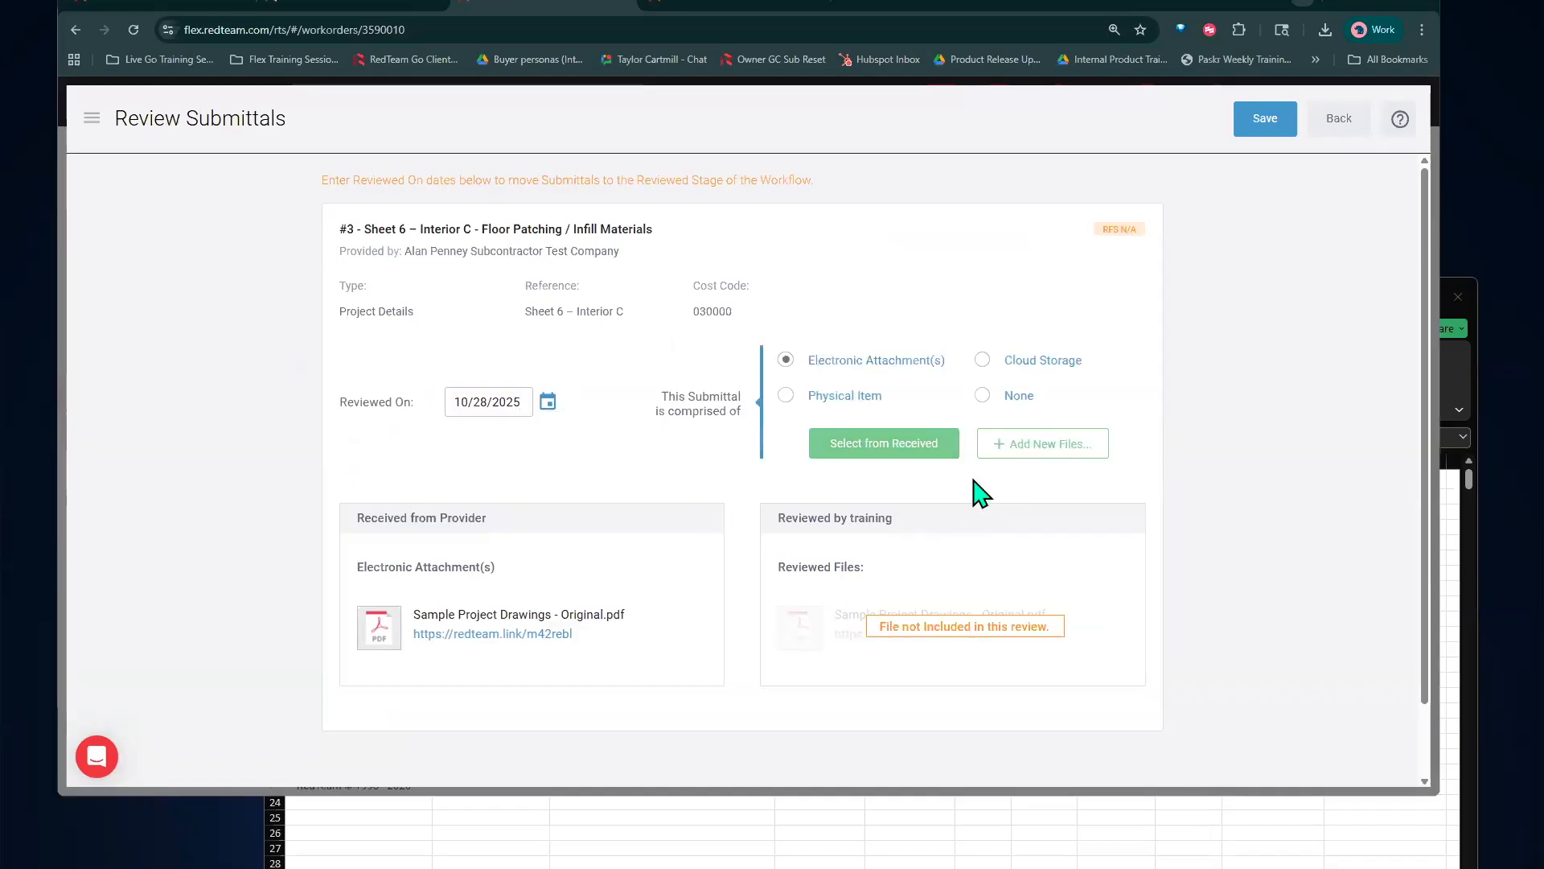
left_click(919, 448)
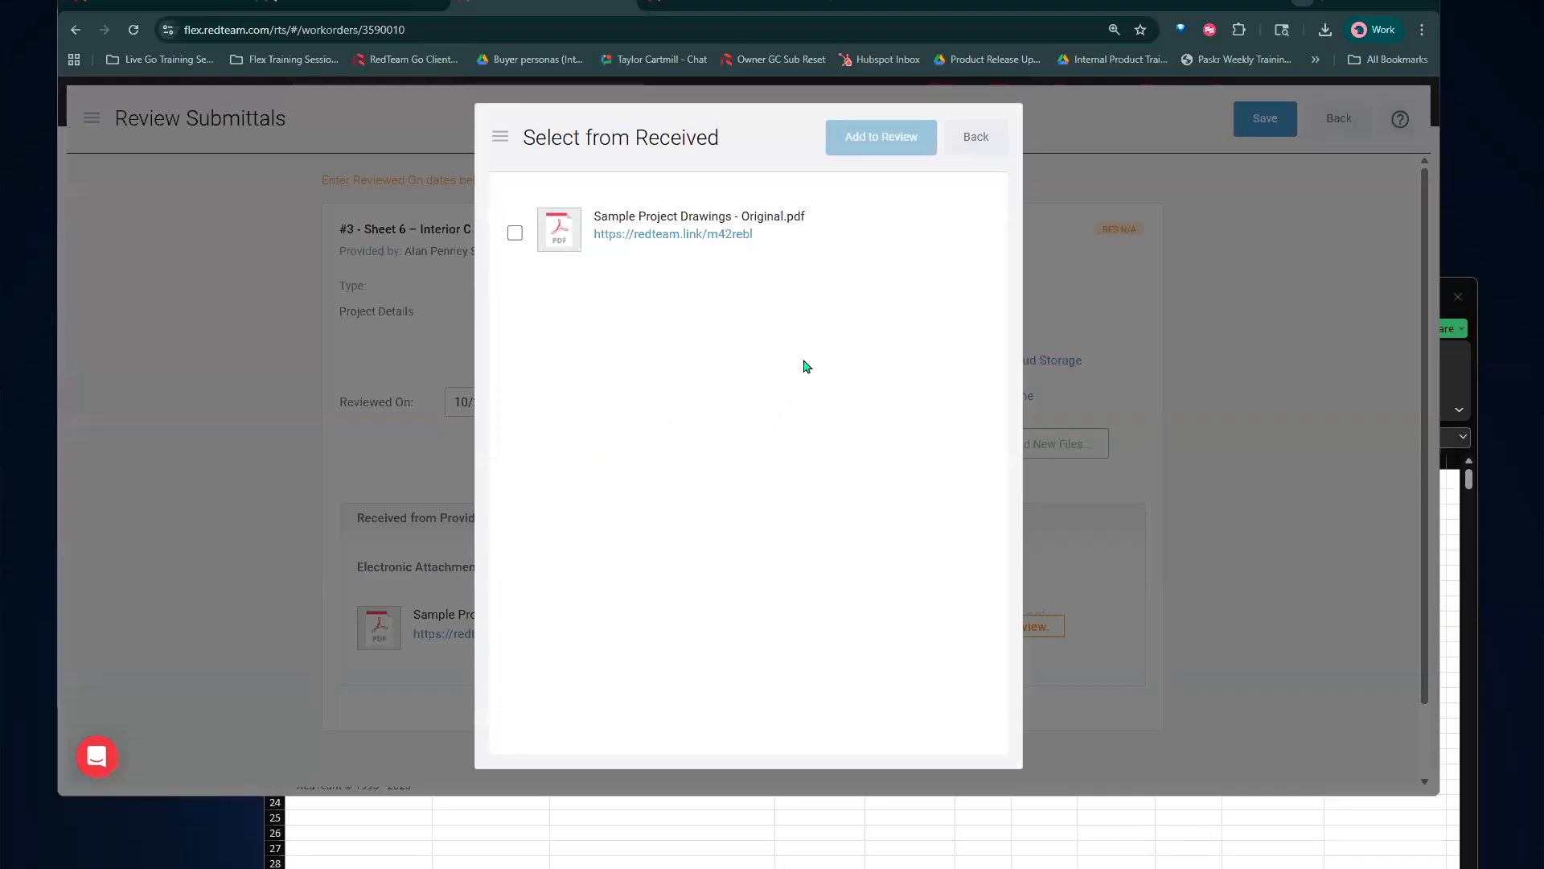
left_click(515, 233)
left_click(863, 144)
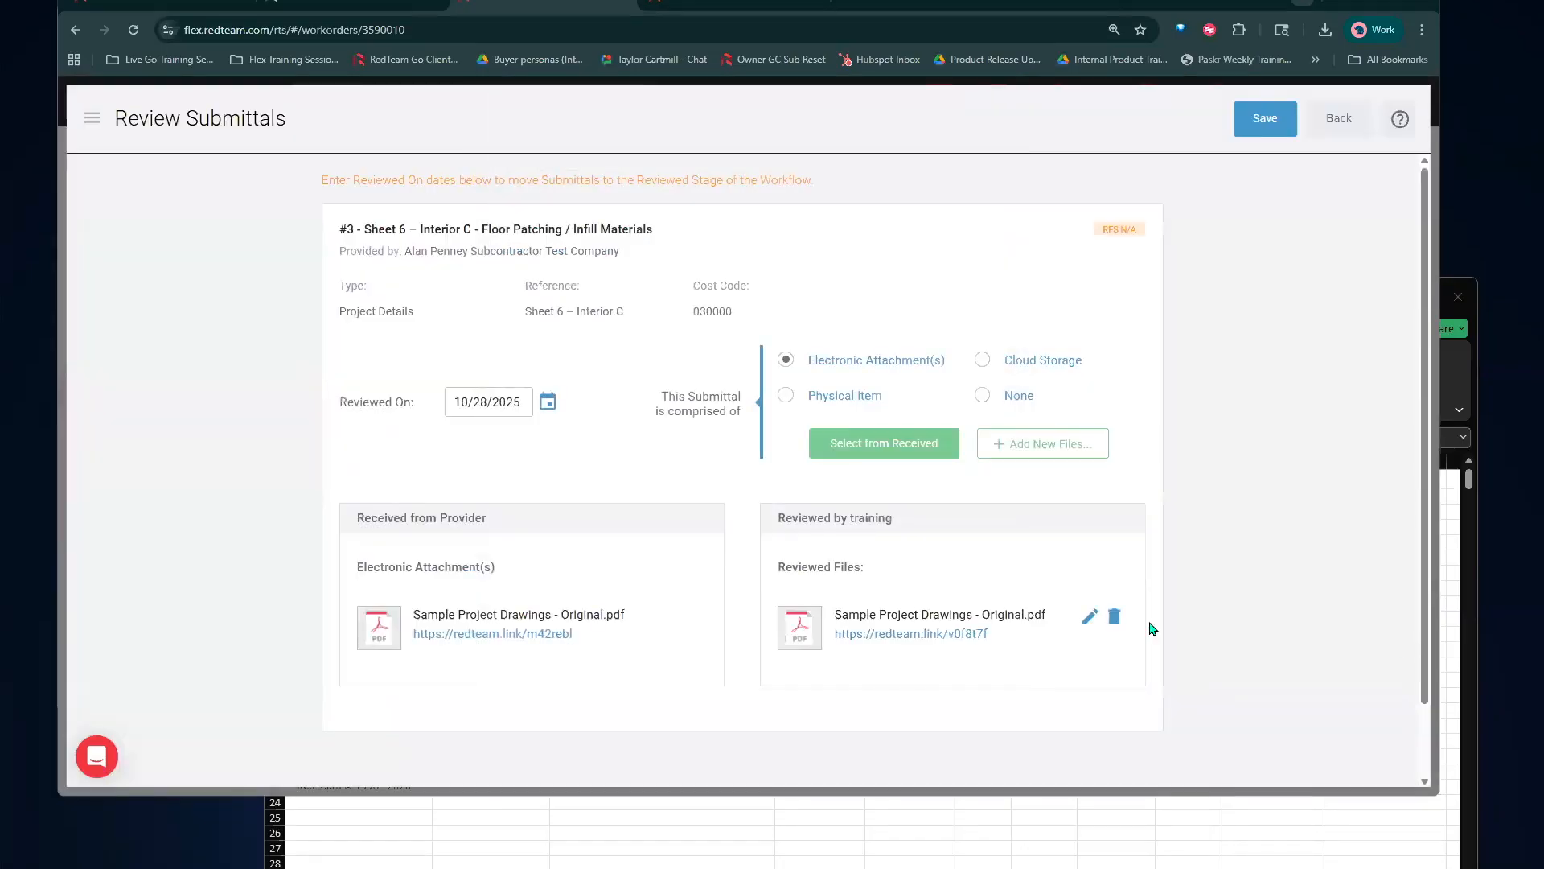
left_click(1090, 621)
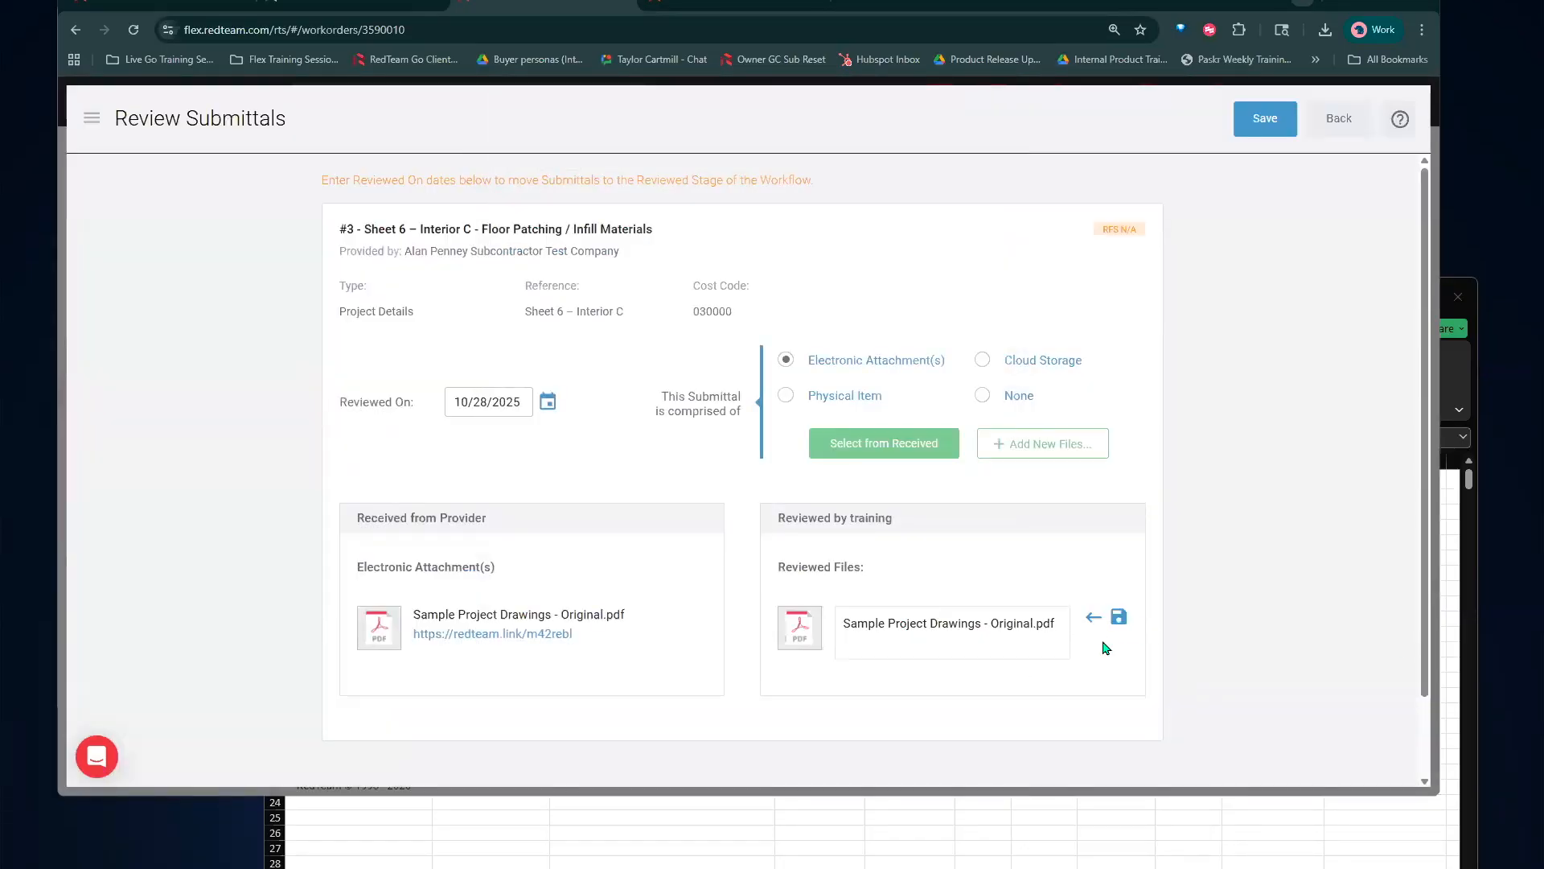
left_click(1263, 121)
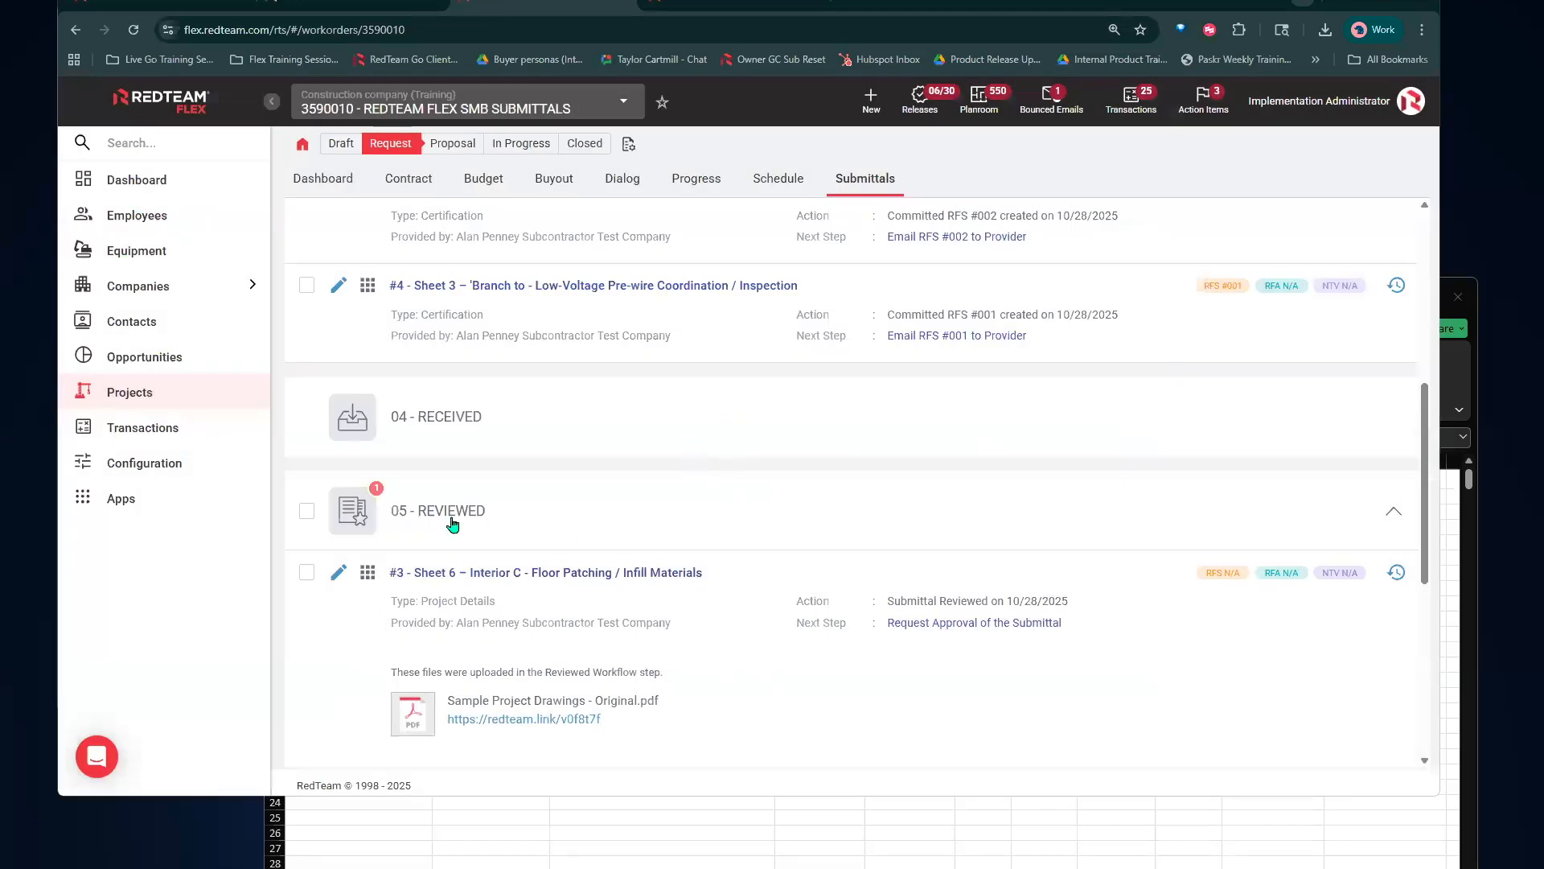
Start a Request for Approval for the reviewed Floor Patching / Infill Materials submittal
scroll(731, 532, "down", 1)
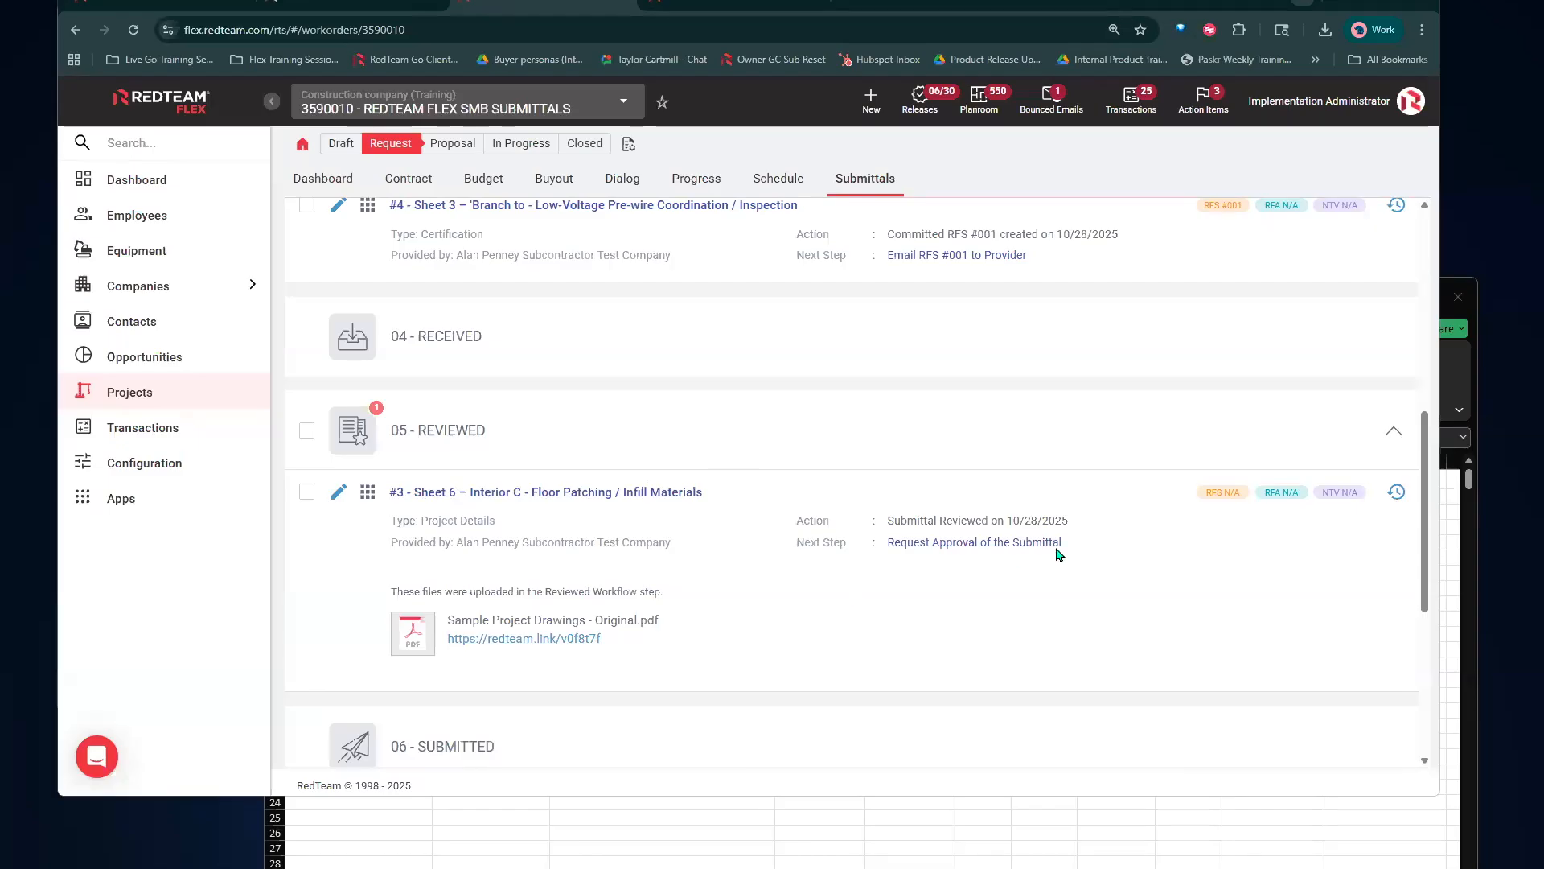
left_click(369, 498)
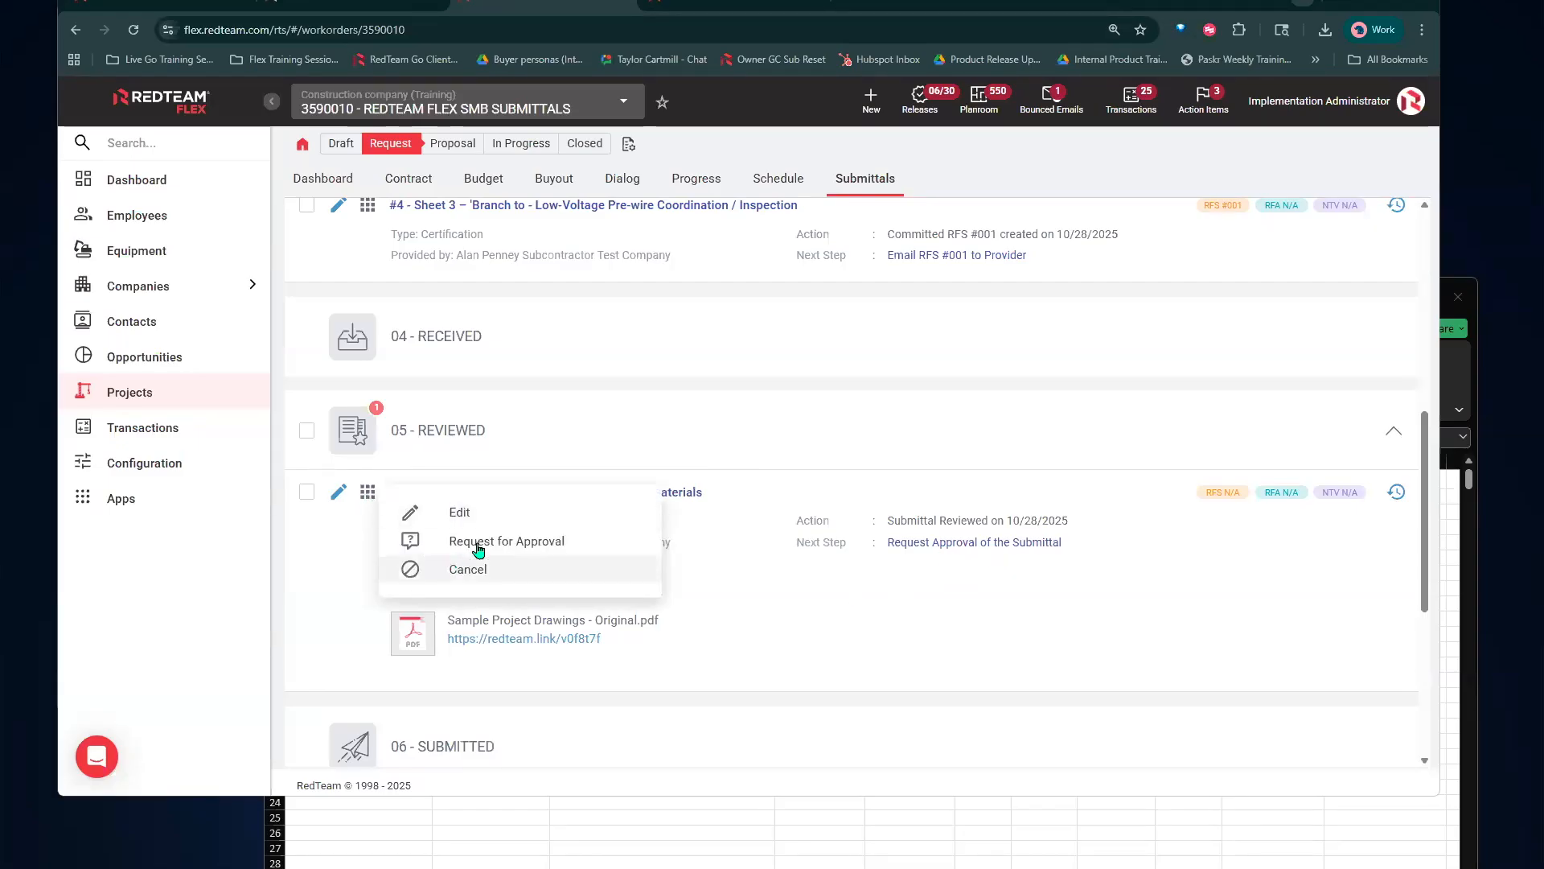
left_click(614, 544)
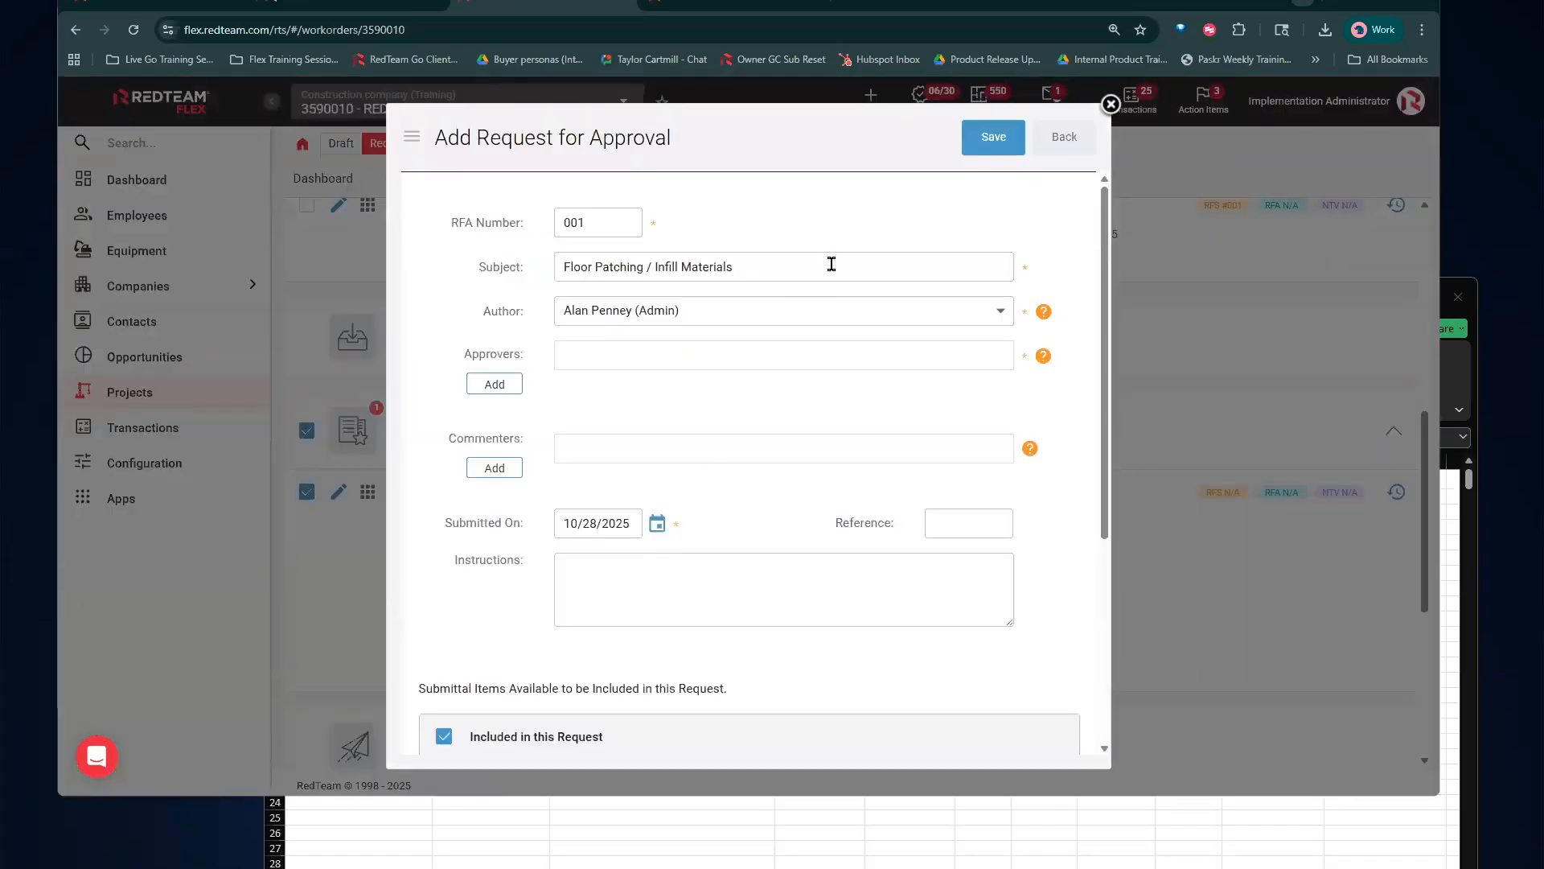
Search the approvers for ARCH and add the training team member titled Architect as the request's approver
left_click(498, 384)
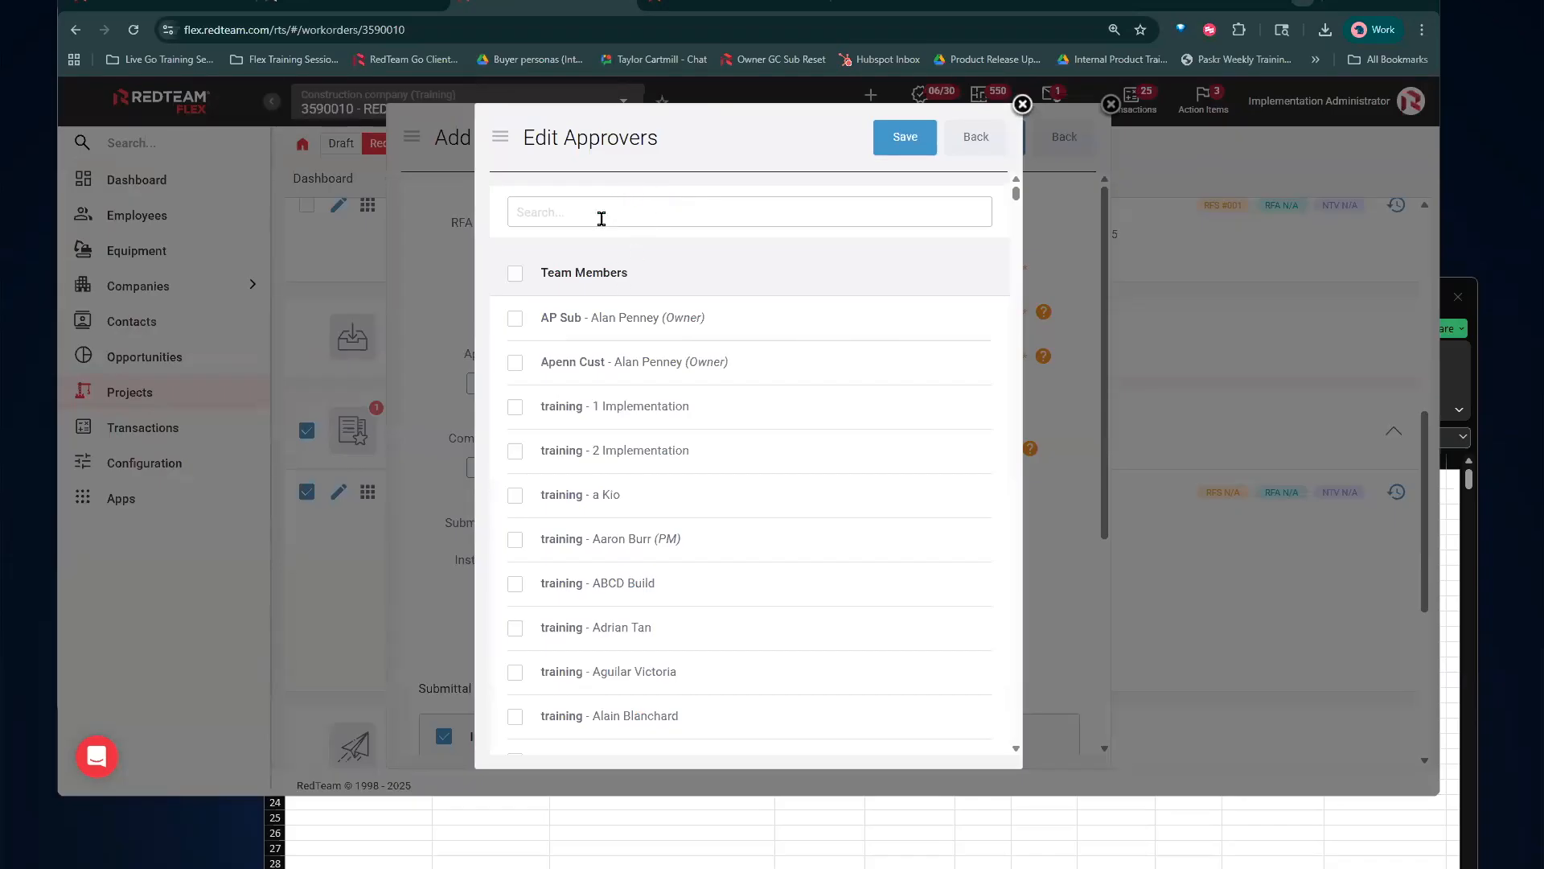
scroll(631, 341, "down", 20)
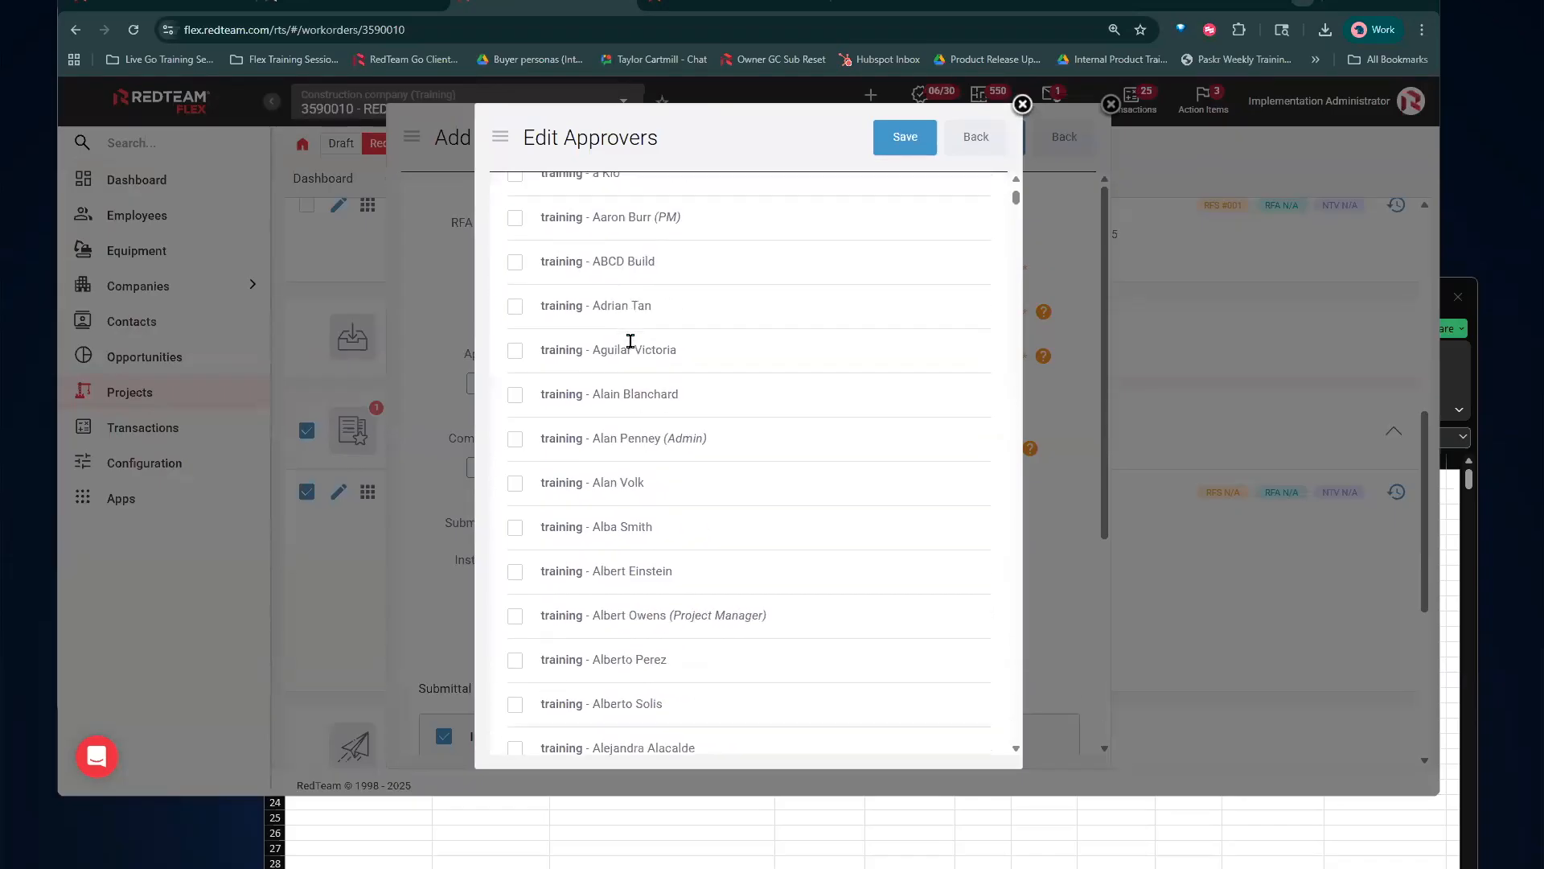
type("a")
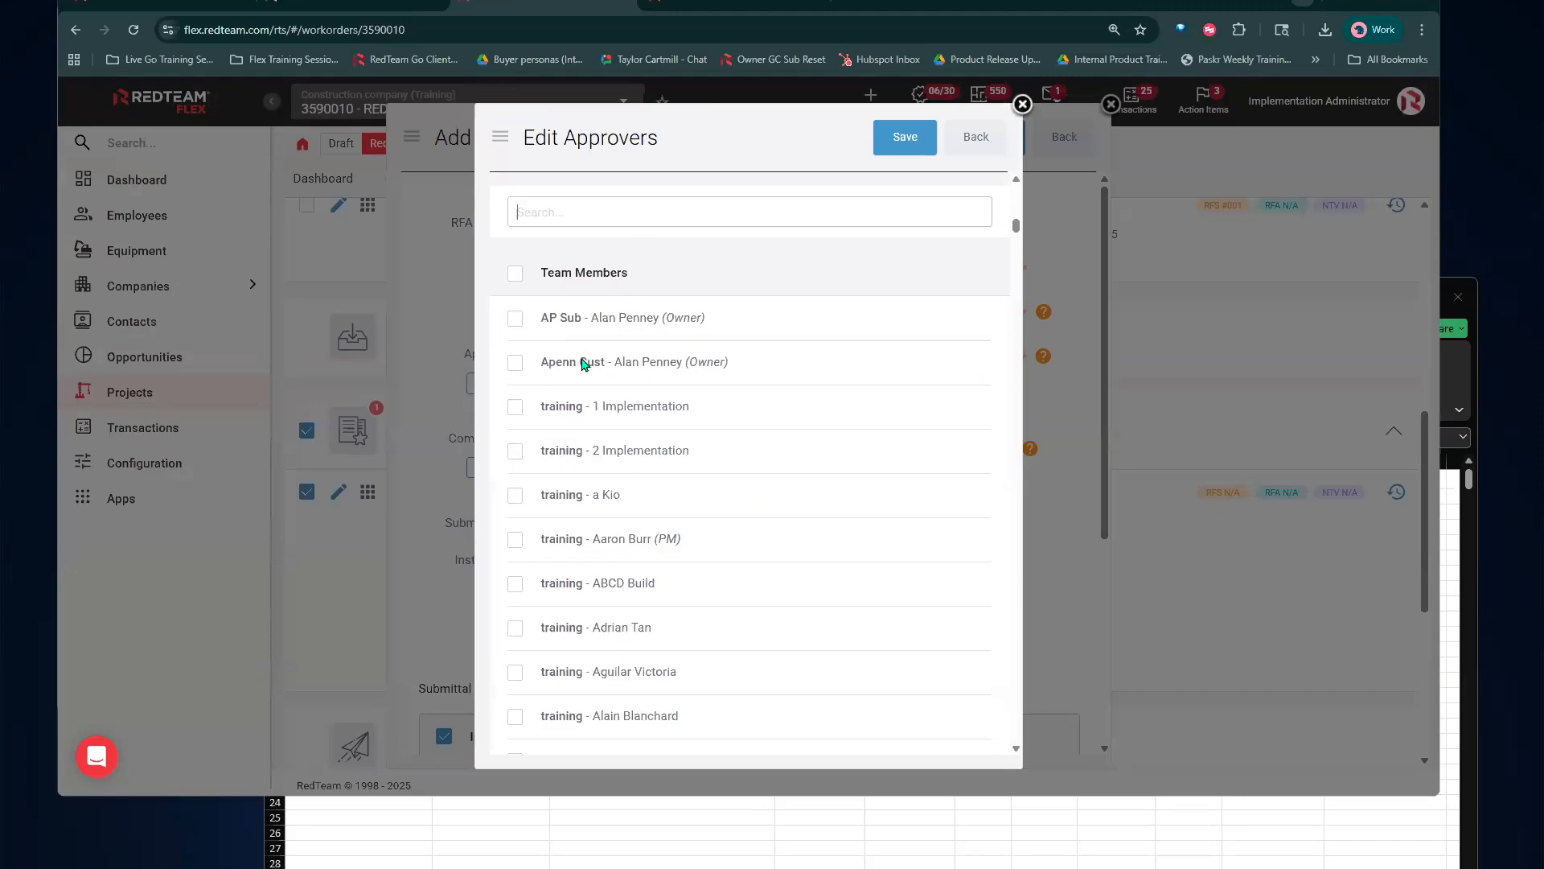
scroll(584, 364, "up", 3)
type("AA")
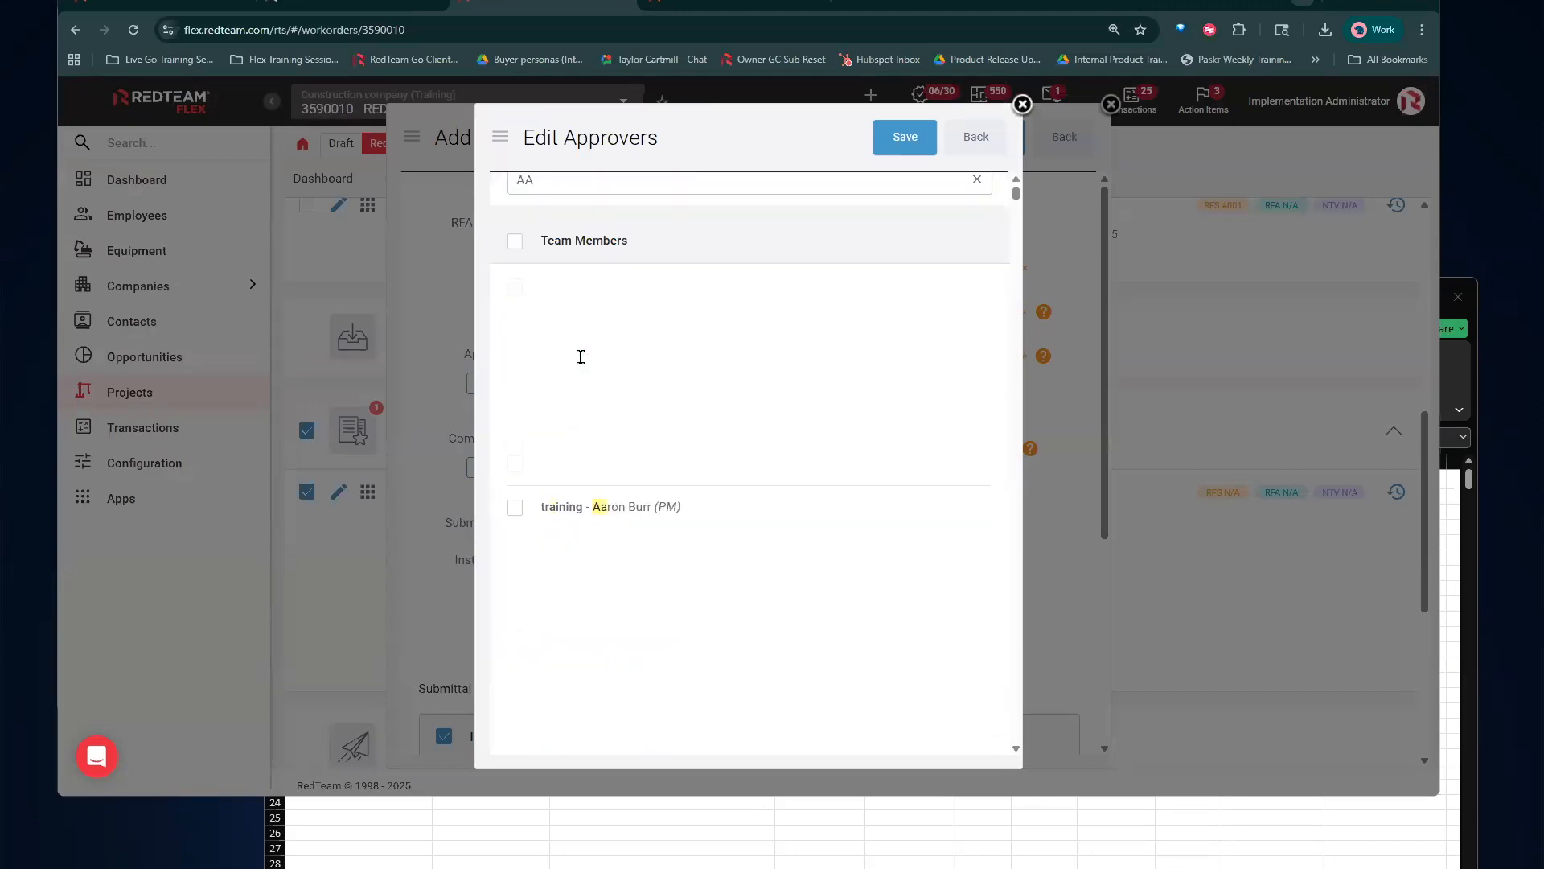
key("BackSpace")
type("RCH")
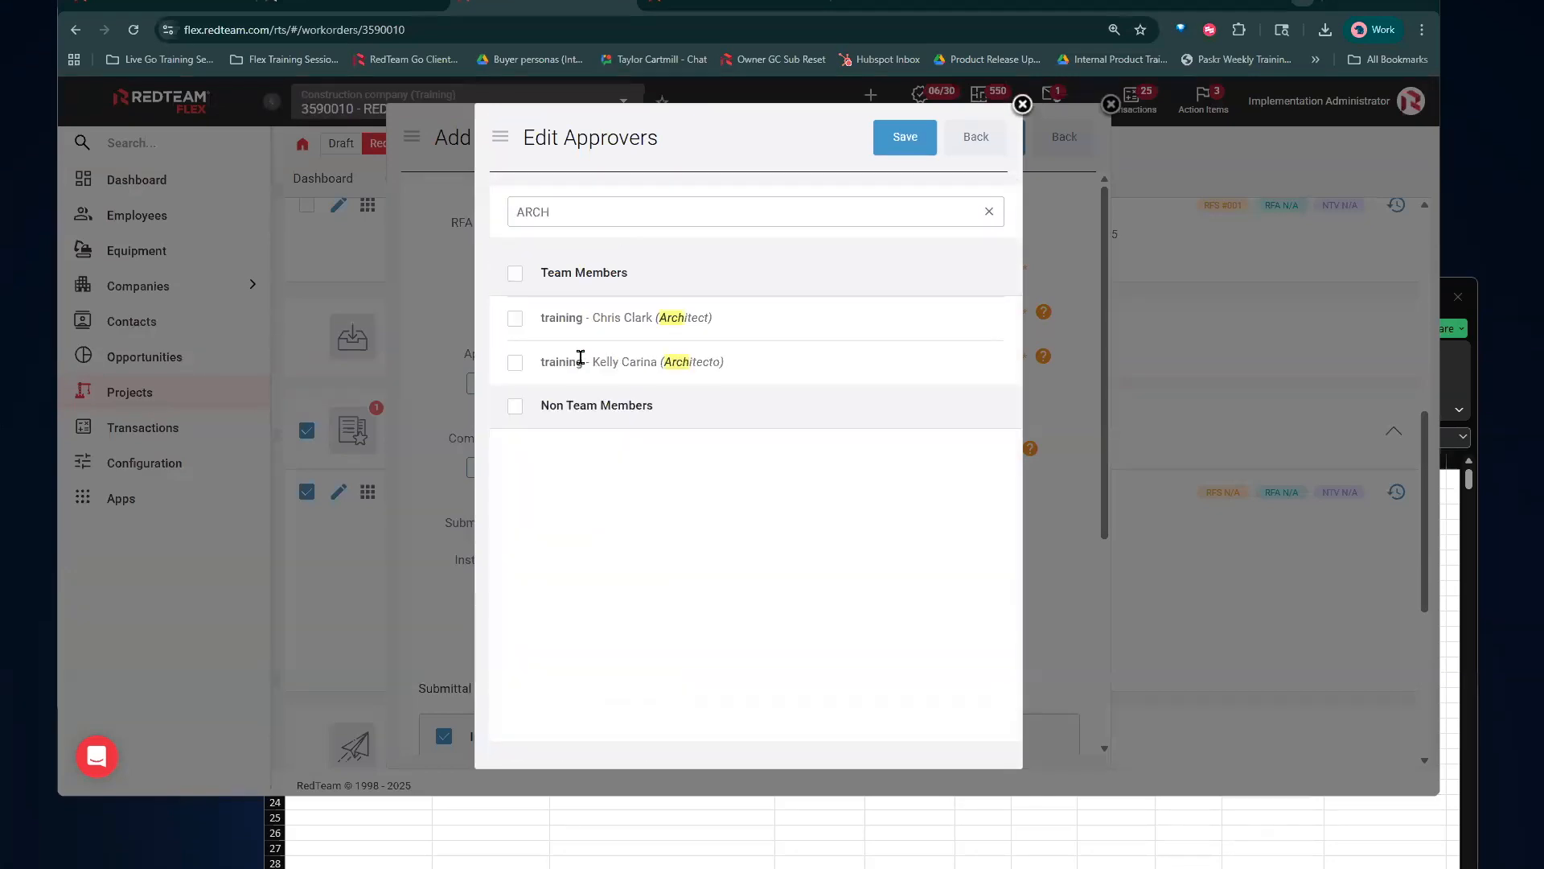
left_click(516, 320)
left_click(888, 149)
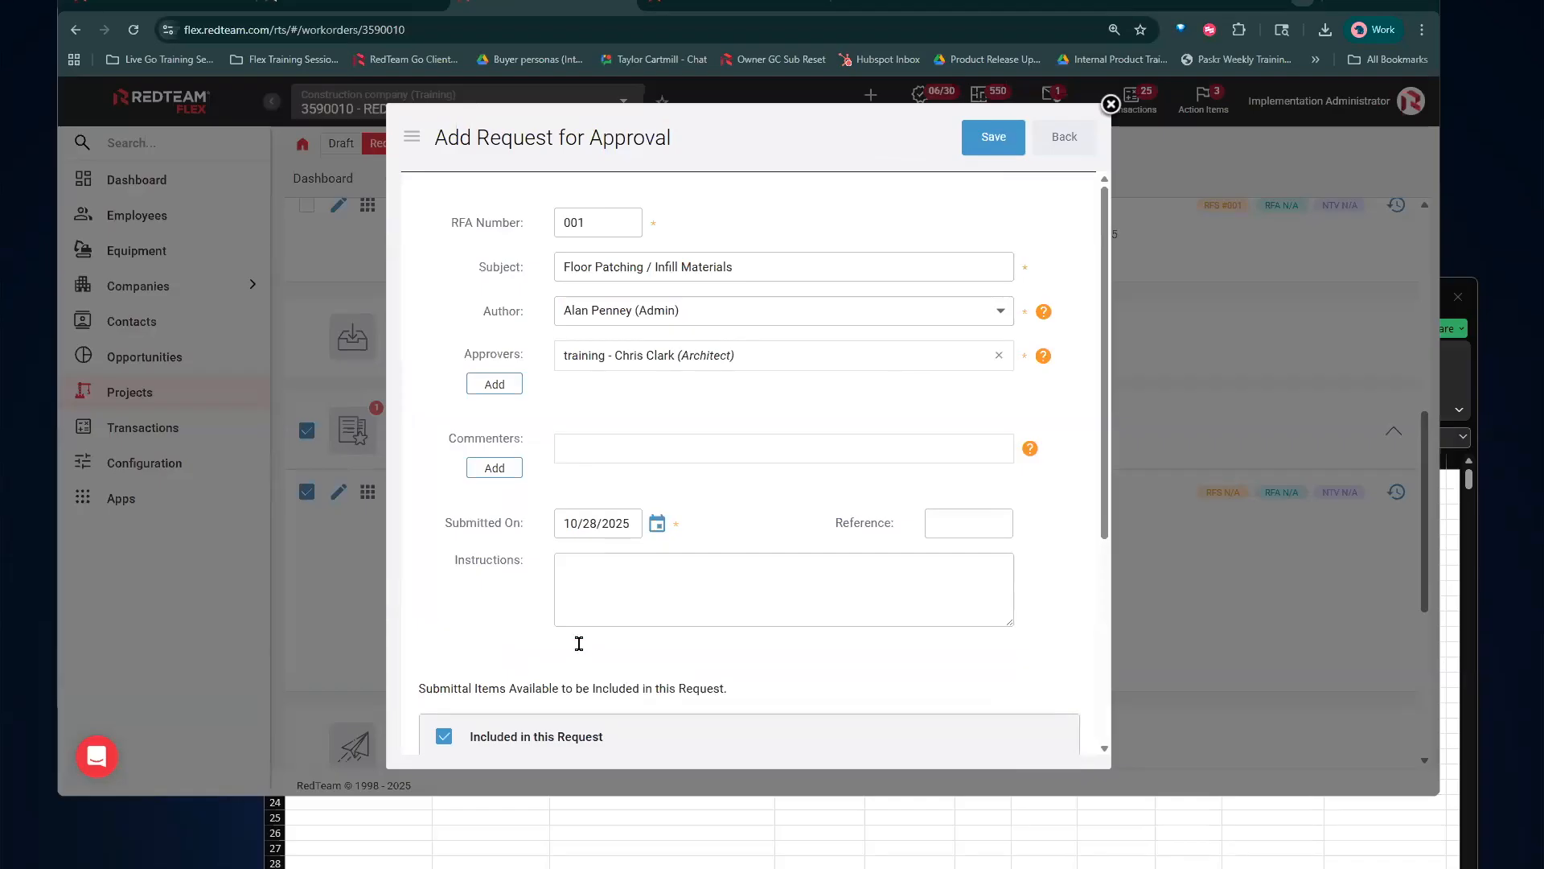
Check the rest of the approval request form and open the selection of commenters
scroll(579, 644, "down", 2)
scroll(615, 451, "up", 2)
left_click(501, 482)
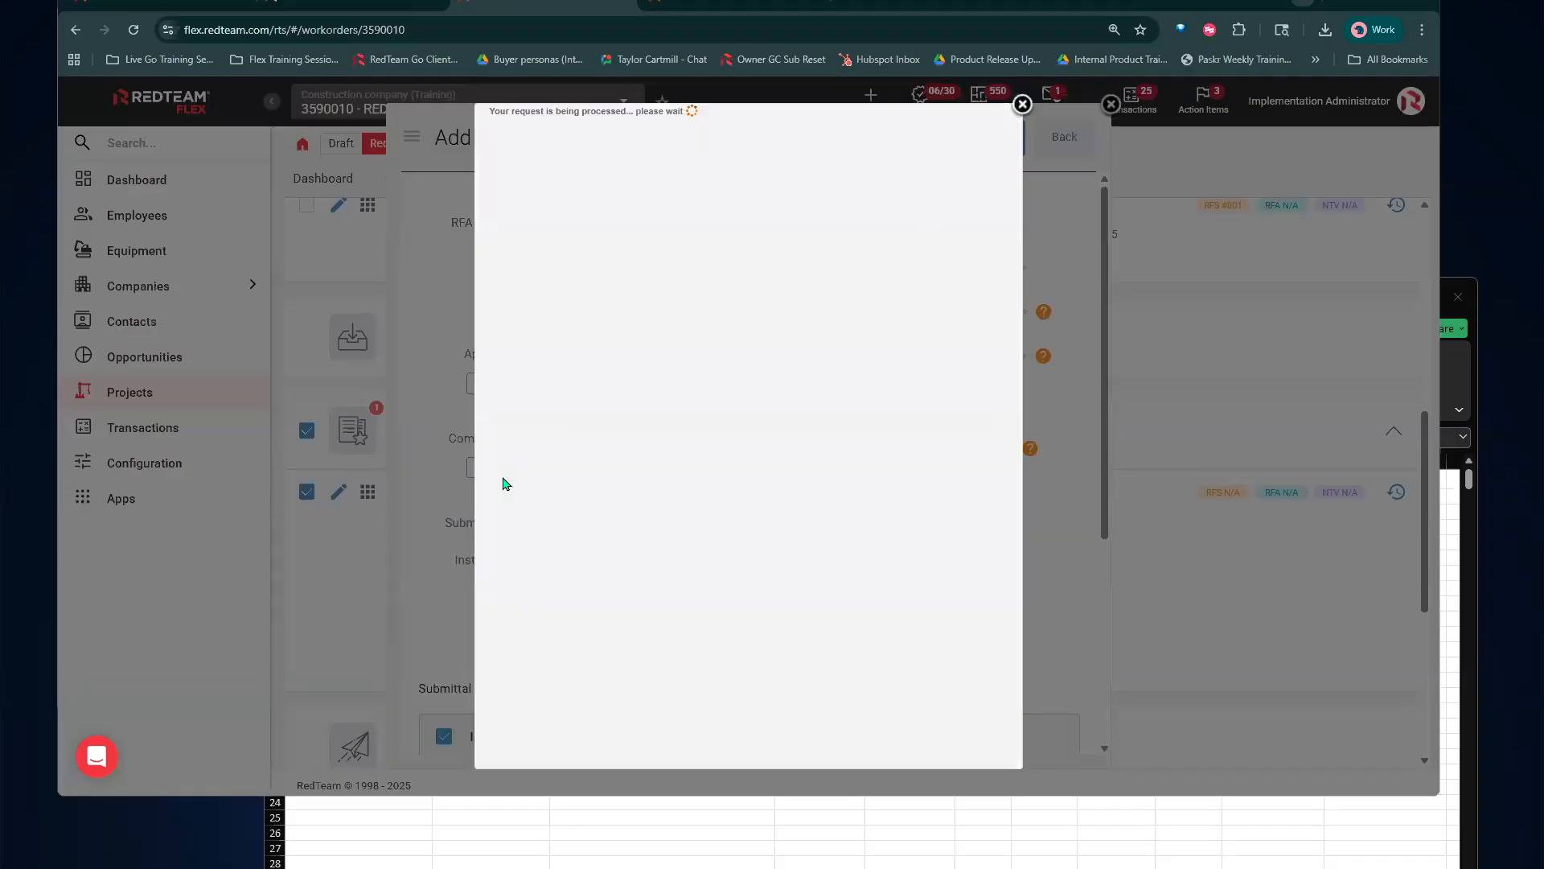
scroll(827, 359, "down", 3)
scroll(826, 359, "up", 2)
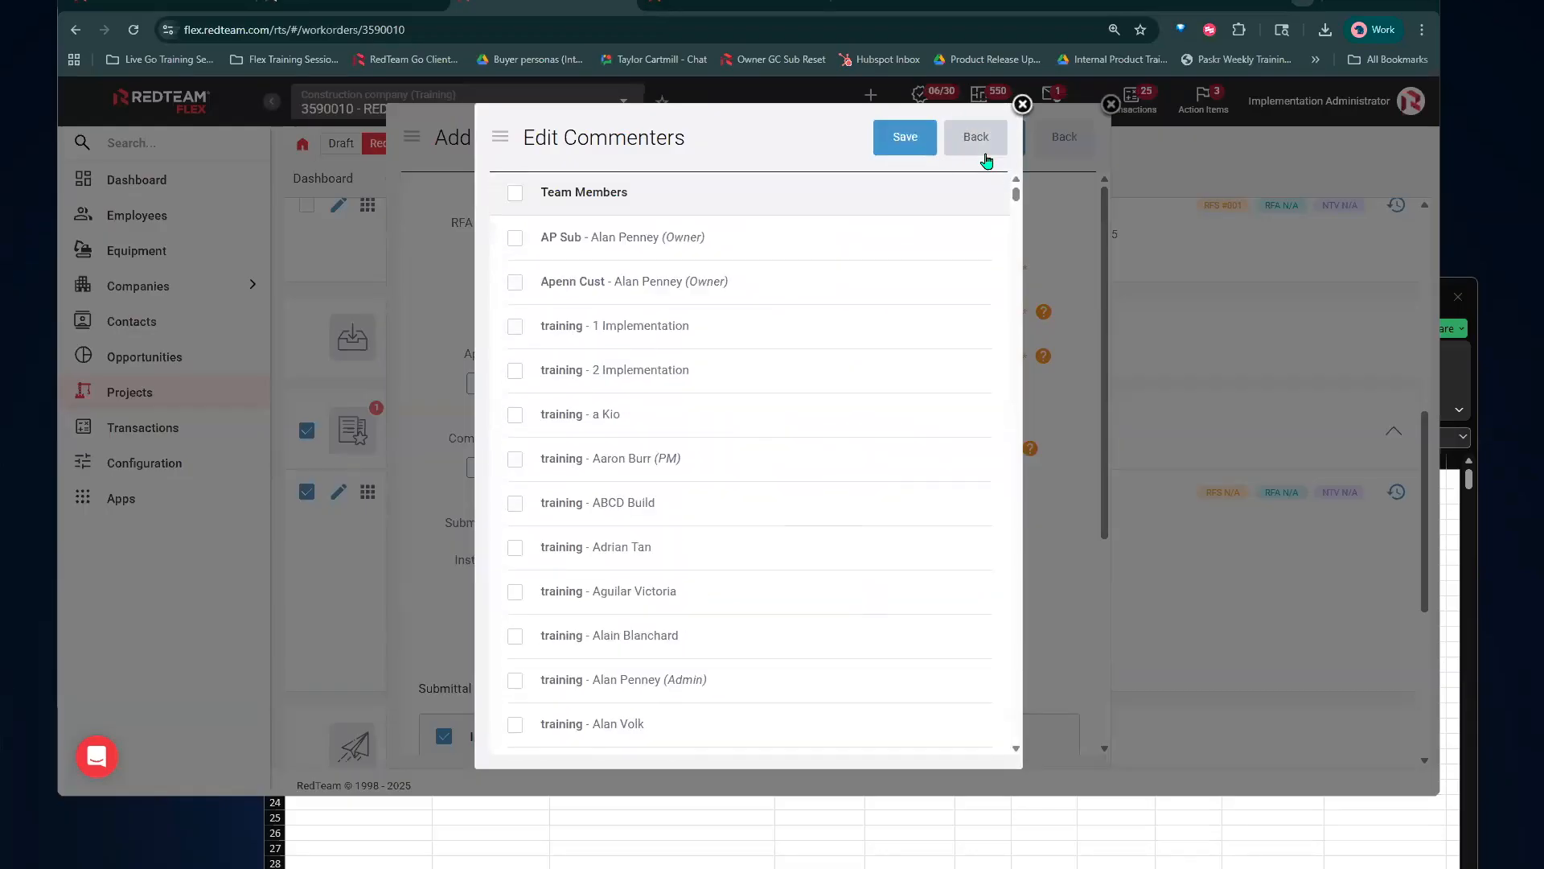
left_click(1022, 103)
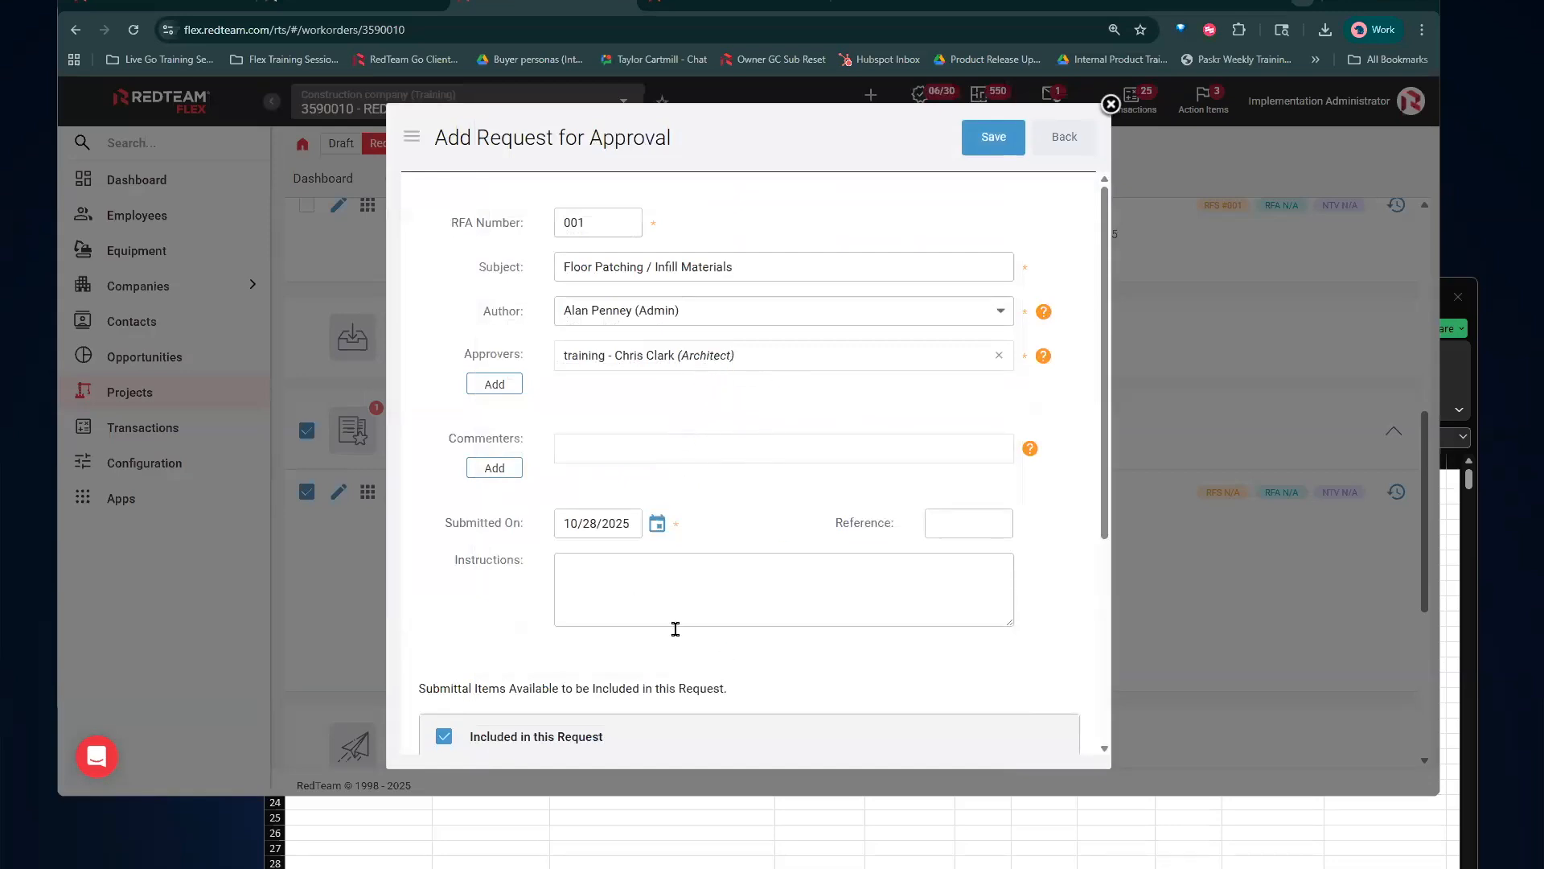
Check the included submittal item and save the Floor Patching / Infill Materials request for approval, dismissing the confirmation
scroll(618, 547, "down", 1)
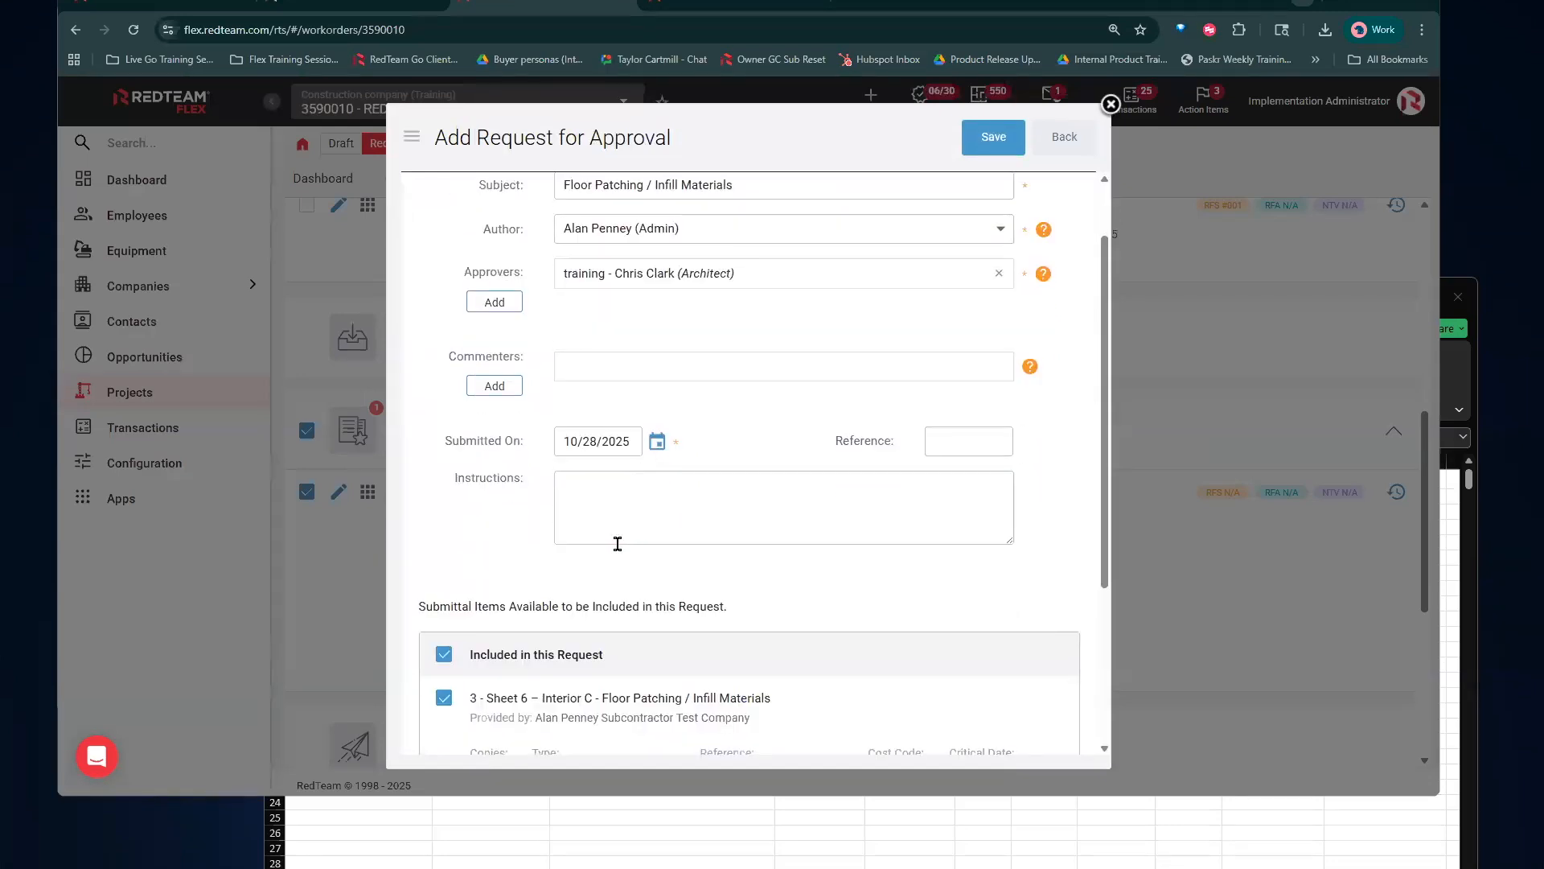
scroll(617, 544, "down", 1)
scroll(660, 426, "down", 2)
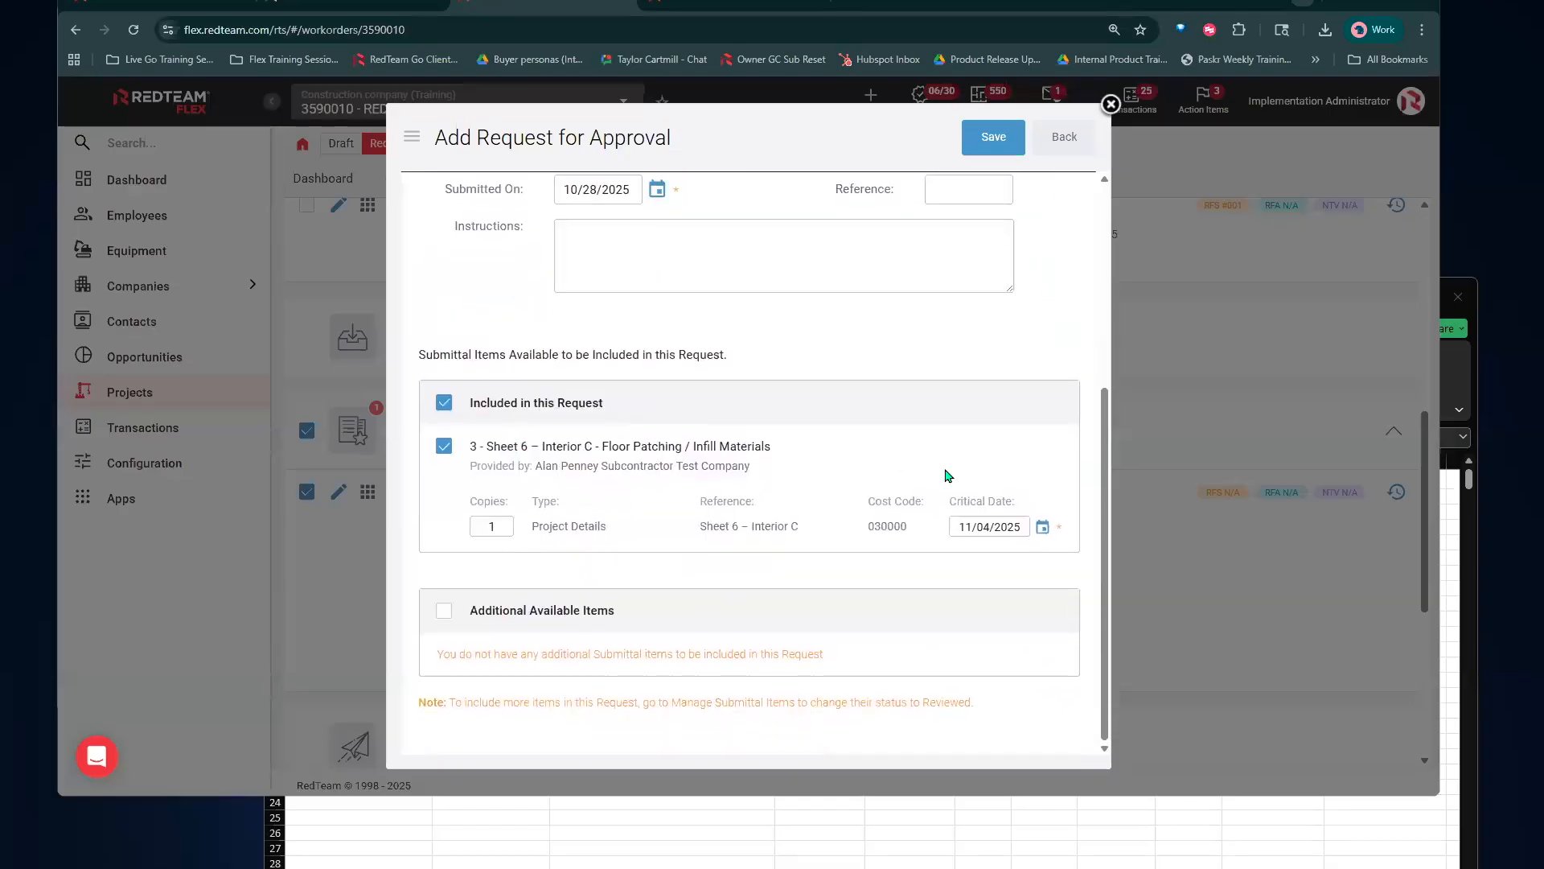
scroll(947, 475, "up", 4)
left_click(993, 137)
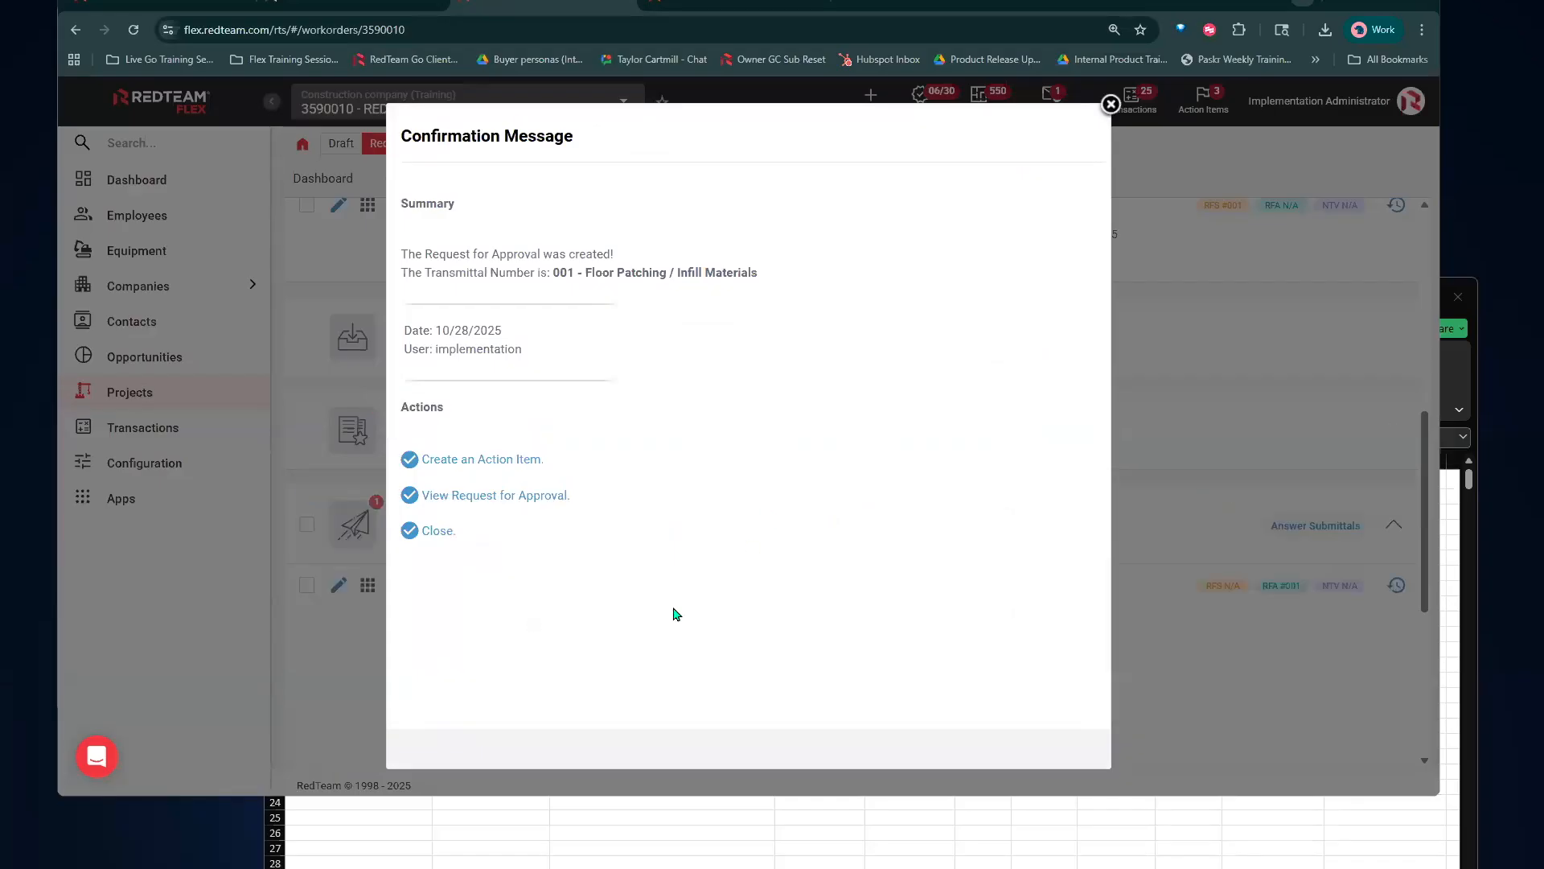
left_click(441, 535)
Open the request for approval of submitted item #3, Floor Patching / Infill Materials, and commit it
scroll(1069, 595, "down", 2)
scroll(1070, 599, "down", 2)
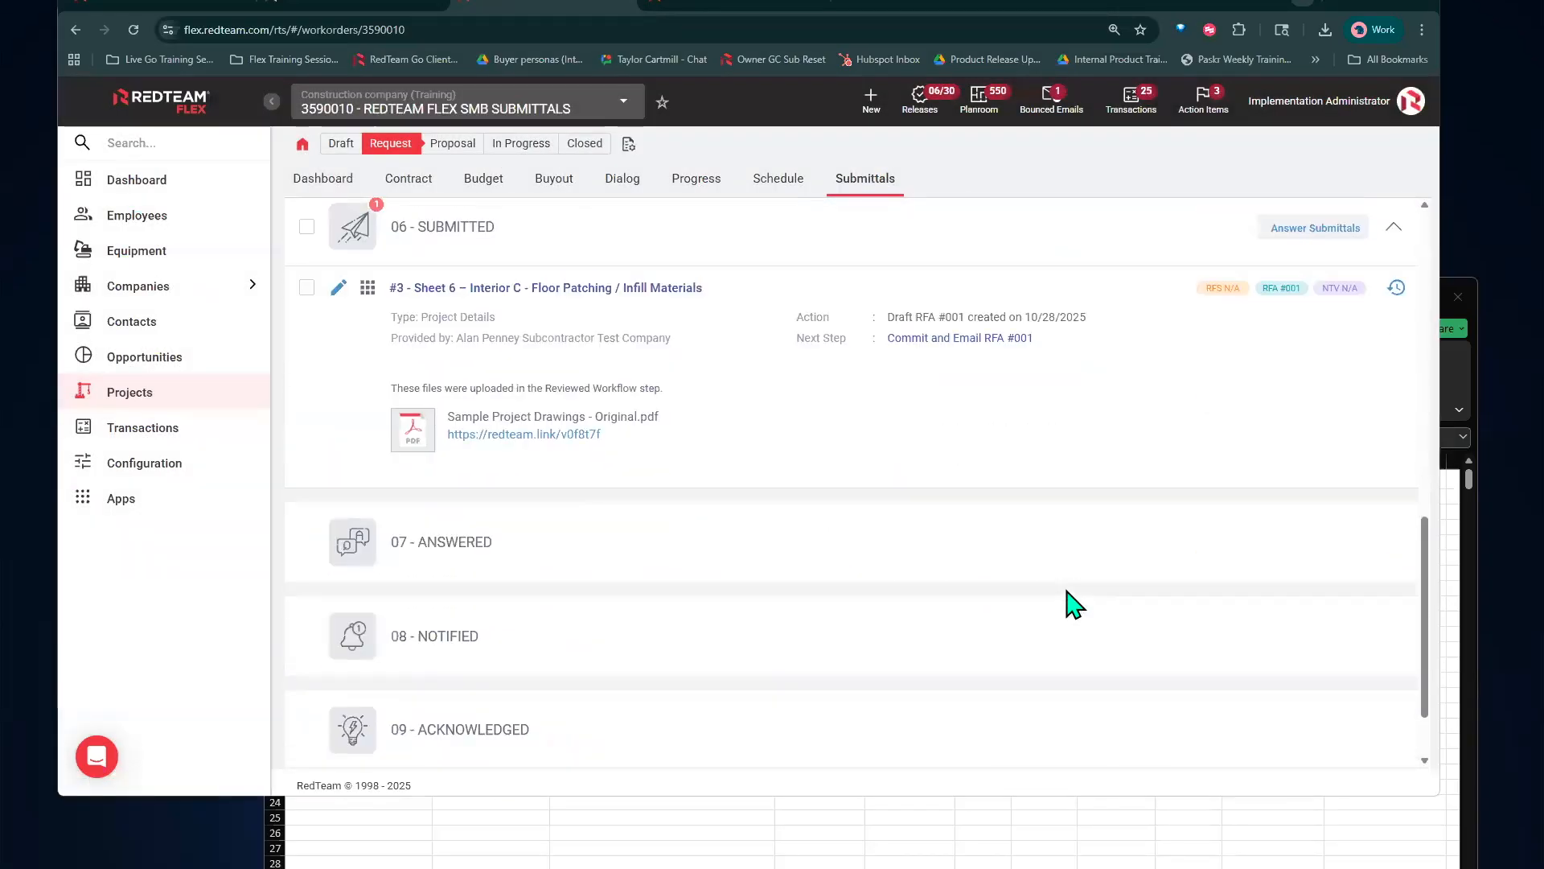
scroll(1075, 603, "up", 5)
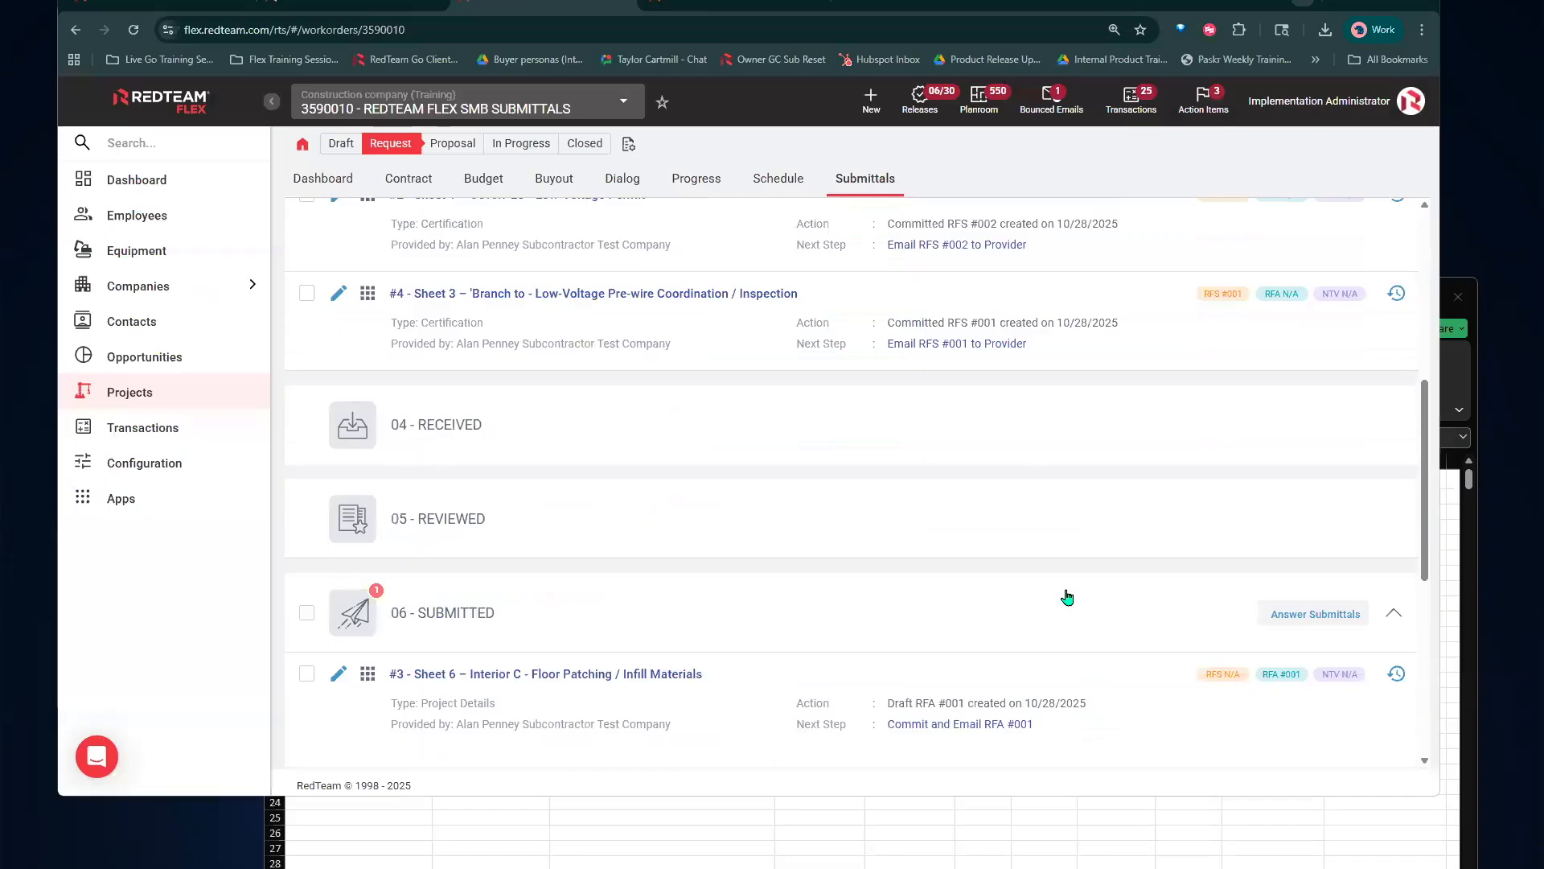
scroll(832, 647, "down", 2)
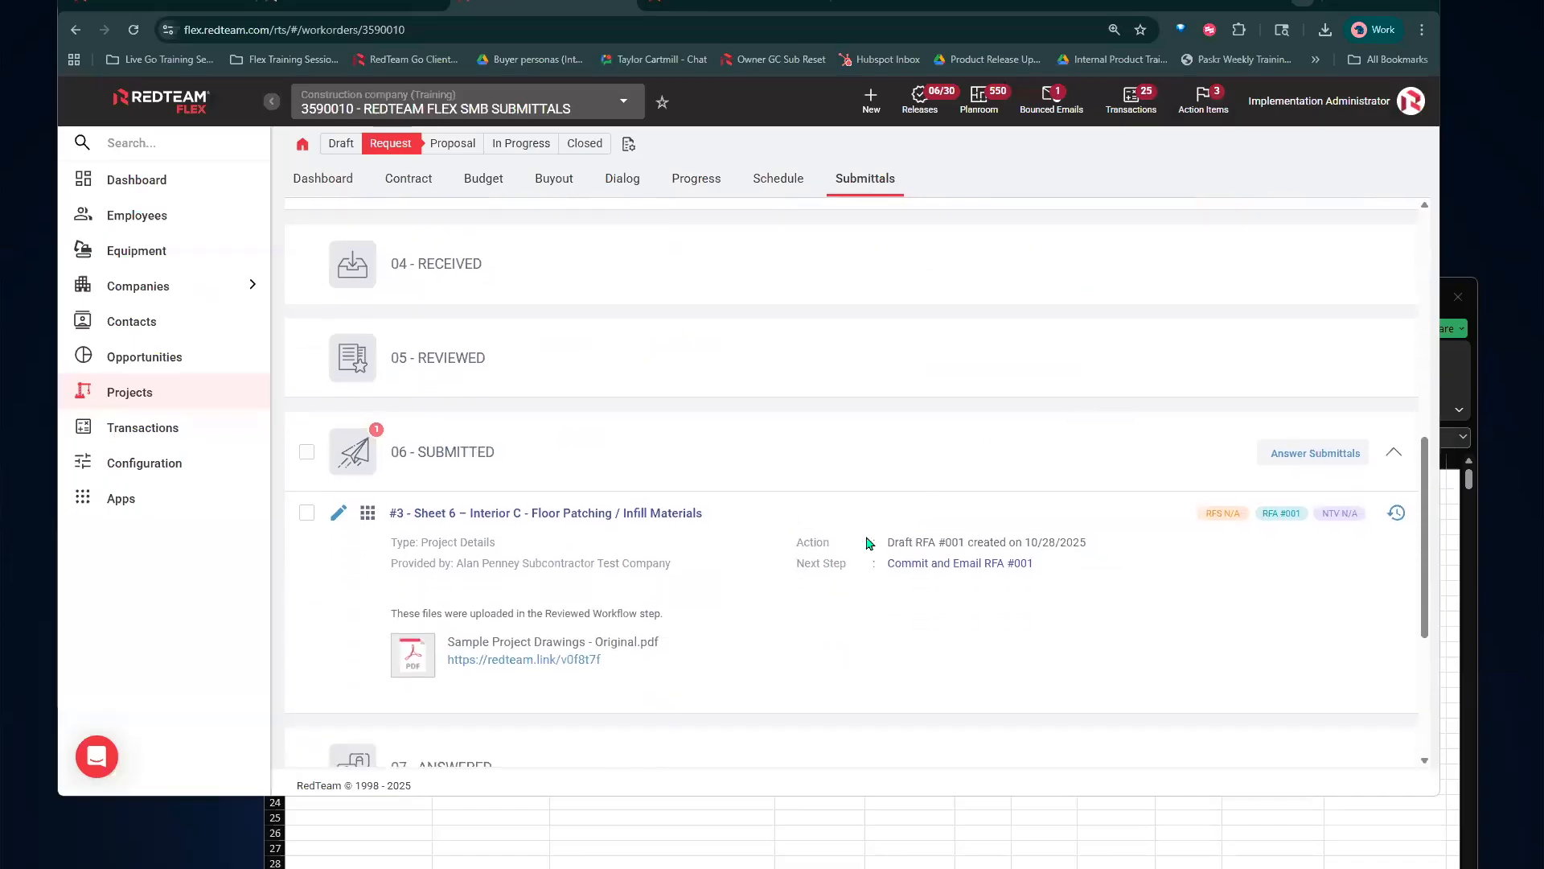
left_click(367, 514)
mouse_move(627, 534)
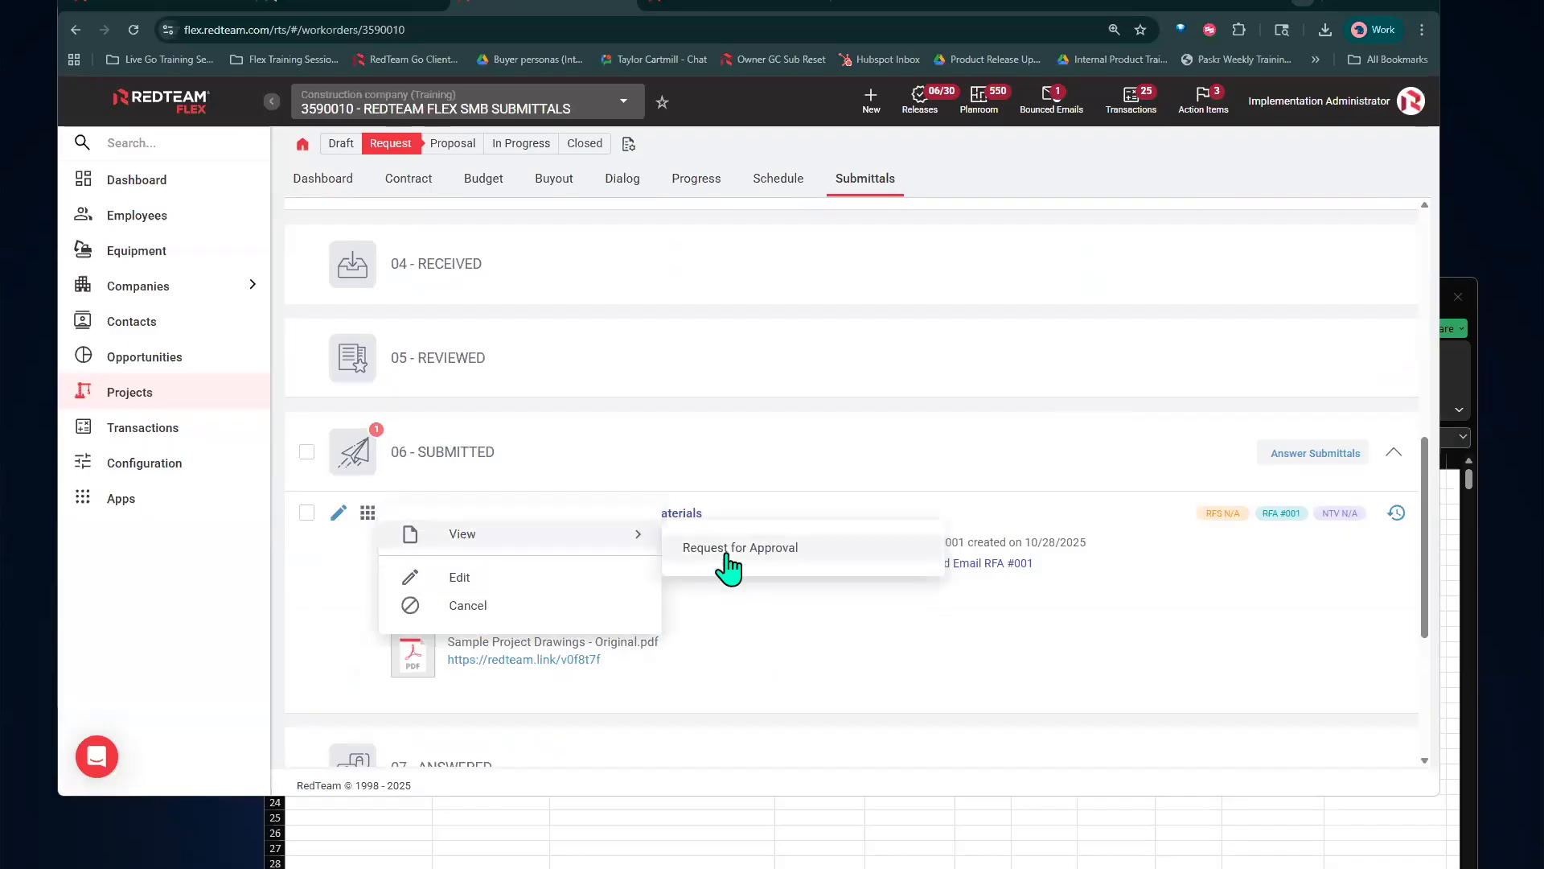
left_click(727, 547)
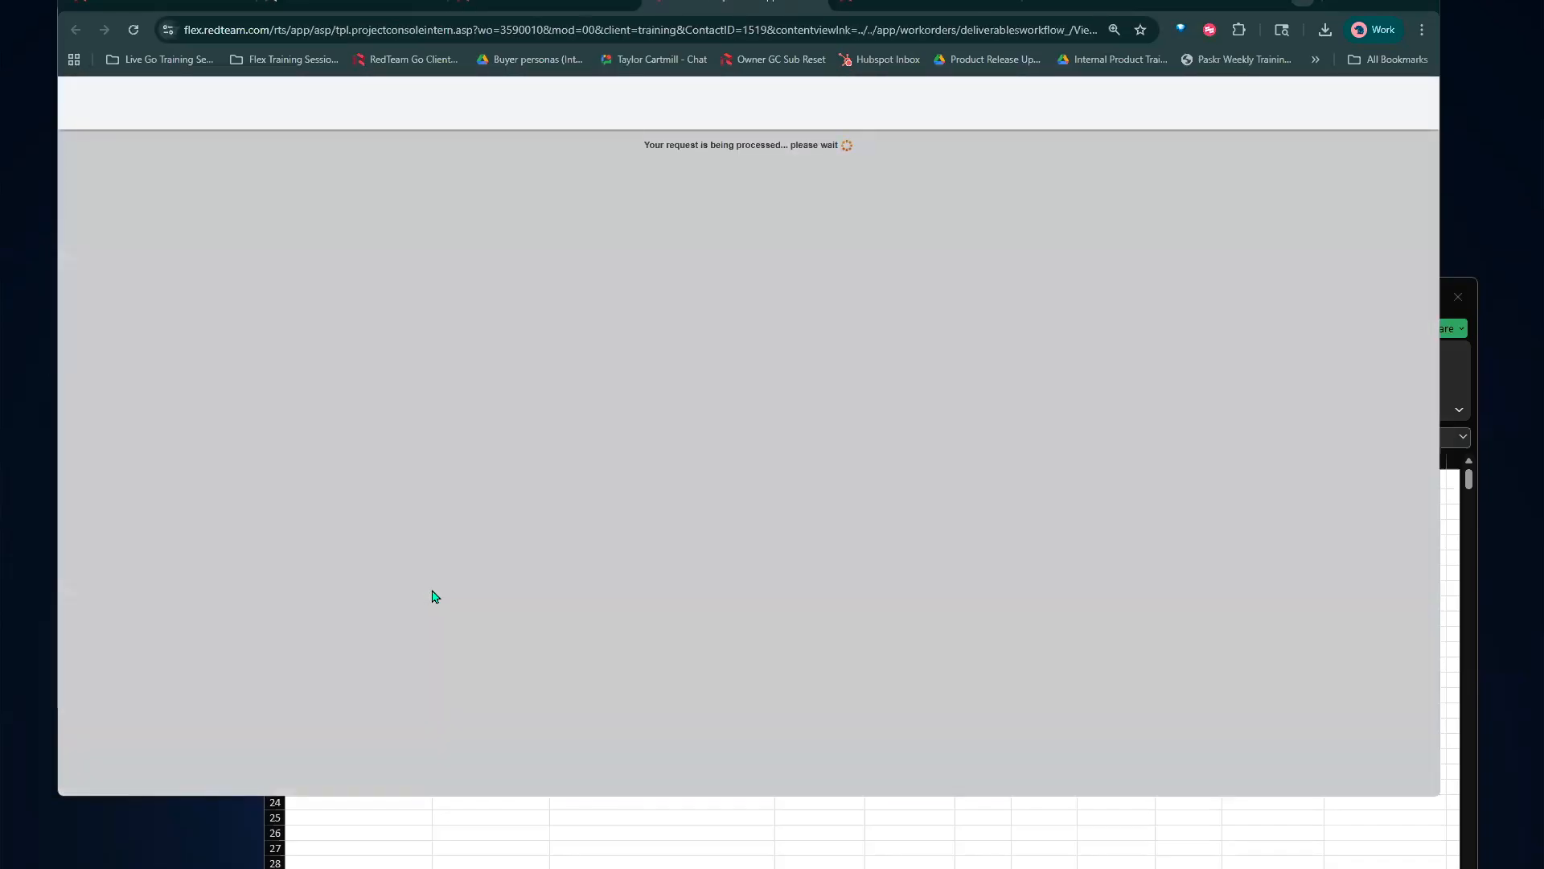
scroll(740, 438, "down", 3)
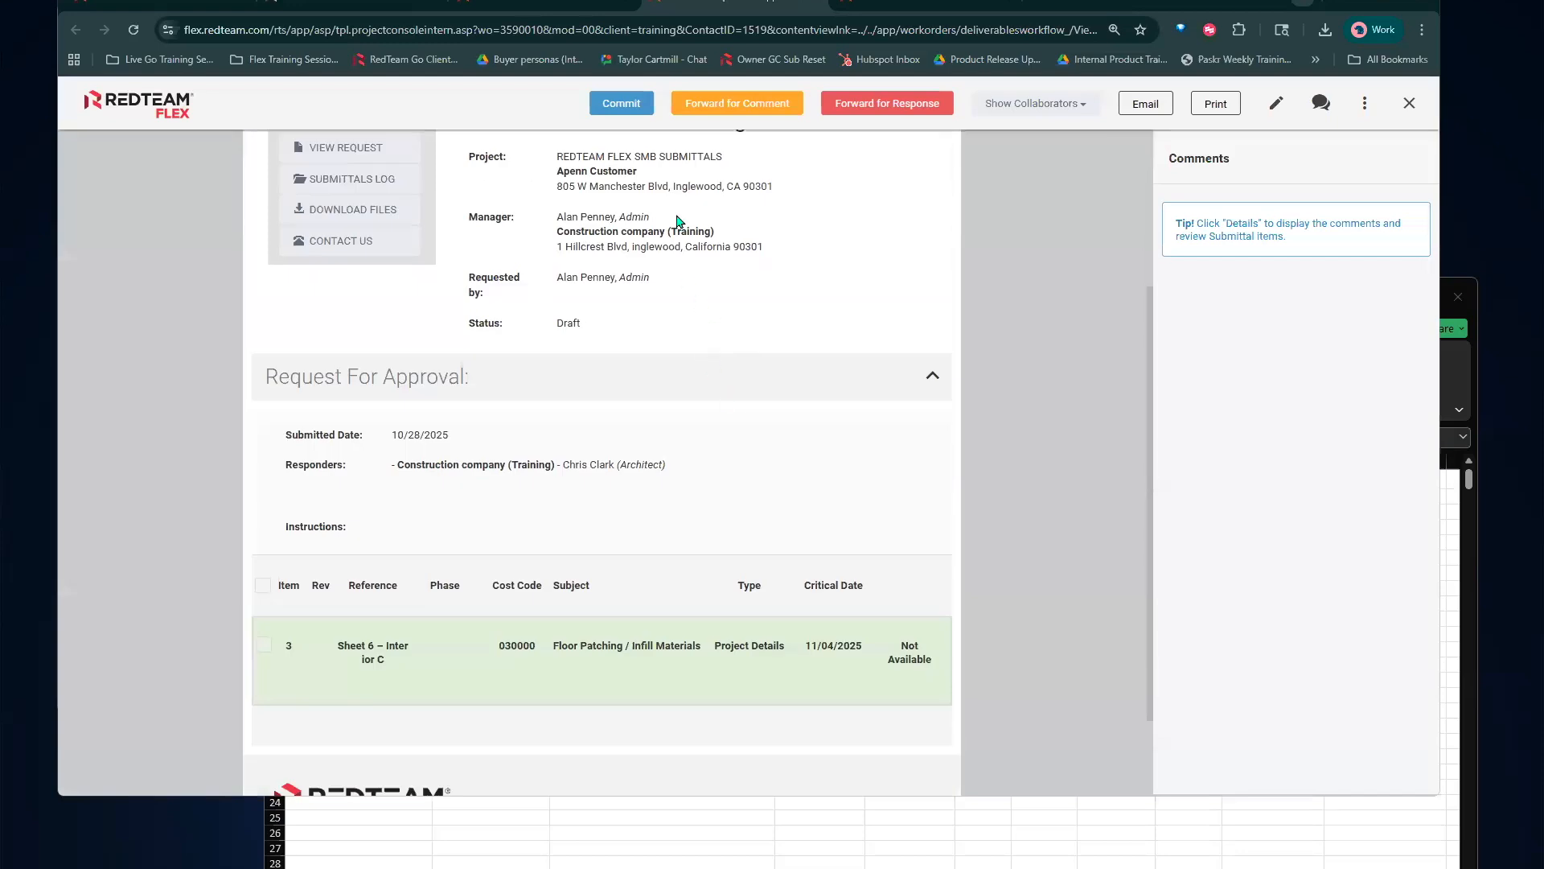
left_click(635, 120)
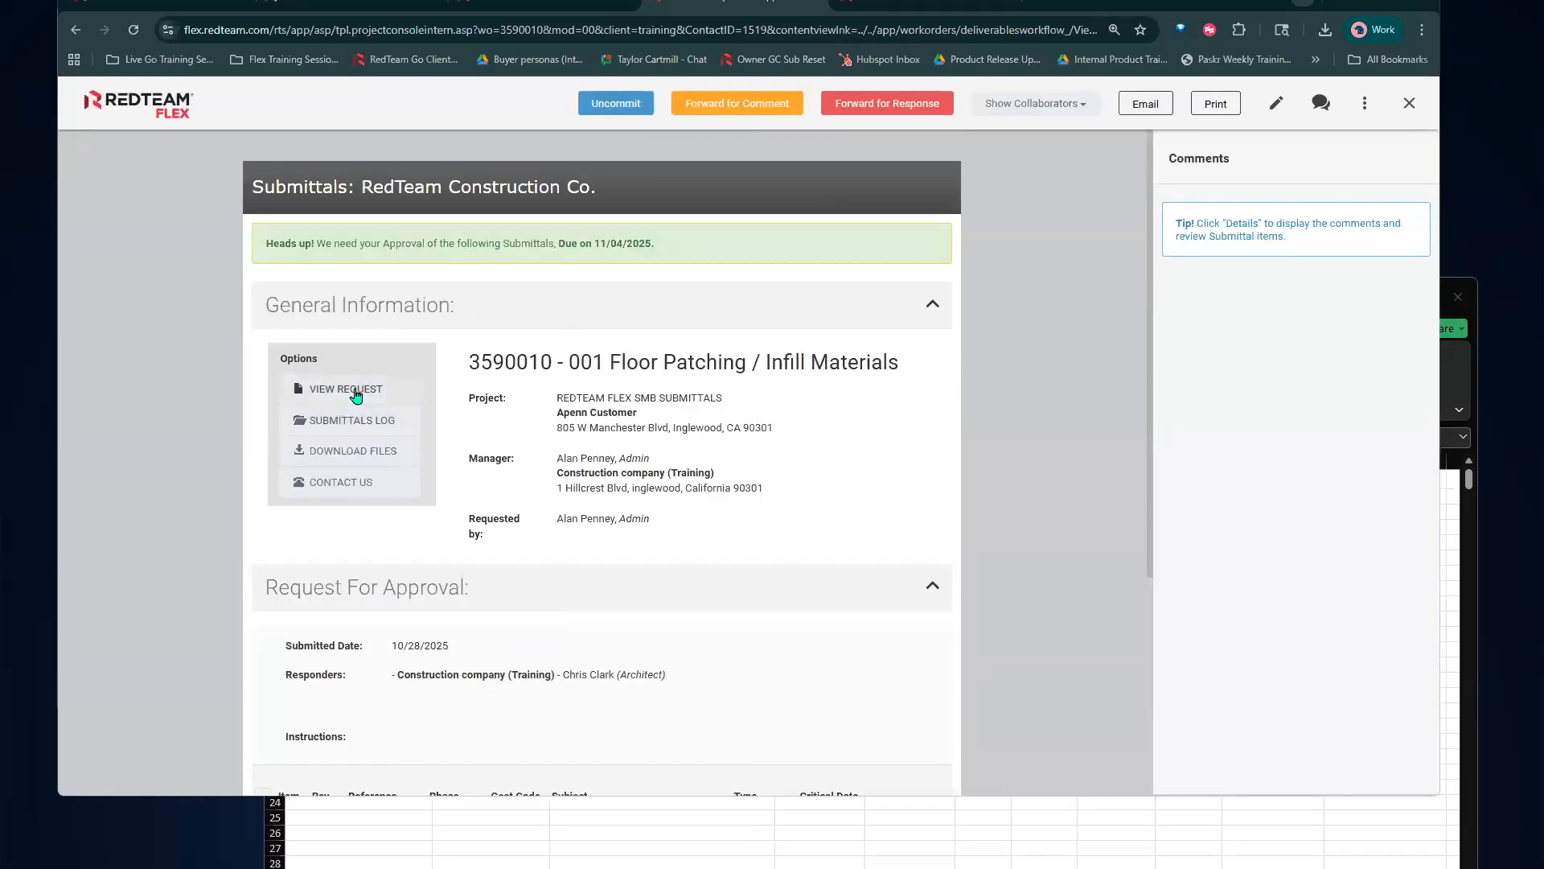
View the printable request for approval document and its linked Sample Project Drawings - Original.pdf attachment
left_click(346, 389)
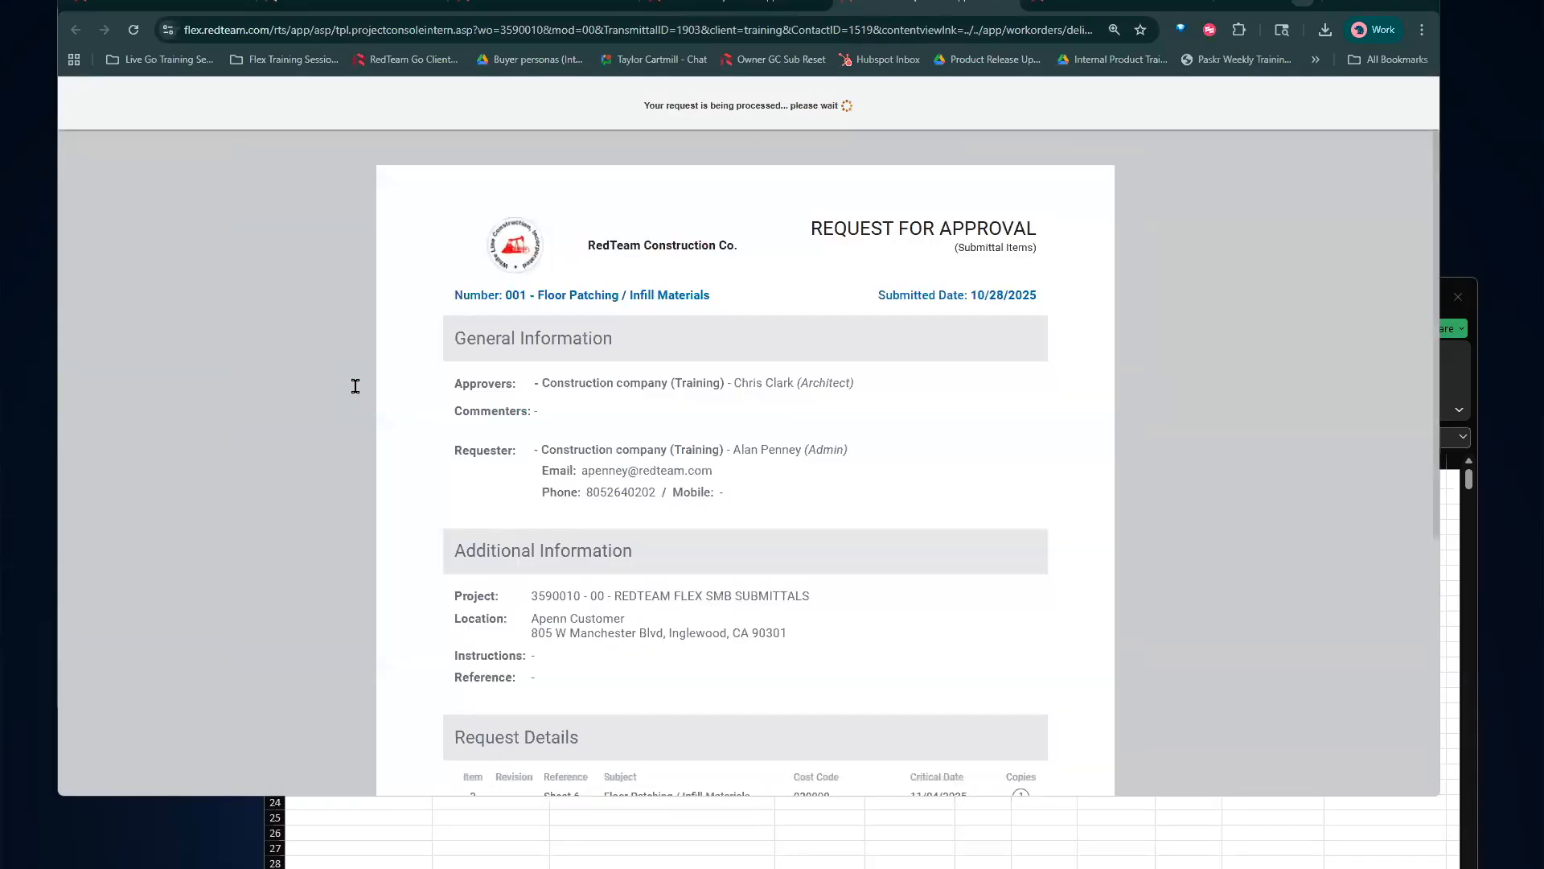
scroll(641, 566, "down", 5)
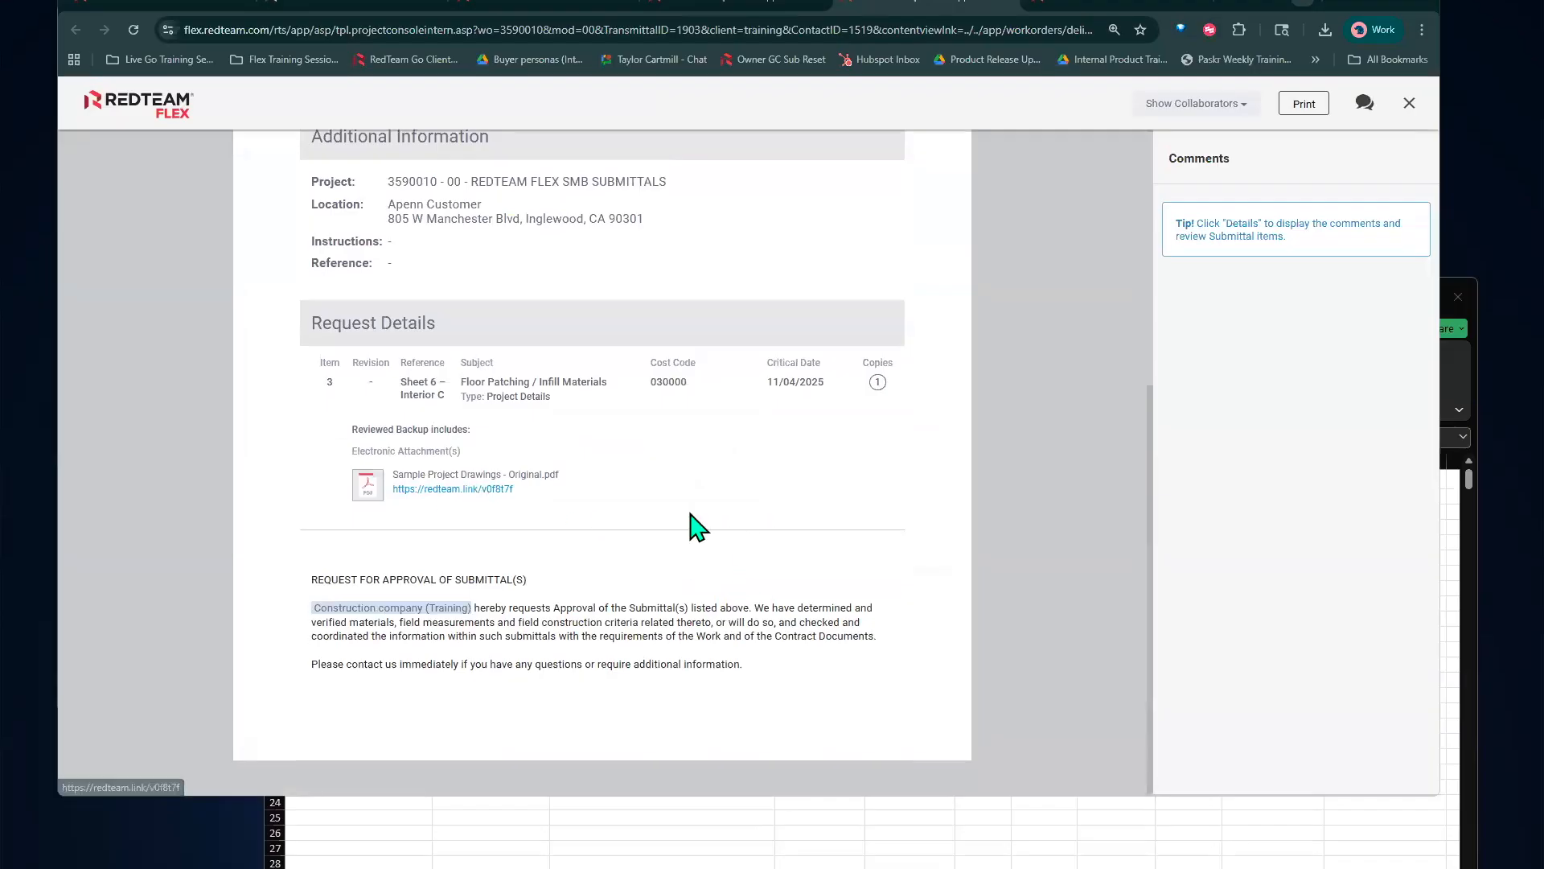
left_click(500, 489)
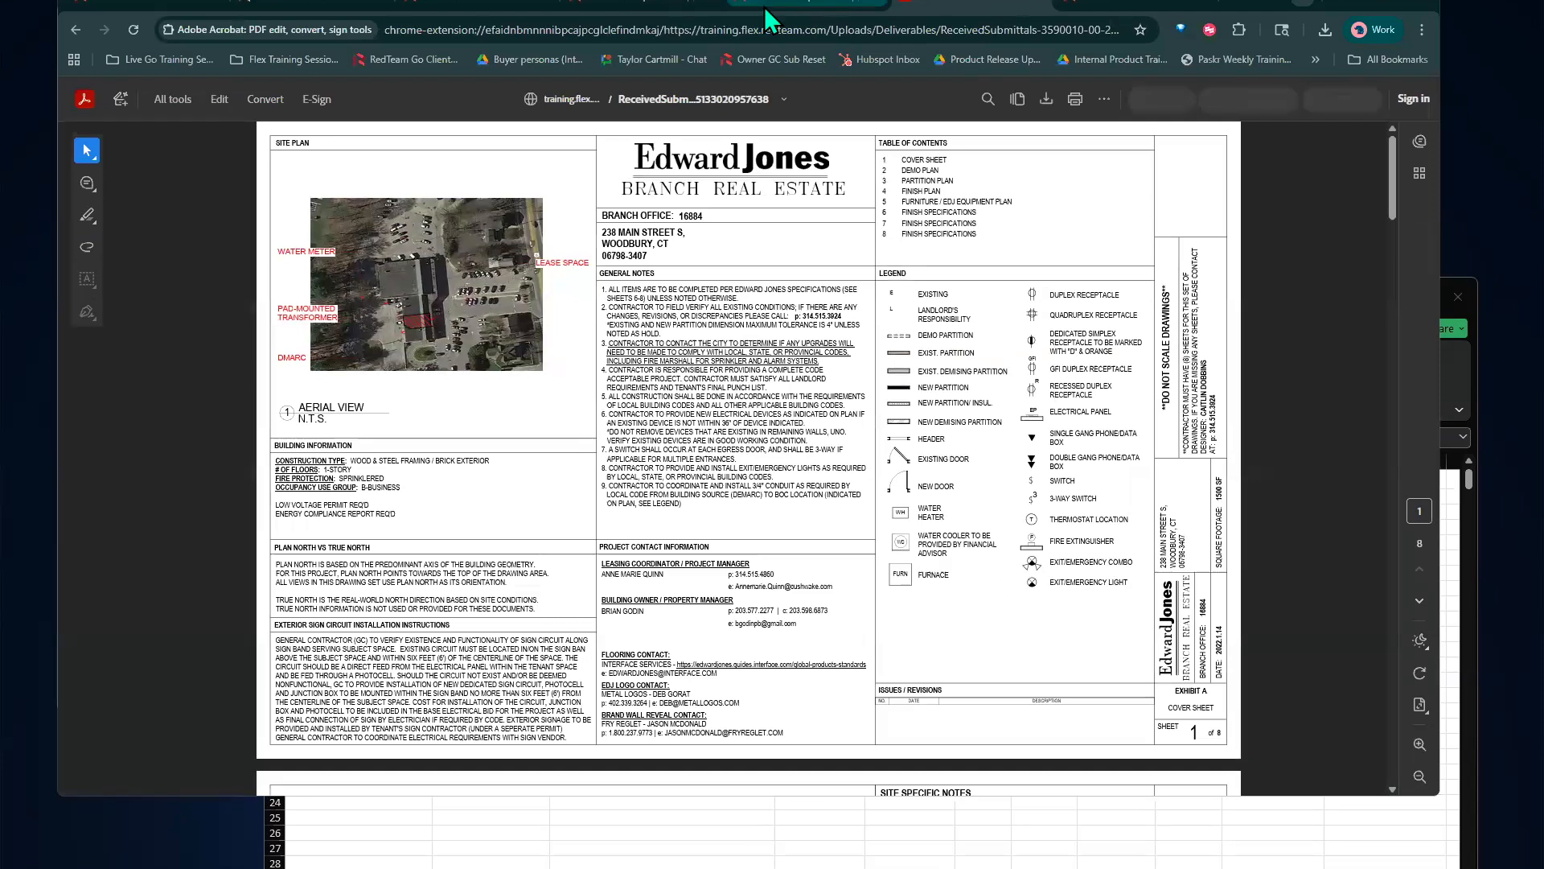
left_click(807, 4)
scroll(648, 145, "up", 4)
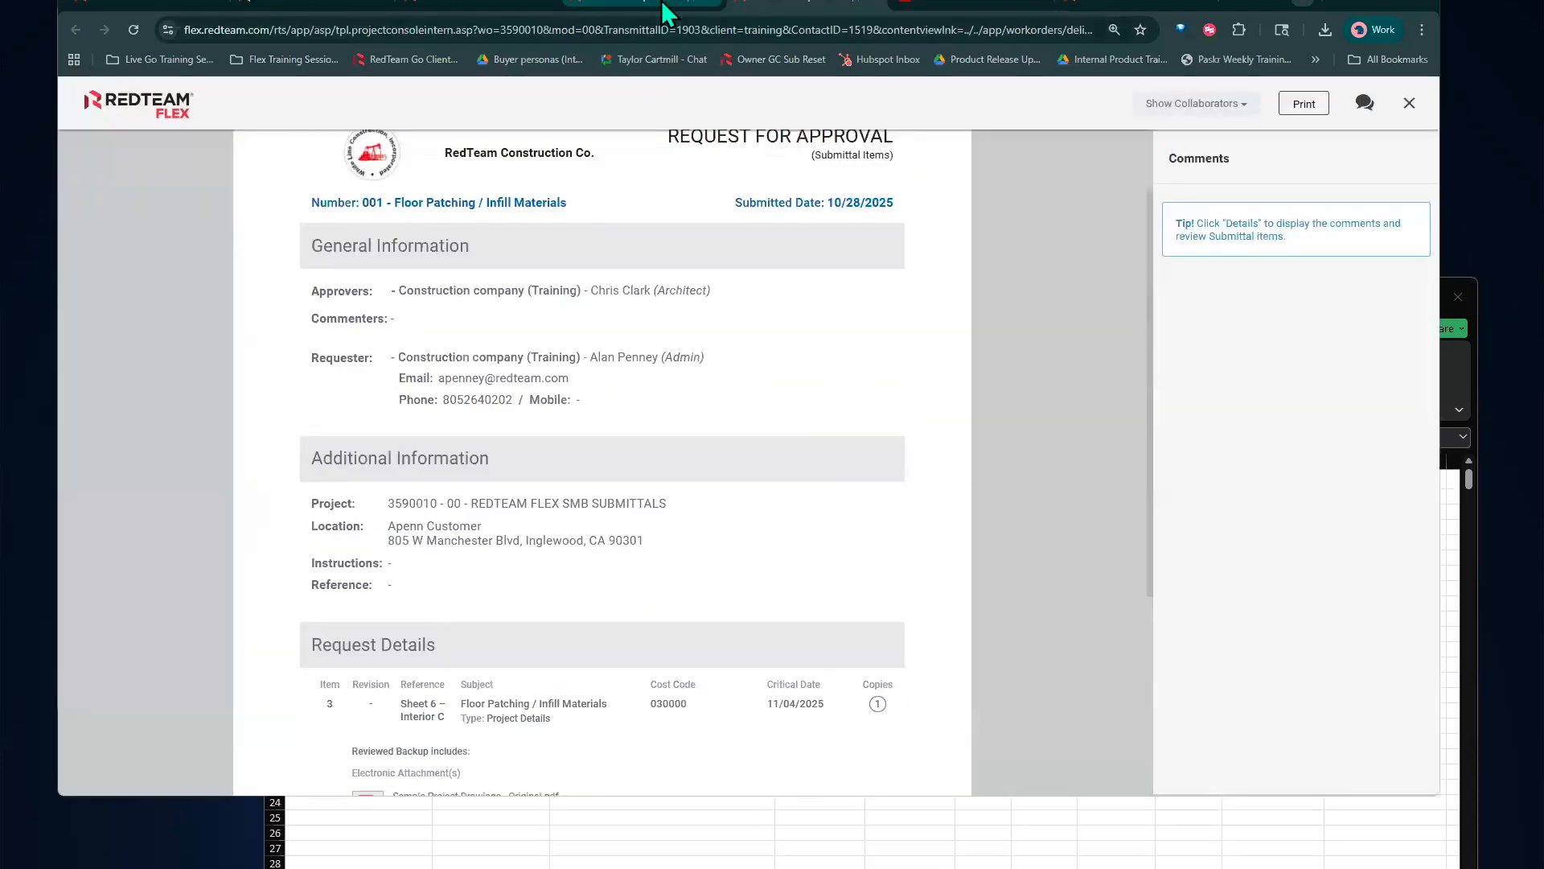
Examine the details of item 3 in the committed request for approval, and close the request
left_click(662, 8)
scroll(480, 514, "down", 4)
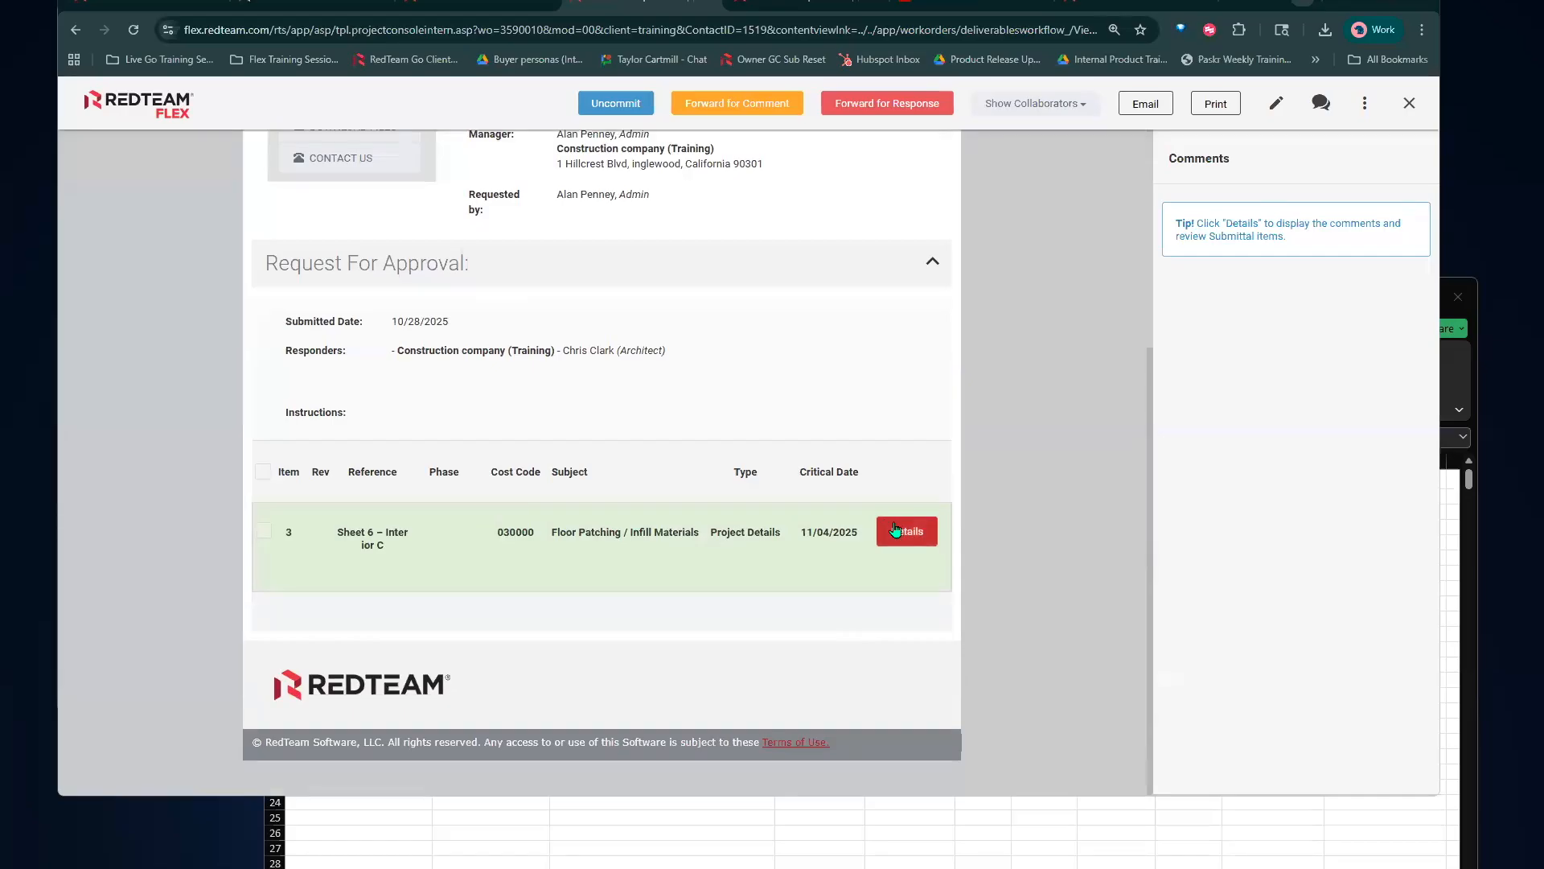
left_click(894, 528)
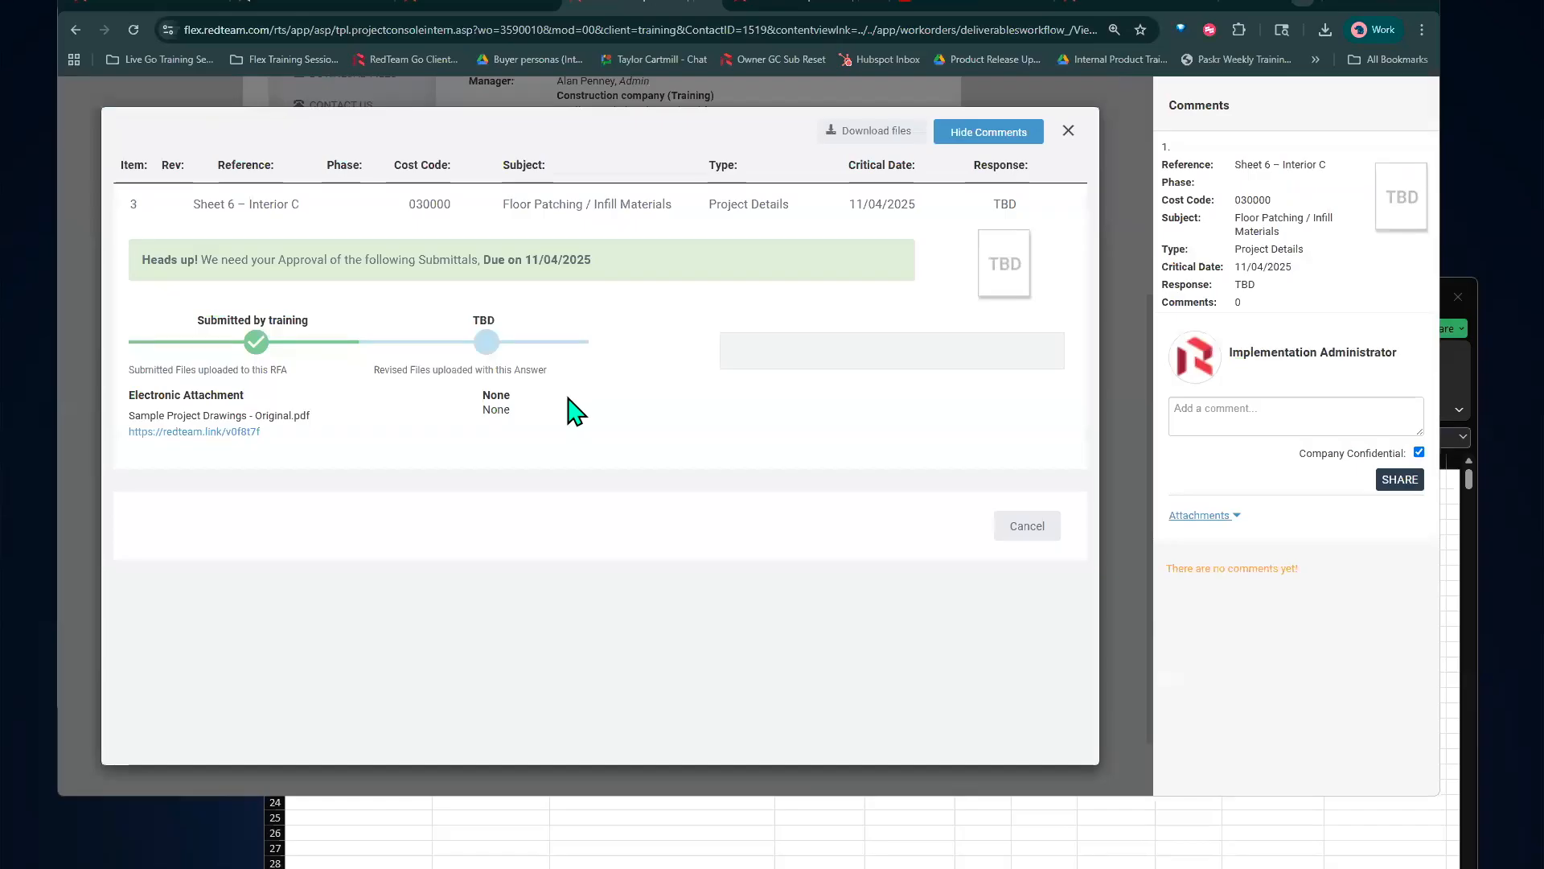
left_click(1064, 133)
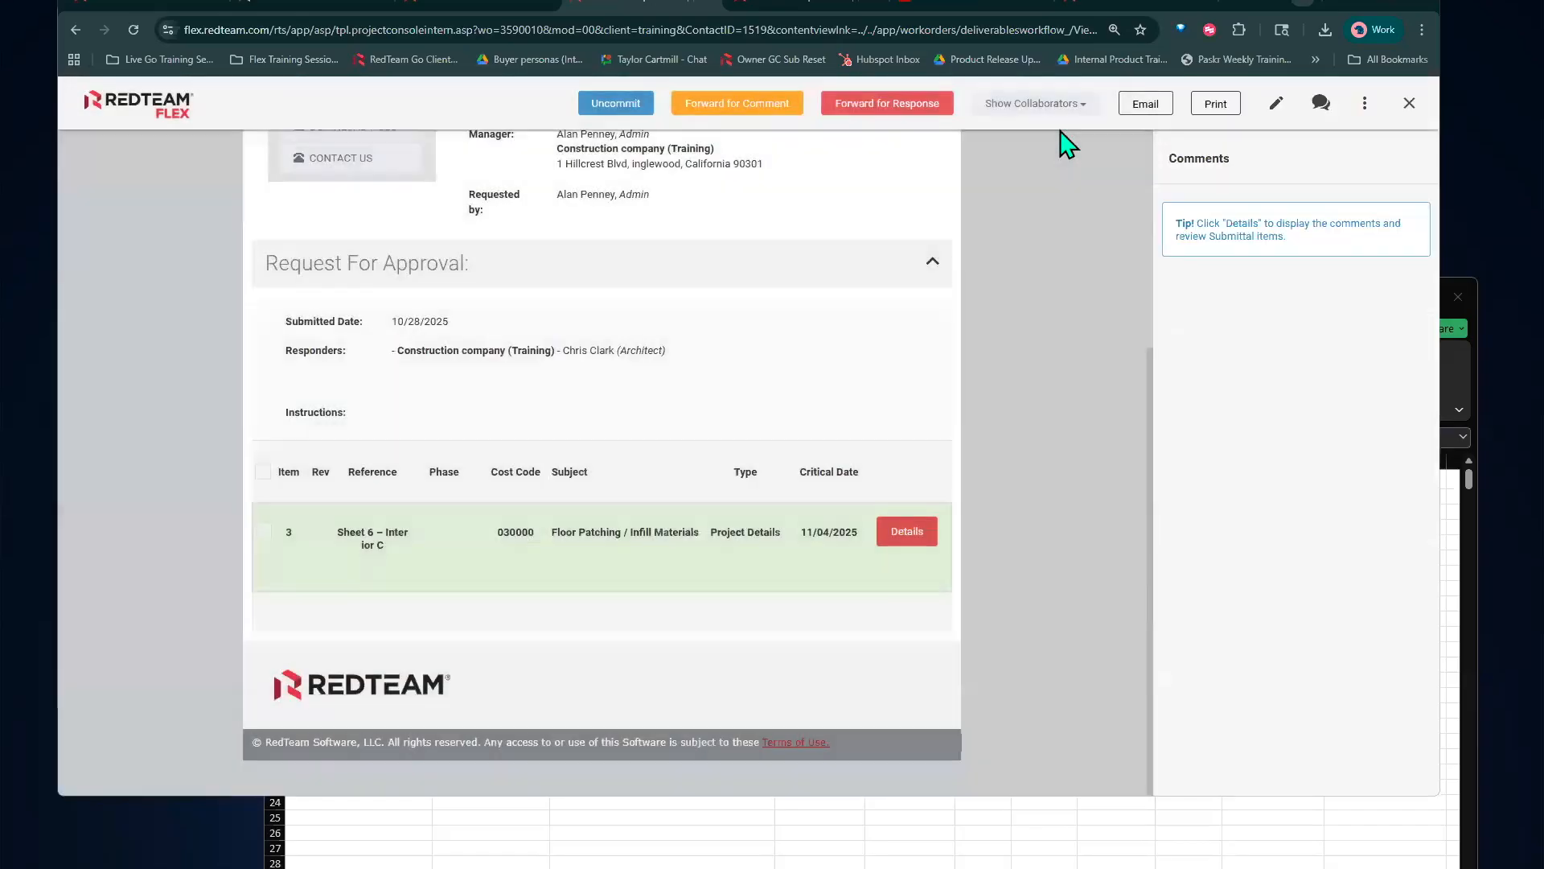
left_click(1409, 102)
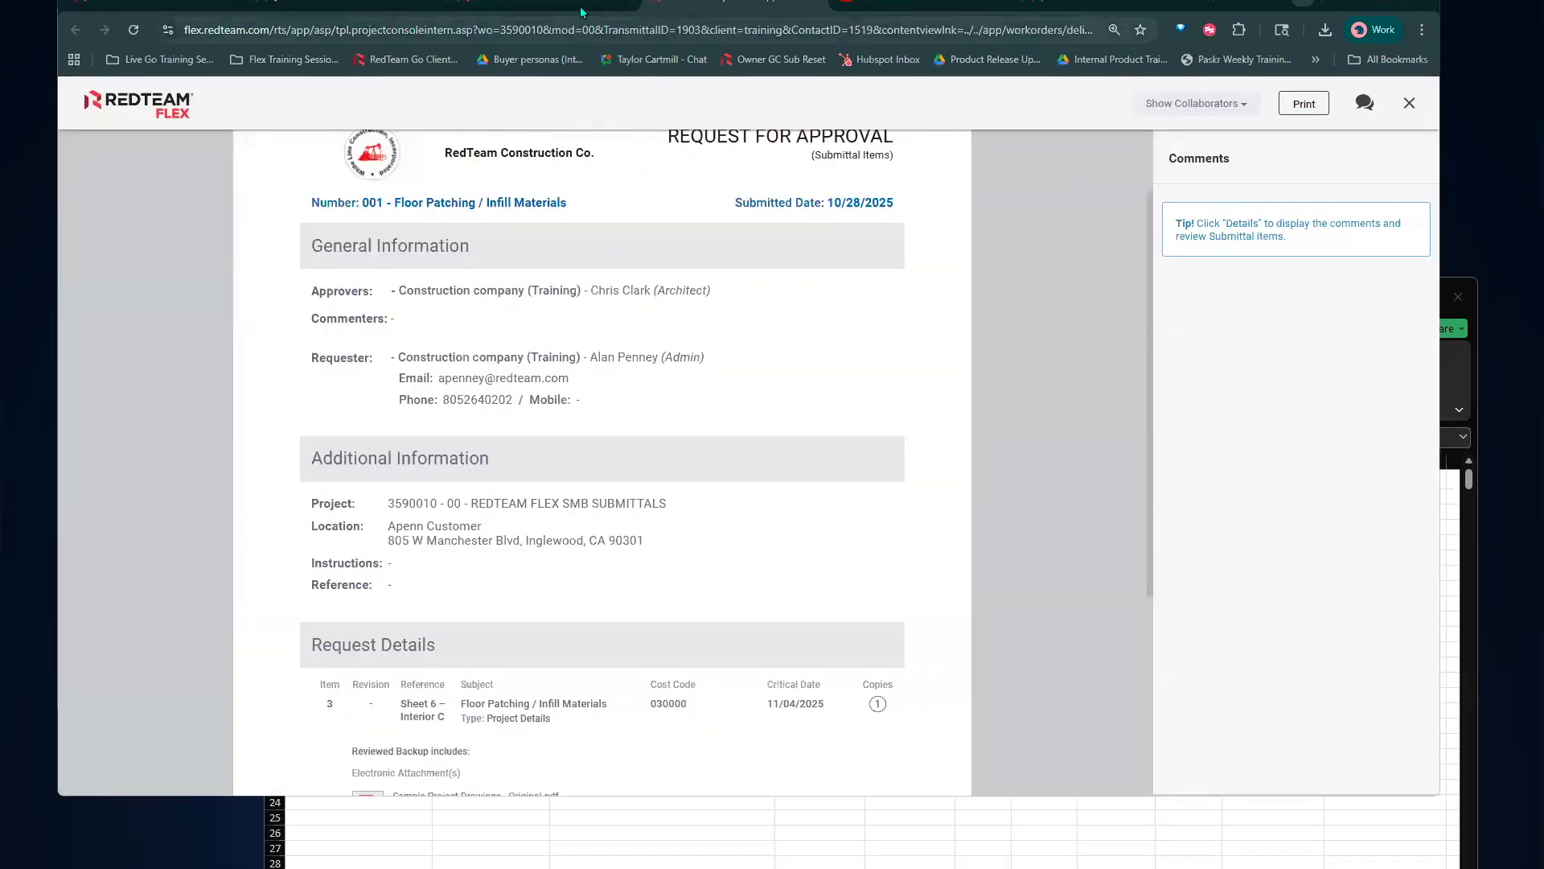
Start a response upload for submittal #3 with the response Approved As Submitted, answered by the construction company's architect
scroll(846, 500, "down", 4)
scroll(829, 496, "up", 3)
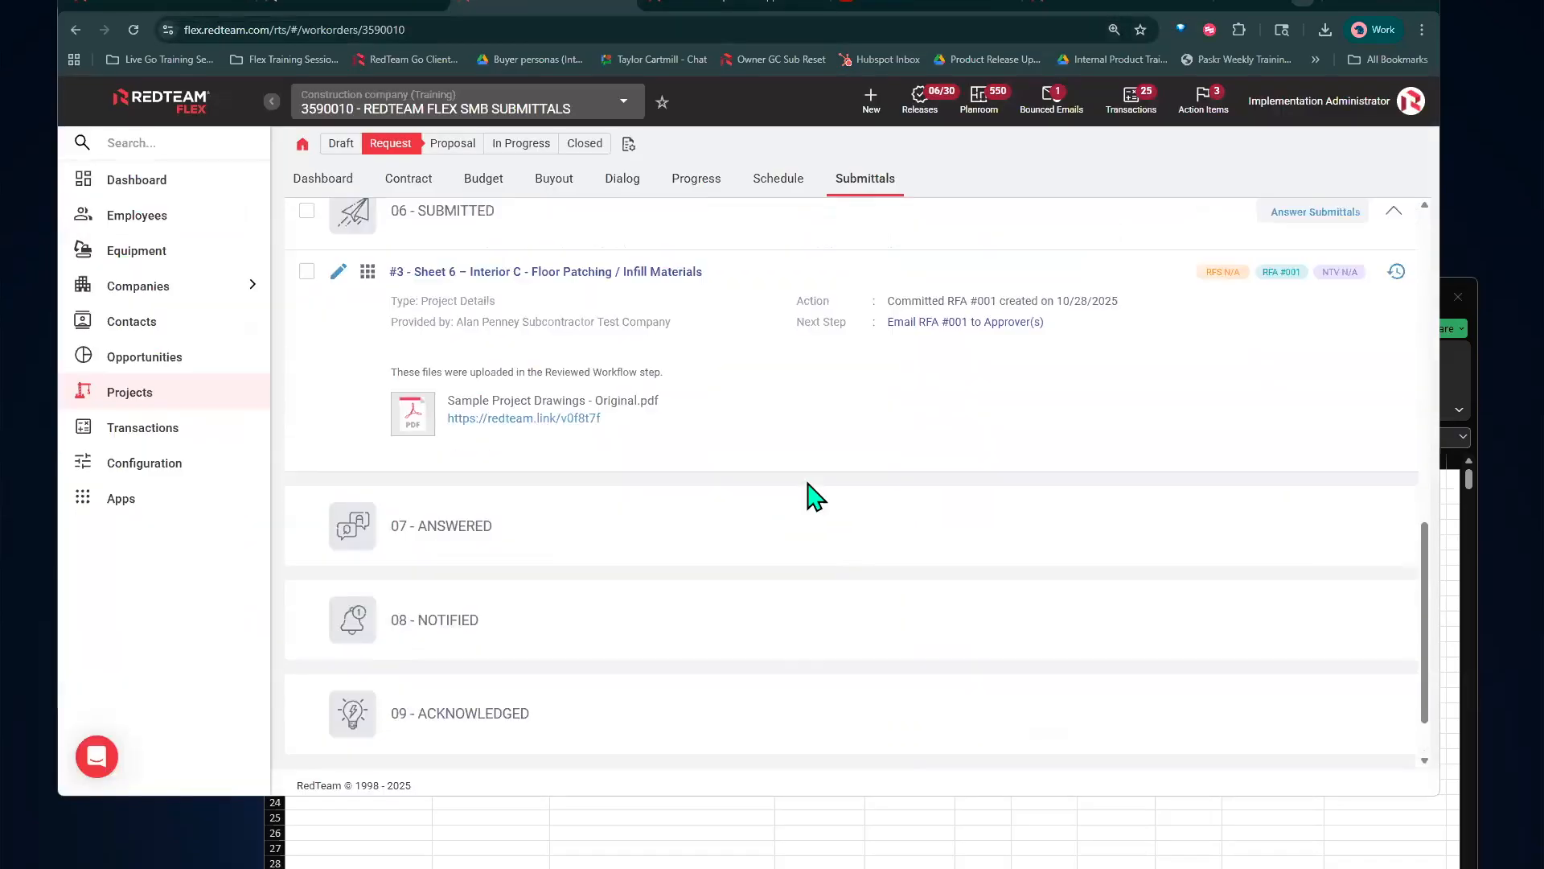
left_click(362, 438)
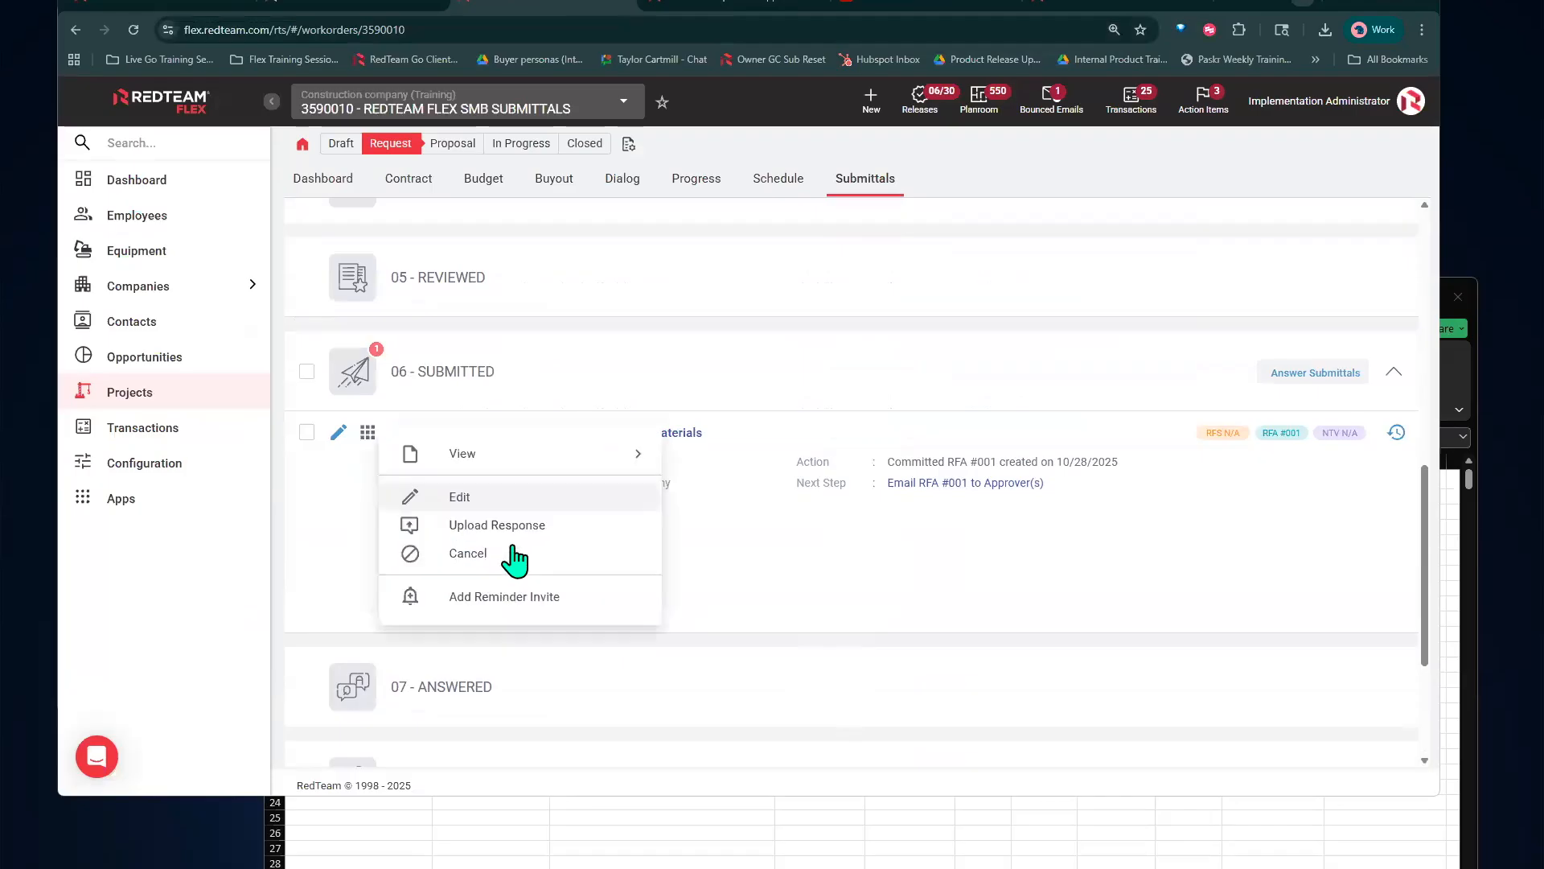
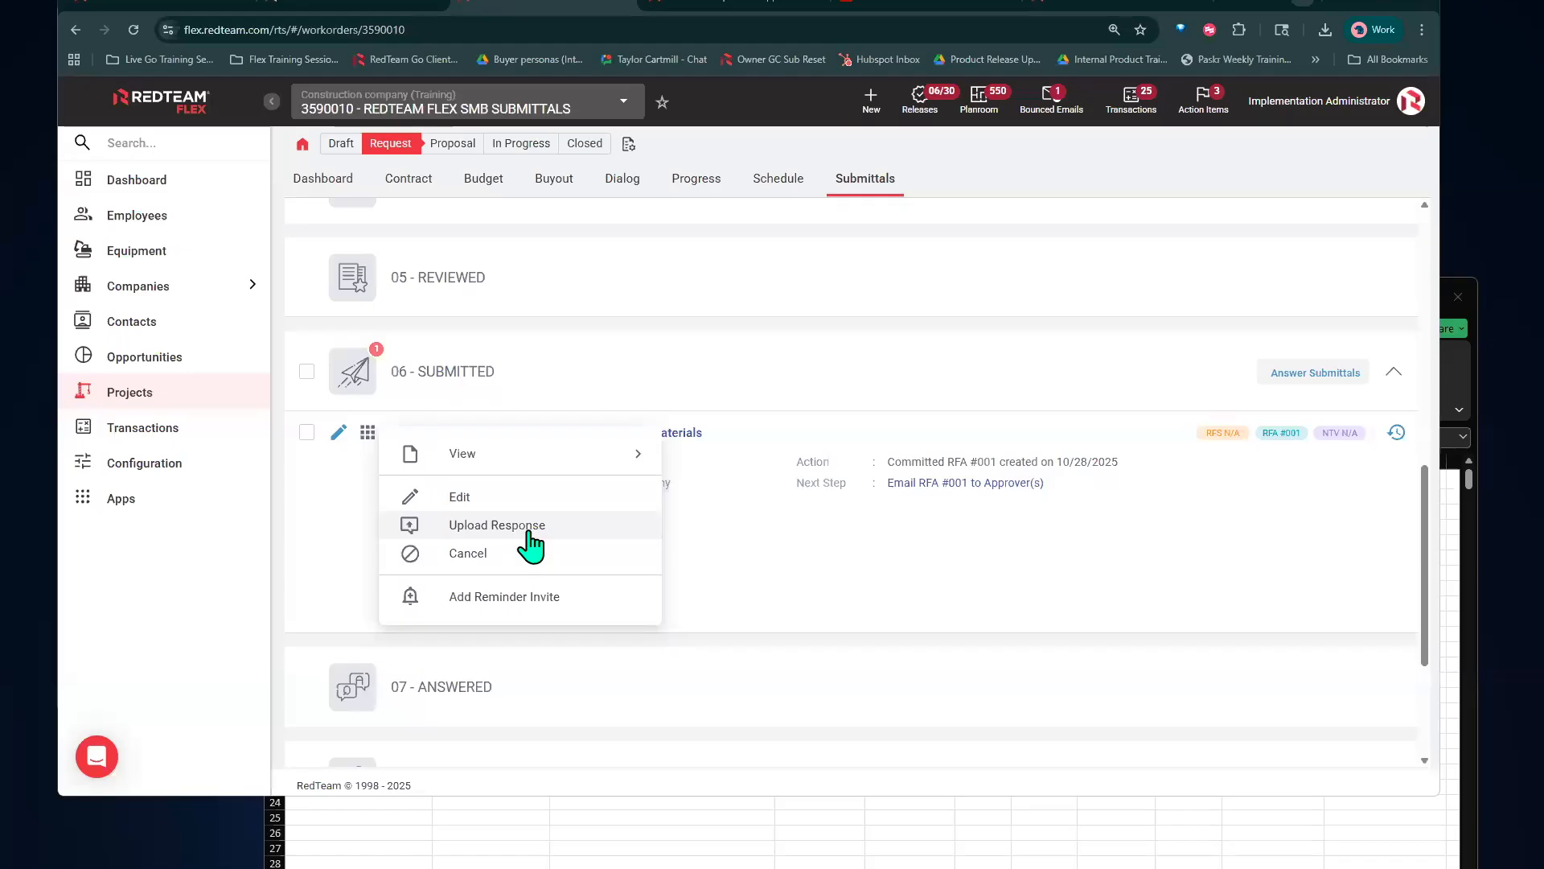
left_click(529, 535)
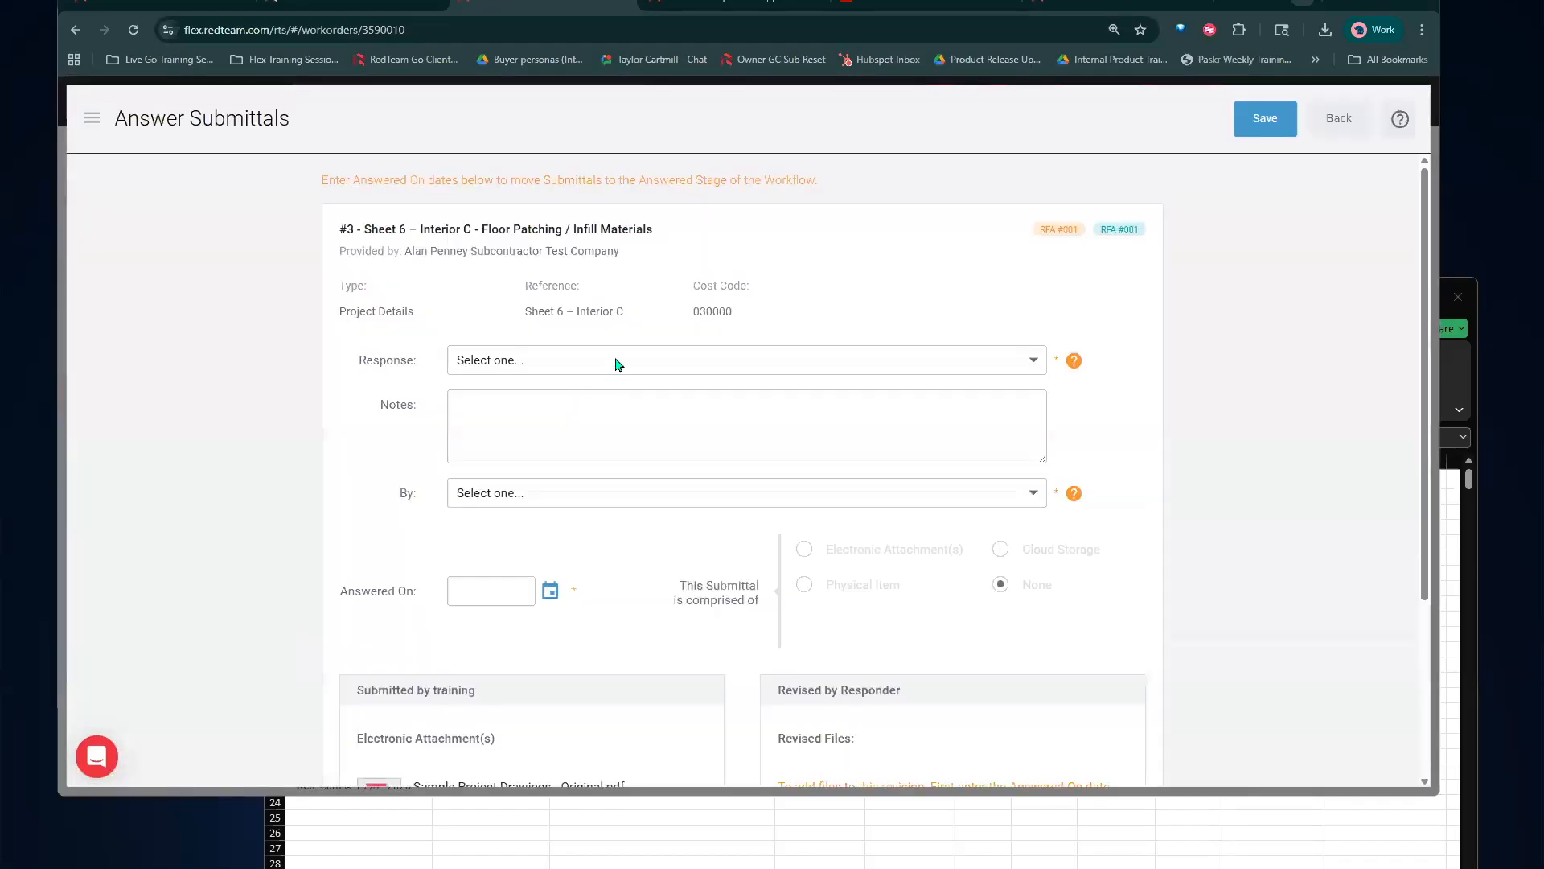
left_click(616, 360)
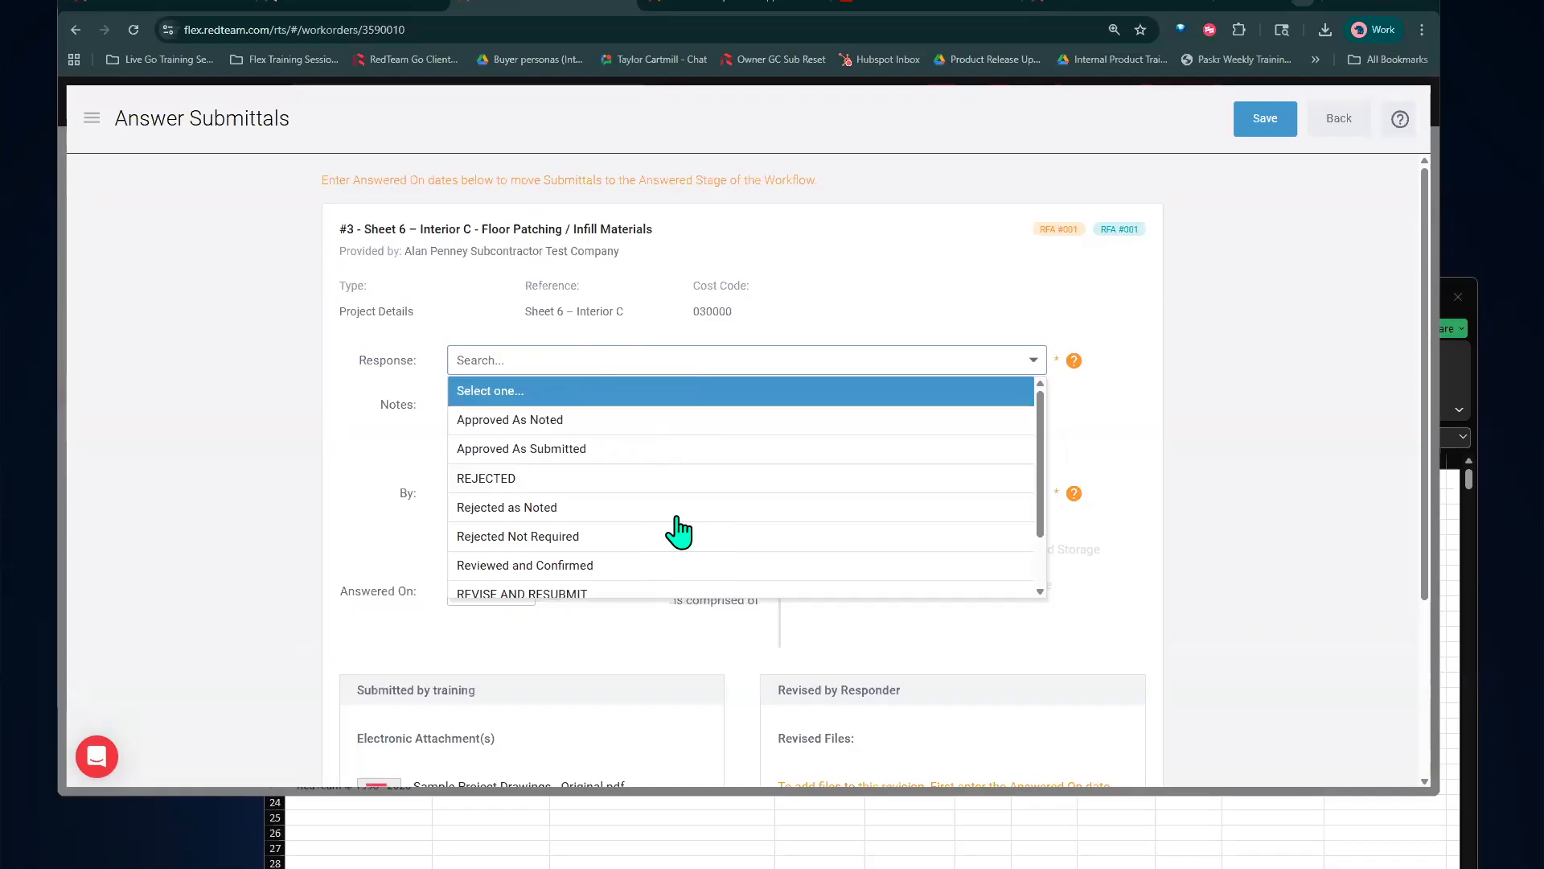
left_click(602, 448)
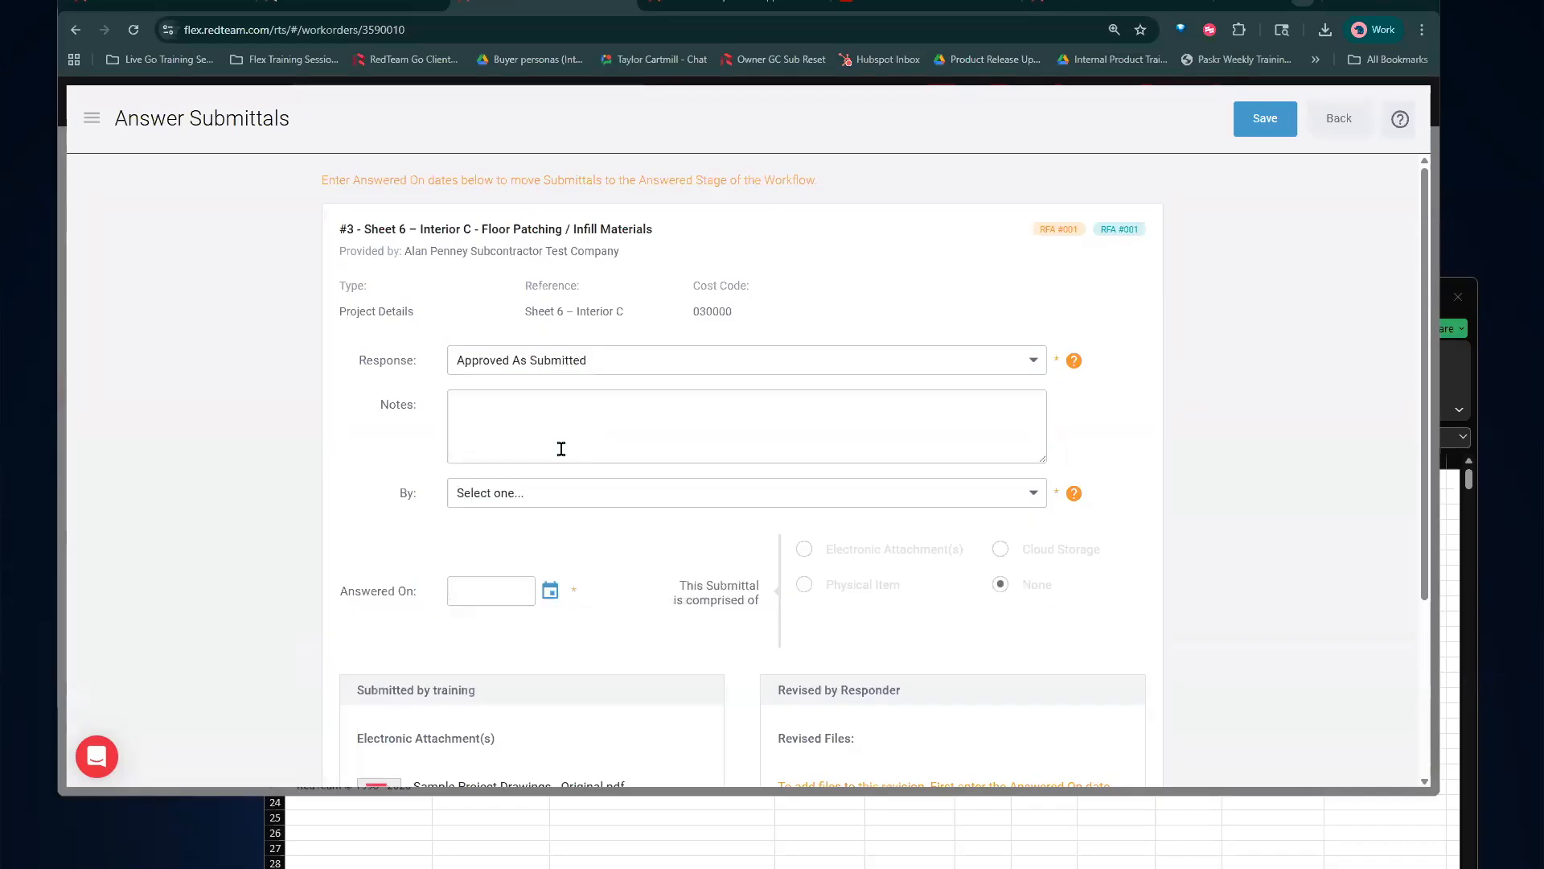
left_click(630, 496)
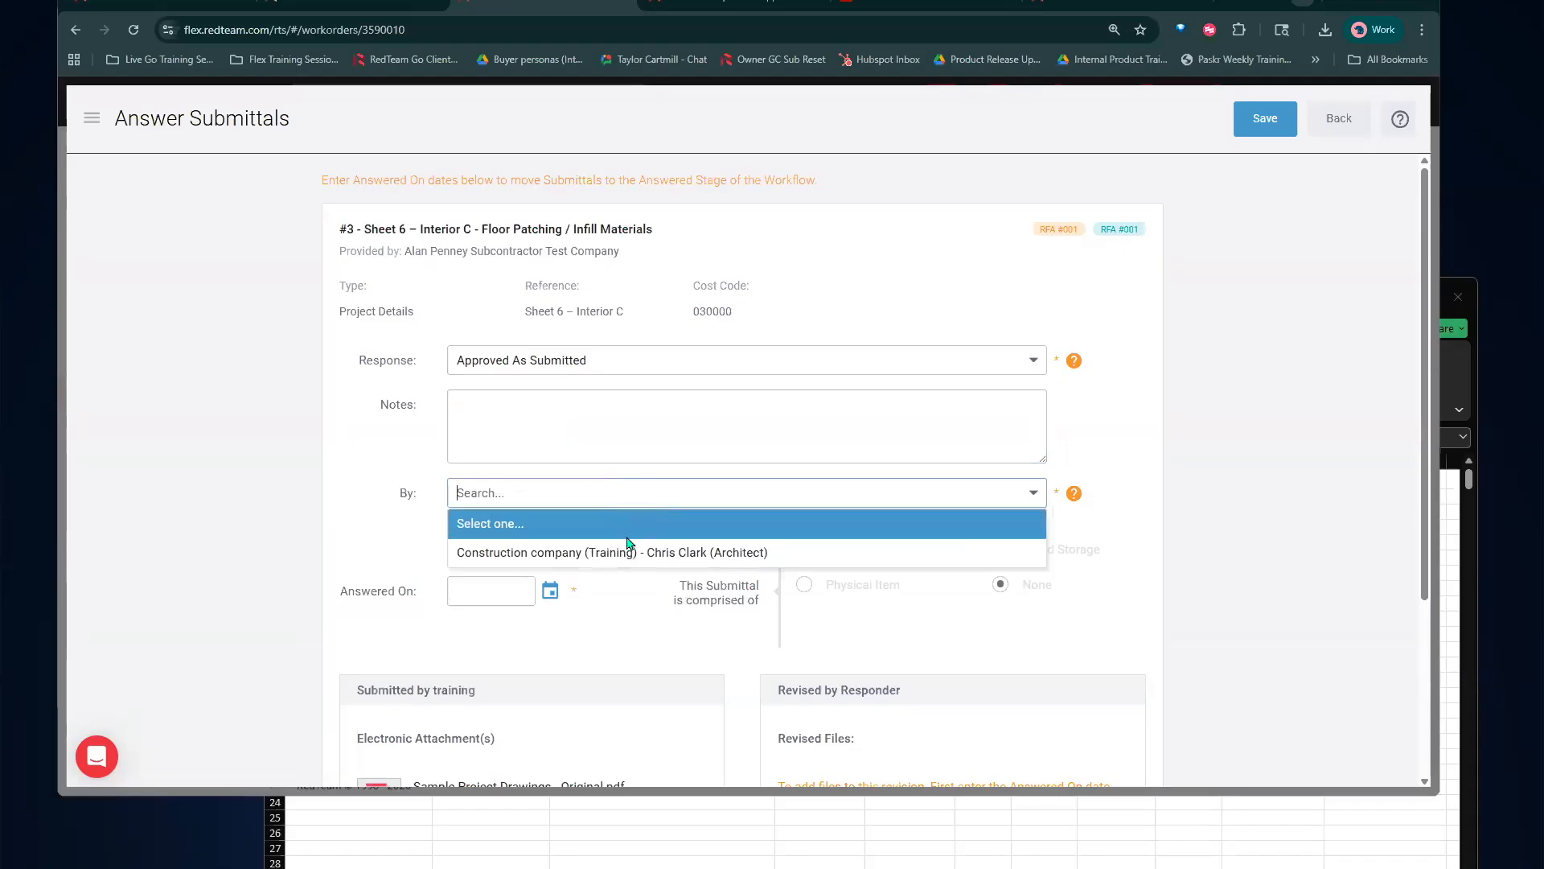
left_click(620, 555)
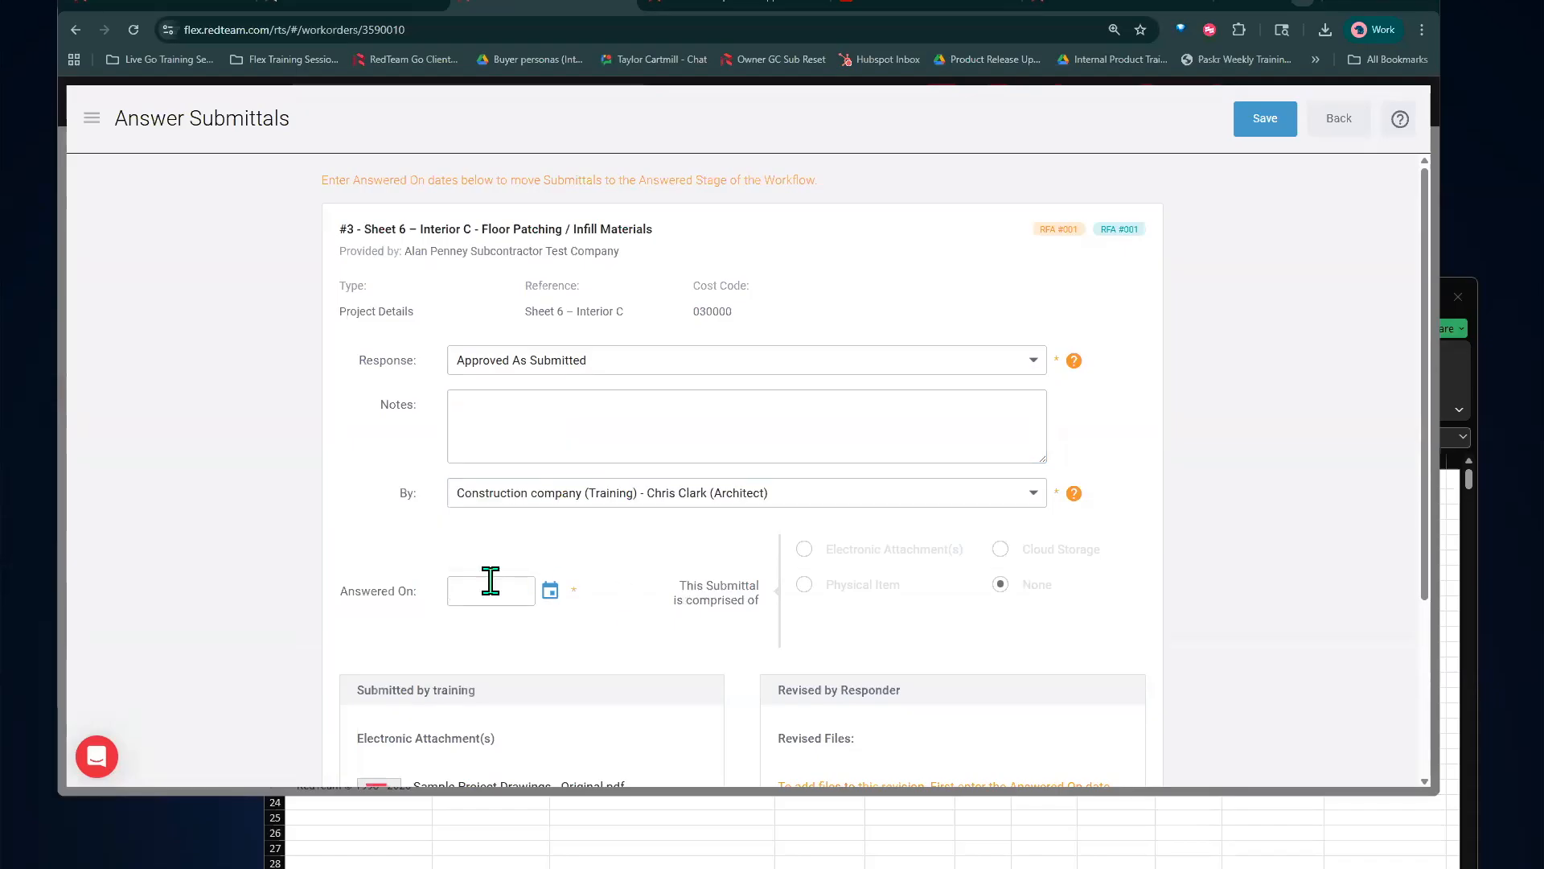
Set the response's Answered On date to 10/28/2025 and save the answer
left_click(550, 591)
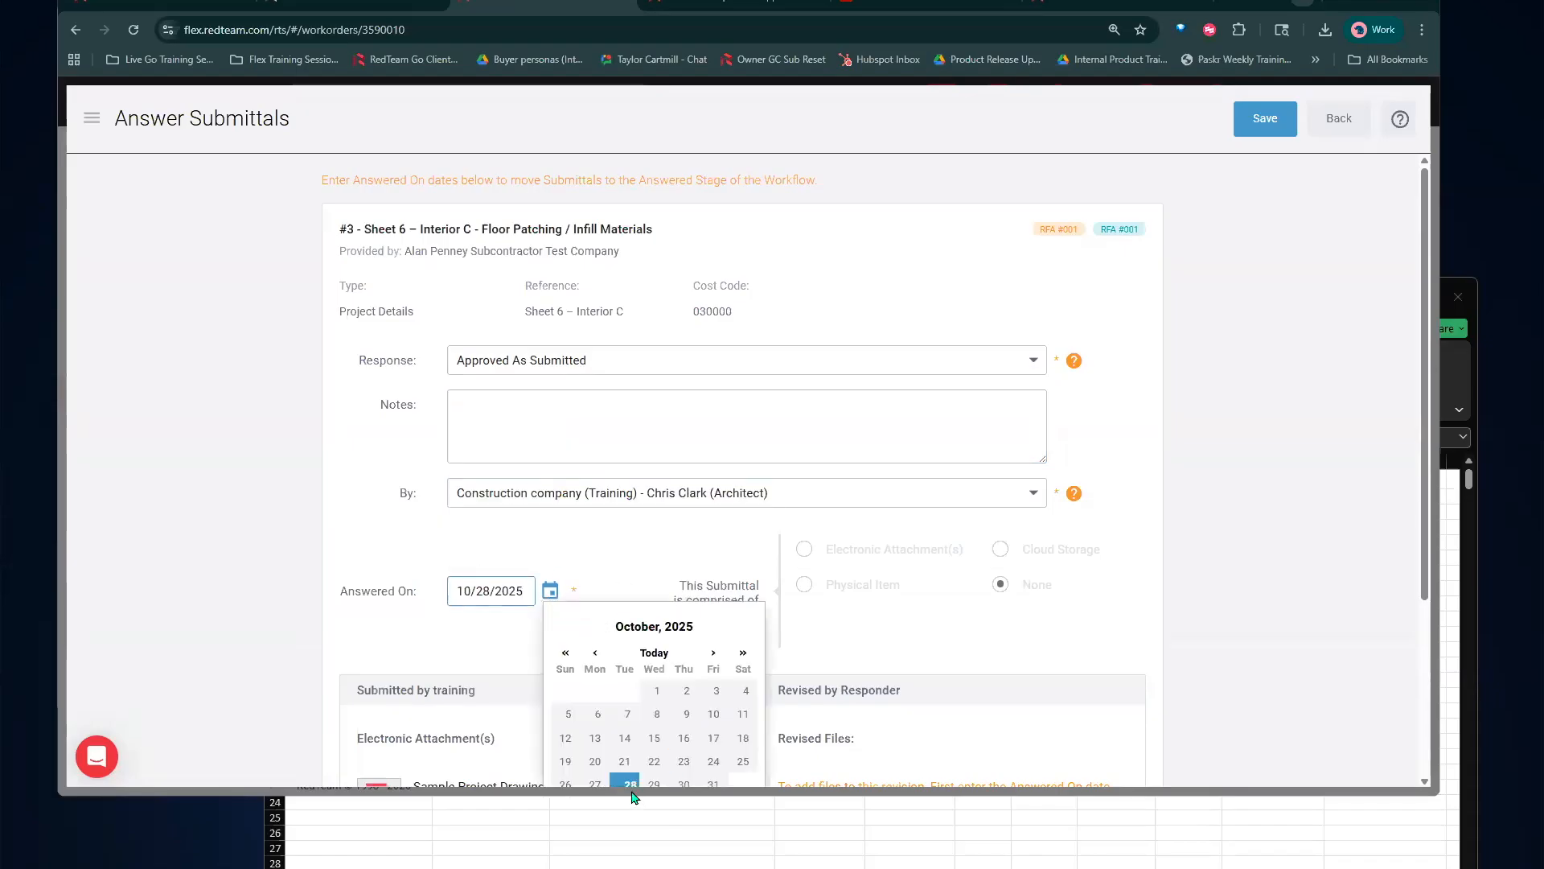
left_click(628, 786)
scroll(675, 727, "down", 3)
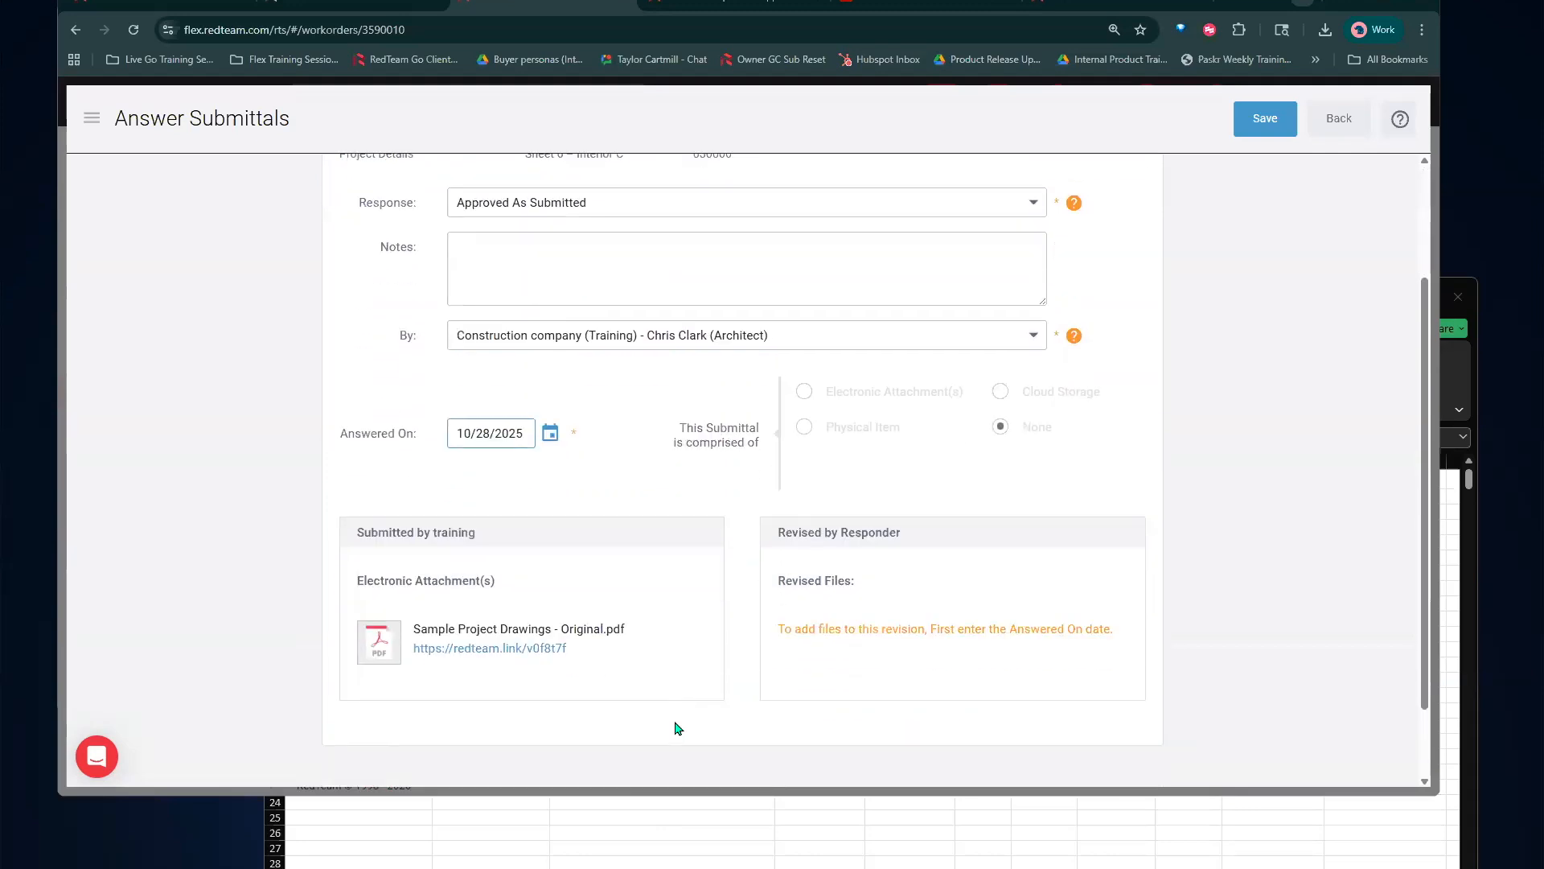
scroll(766, 626, "up", 3)
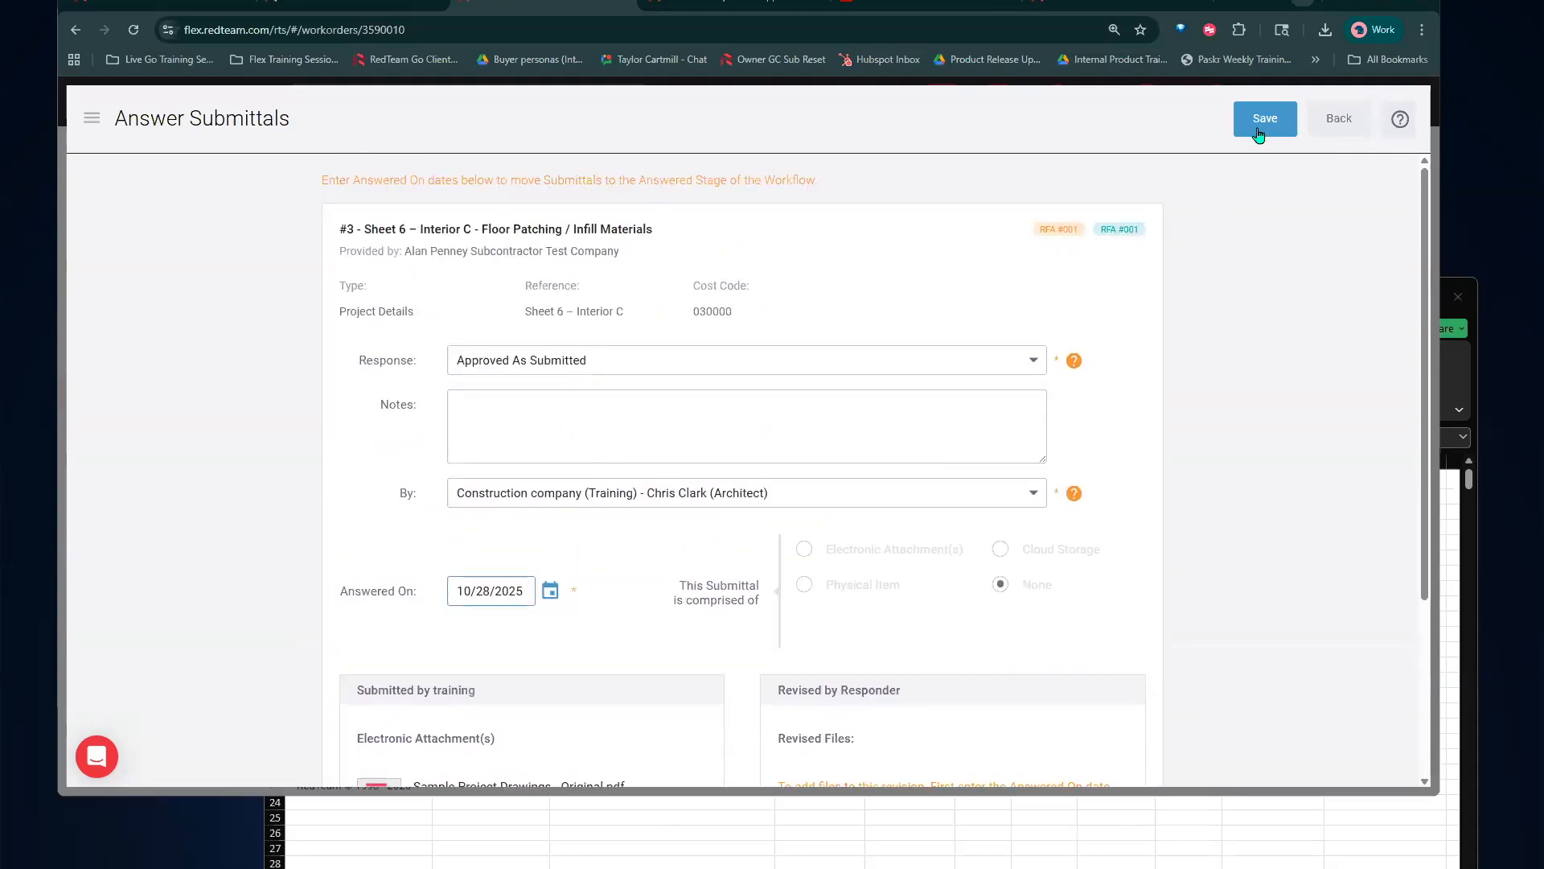
left_click(1263, 122)
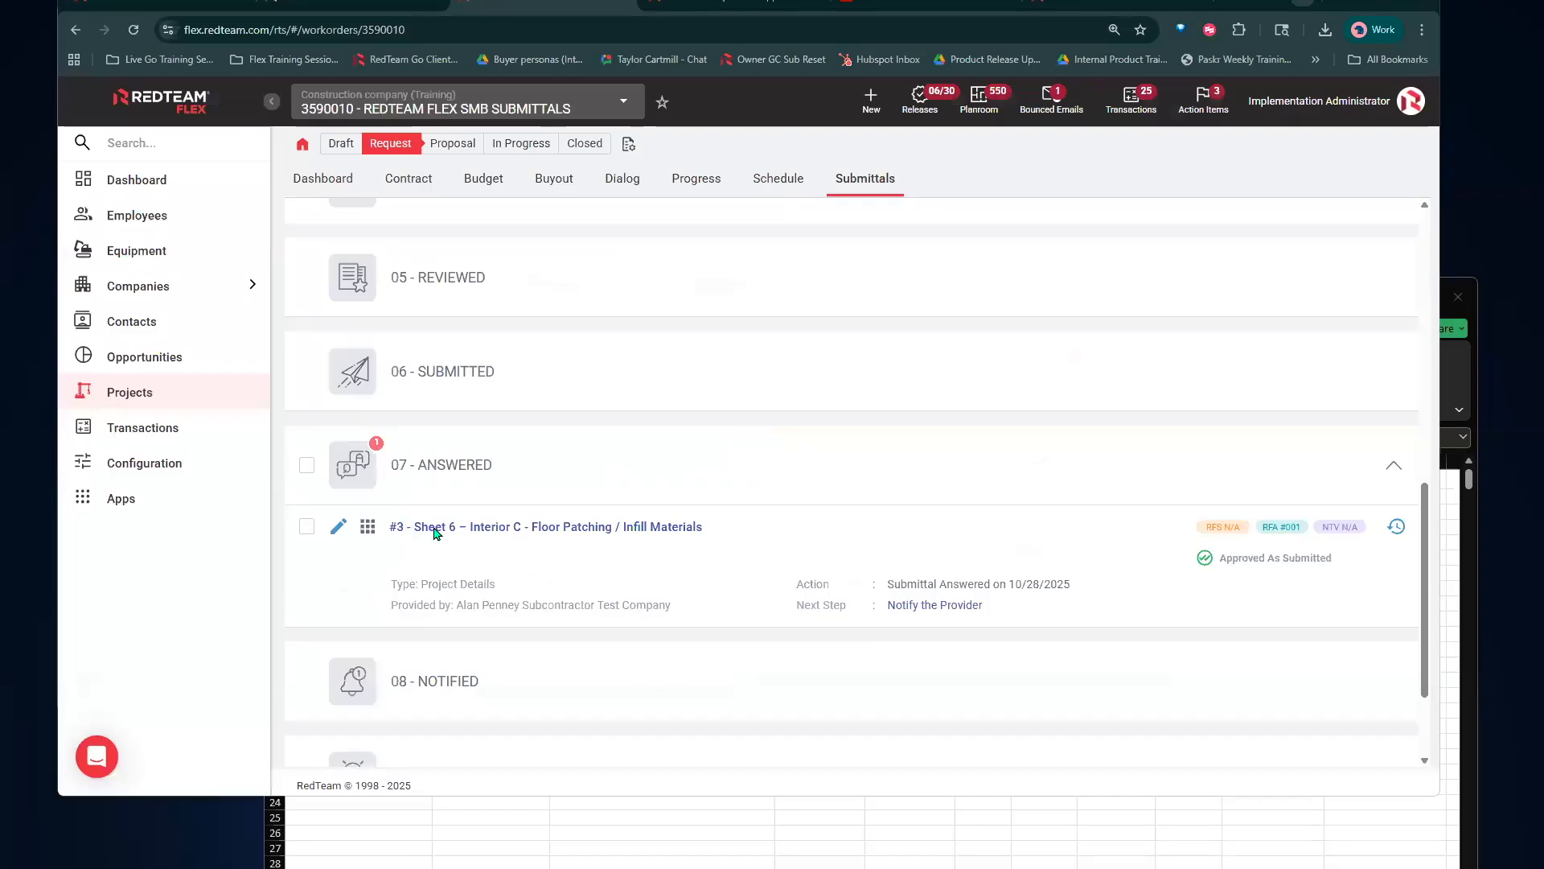
Start a notification to vendor for answered submittal #3, Floor Patching / Infill Materials, with the subject SAMPLE SUBMITTAL
left_click(368, 534)
mouse_move(468, 563)
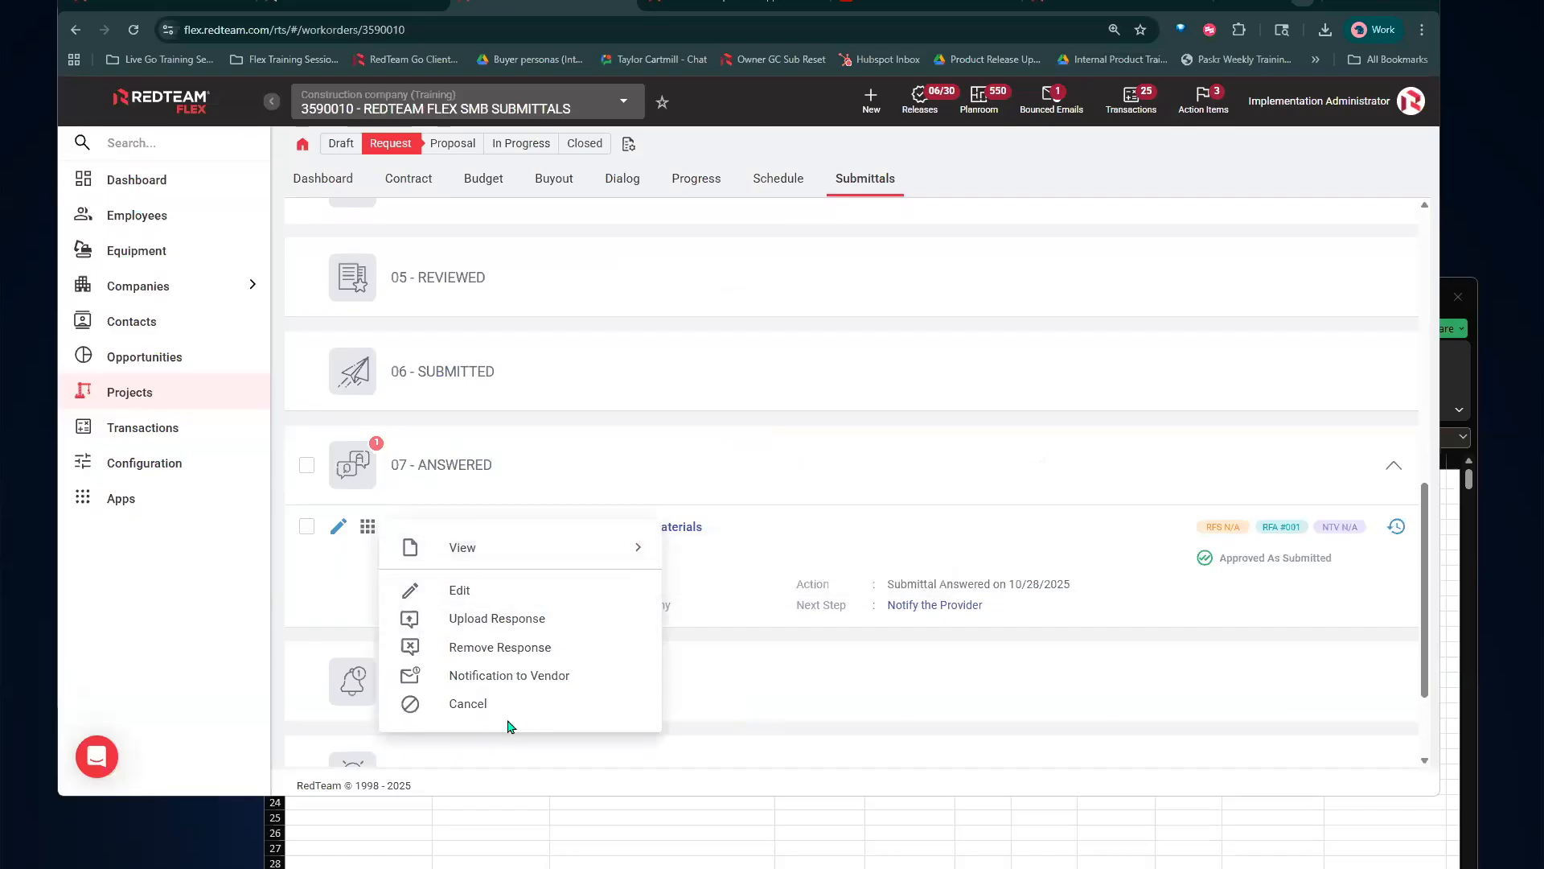
left_click(538, 676)
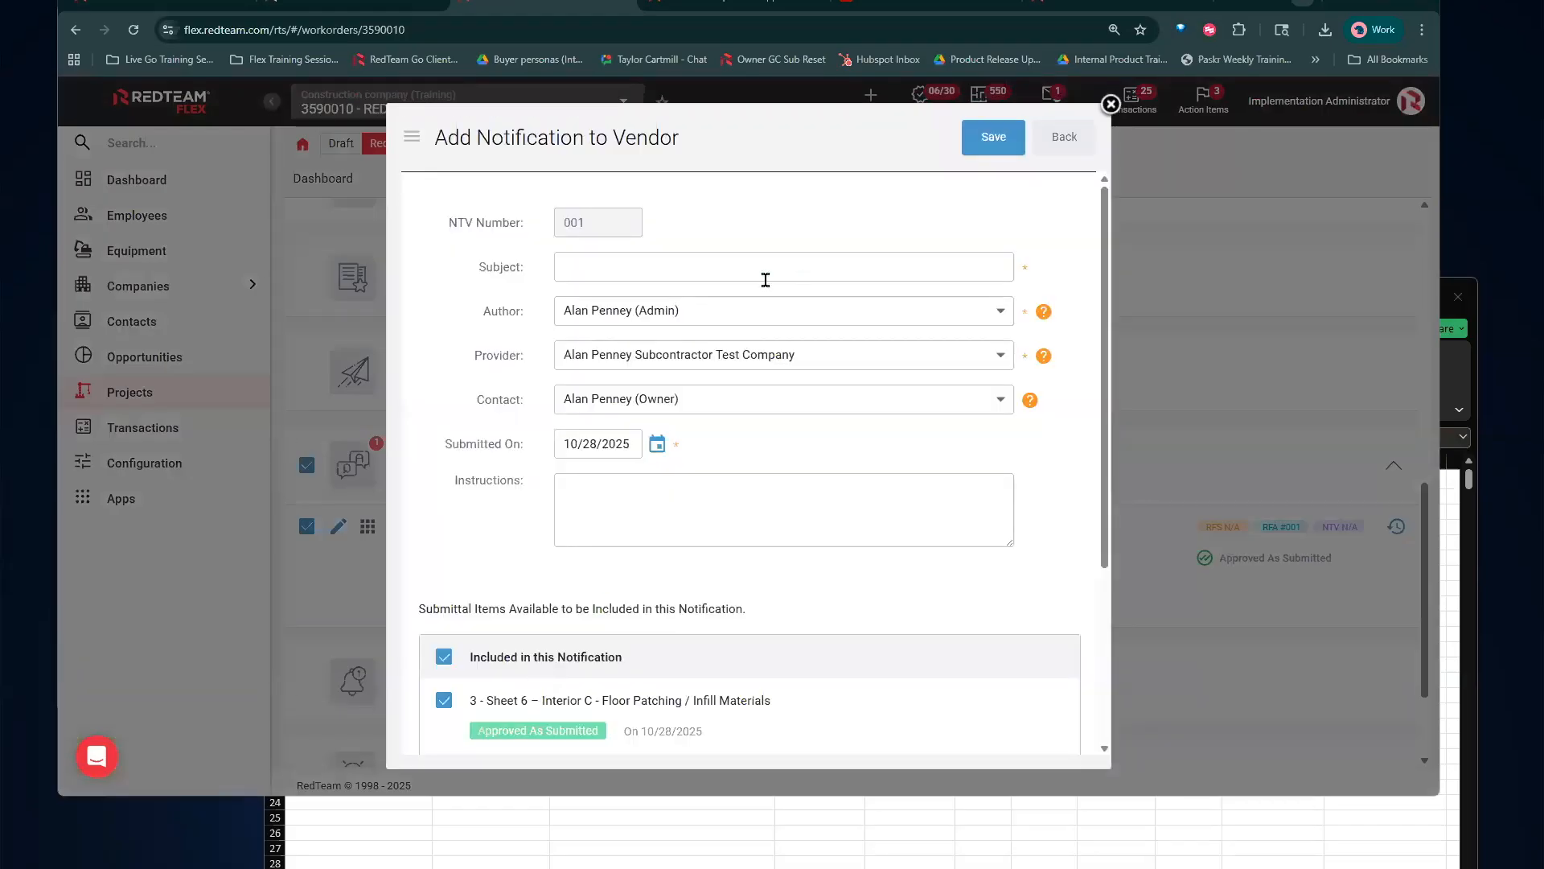
left_click(671, 272)
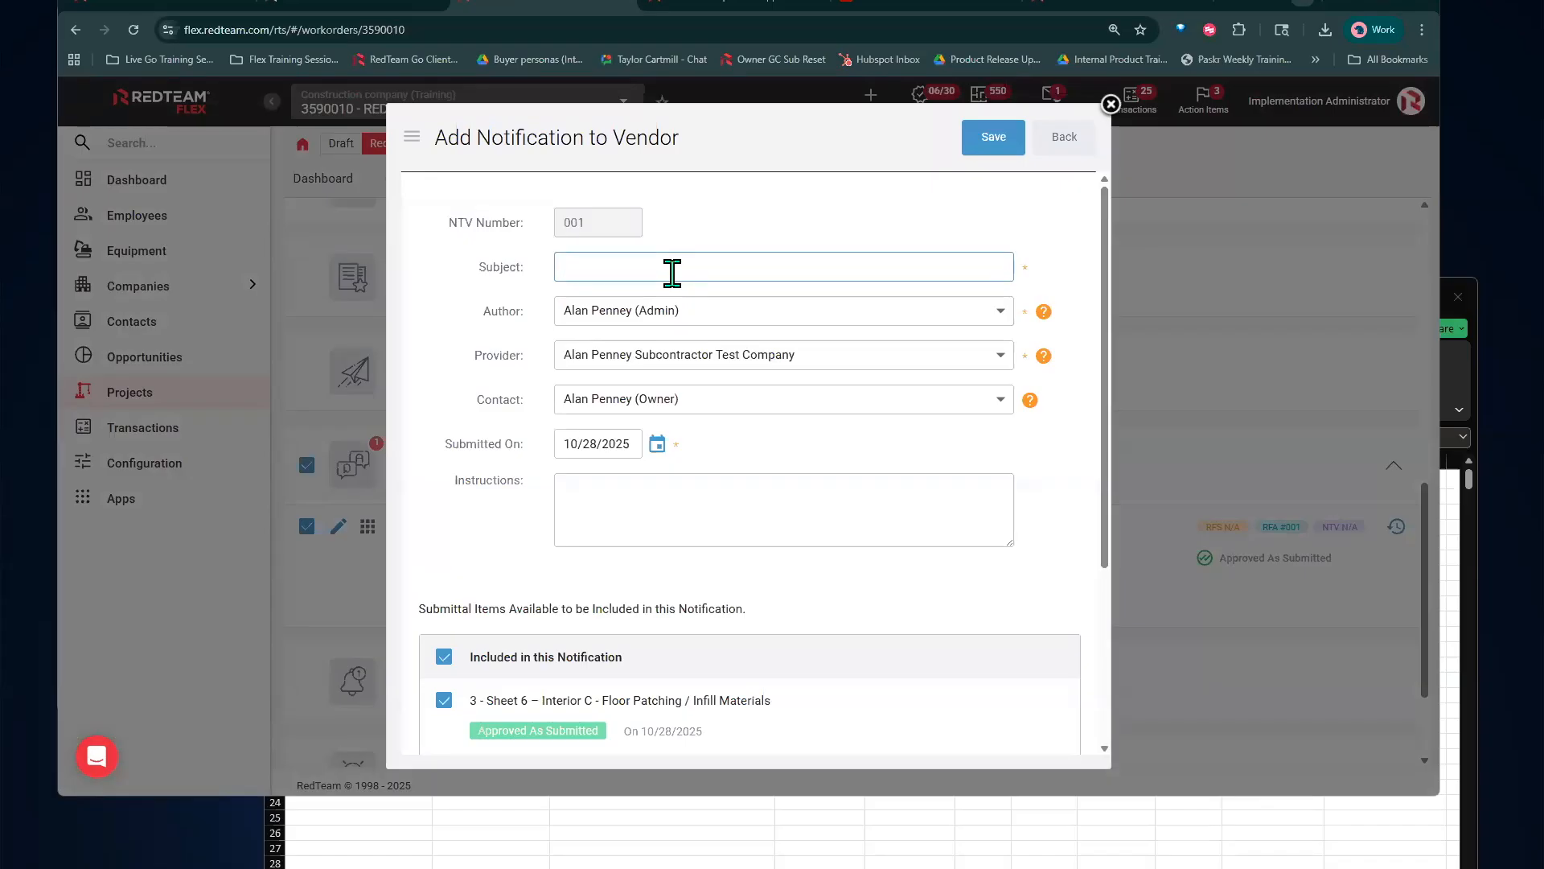
type("sAMPL")
key("BackSpace")
key("BackSpace")
key("BackSpace")
key("BackSpace")
key("BackSpace")
type("SAMPL")
key("BackSpace")
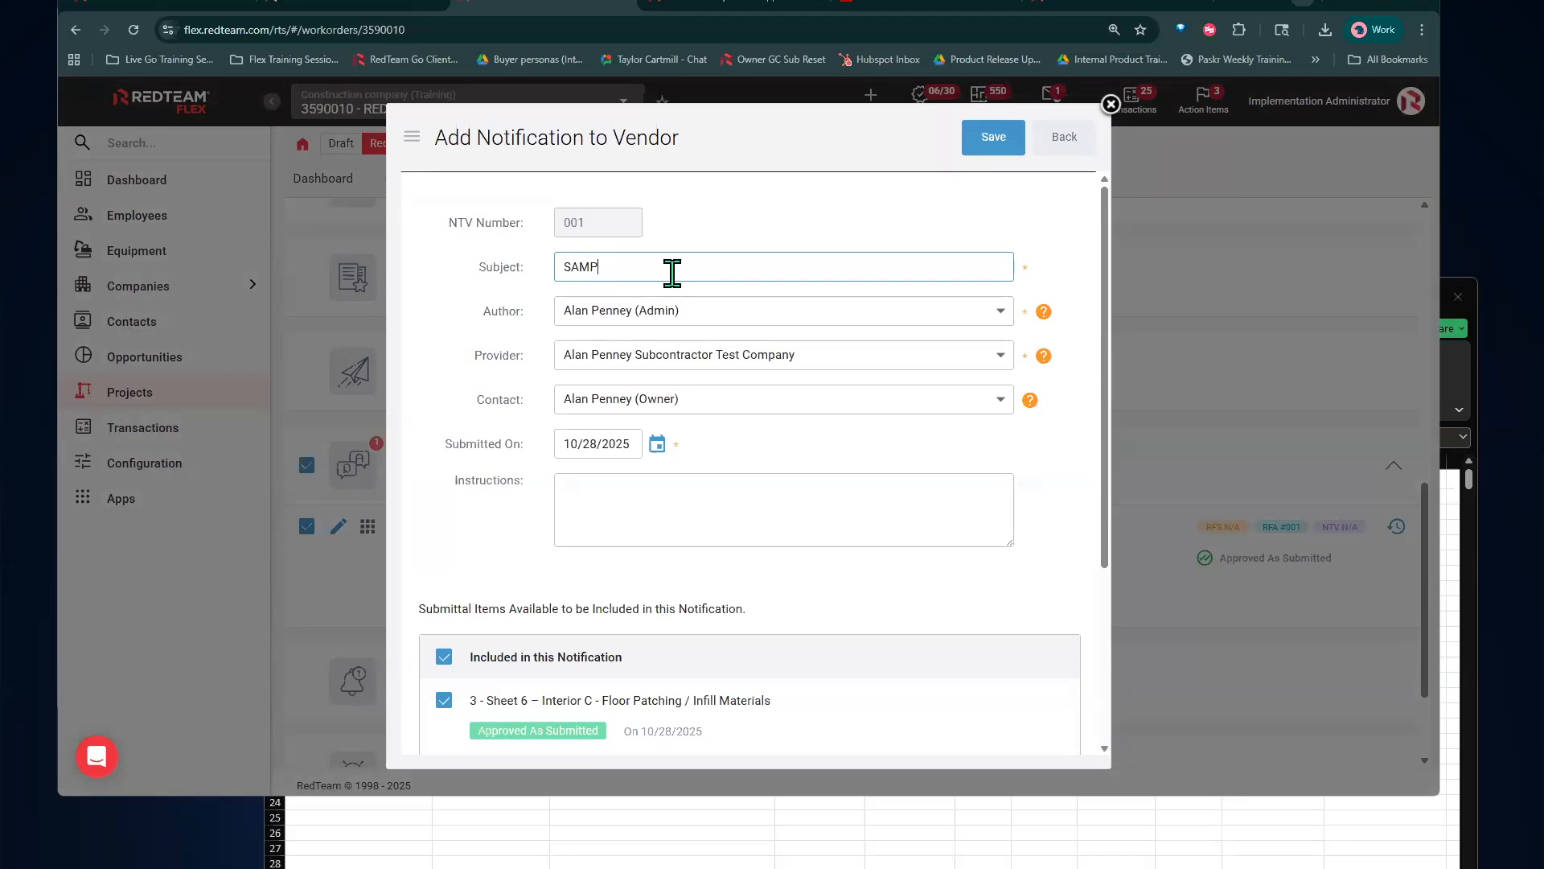
type("LE SUBMITTAL")
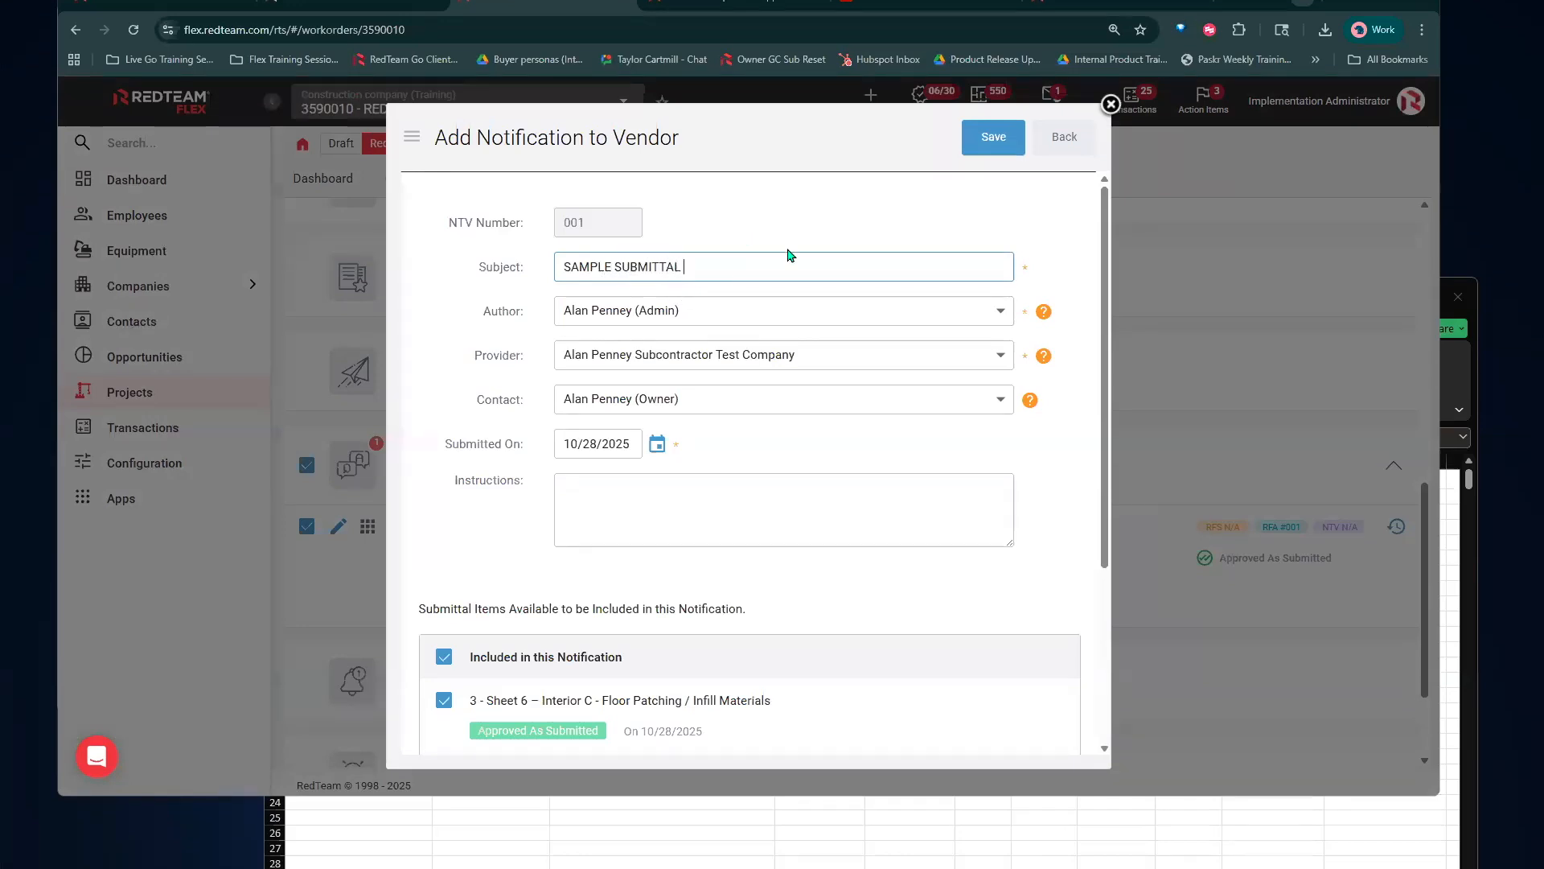
Save the vendor notification with submittal #3 included, and close the confirmation
scroll(813, 320, "down", 1)
scroll(879, 234, "down", 2)
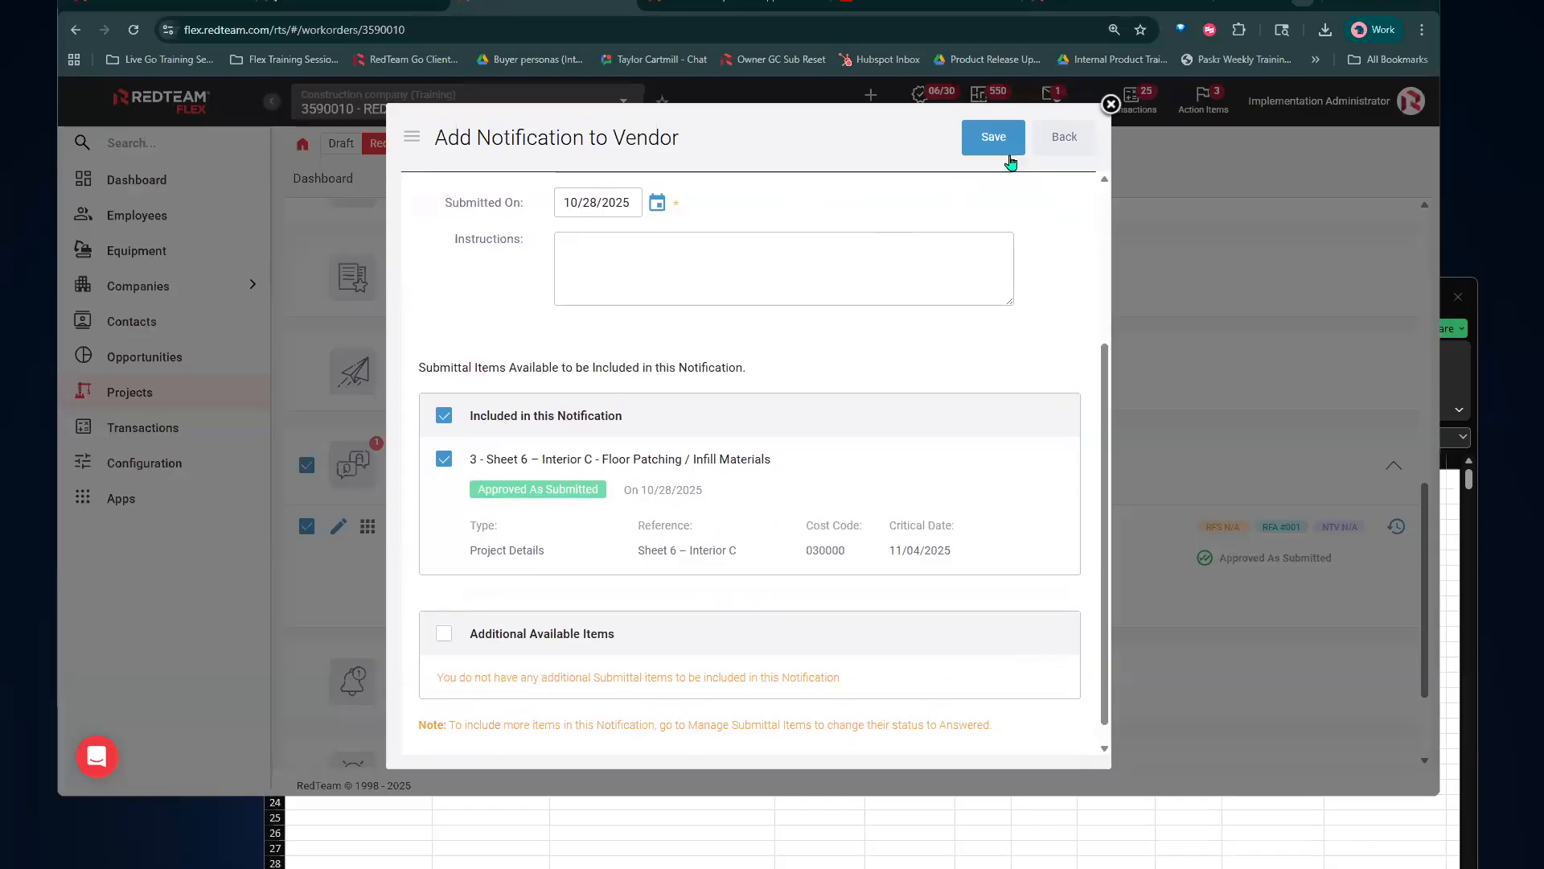
left_click(1008, 153)
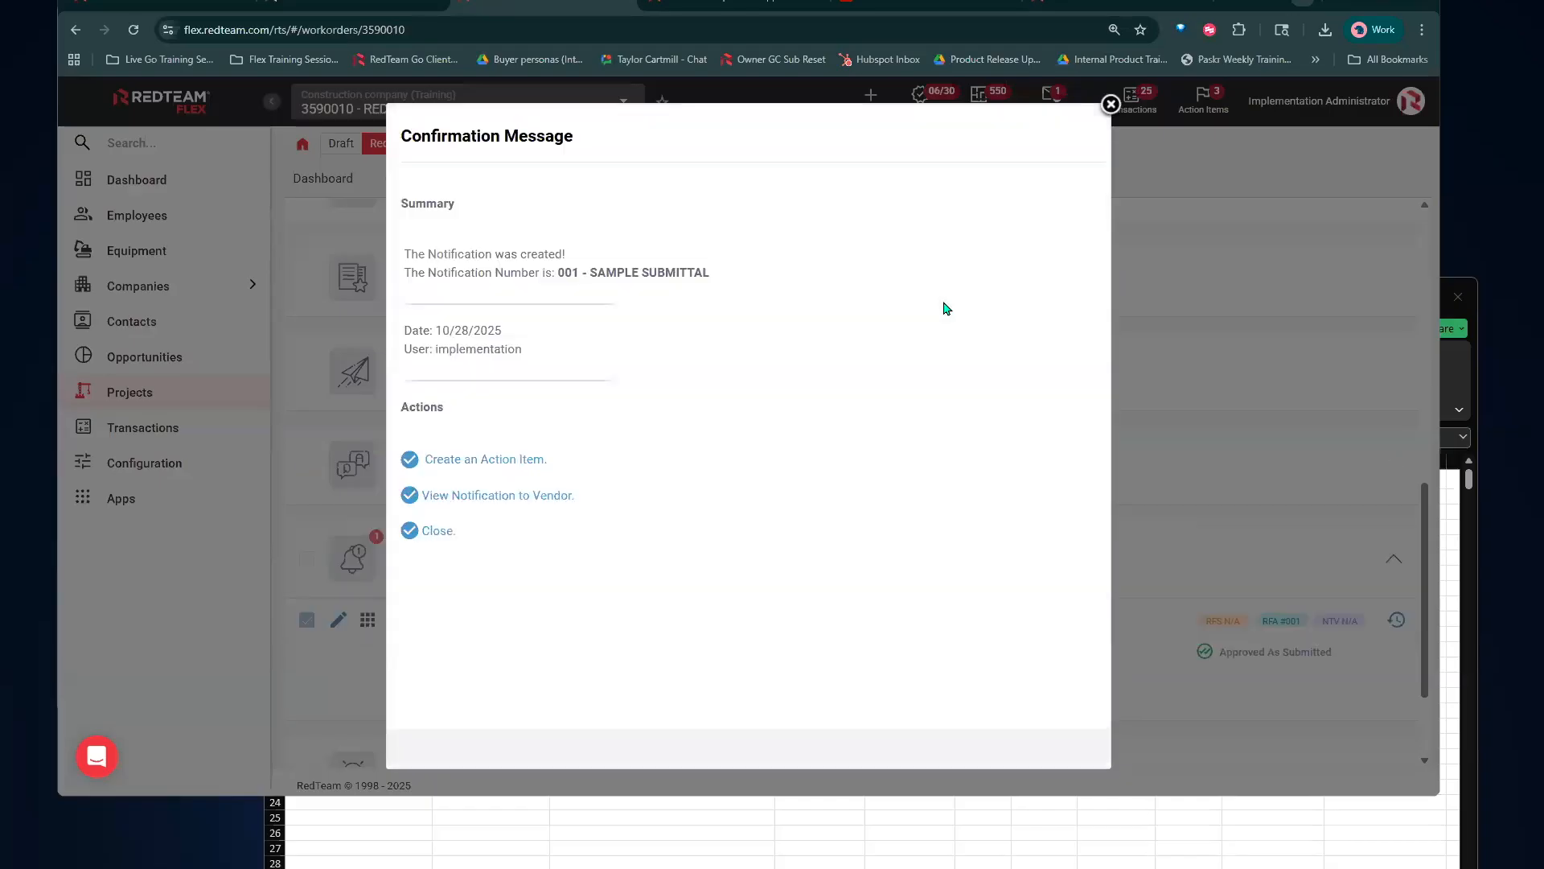
left_click(415, 531)
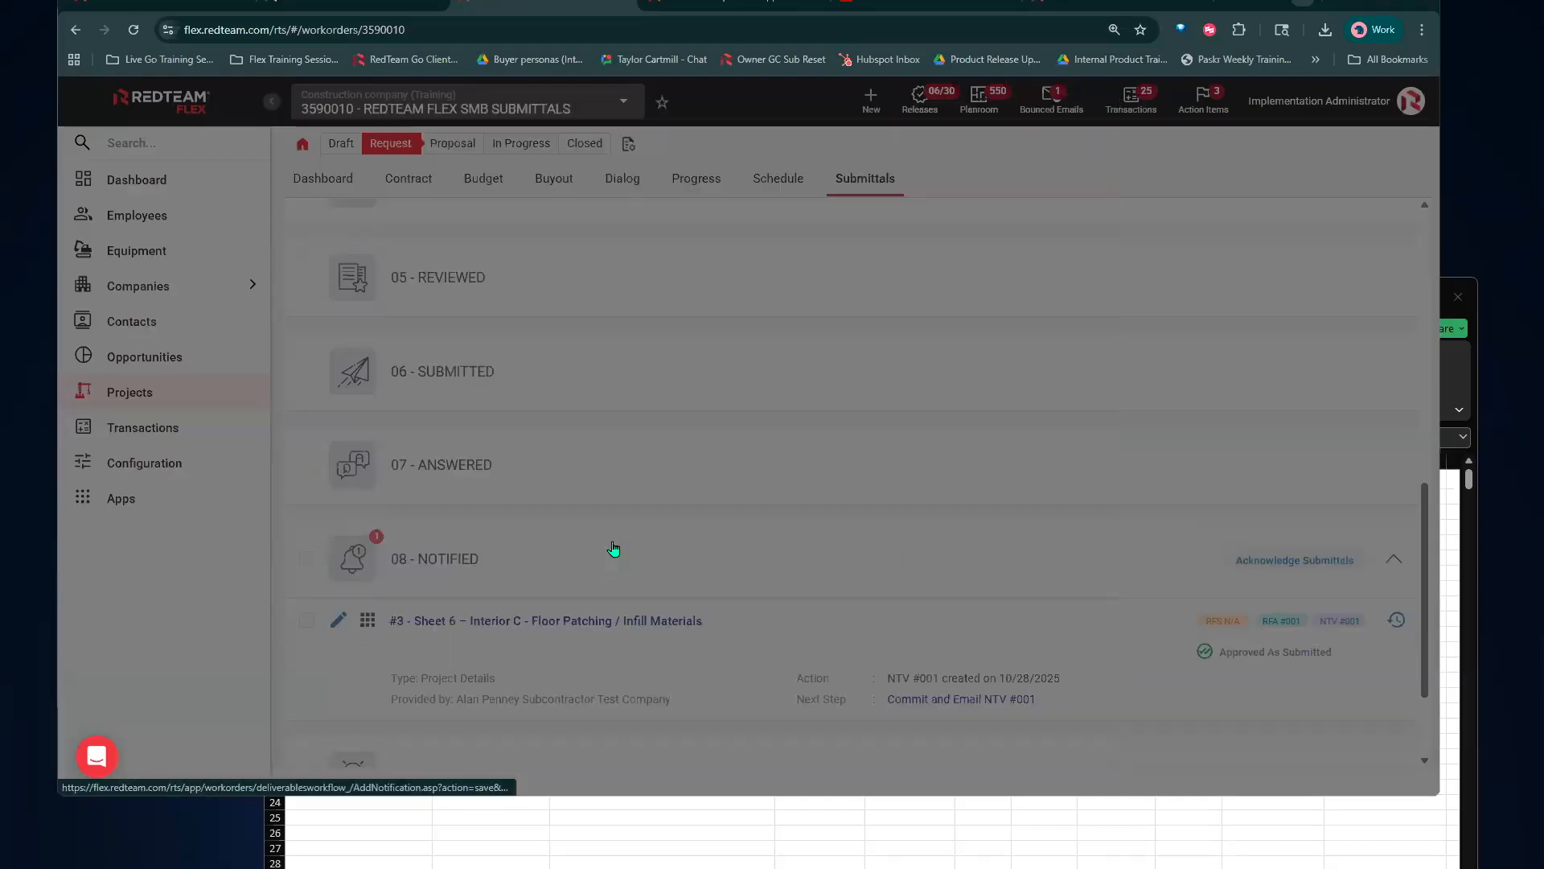
View the request for submittals document and the workflow details of requested submittal #1, Energy Compliance Report
scroll(615, 556, "up", 8)
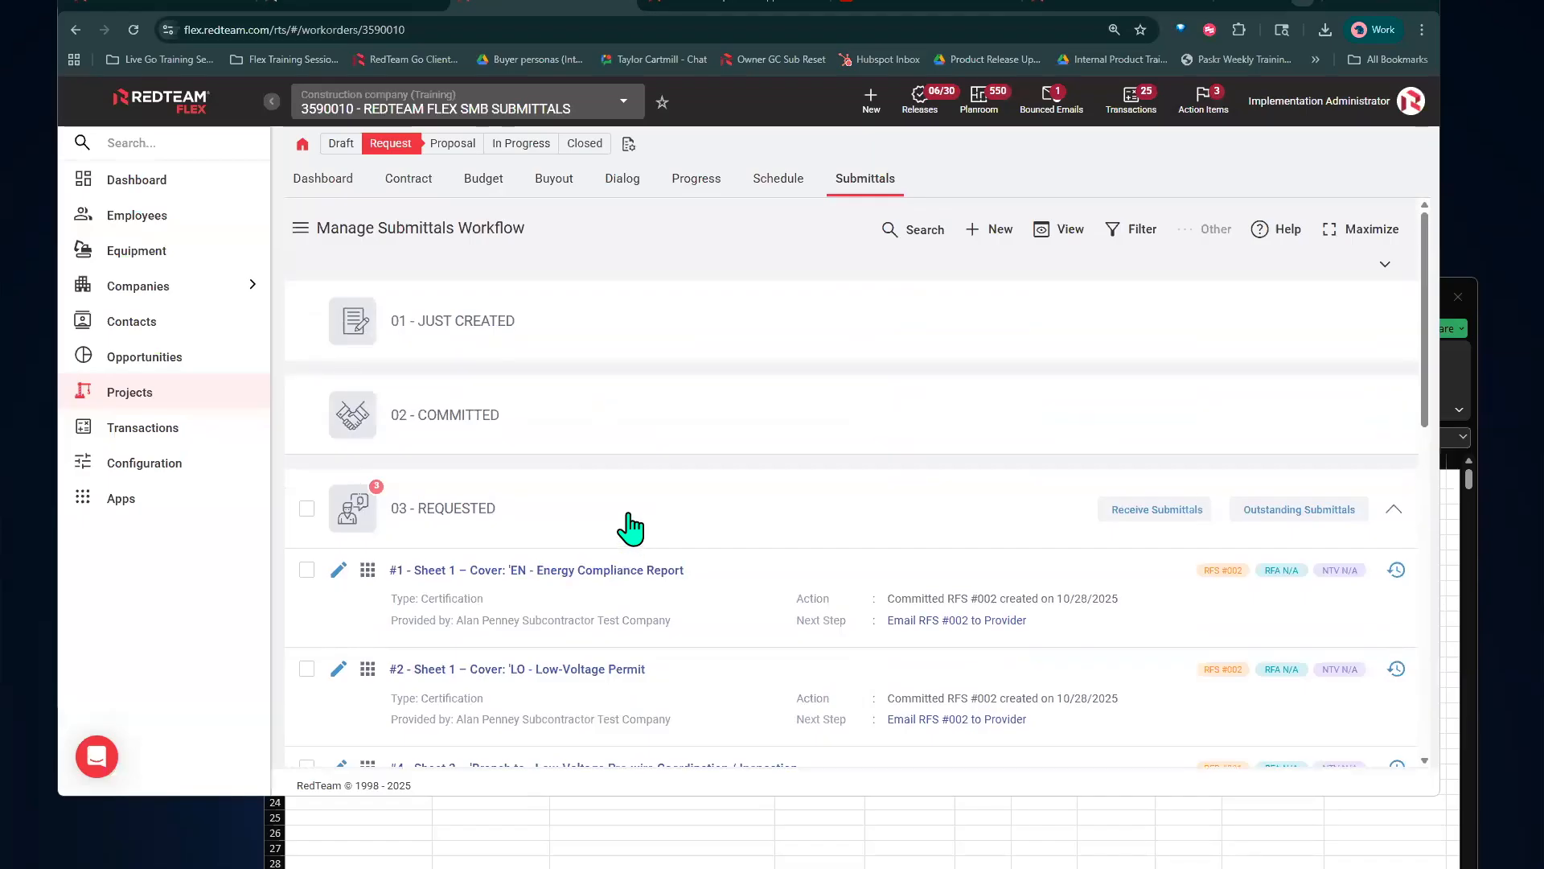
scroll(630, 528, "down", 3)
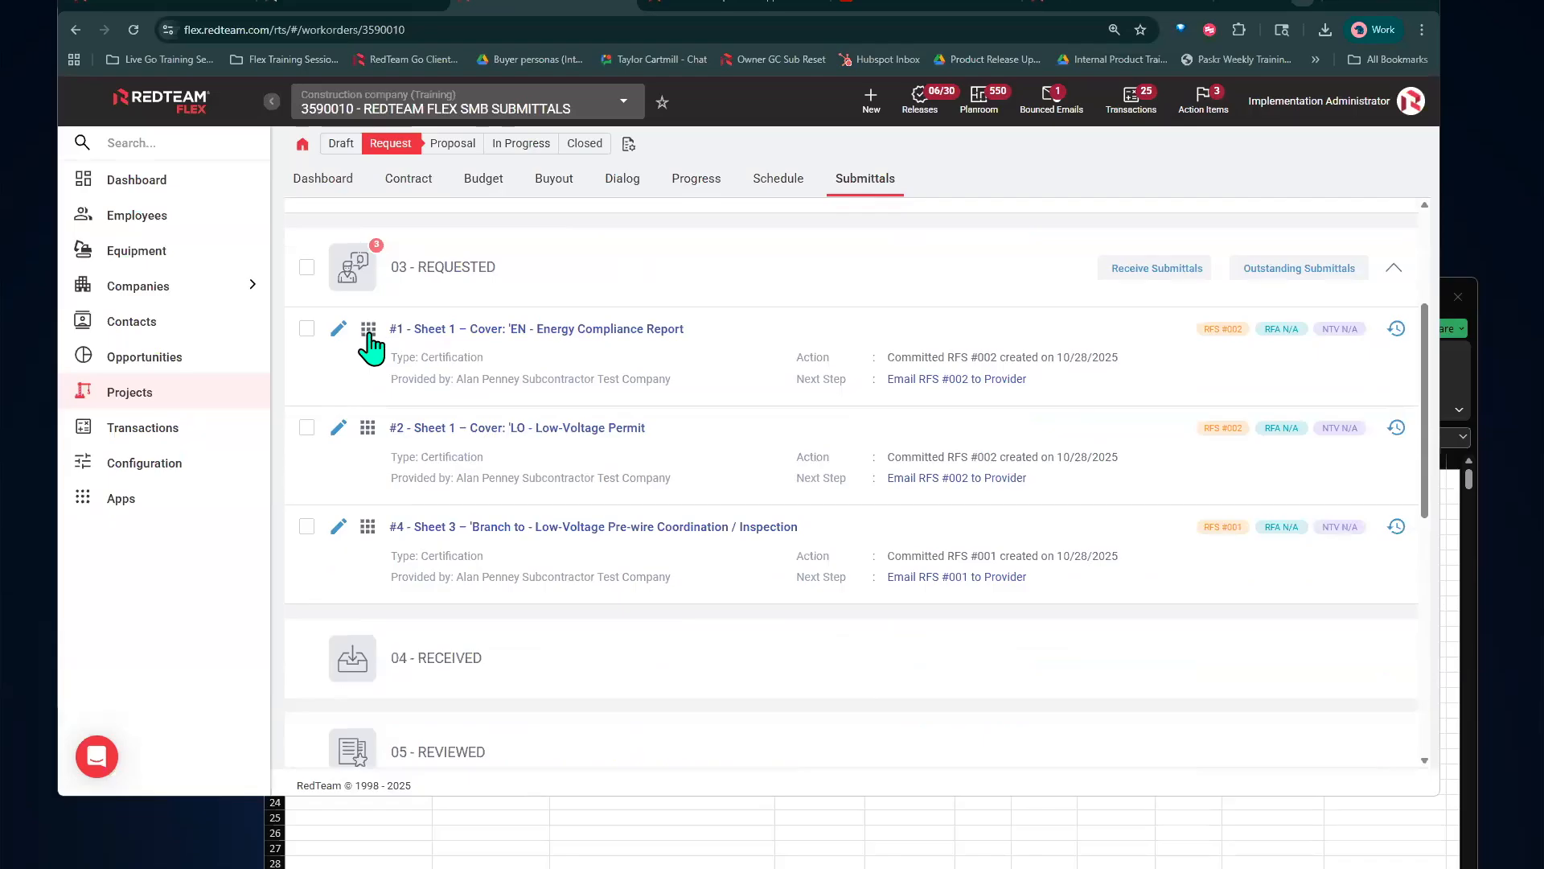
scroll(311, 462, "up", 3)
scroll(389, 421, "down", 3)
left_click(376, 335)
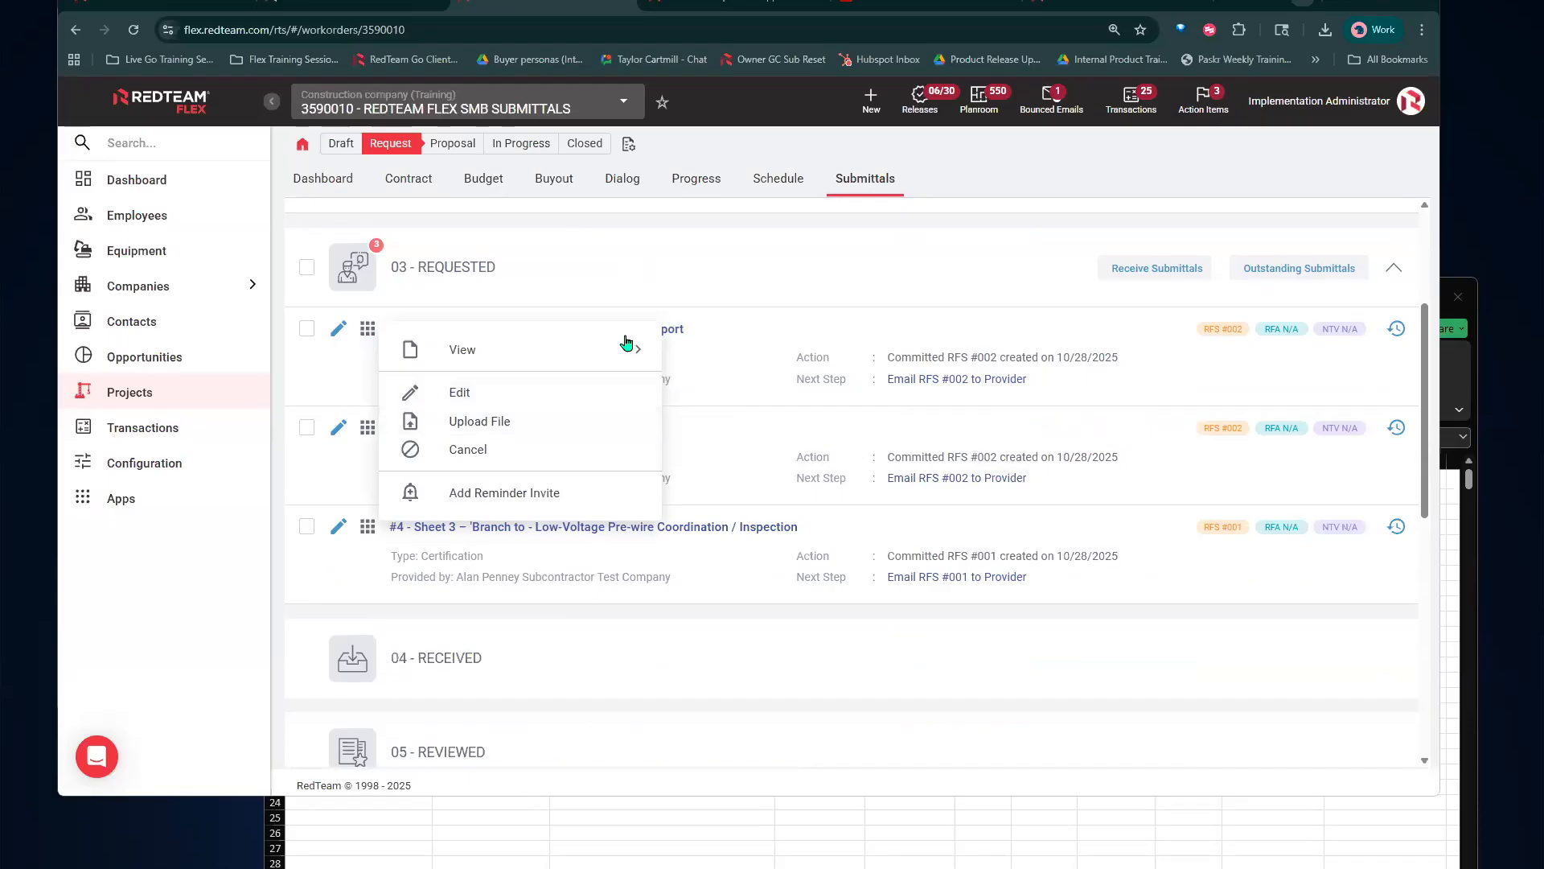
mouse_move(627, 349)
left_click(676, 362)
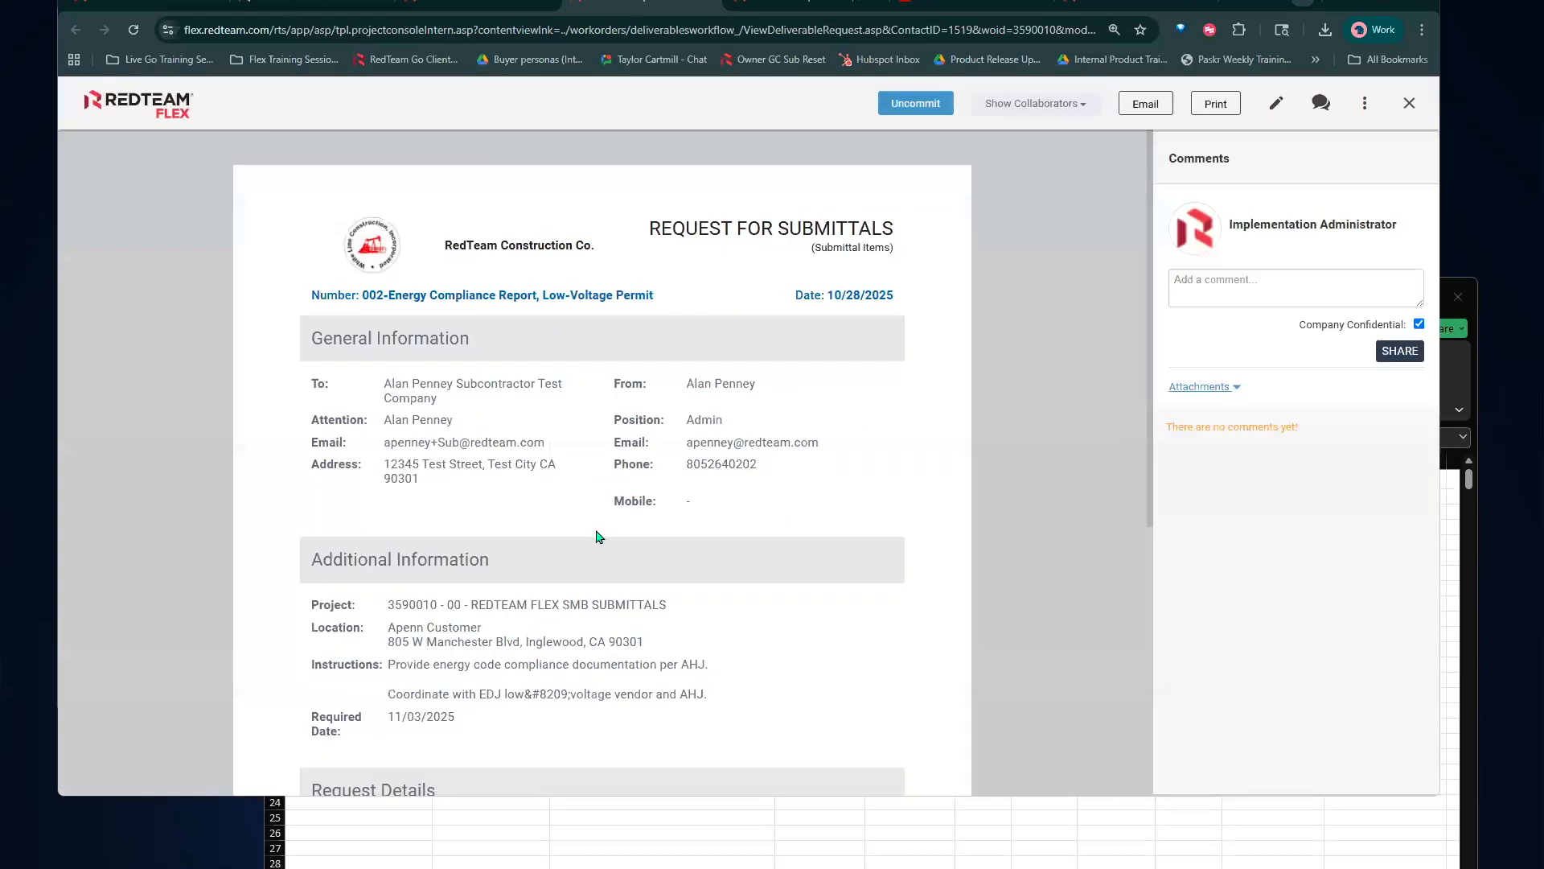
scroll(715, 591, "down", 5)
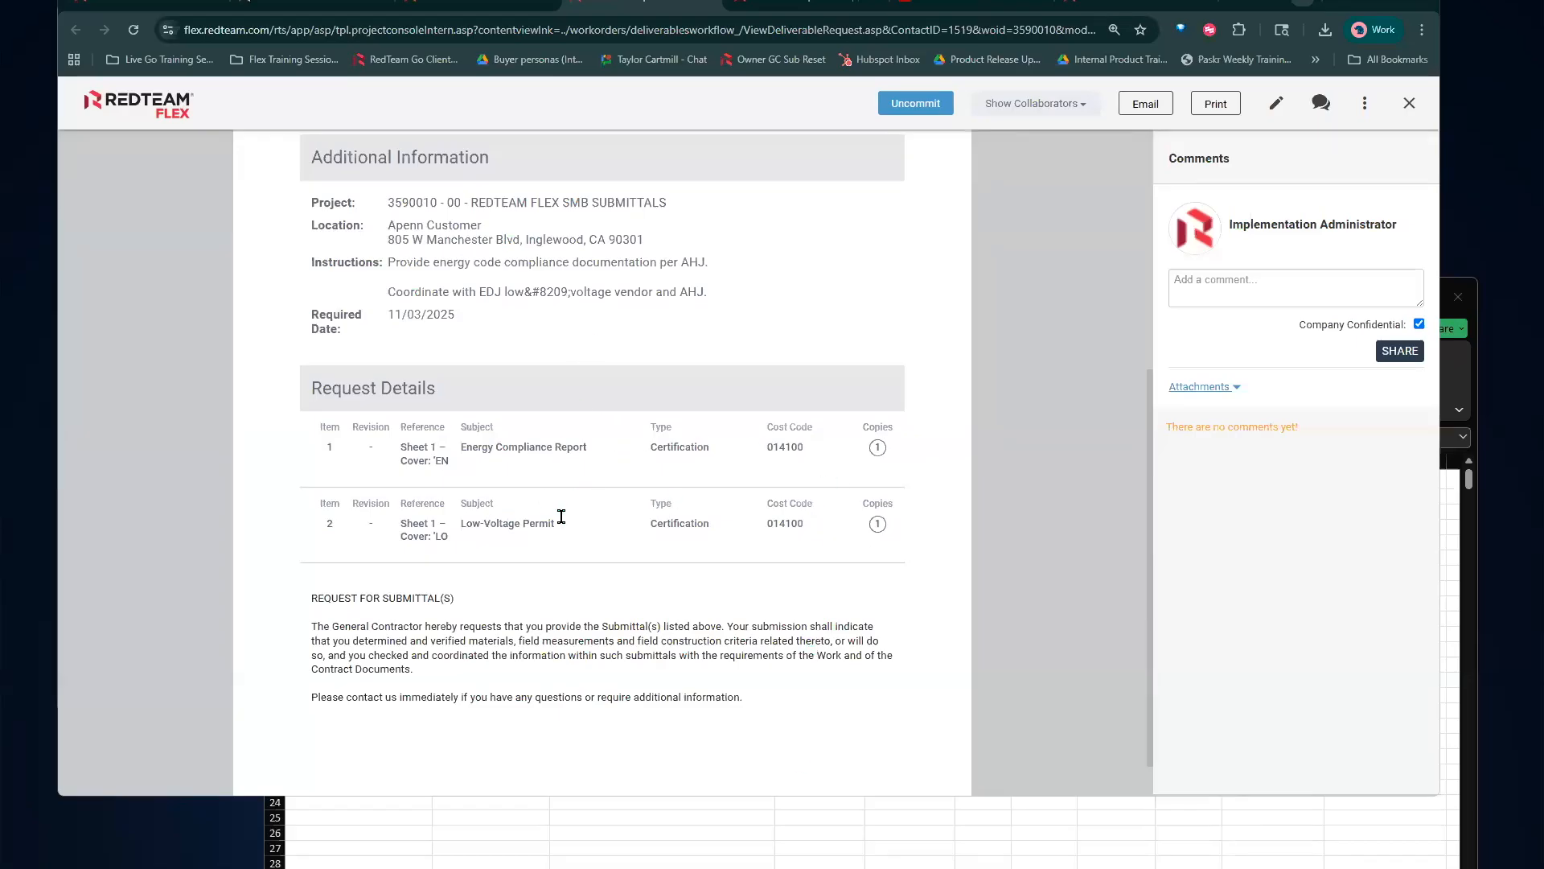
scroll(630, 535, "down", 1)
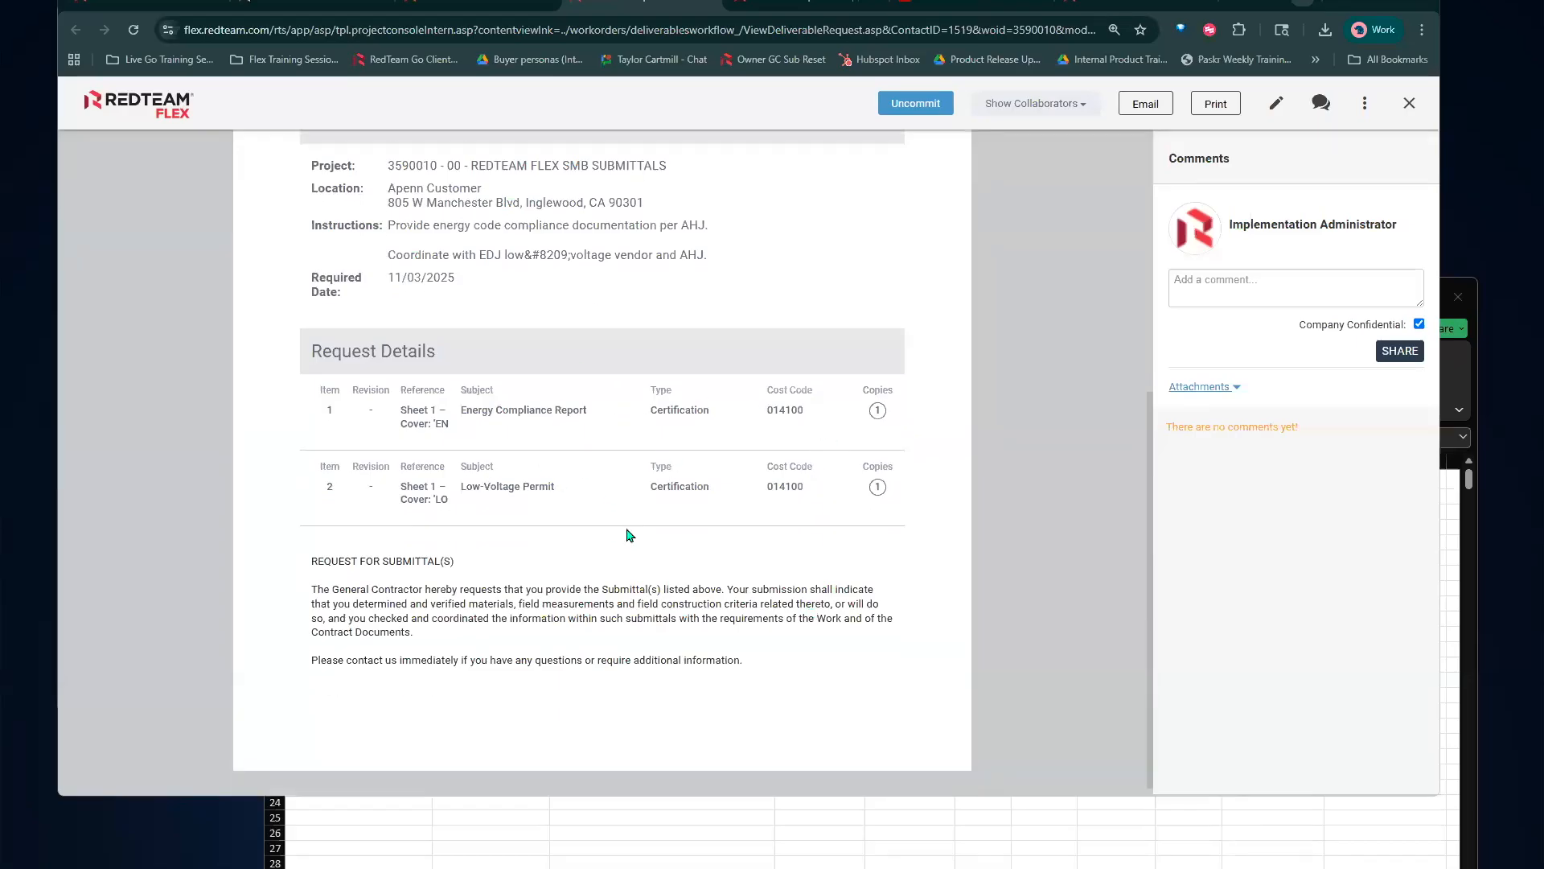
left_click(461, 12)
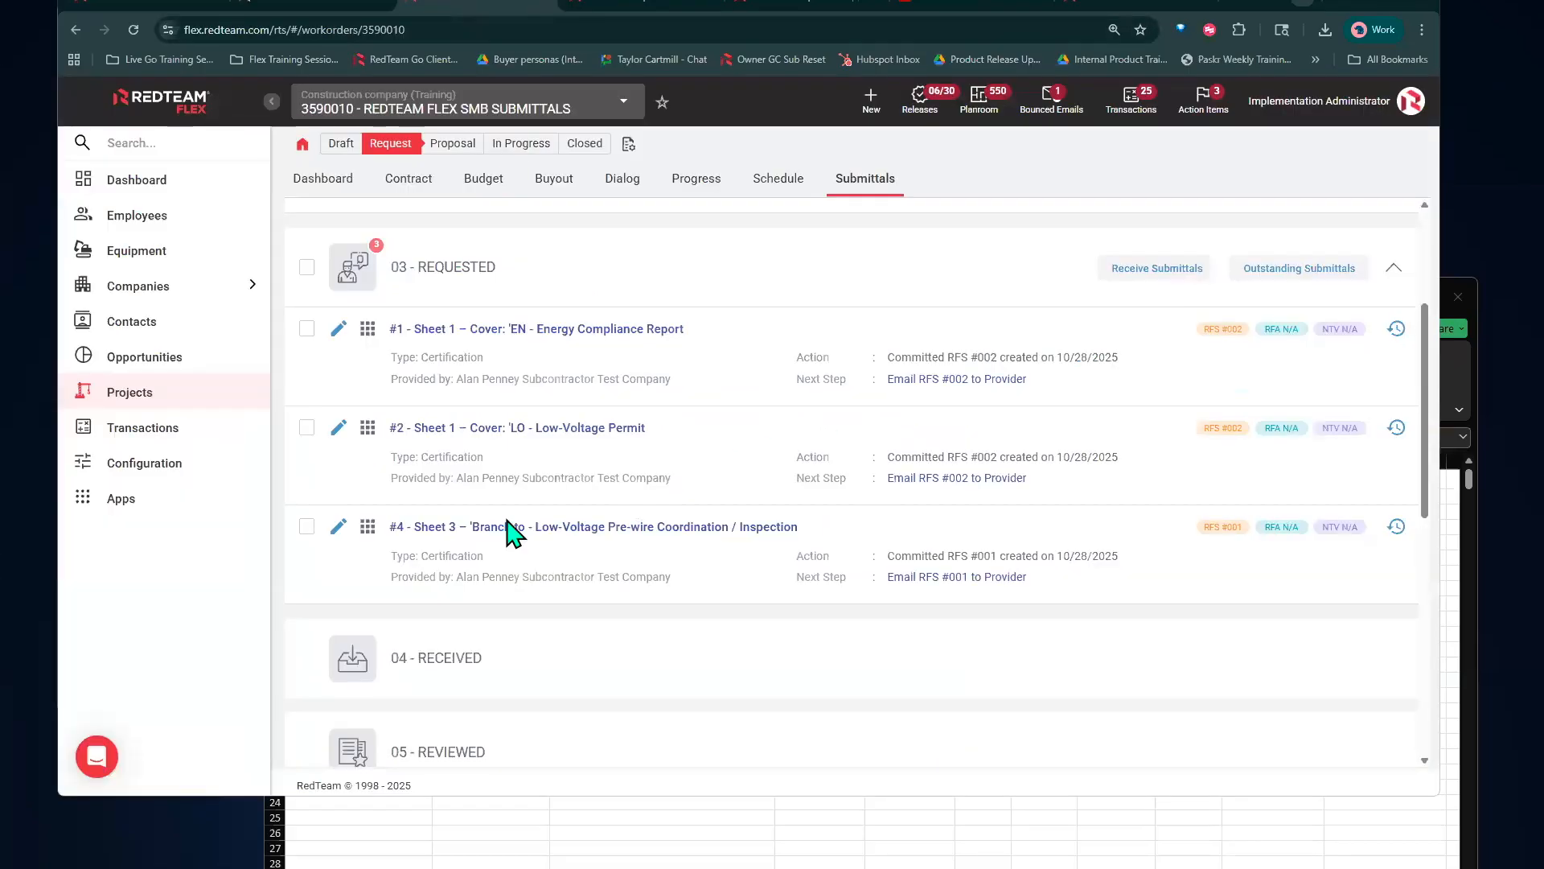
left_click(338, 330)
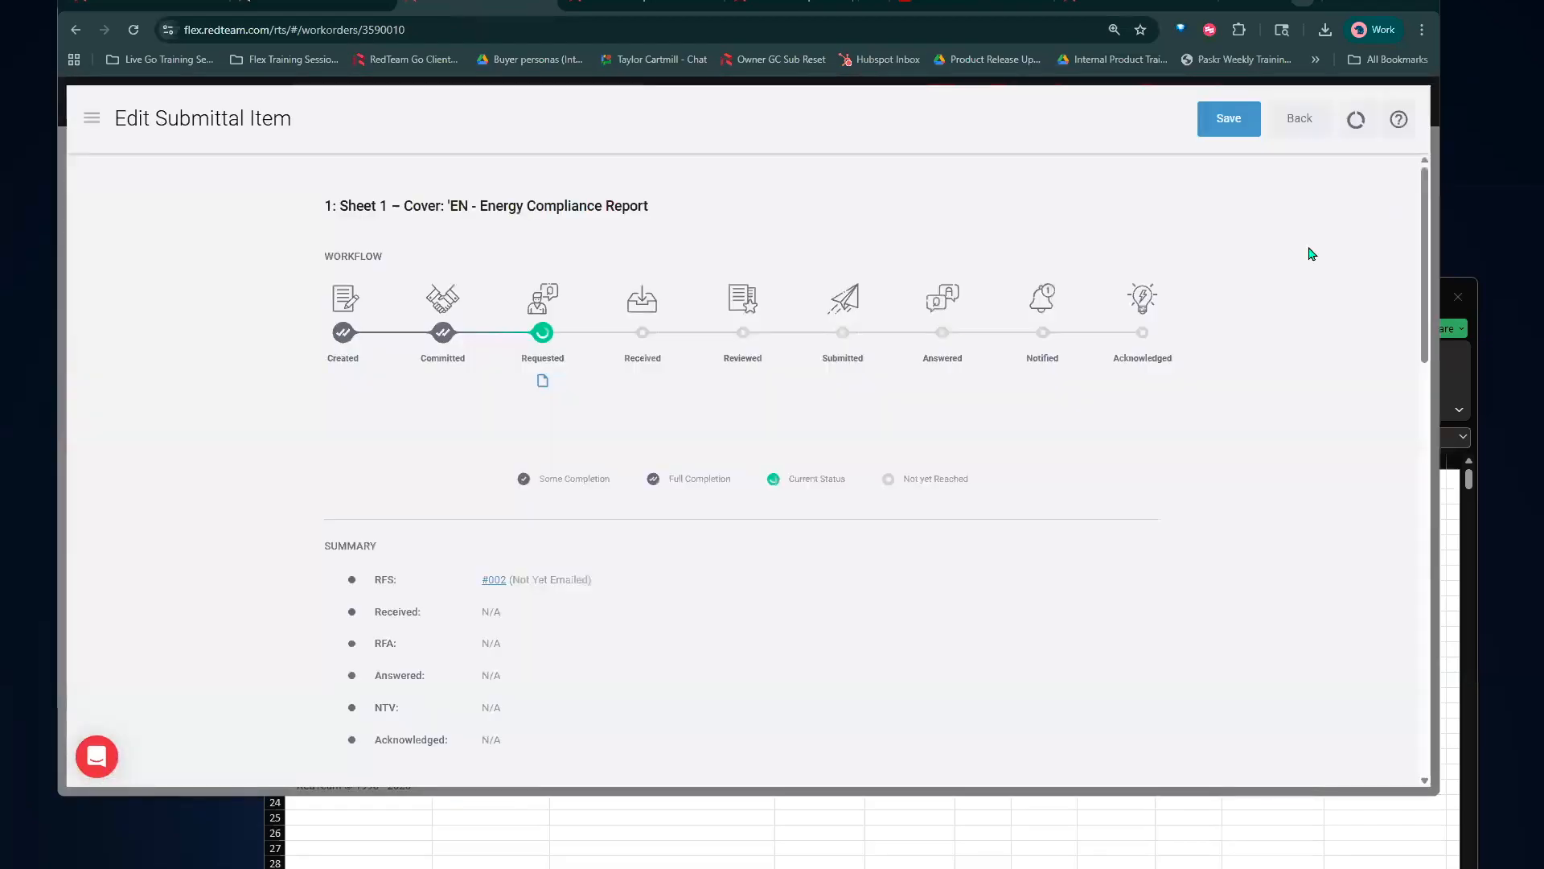
left_click(1299, 119)
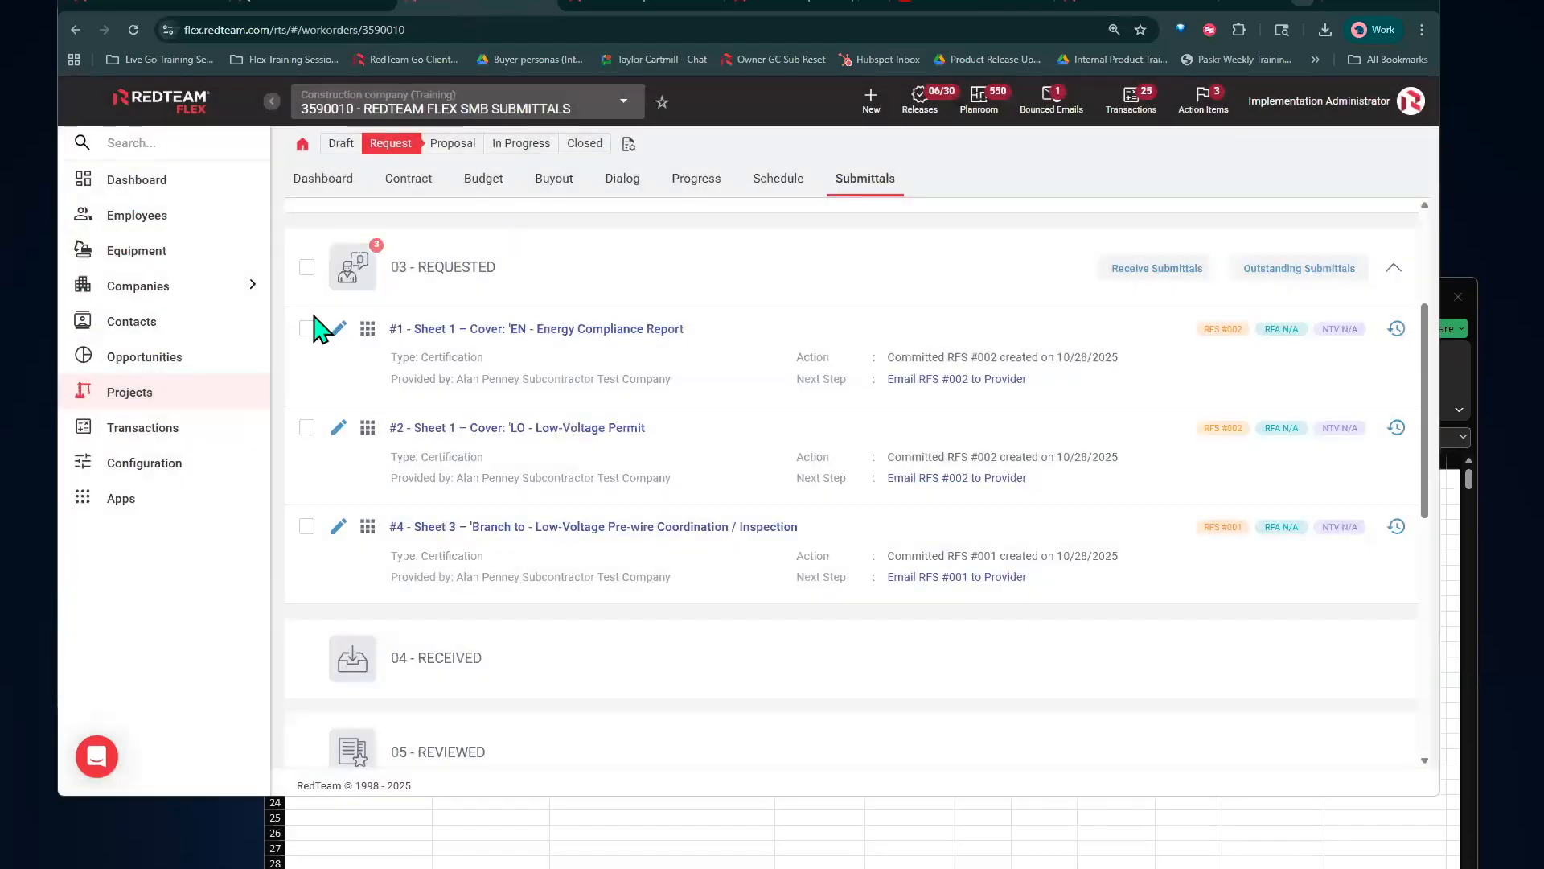
Email submittal #1's request for submittals to the provider with the default recipients and no added message
left_click(368, 330)
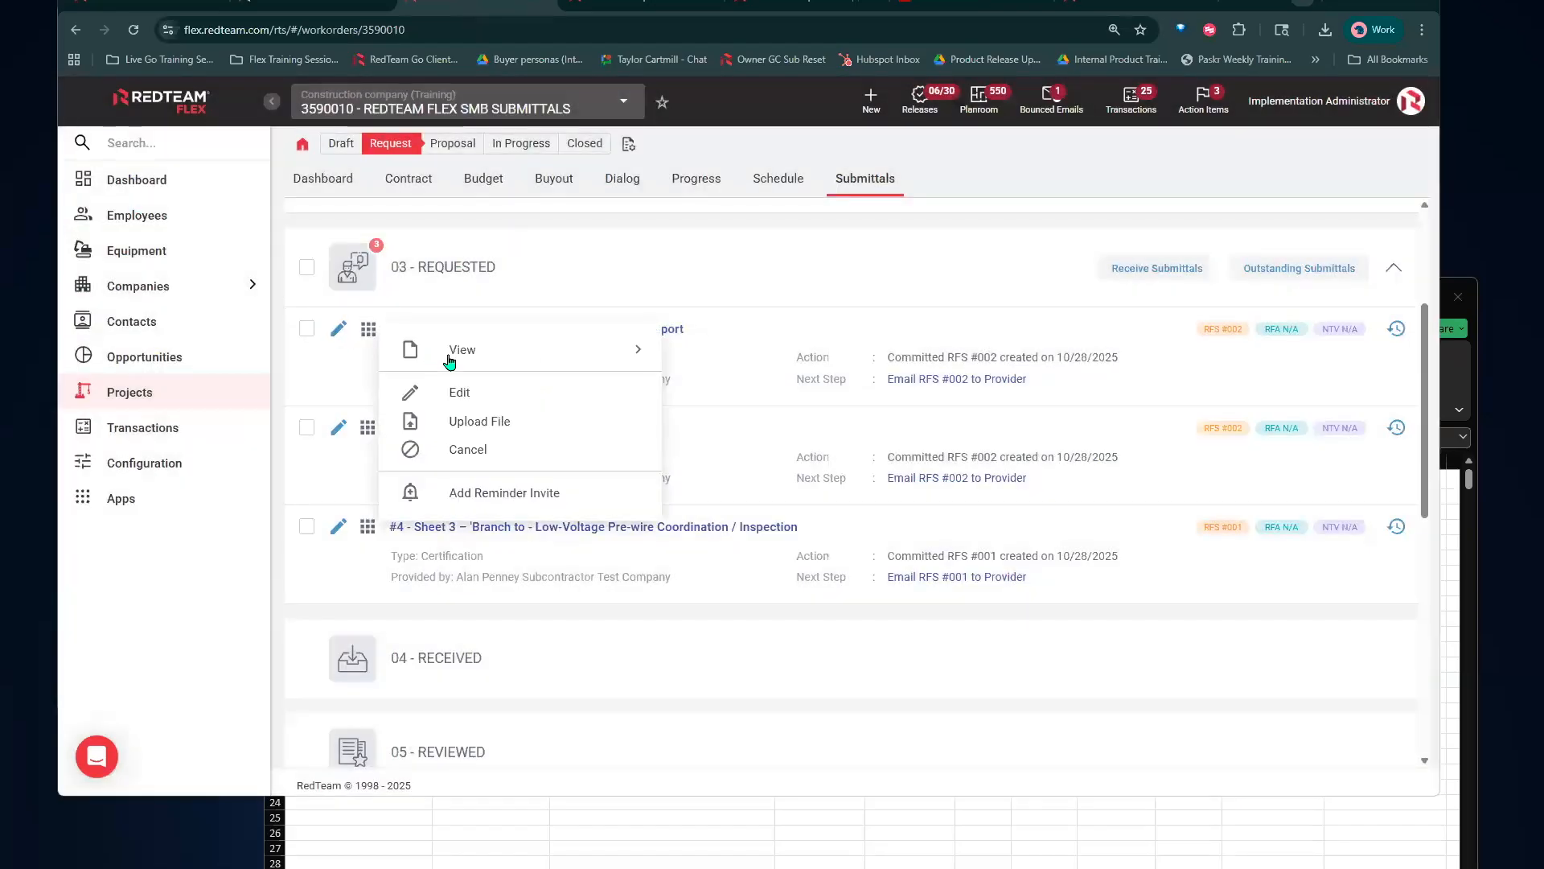
mouse_move(450, 361)
left_click(688, 359)
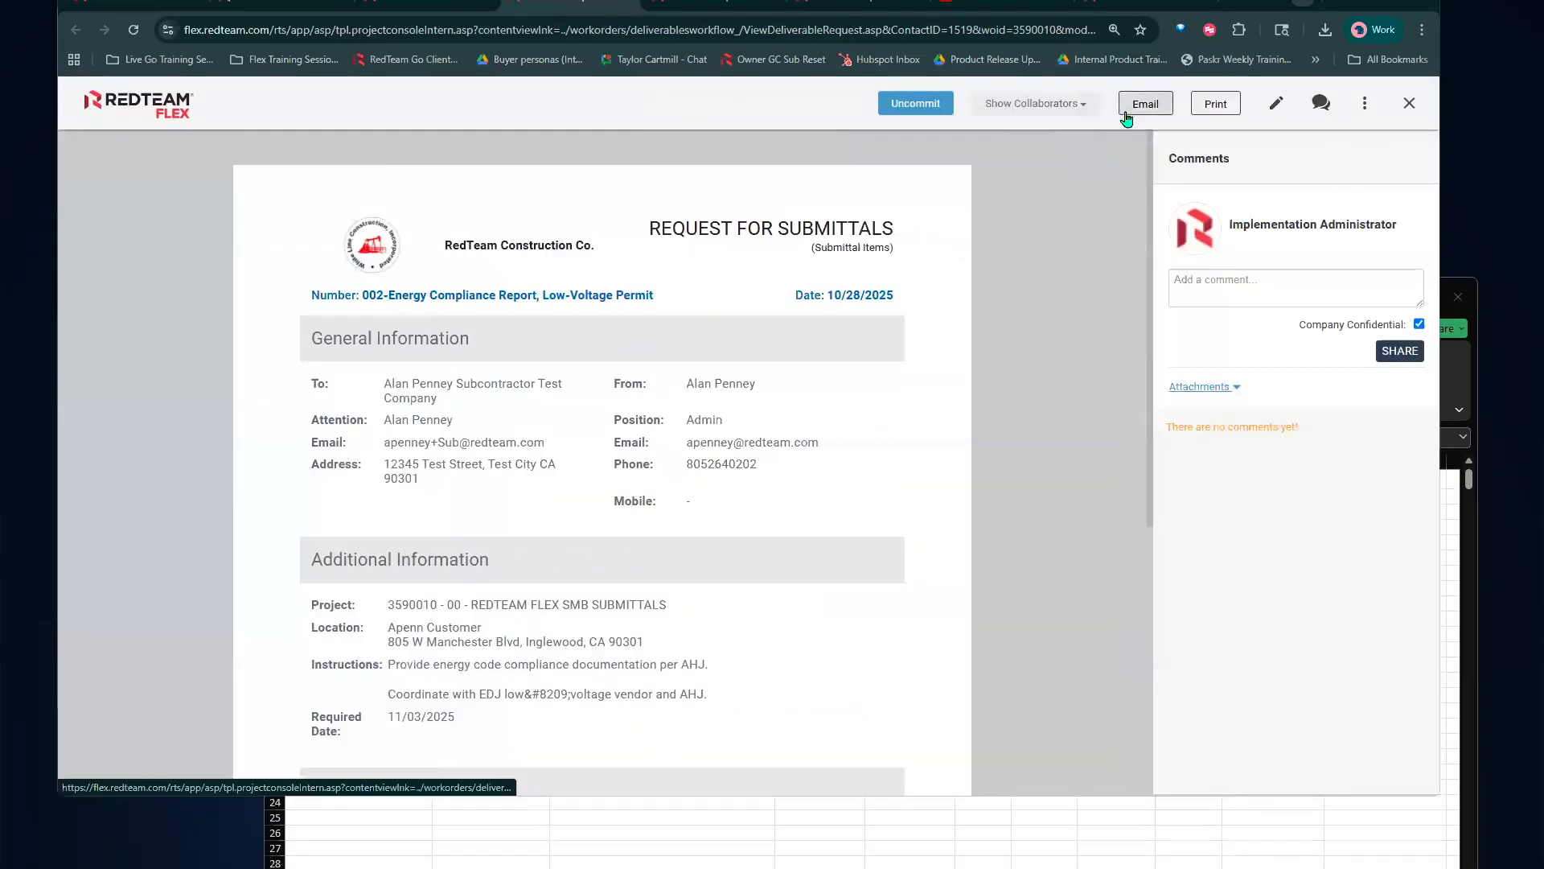
left_click(1127, 115)
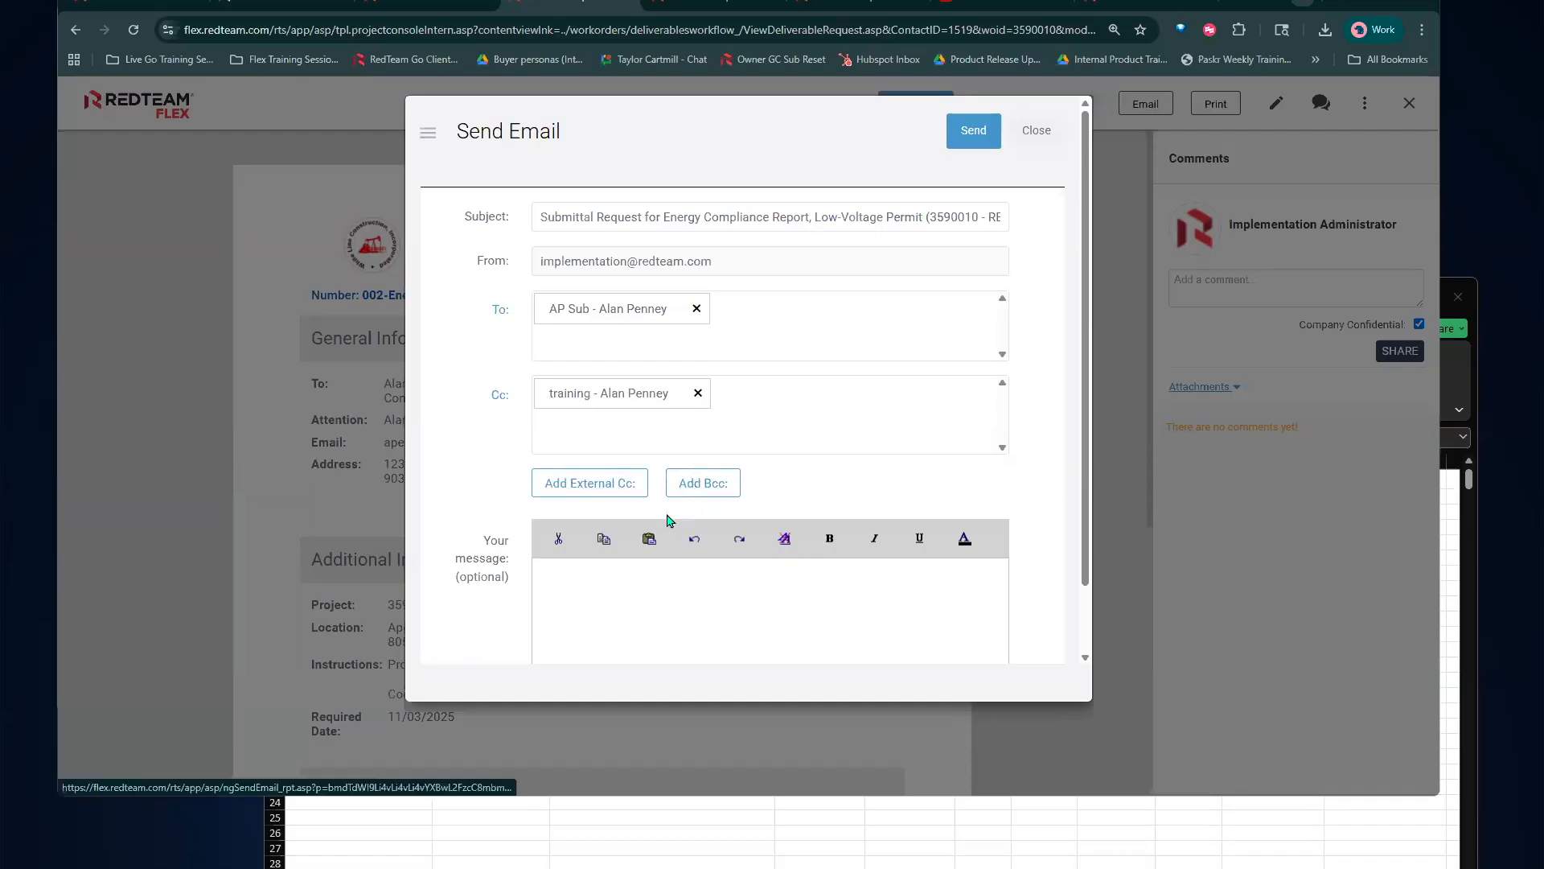
scroll(635, 515, "down", 1)
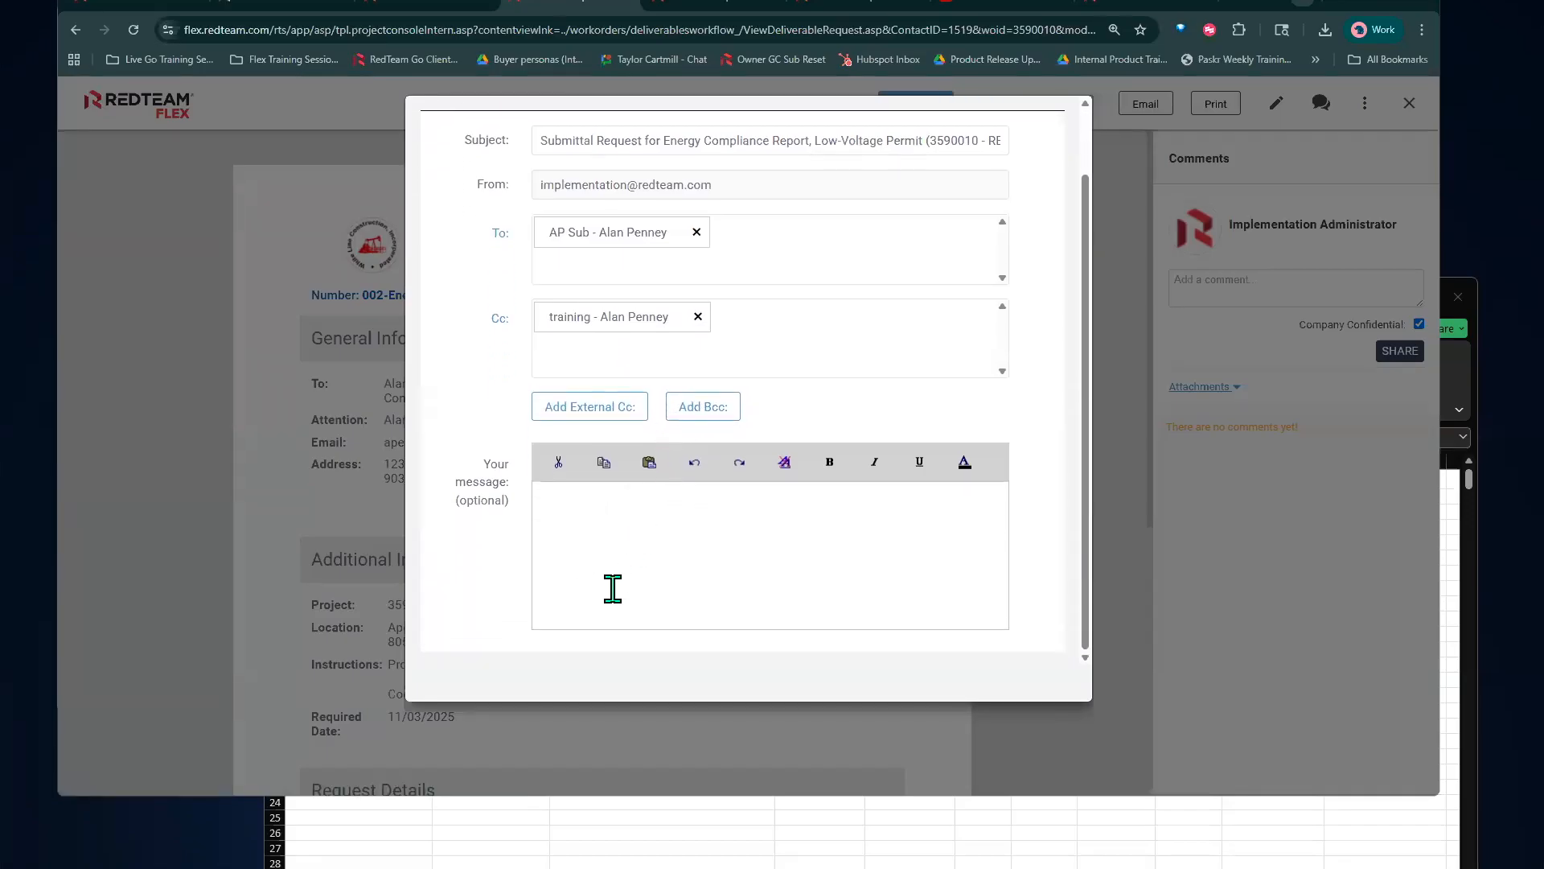
scroll(616, 580, "up", 1)
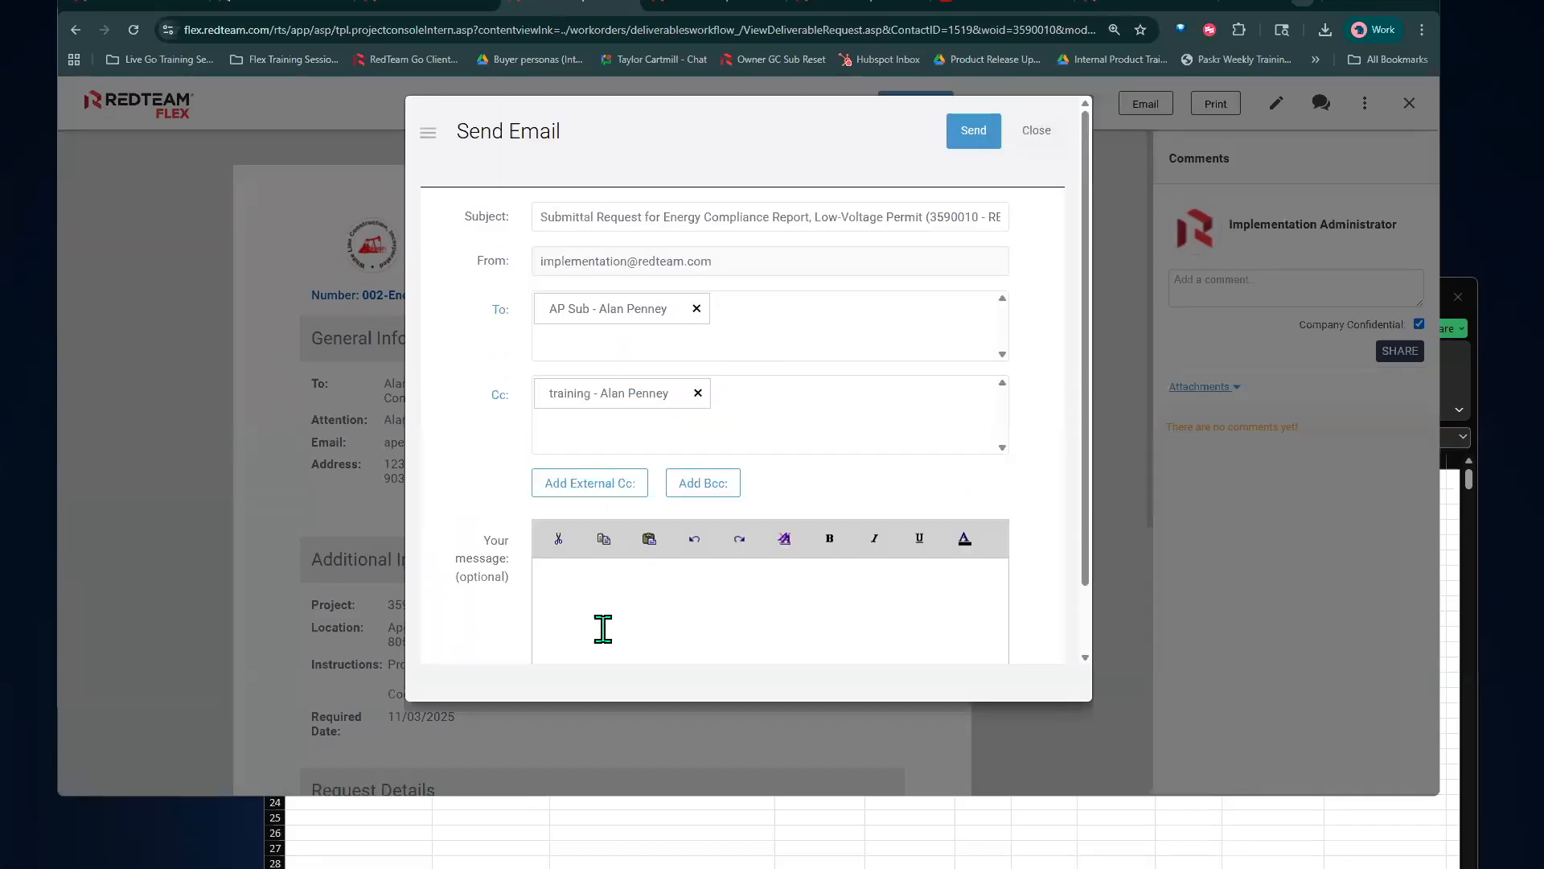
left_click(975, 131)
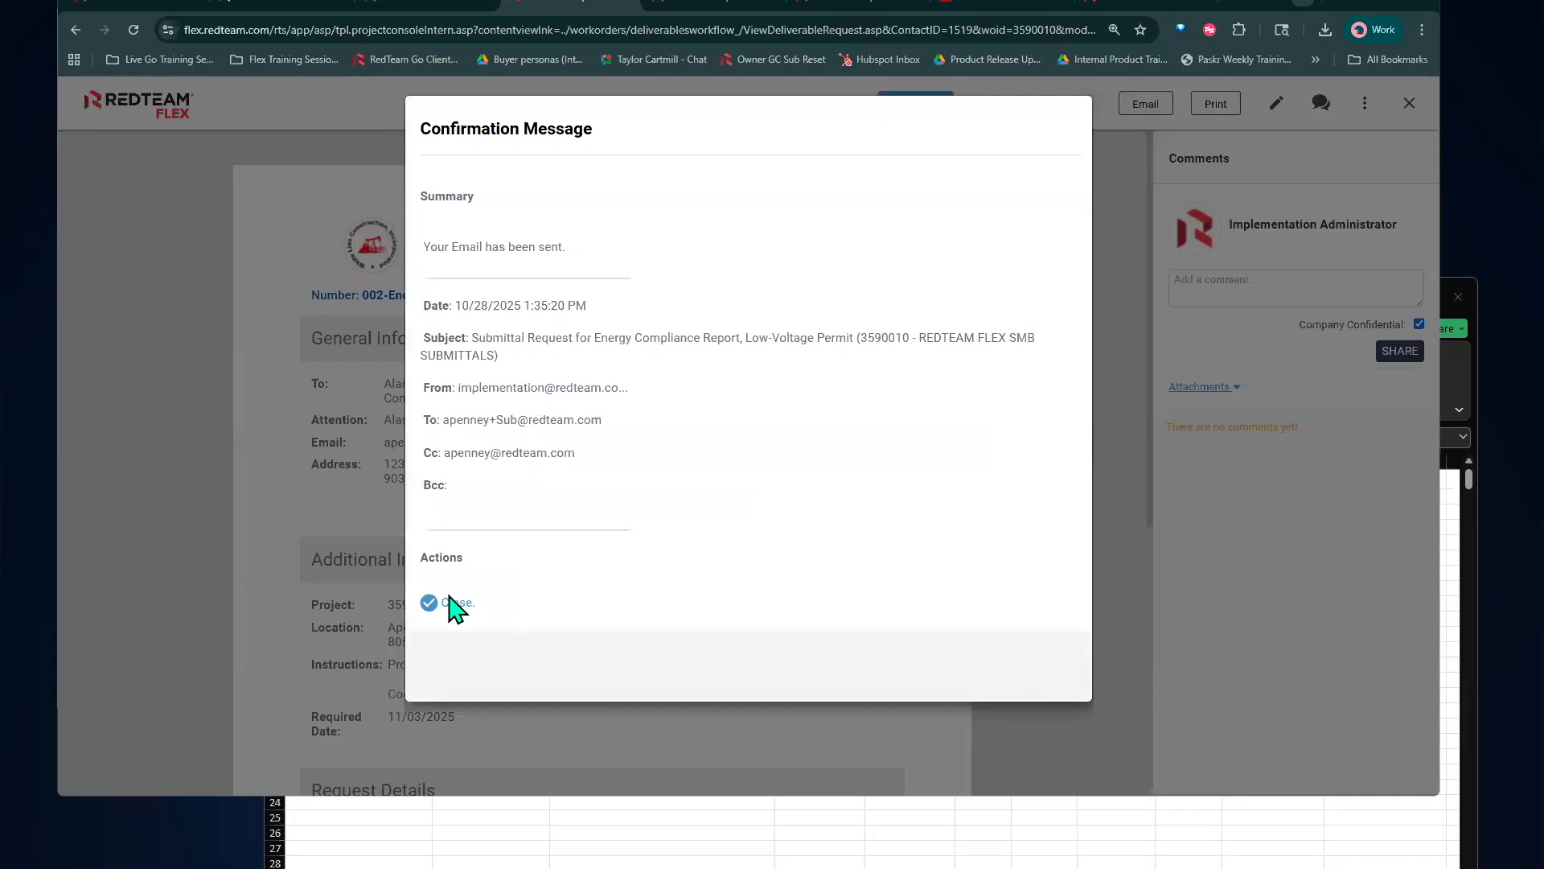
left_click(452, 602)
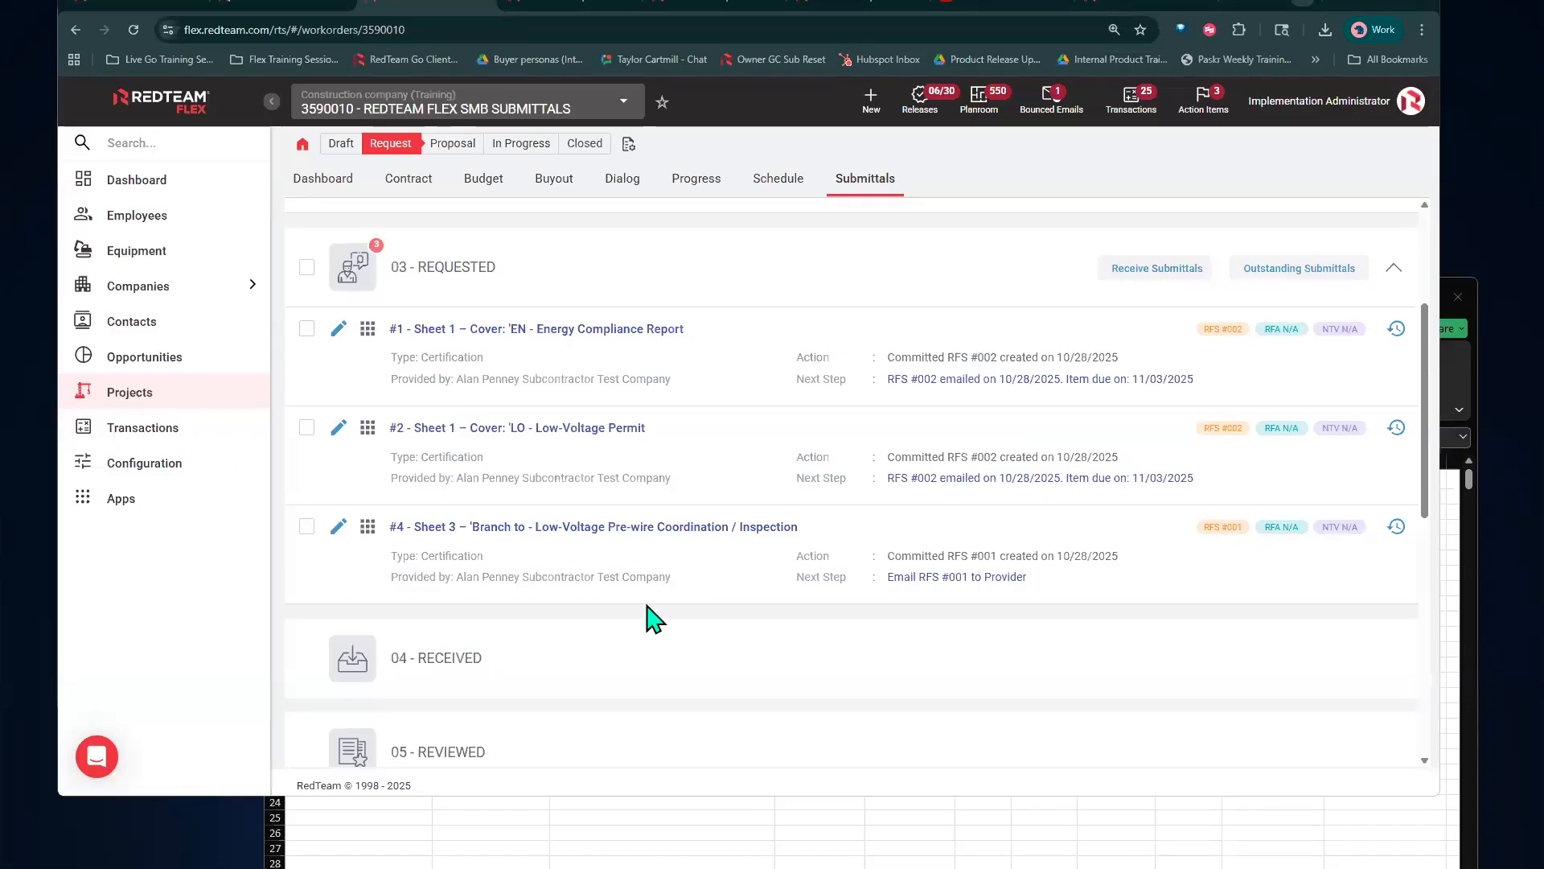
Start receiving submittal #4, Low-Voltage Pre-wire Coordination / Inspection, with the Received On date 10/28/2025
left_click(367, 527)
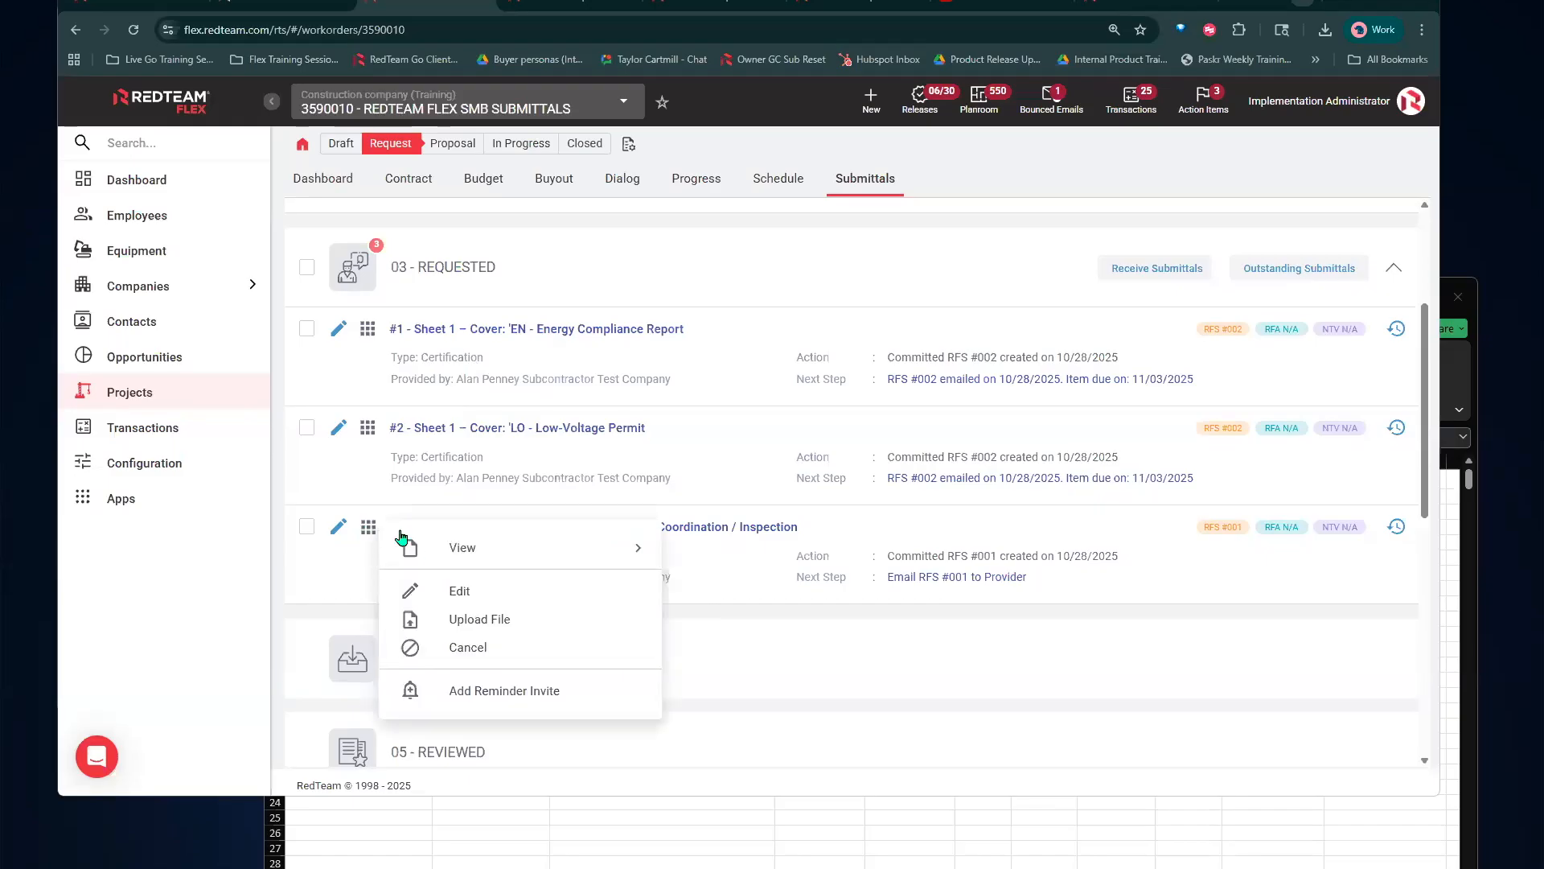
mouse_move(482, 562)
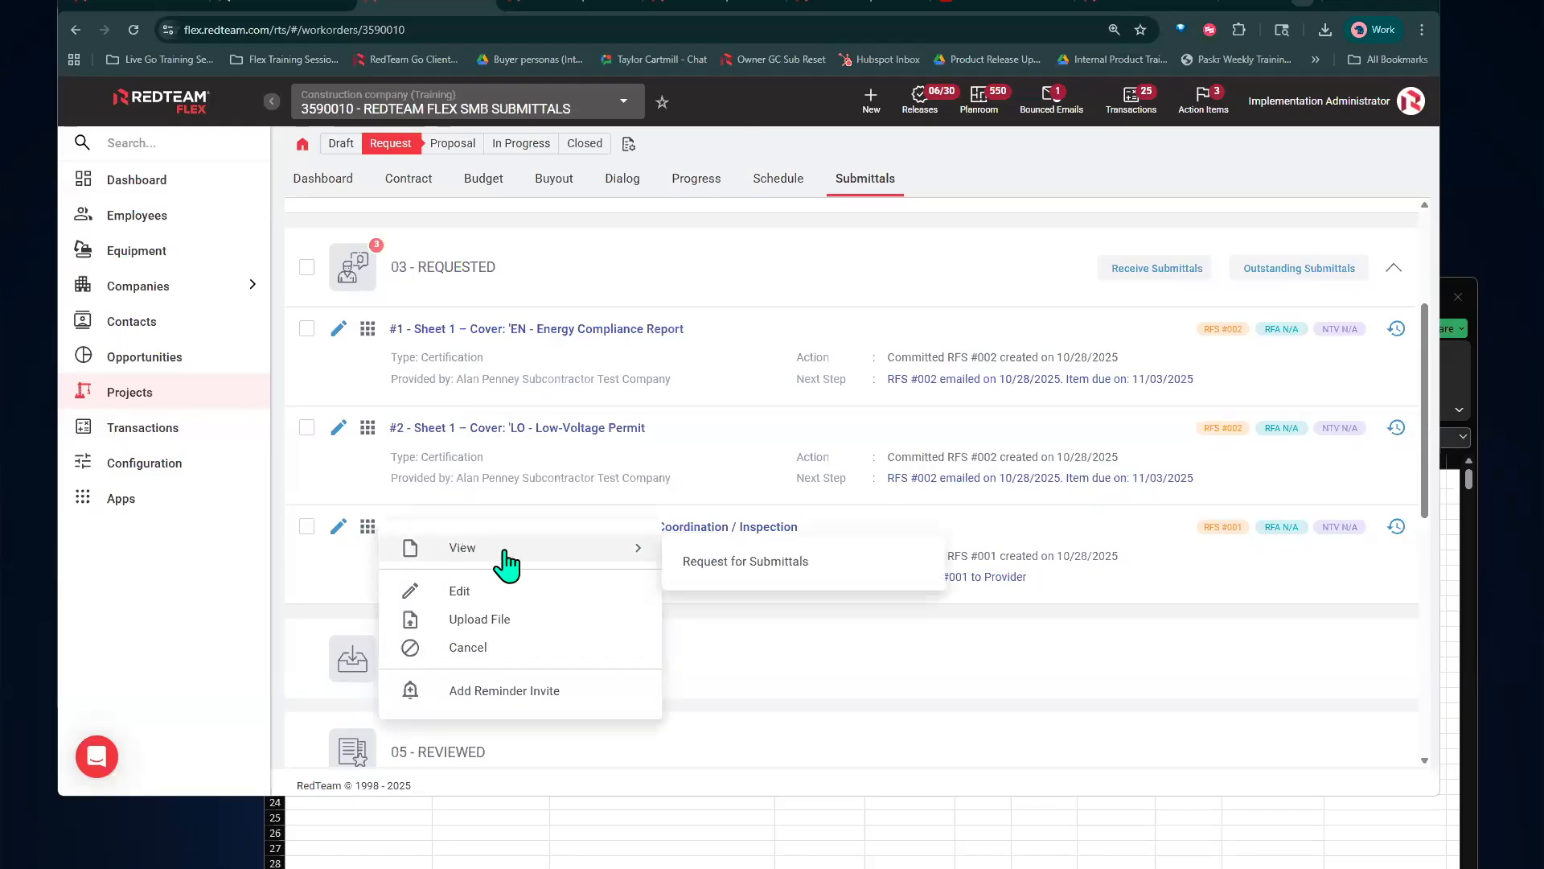
left_click(508, 622)
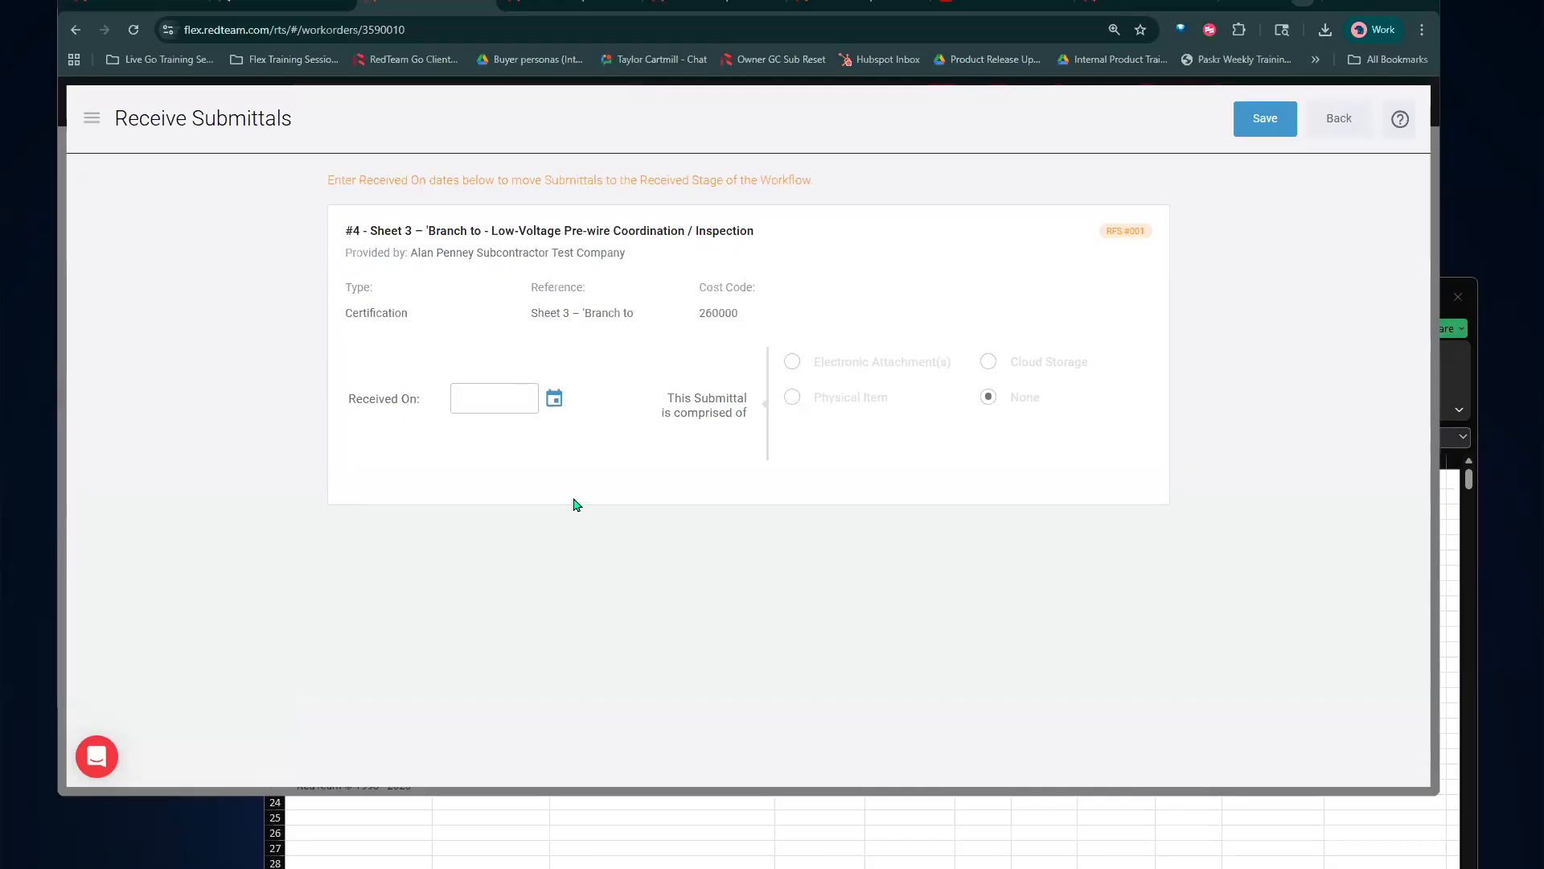
left_click(554, 399)
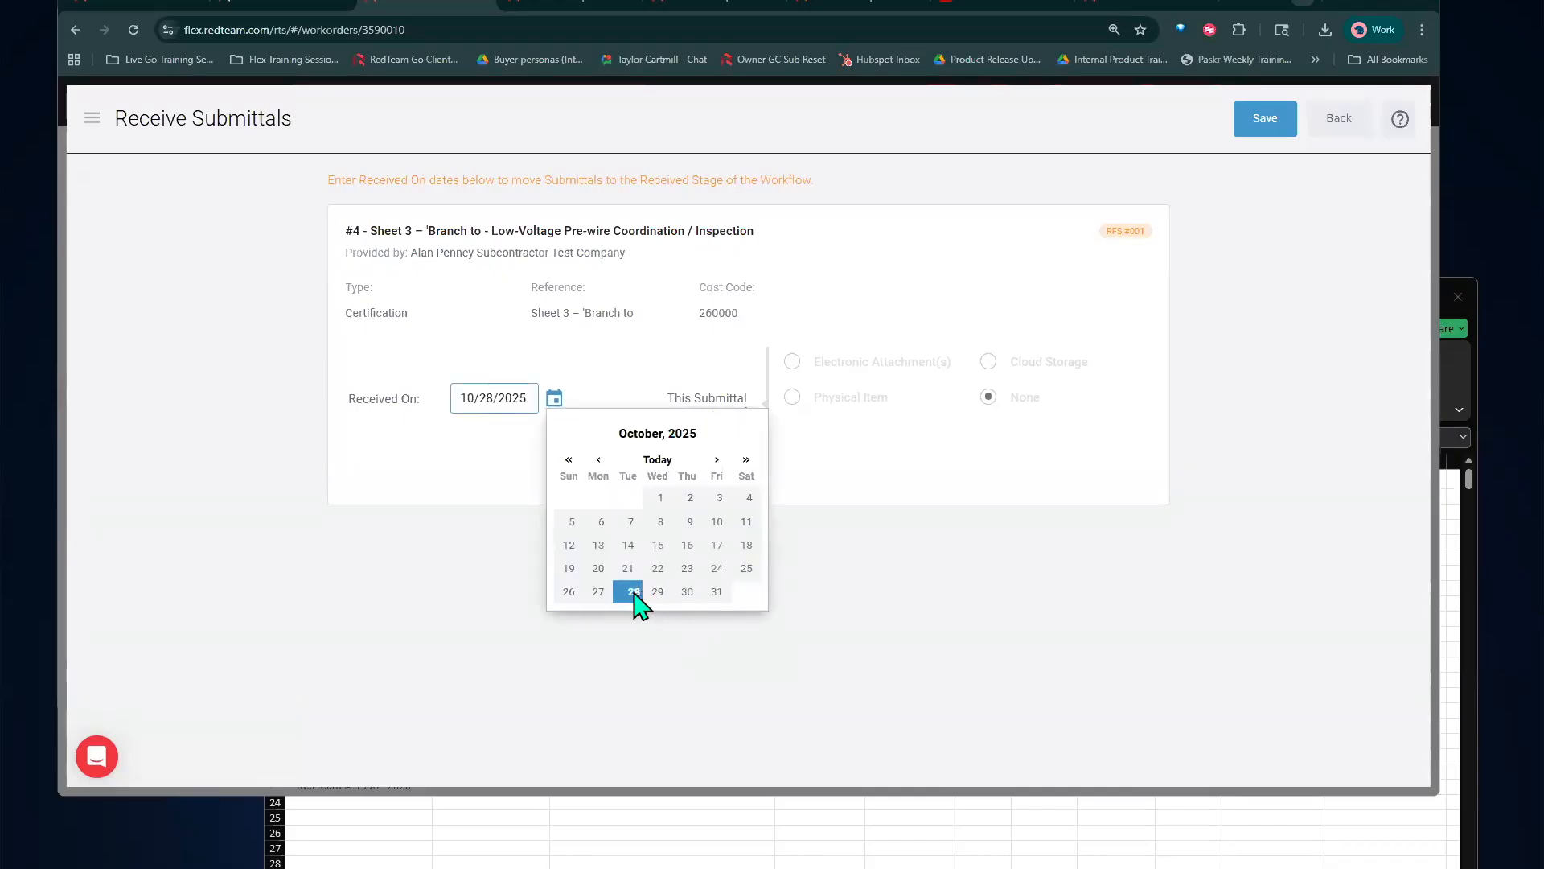
left_click(634, 597)
Record received submittal #4 as a Physical Item with tracking number 23587, and save it
left_click(792, 362)
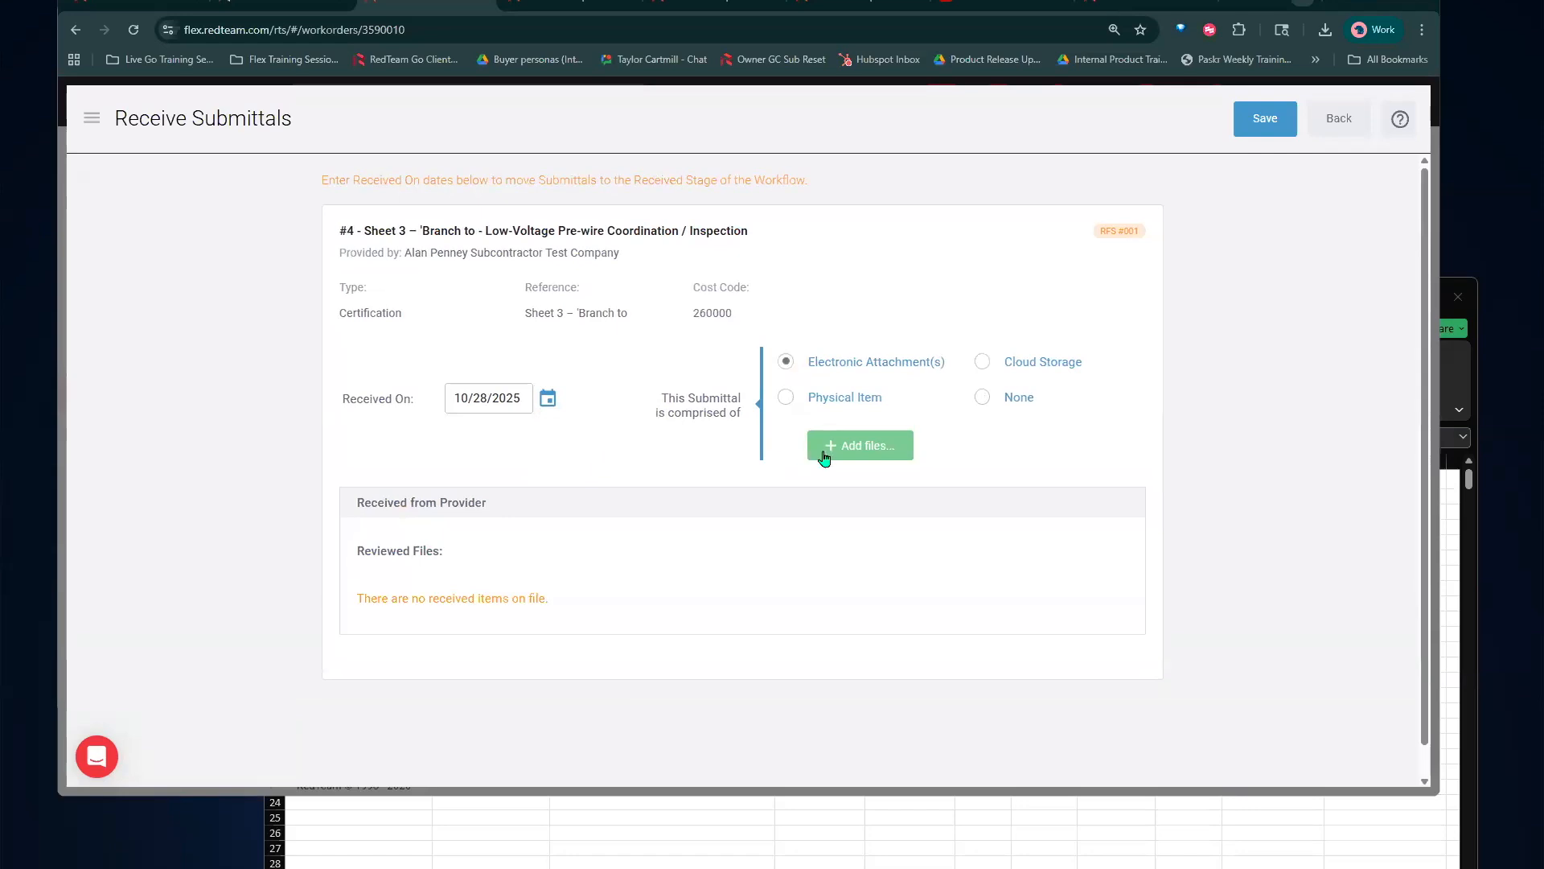
left_click(786, 398)
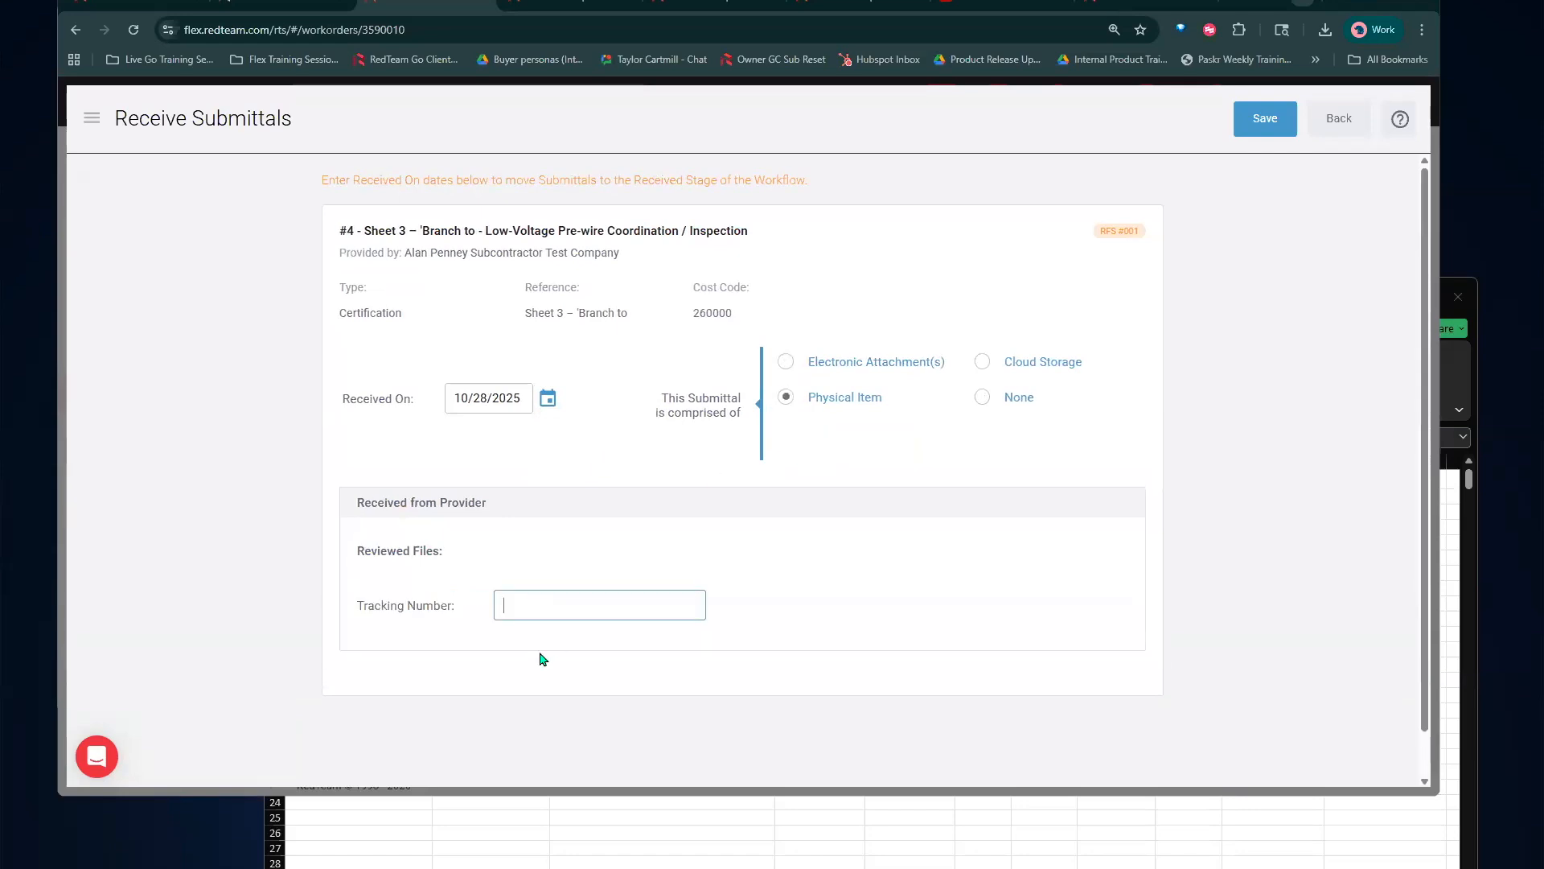
left_click(552, 607)
type("23587")
left_click(1264, 119)
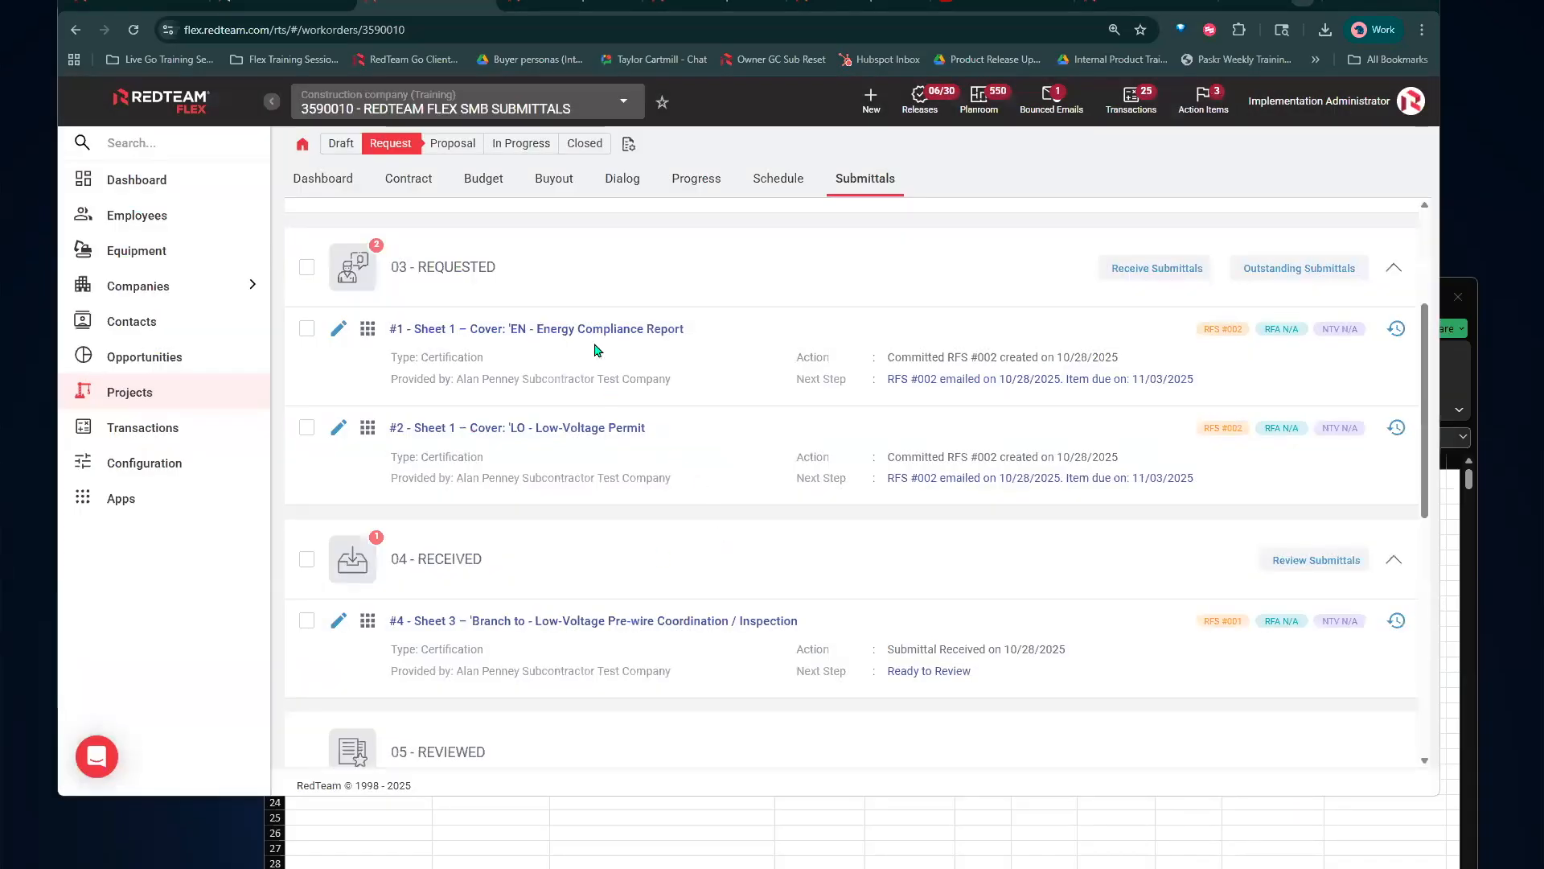
View the request for submittals document of received submittal #4, and return to the submittals workflow
scroll(707, 562, "down", 4)
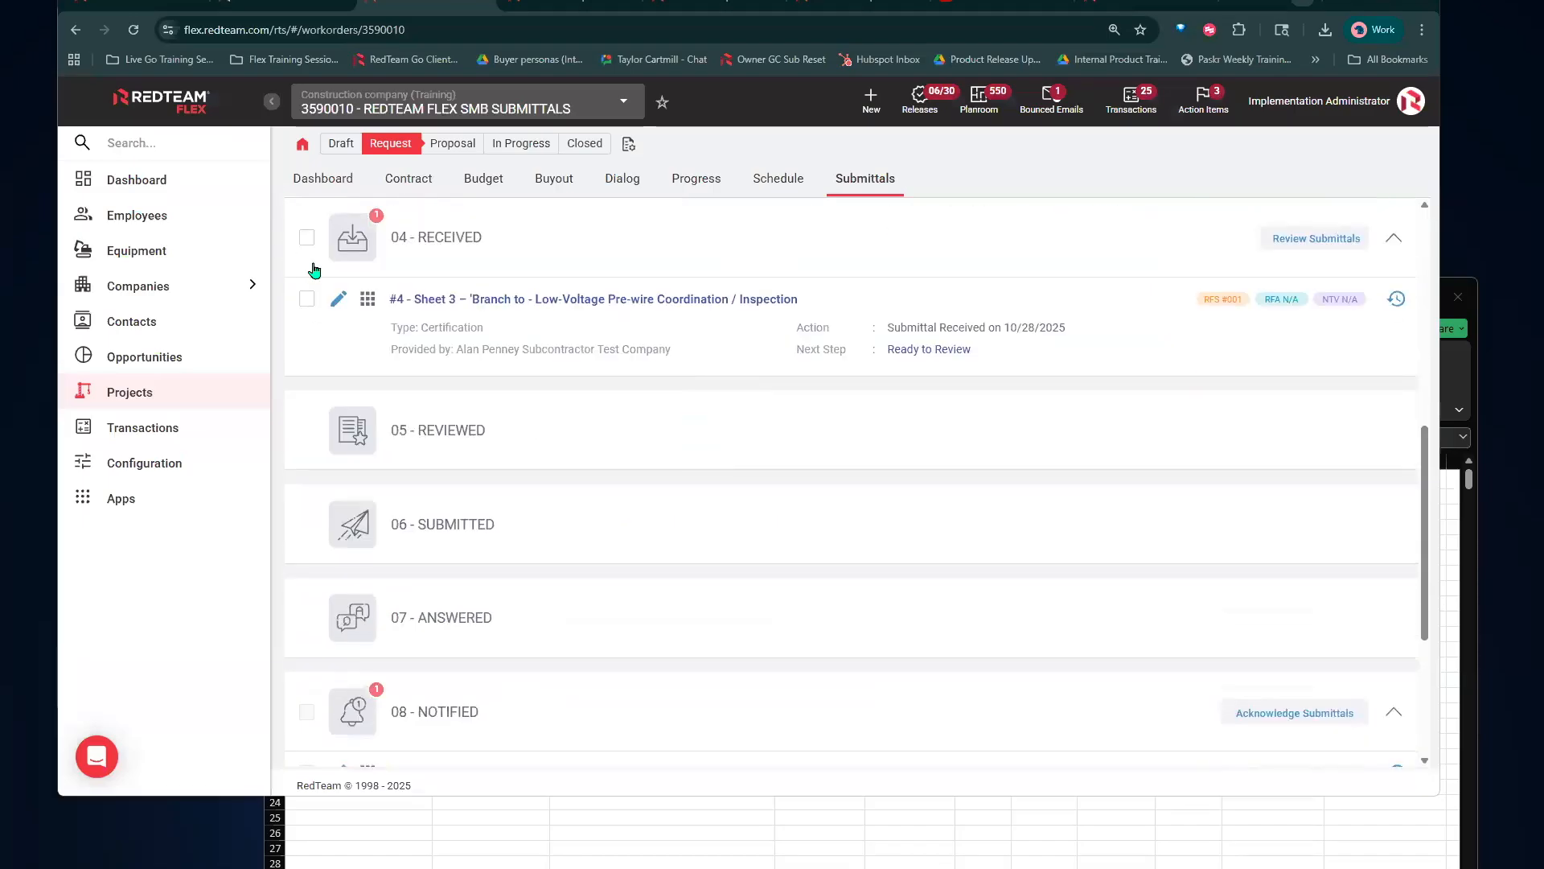
left_click(368, 302)
mouse_move(507, 322)
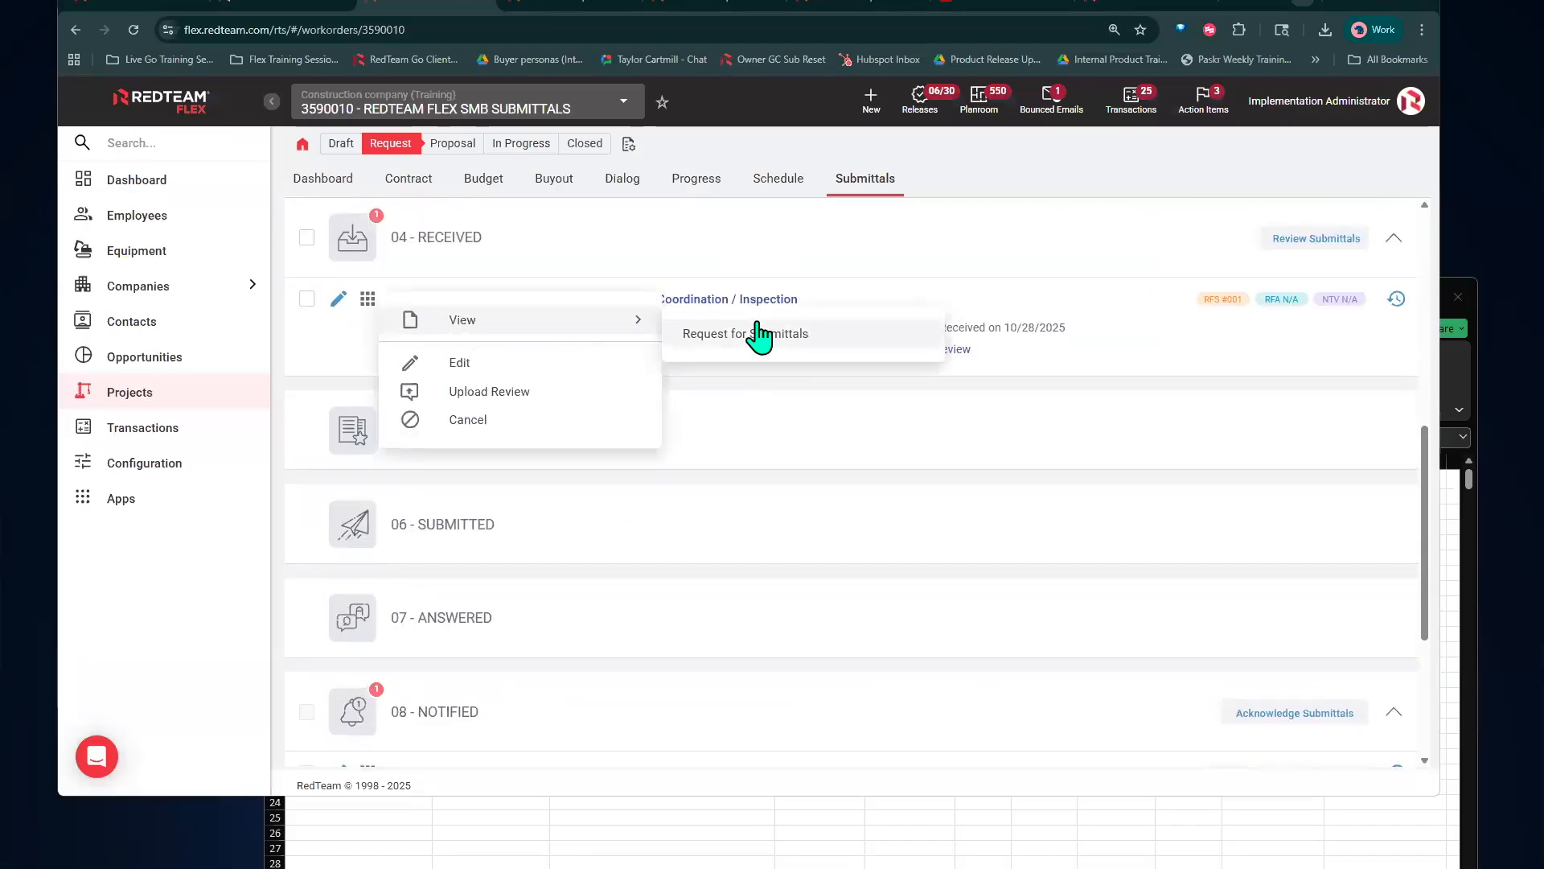
left_click(942, 333)
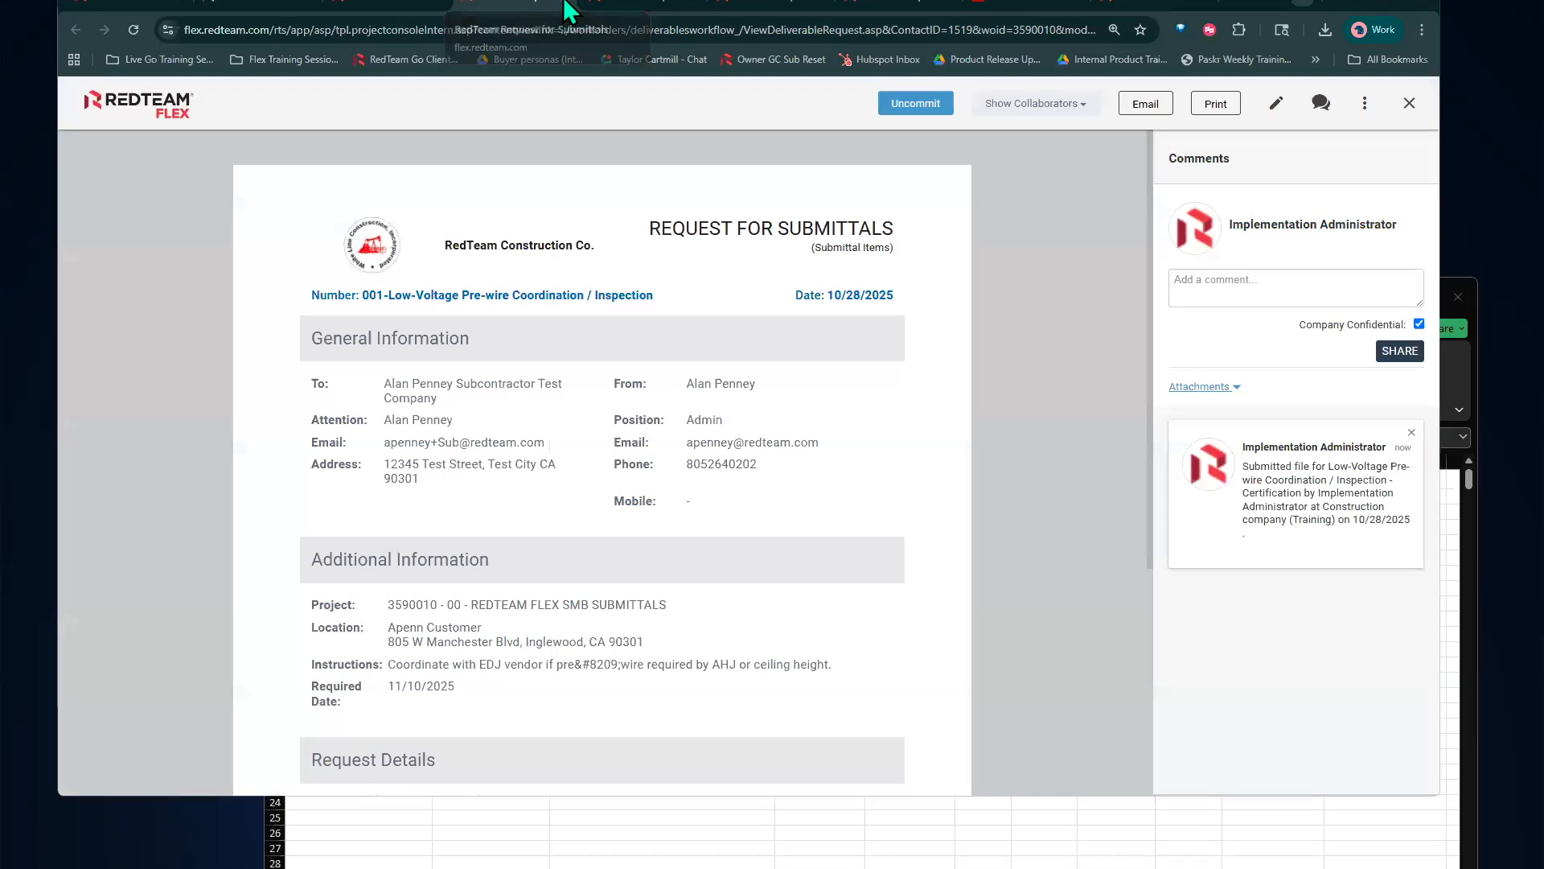
left_click(569, 10)
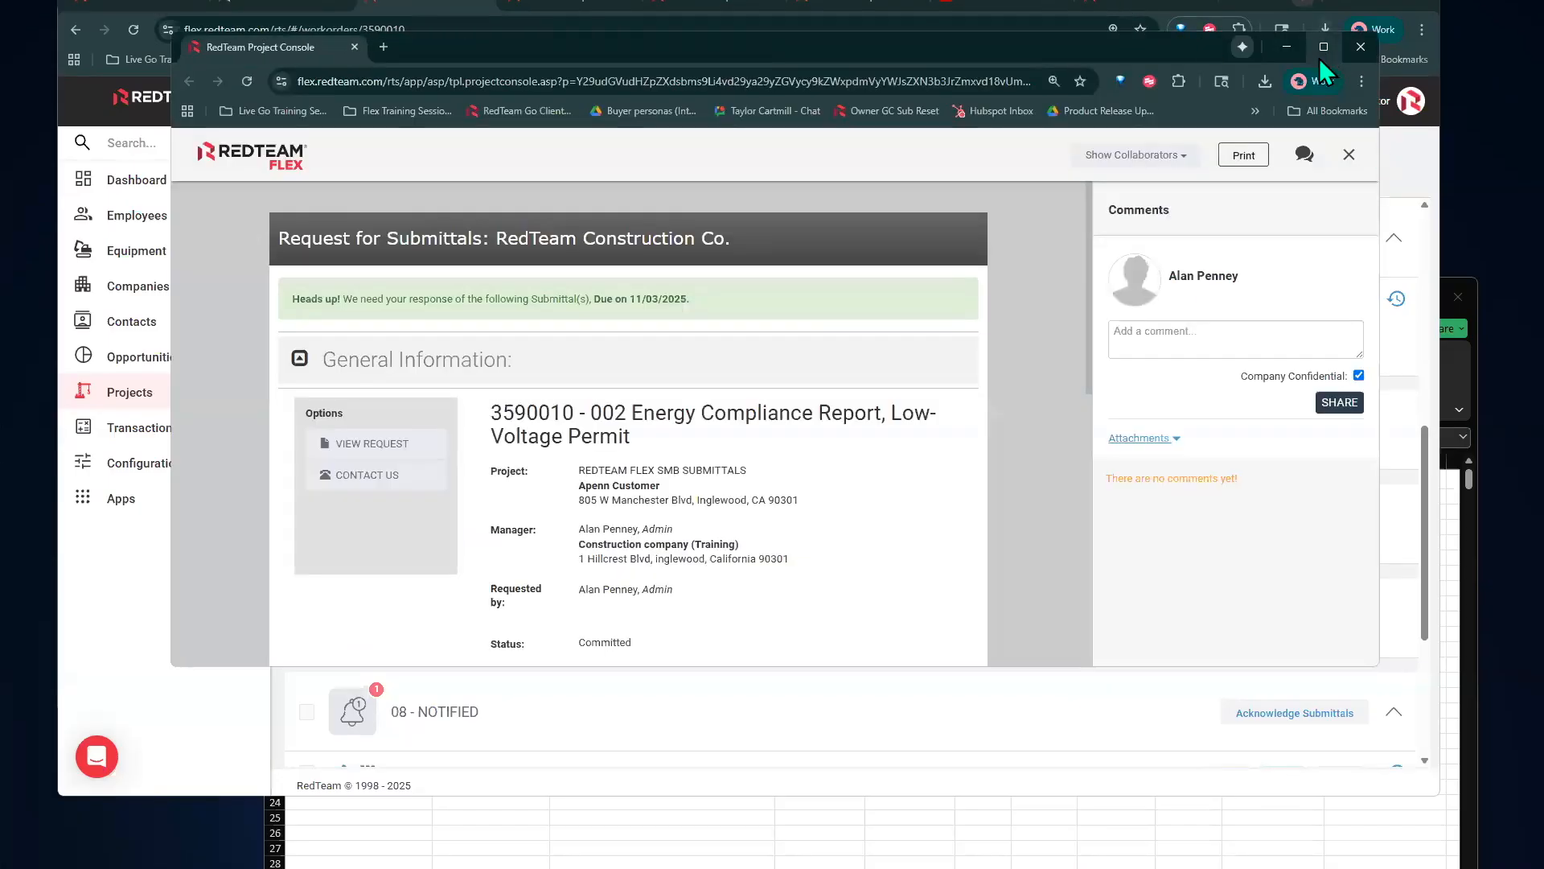
Start submitting the Energy Compliance Report from request for submittals 002, Energy Compliance Report, Low-Voltage Permit
left_click(1319, 56)
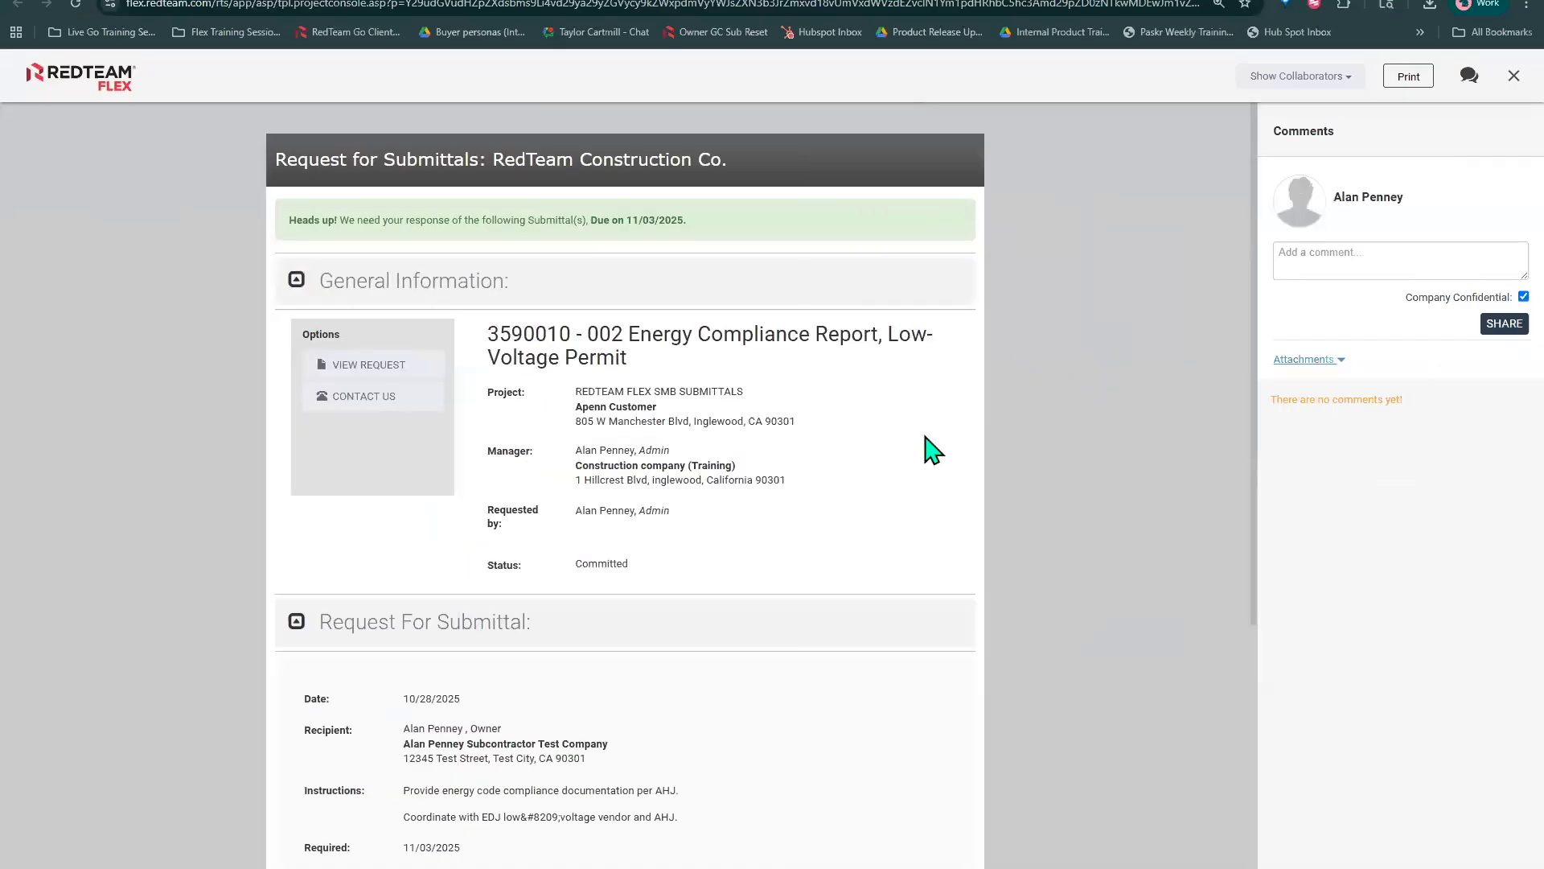
scroll(929, 446, "down", 1)
scroll(925, 448, "down", 4)
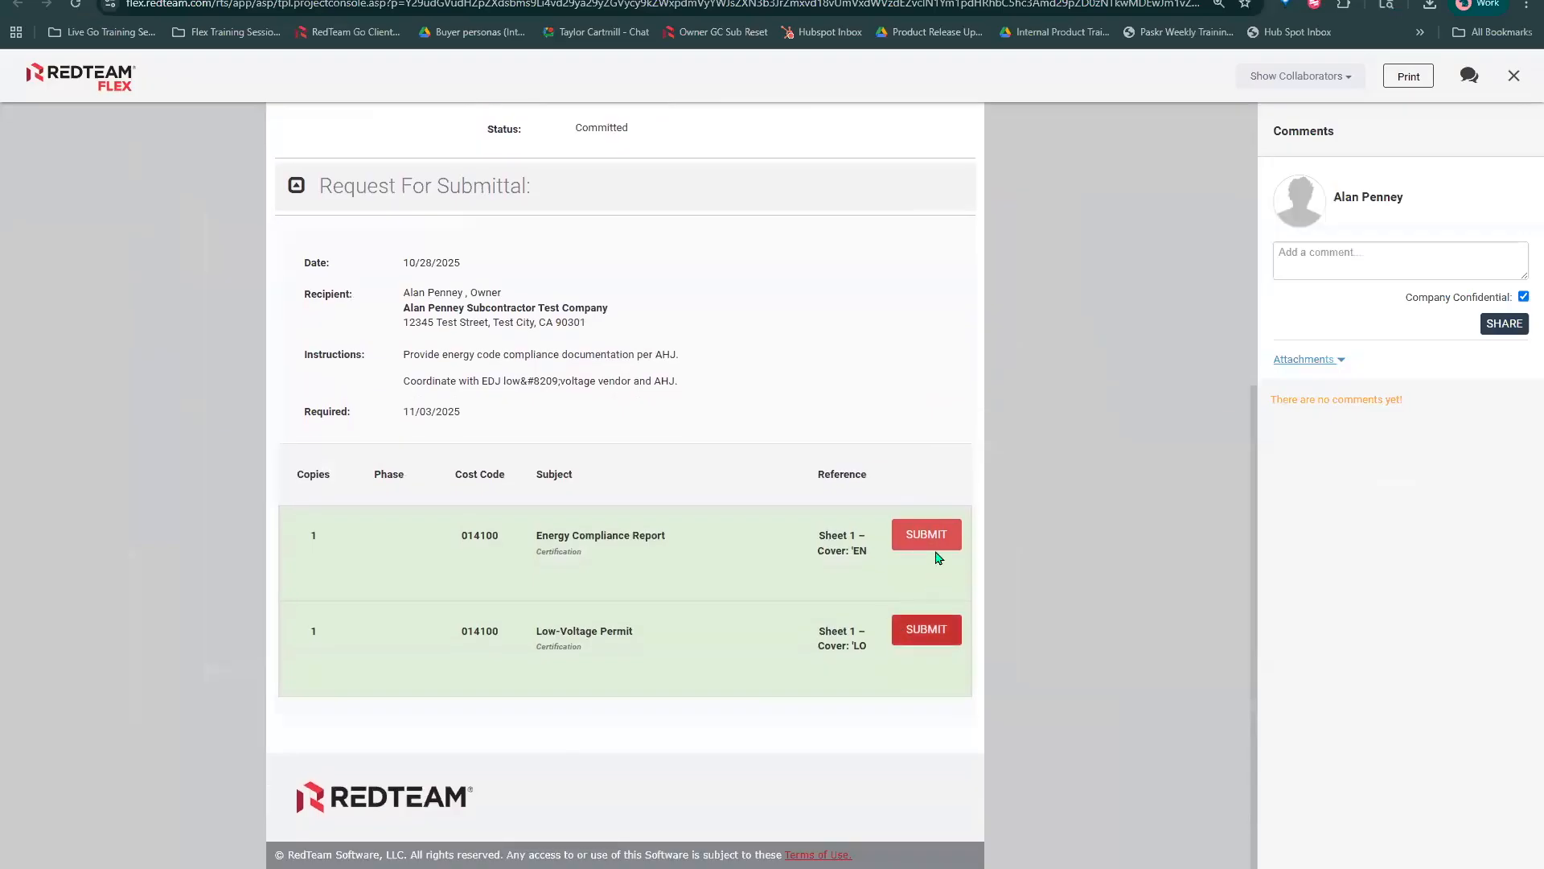
left_click(938, 534)
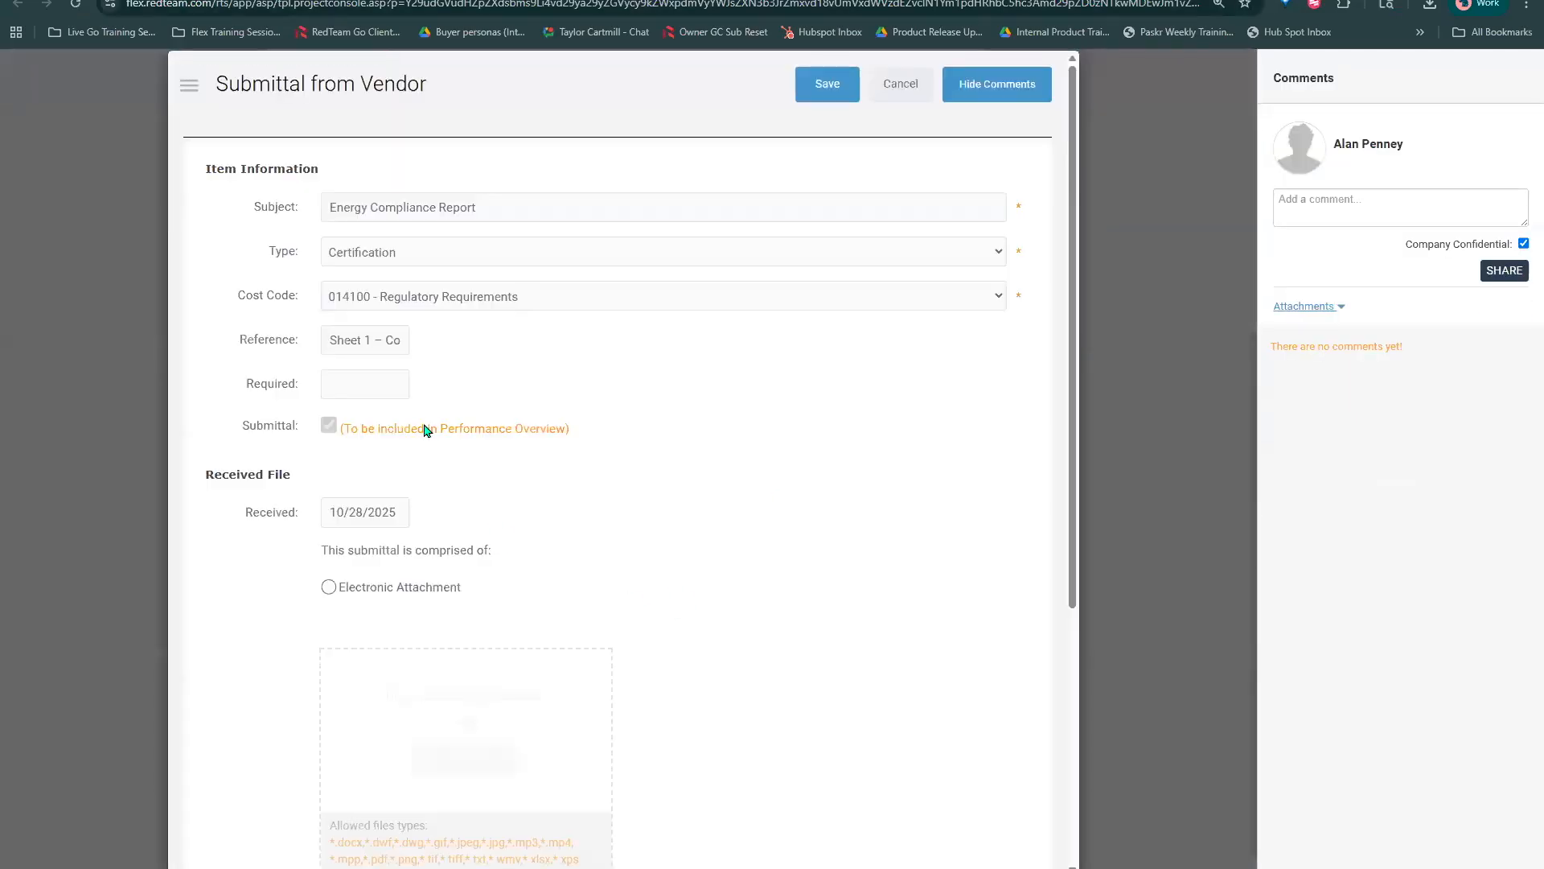
Upload Breeden Sample Proposal V0 and Breeden Sample Proposal V1 as electronic attachments to the Energy Compliance Report submittal, and save it
scroll(456, 477, "down", 2)
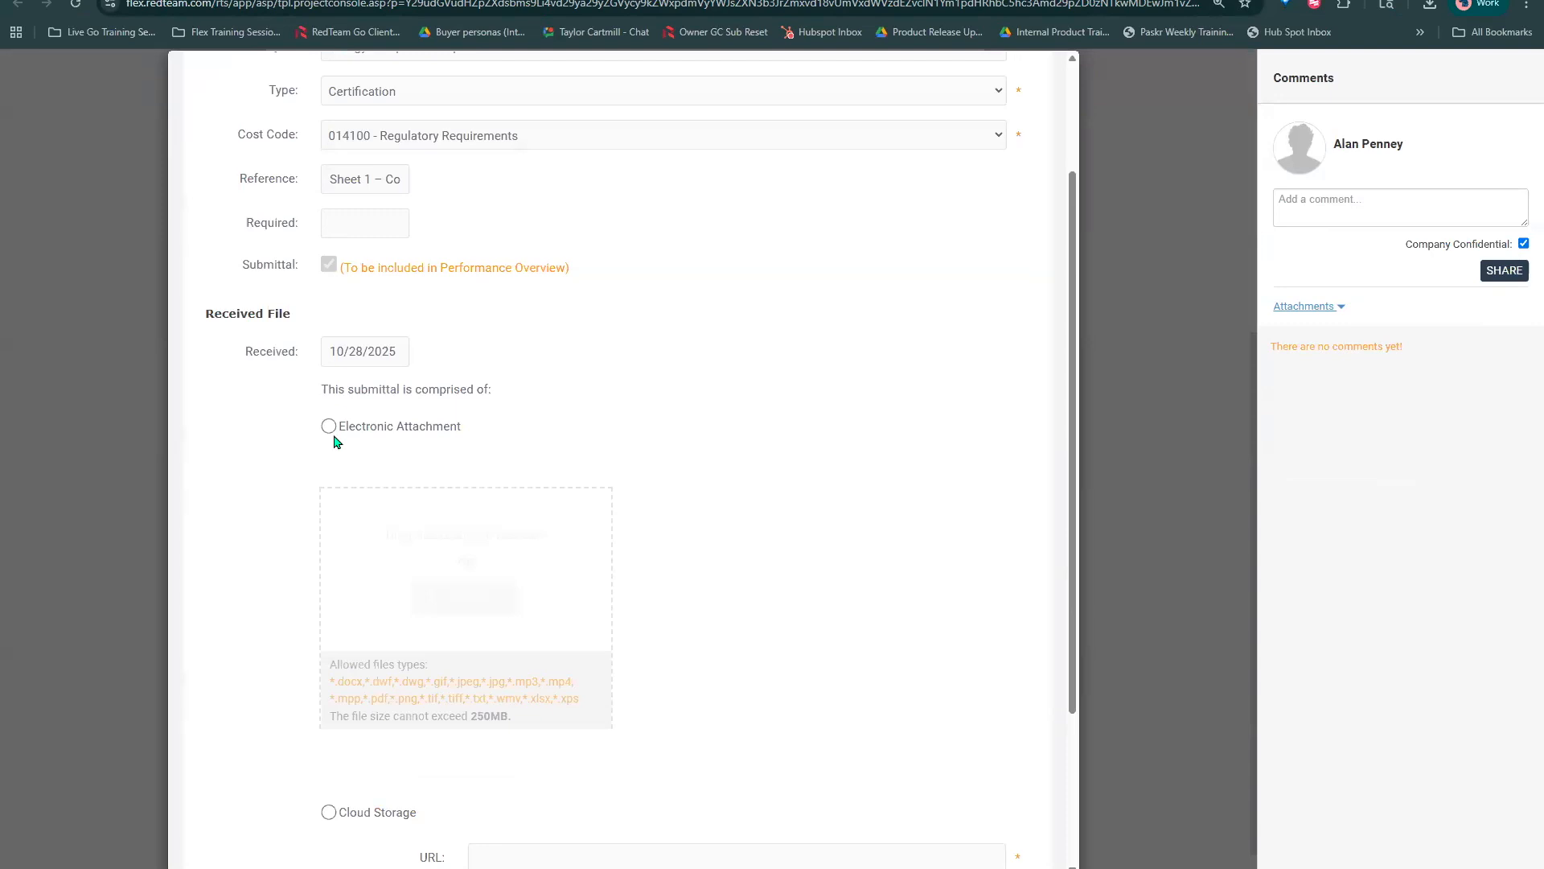
left_click(329, 426)
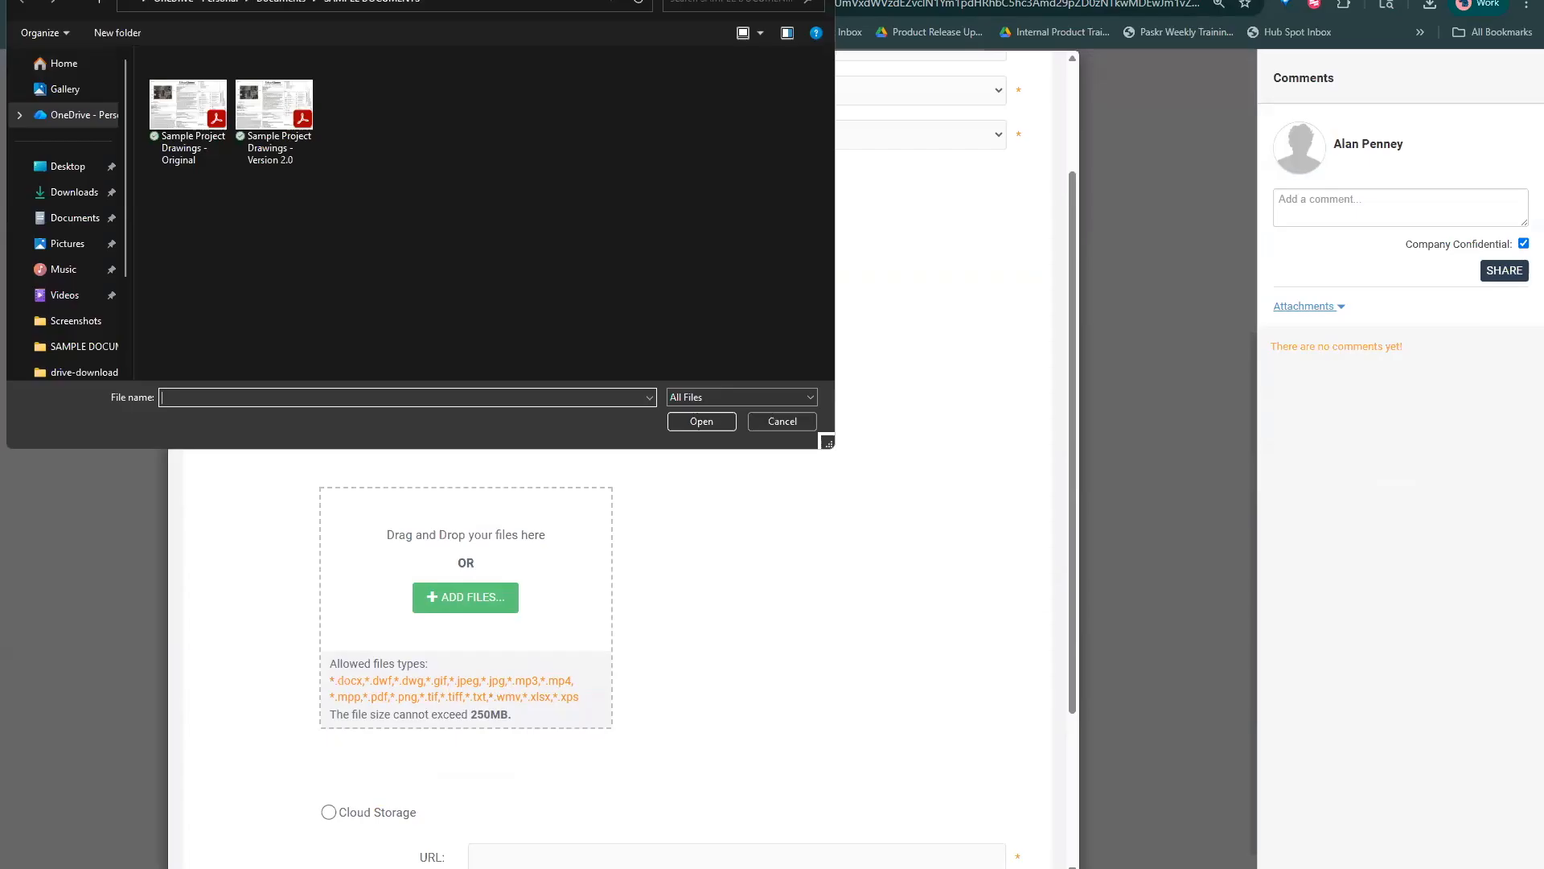
key("Escape")
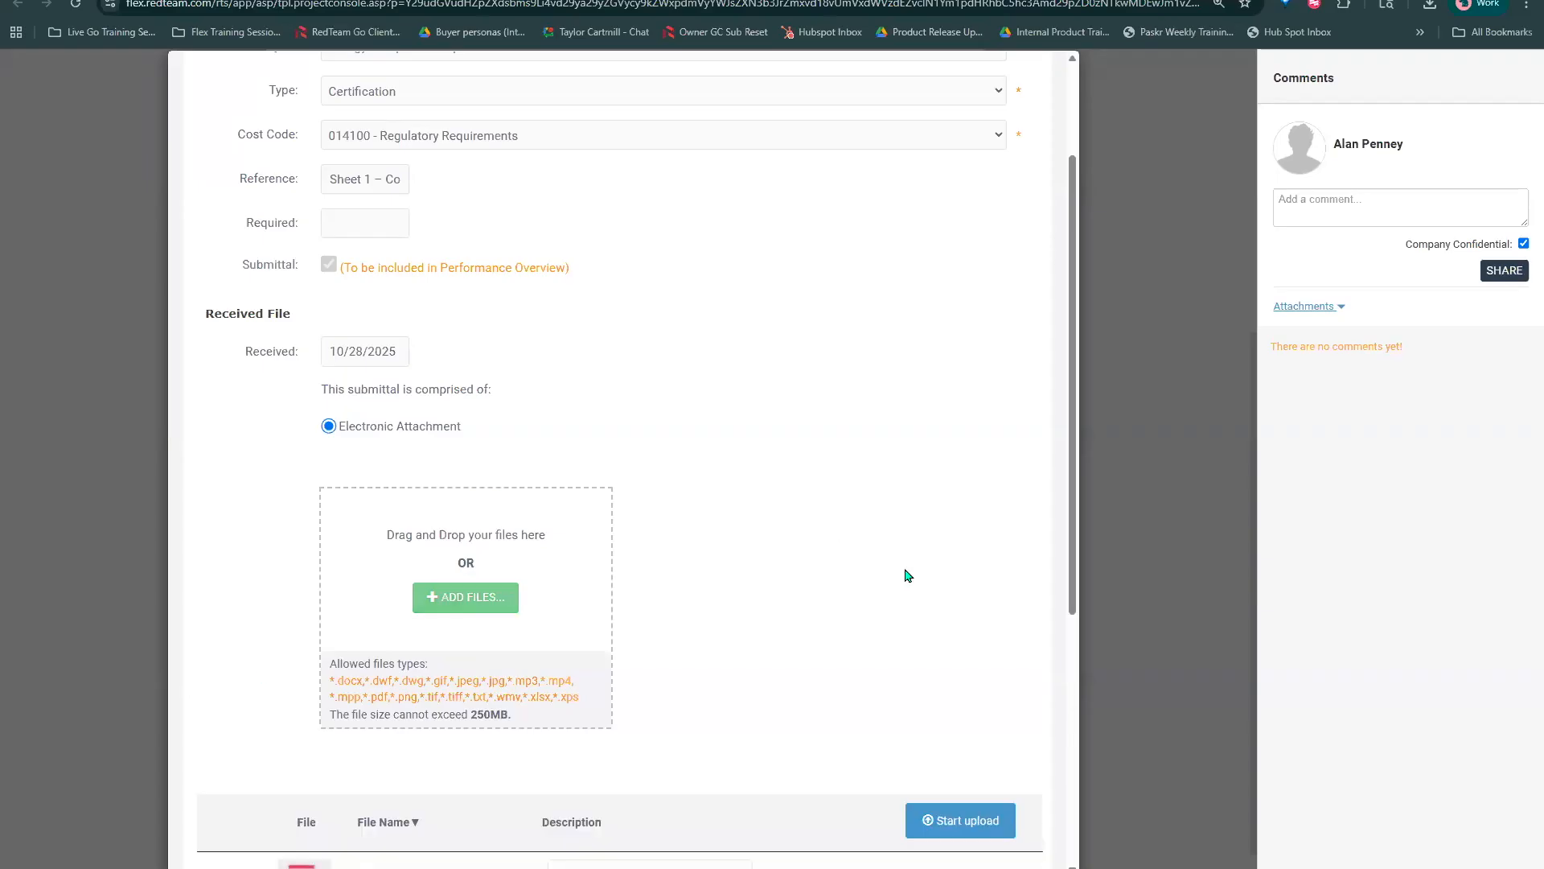
scroll(939, 620, "down", 3)
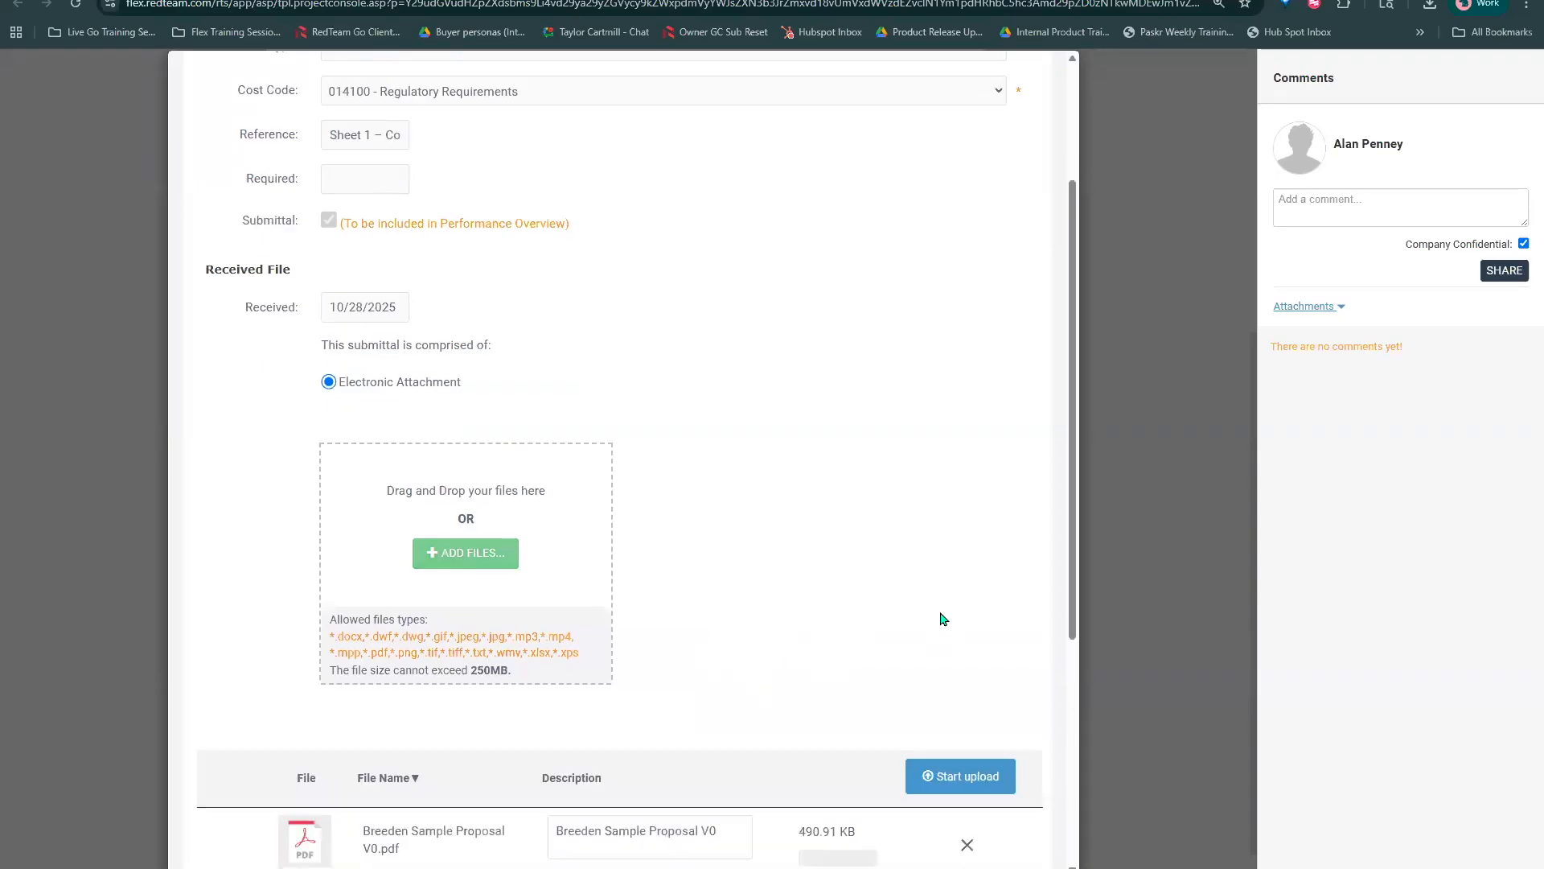
left_click(972, 586)
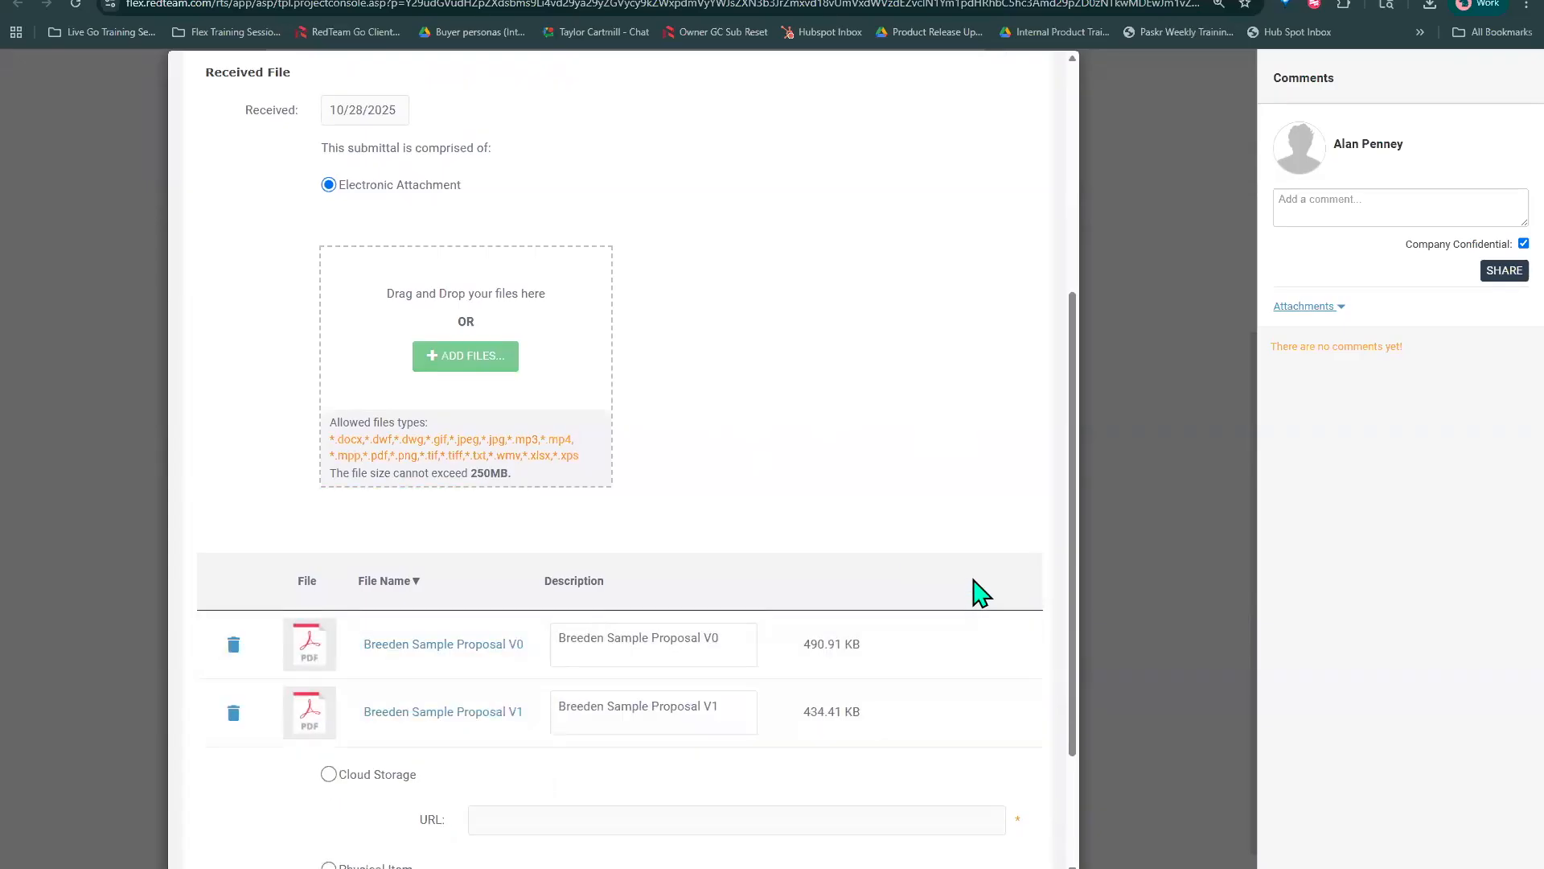
scroll(979, 592, "down", 3)
scroll(978, 593, "up", 8)
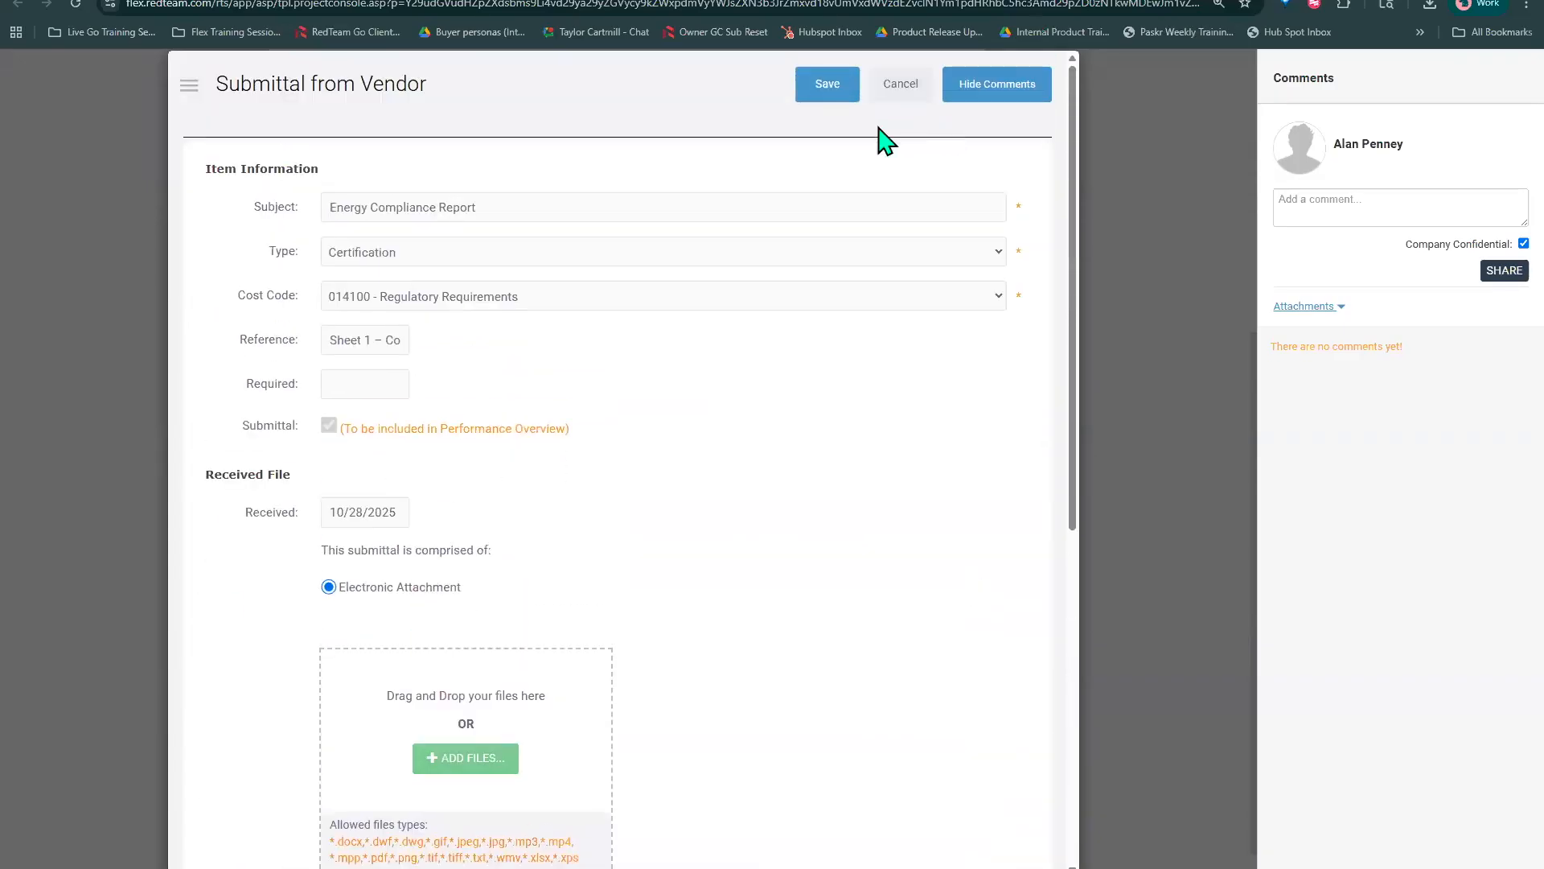
left_click(829, 94)
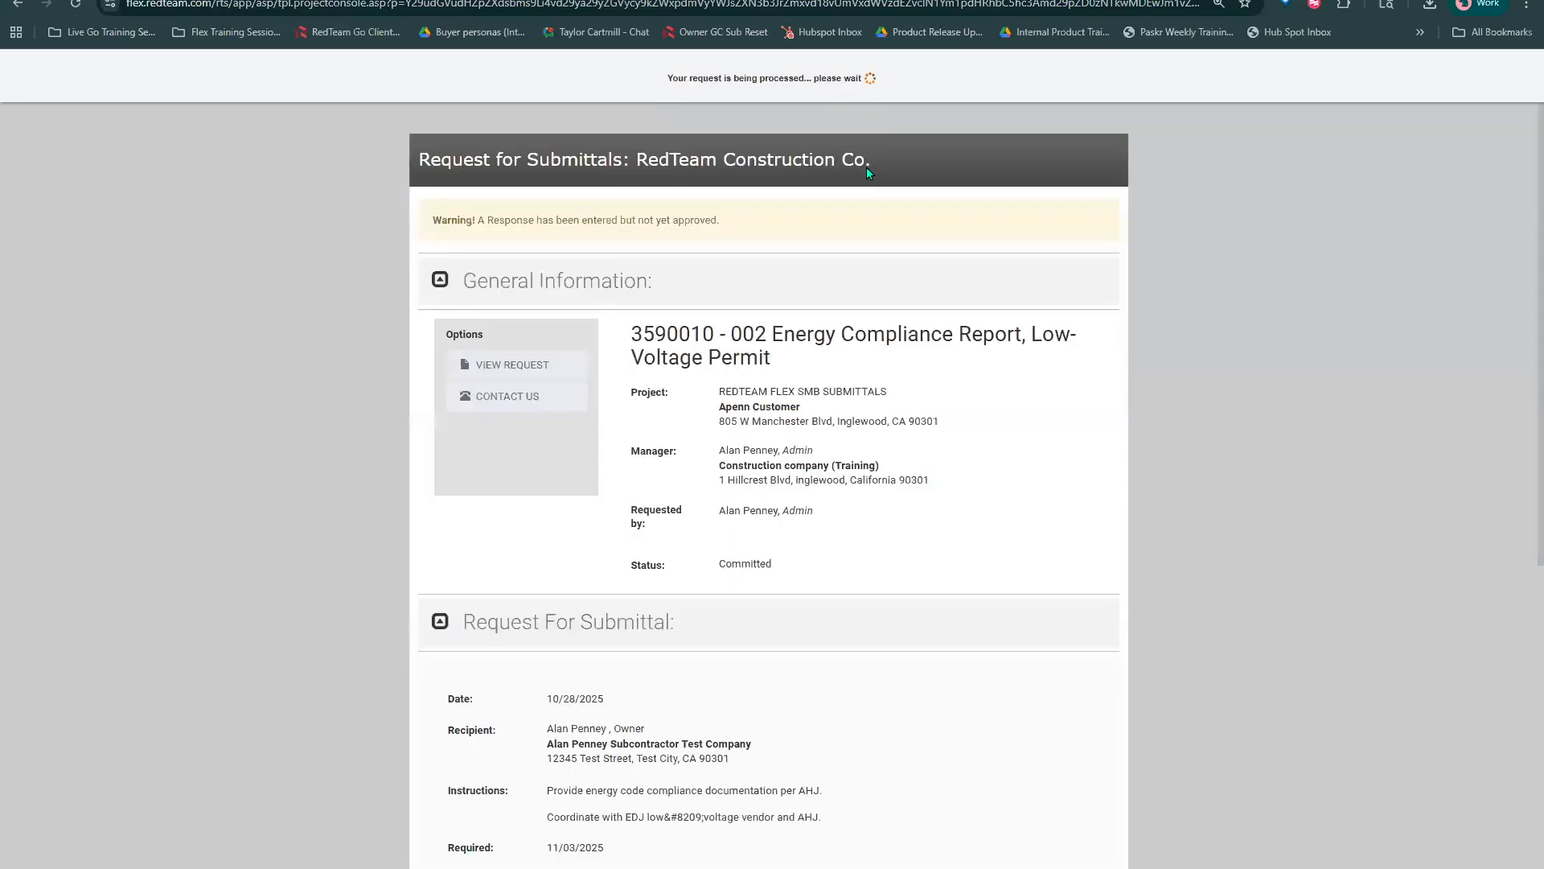
Start submitting the Low-Voltage Permit from the same request, with Electronic Attachment as what it is comprised of
scroll(871, 428, "down", 7)
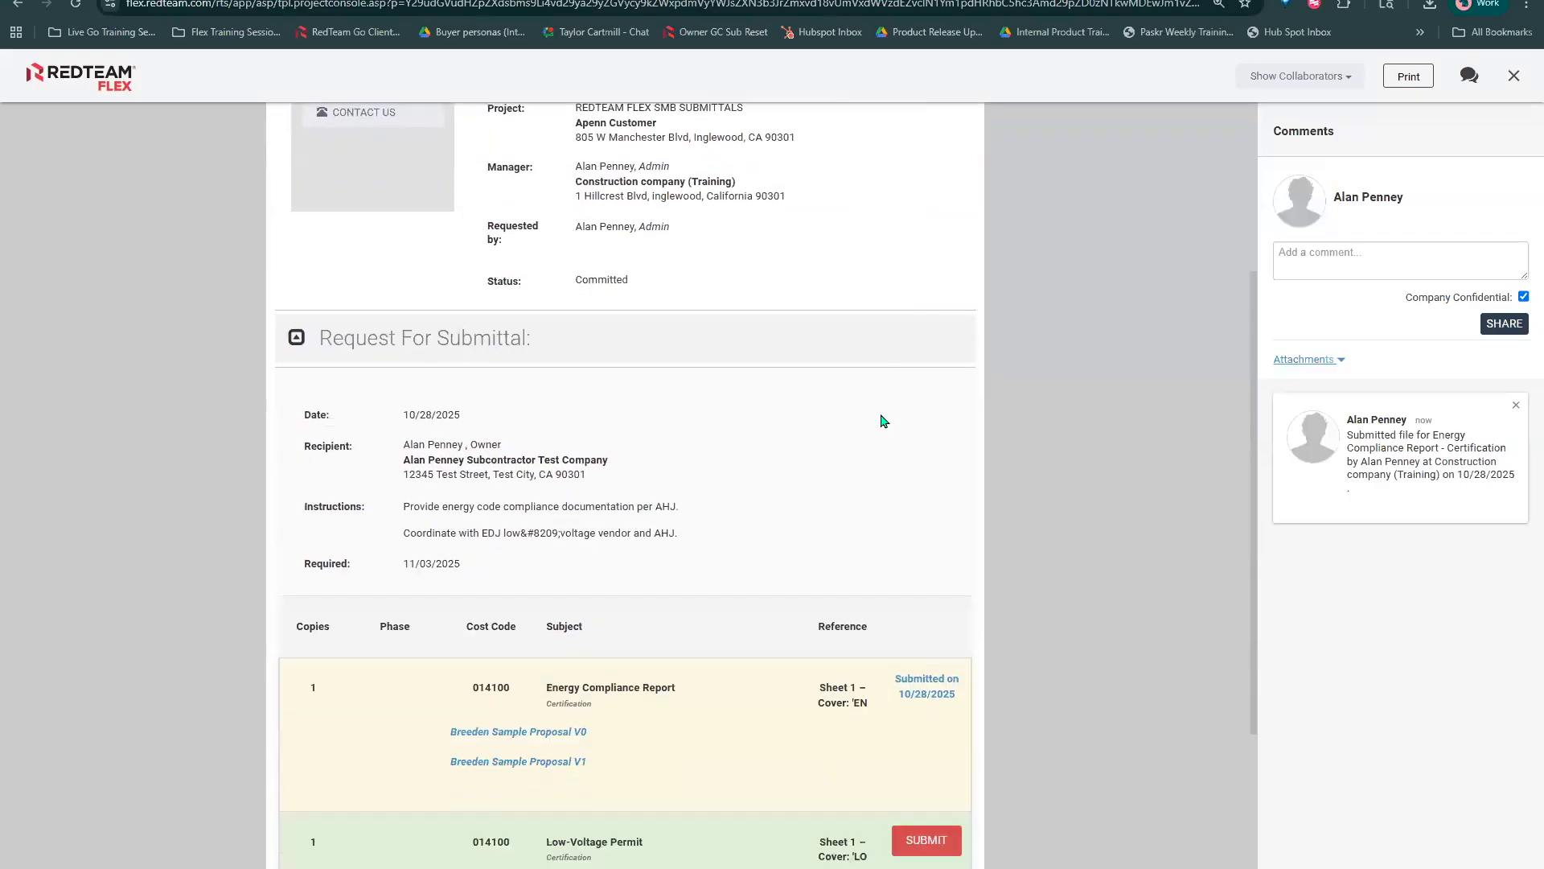
left_click(920, 600)
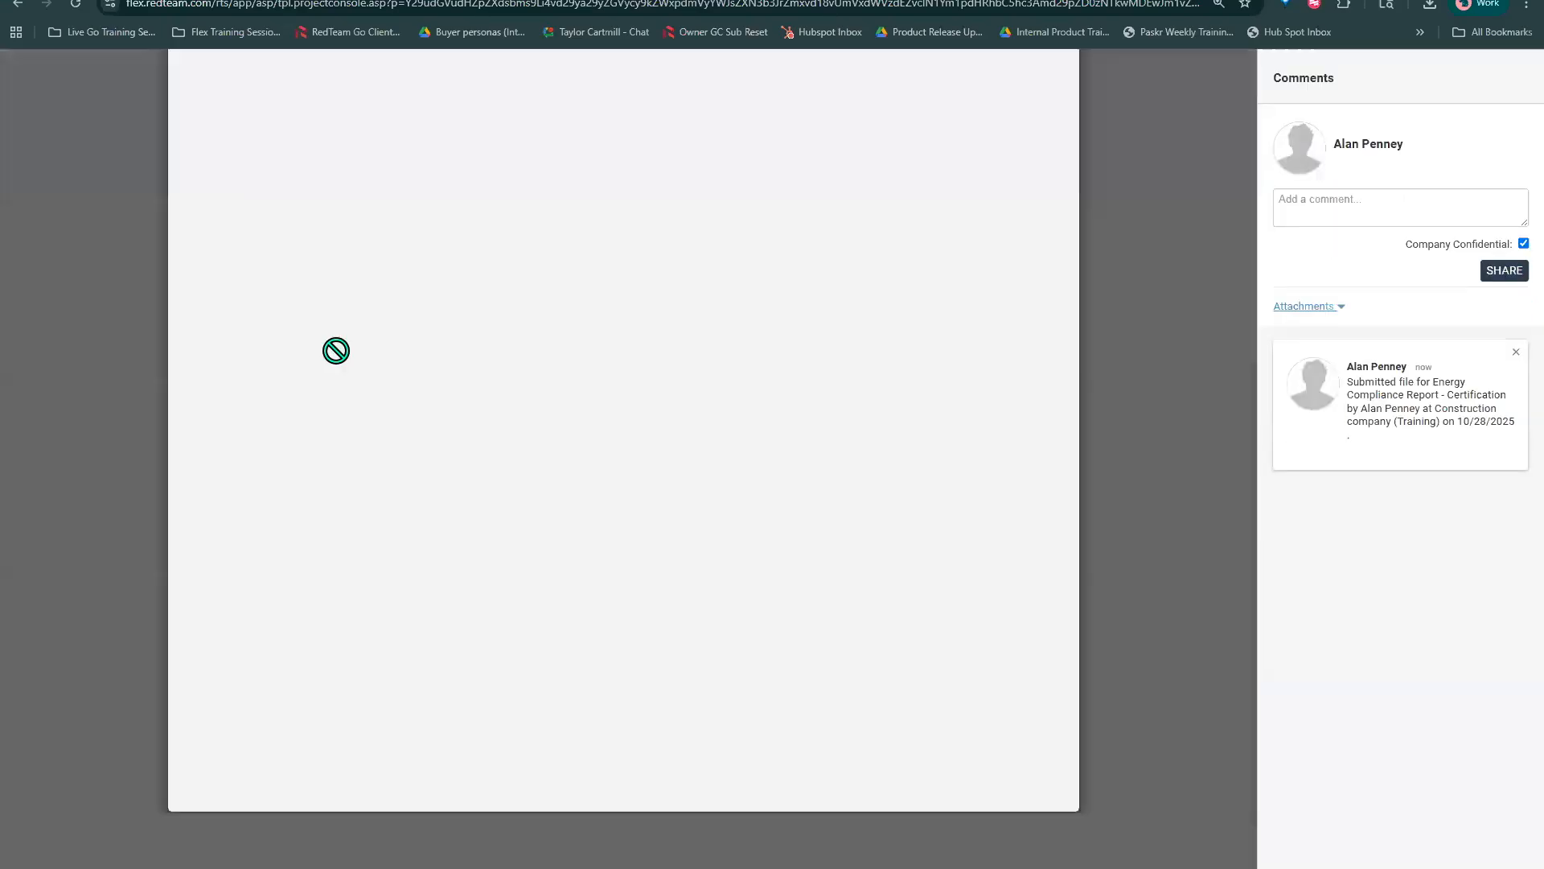
scroll(374, 492, "down", 2)
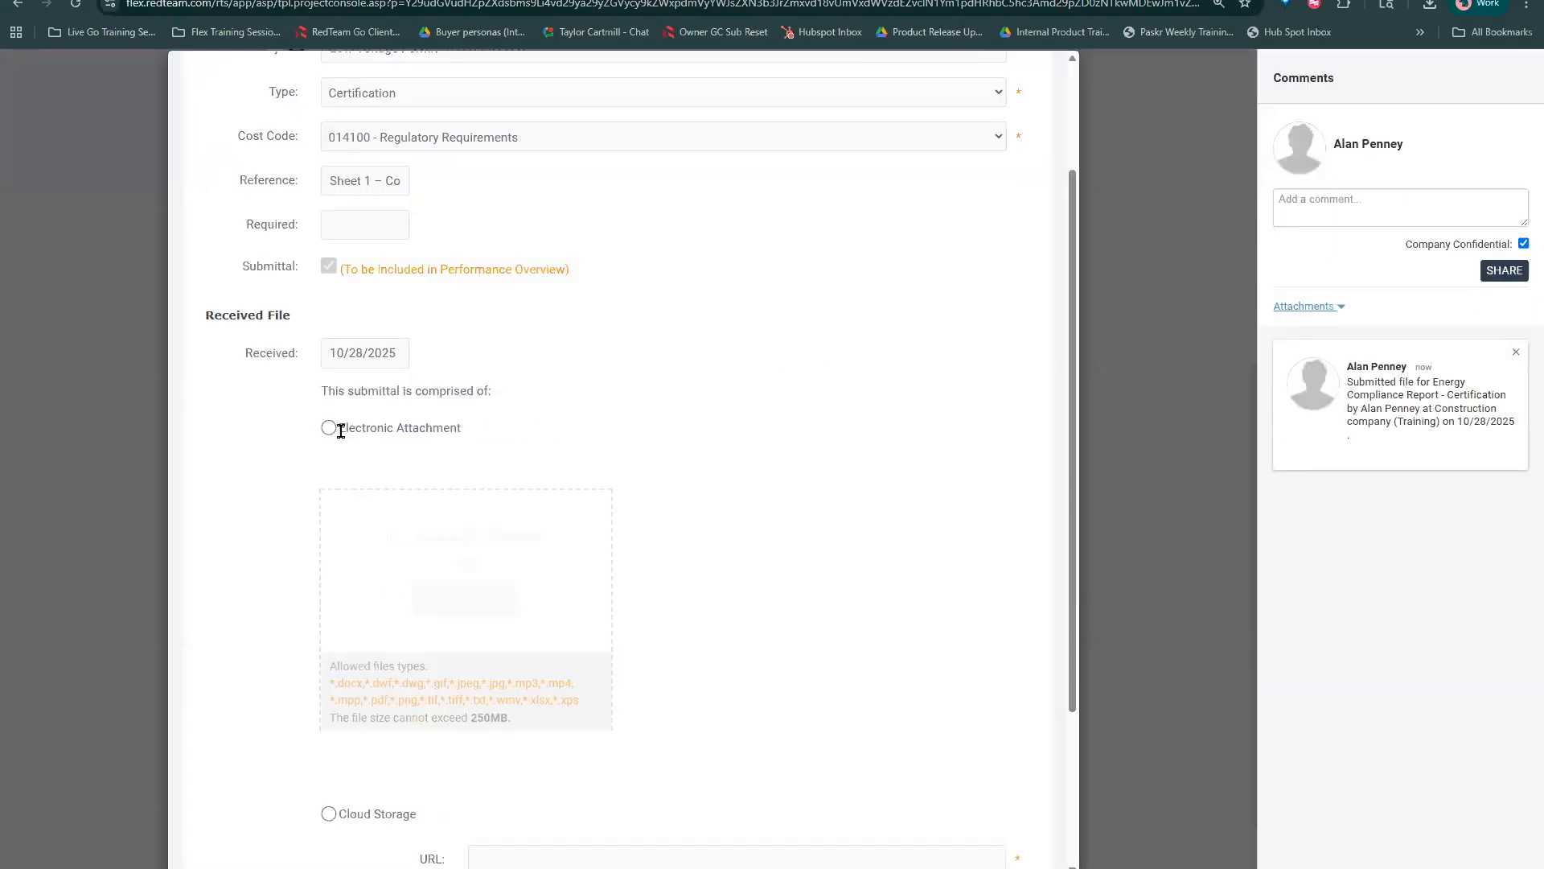
left_click(329, 427)
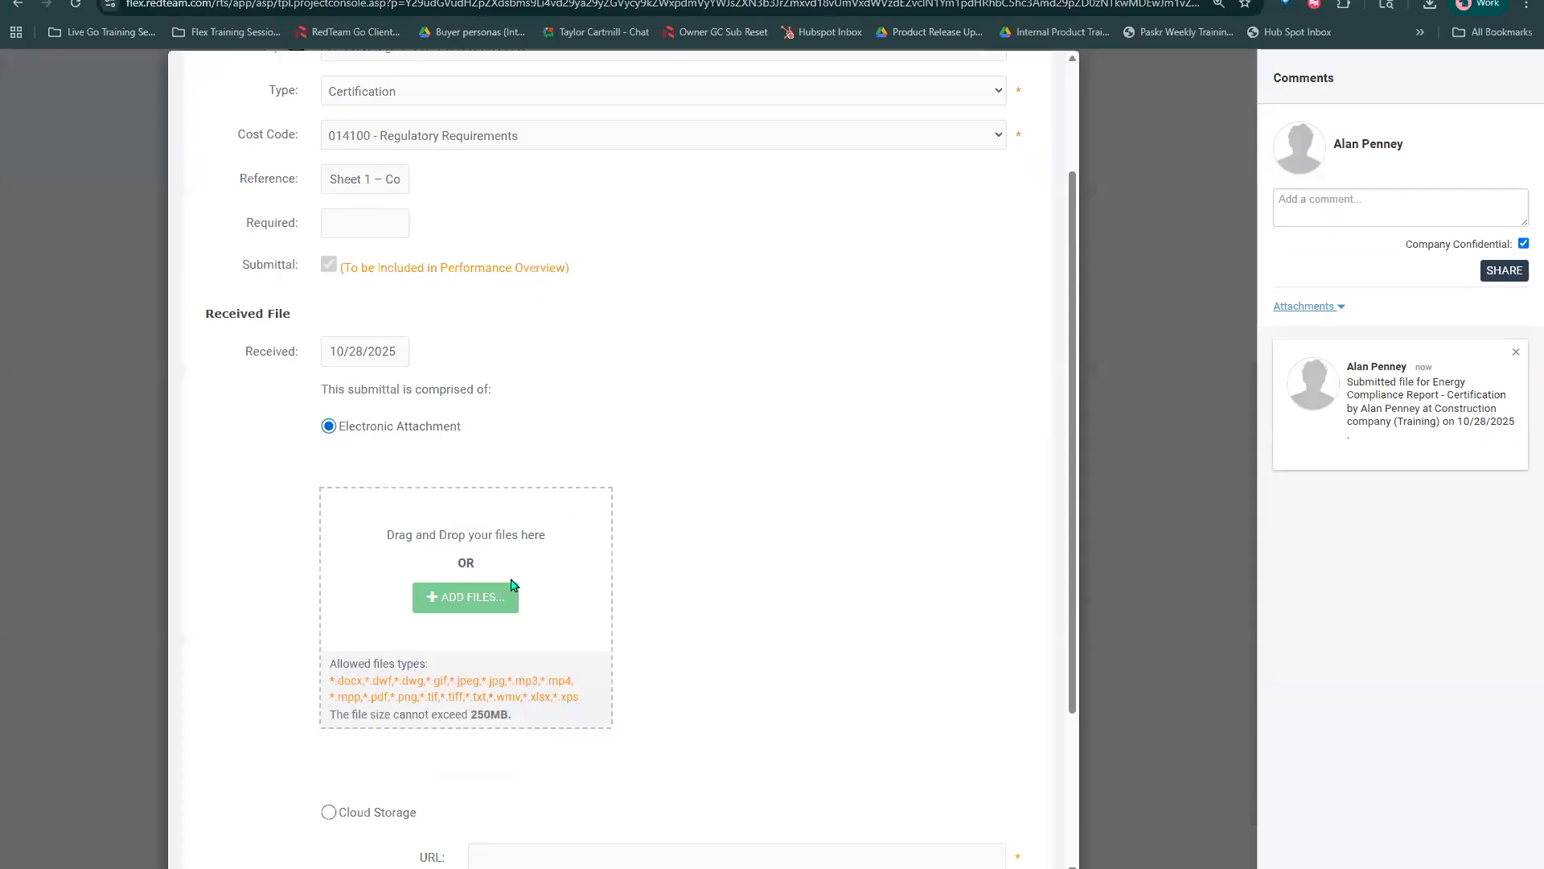
Try to upload RedTeam_Go_and_Flex_Submittal_Mockups_Grouped.pptx to the Low-Voltage Permit submittal, and remove it from the attachments
left_click(465, 596)
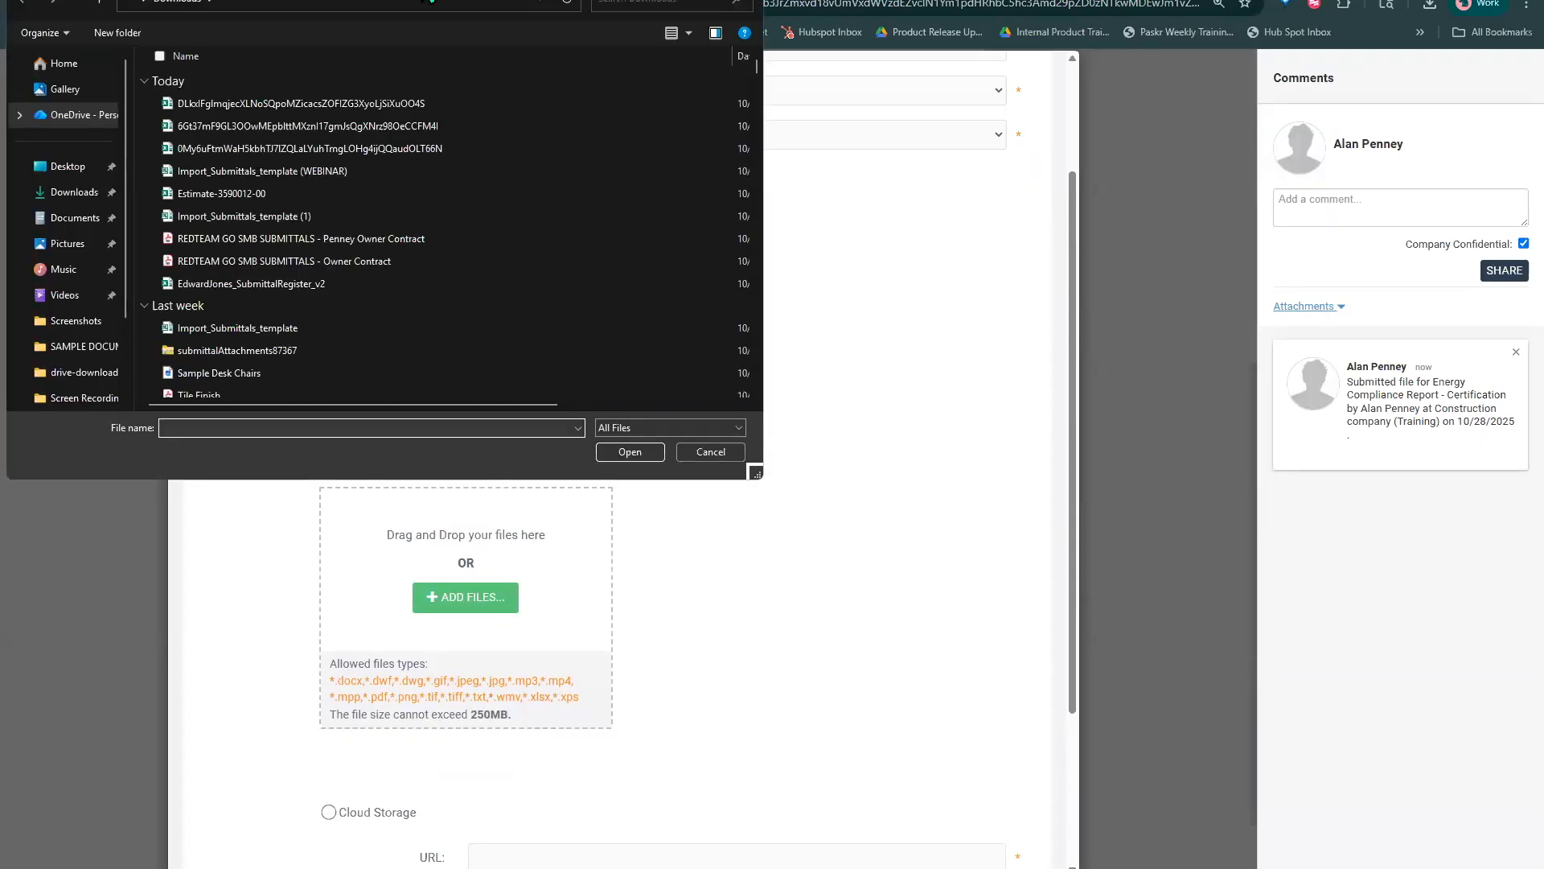
key("Escape")
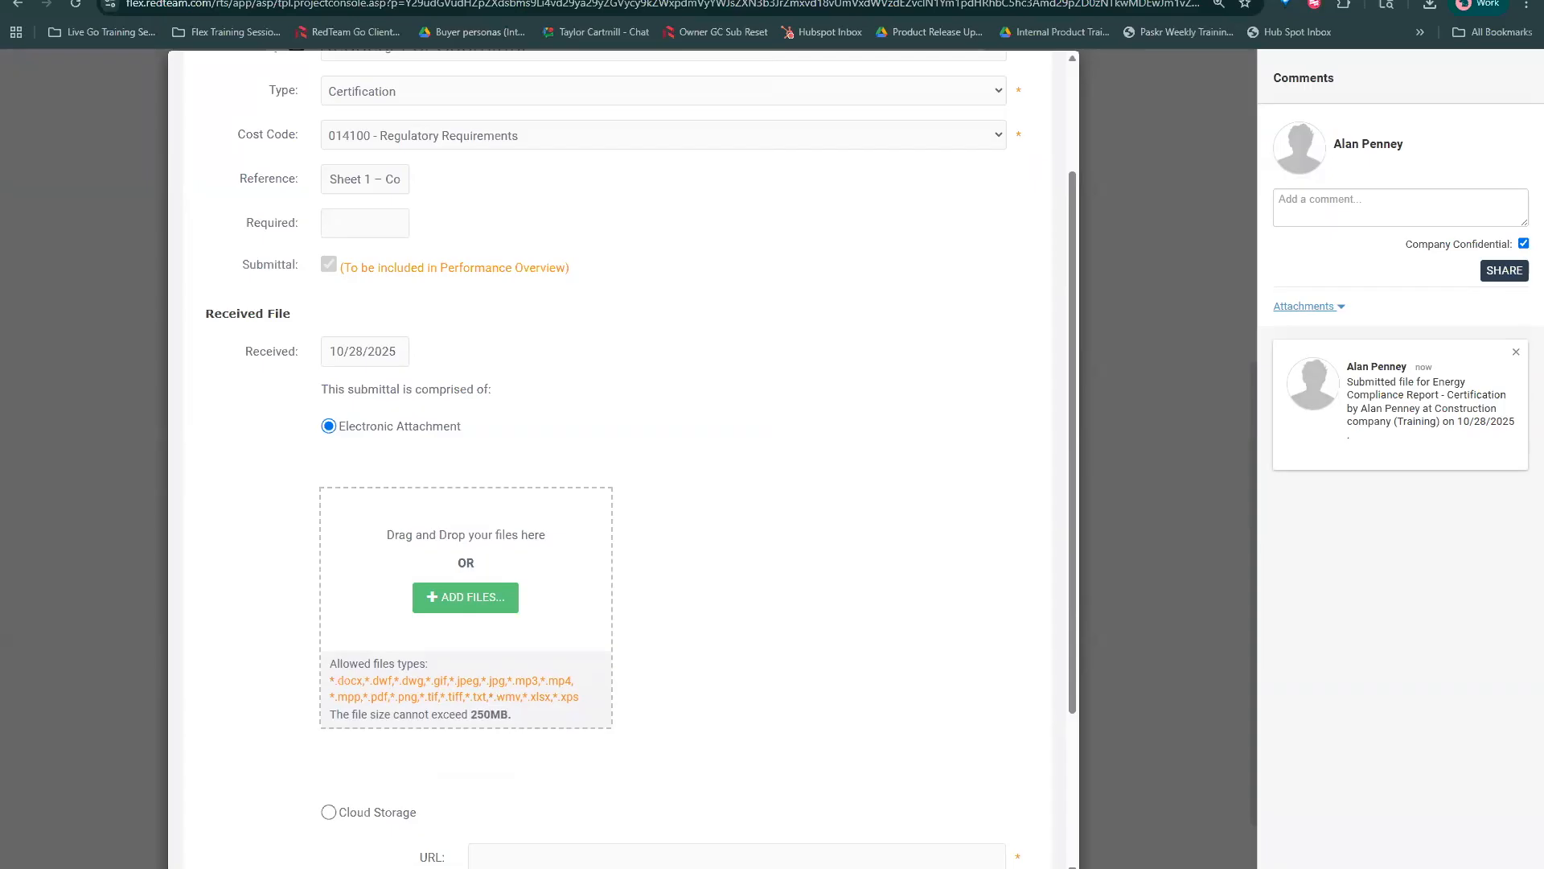
left_click(949, 817)
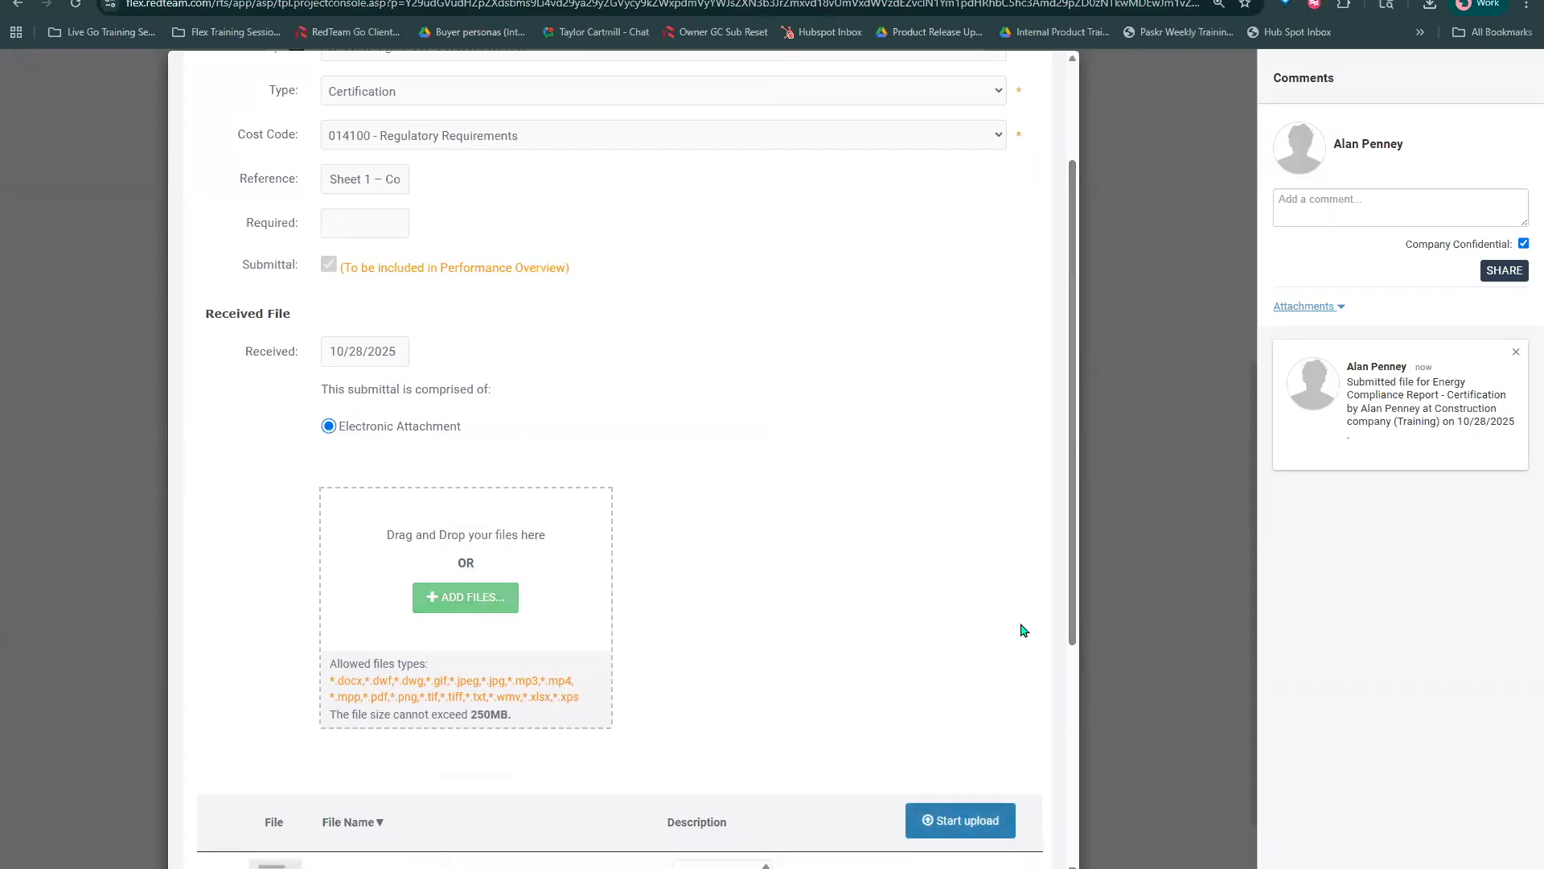
scroll(1023, 629, "down", 4)
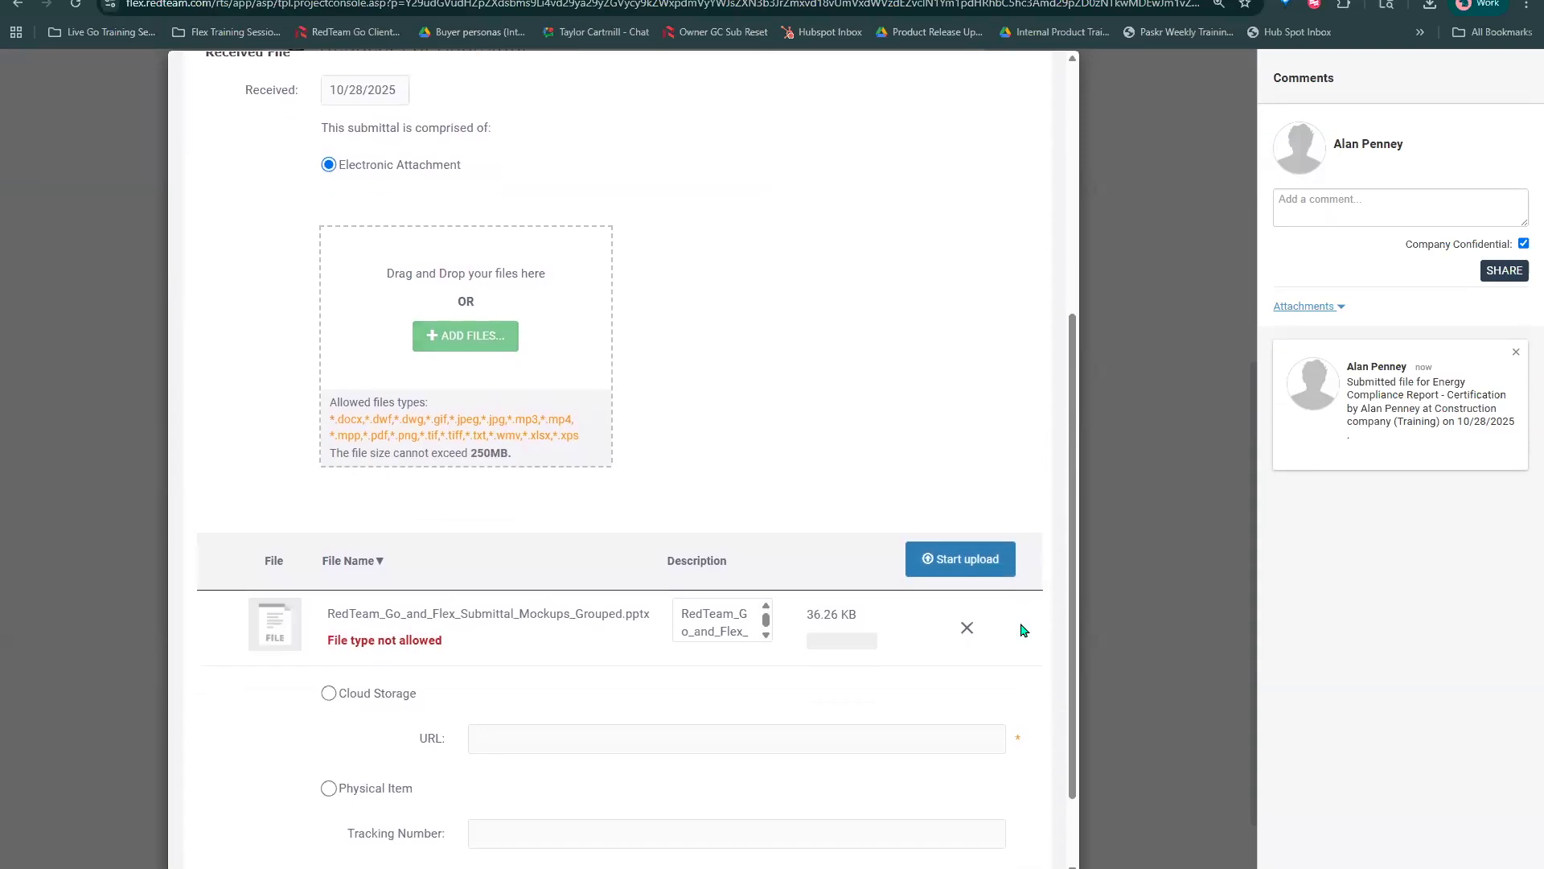
scroll(1035, 571, "down", 1)
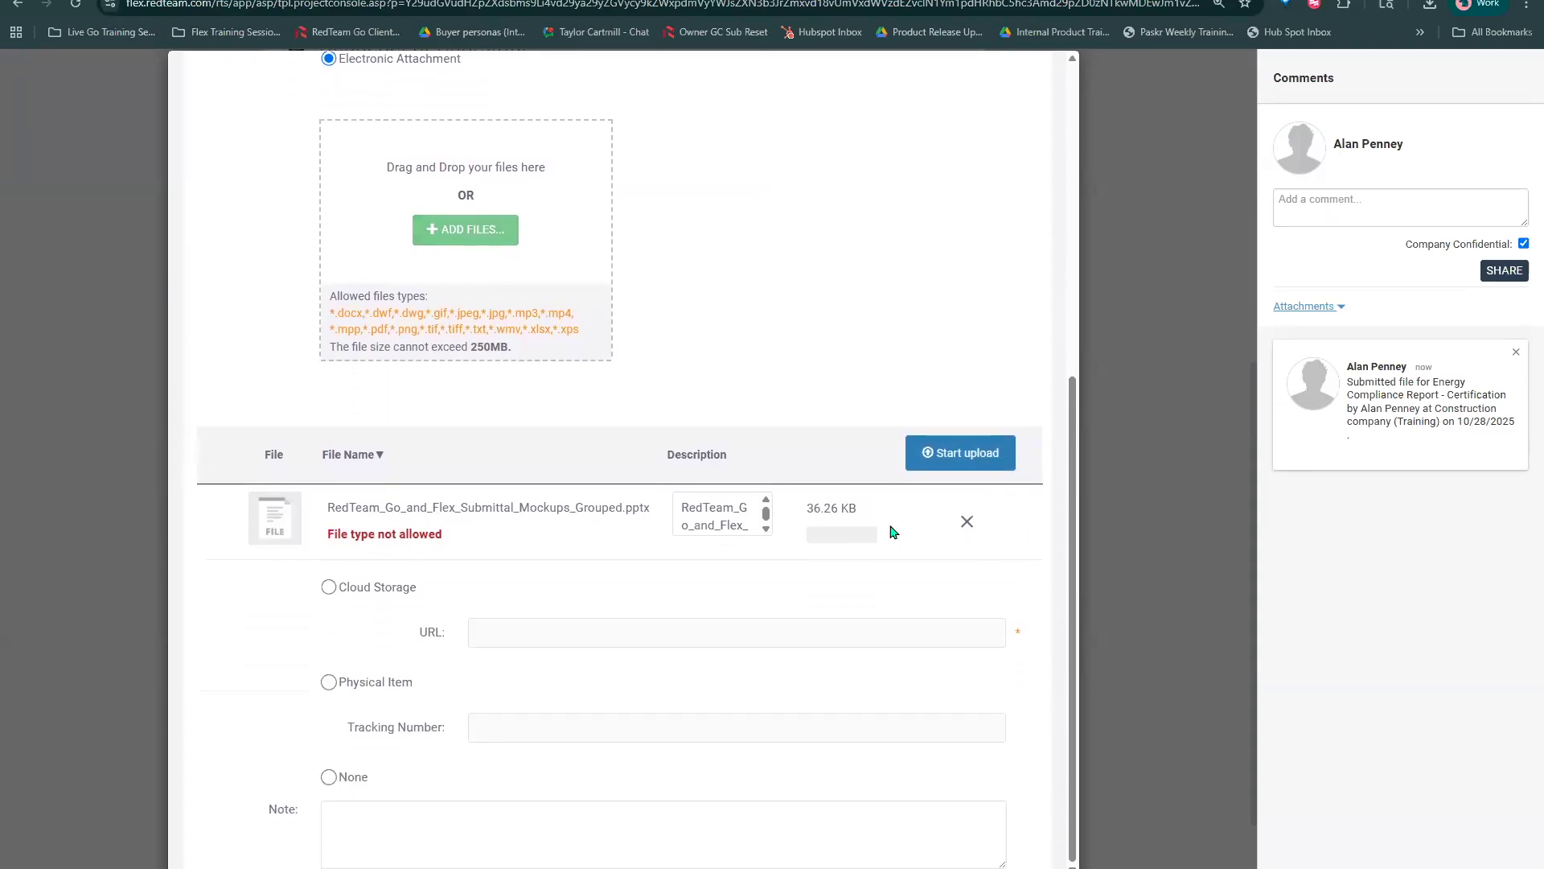
left_click(967, 523)
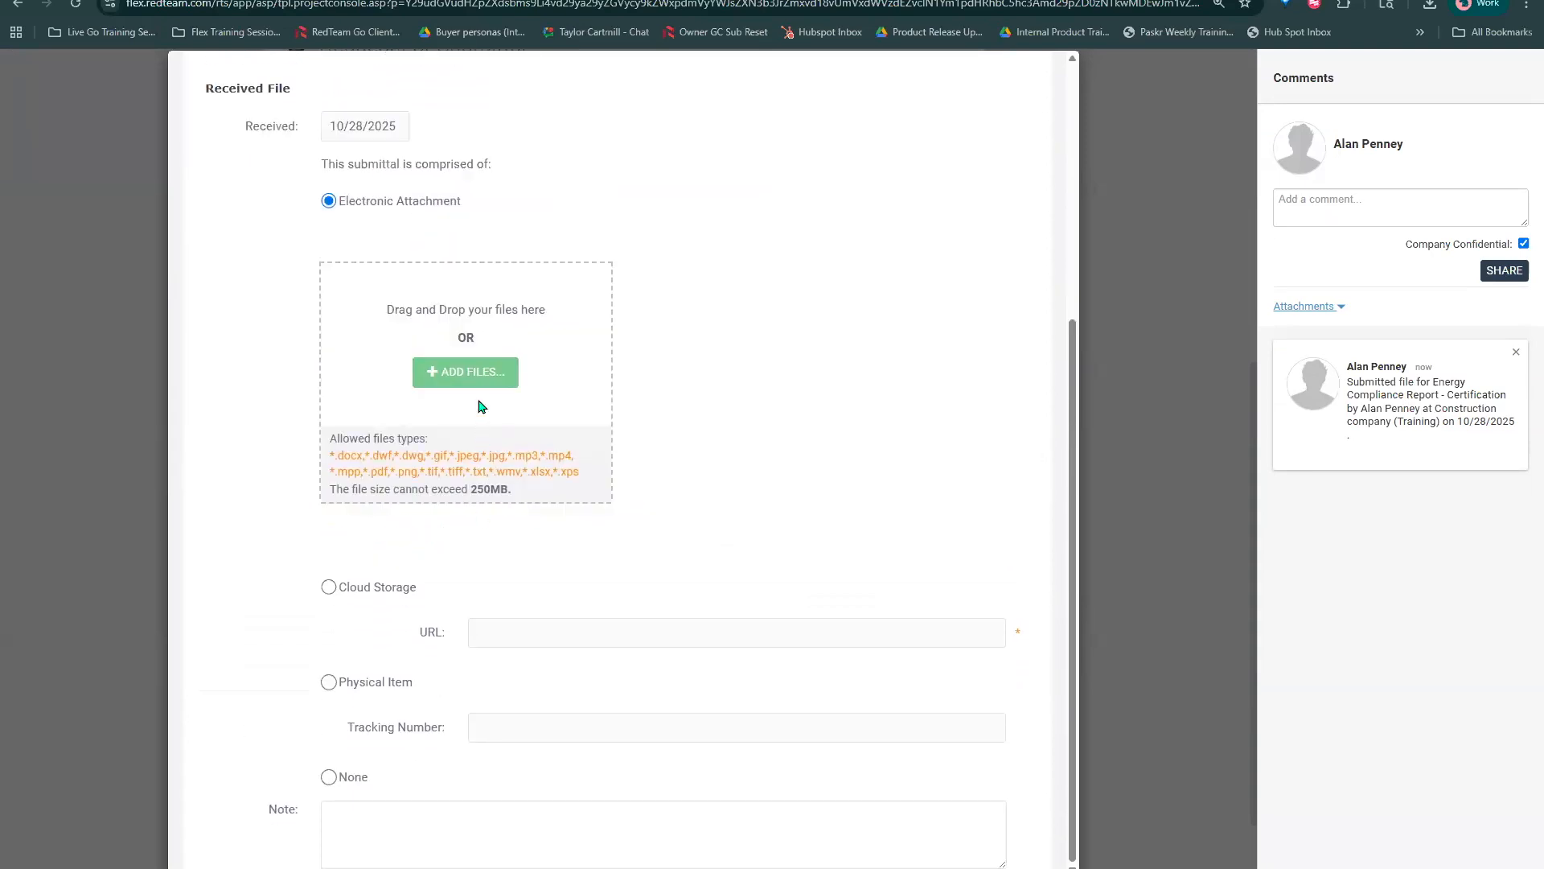
Upload REDTEAM GO SMB SUBMITTALS - Owner Contract.pdf to the Low-Voltage Permit submittal and save it
left_click(491, 385)
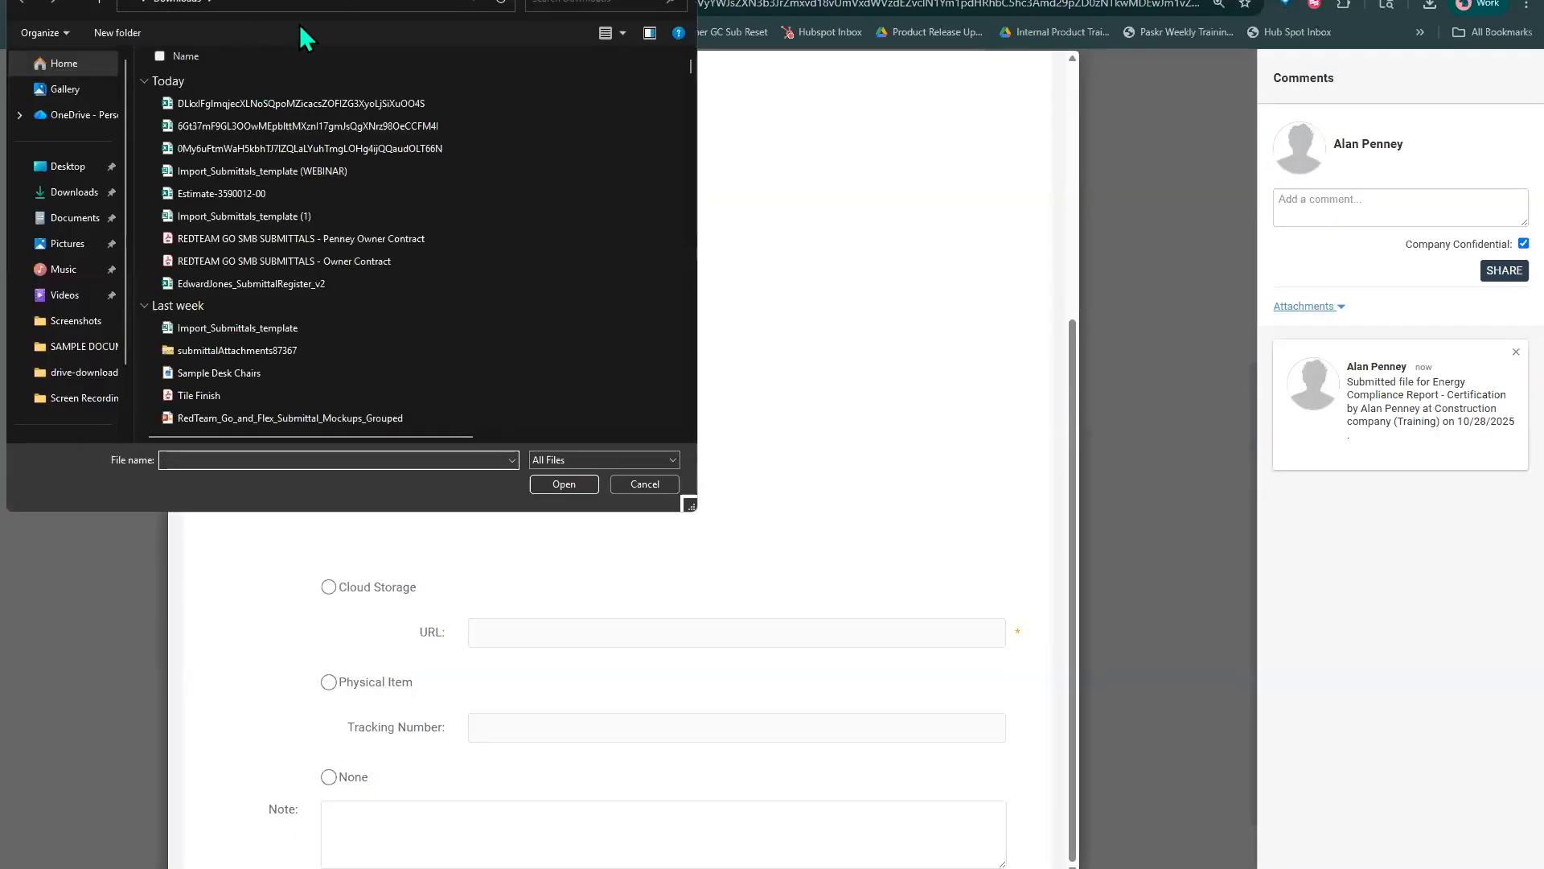
key("Escape")
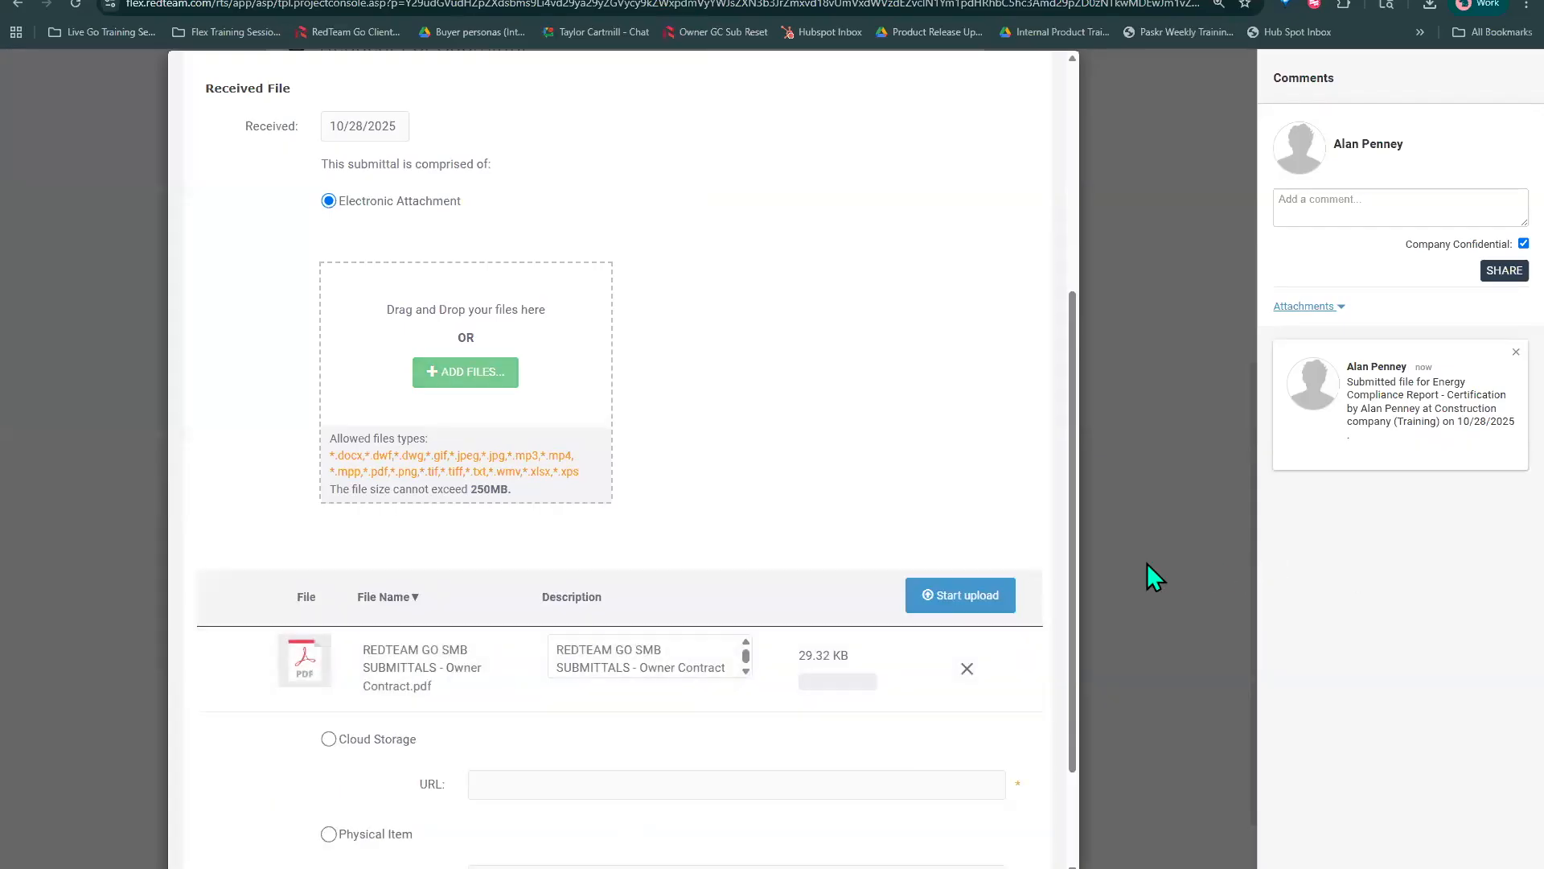
left_click(973, 587)
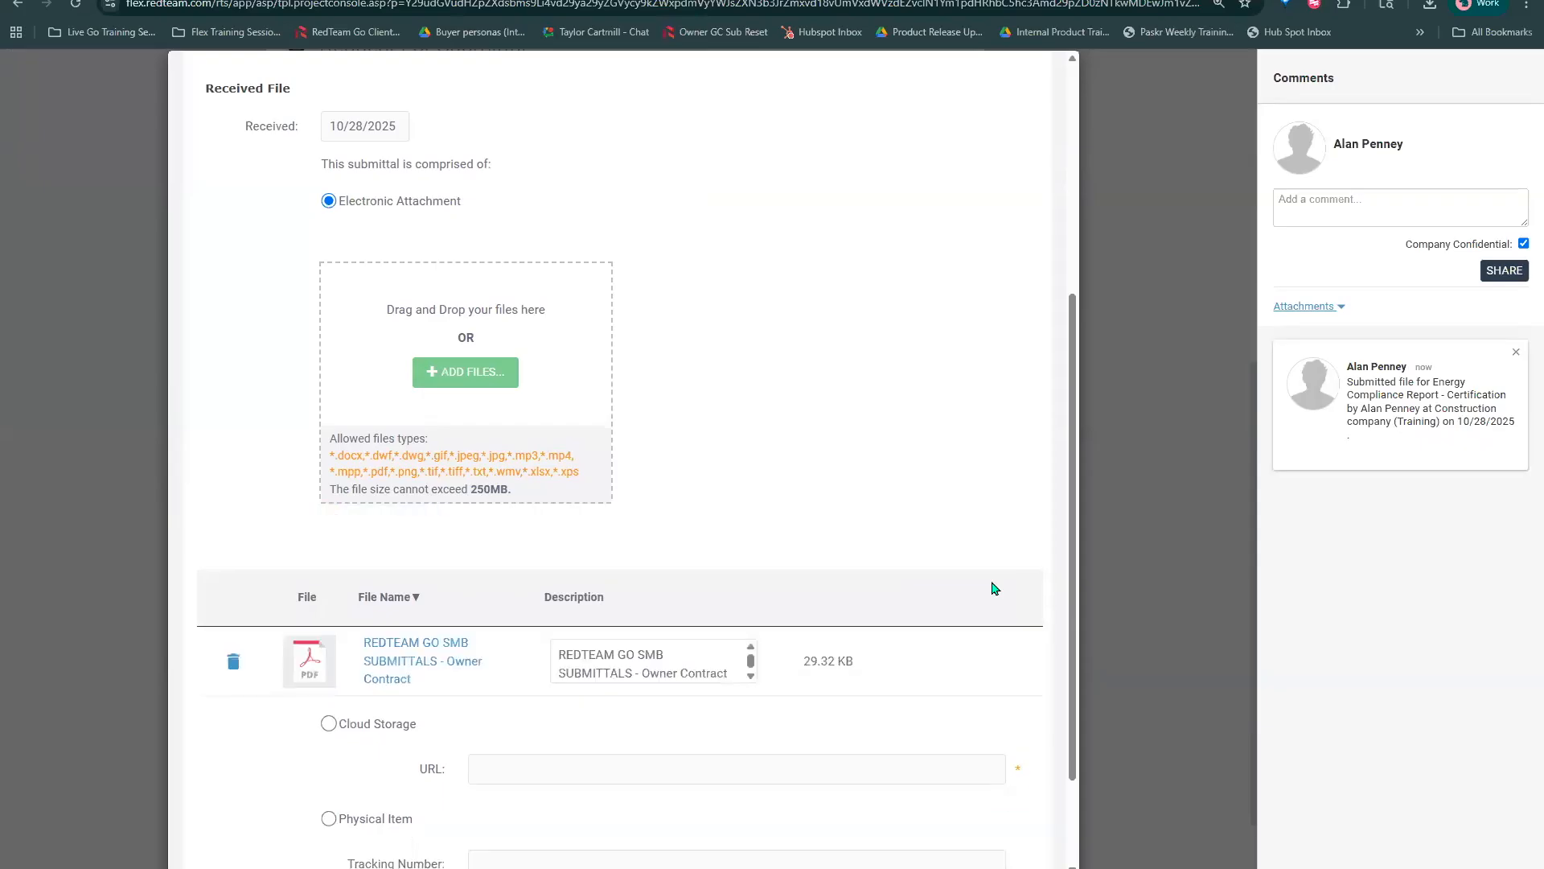
scroll(1004, 575, "down", 2)
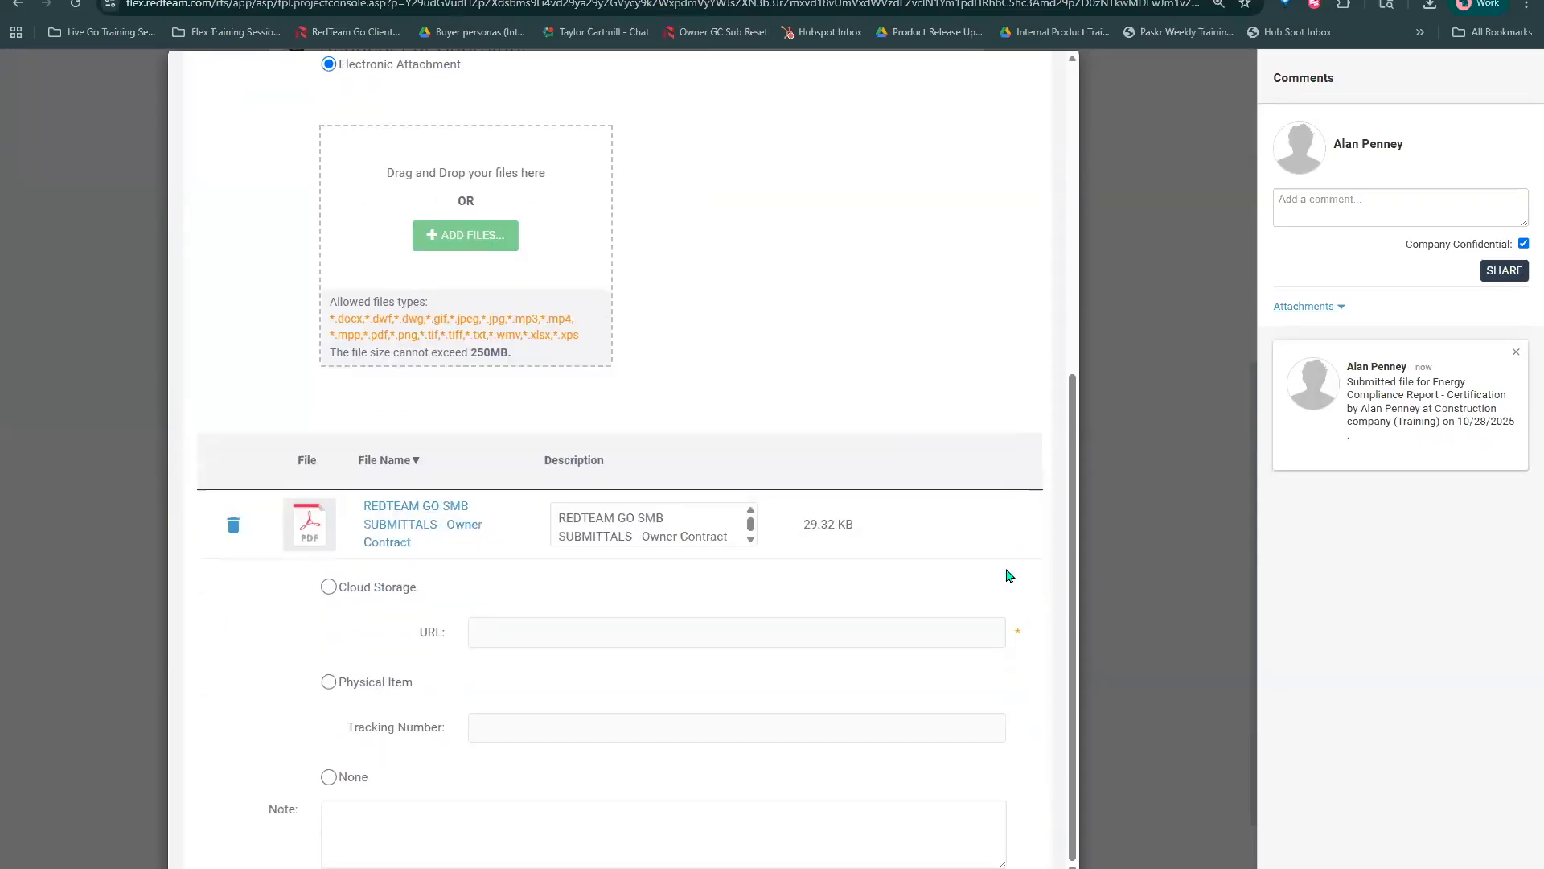
scroll(1009, 499, "up", 8)
left_click(813, 83)
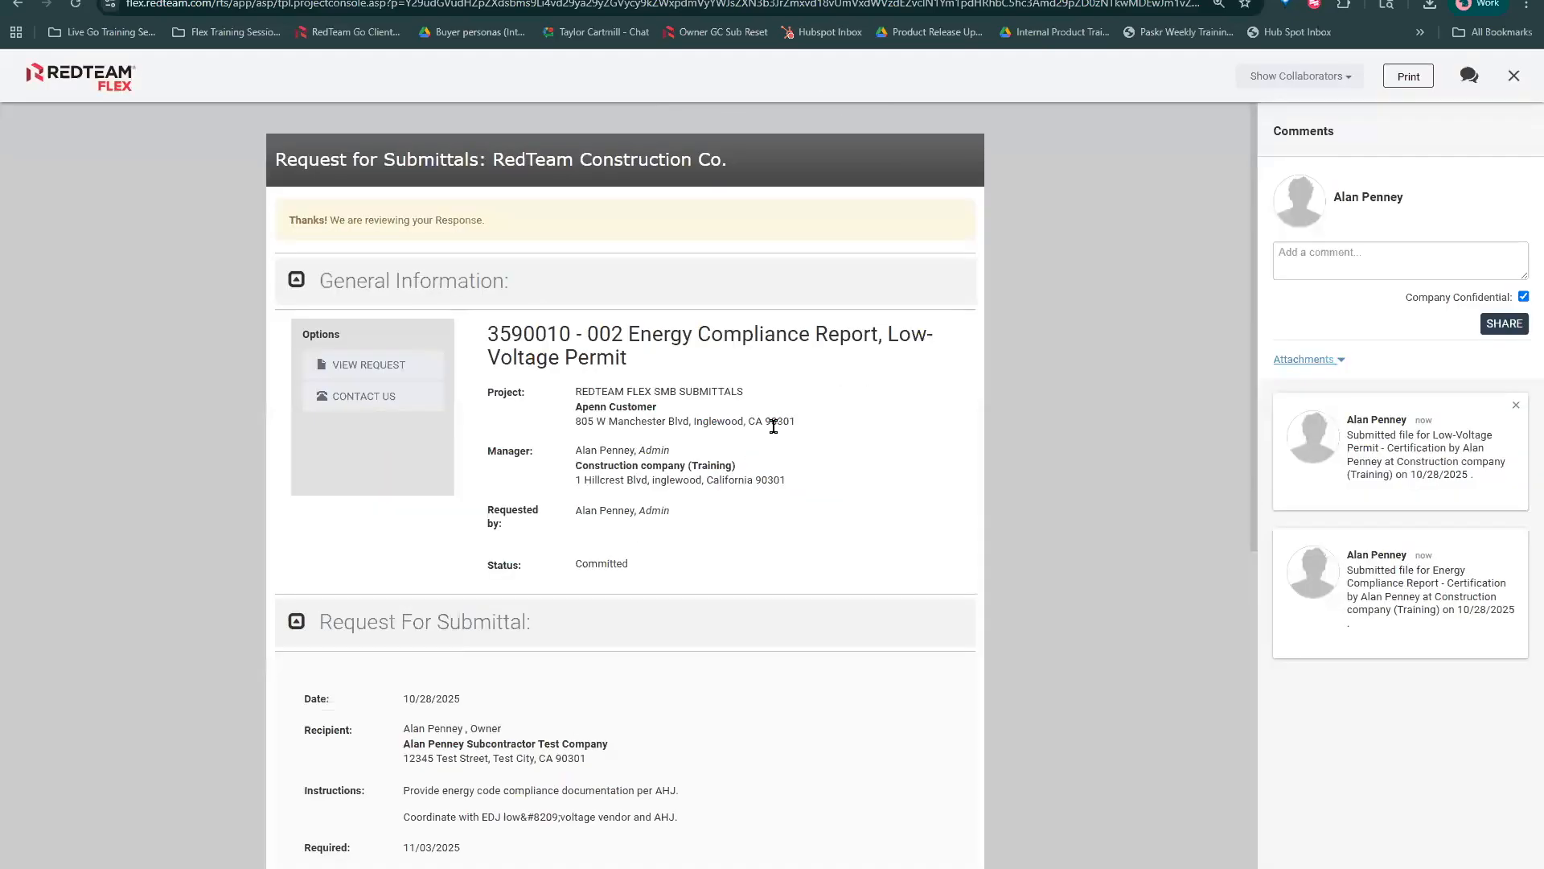
Return to the project's submittals workflow, reload it, and view the submittals and uploaded files in the Received stage
scroll(786, 427, "down", 7)
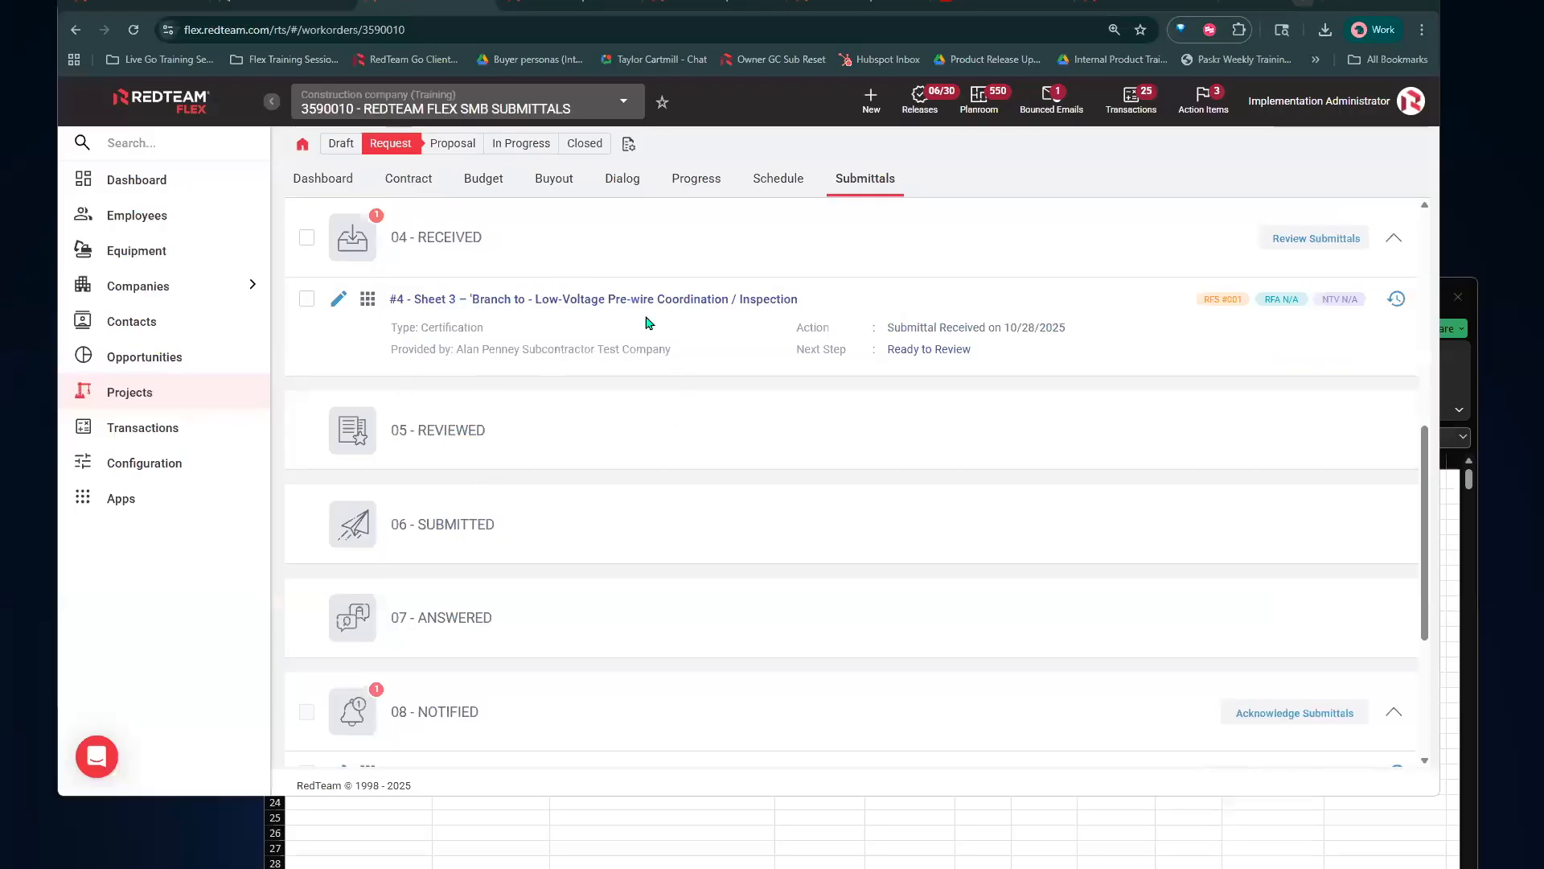
left_click(867, 181)
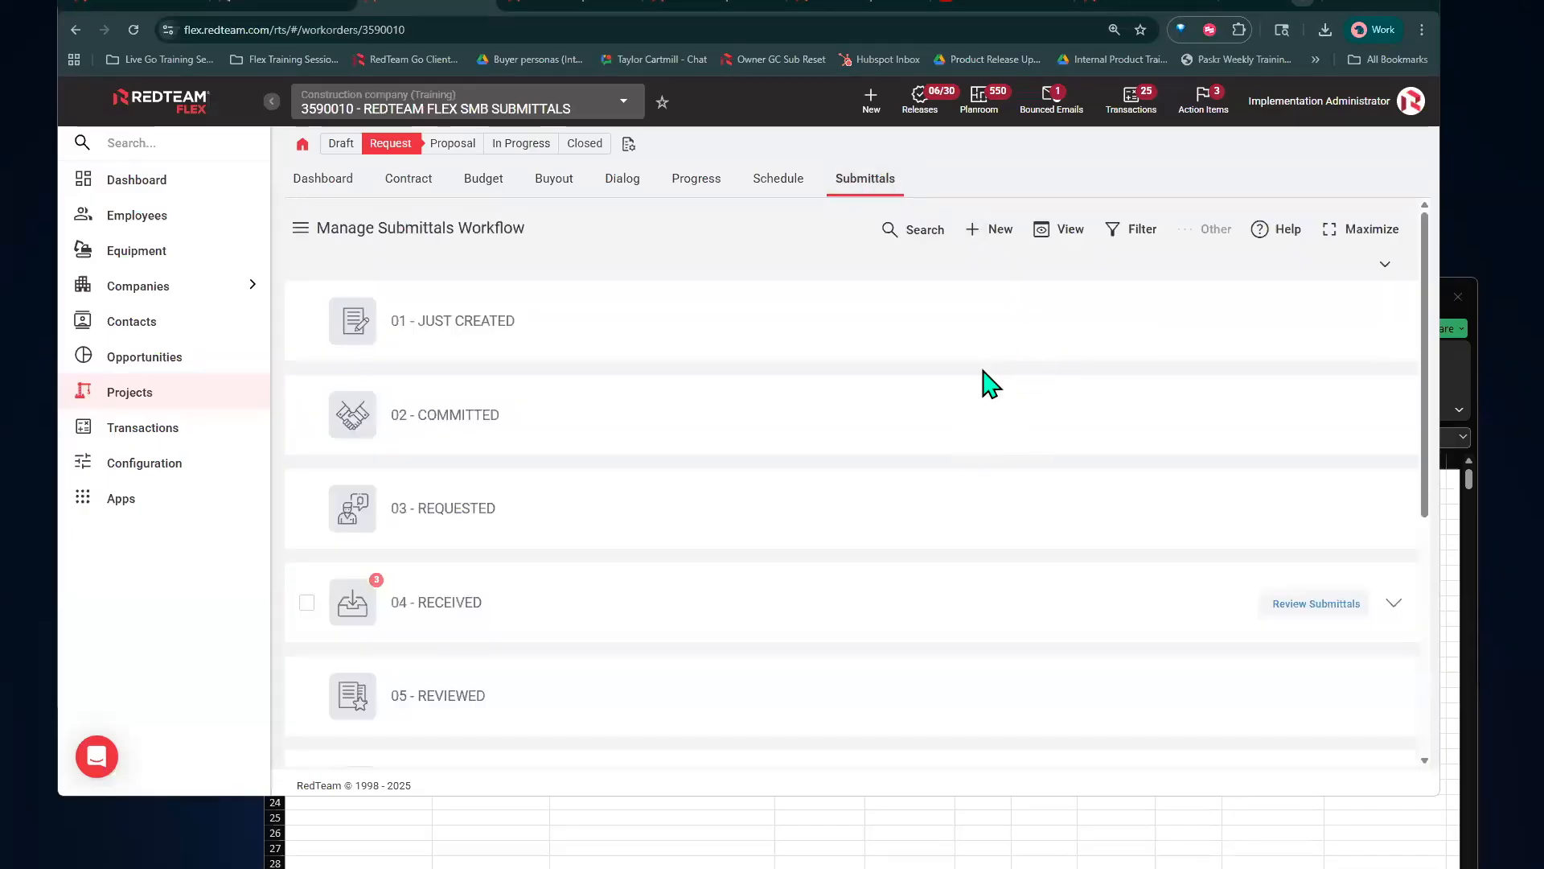
scroll(538, 373, "down", 4)
left_click(461, 274)
scroll(962, 460, "down", 3)
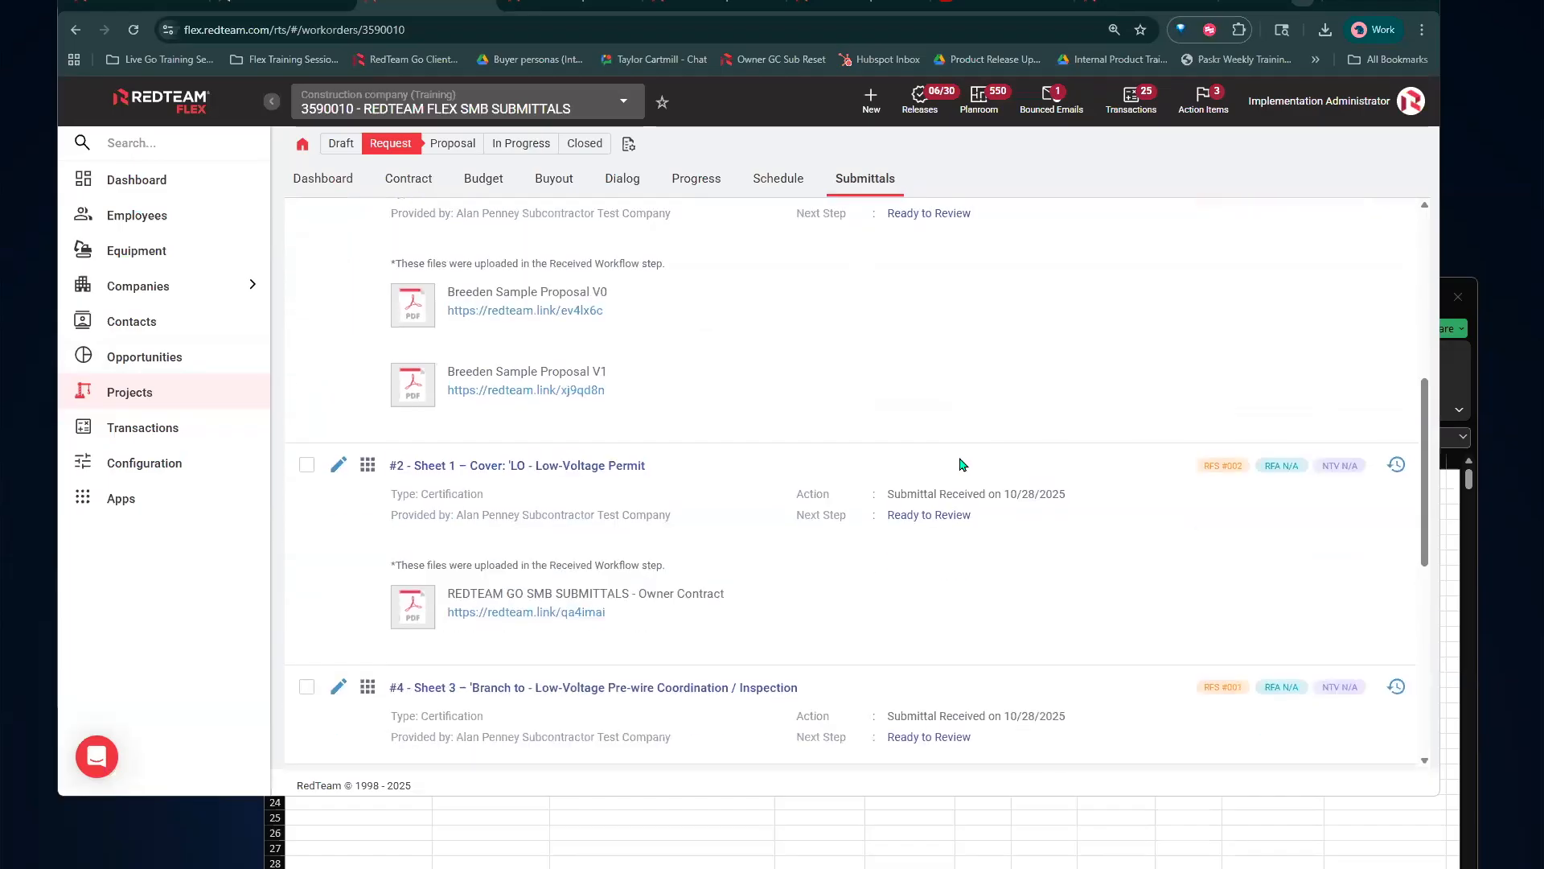
scroll(961, 464, "down", 1)
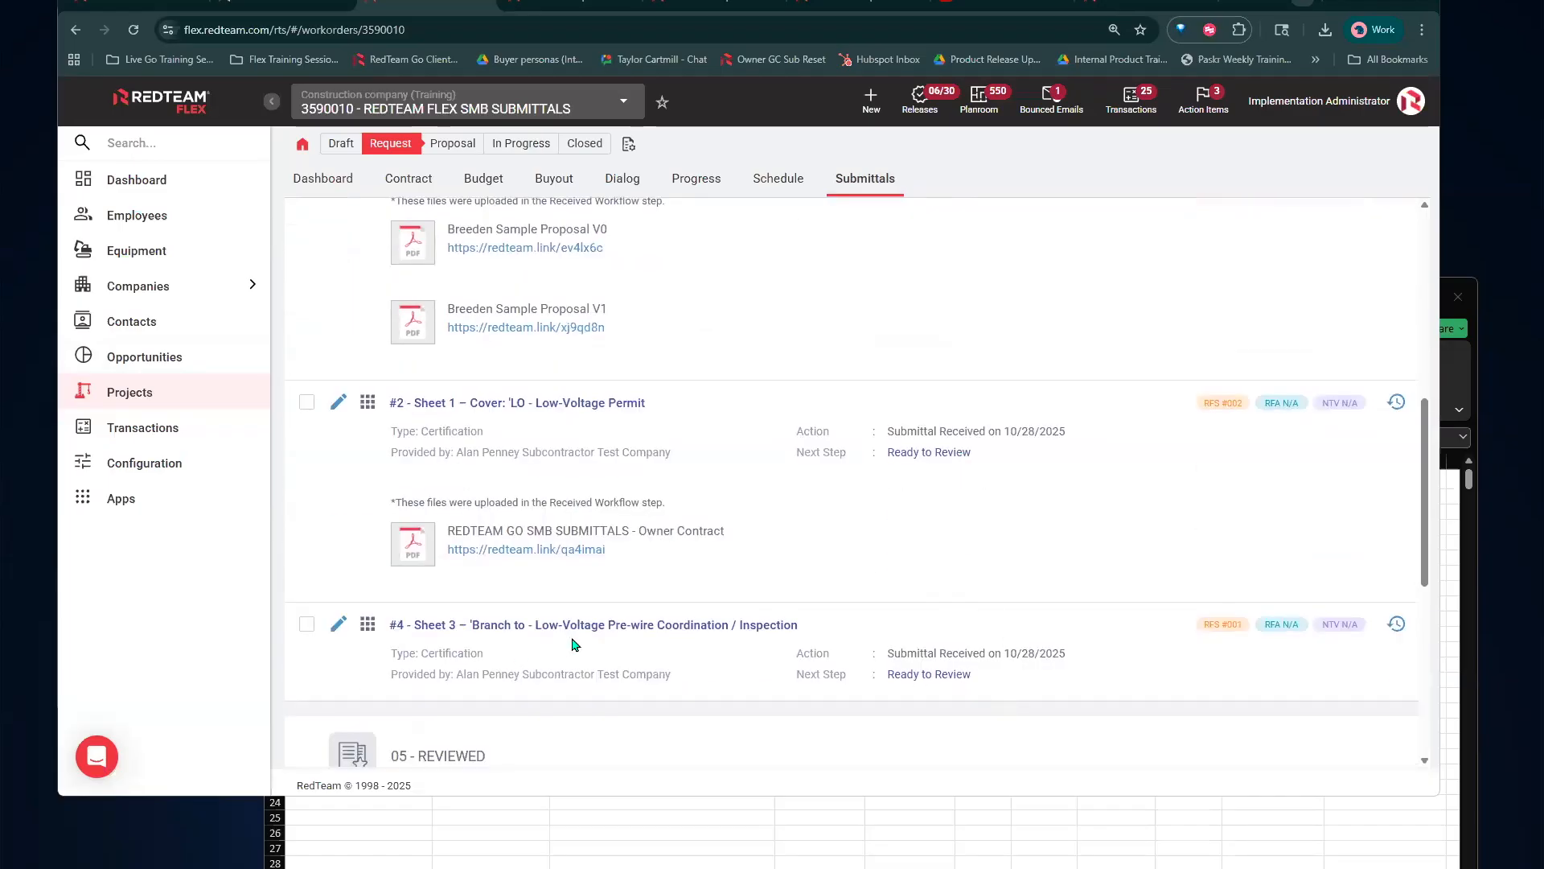
Start reviewing submittal #4, Low-Voltage Pre-wire Coordination / Inspection, with the Reviewed On date 10/28/2025
left_click(367, 625)
left_click(534, 718)
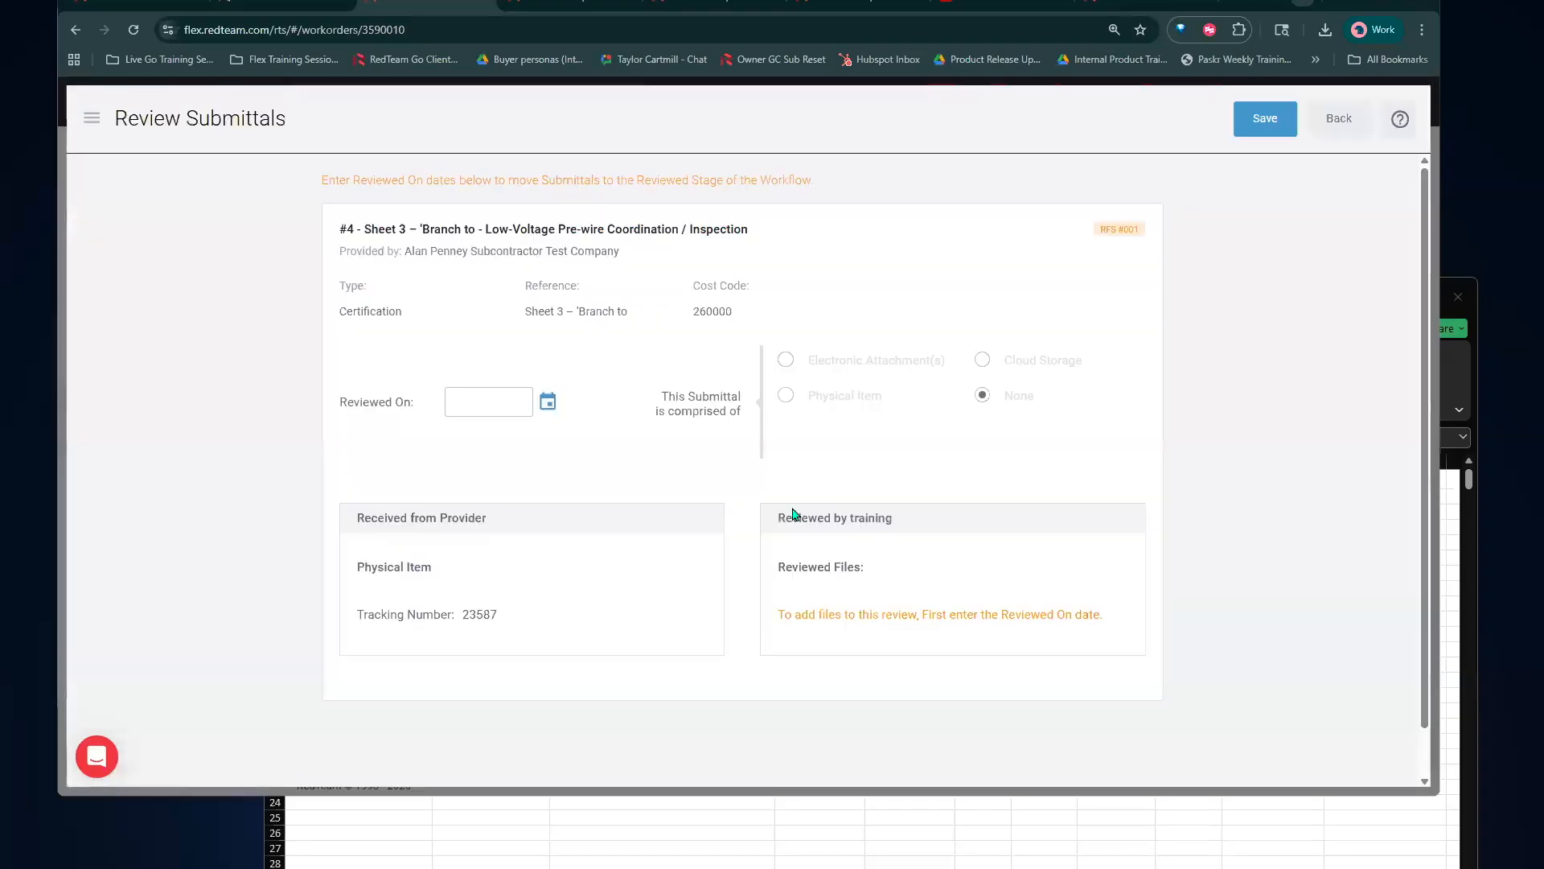
left_click(547, 405)
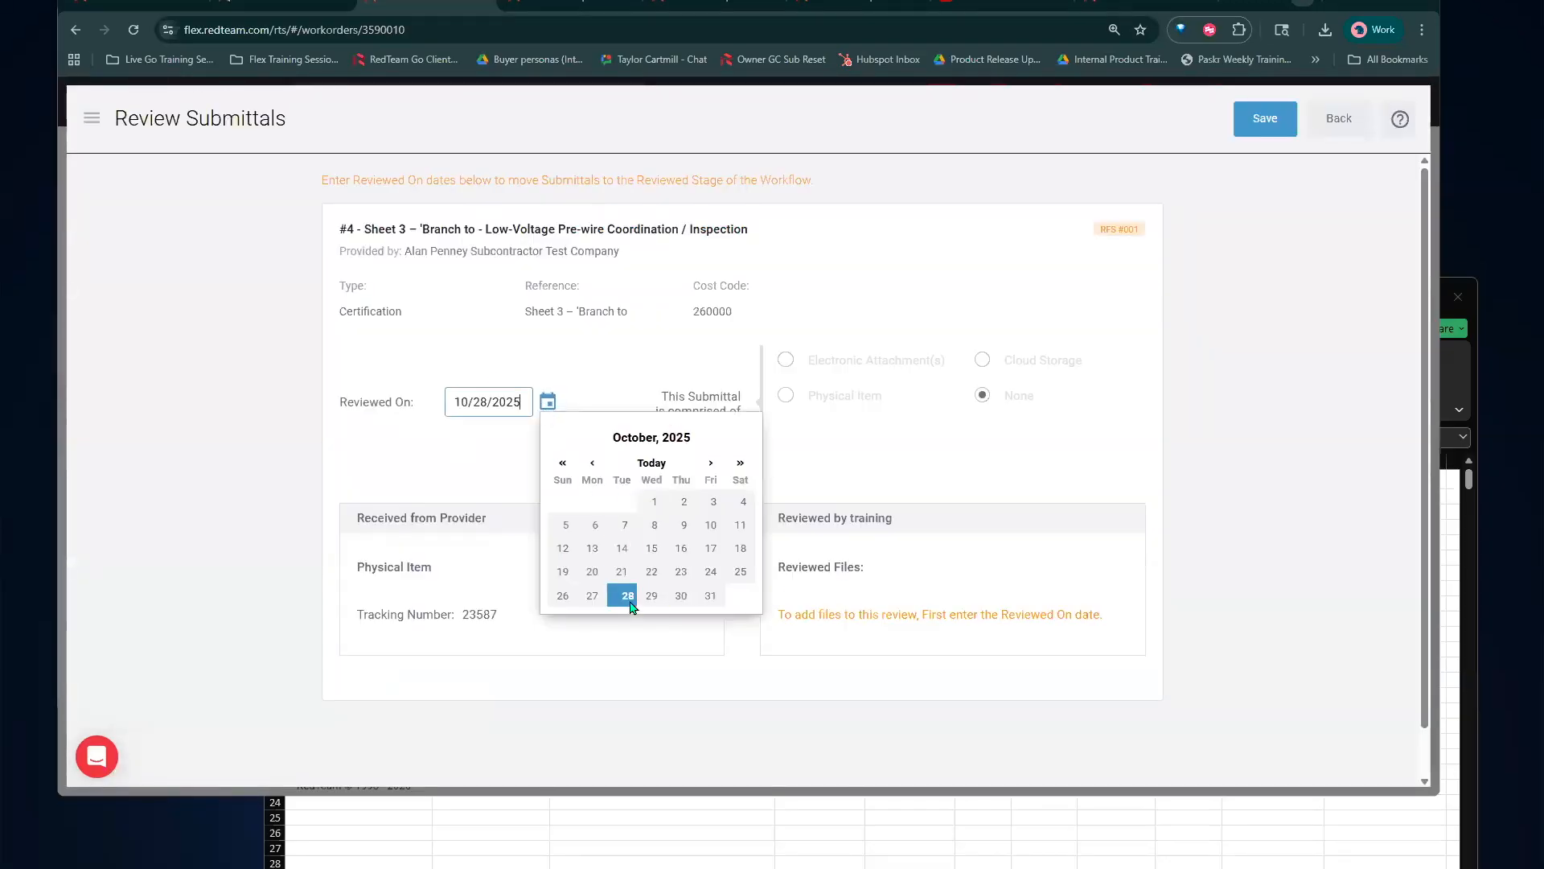
left_click(629, 599)
left_click(847, 416)
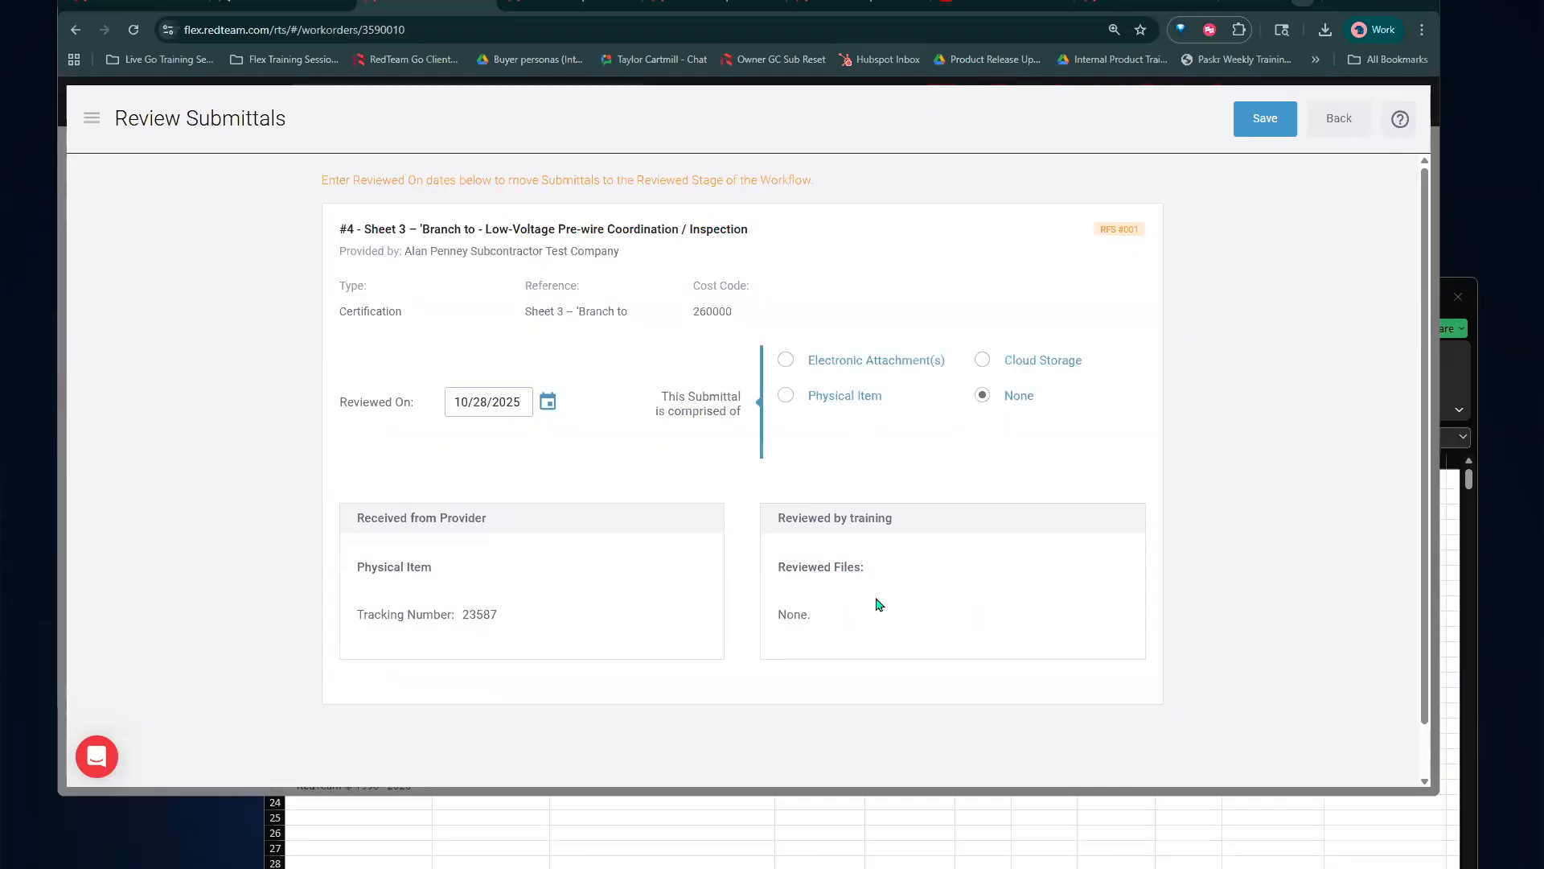
Record submittal #4's review as a Physical Item with tracking number 42537, save it, and view it in the Reviewed stage
left_click(813, 401)
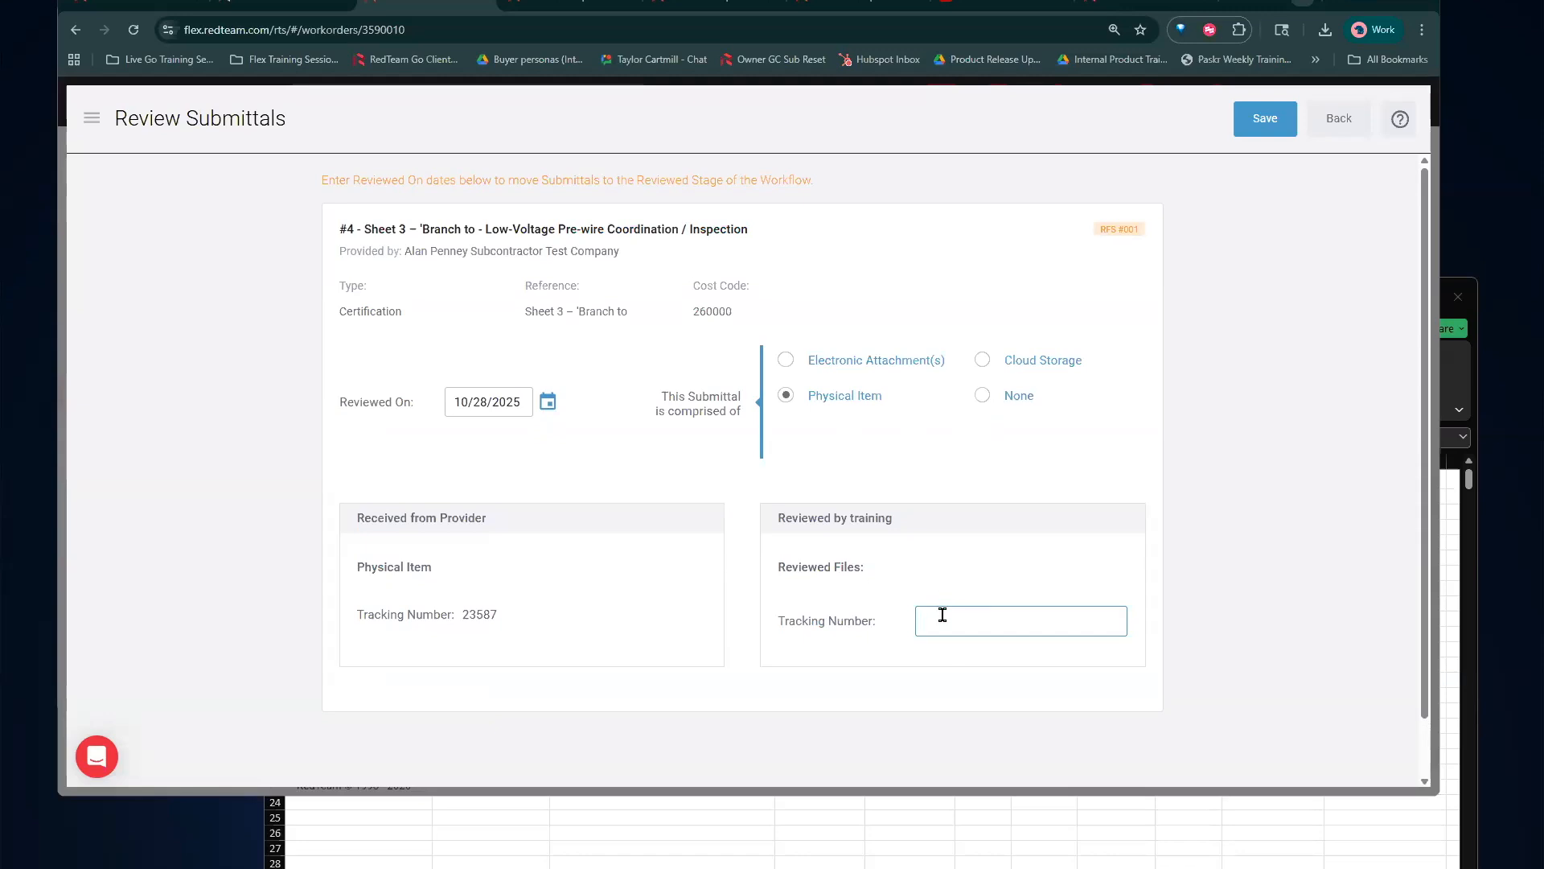
type("42537")
left_click(1278, 129)
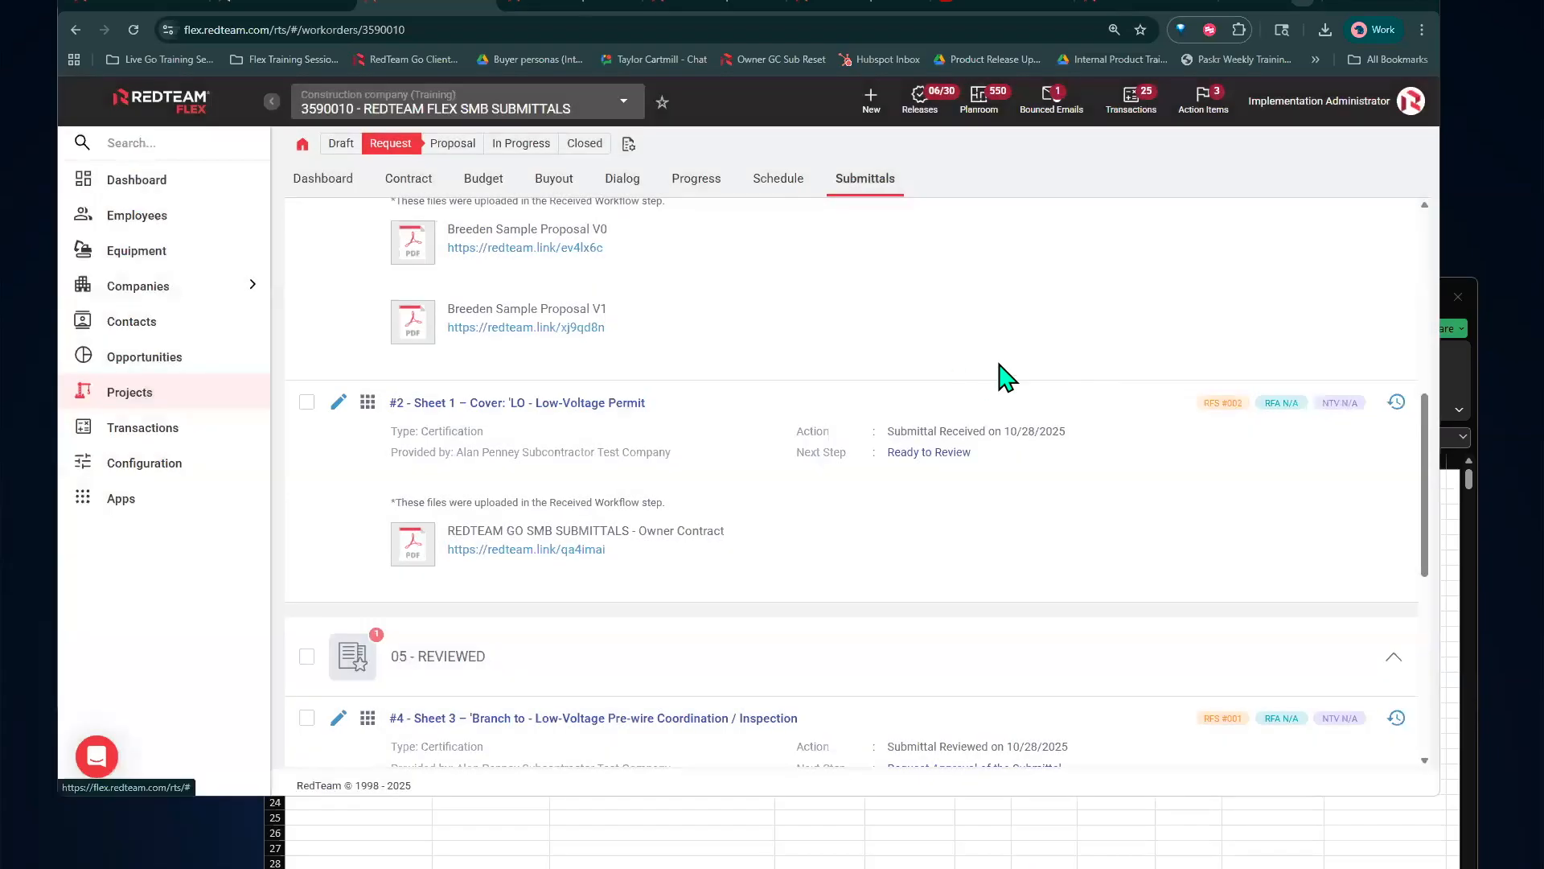
scroll(1001, 378, "down", 3)
scroll(1001, 386, "down", 2)
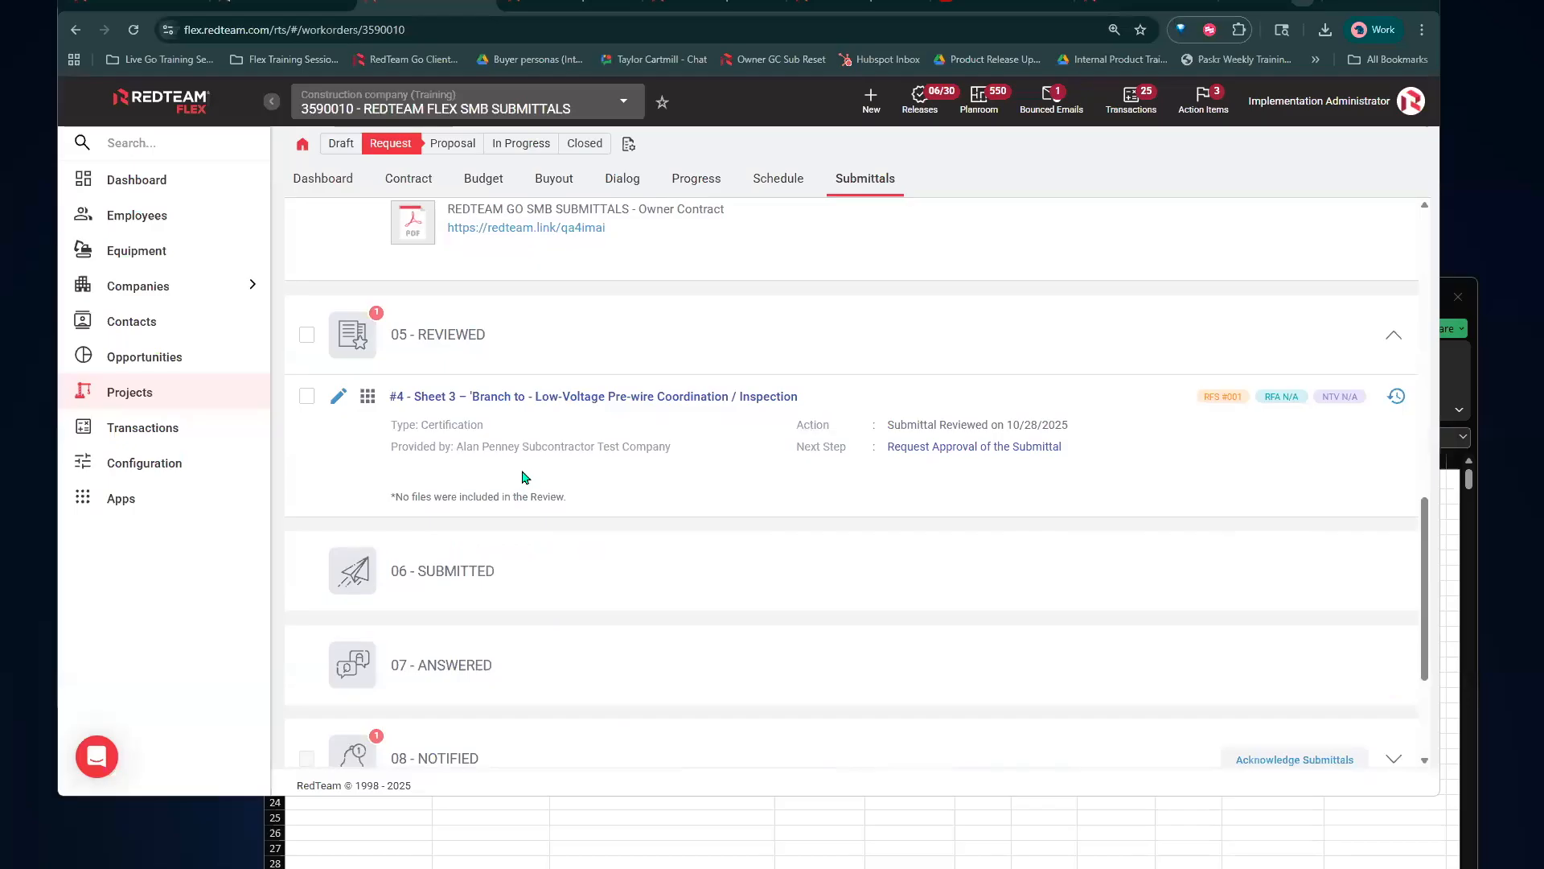
Create and save a Request for Approval for submittal #4, Low-Voltage Pre-wire Coordination / Inspection, from the Reviewed stage
scroll(524, 477, "down", 3)
scroll(527, 475, "up", 3)
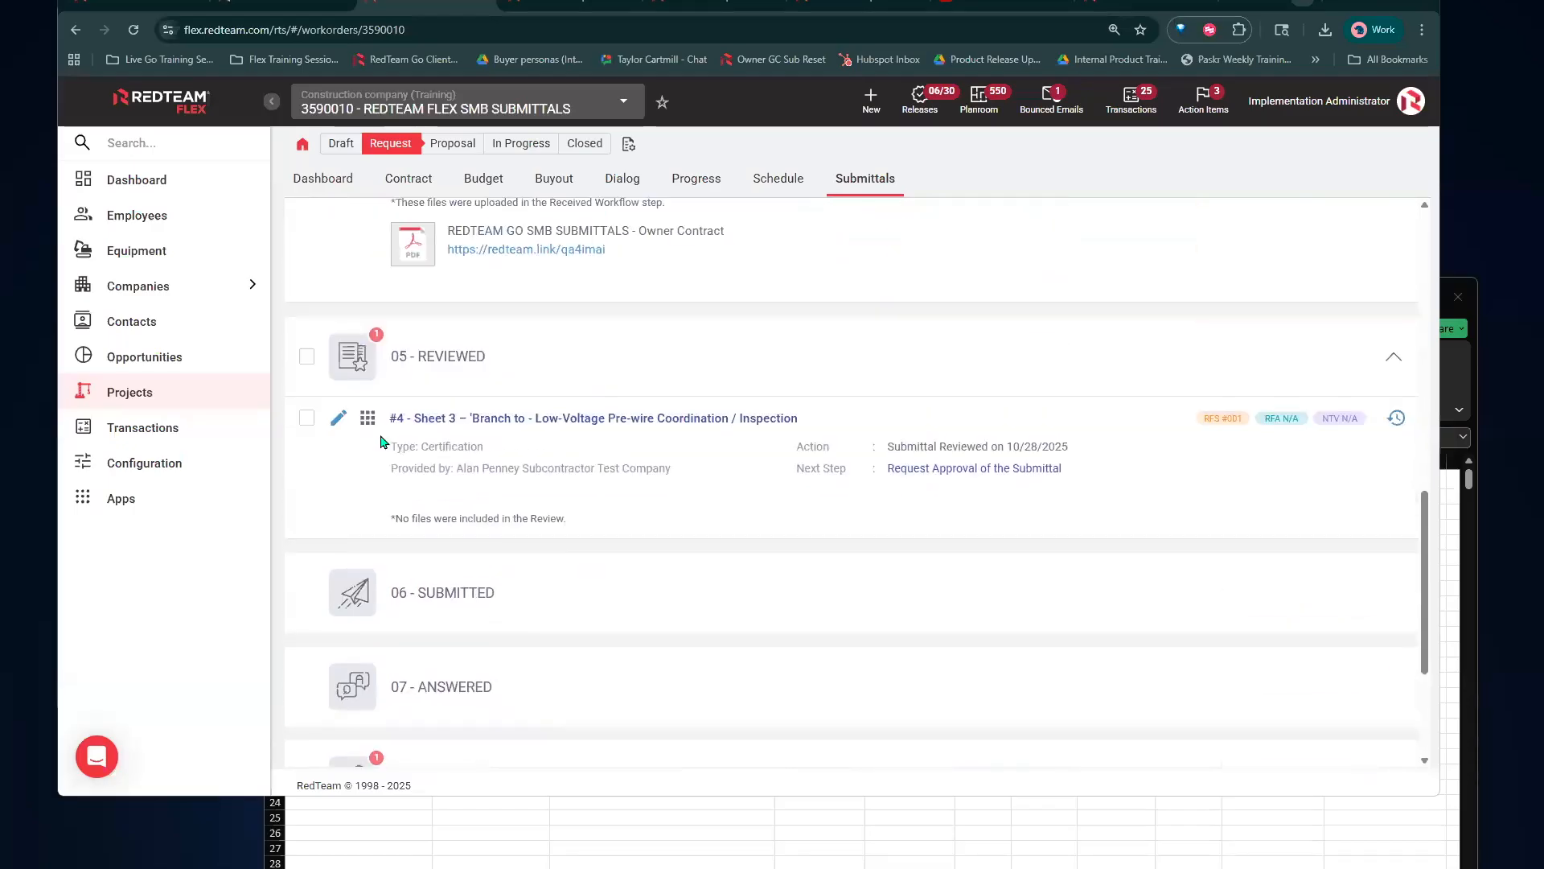
left_click(366, 428)
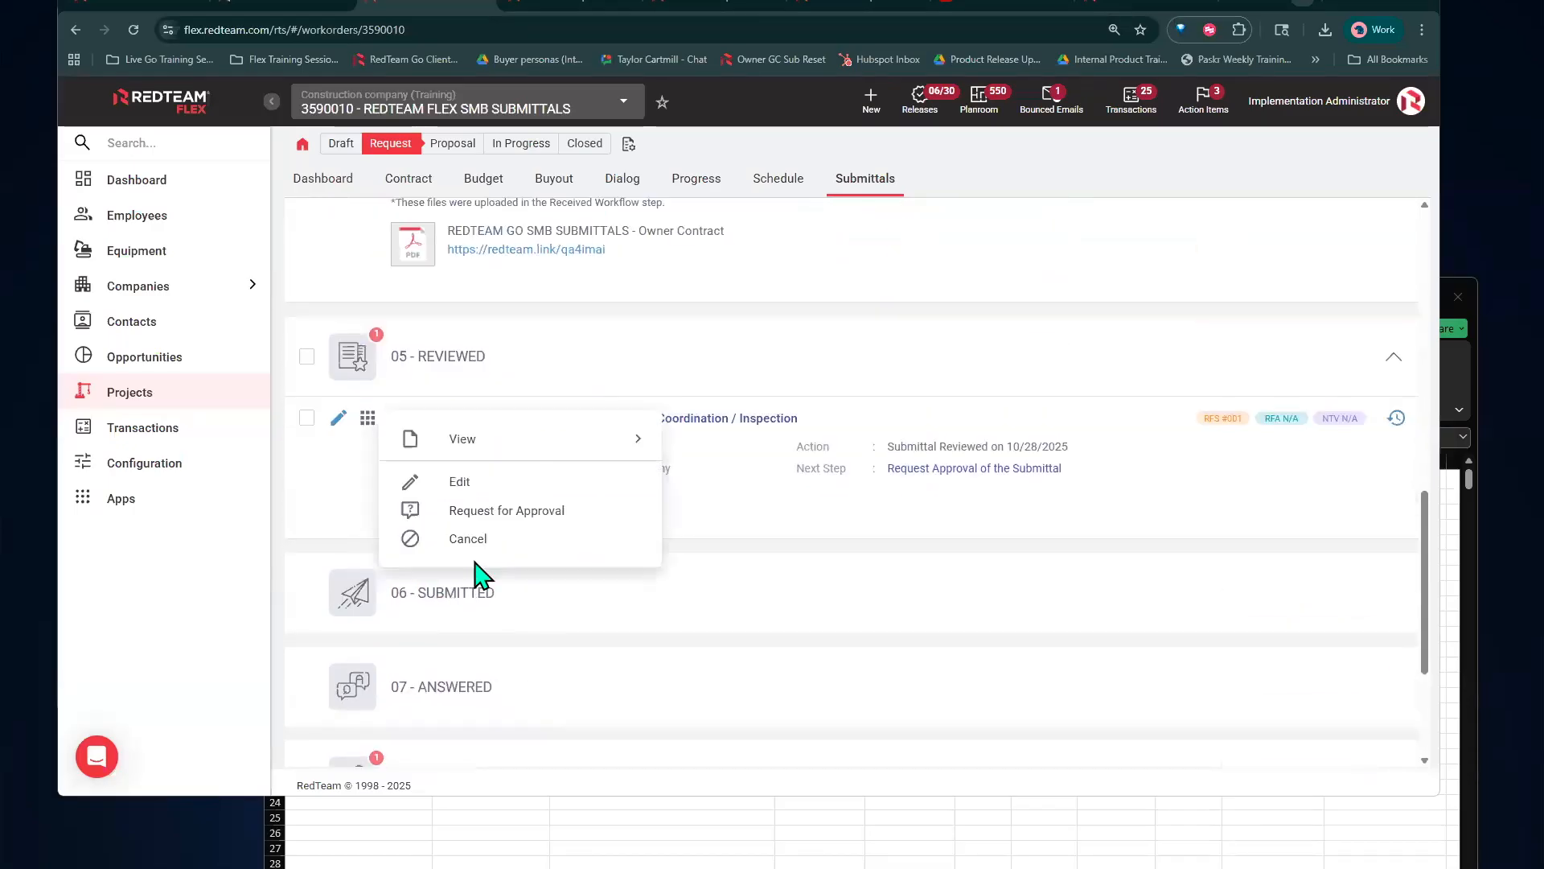
left_click(517, 510)
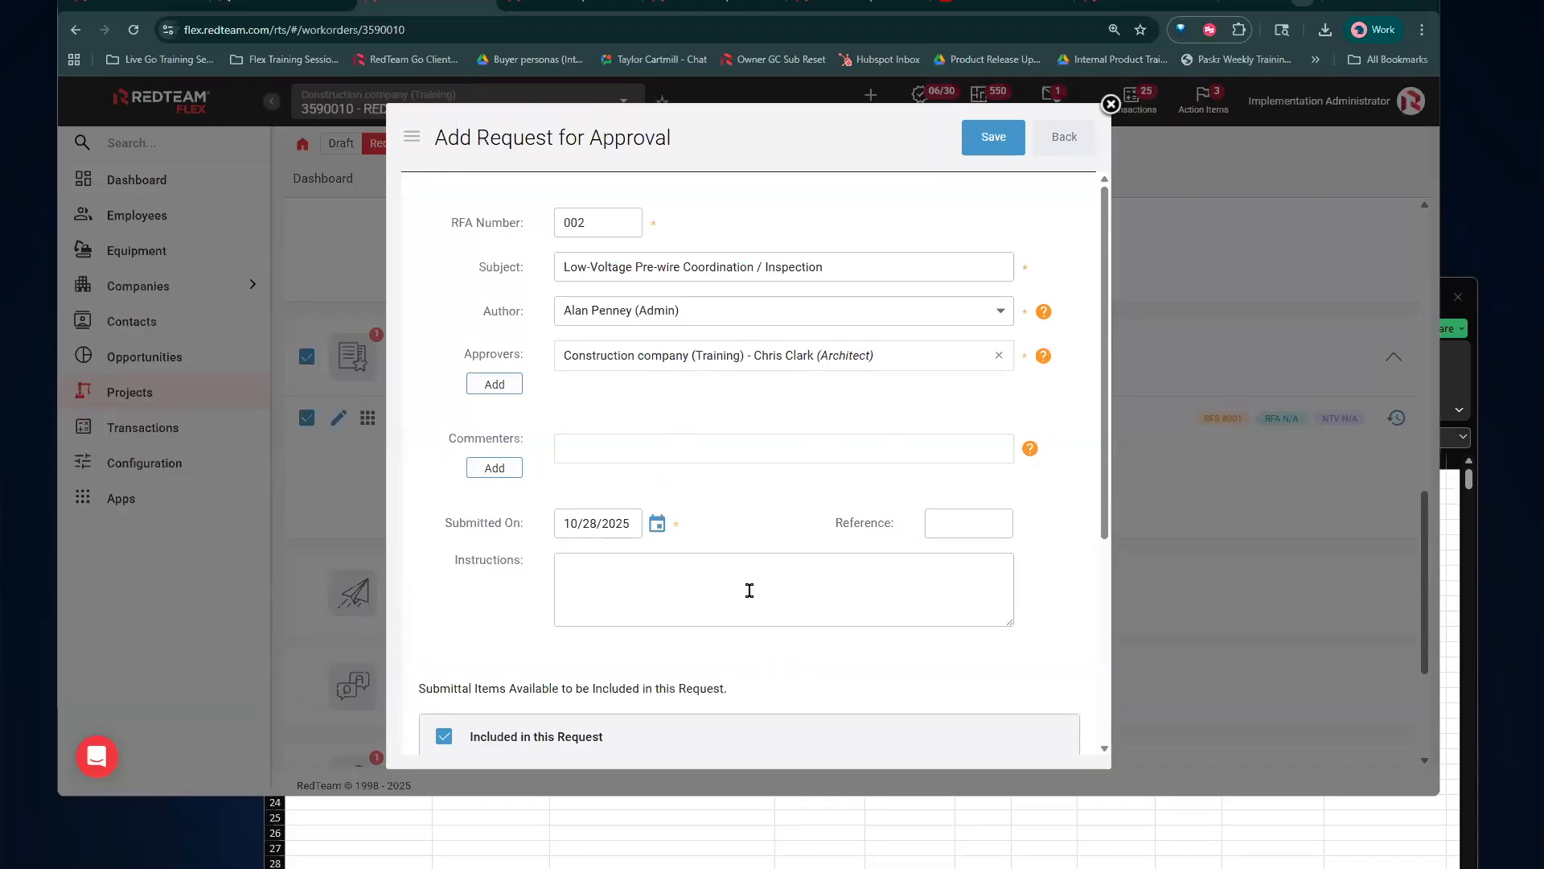
scroll(750, 590, "down", 4)
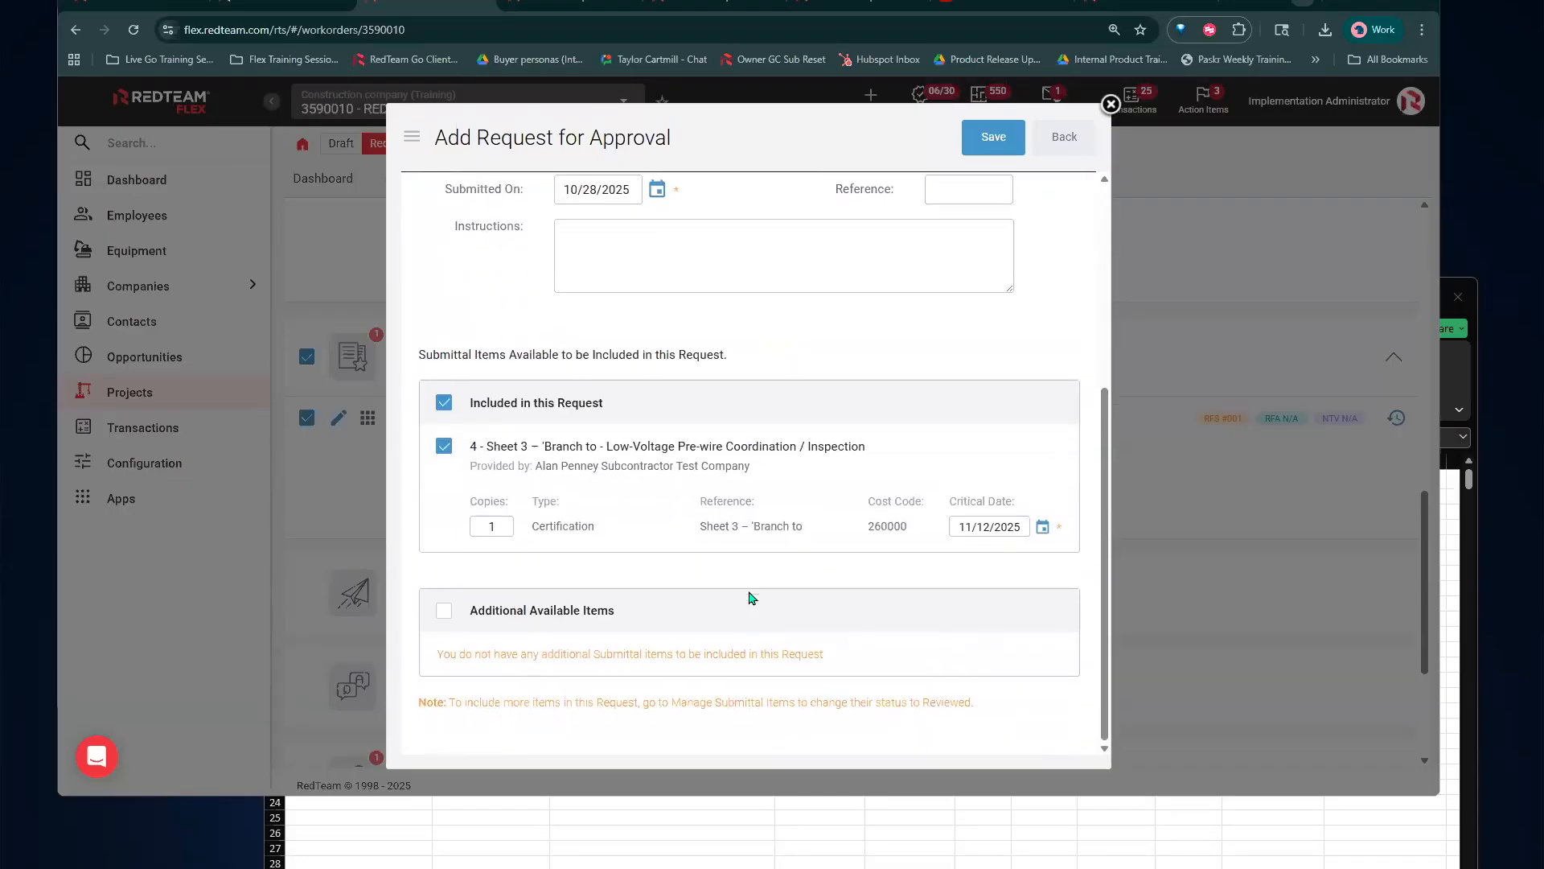
scroll(750, 597, "up", 4)
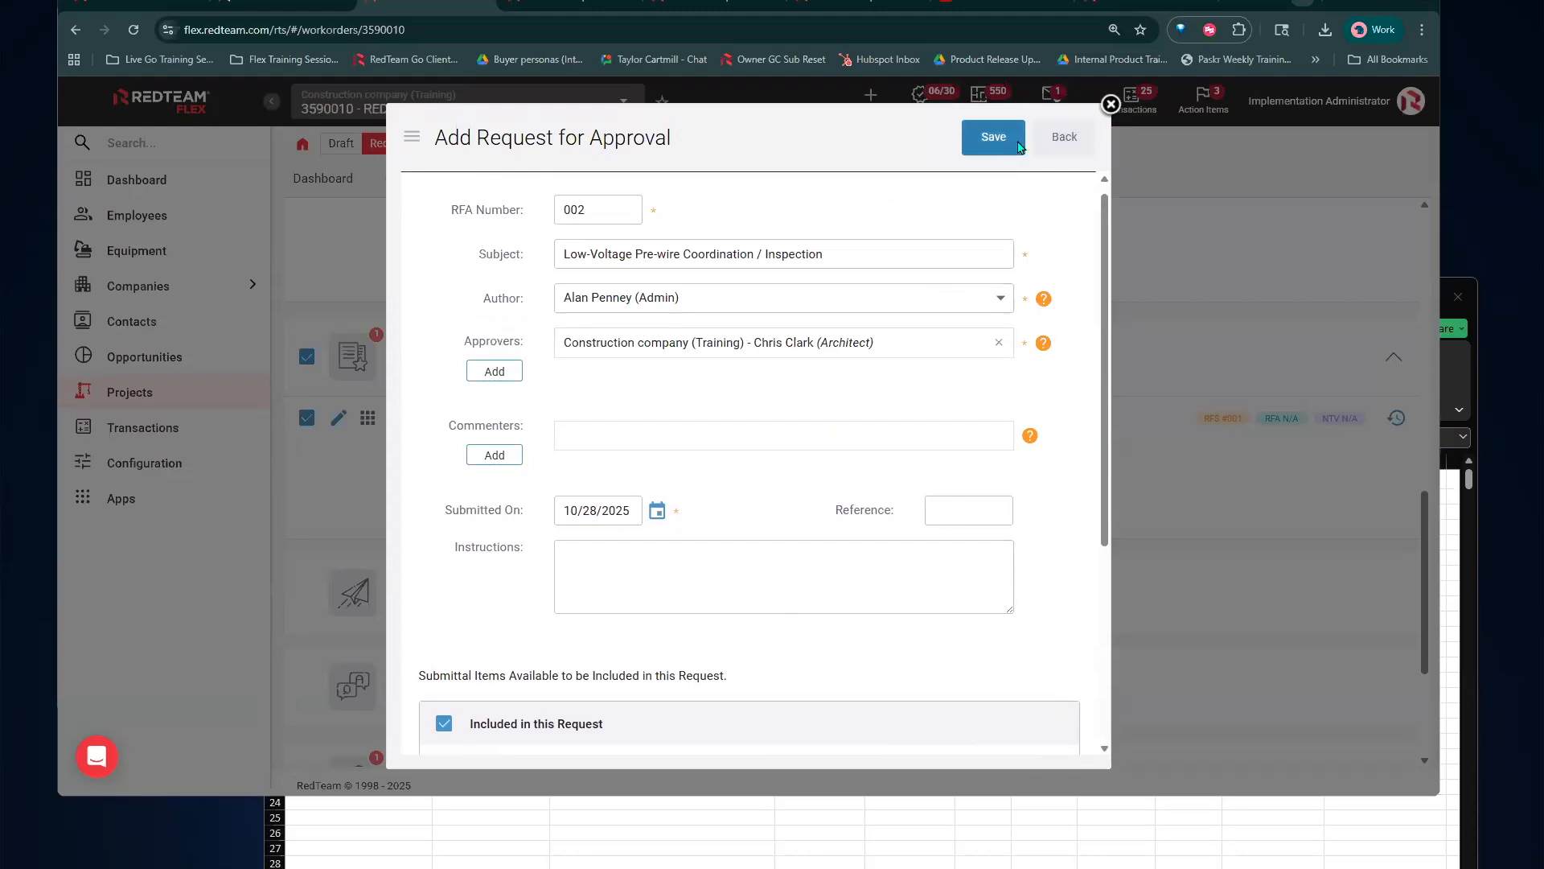
left_click(1016, 145)
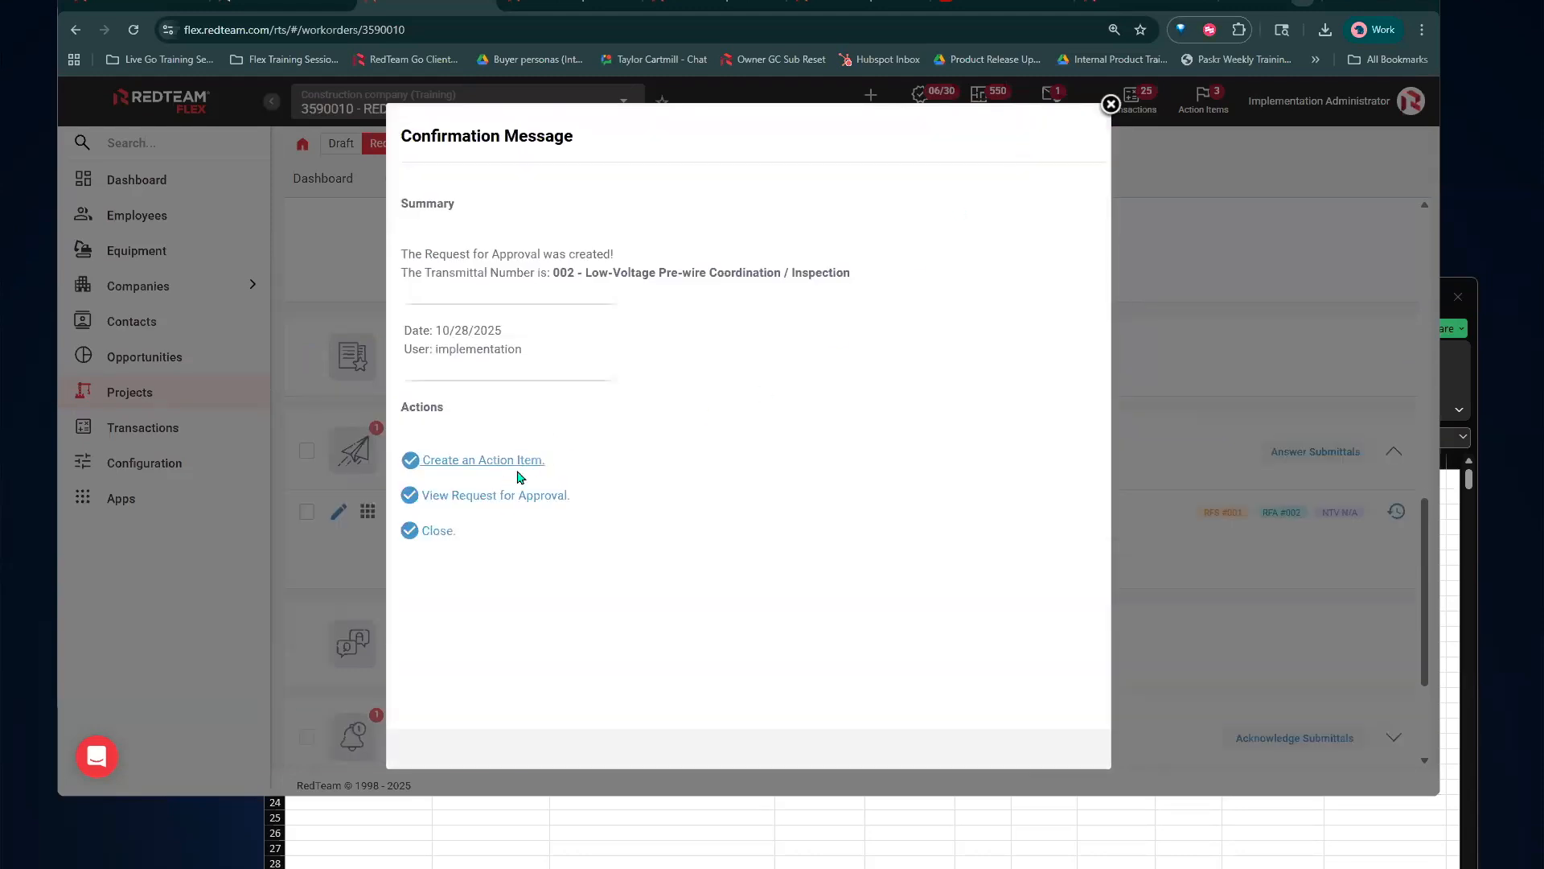
View the newly created Request for Approval 002 and commit it
left_click(504, 496)
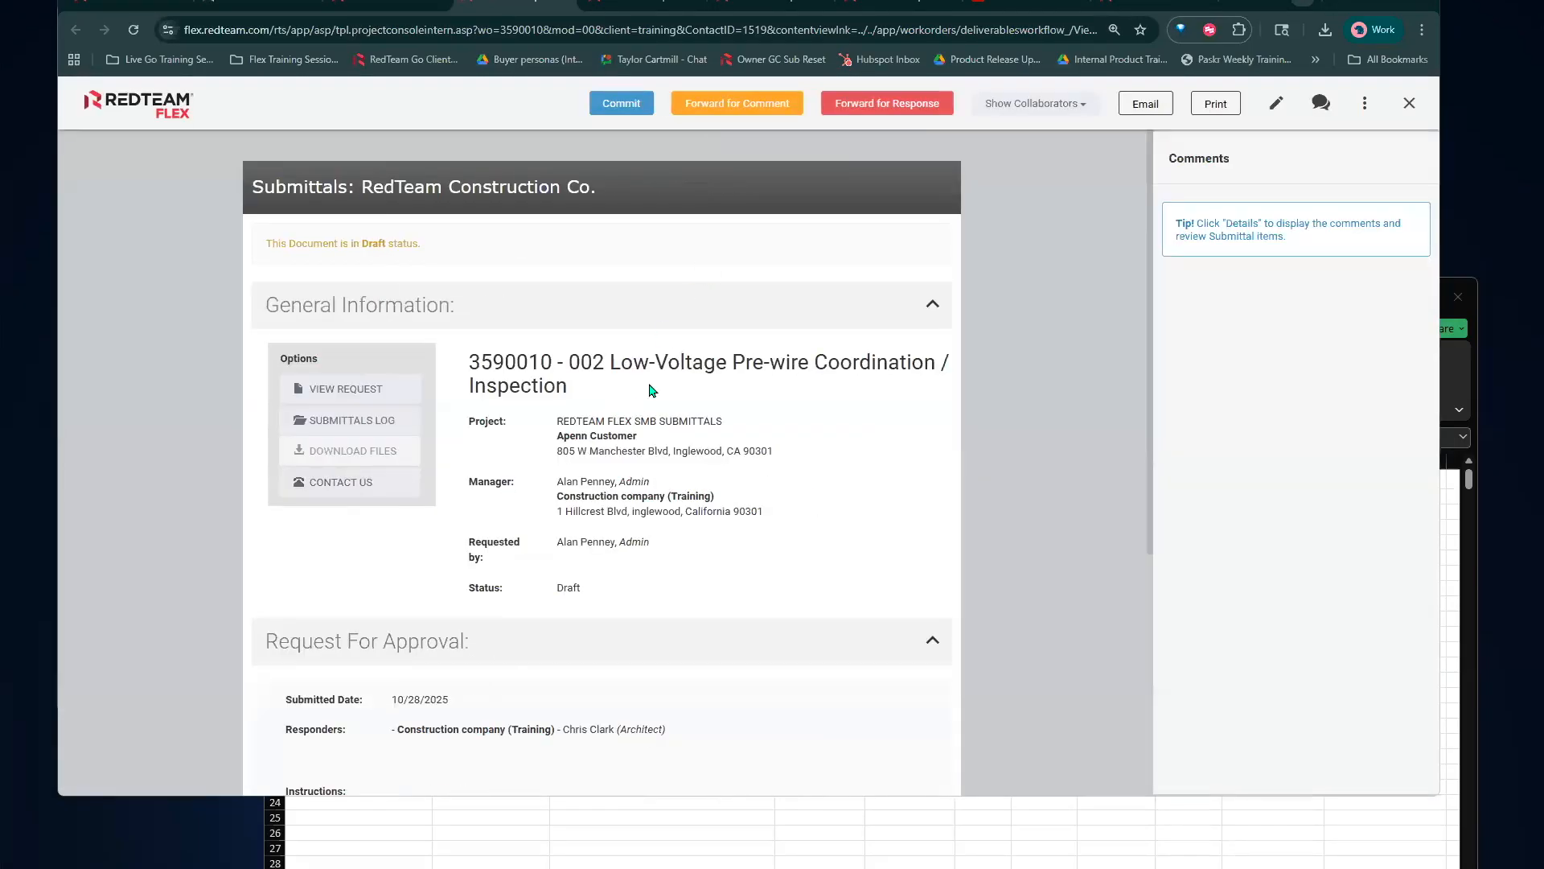
scroll(652, 390, "down", 5)
scroll(652, 390, "up", 5)
right_click(652, 390)
key("Escape")
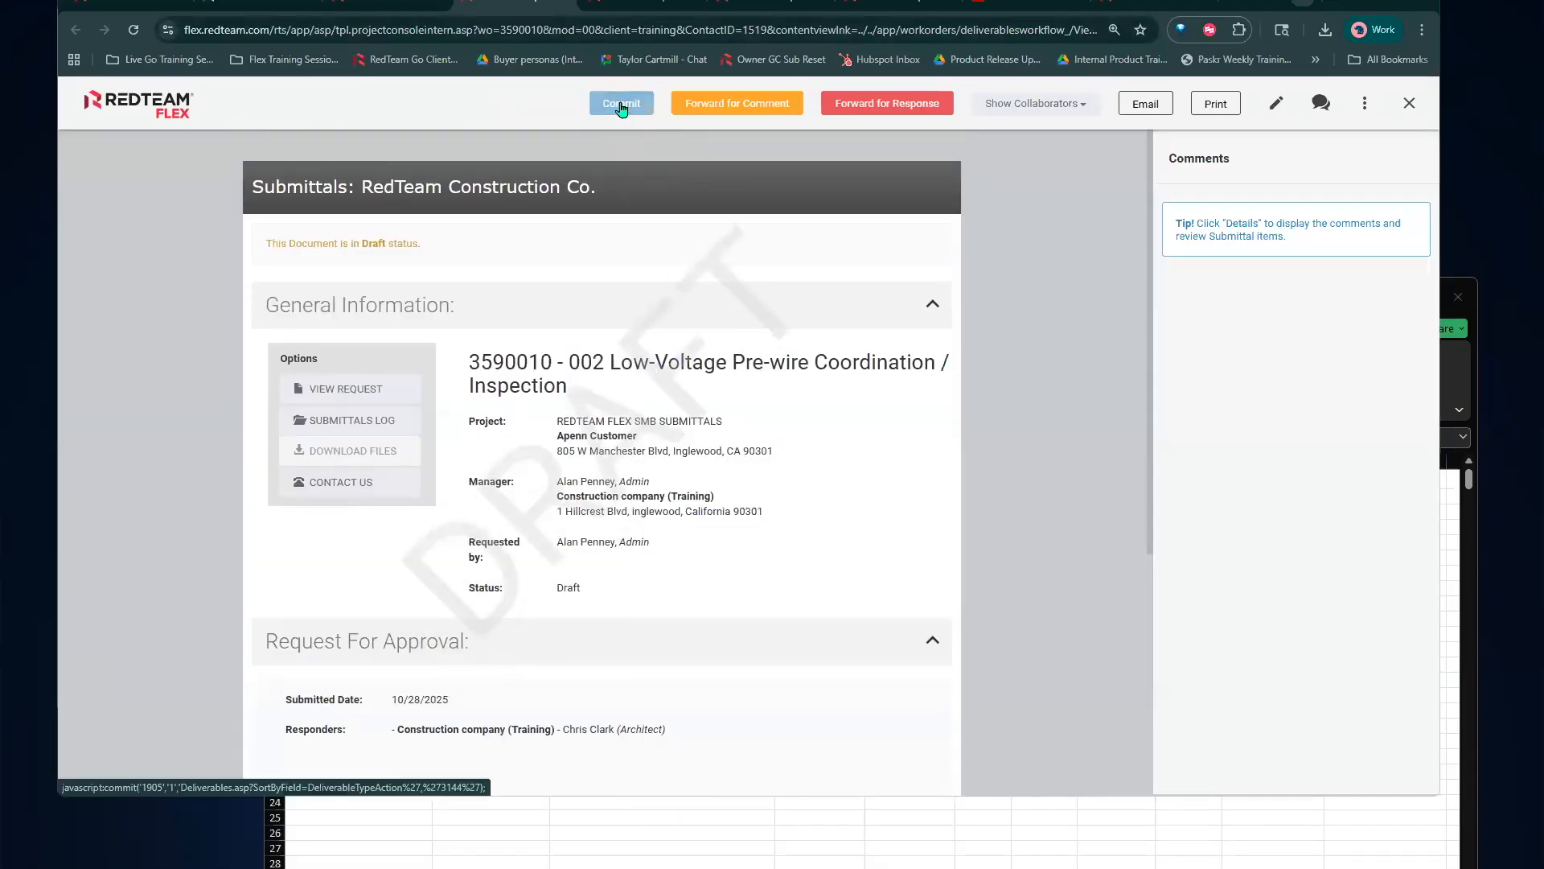
left_click(622, 111)
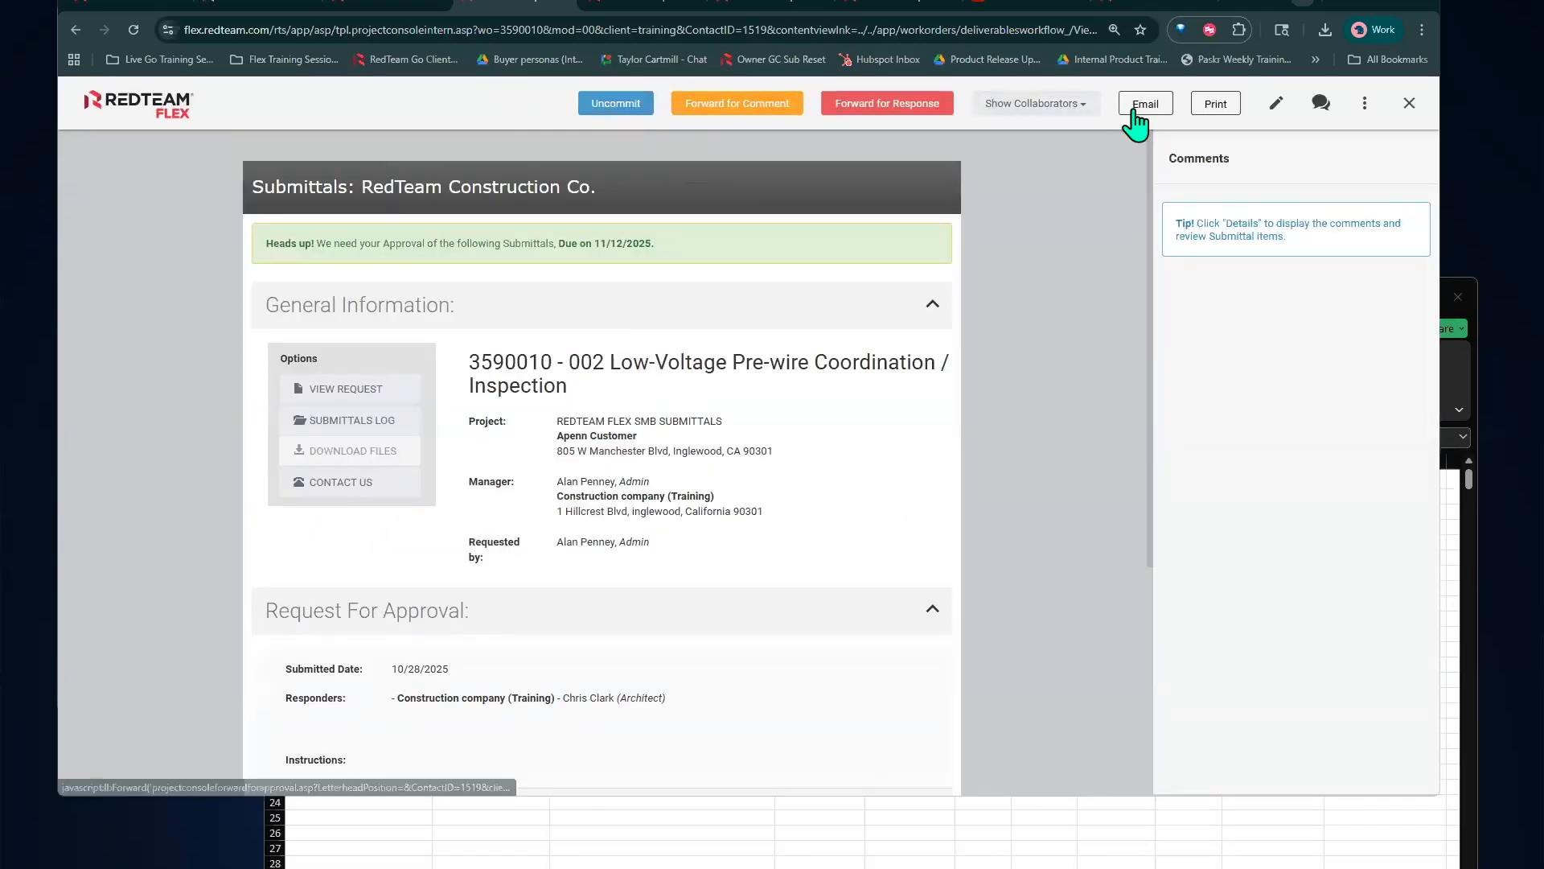
Email Request for Approval 002 to the preselected approver and copied contact, and close the confirmation
left_click(1133, 111)
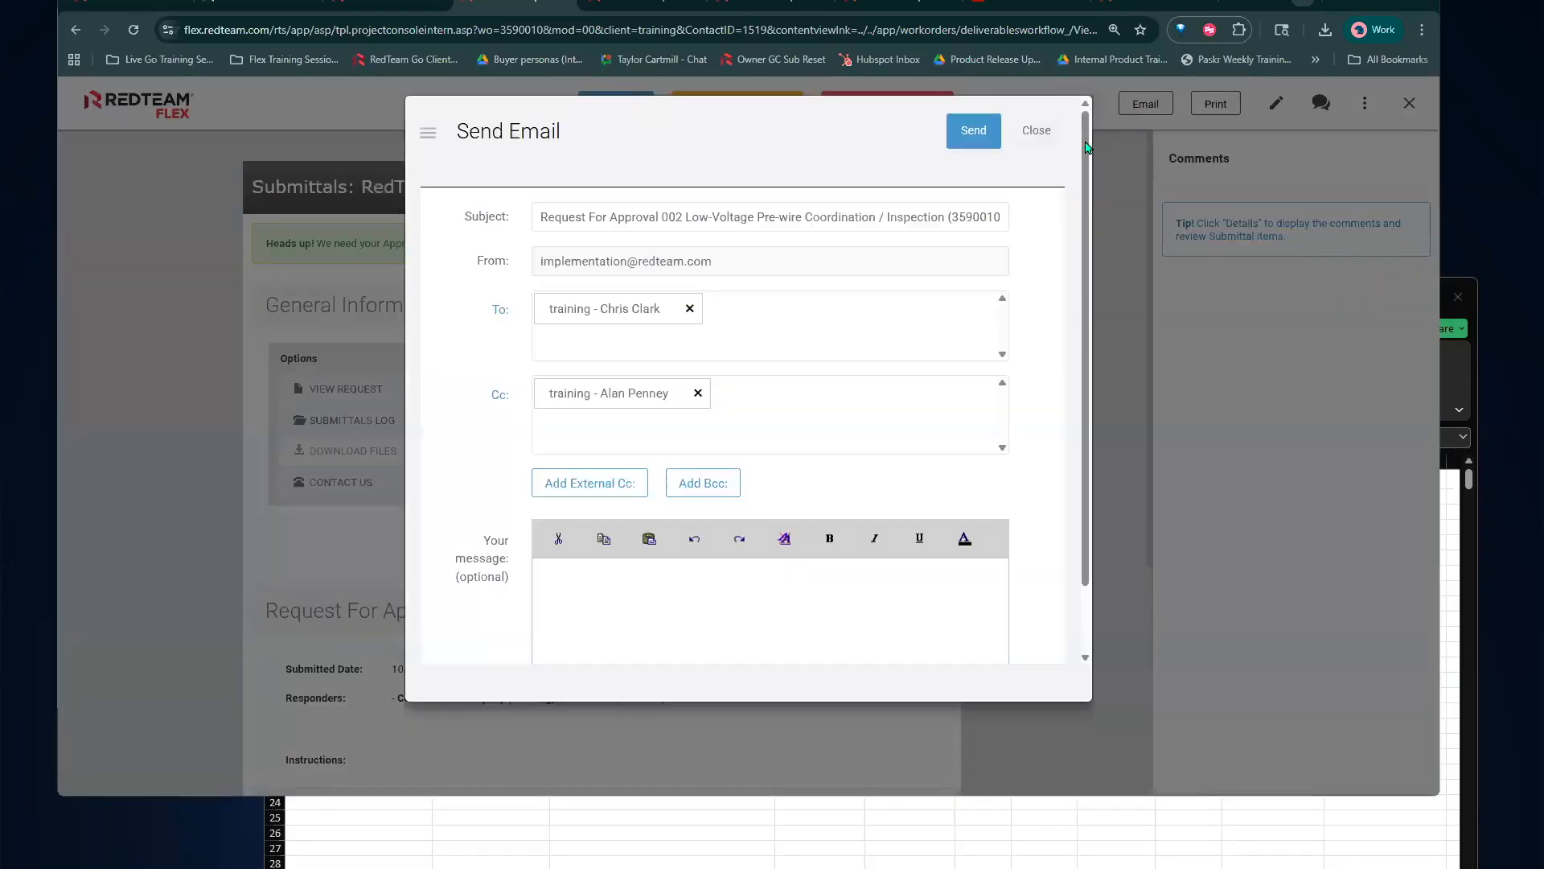
left_click(970, 143)
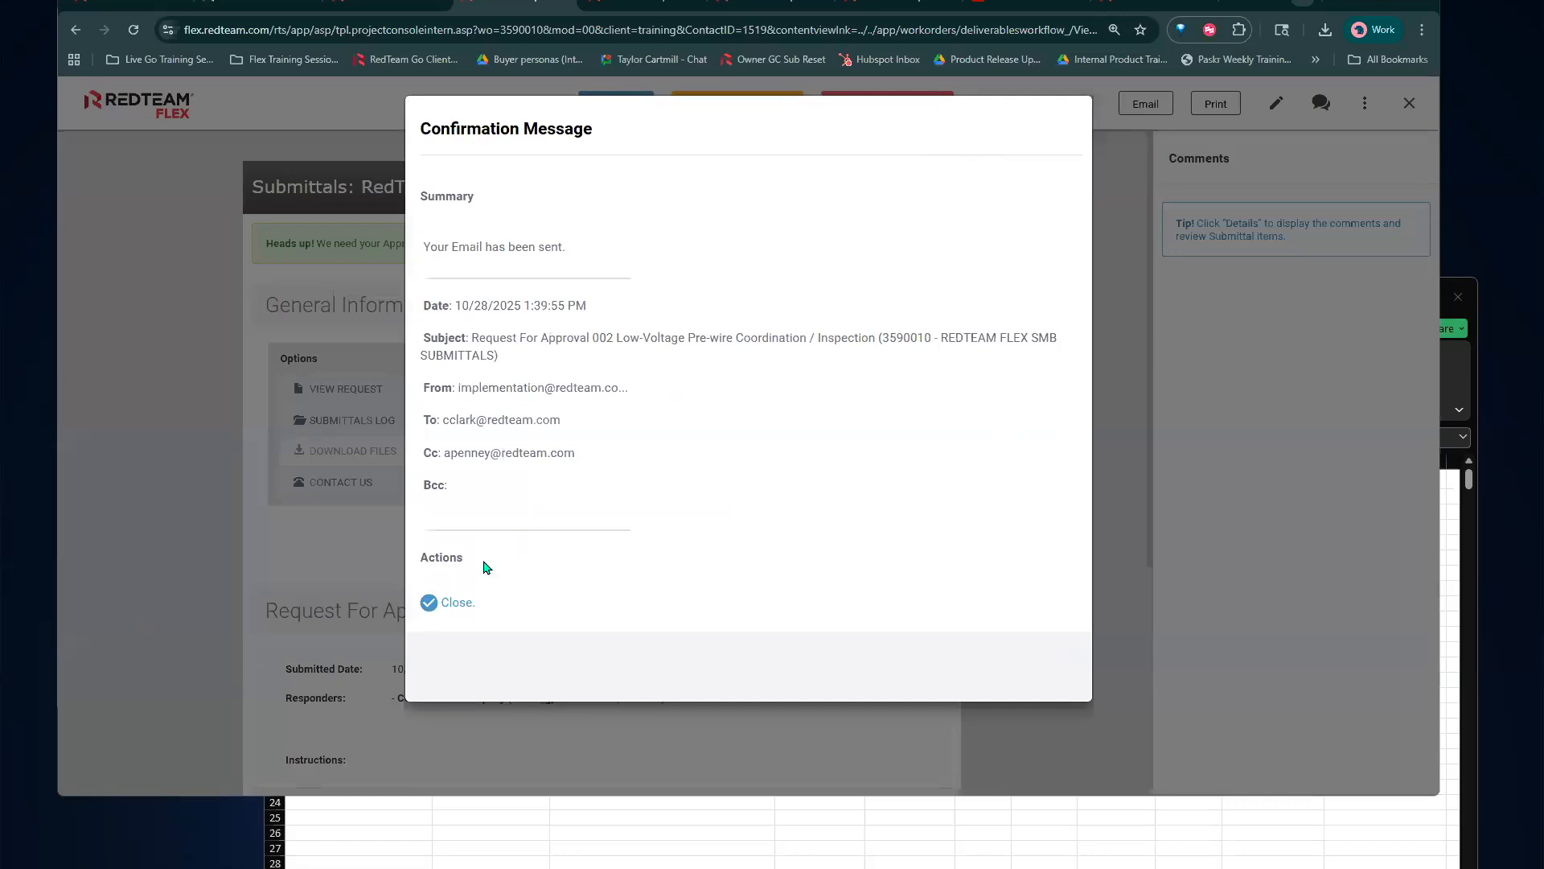
left_click(460, 603)
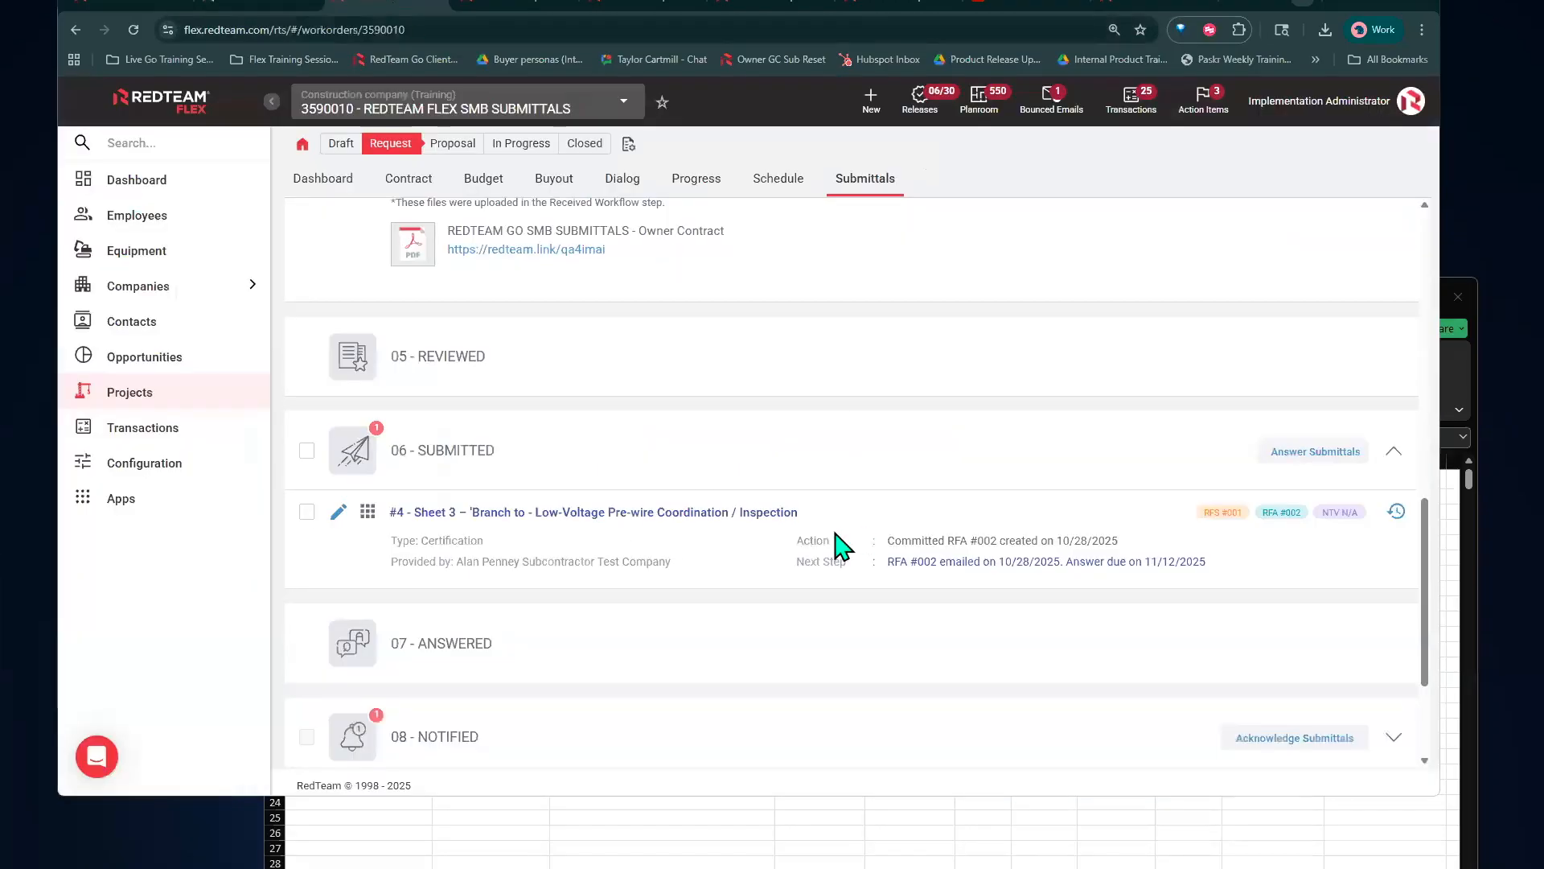
Look through the later workflow stages, reload the project's submittals, and view submittal #4 in the Submitted stage
scroll(837, 615, "down", 2)
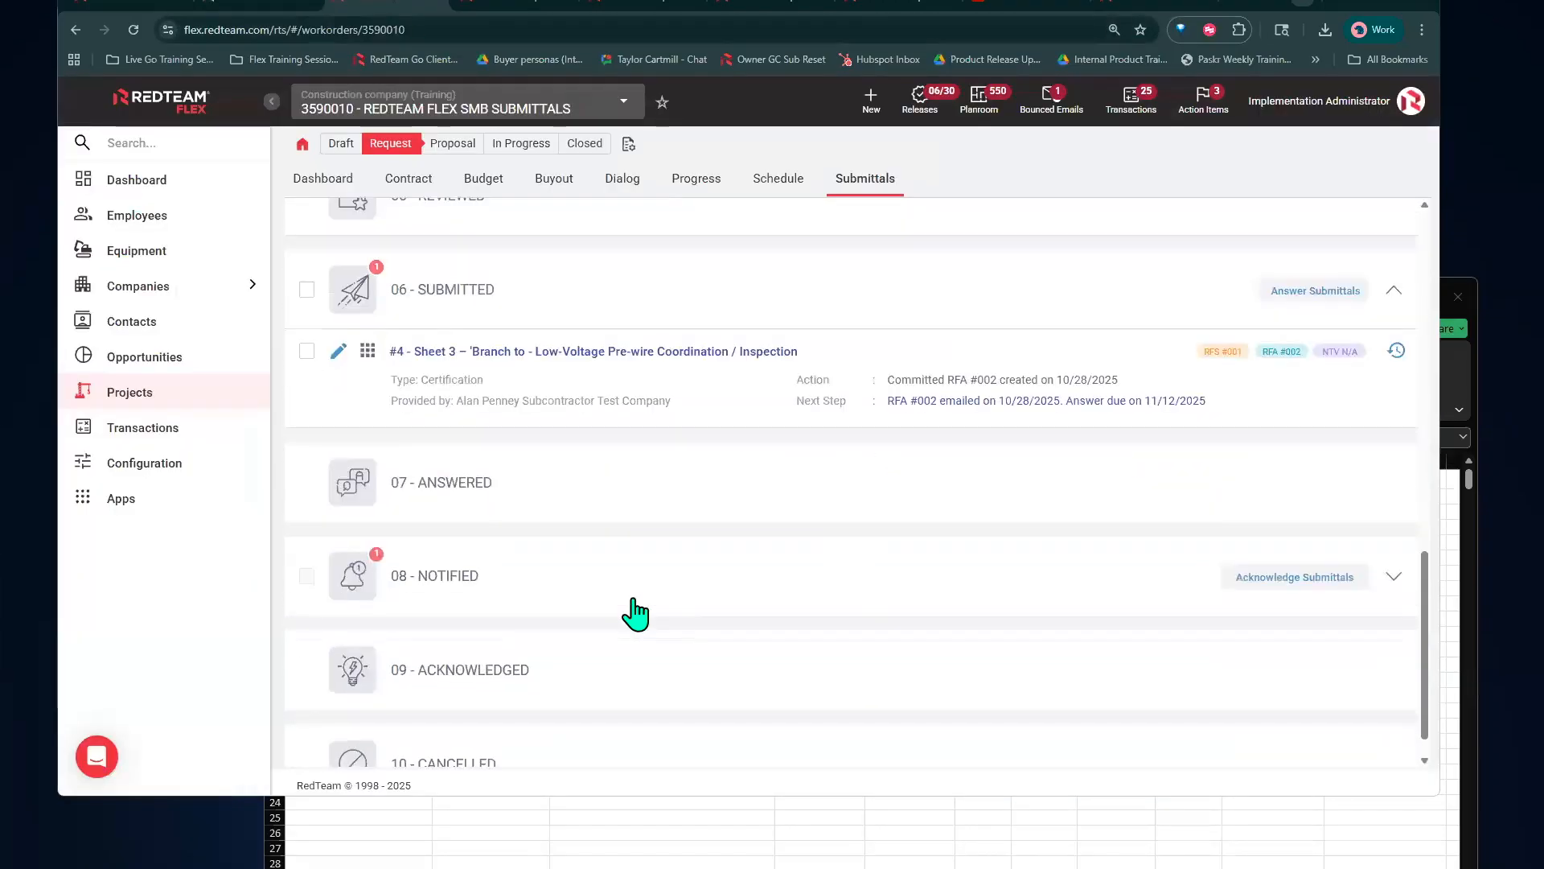
left_click(633, 600)
scroll(689, 579, "down", 1)
scroll(684, 555, "up", 3)
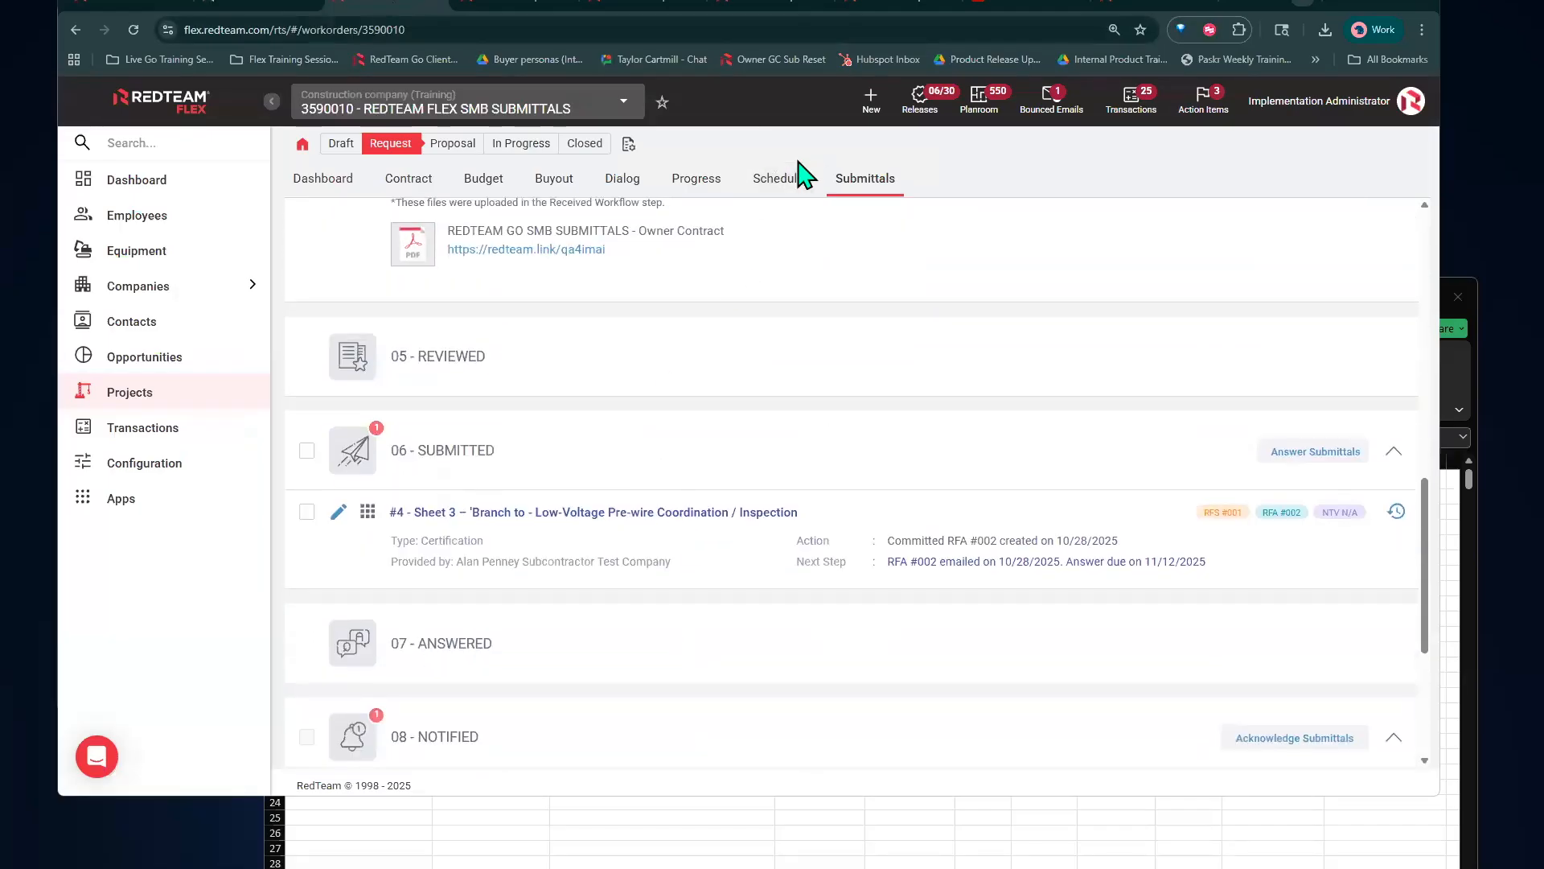
left_click(777, 187)
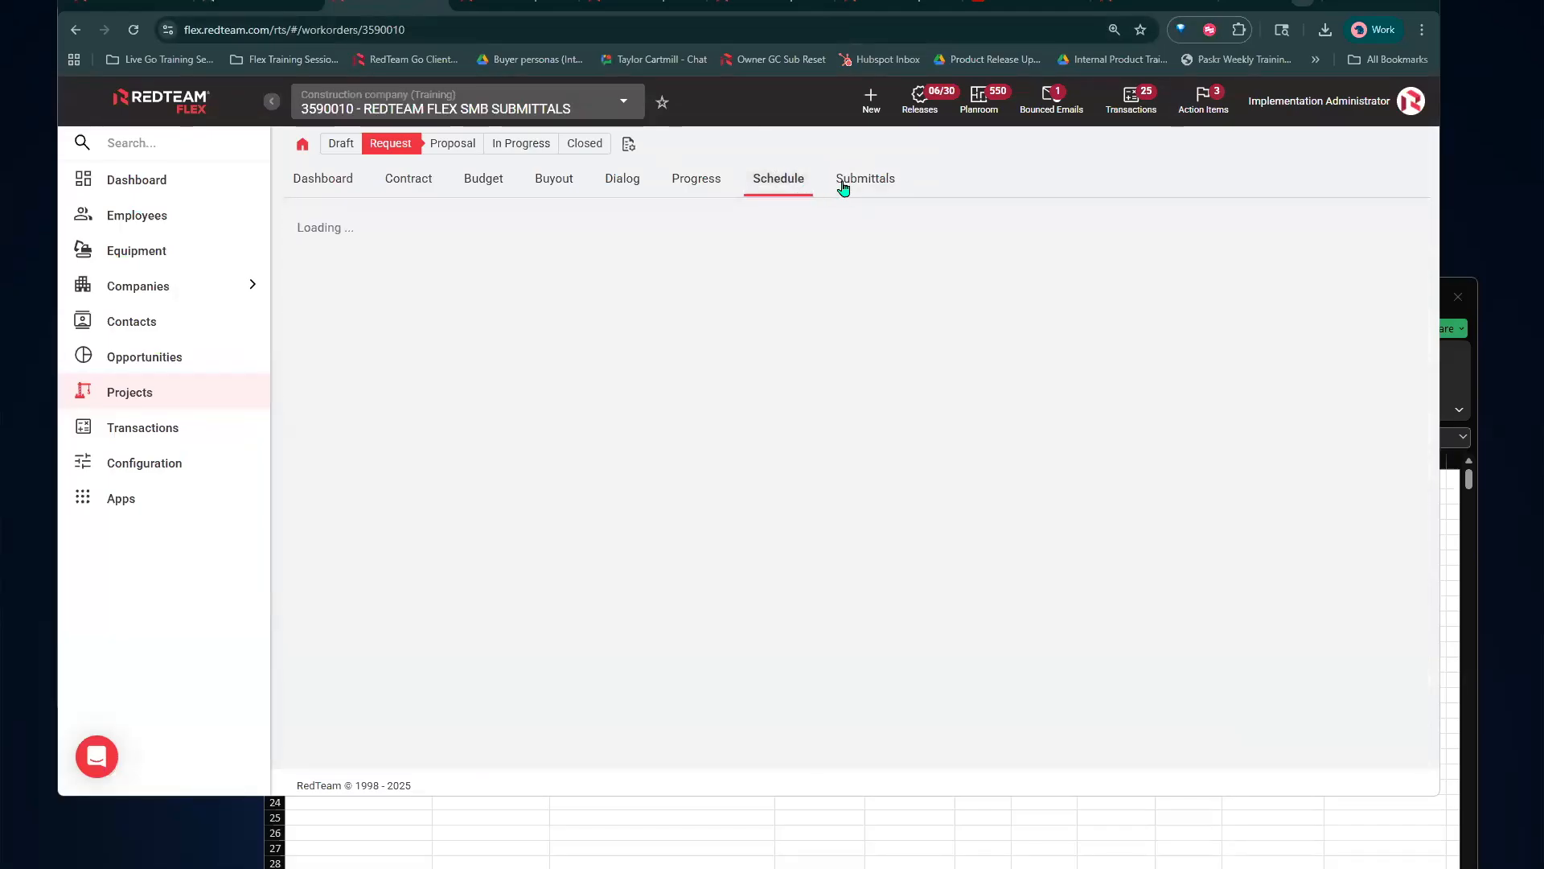
left_click(842, 185)
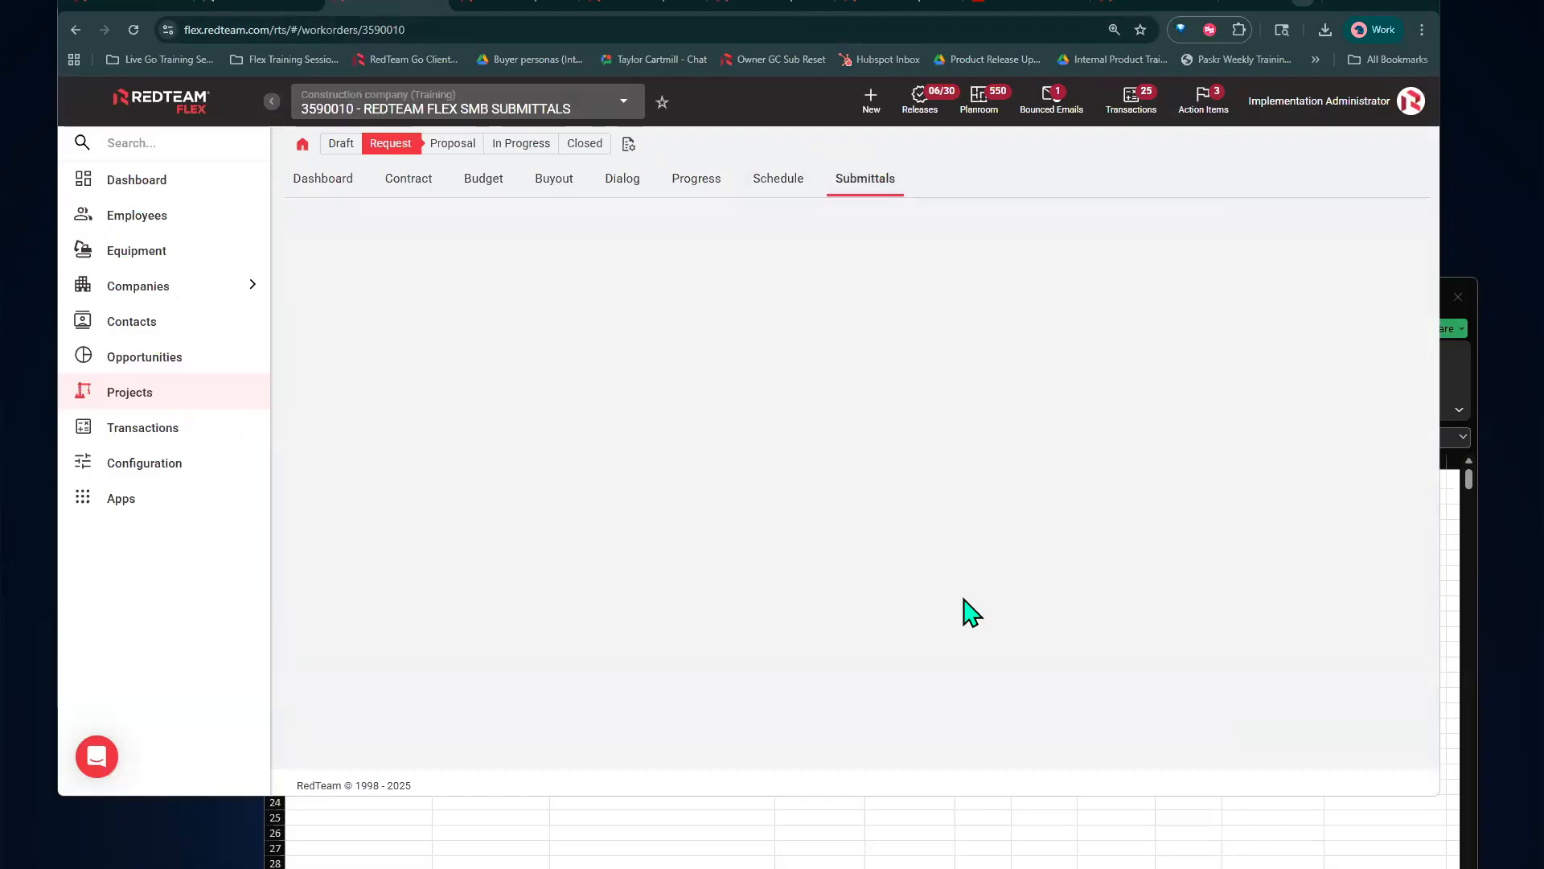
scroll(916, 607, "down", 5)
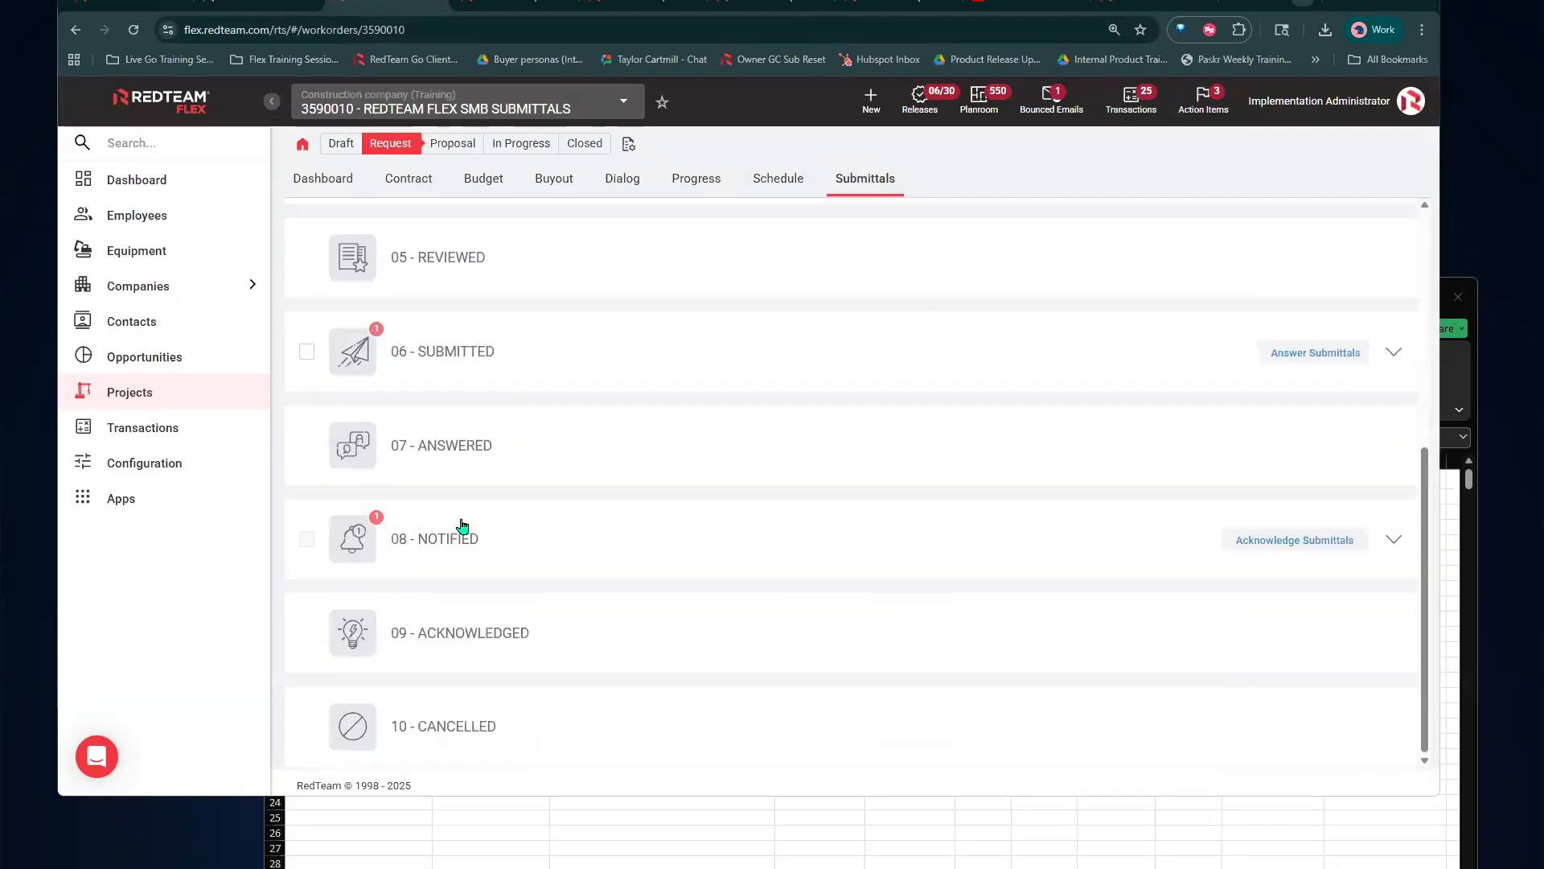
left_click(568, 368)
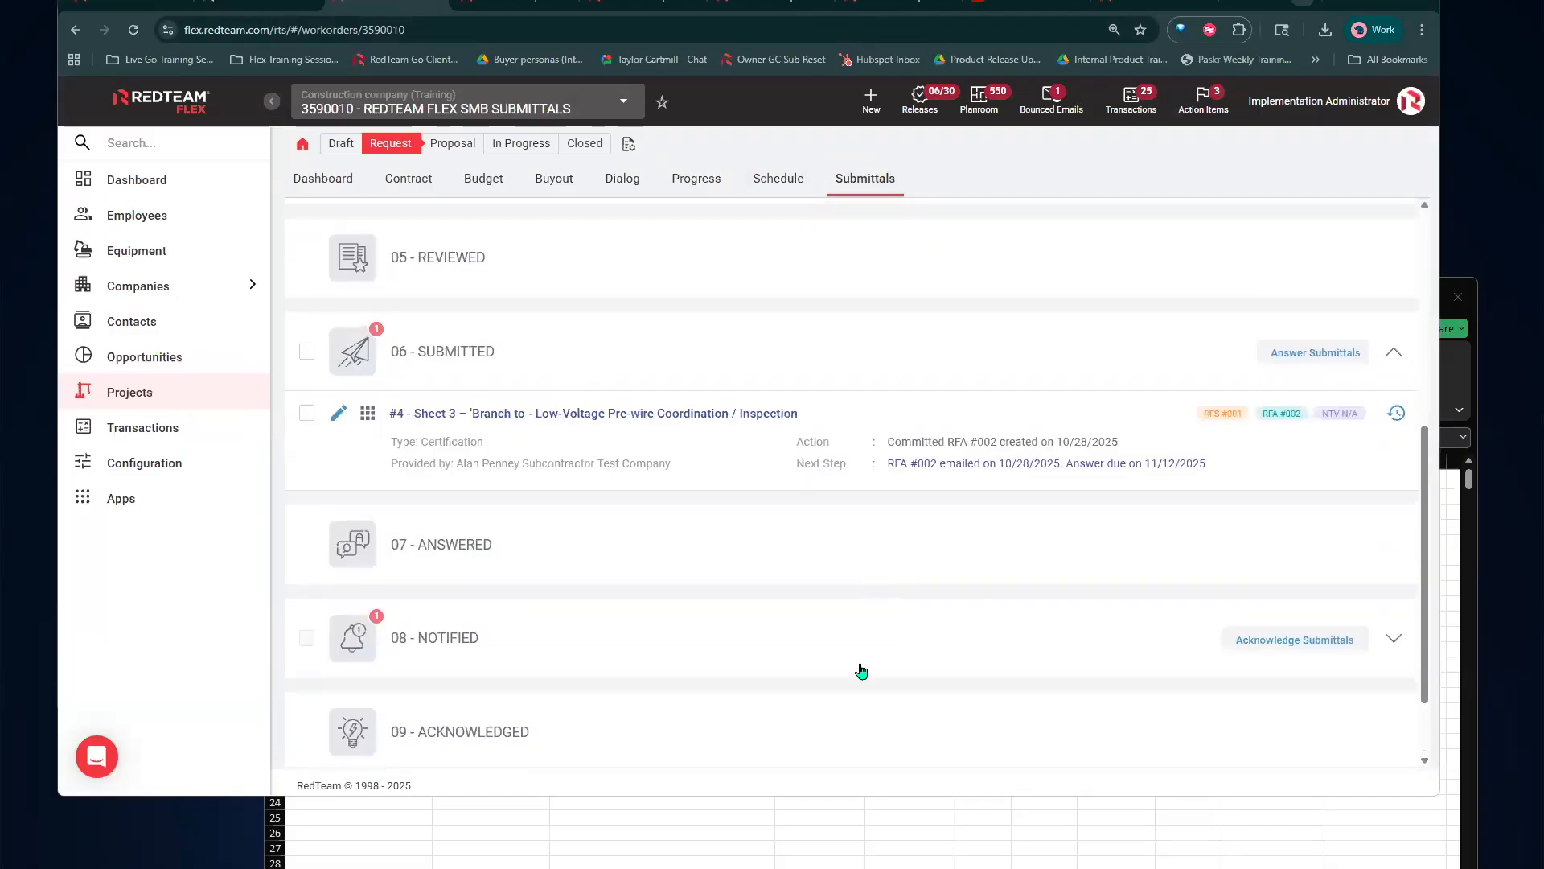
Start answering submittal #4 with the response Rejected as Noted and the note "TILE DOES NOT MEET SPECS"
left_click(370, 415)
left_click(507, 511)
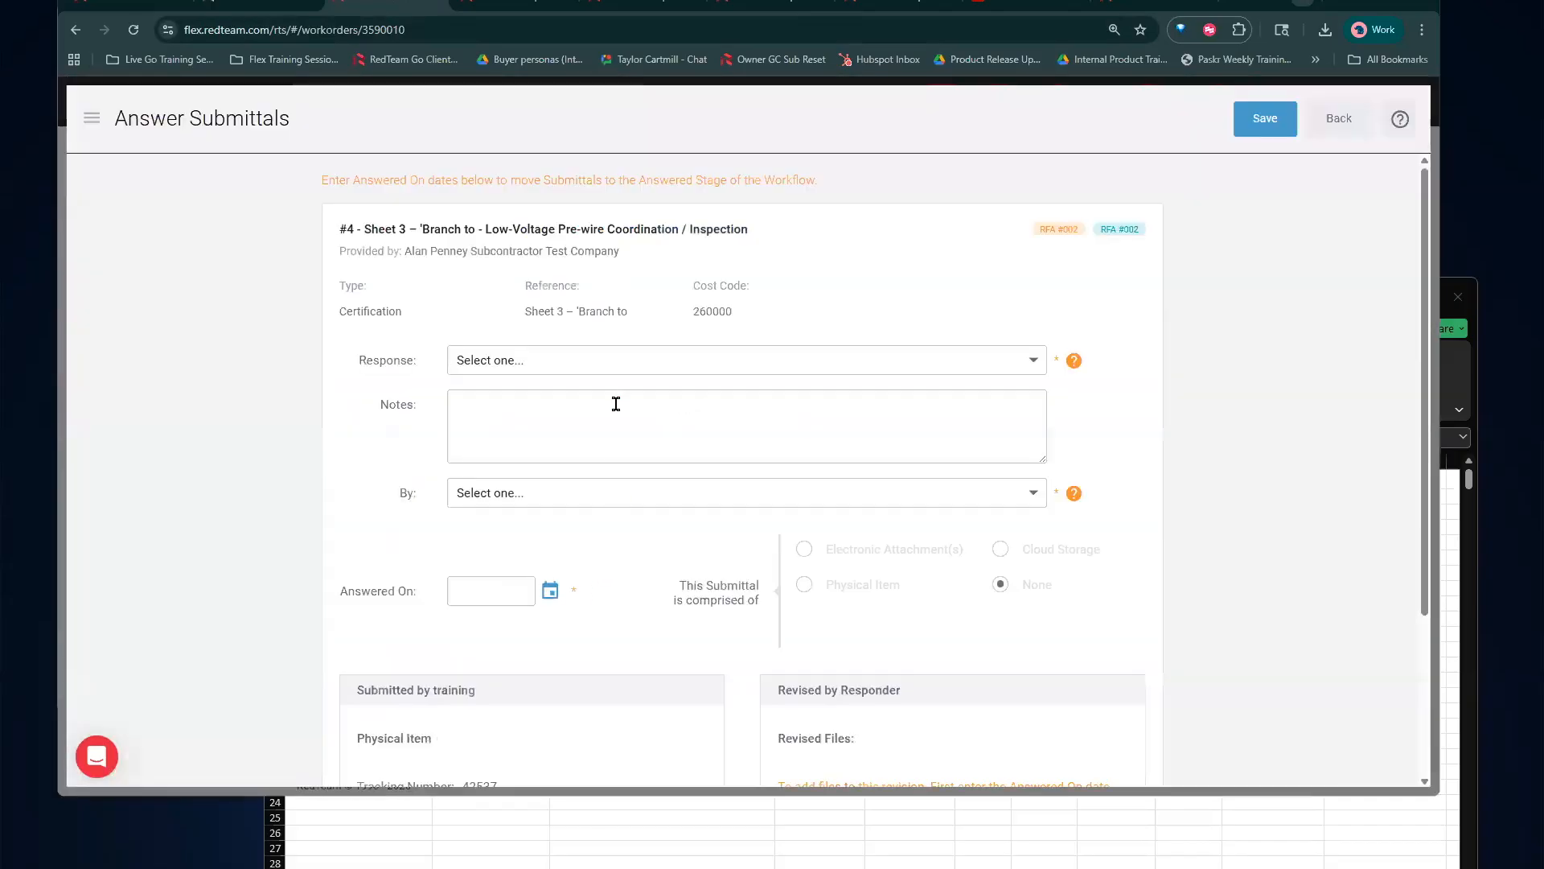
left_click(634, 362)
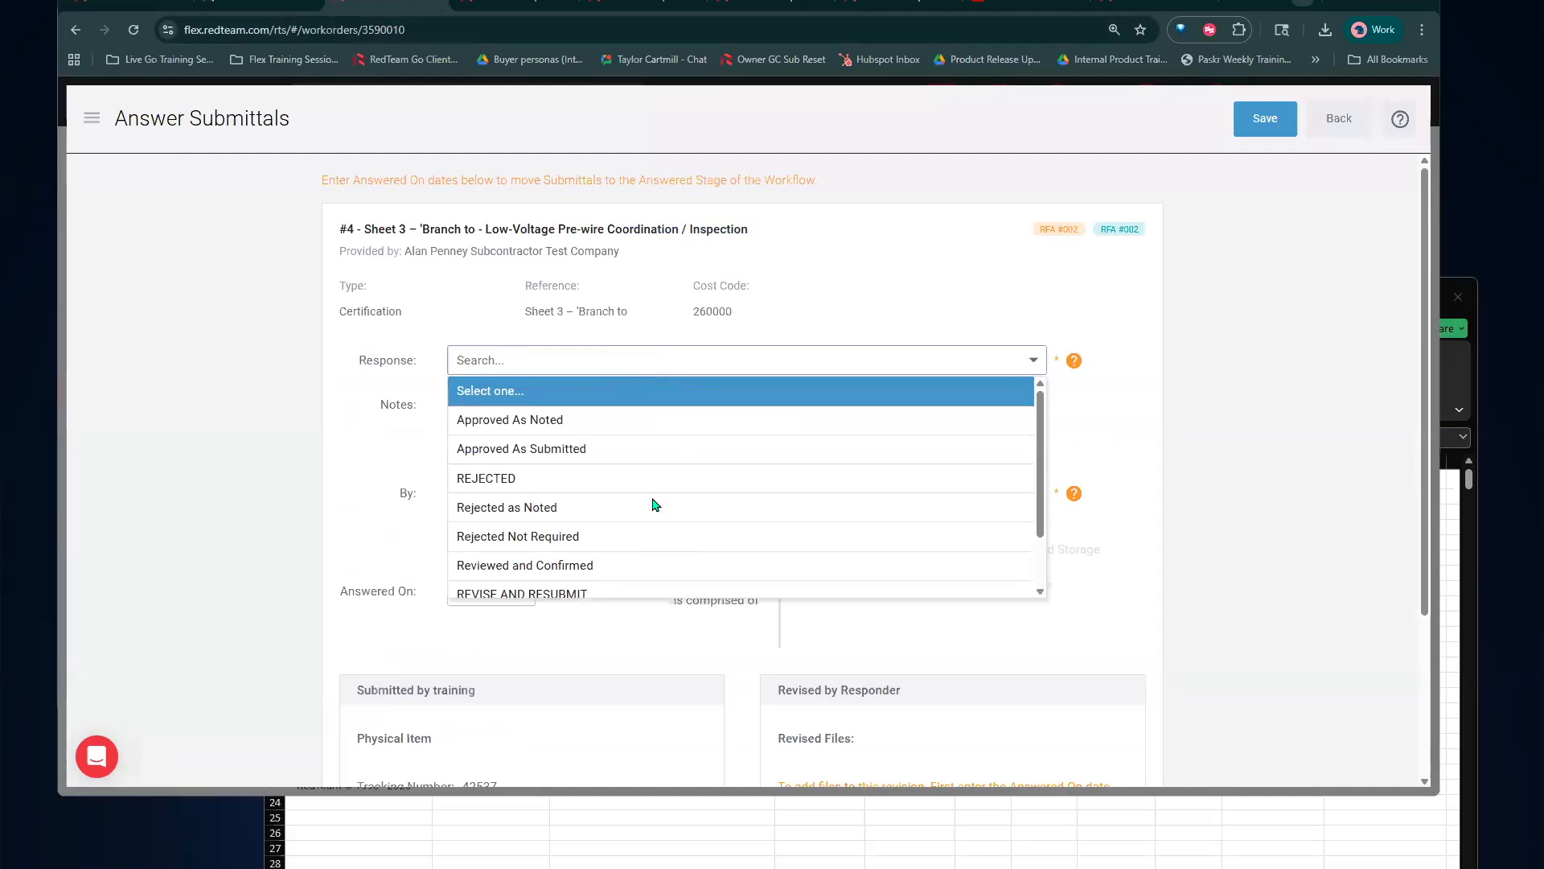
left_click(612, 509)
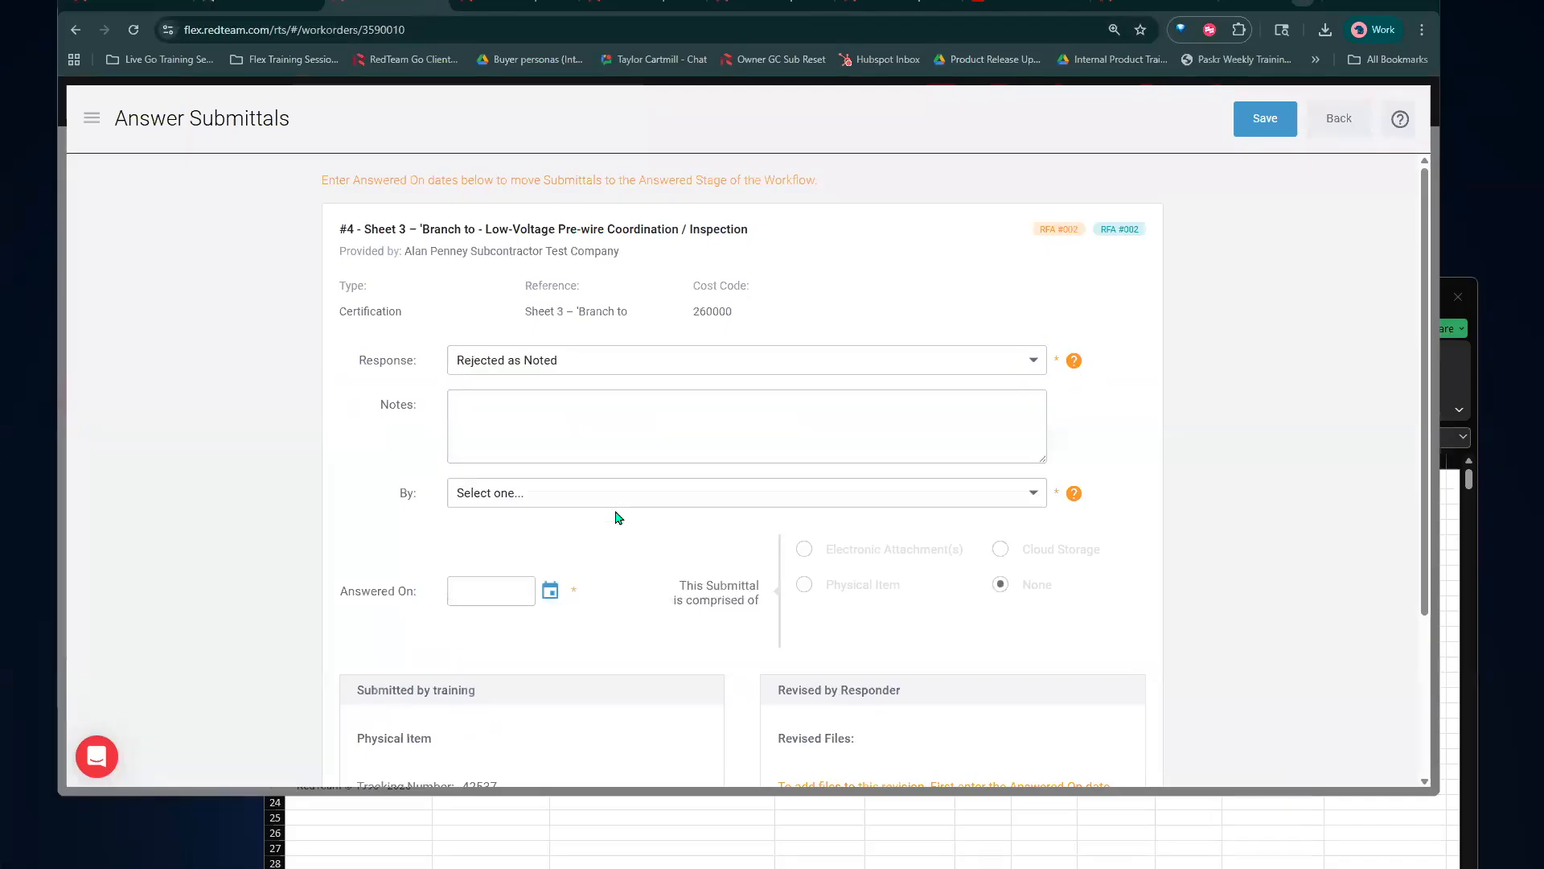
left_click(600, 429)
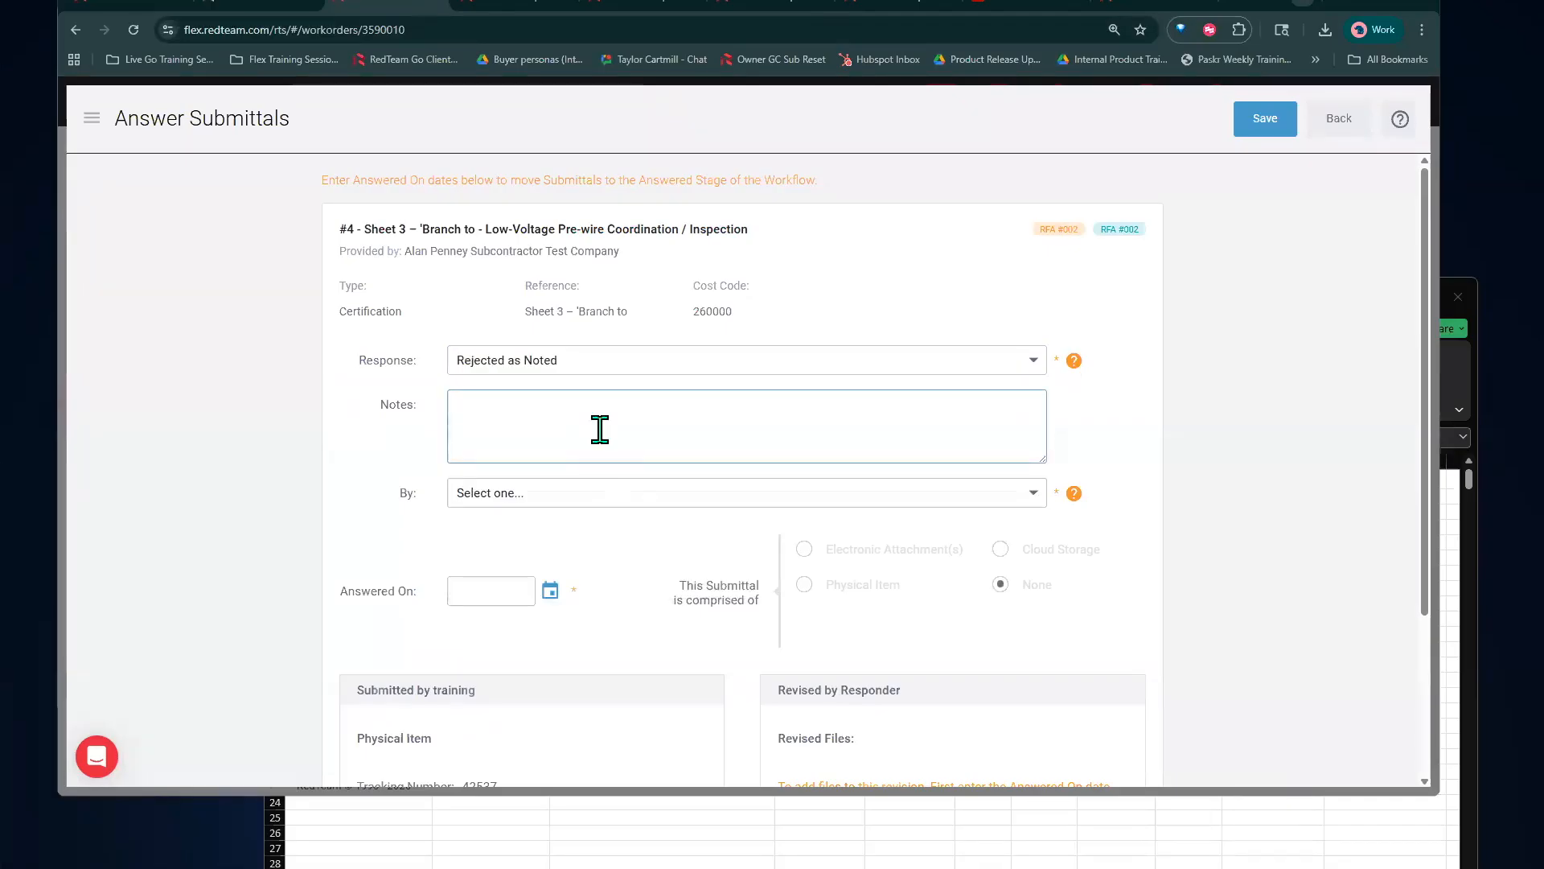
type("TILE DOES NOT MEET SPECS")
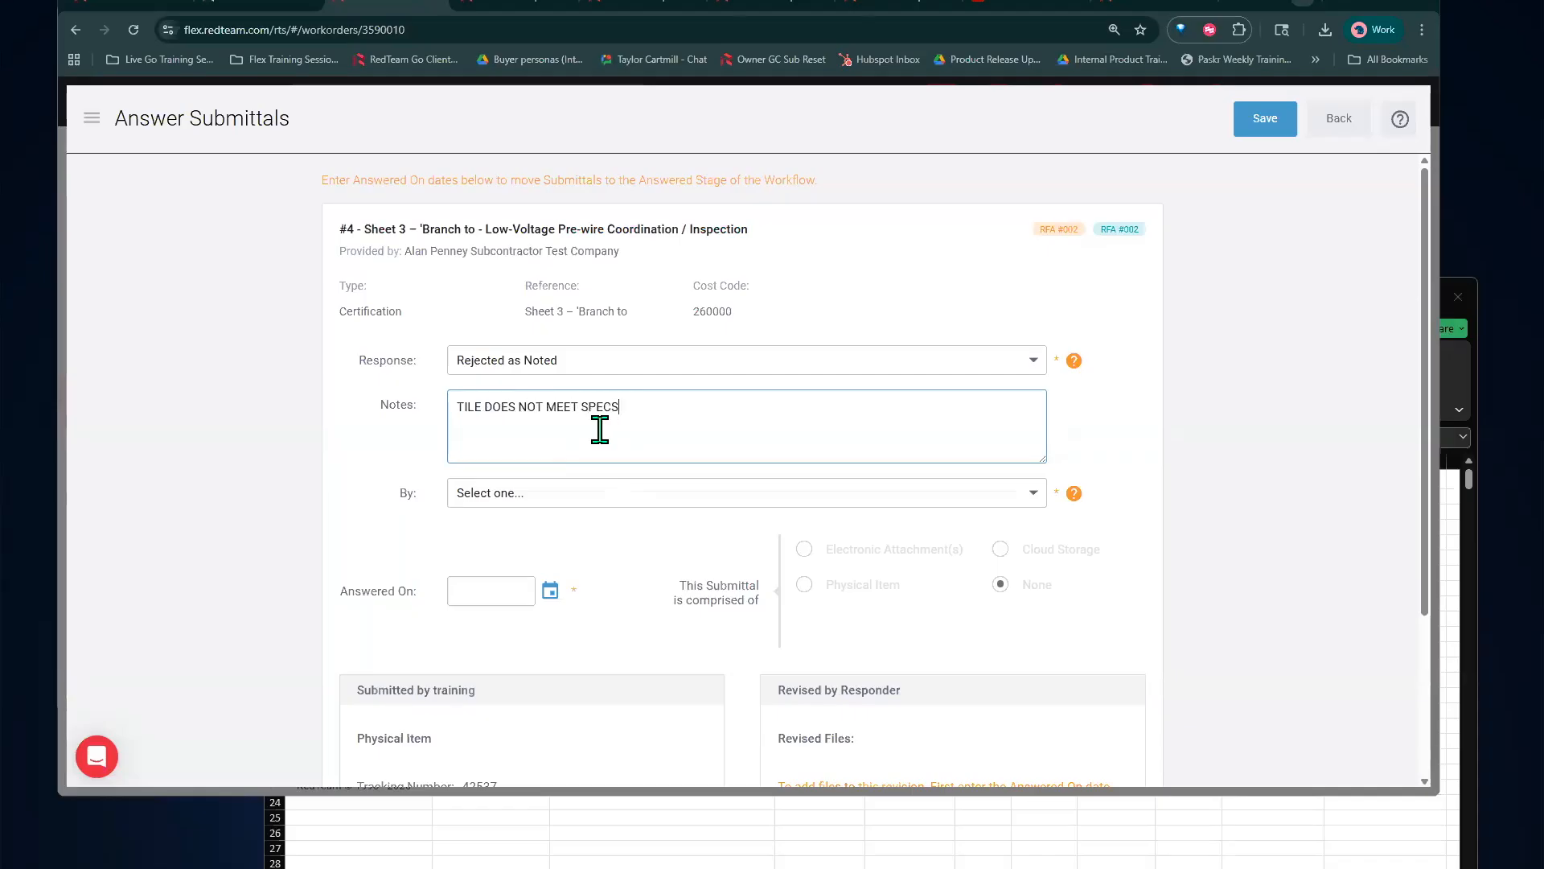
Set the architect as the responder, date the answer 10/28/2025, and save submittal #4's answer
left_click(720, 494)
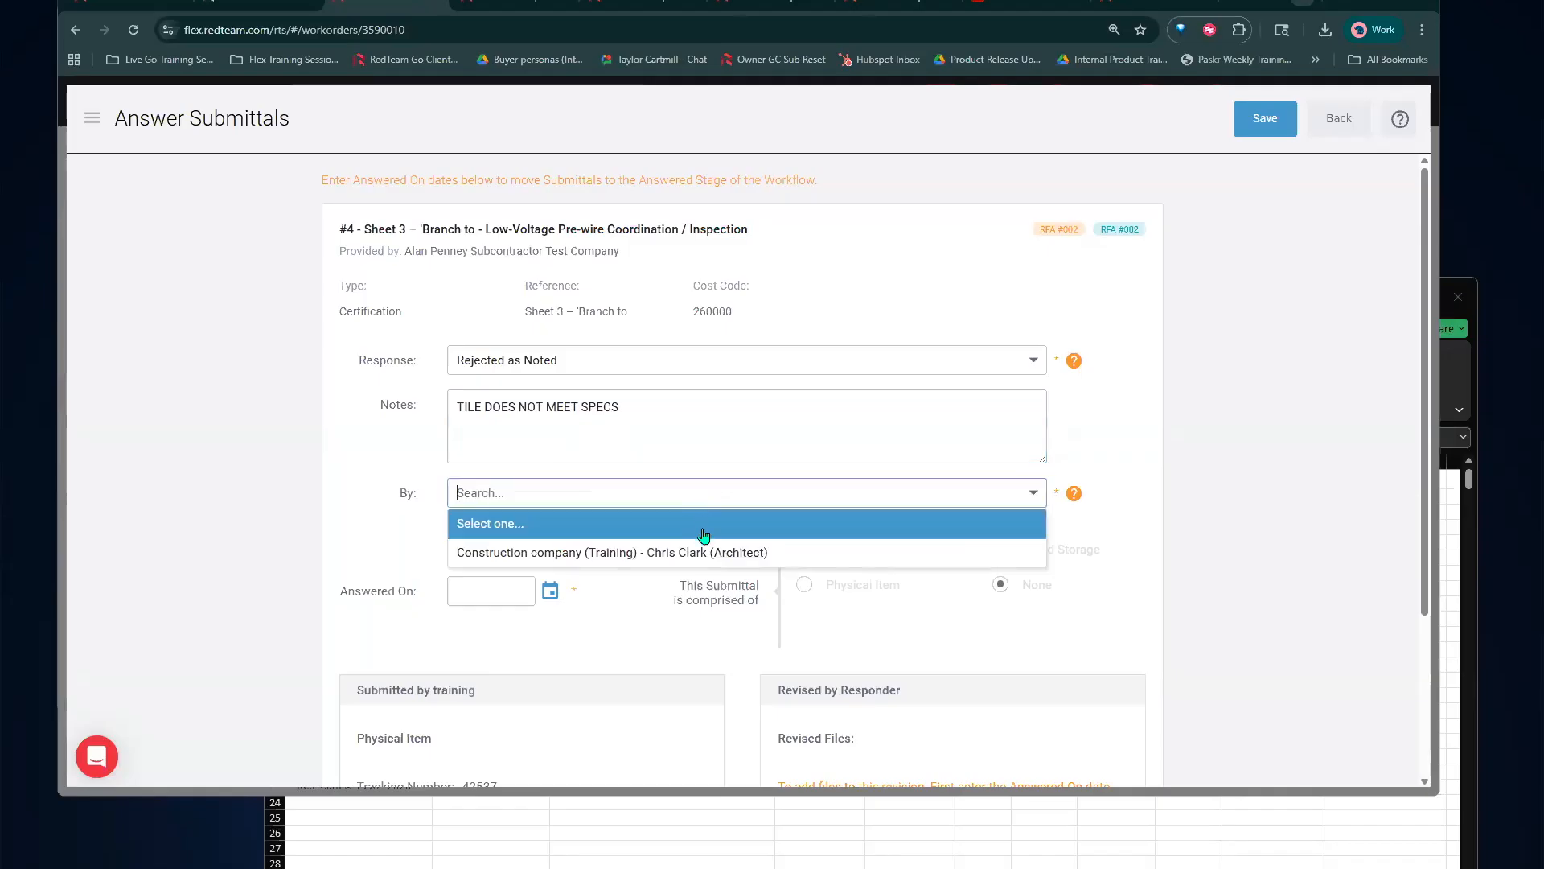
left_click(676, 555)
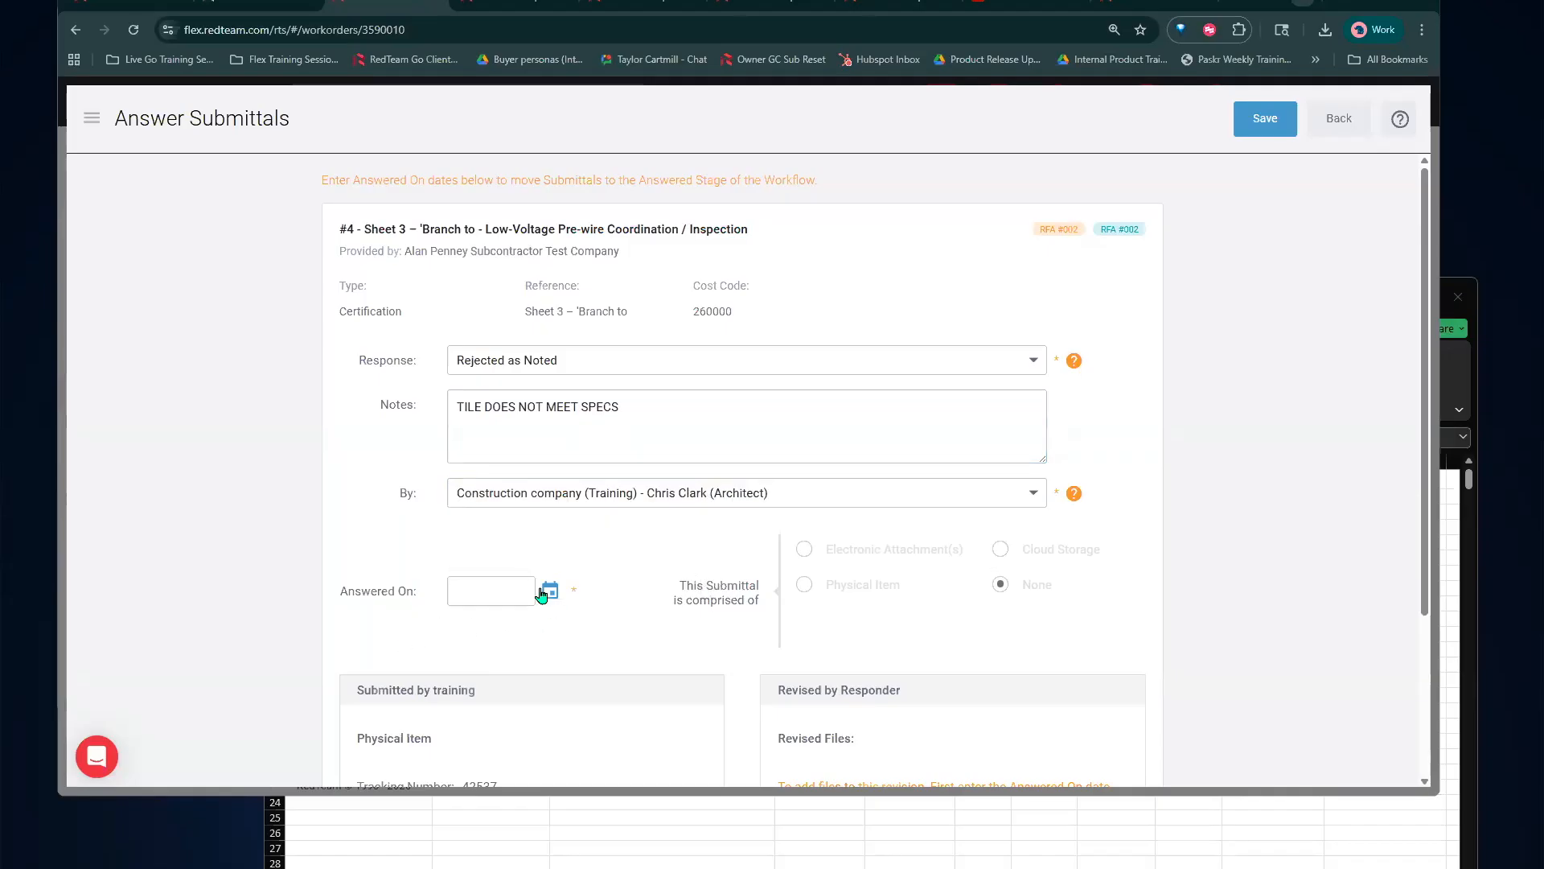
left_click(552, 591)
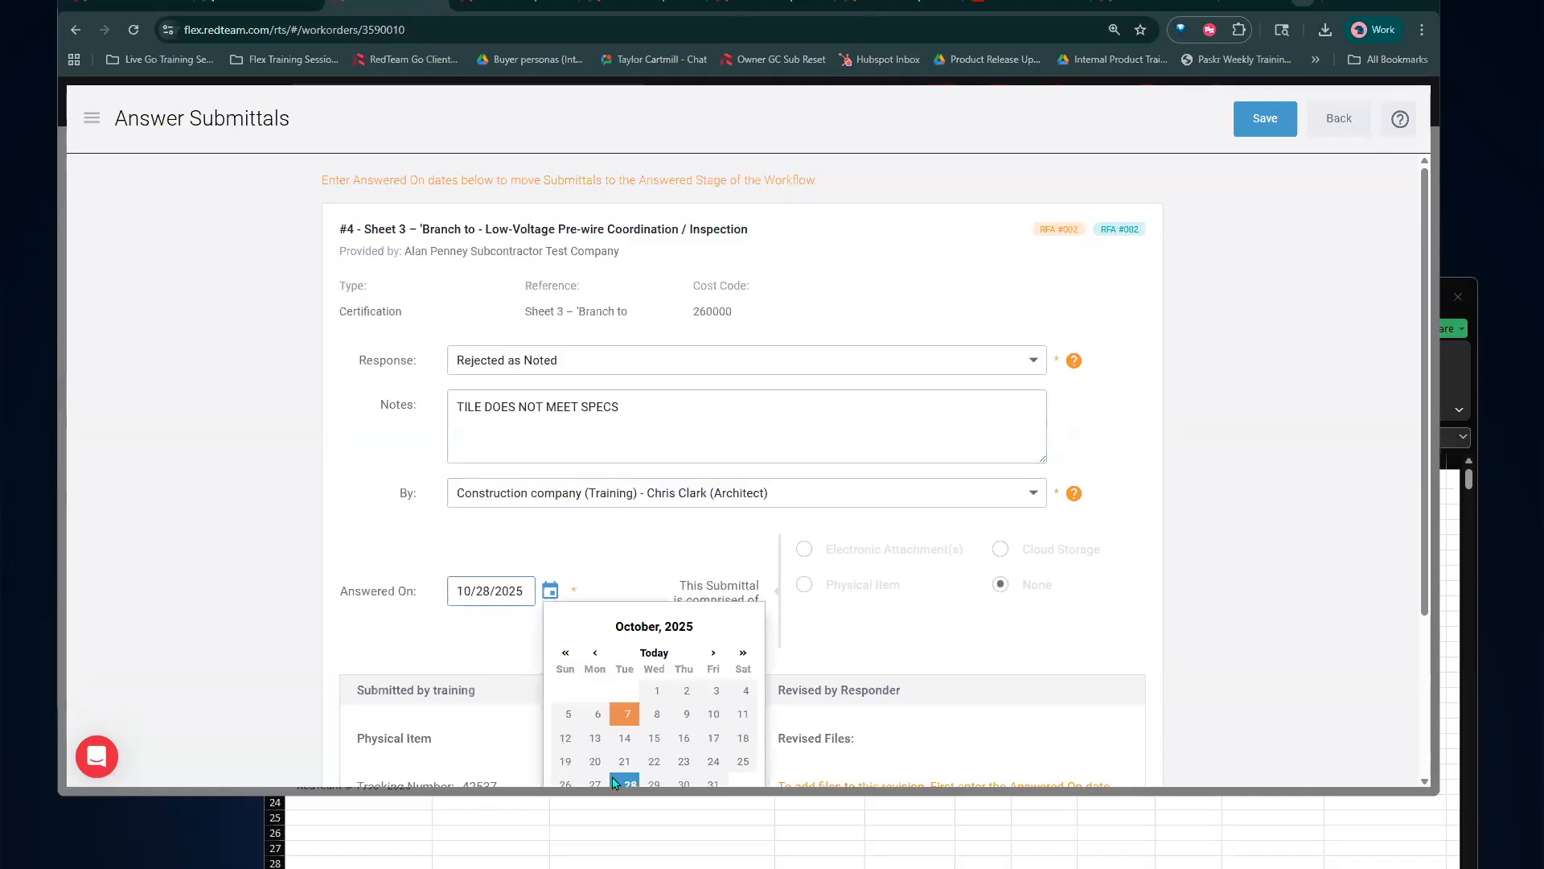
left_click(761, 579)
scroll(764, 563, "down", 3)
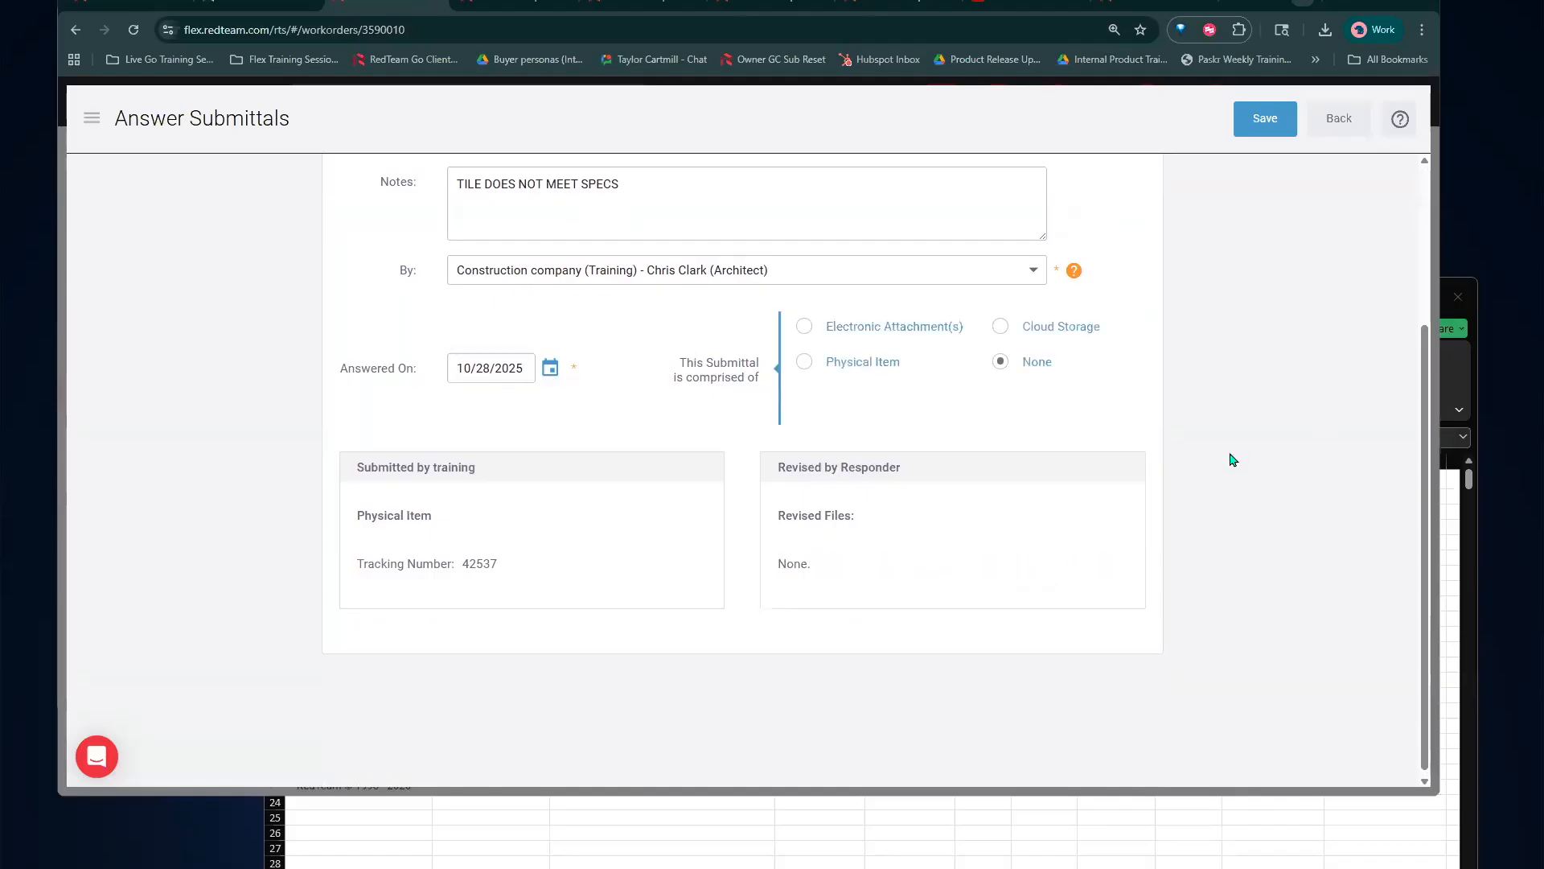
scroll(1216, 303, "up", 3)
left_click(1275, 132)
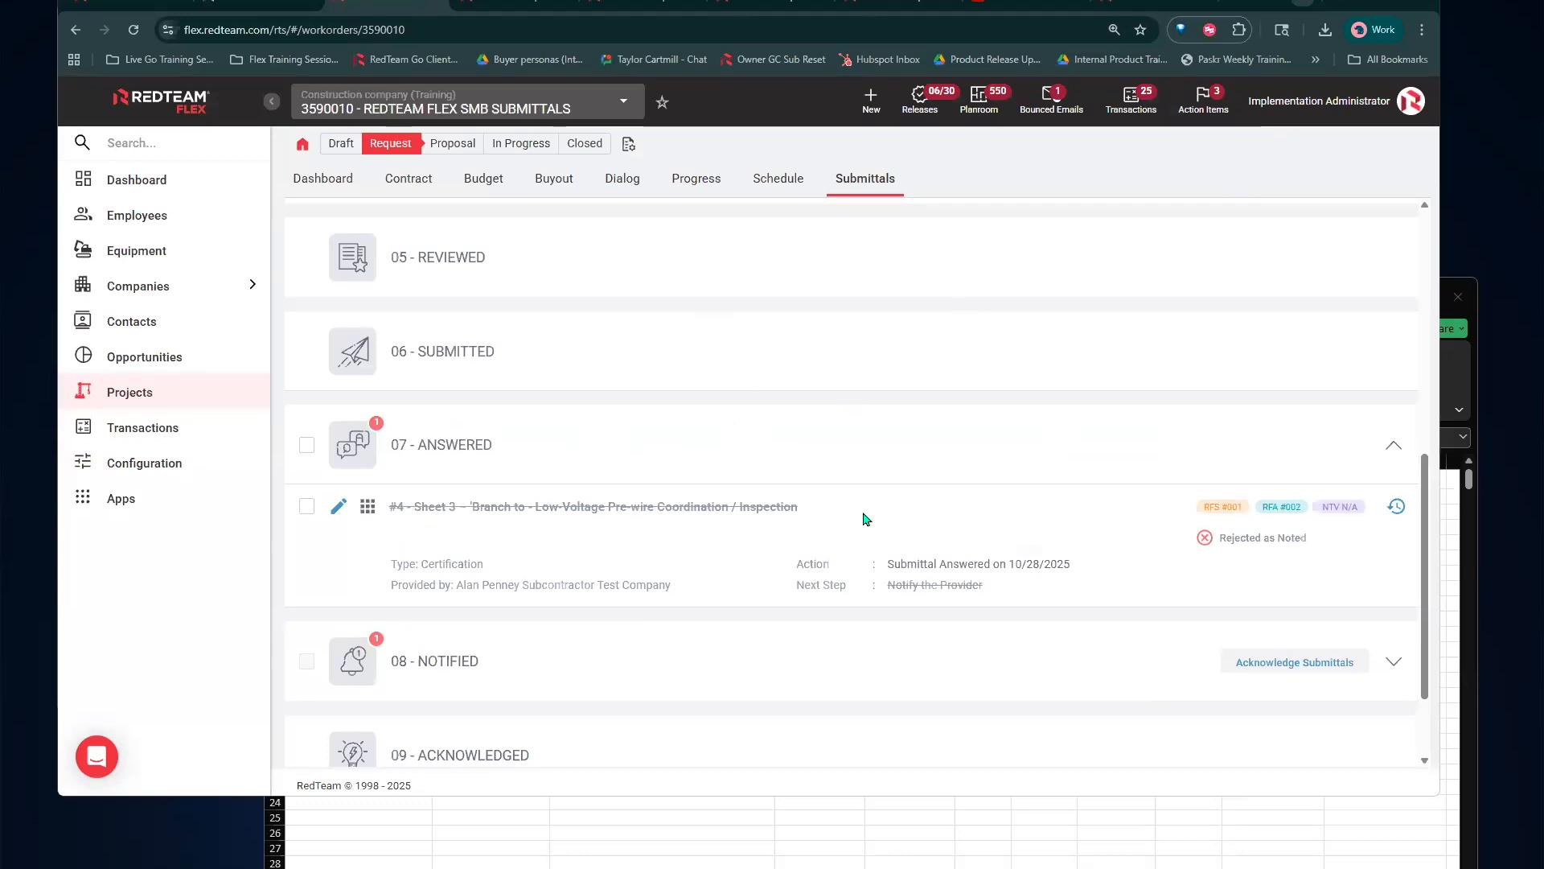
Commit the revision #4 rev 1, Low-Voltage Pre-wire Coordination / Inspection (Revision), from the Just Created stage
scroll(863, 519, "up", 7)
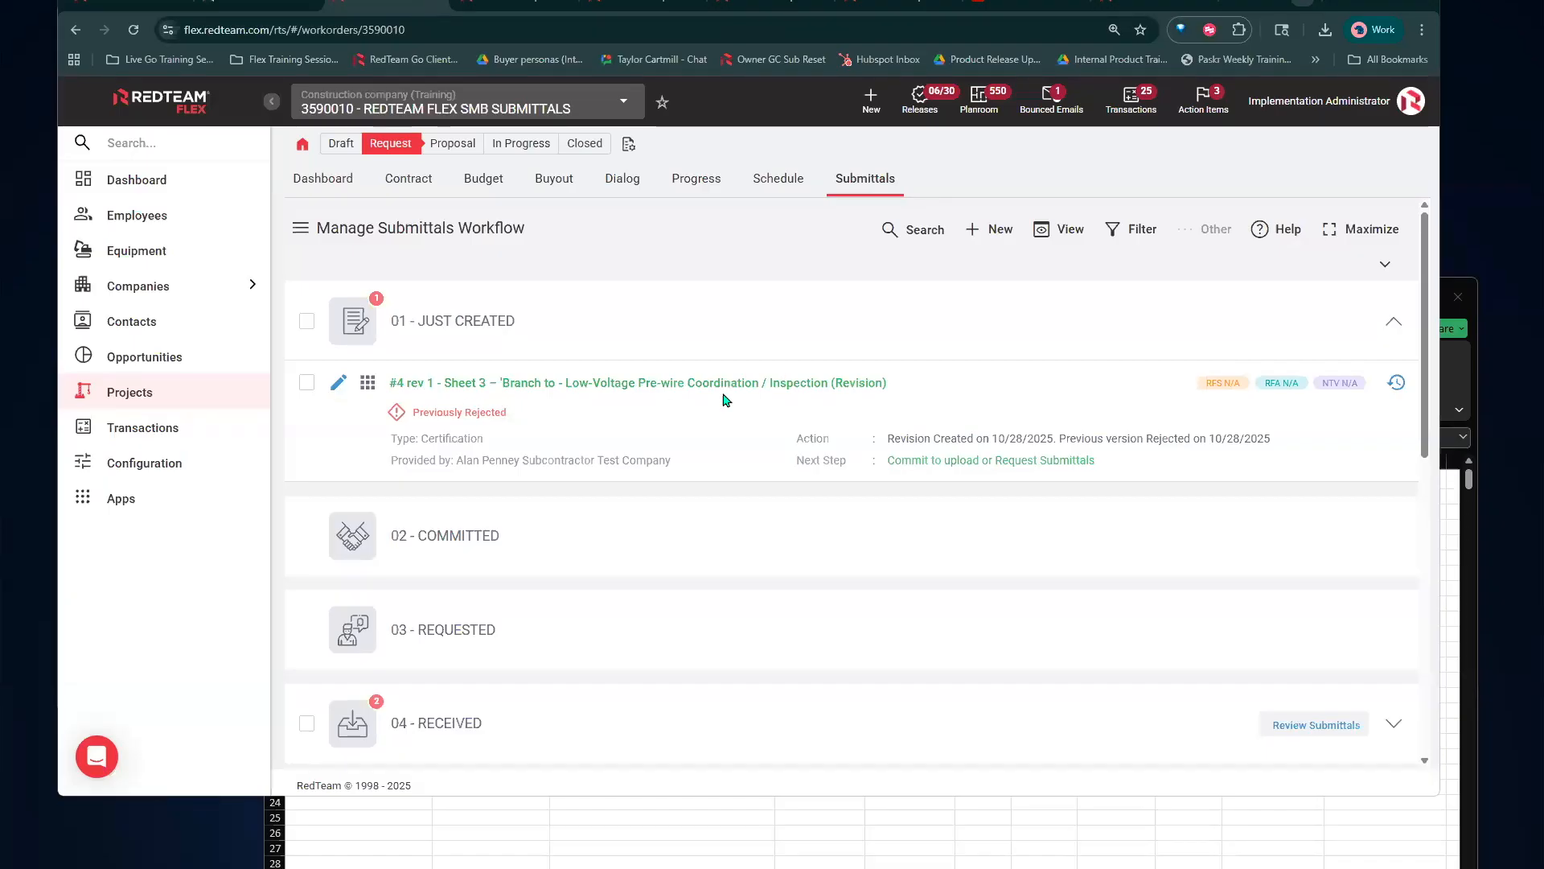
left_click(368, 384)
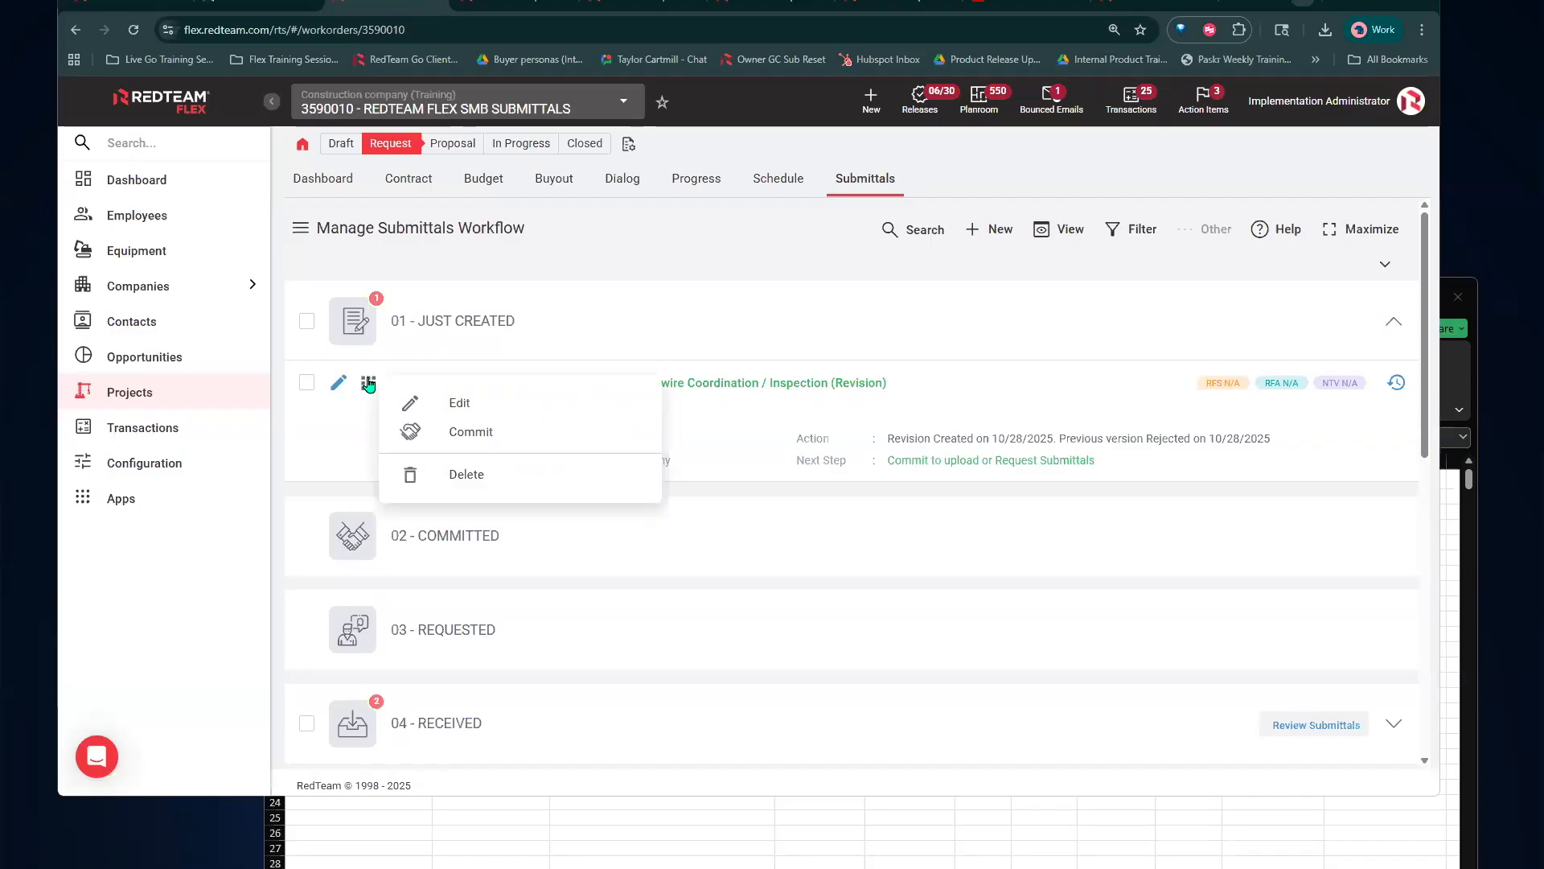
left_click(426, 432)
left_click(807, 167)
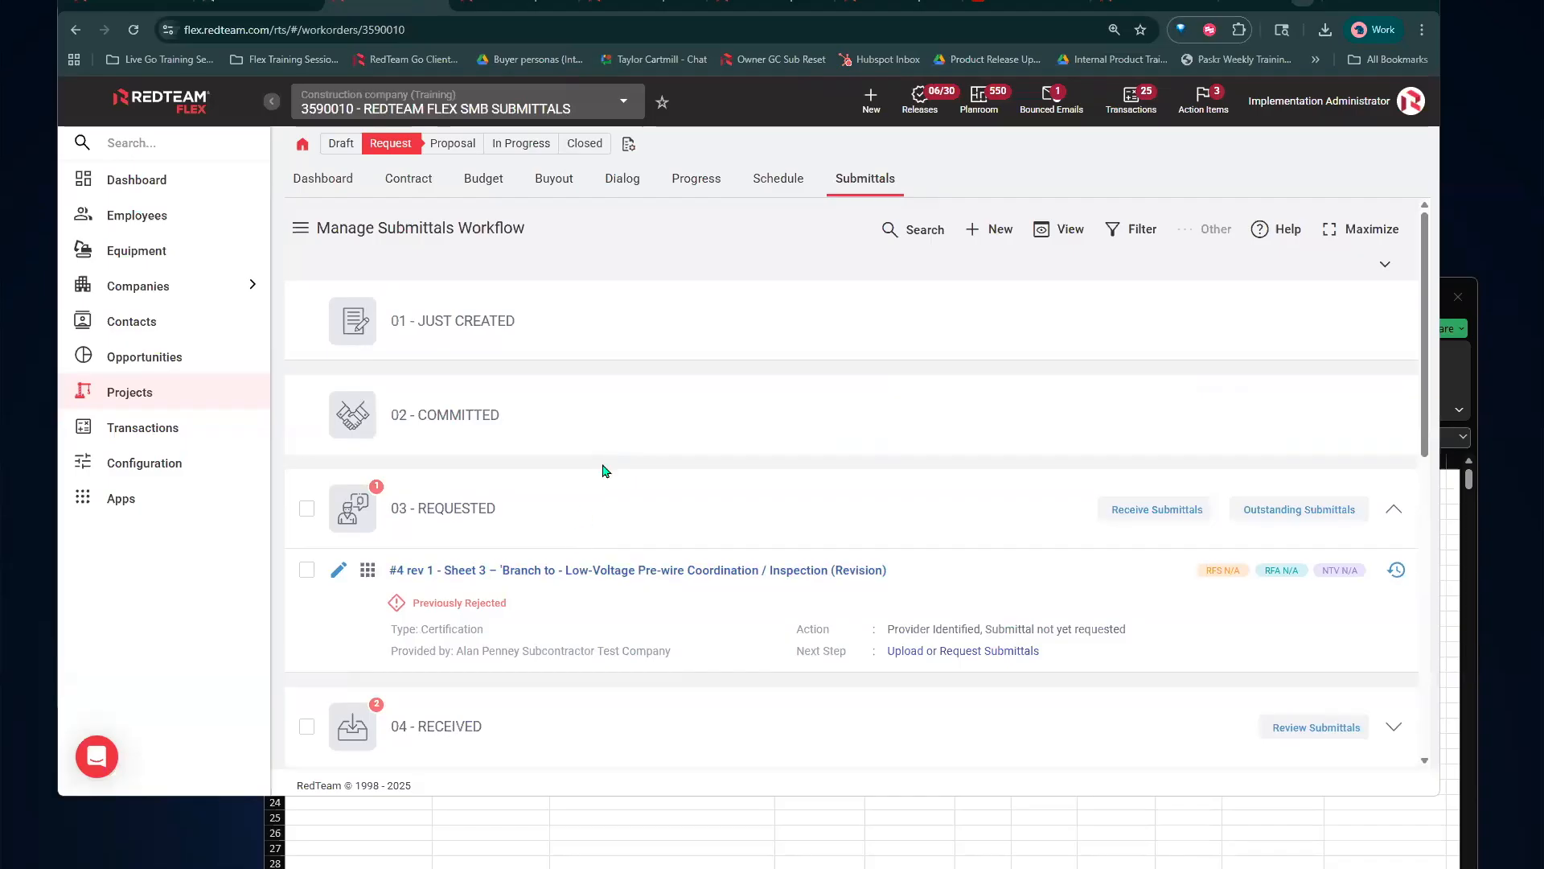
scroll(450, 408, "down", 3)
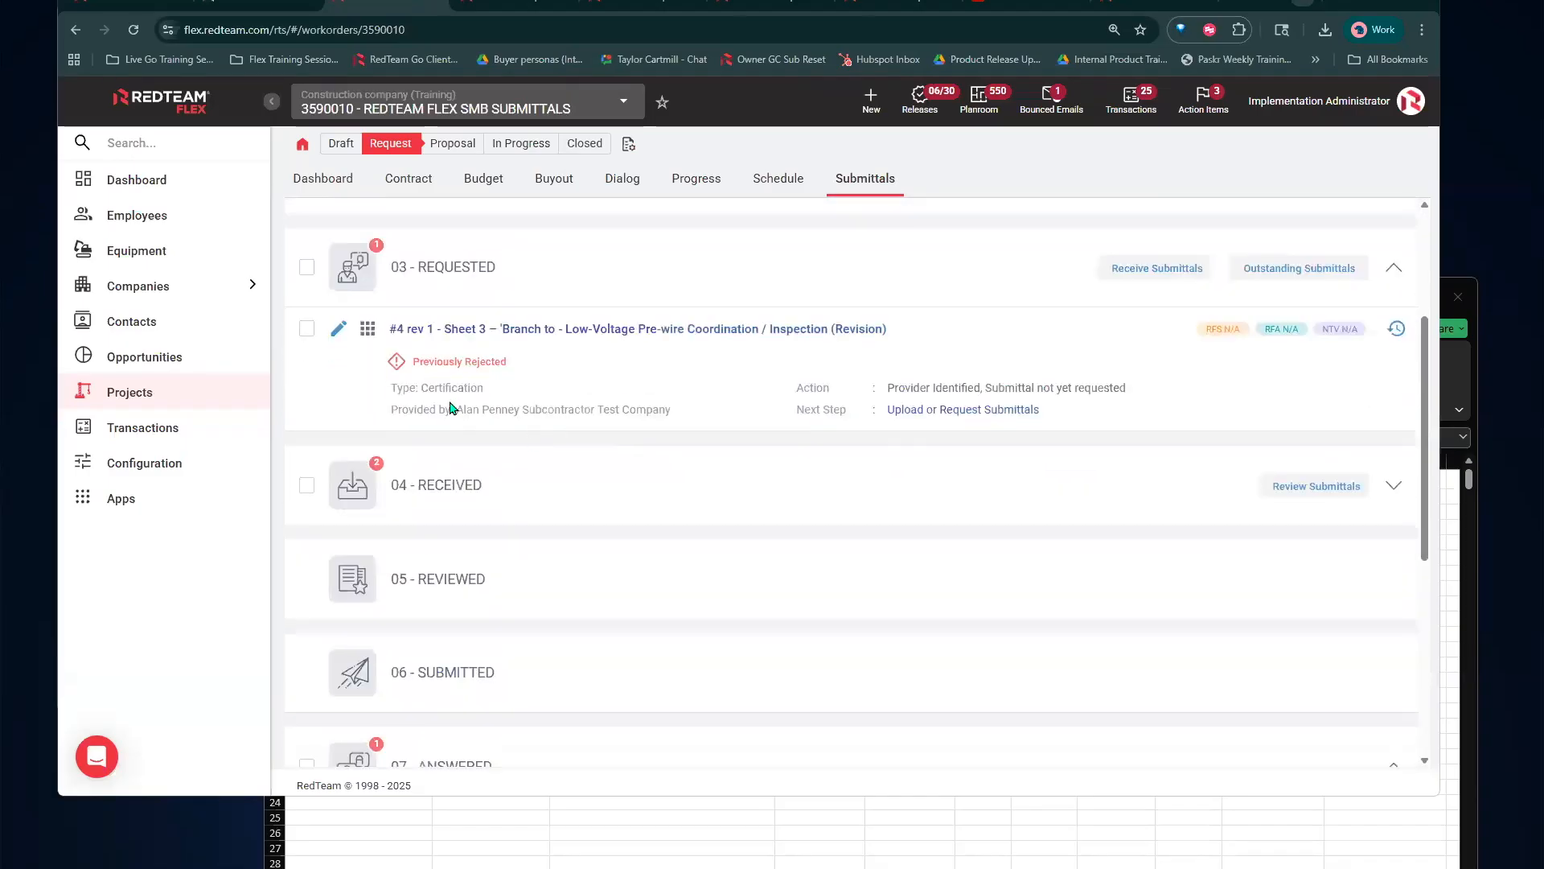
left_click(368, 332)
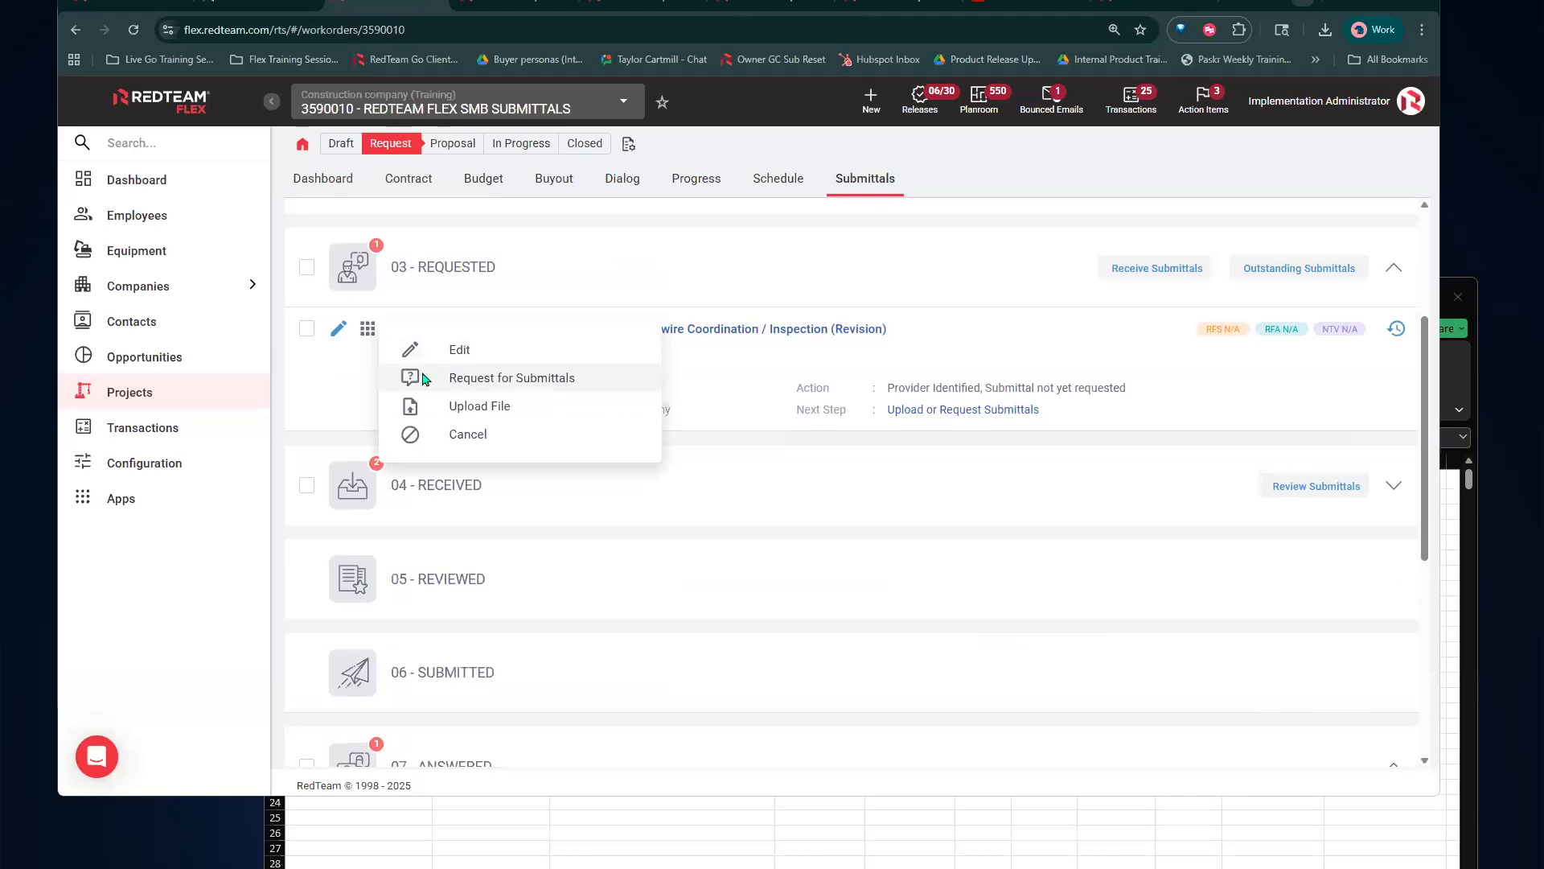
left_click(482, 378)
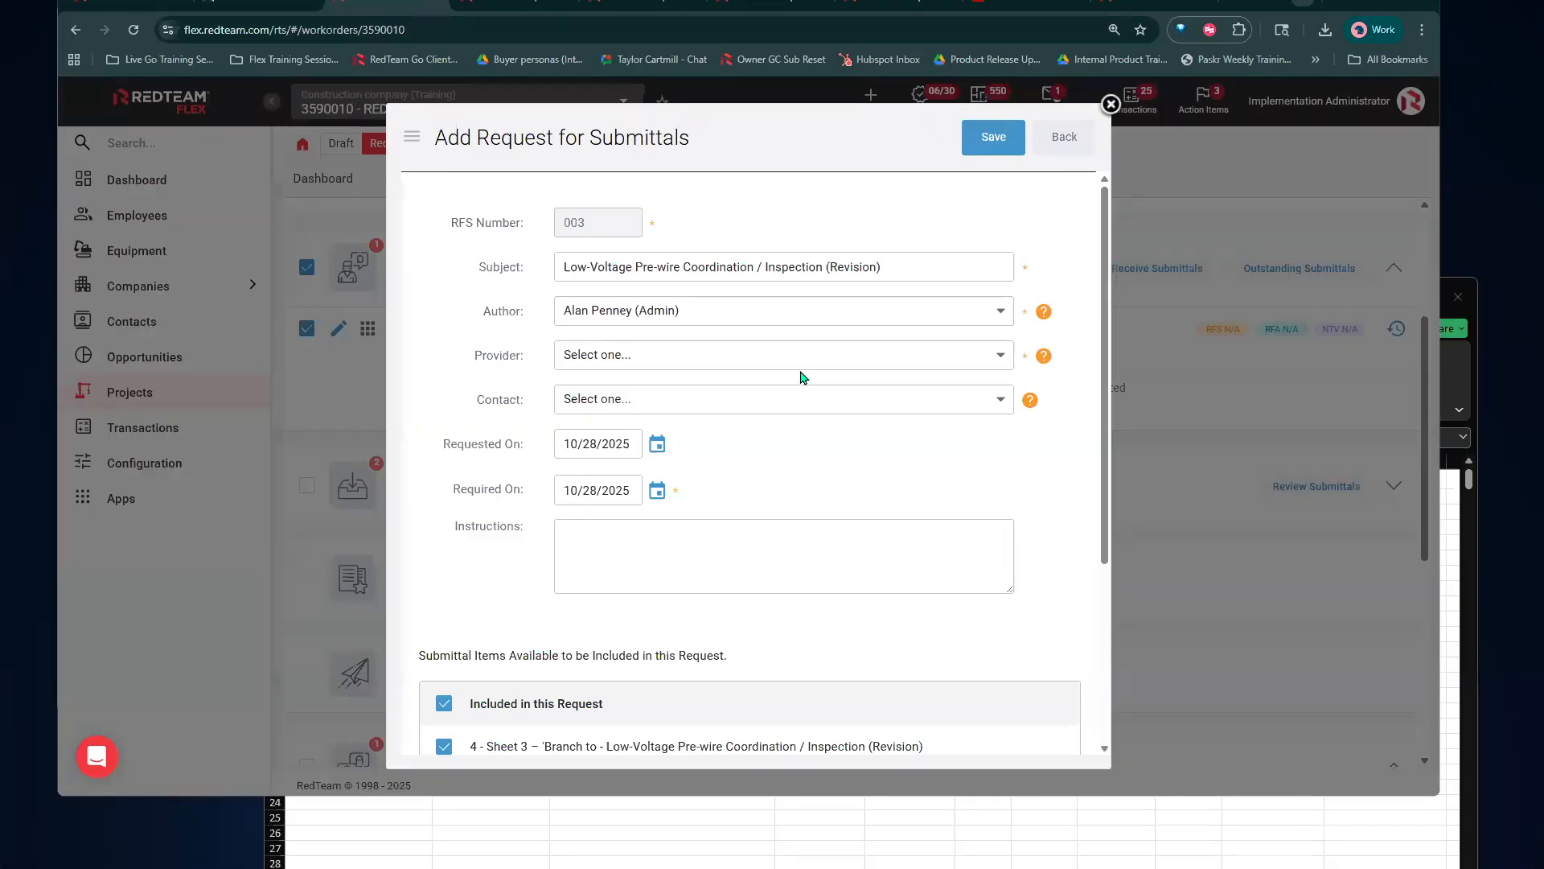
left_click(1084, 136)
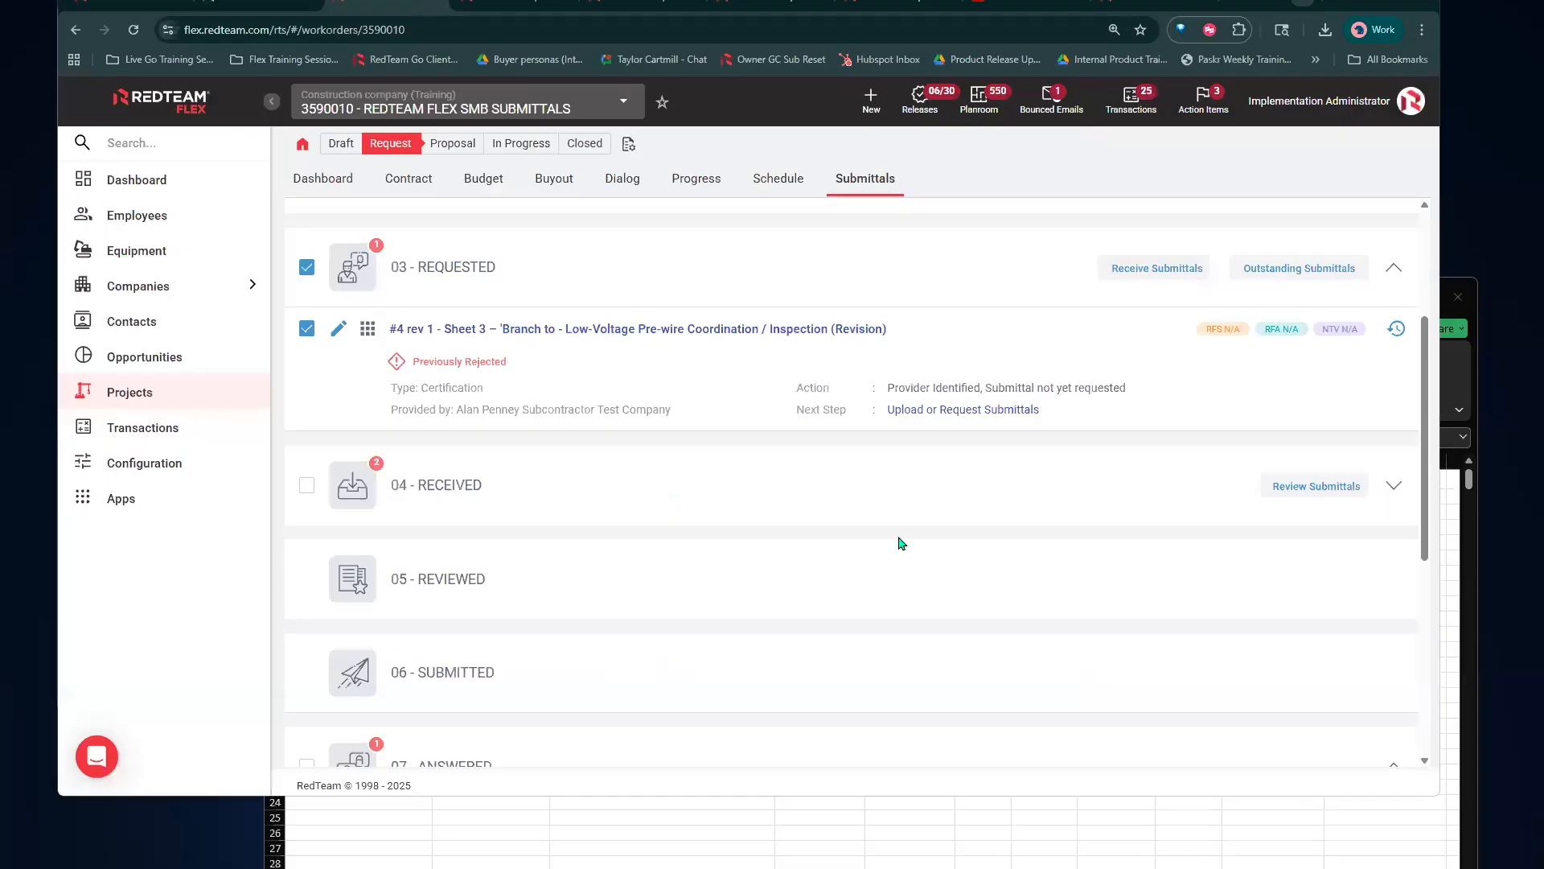
Switch to project 3590012 - REDTEAM FLEX ENT SUBMITTALS and start a submittals import in its submittals workflow
scroll(889, 562, "up", 3)
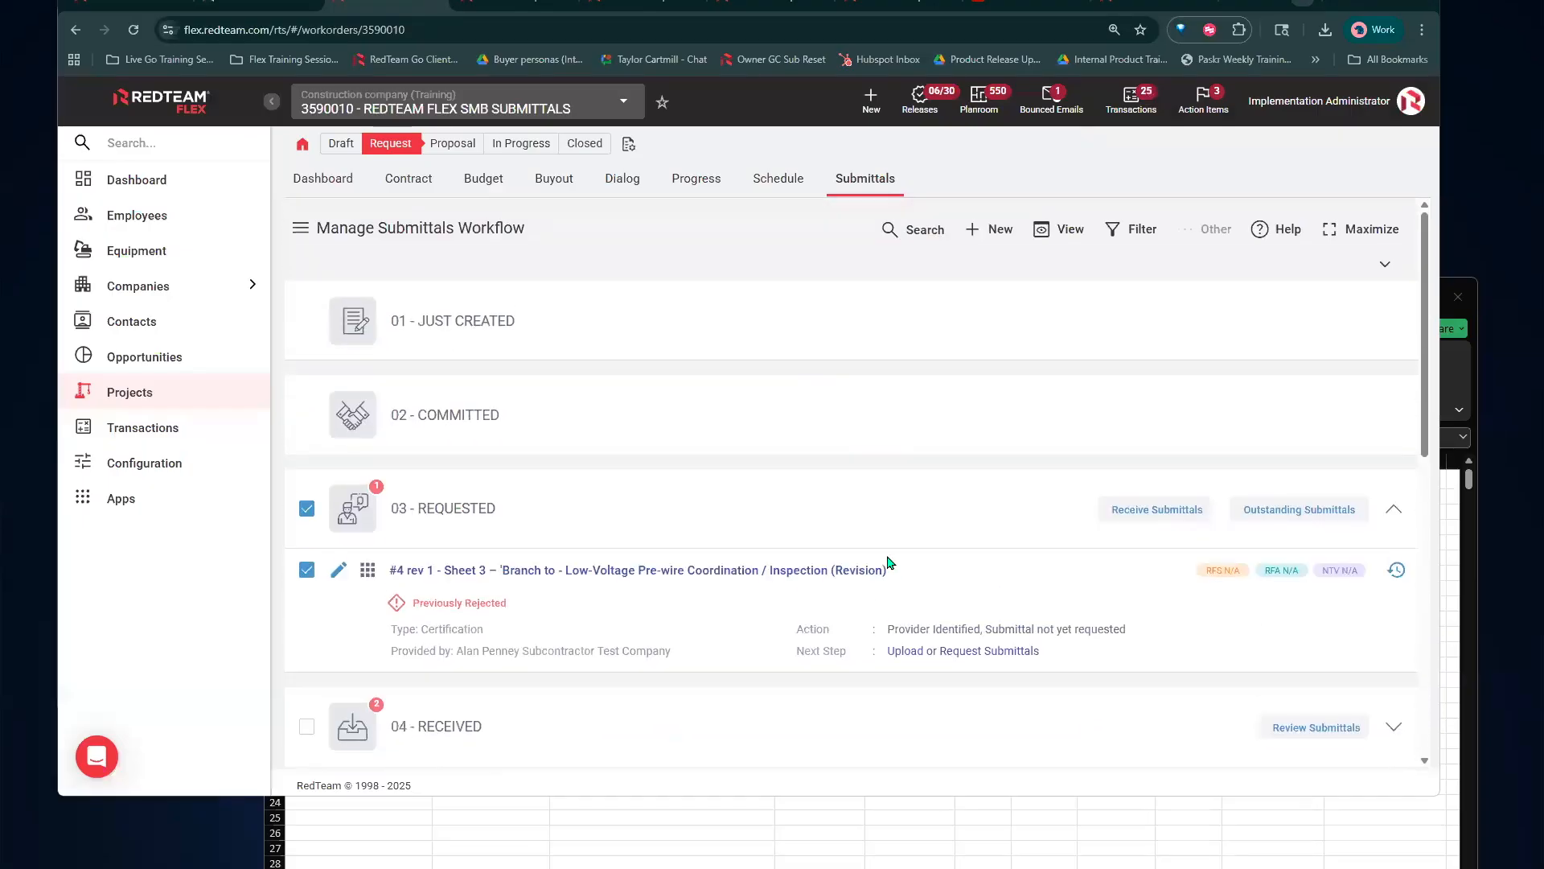
left_click(611, 102)
left_click(591, 177)
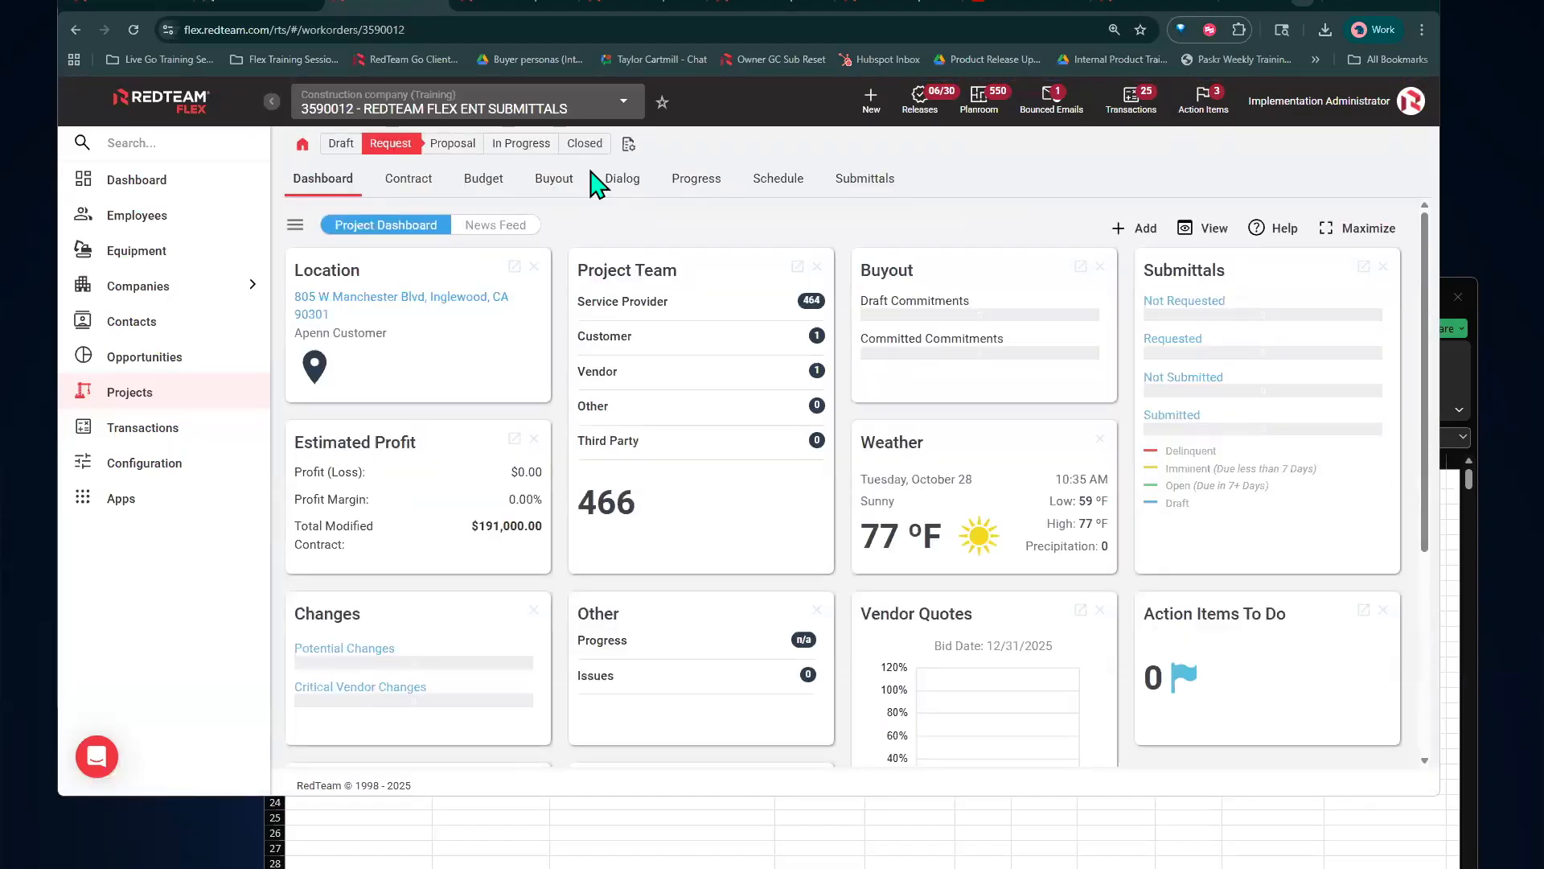
left_click(867, 175)
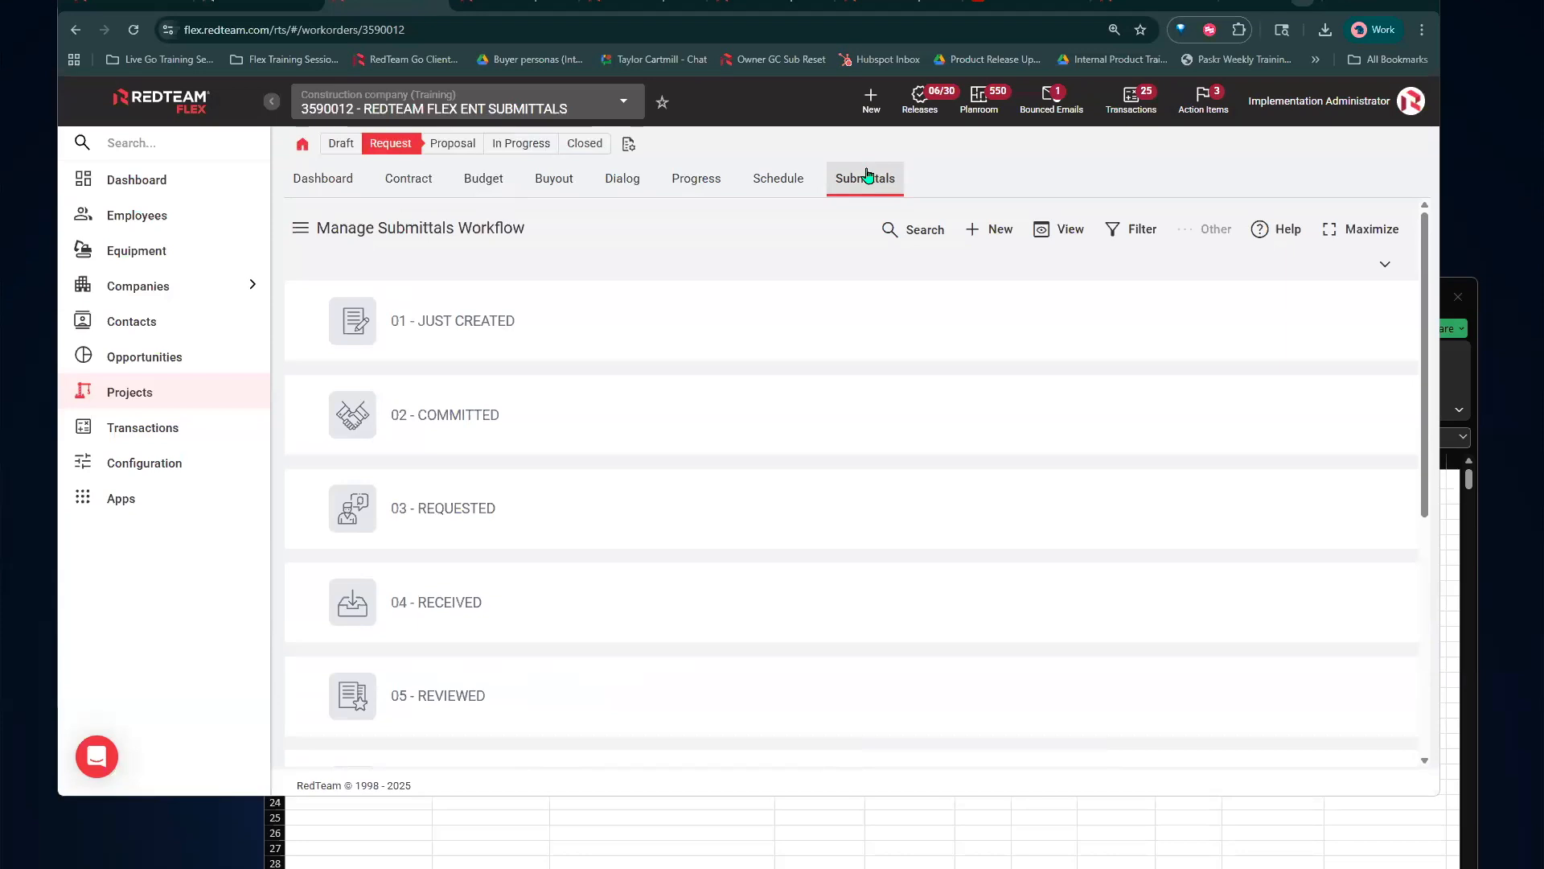
left_click(969, 235)
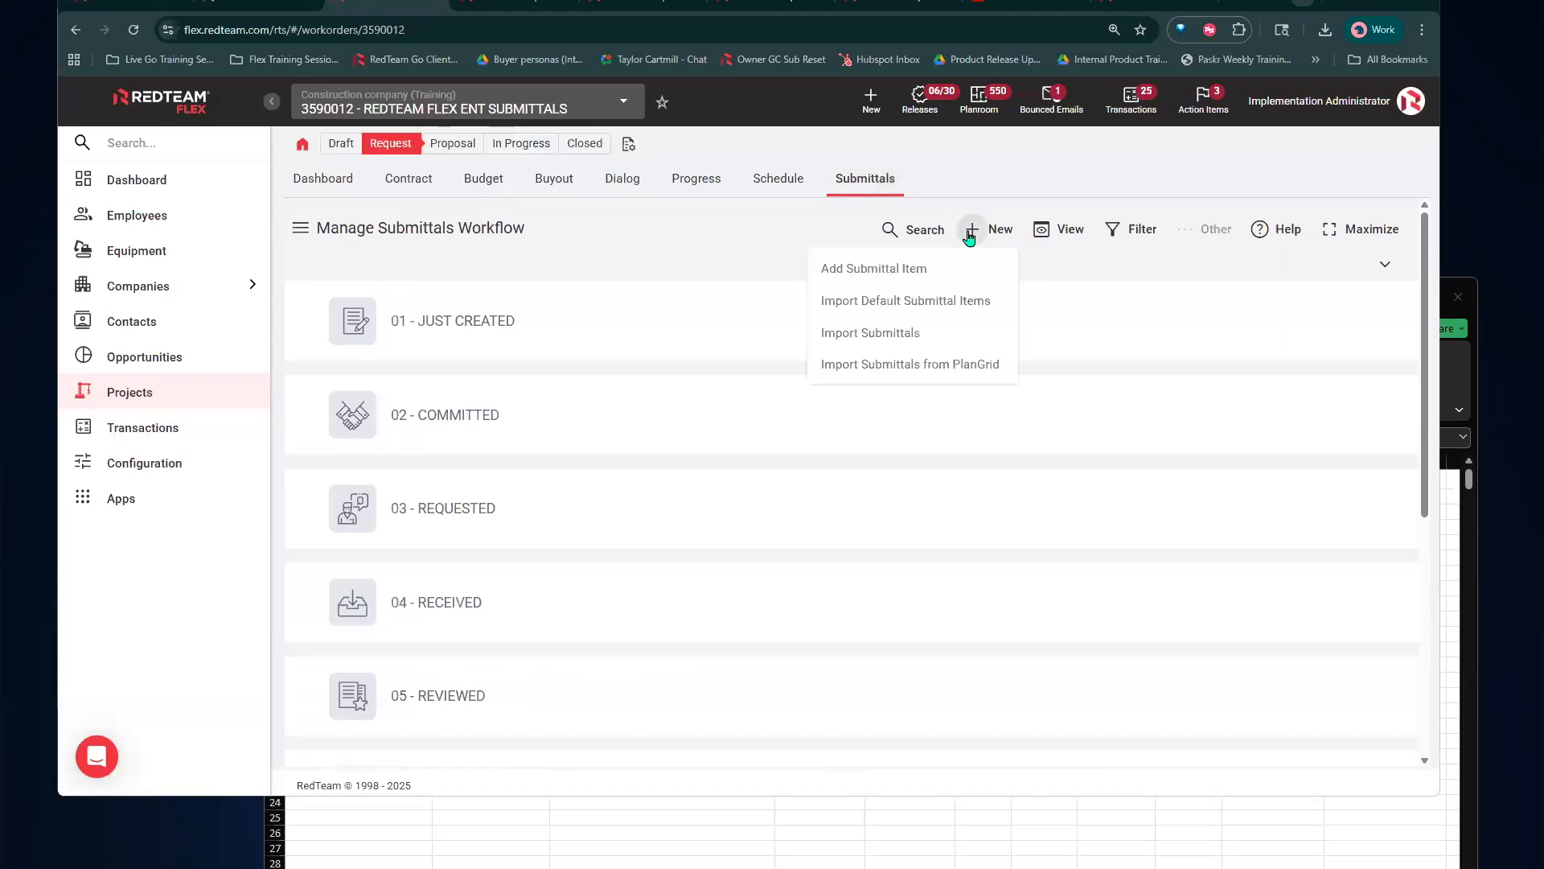
left_click(945, 336)
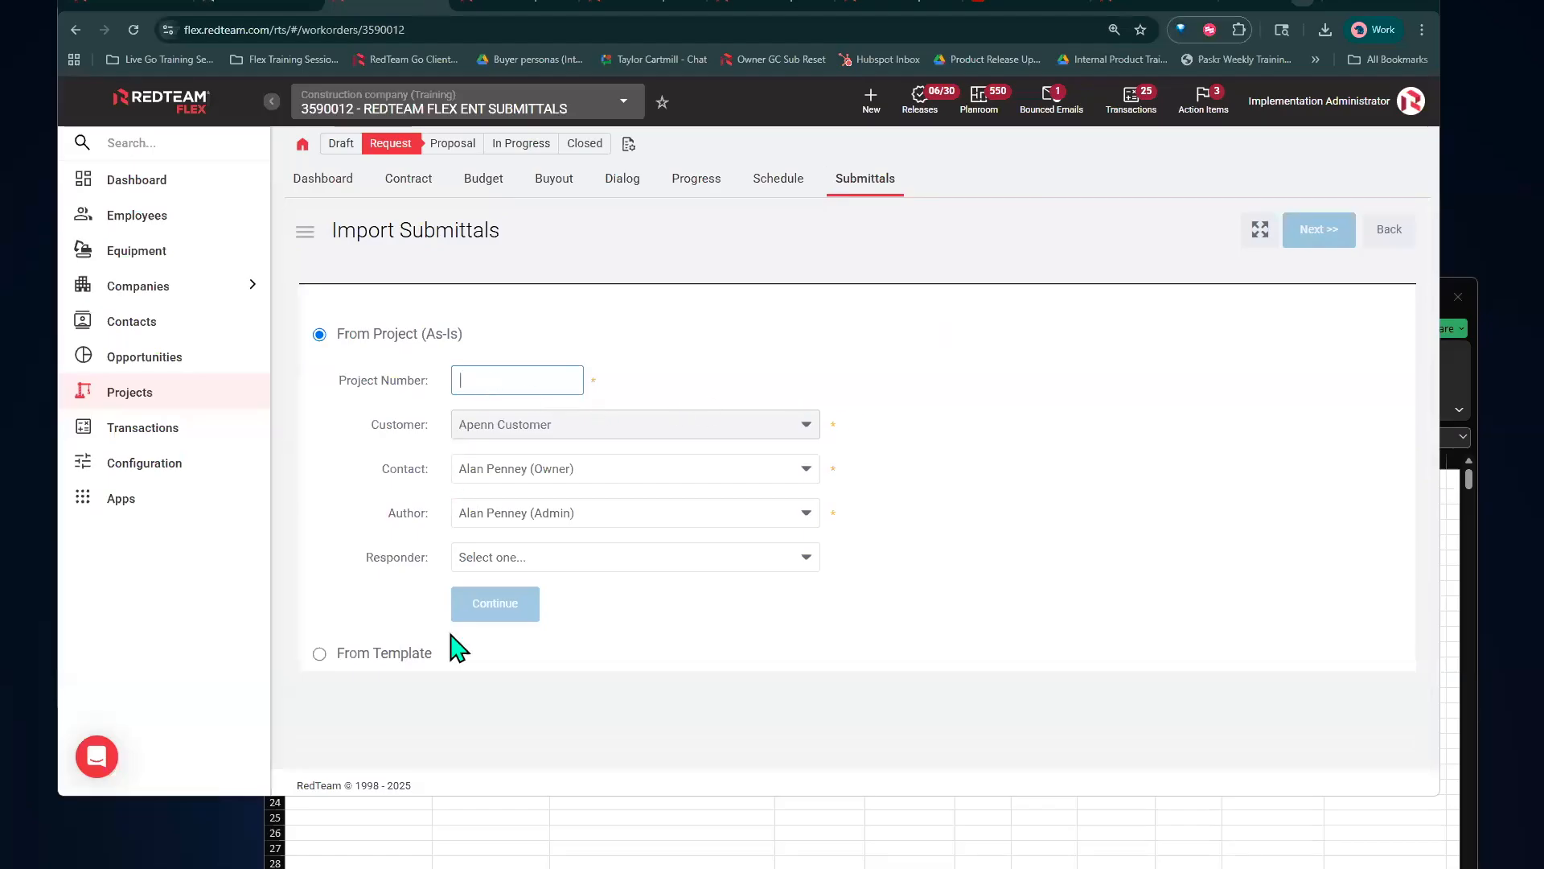
Bring up the Import_Submittals_template workbook for a brief look and return to the submittals import form
left_click(445, 841)
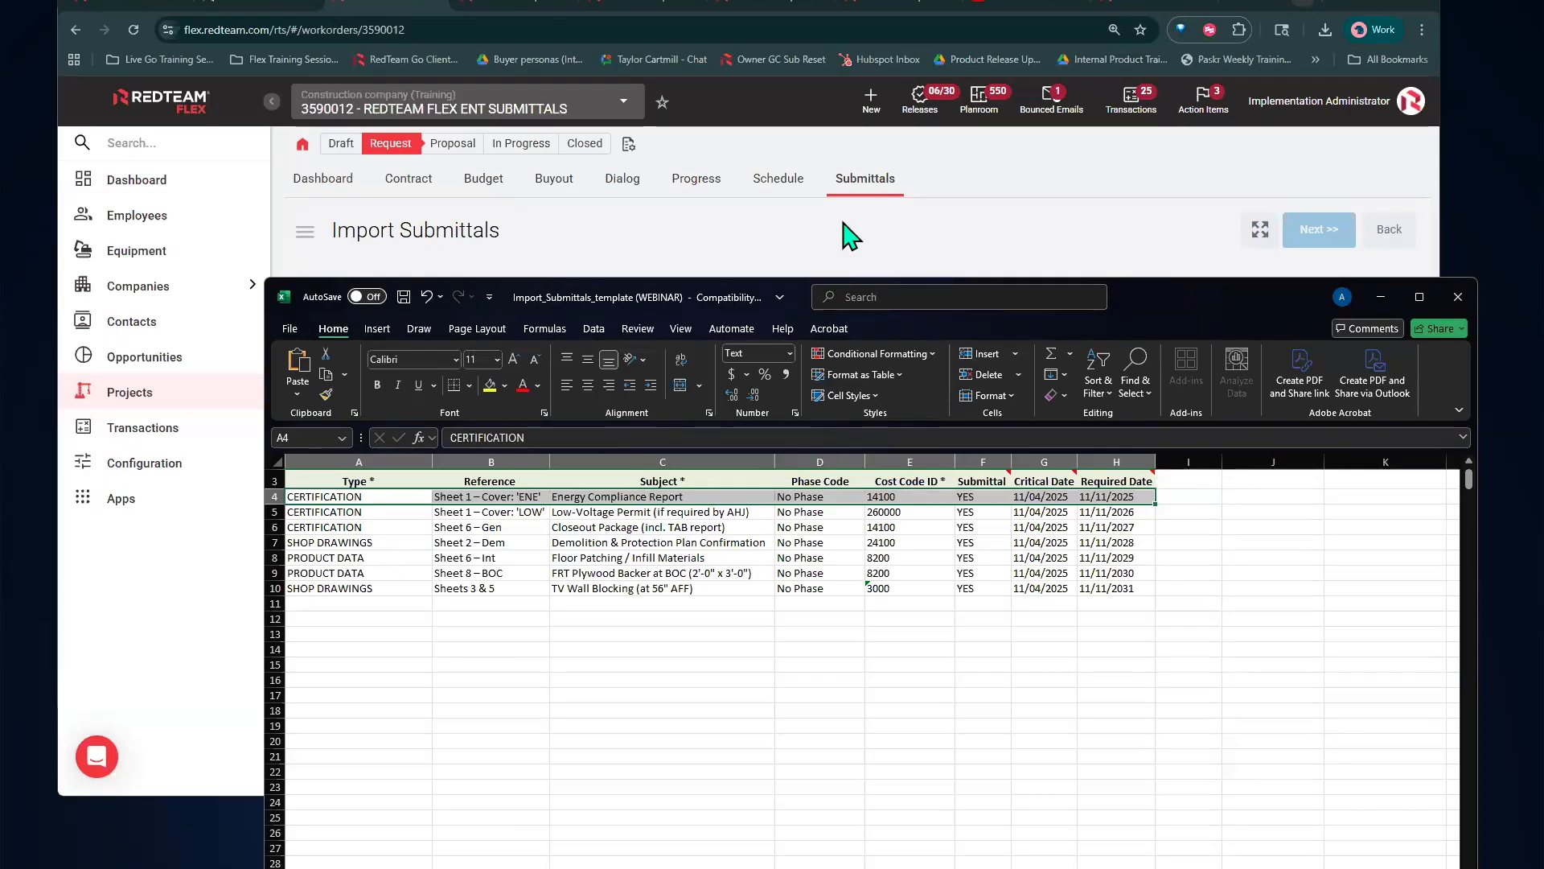
left_click_drag(1190, 316, 1192, 346)
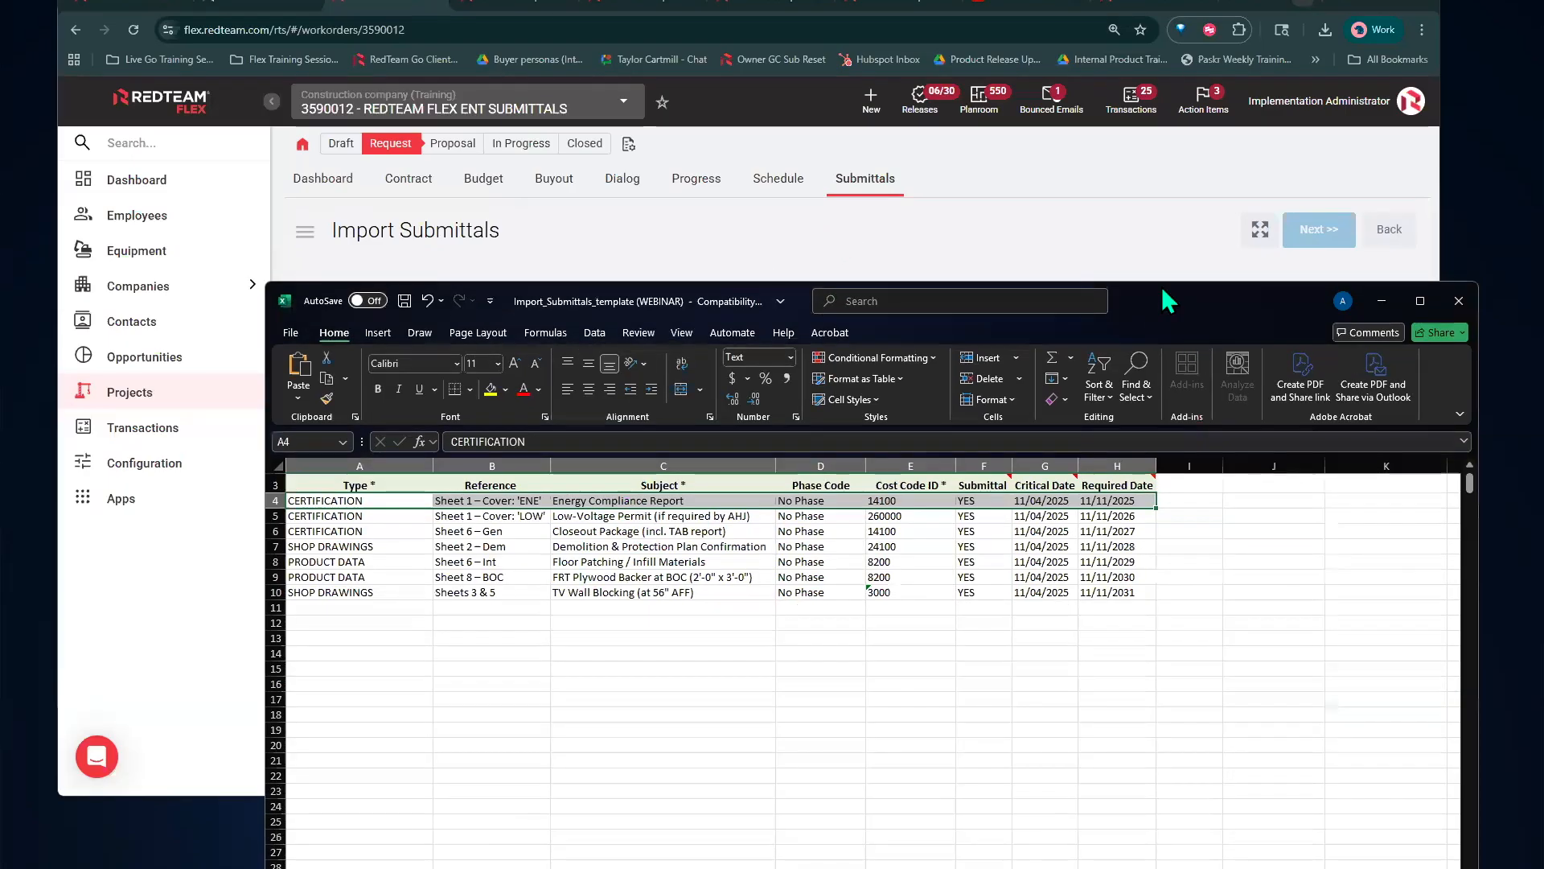
left_click(1133, 245)
Set the source project number to 3590011 for the as-is submittals import
left_click(496, 375)
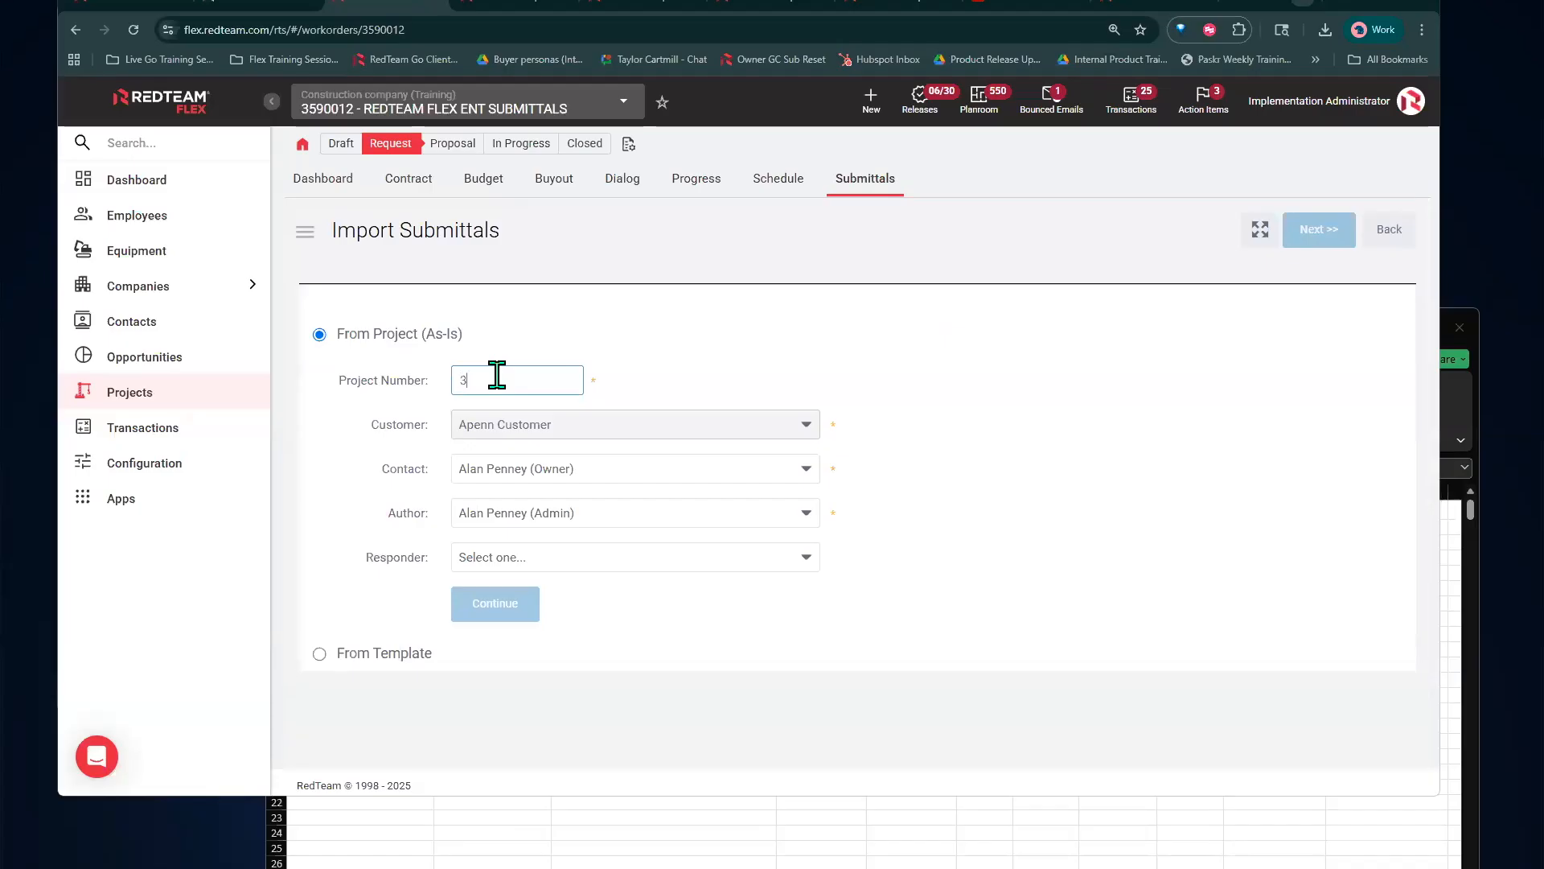
type("3500901")
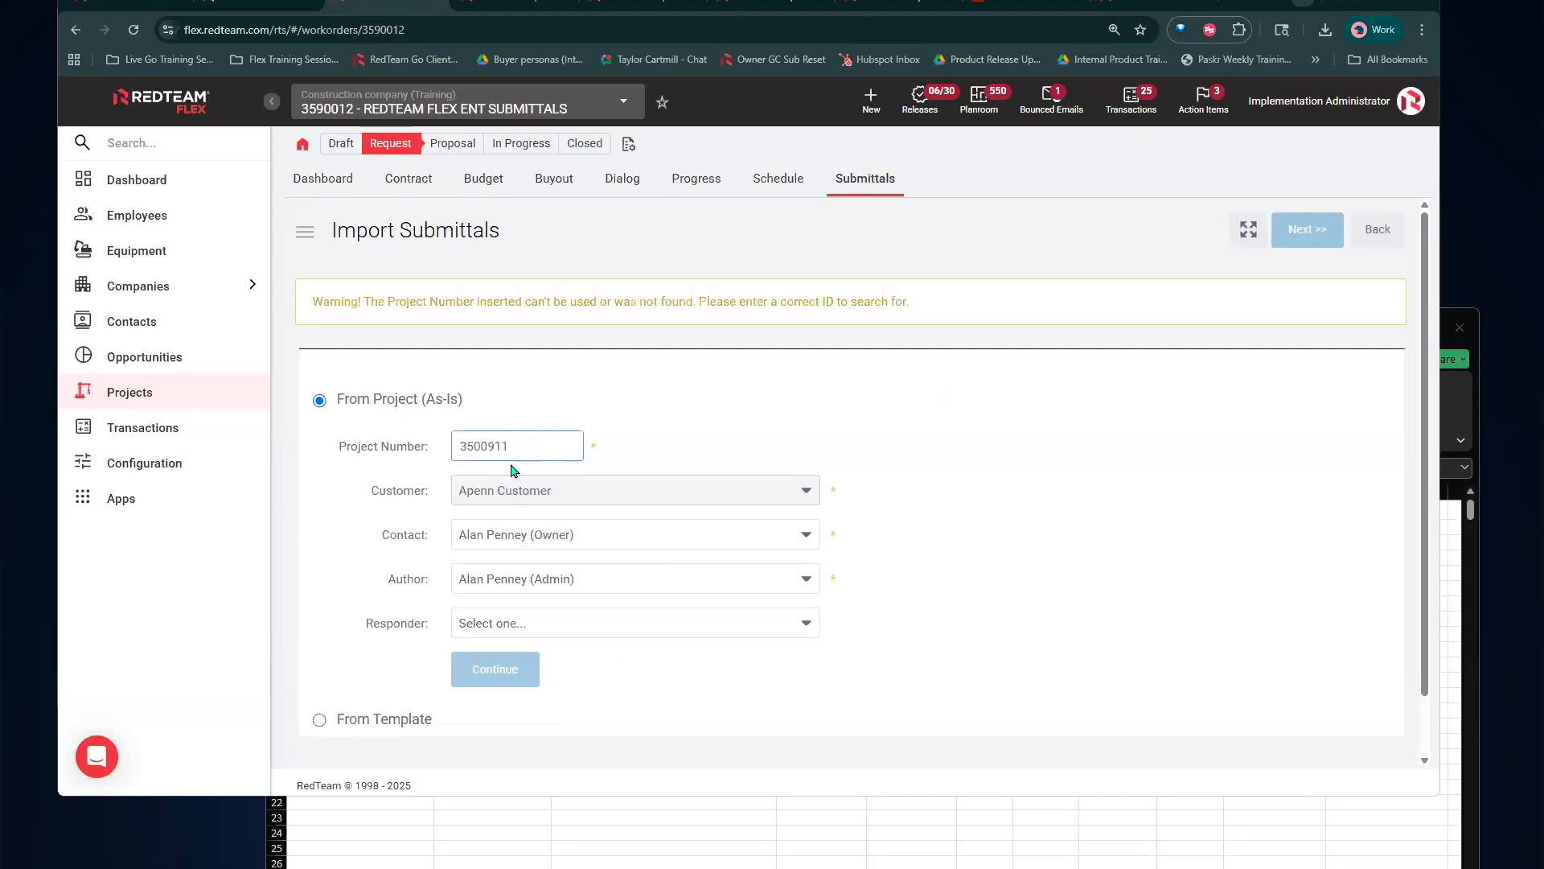
key("BackSpace")
key("BackSpace")
key("BackSpace")
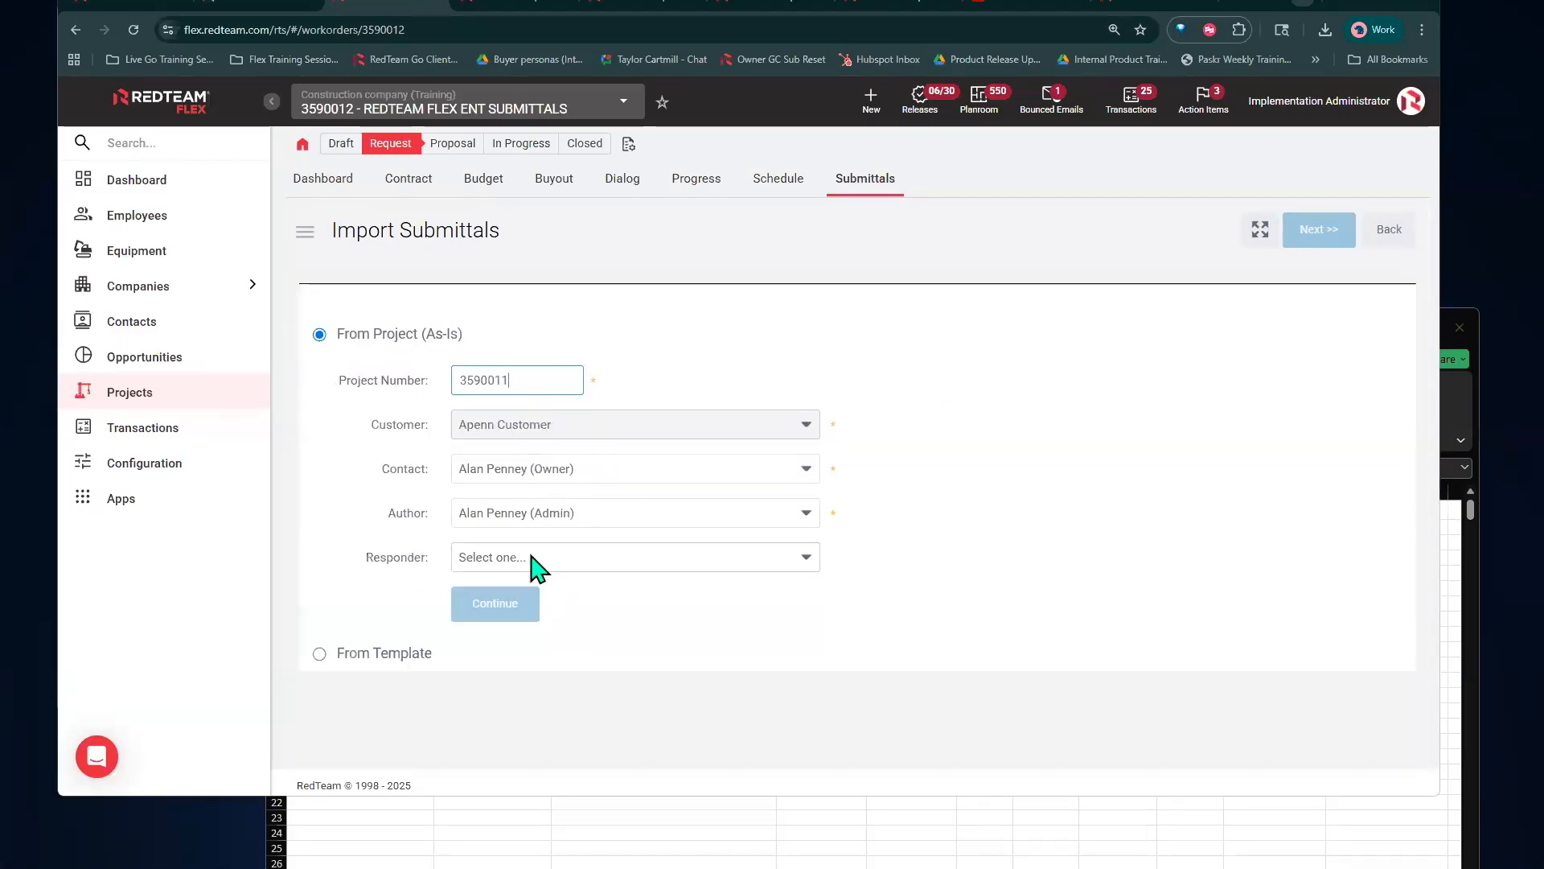
Choose the training team member marked Architecto as the responder and run the as-is submittals import
left_click(545, 556)
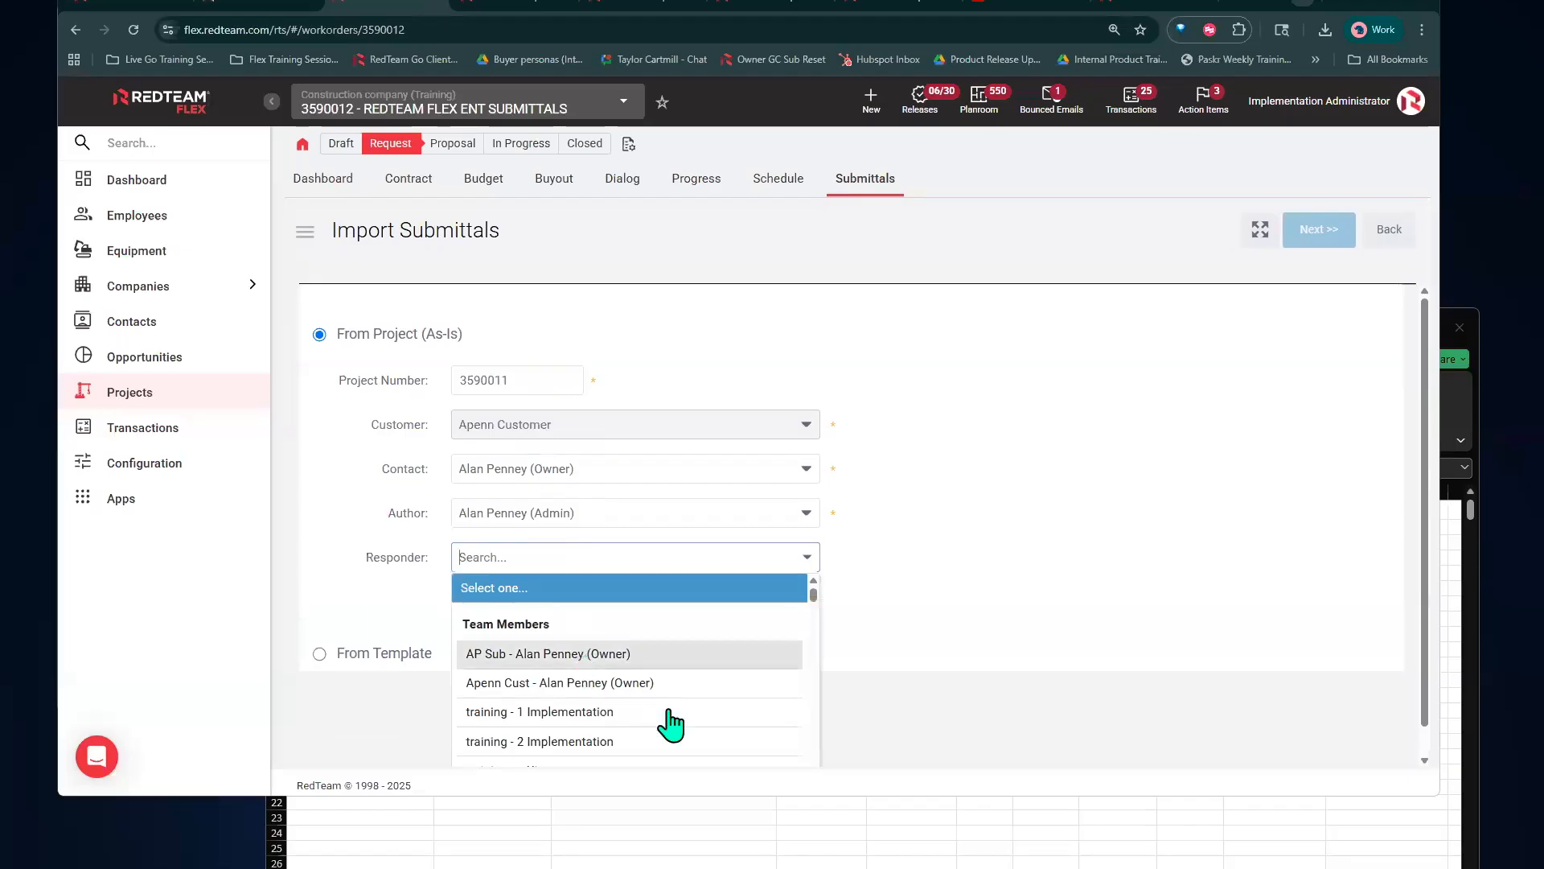
scroll(672, 714, "down", 2)
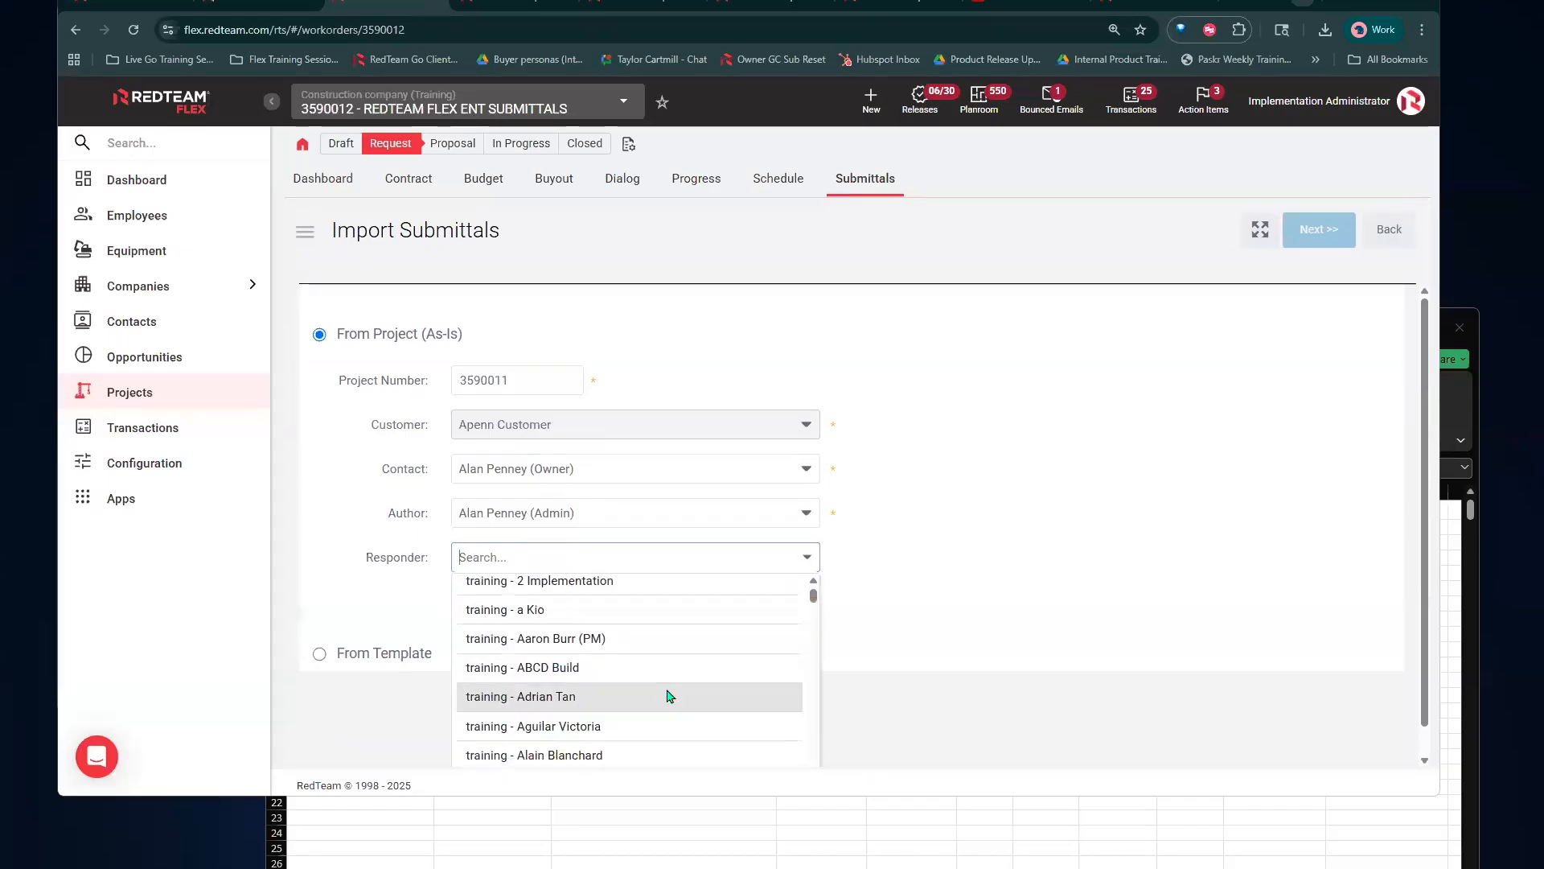
scroll(666, 695, "down", 1)
type("AR")
key("BackSpace")
key("BackSpace")
type("PE")
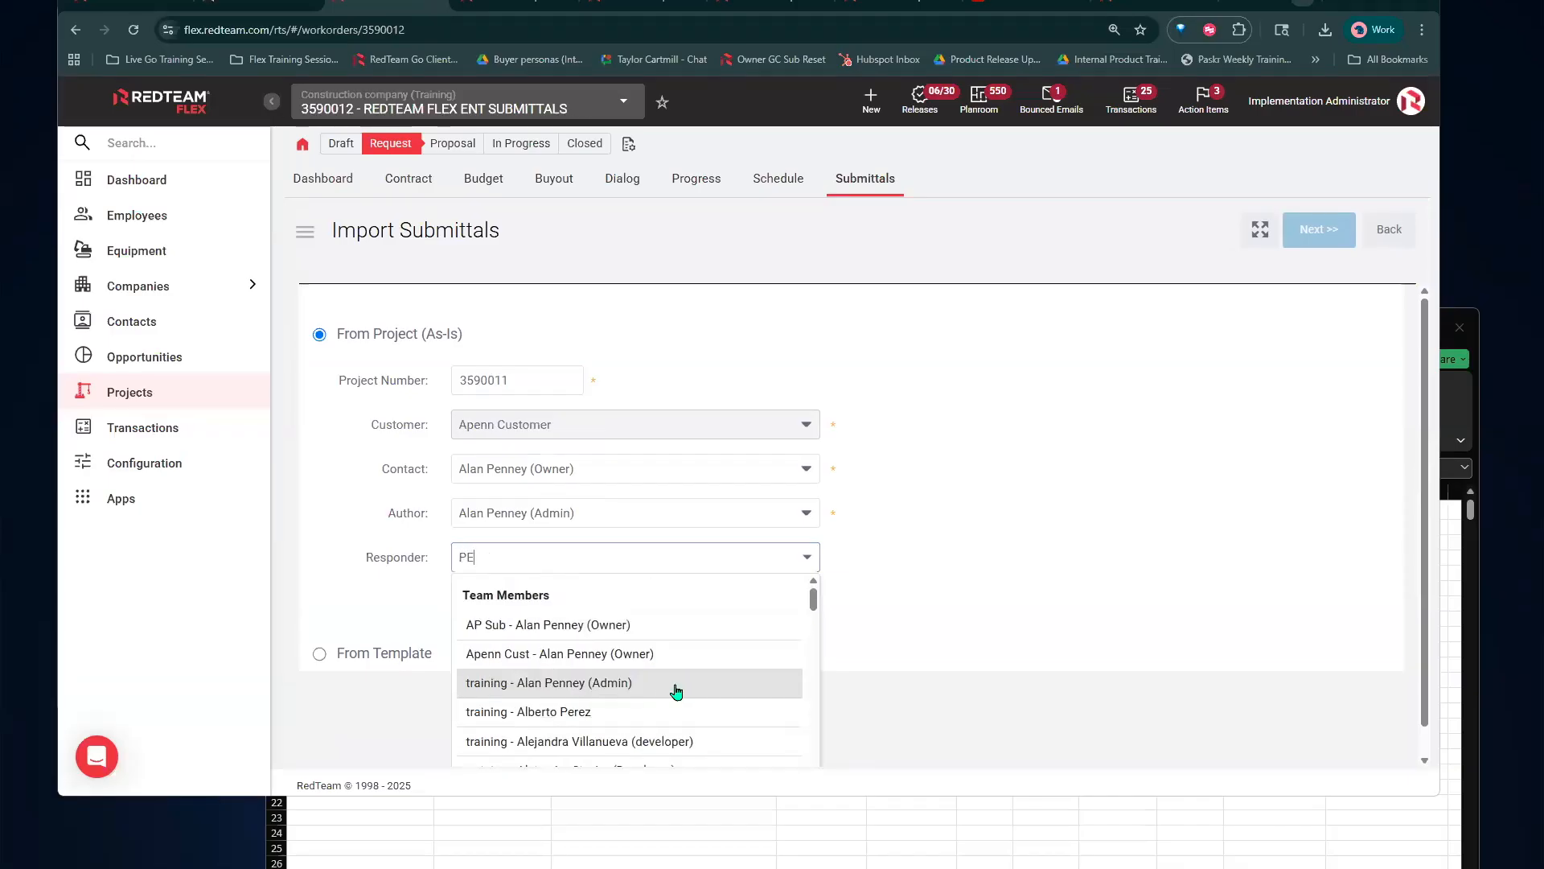
type("NN")
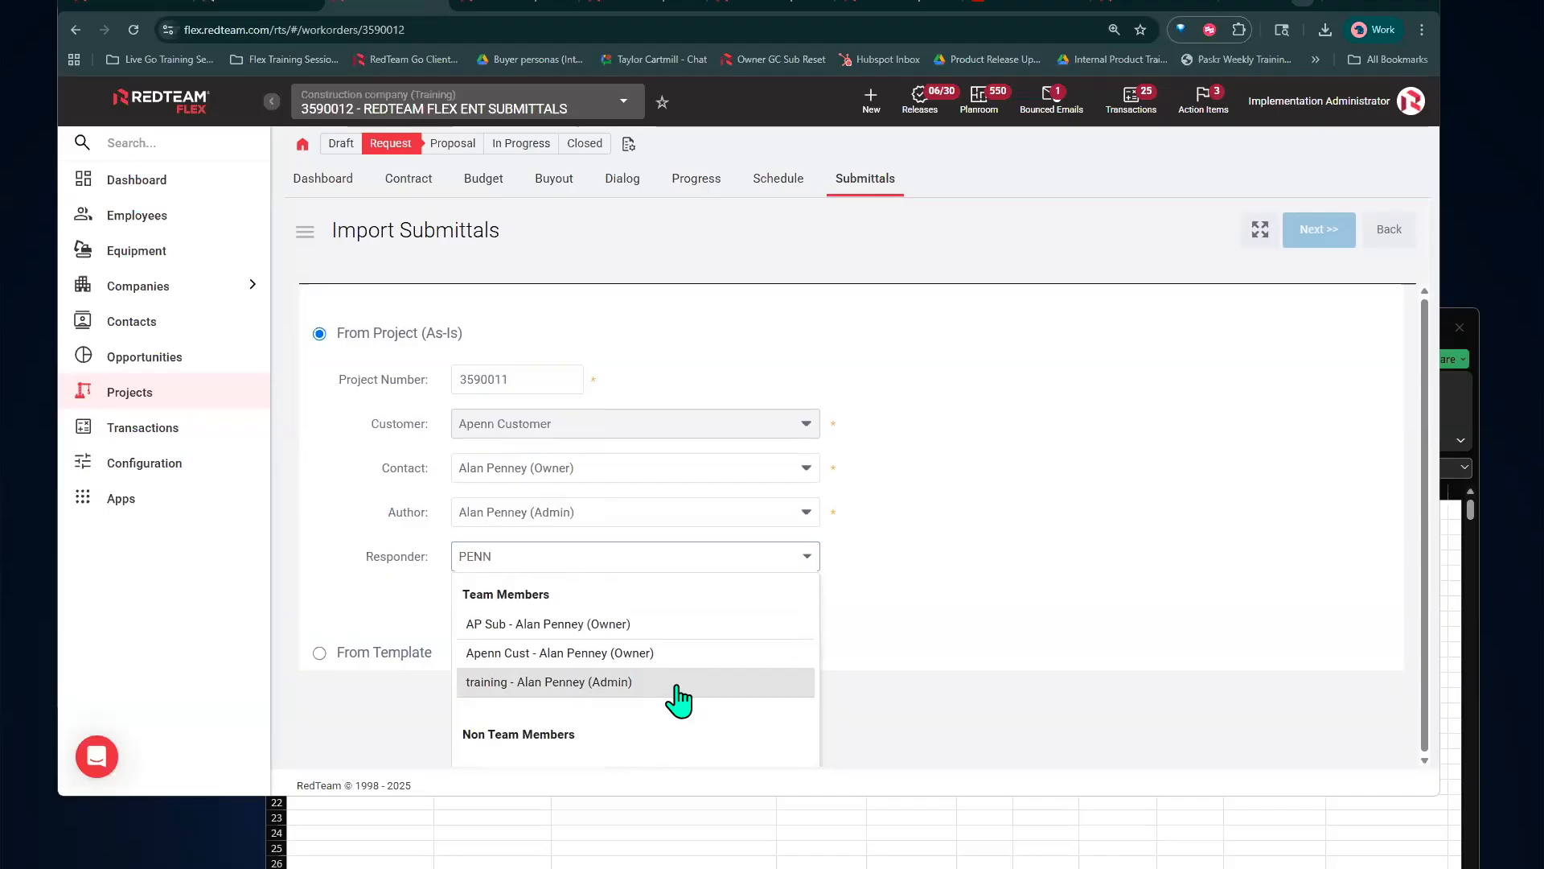
key("BackSpace")
key("BackSpace")
key("BackSpace")
key("BackSpace")
type("AR")
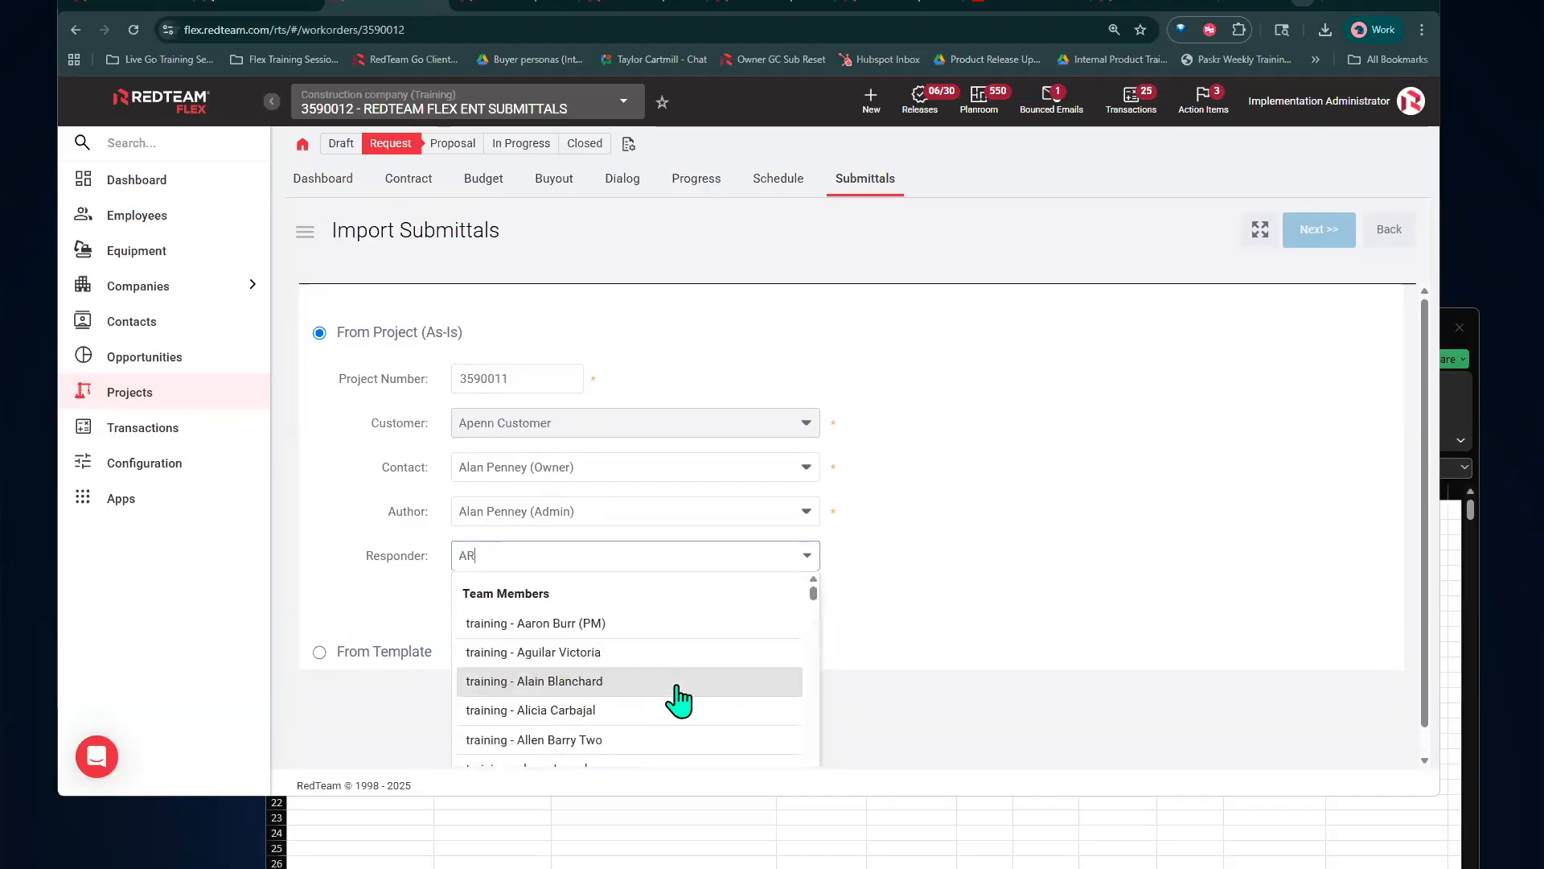
type("CH")
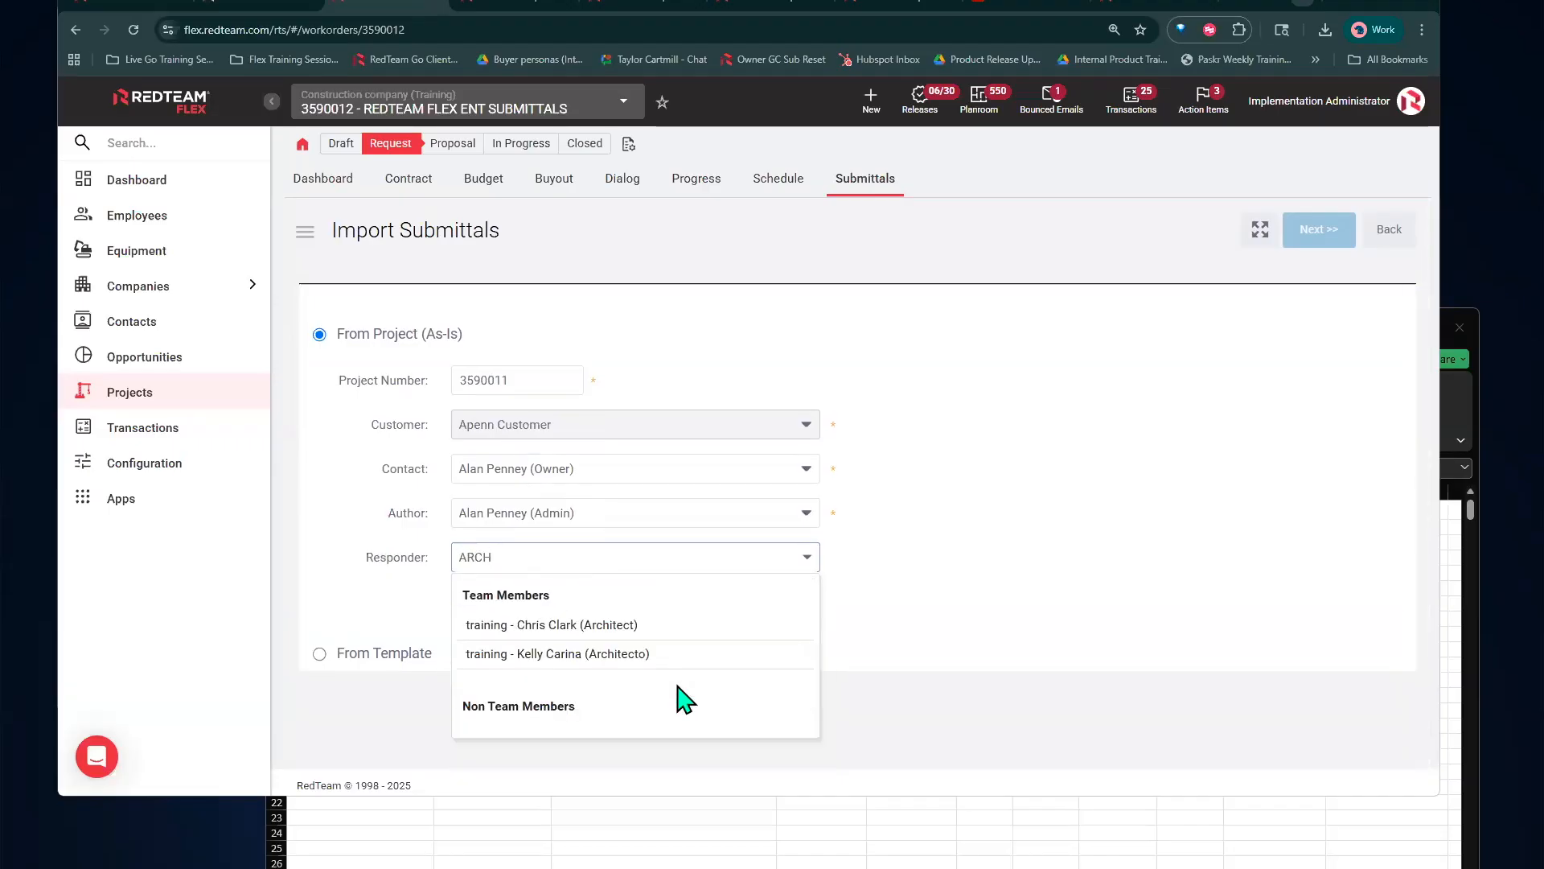
left_click(708, 652)
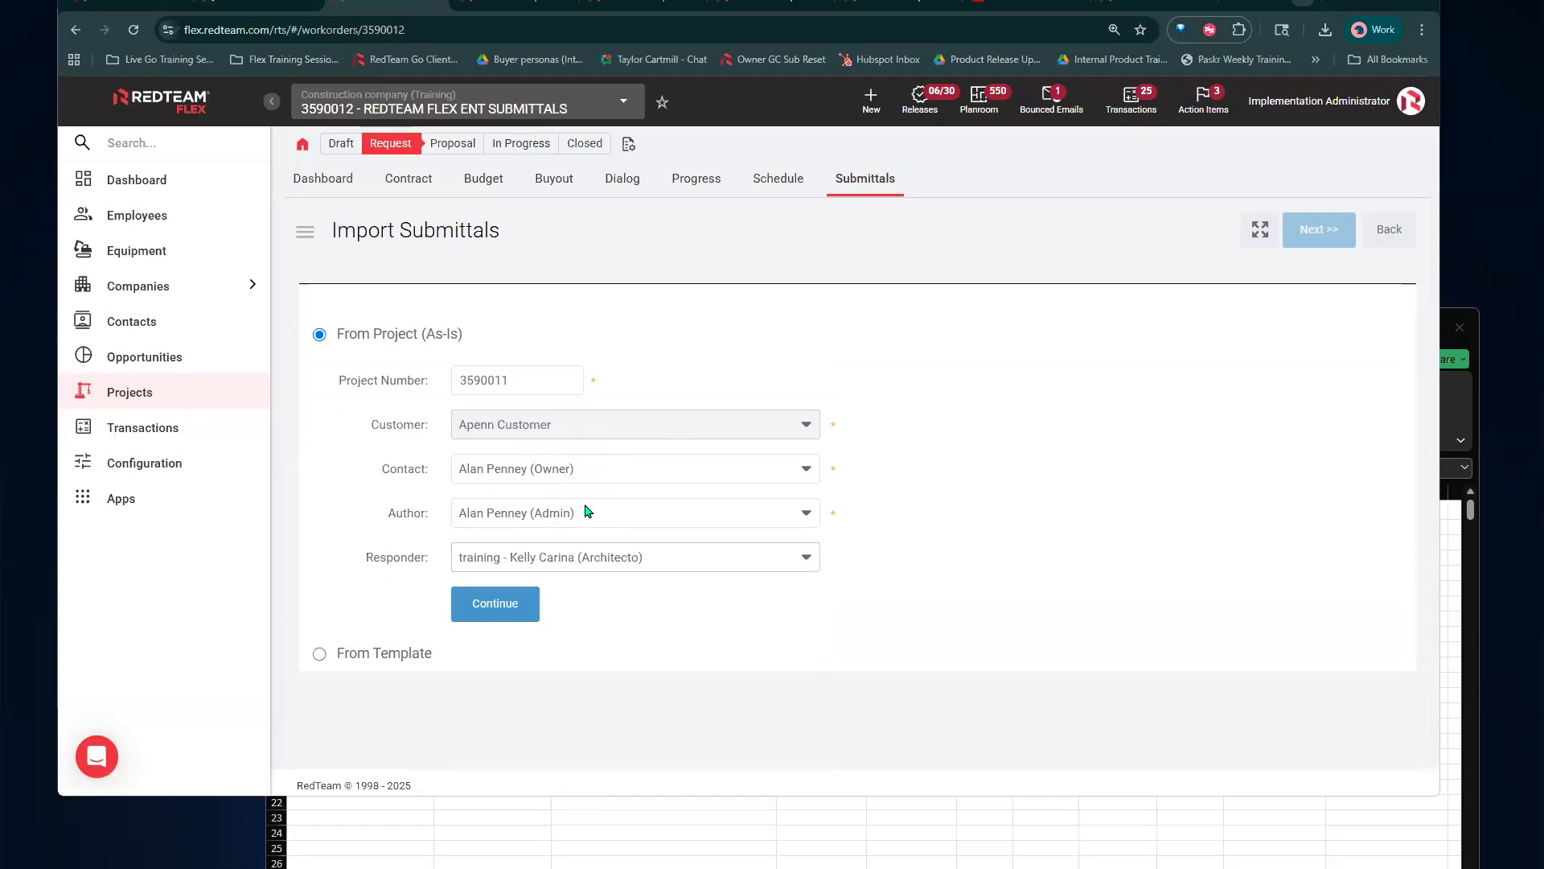
left_click(530, 601)
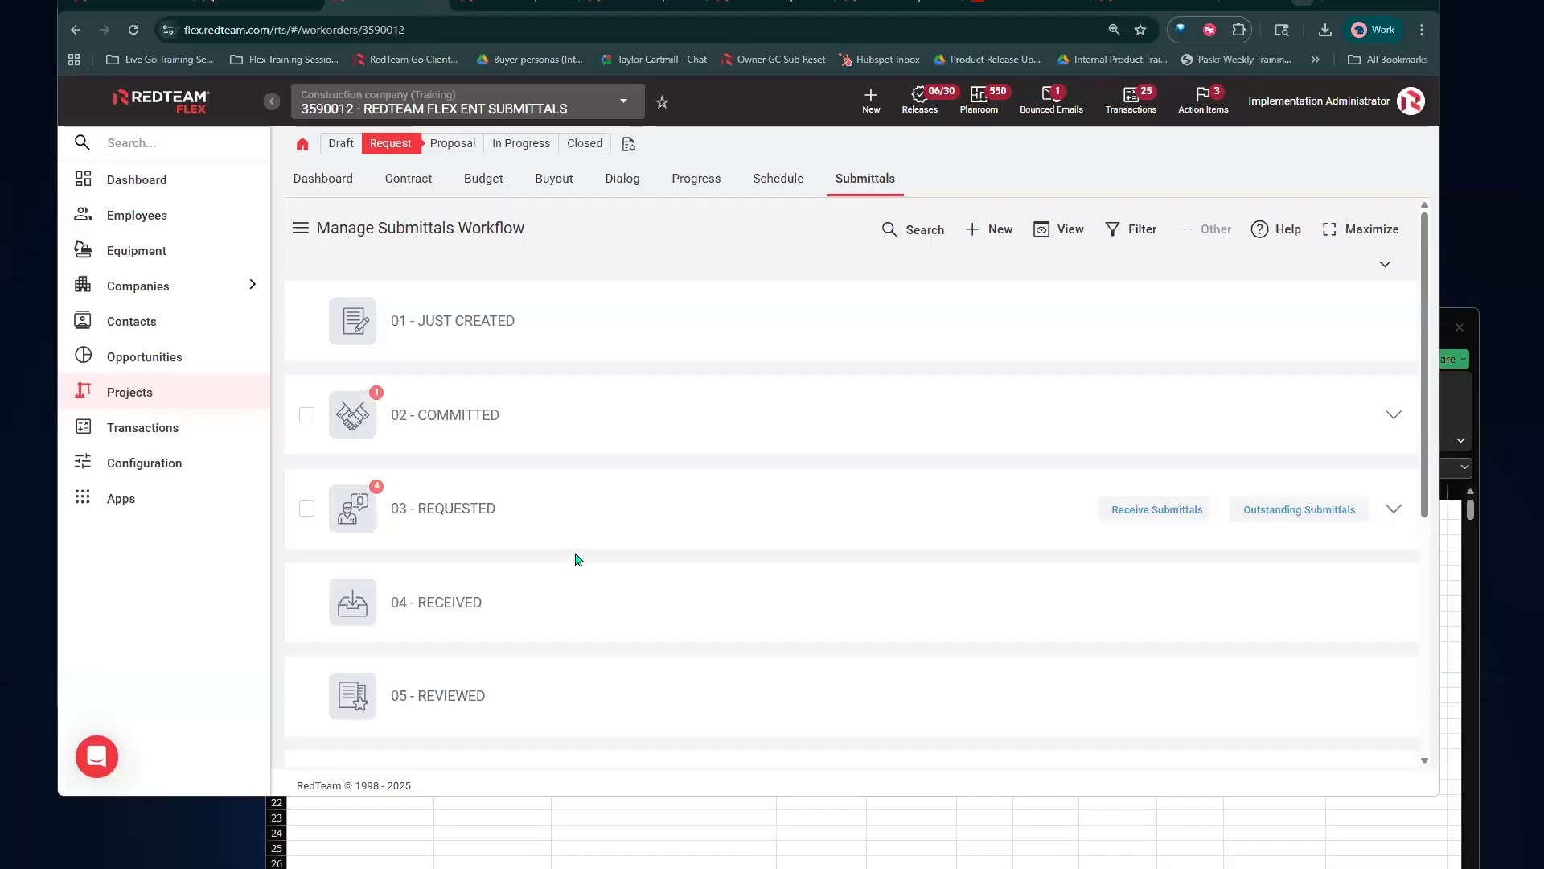
Expand the Committed and Requested stages to view the imported submittals, and start importing default submittal items
left_click(696, 410)
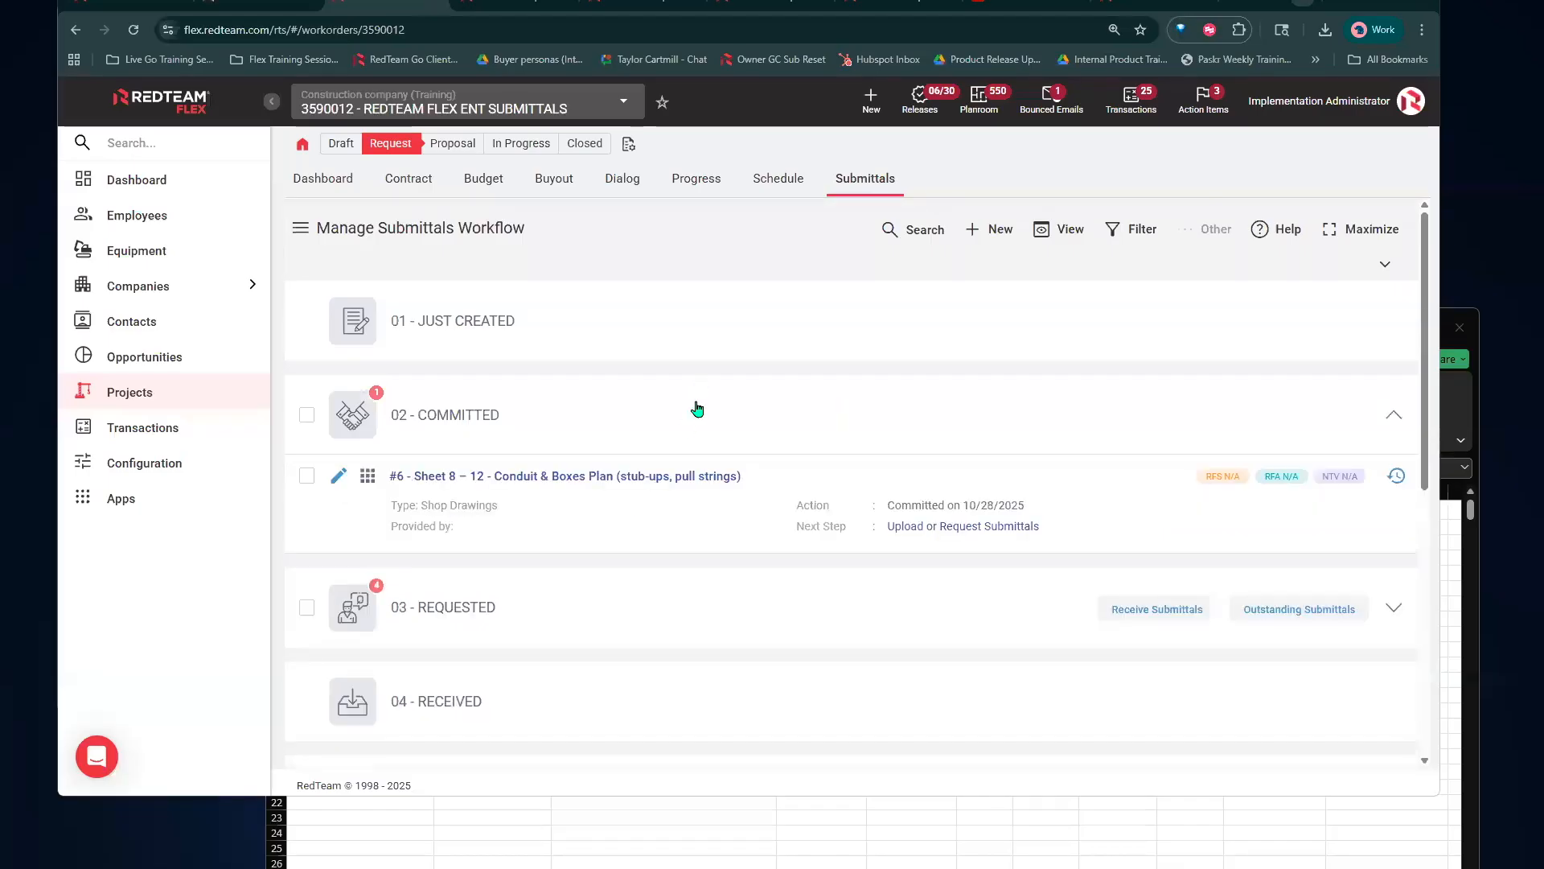
left_click(413, 632)
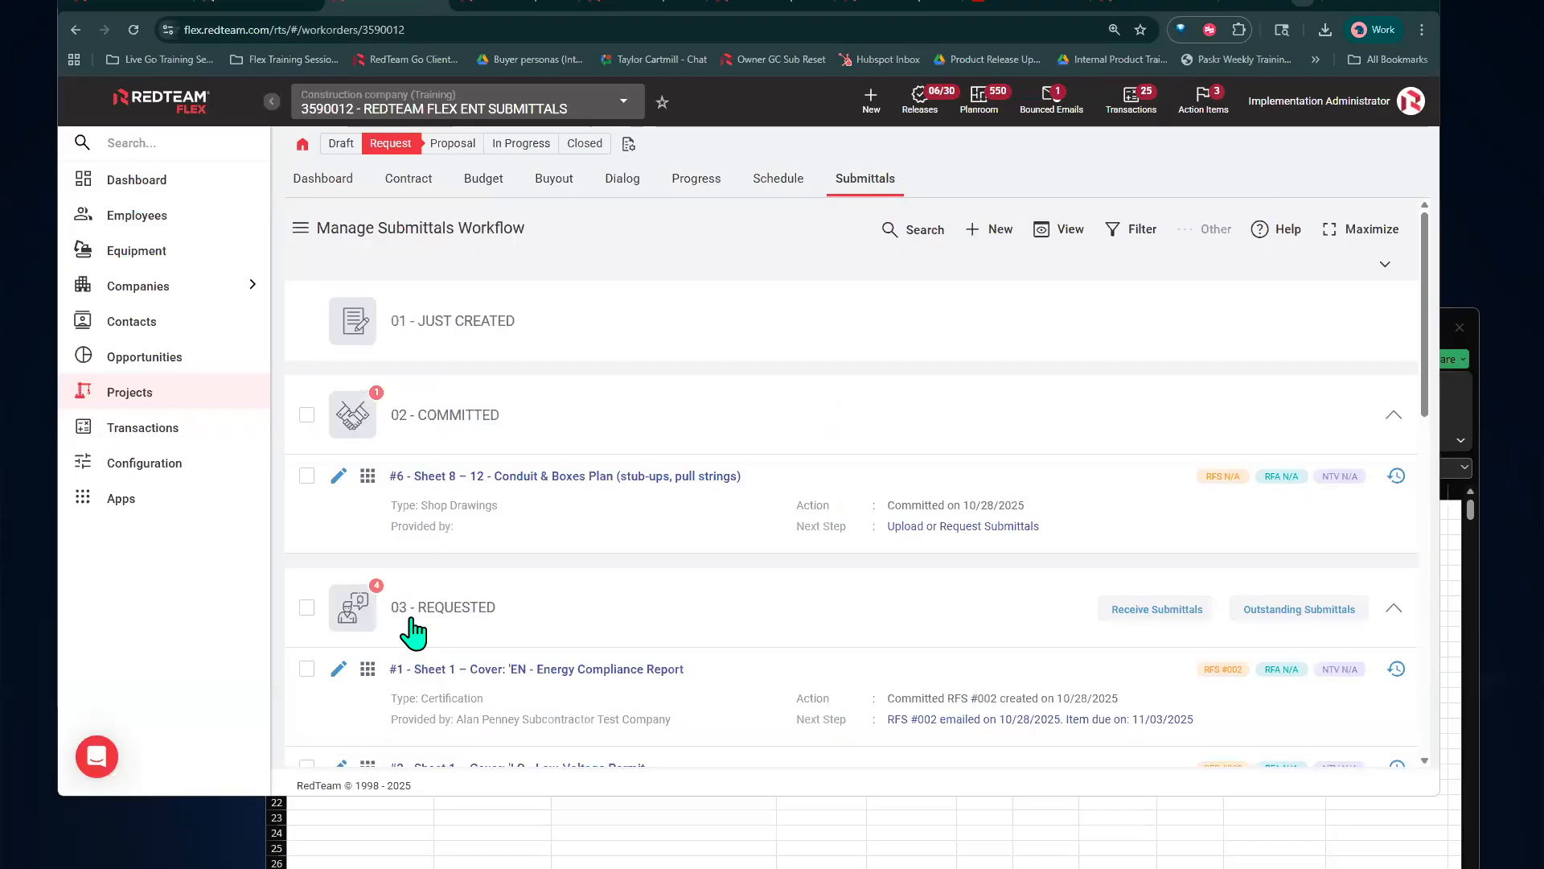
left_click(980, 233)
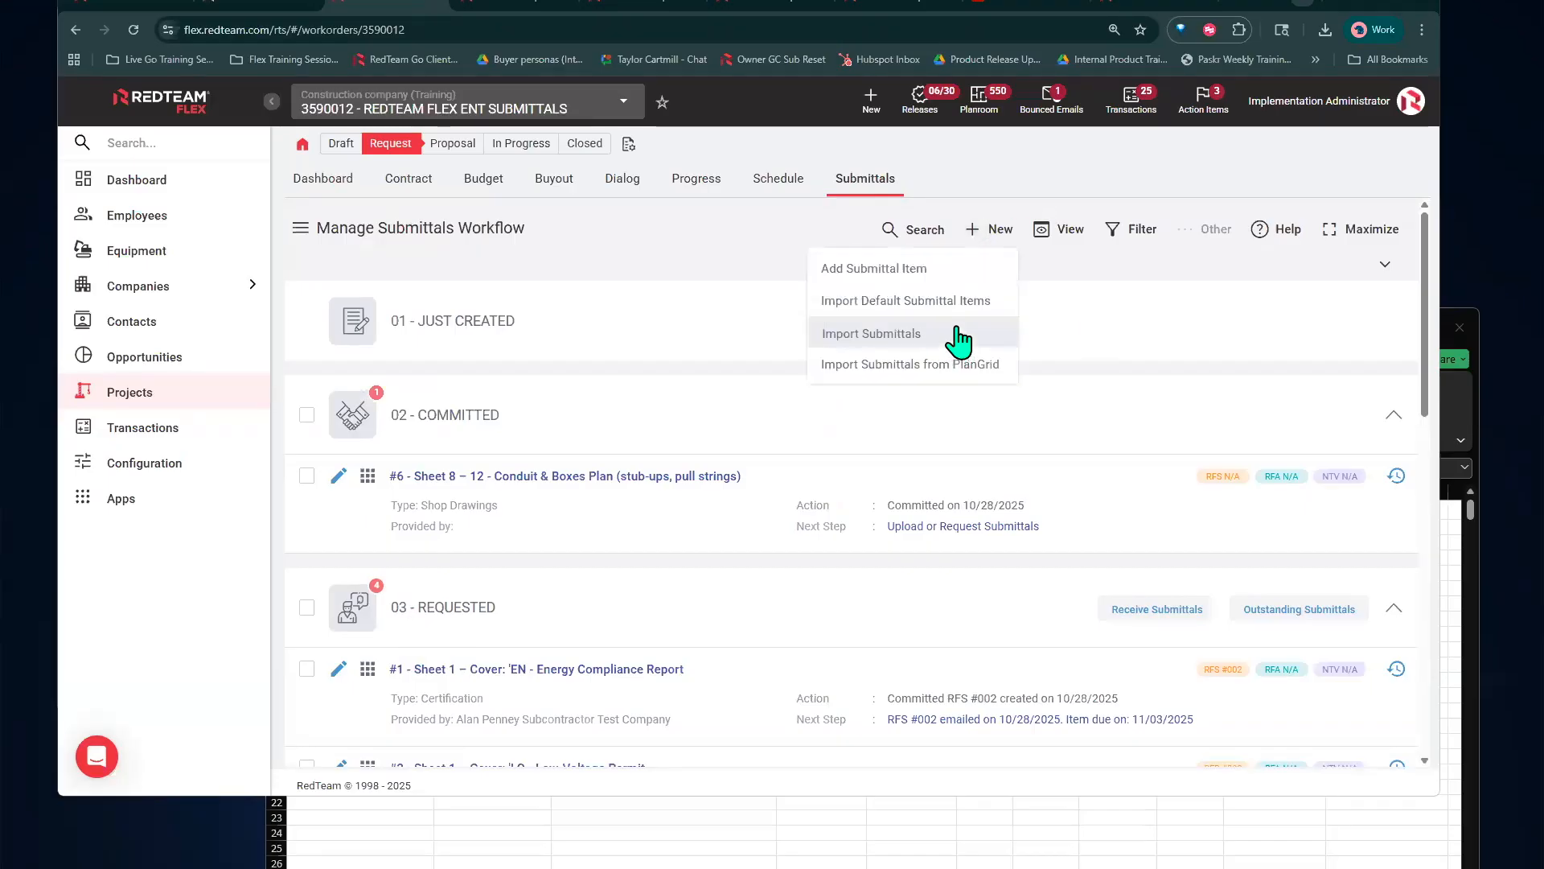
left_click(965, 313)
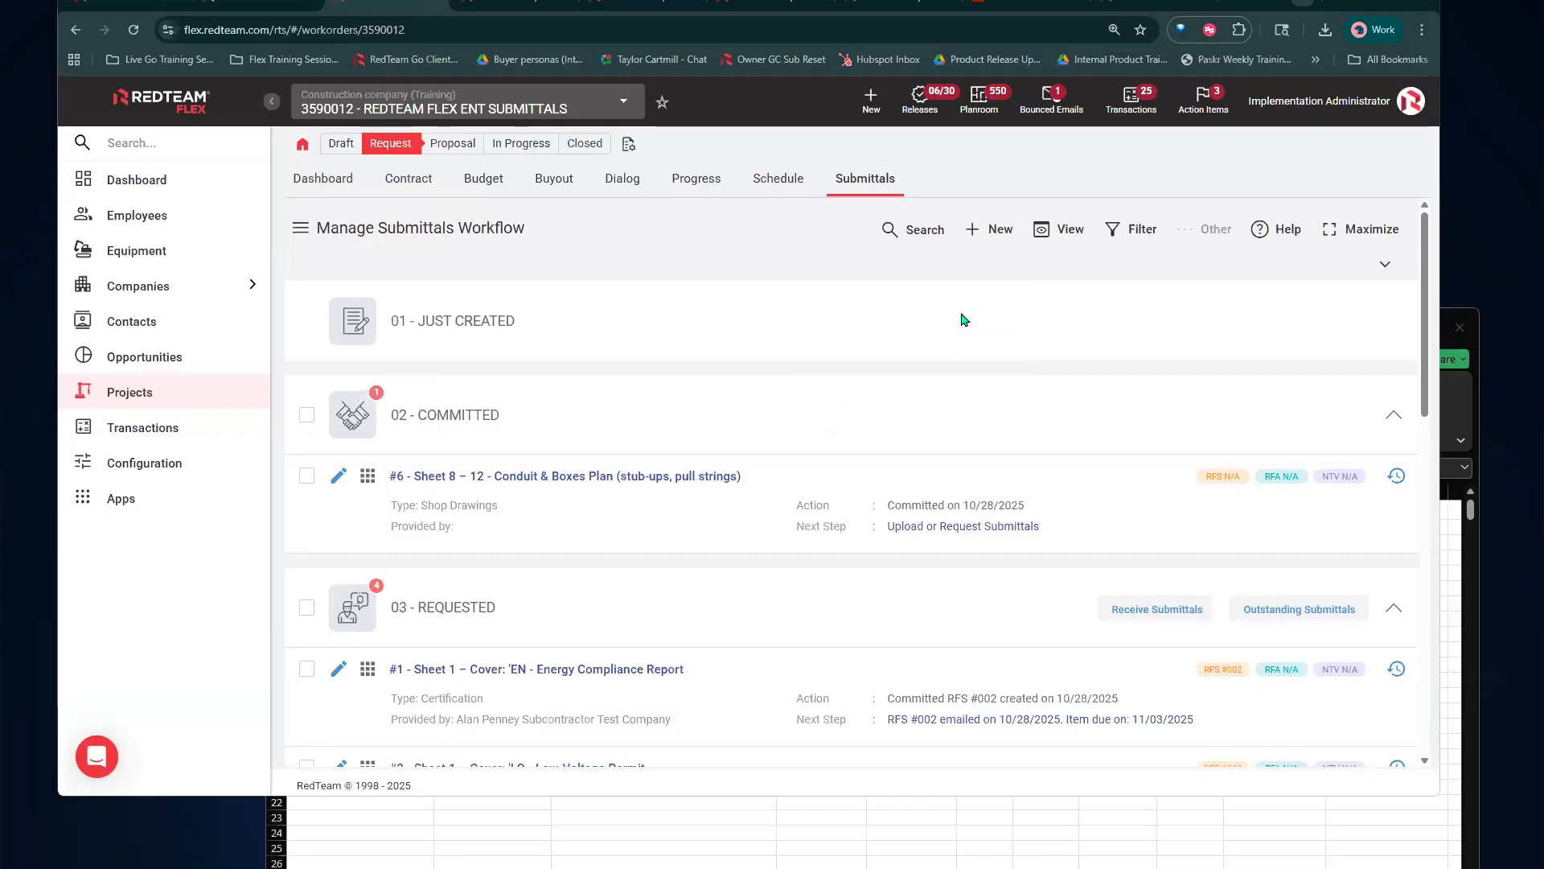
Select the default items Plumbing fixtures & restroom accessories and Fire sprinkler & fire alarm modifications, and assign 220000 - Plumbing to the plumbing item
scroll(803, 491, "down", 5)
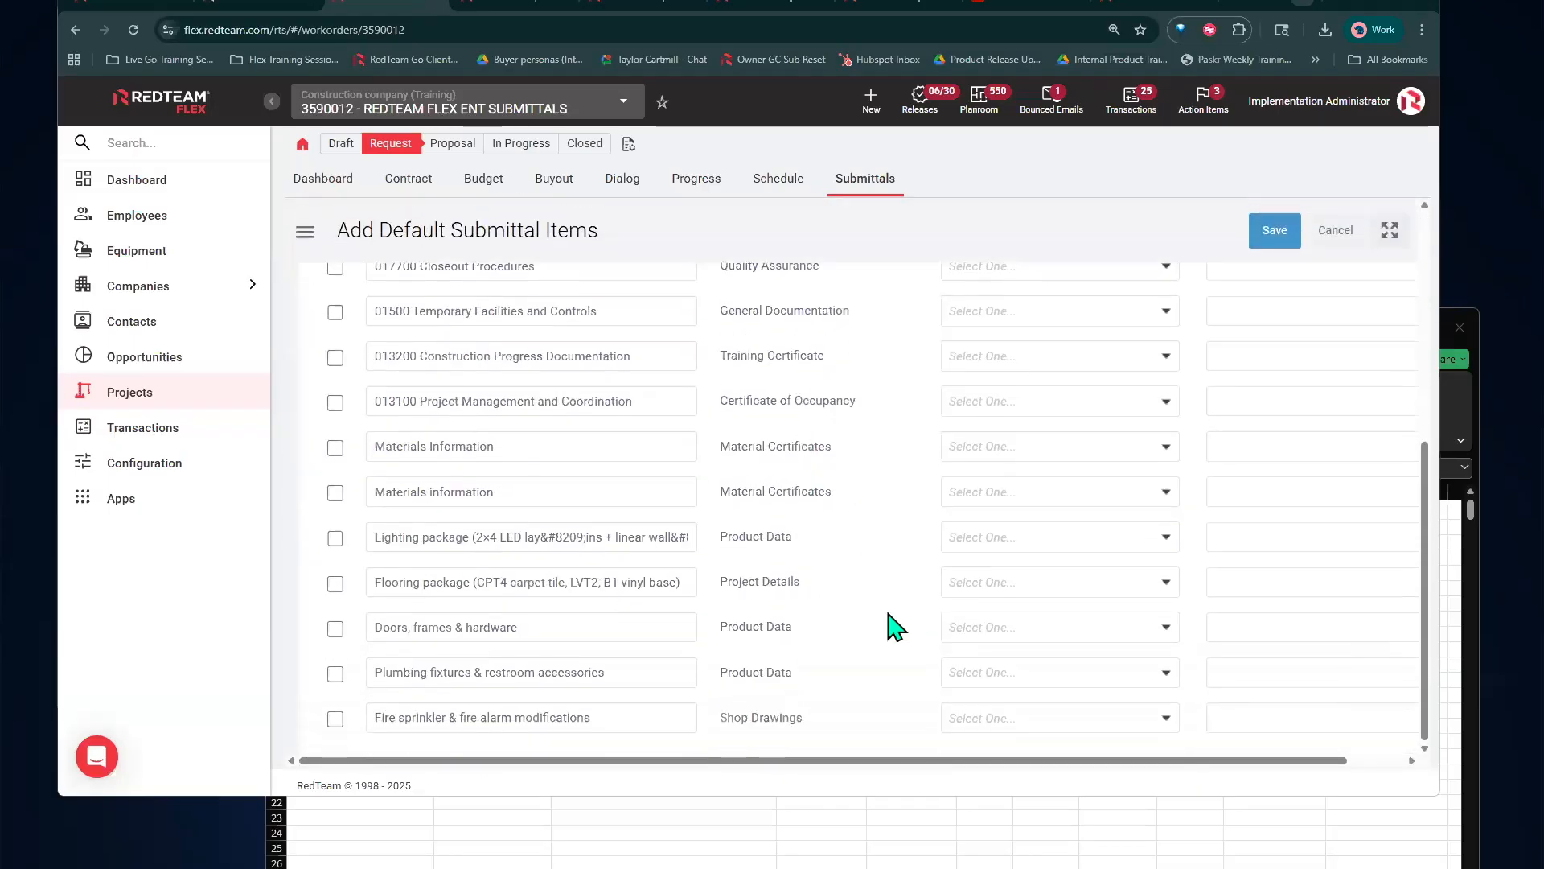
left_click(335, 676)
left_click(336, 724)
left_click(1048, 664)
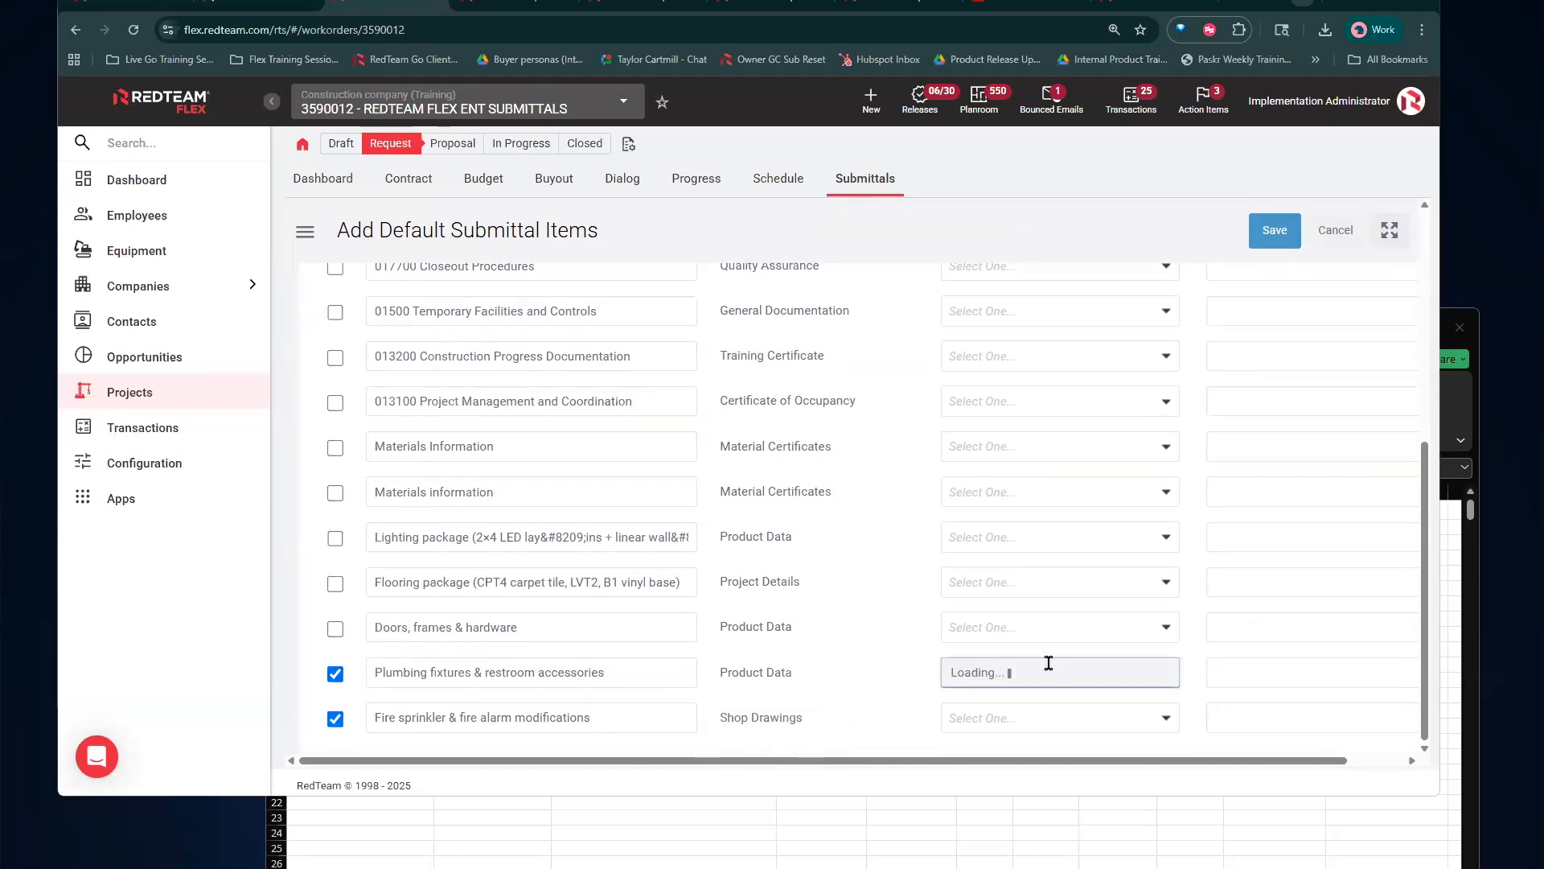
scroll(1158, 720, "down", 3)
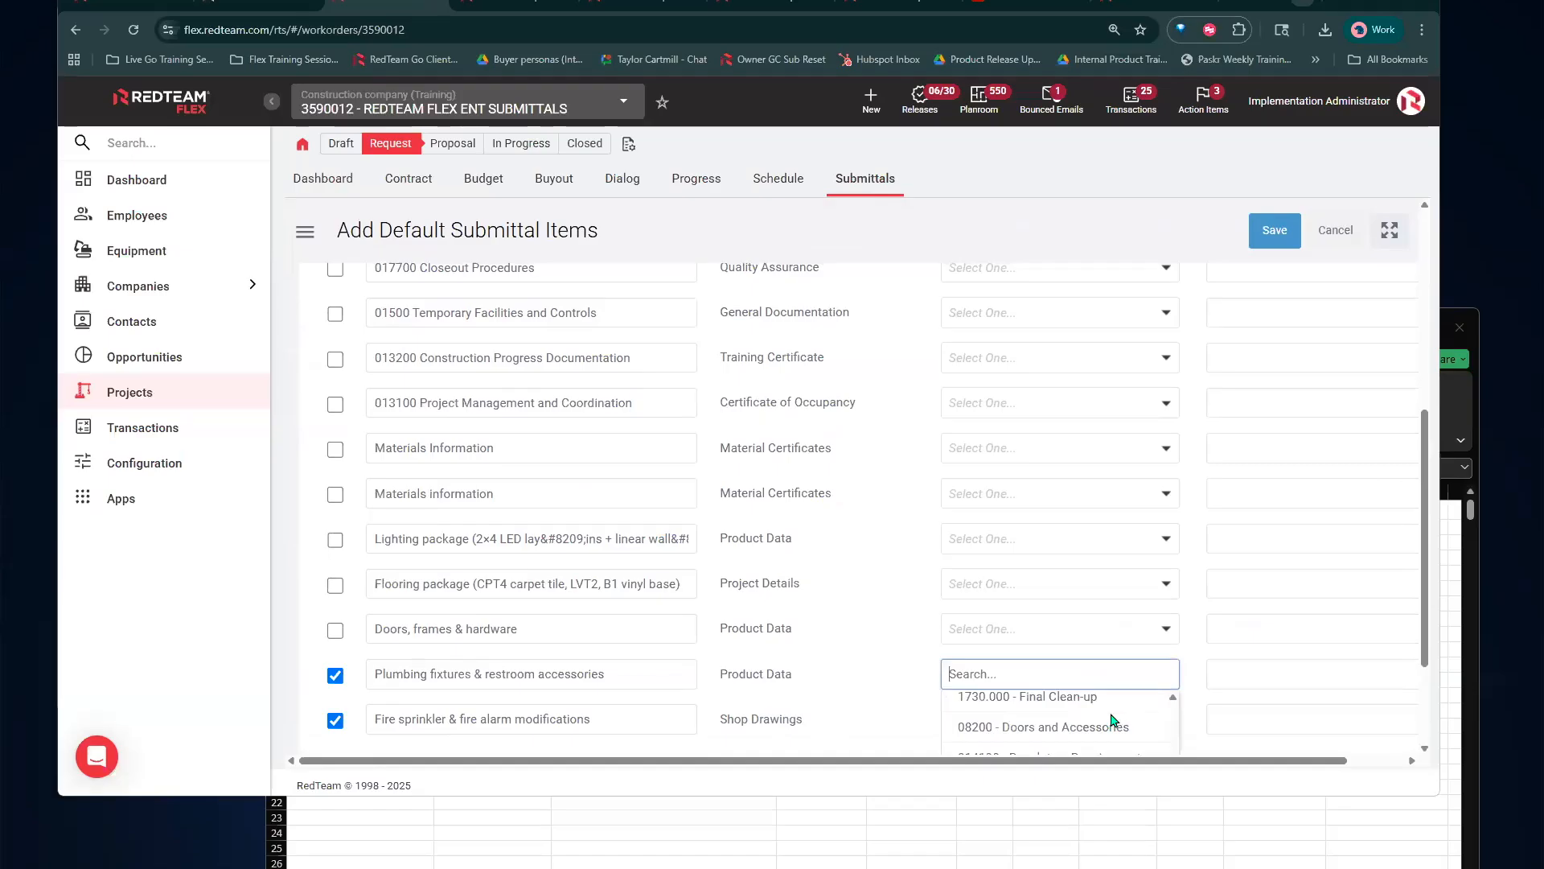
left_click(1108, 728)
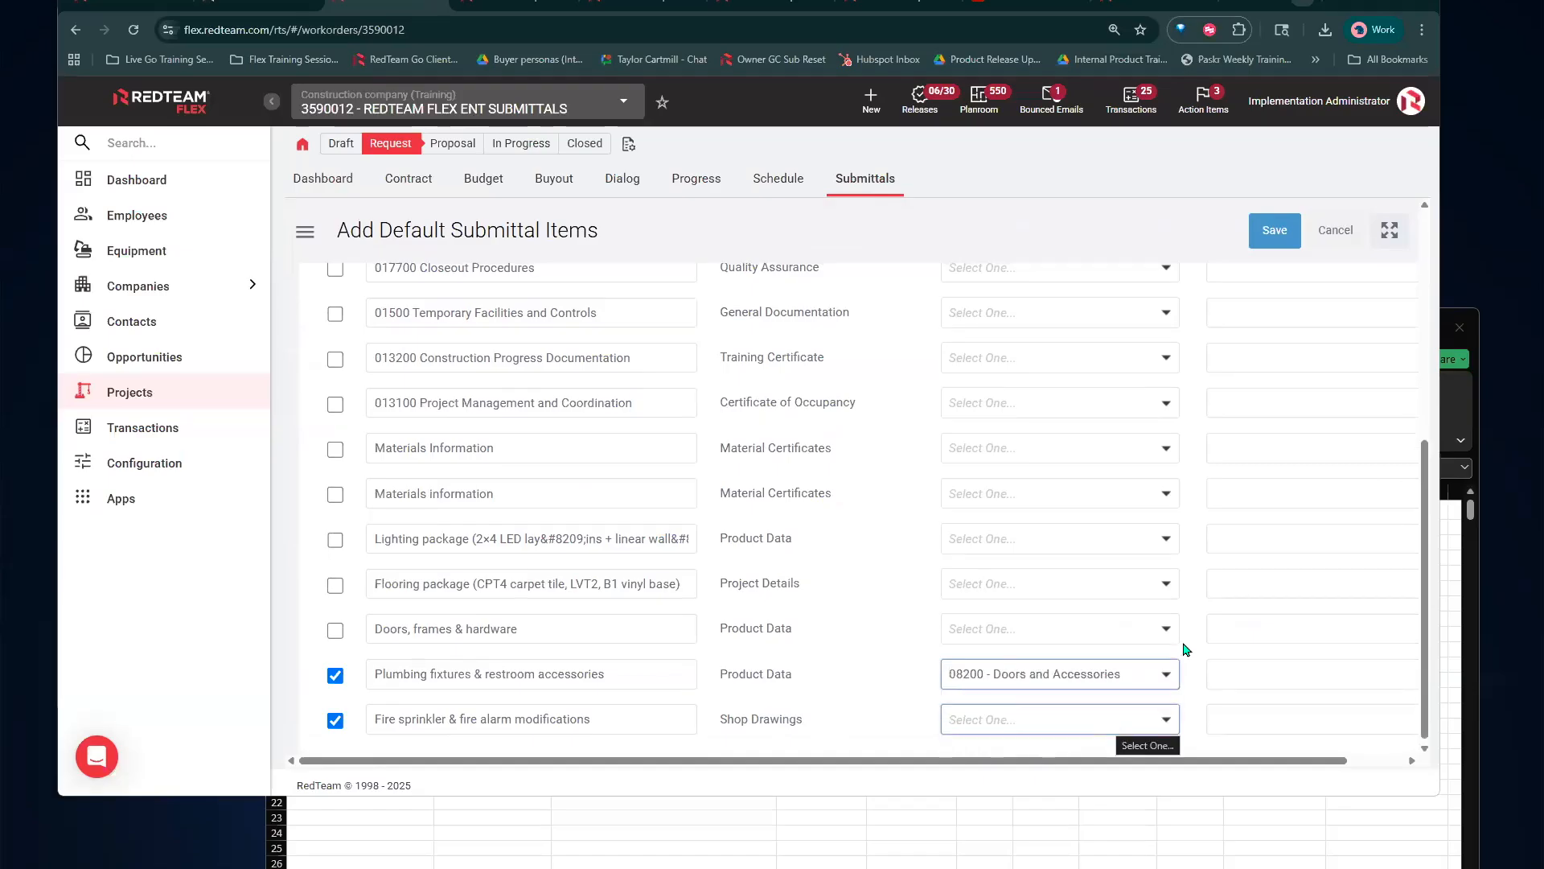
left_click(1150, 671)
scroll(1148, 671, "down", 2)
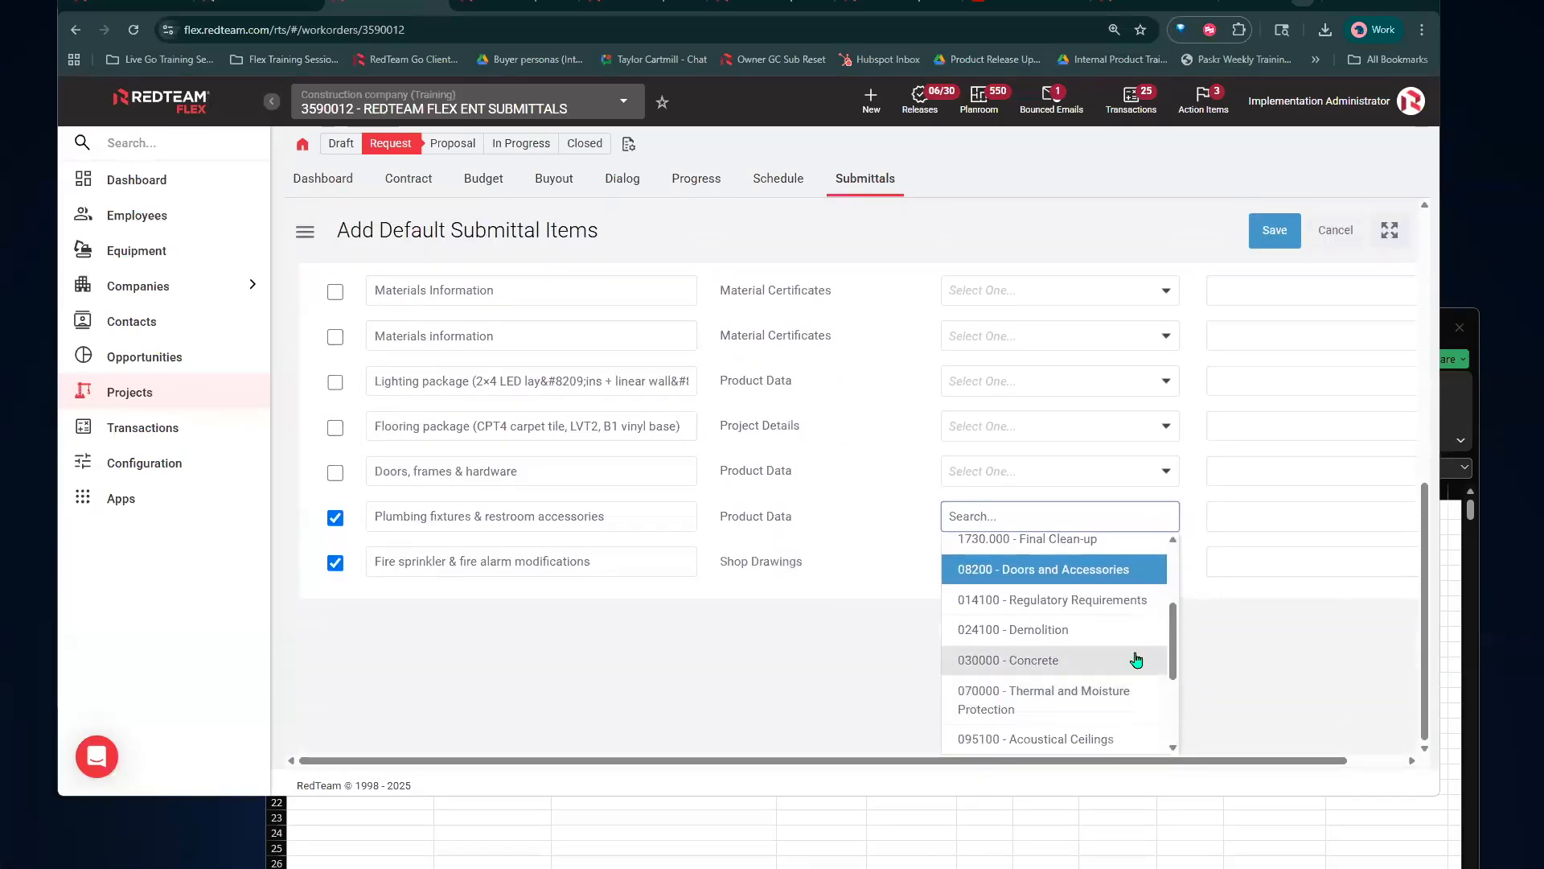
scroll(1108, 725, "down", 1)
left_click(1094, 690)
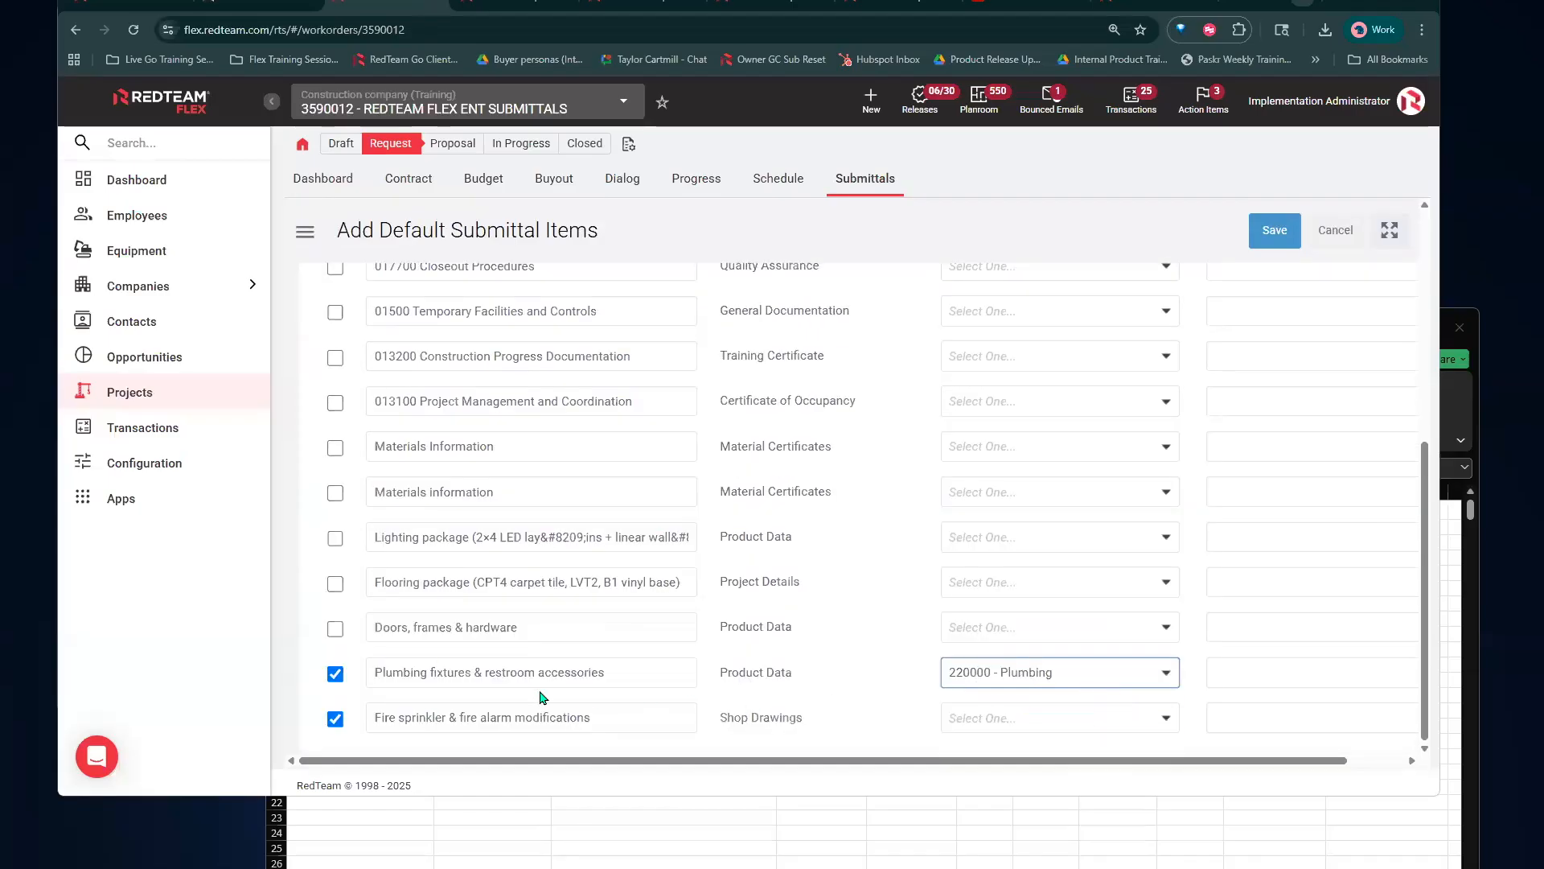
Assign 070000 - Thermal and Moisture Protection to the Fire sprinkler & fire alarm modifications item and save the selected default submittal items
left_click(1168, 728)
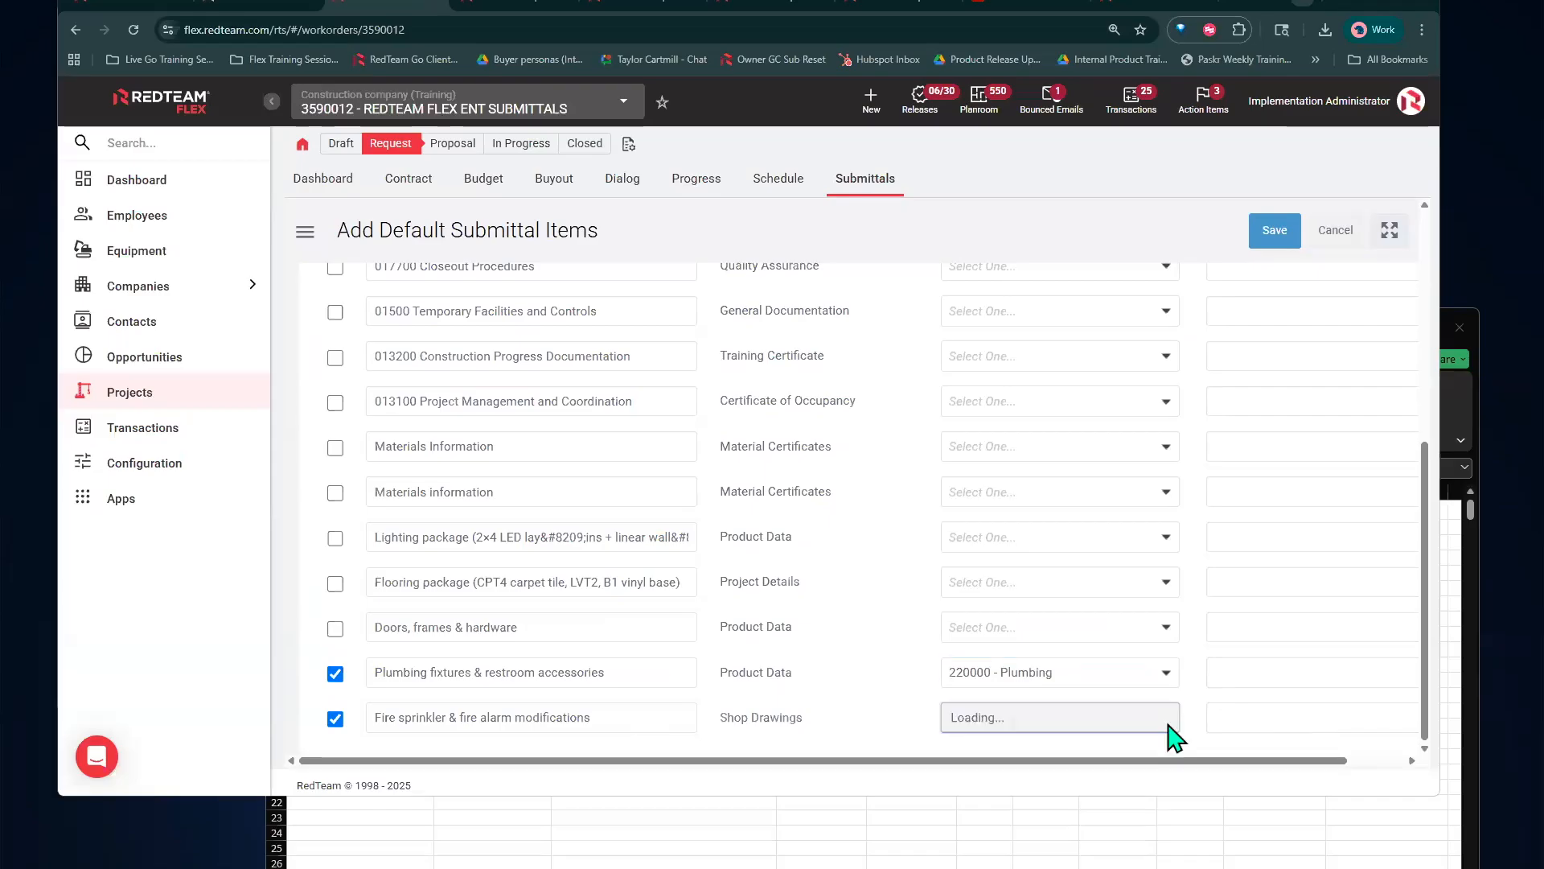
scroll(1158, 707, "down", 3)
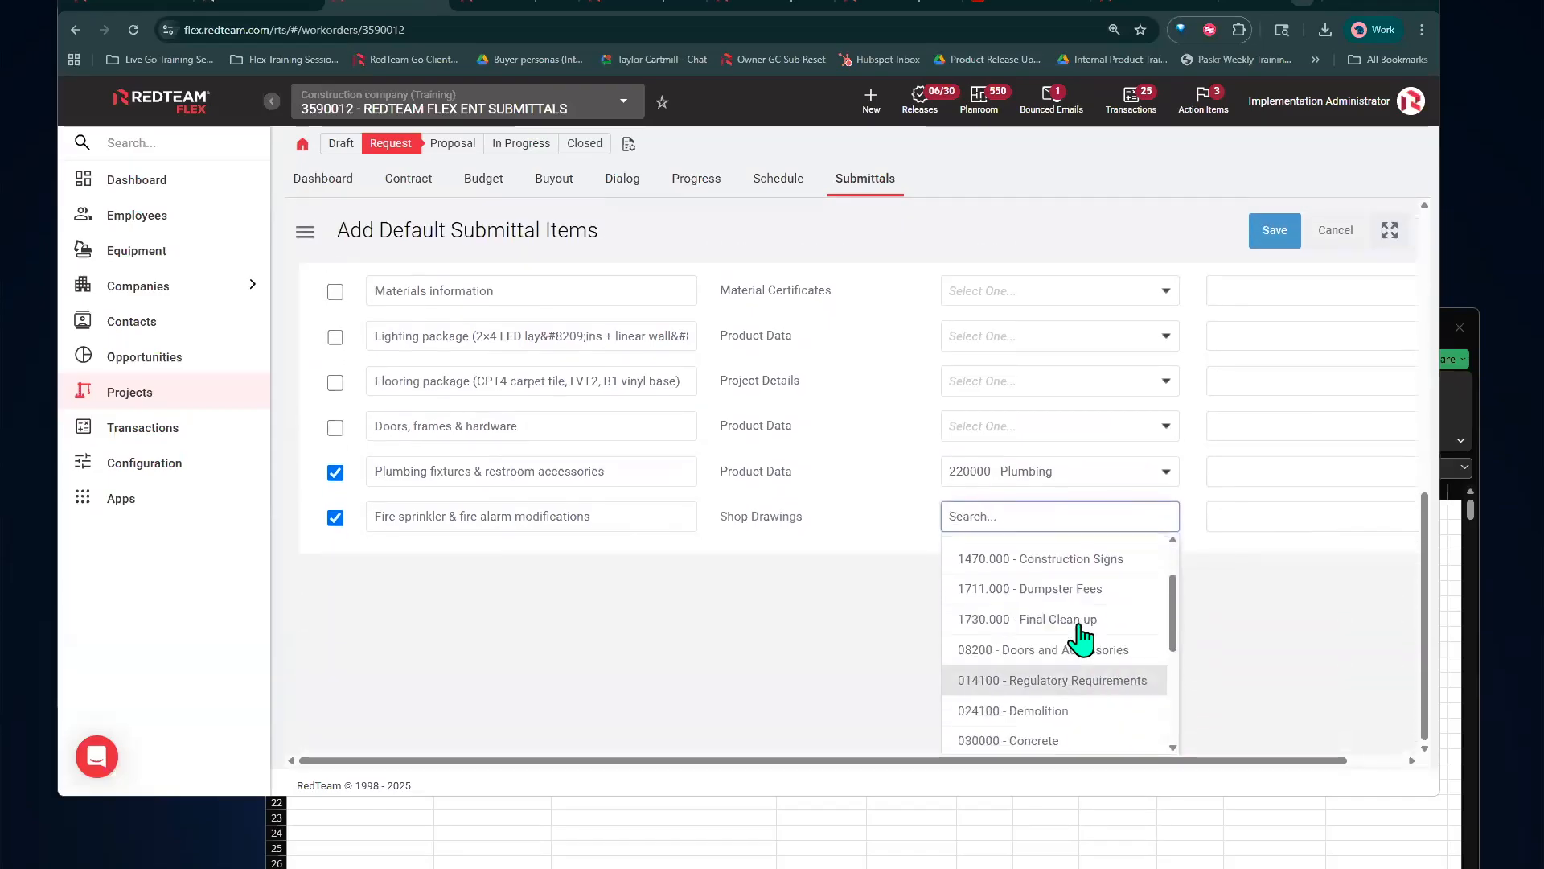
scroll(1060, 706, "down", 2)
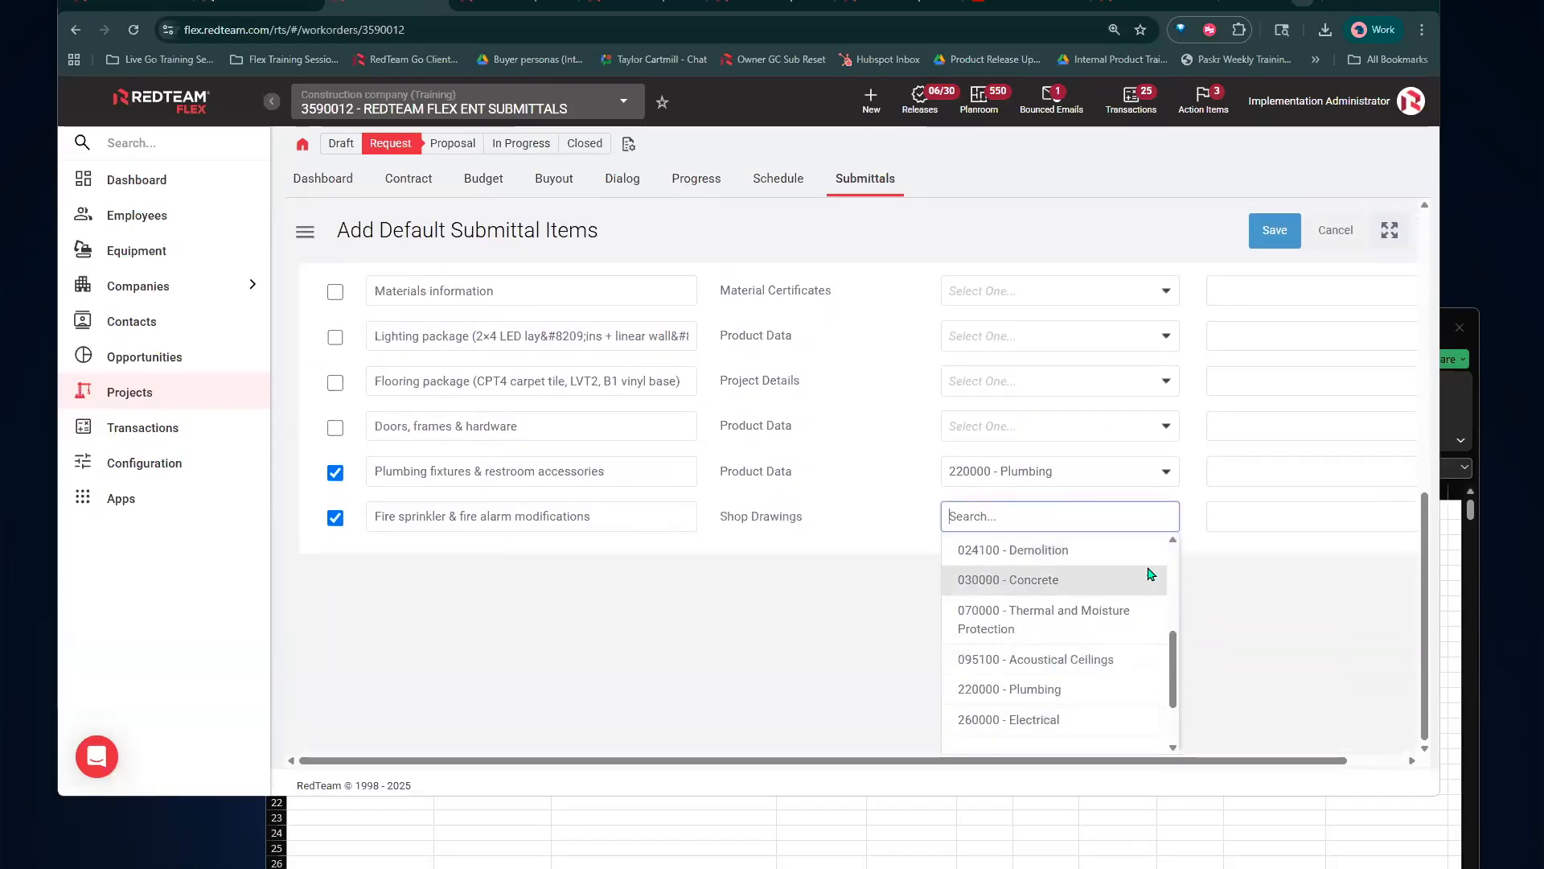
left_click(1105, 635)
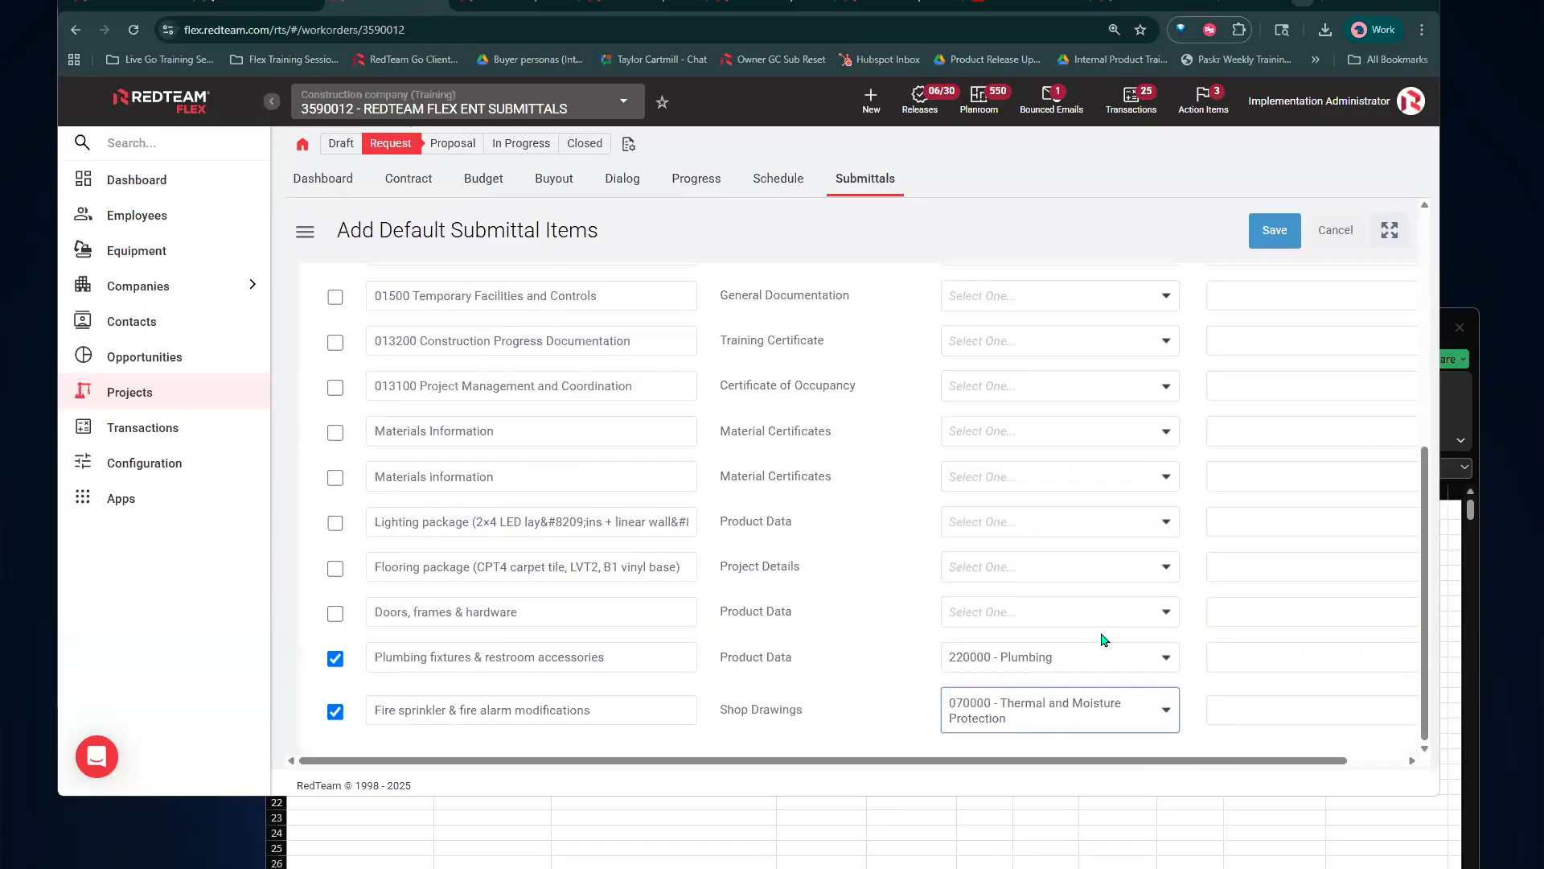
left_click(1287, 235)
left_click(1275, 230)
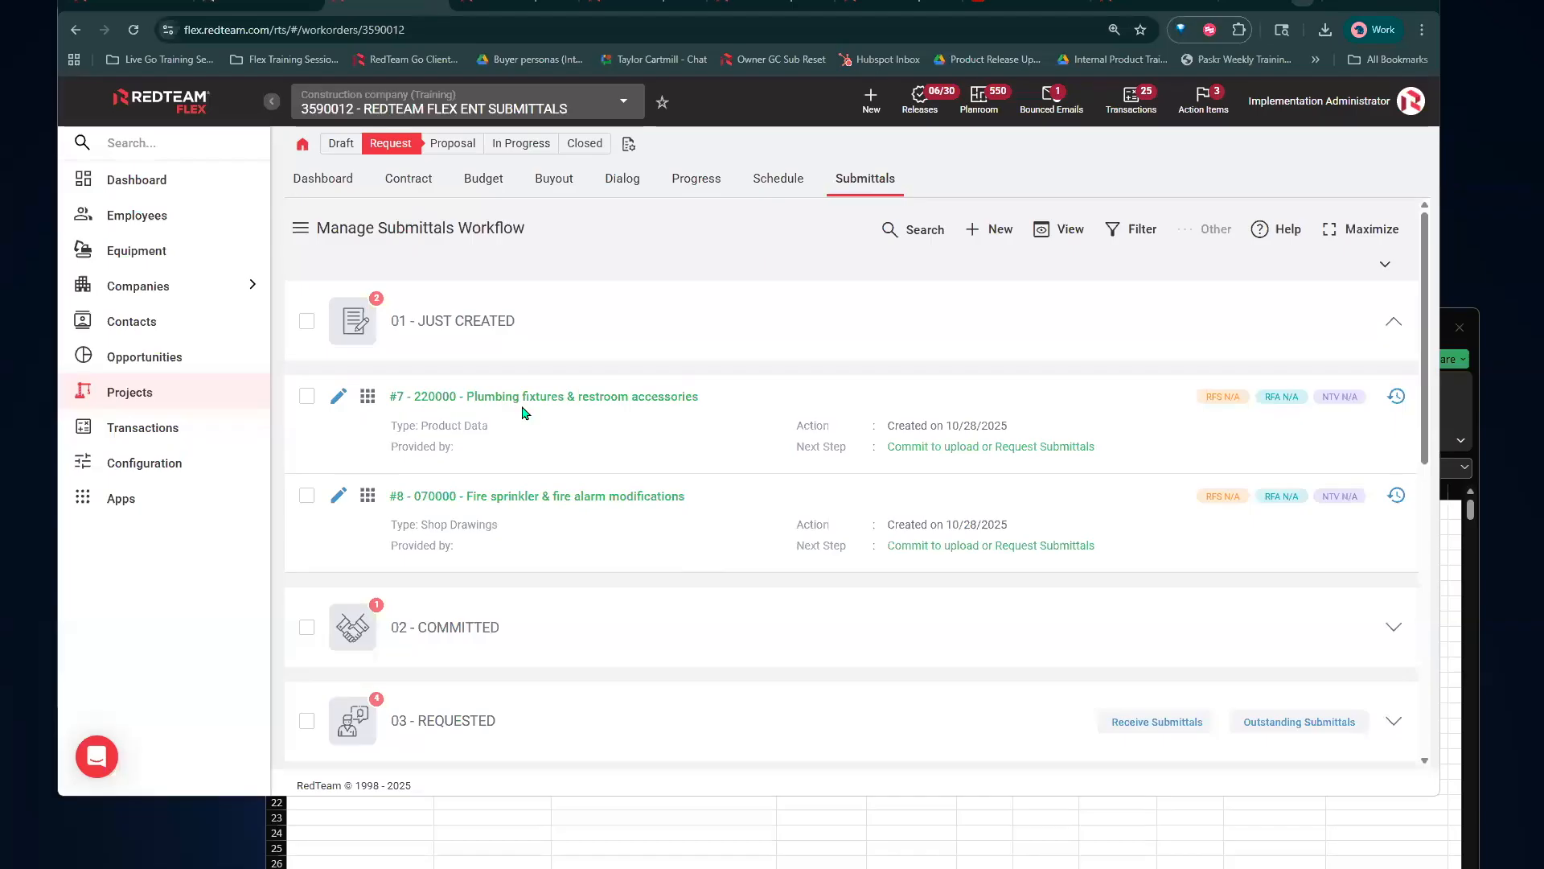
Open the Submittal Default Items configuration under Submittals (Classic) and review the default item subjects and types
left_click(140, 470)
left_click(133, 465)
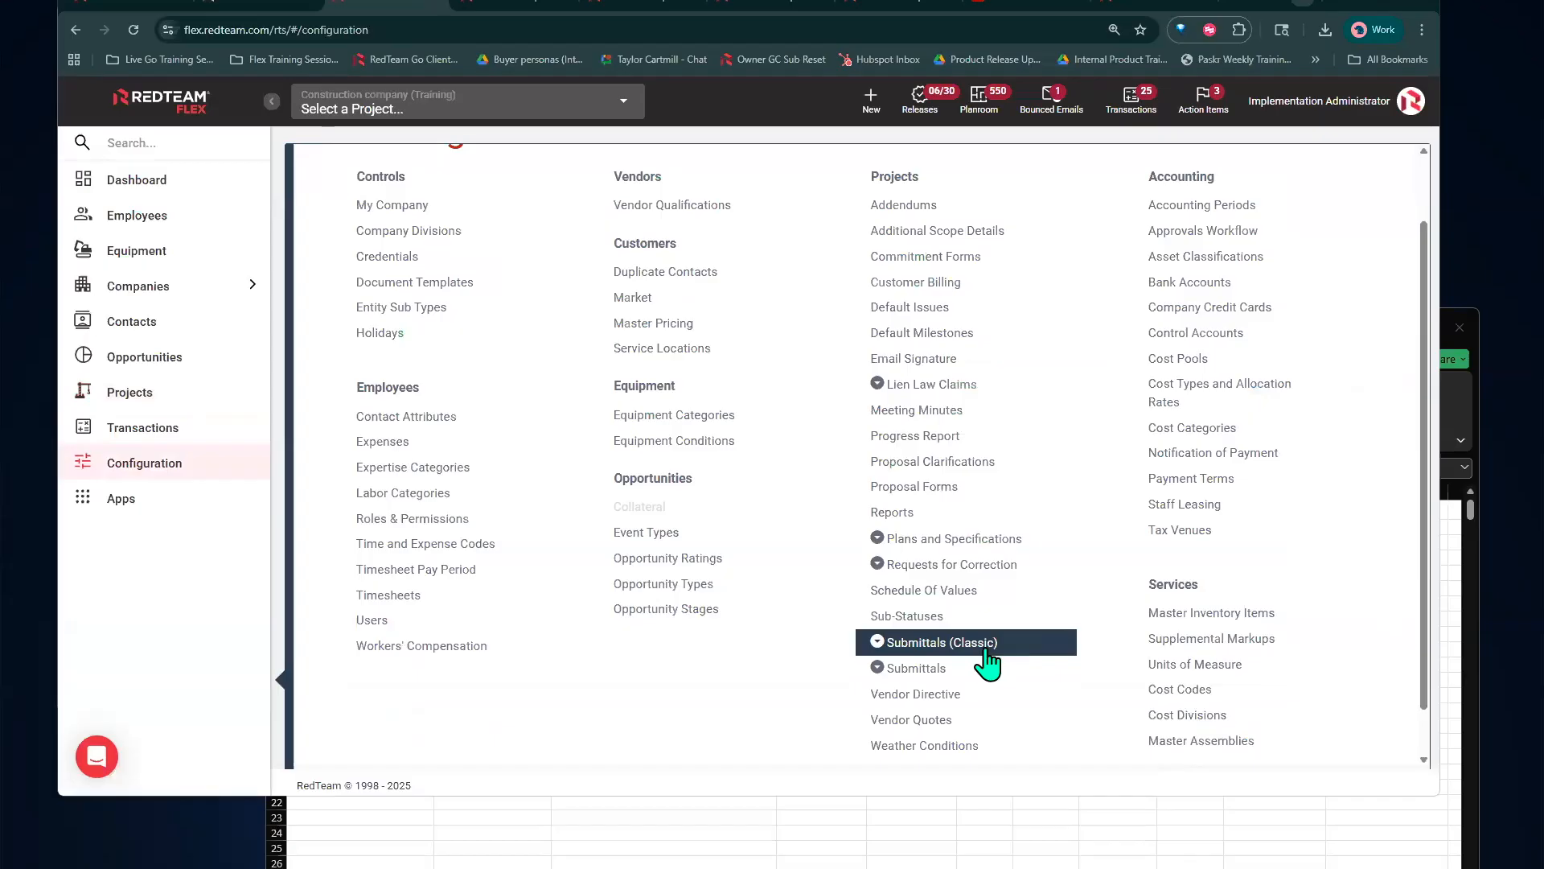
left_click(991, 725)
scroll(1004, 647, "down", 2)
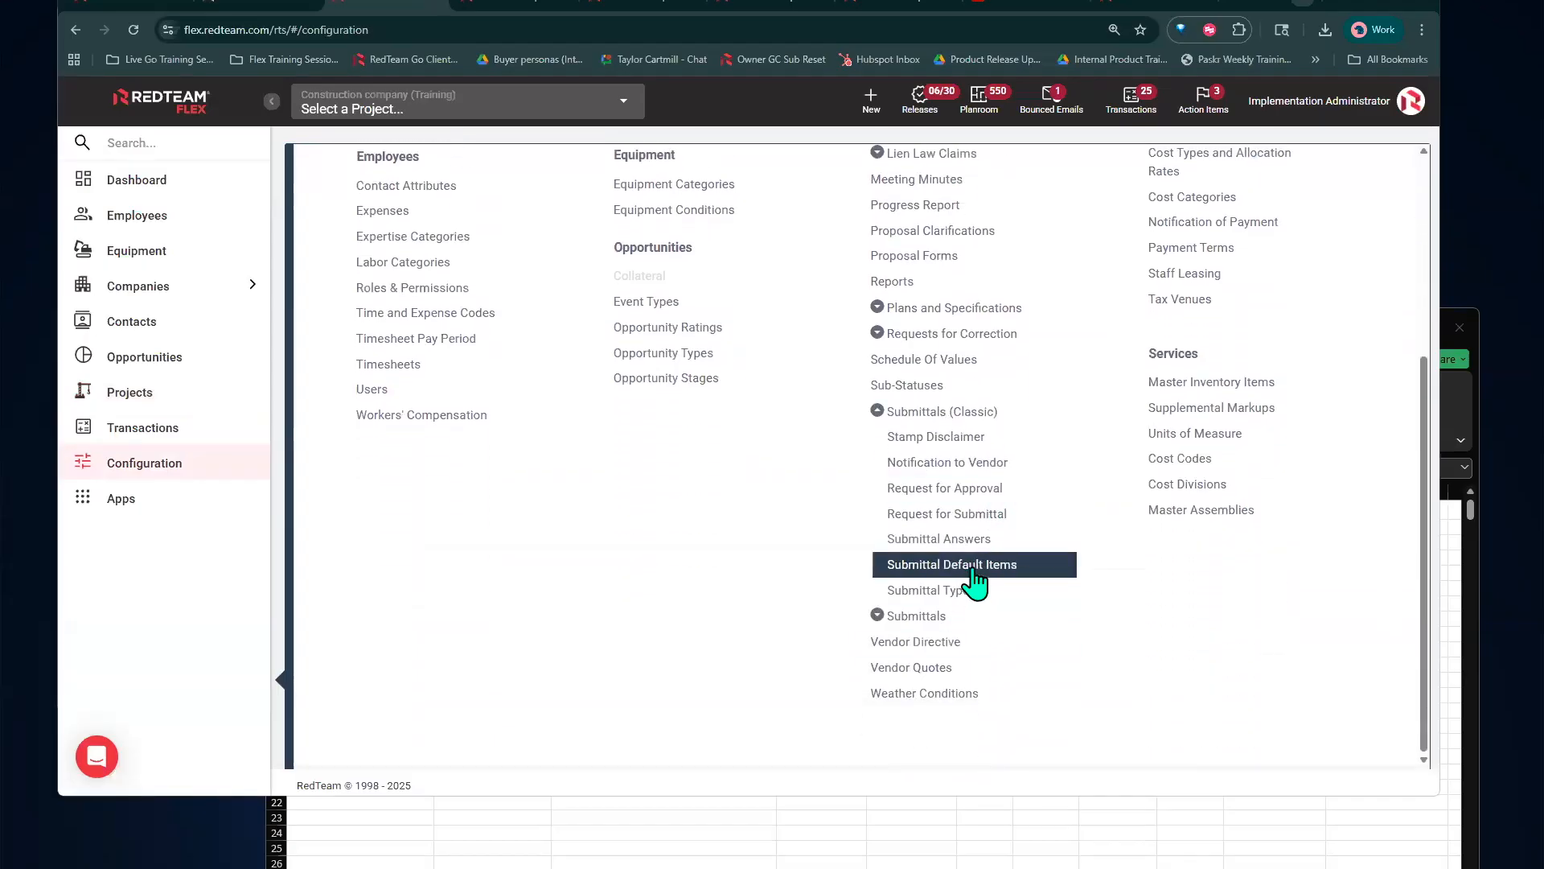
left_click(972, 567)
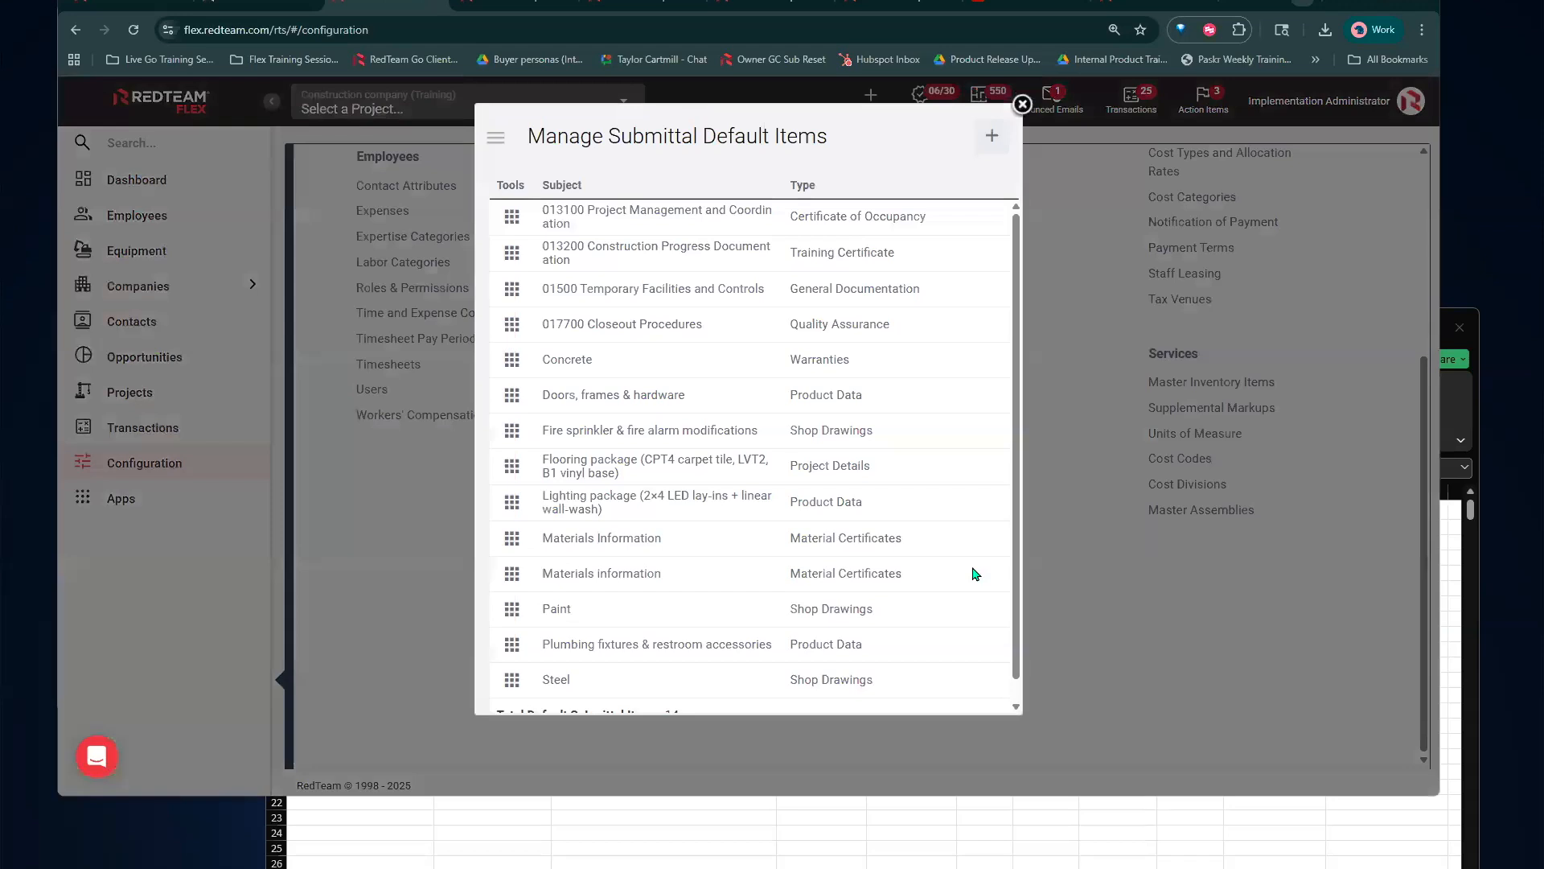
scroll(825, 441, "down", 1)
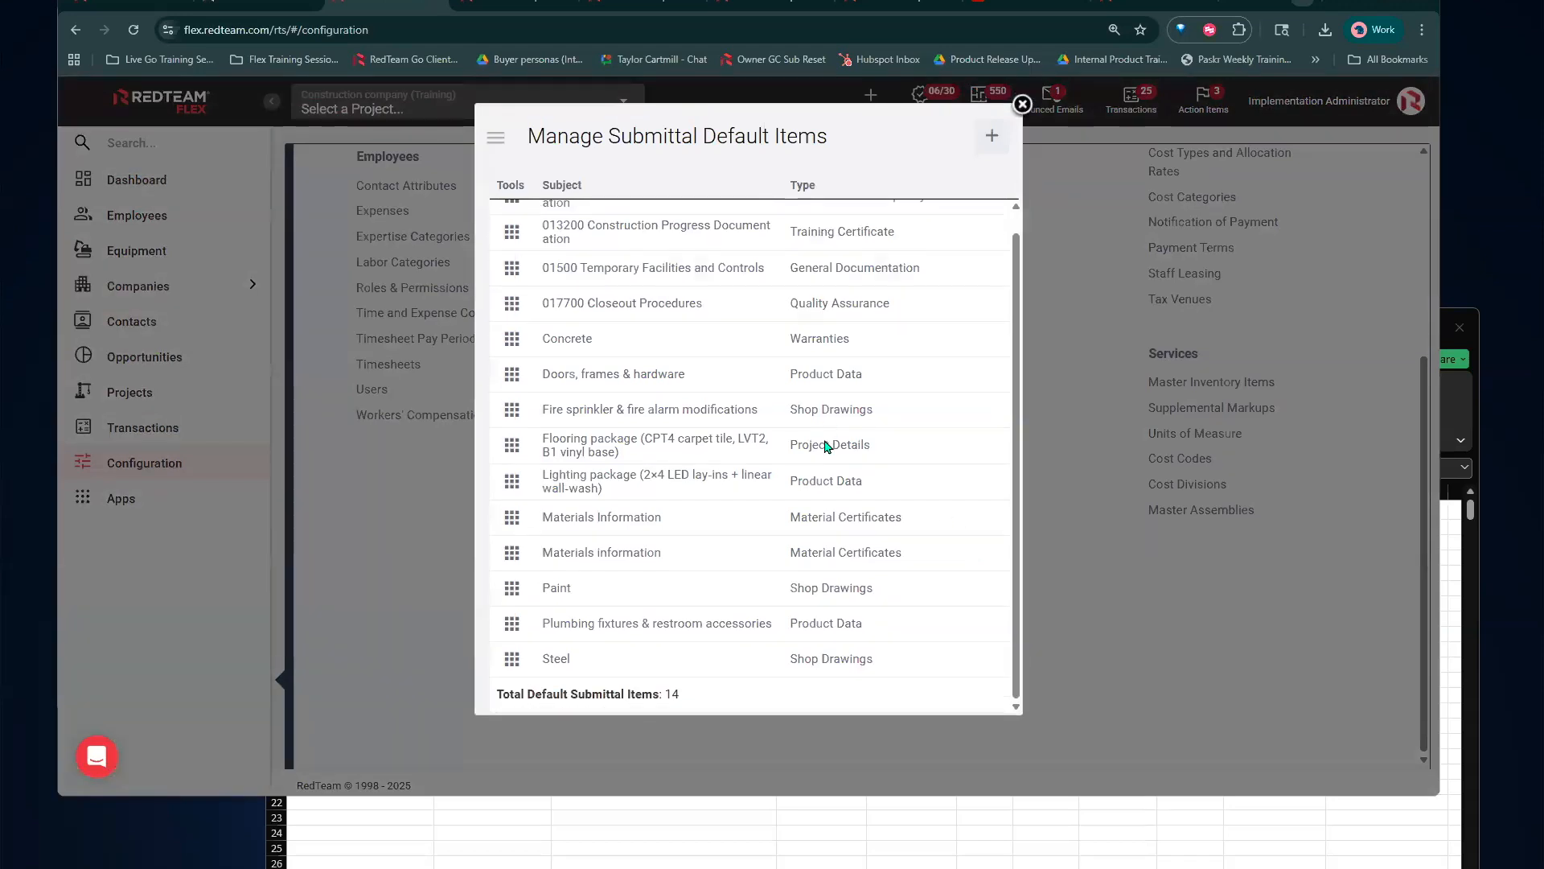
scroll(824, 439, "up", 1)
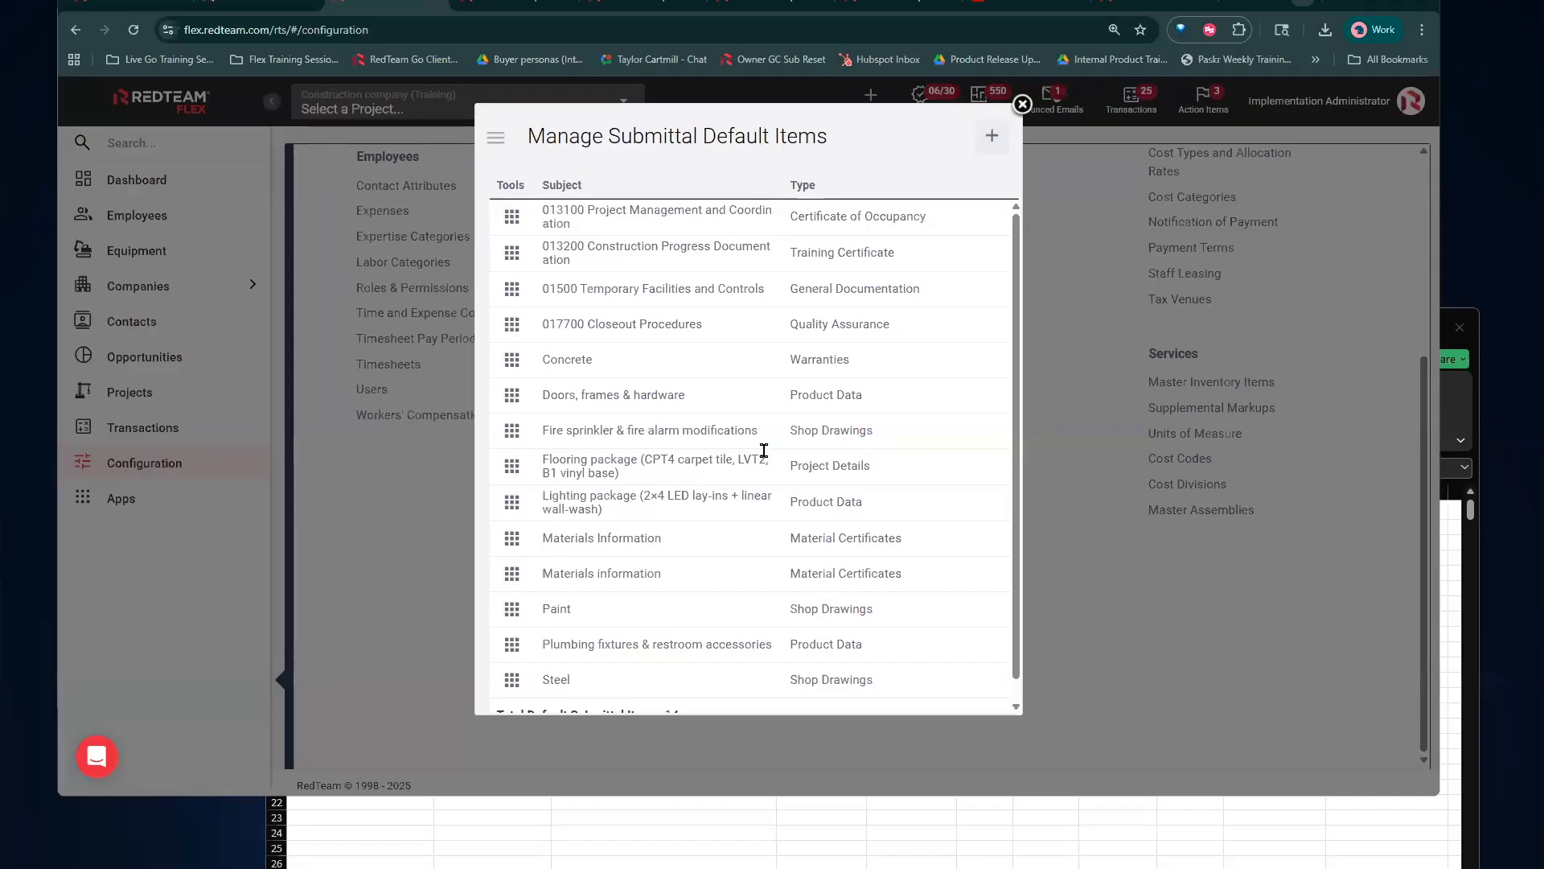
Review the Subject and Type fields for a new submittal default item, then cancel it and close the default items list
left_click(996, 138)
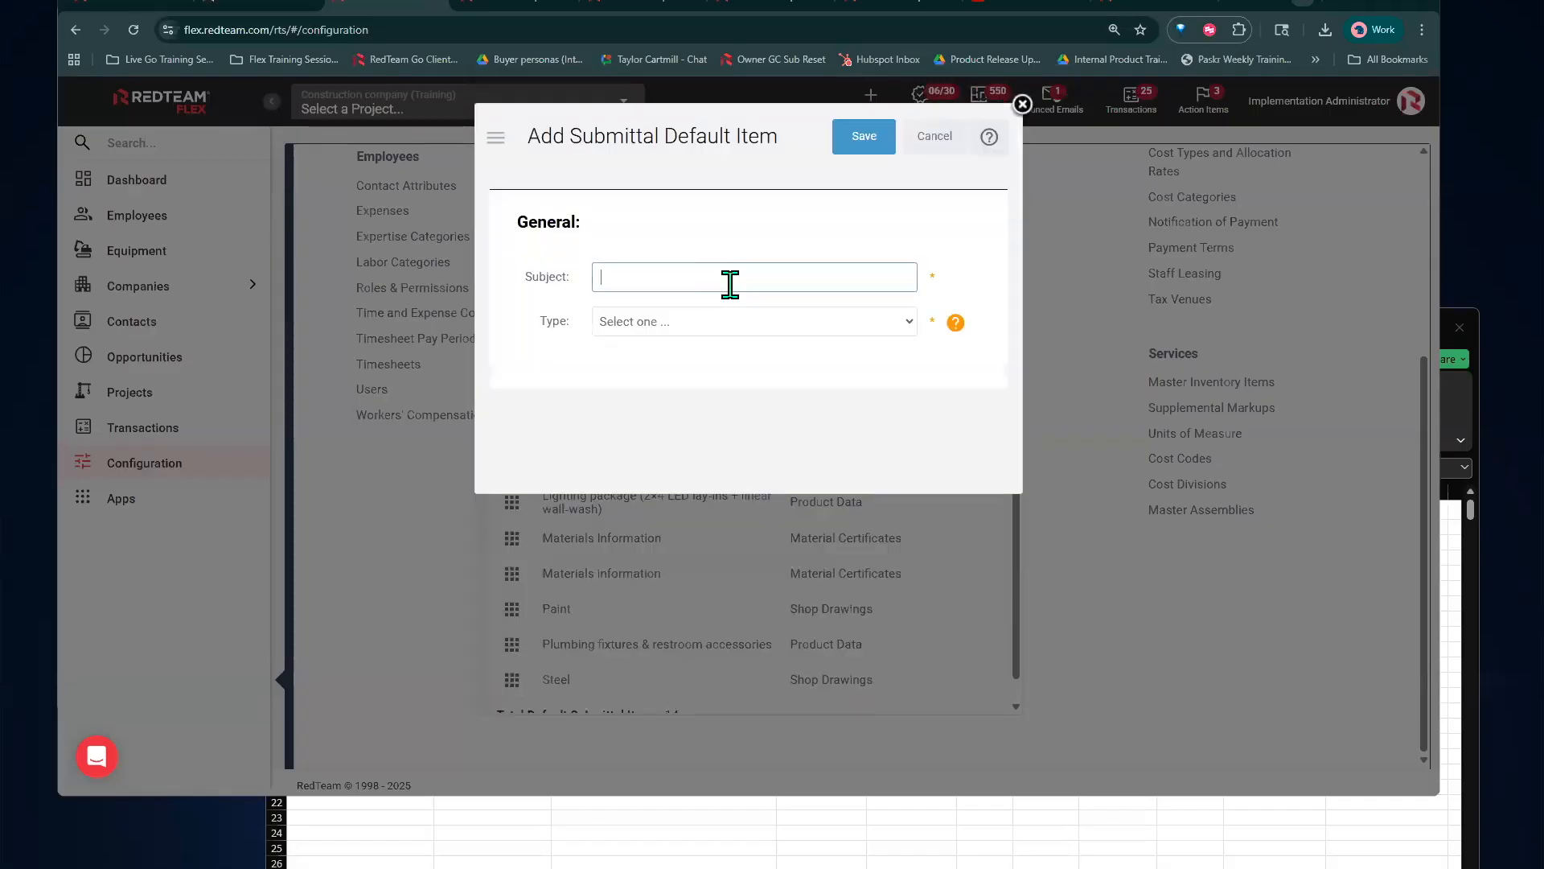
left_click(715, 329)
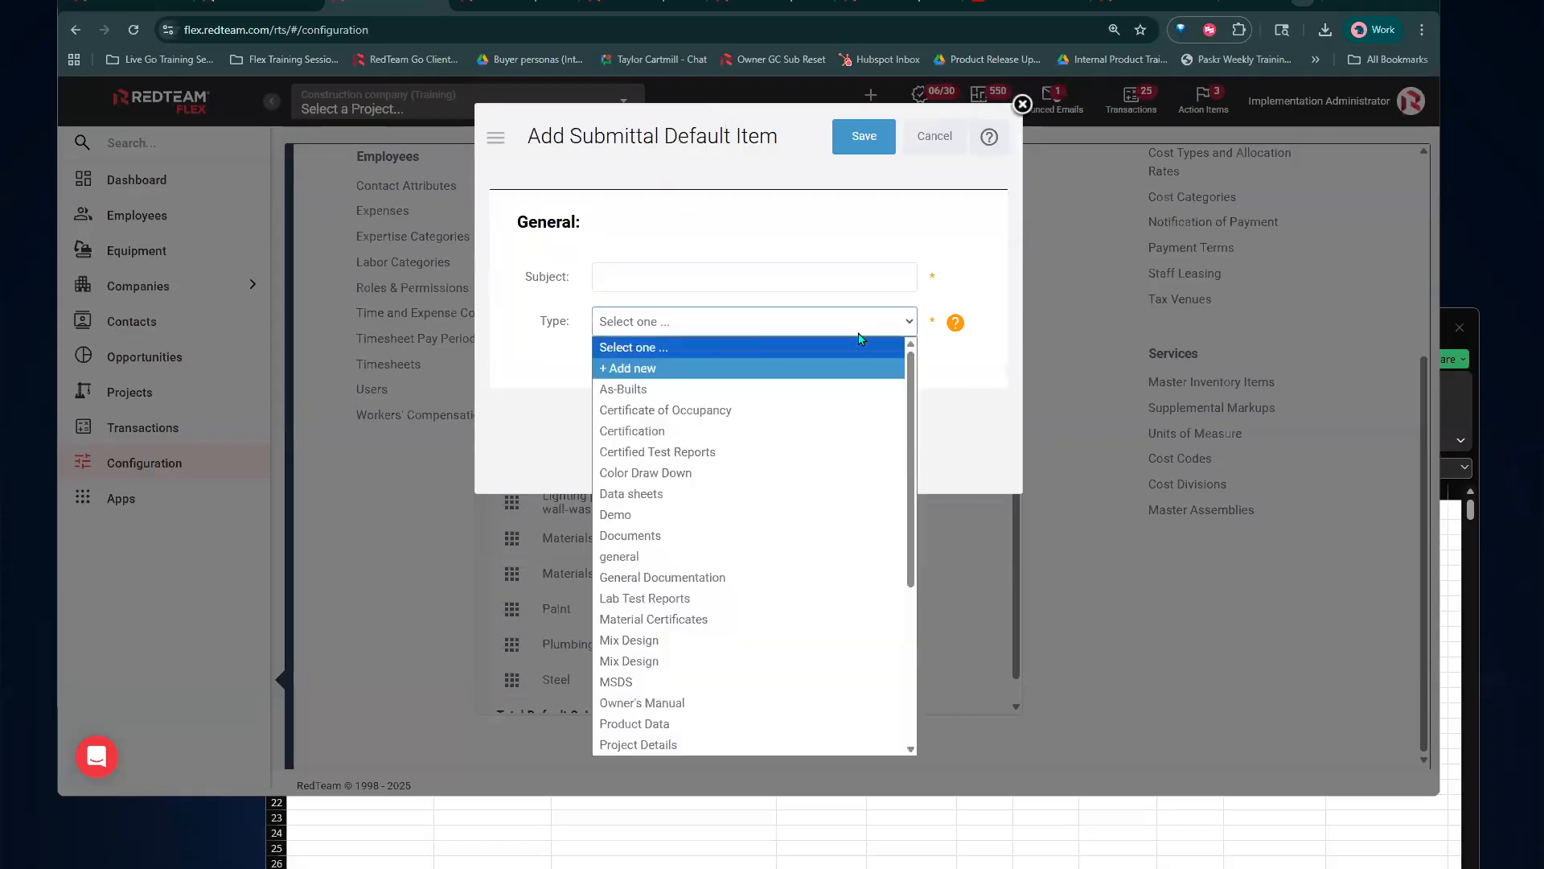
left_click(543, 410)
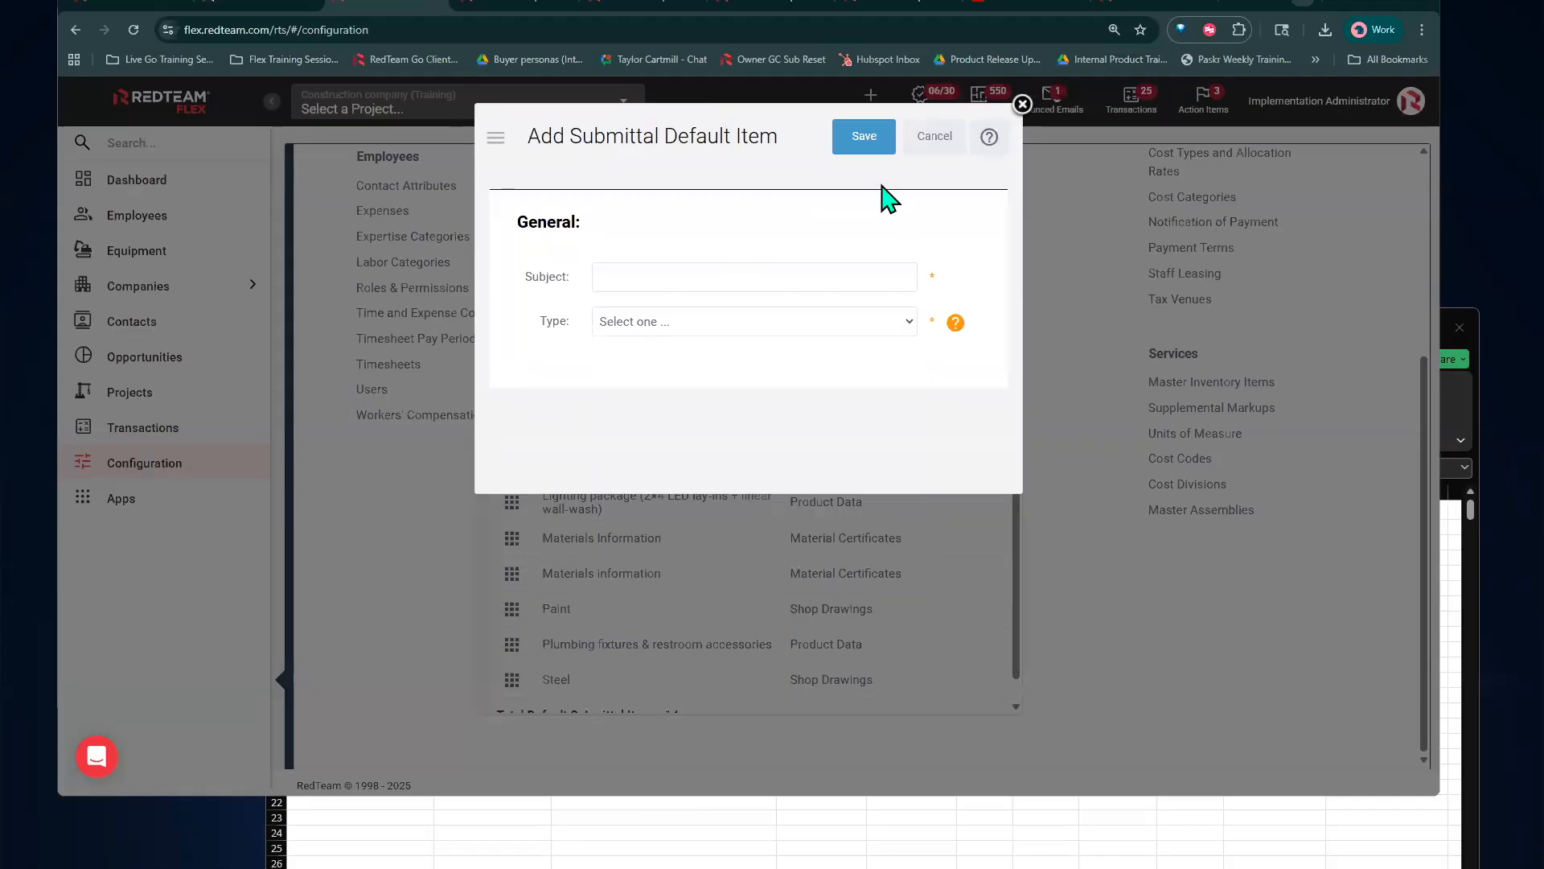
left_click(931, 141)
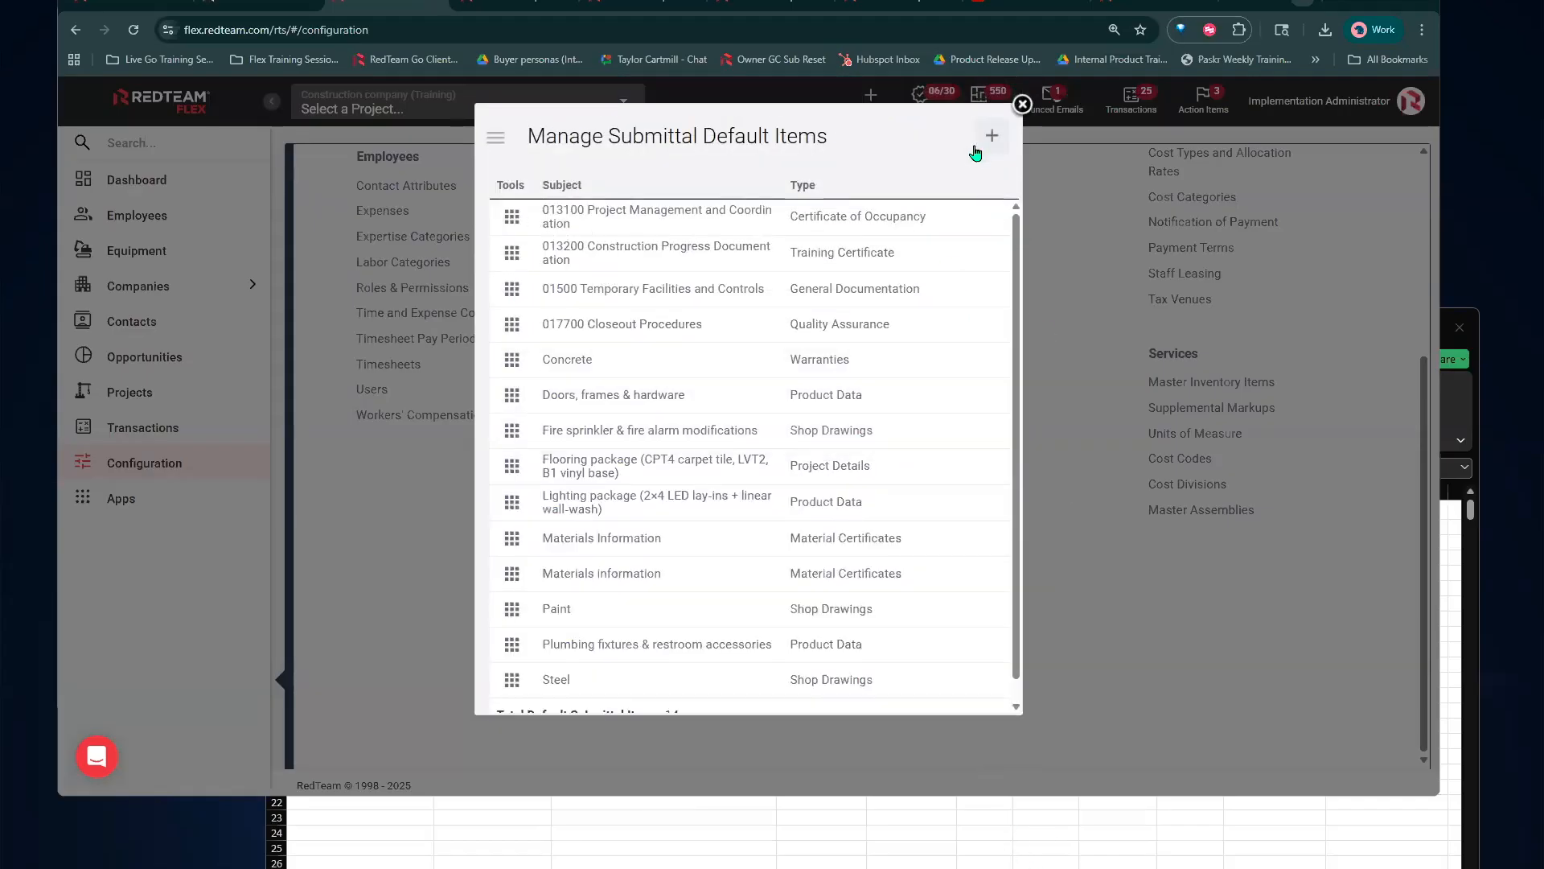
left_click(1022, 103)
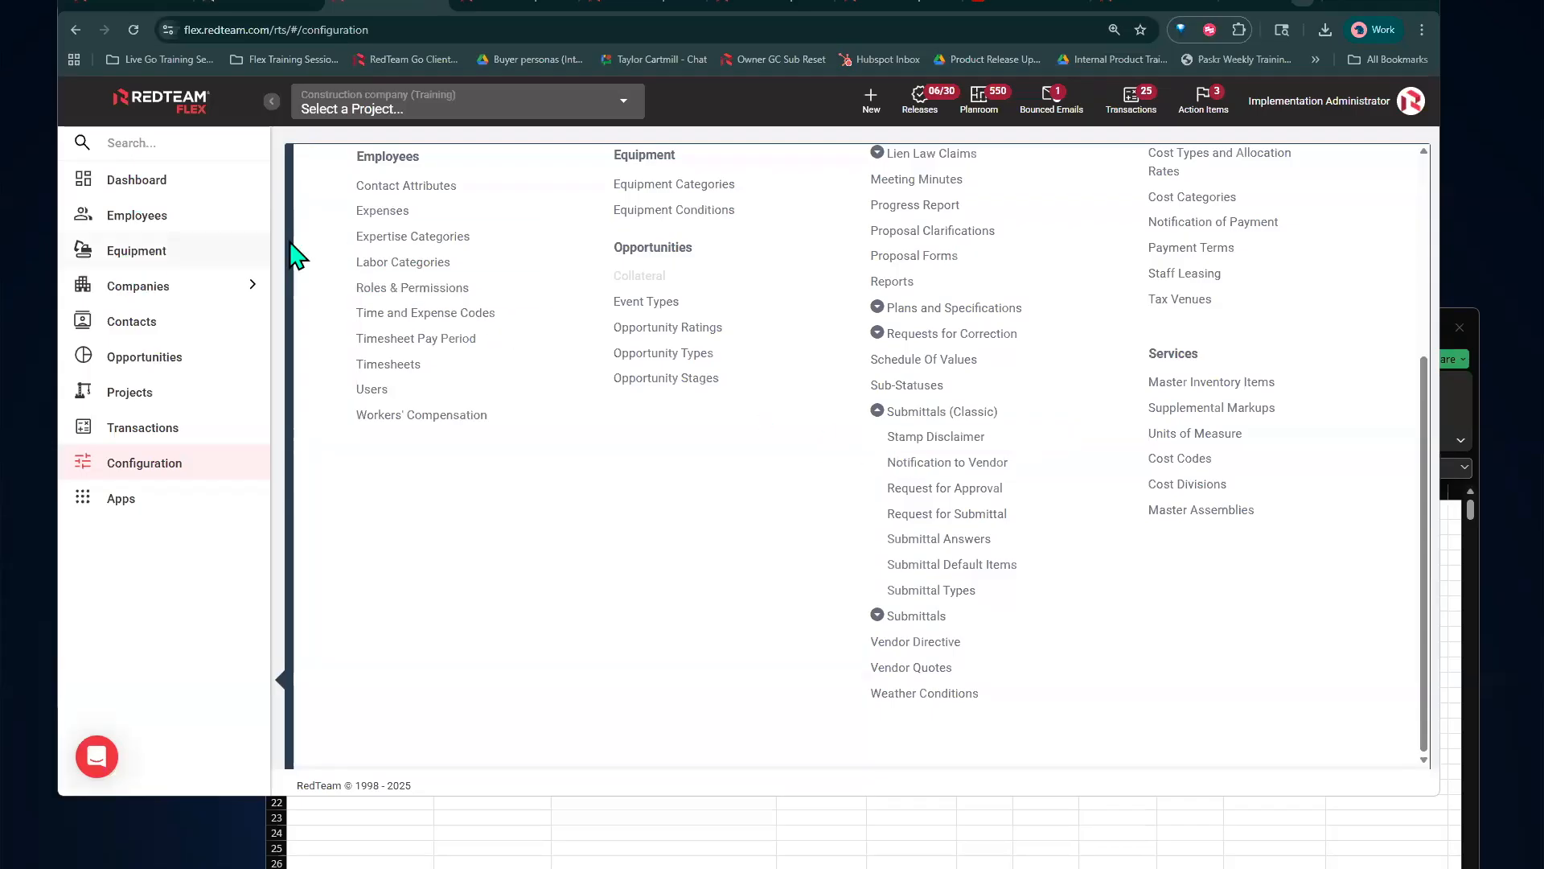
Switch to project 3590011 - REDTEAM FLEX MM SUBMITTALS and open its Project Setup
left_click(541, 113)
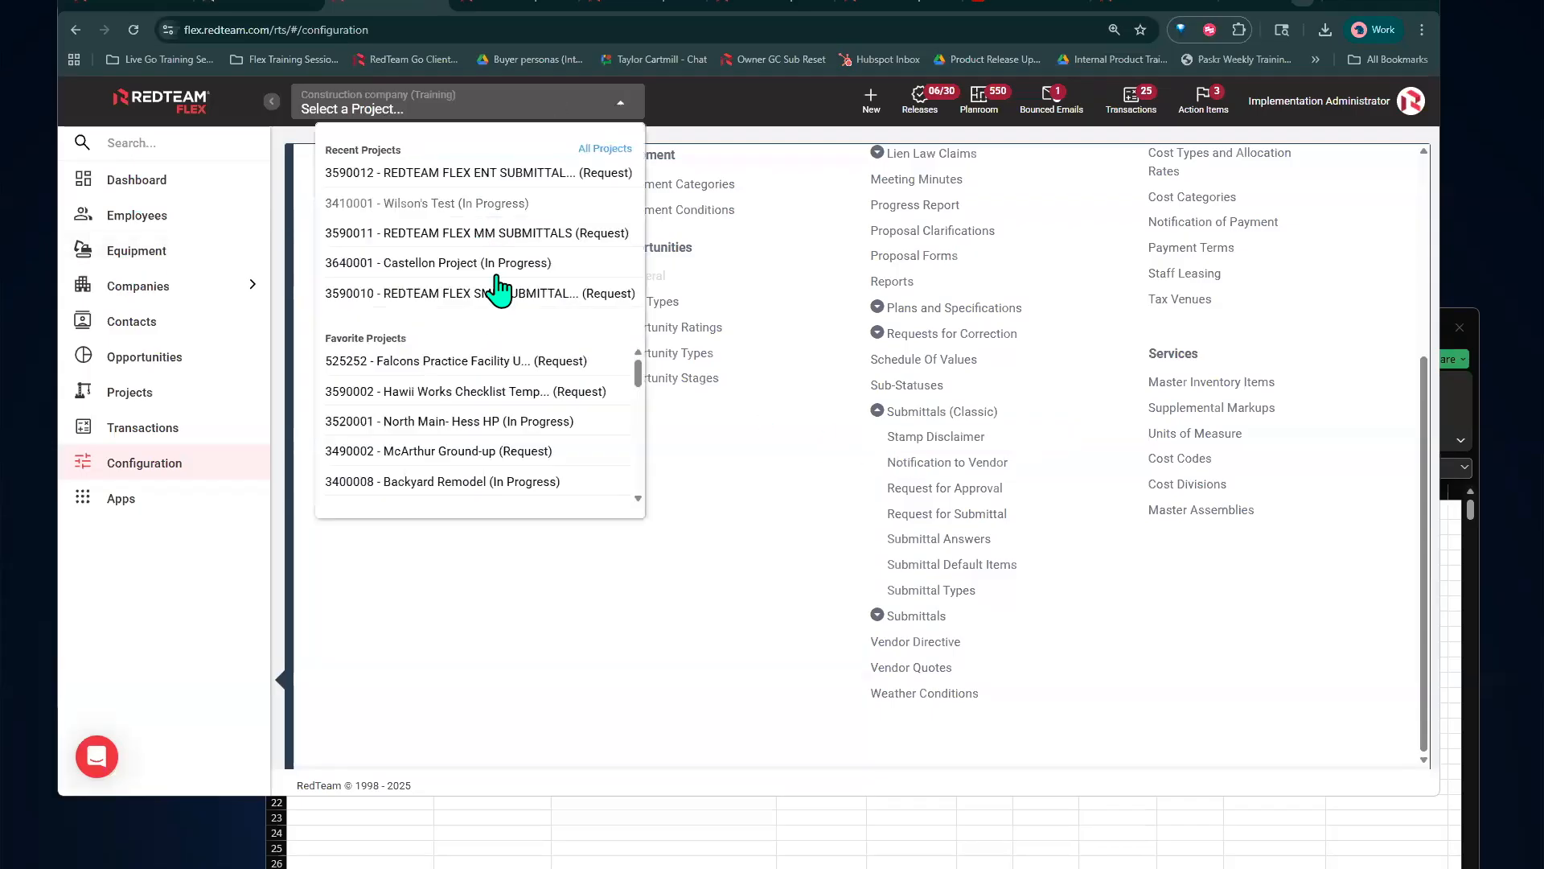
left_click(543, 247)
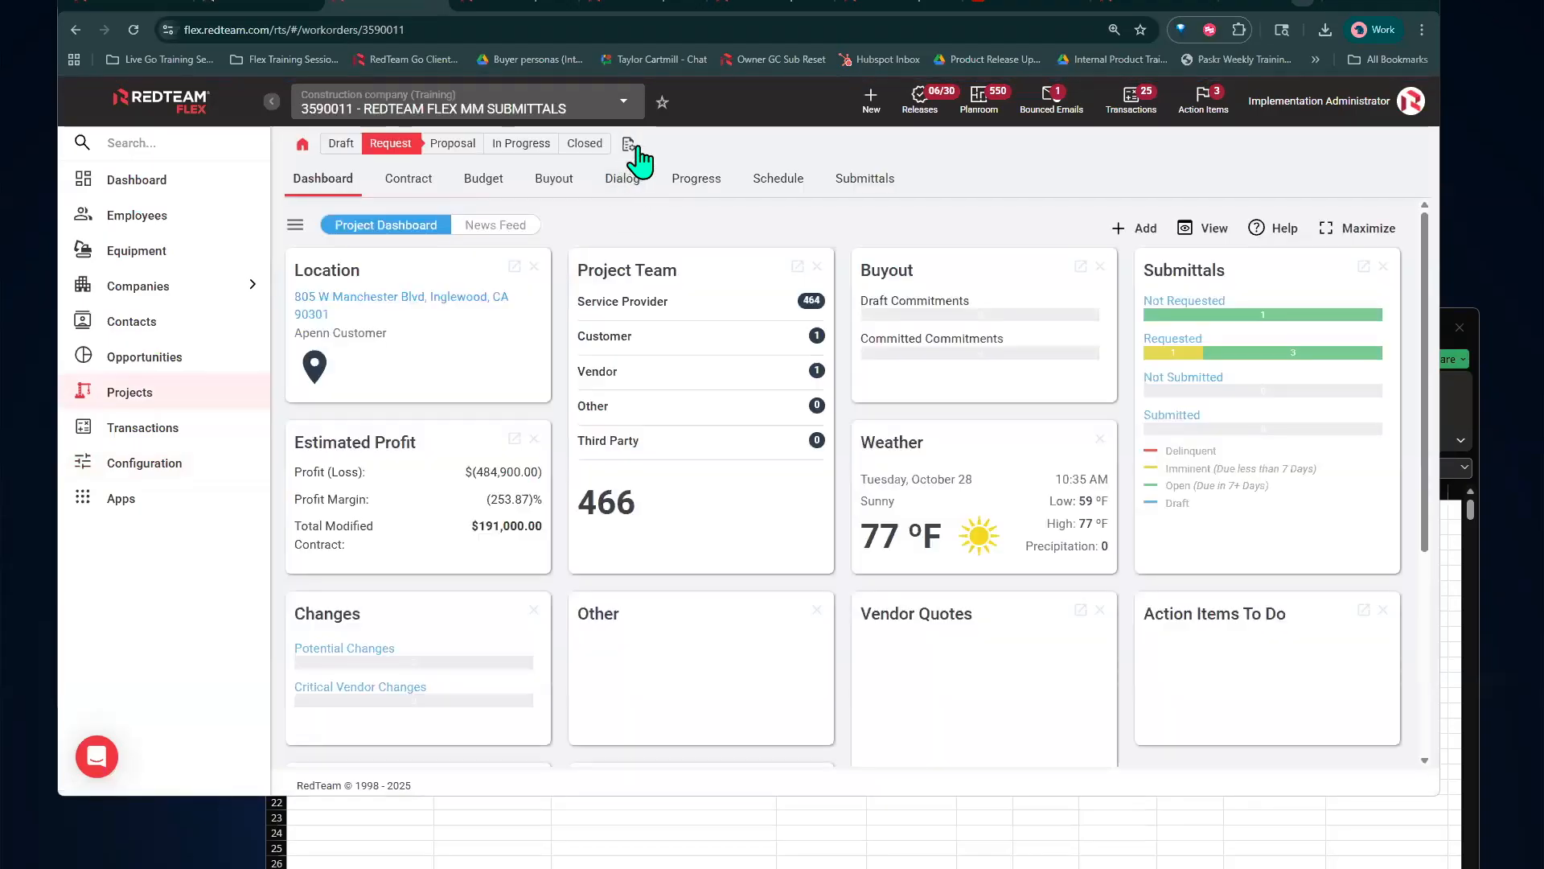
left_click(635, 148)
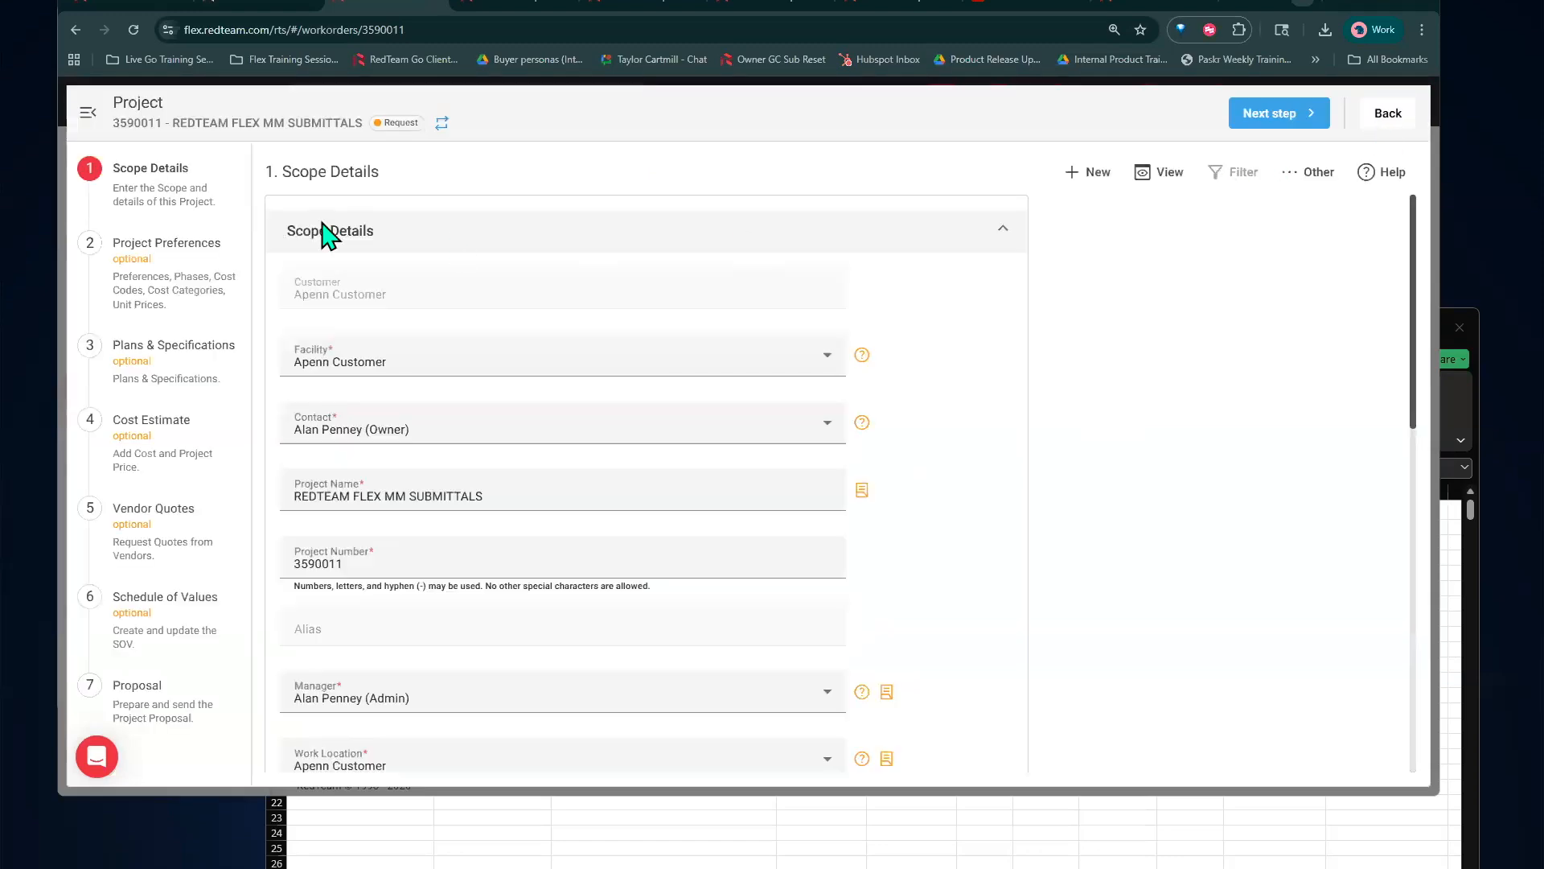
key("Escape")
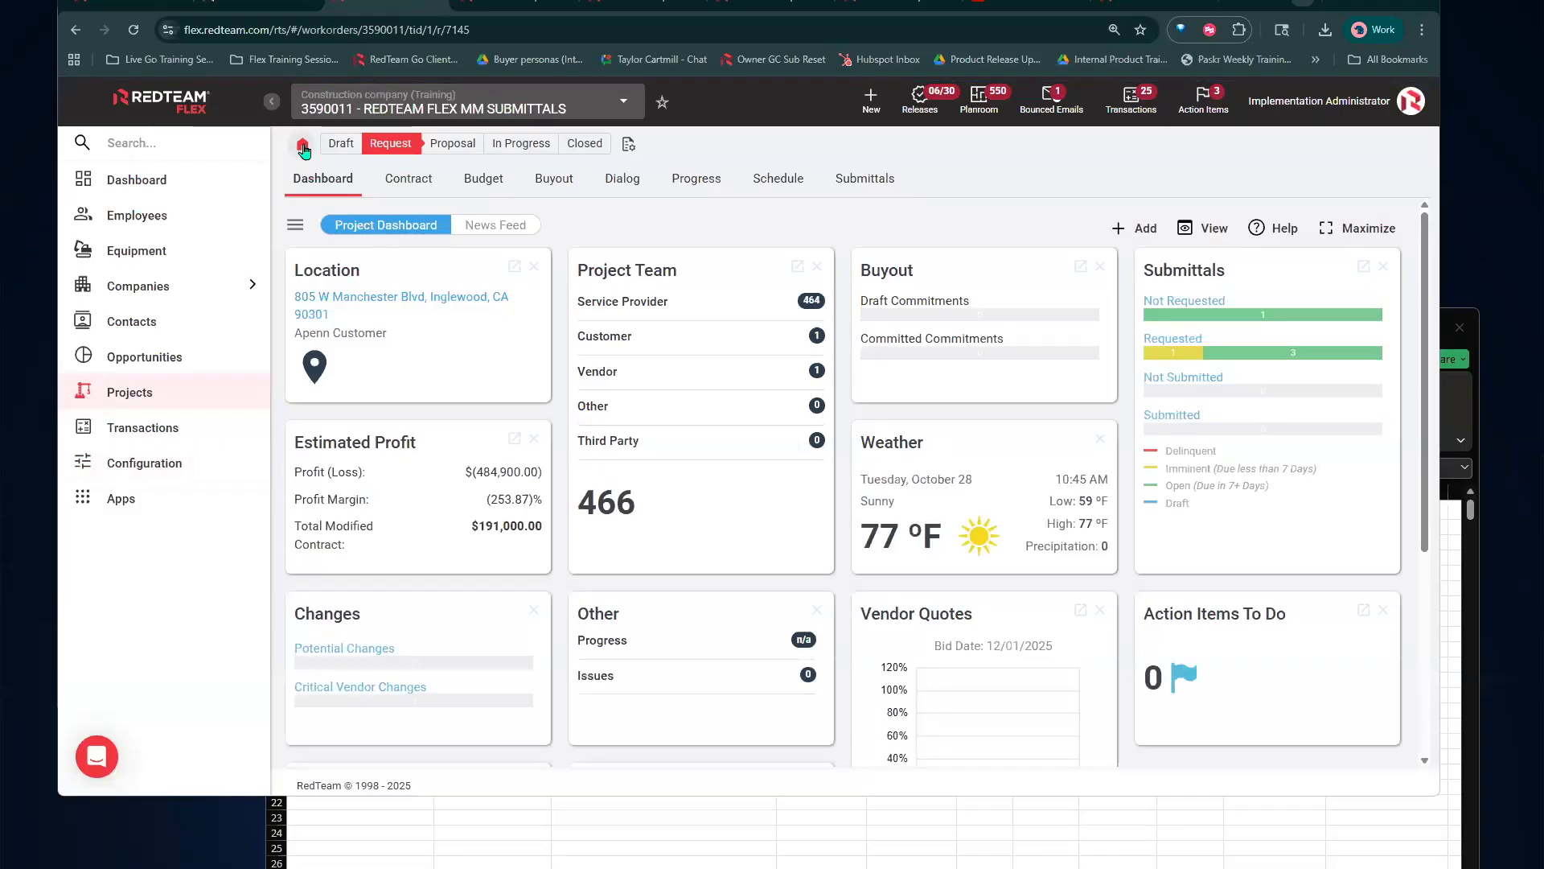
left_click(303, 147)
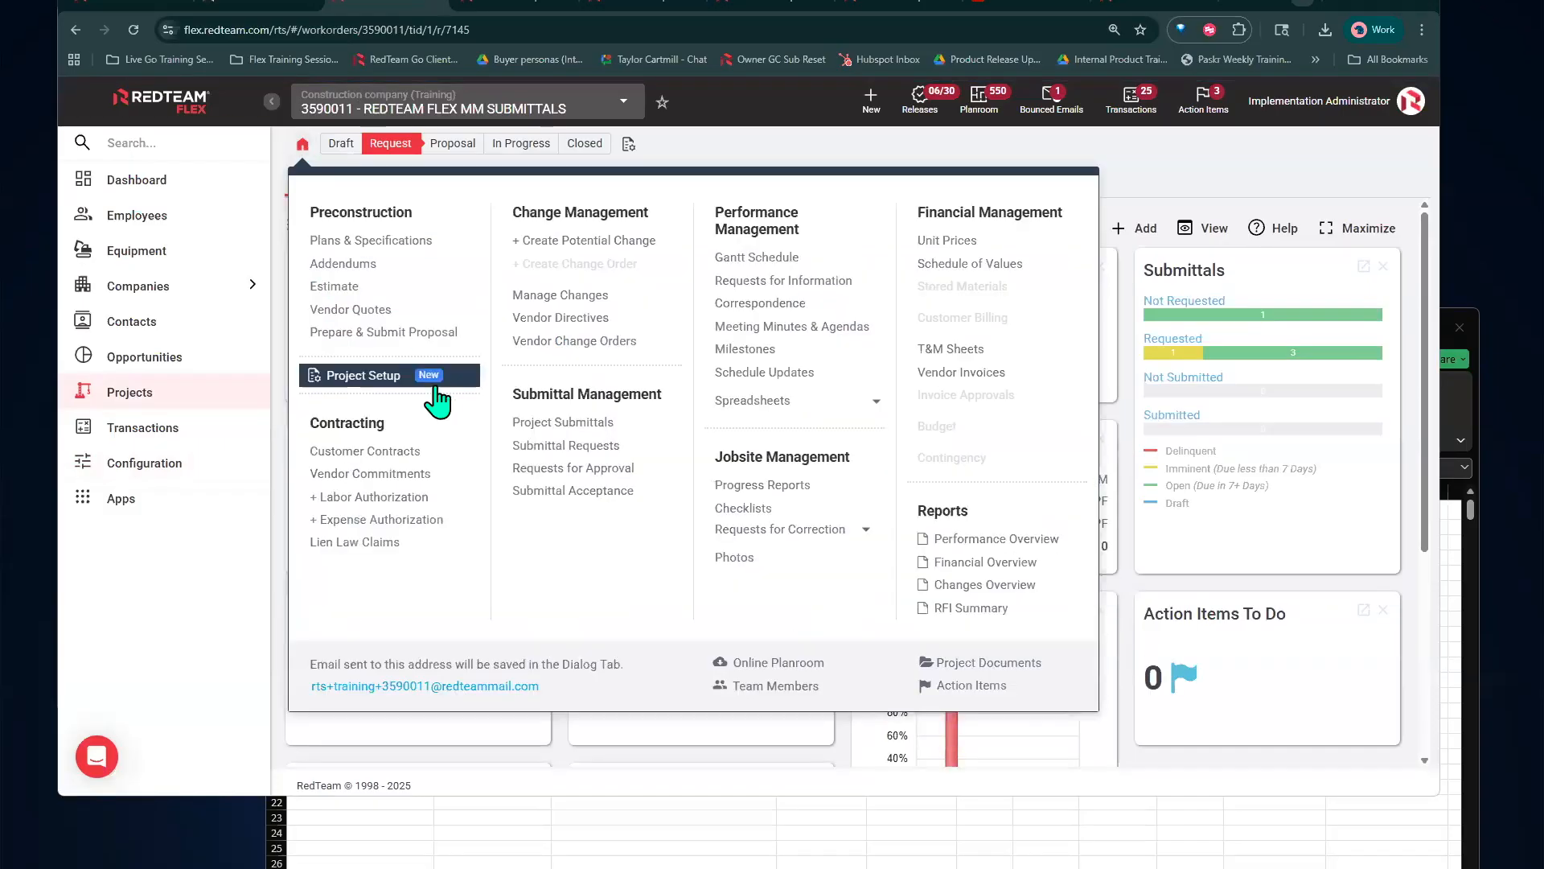
left_click(391, 378)
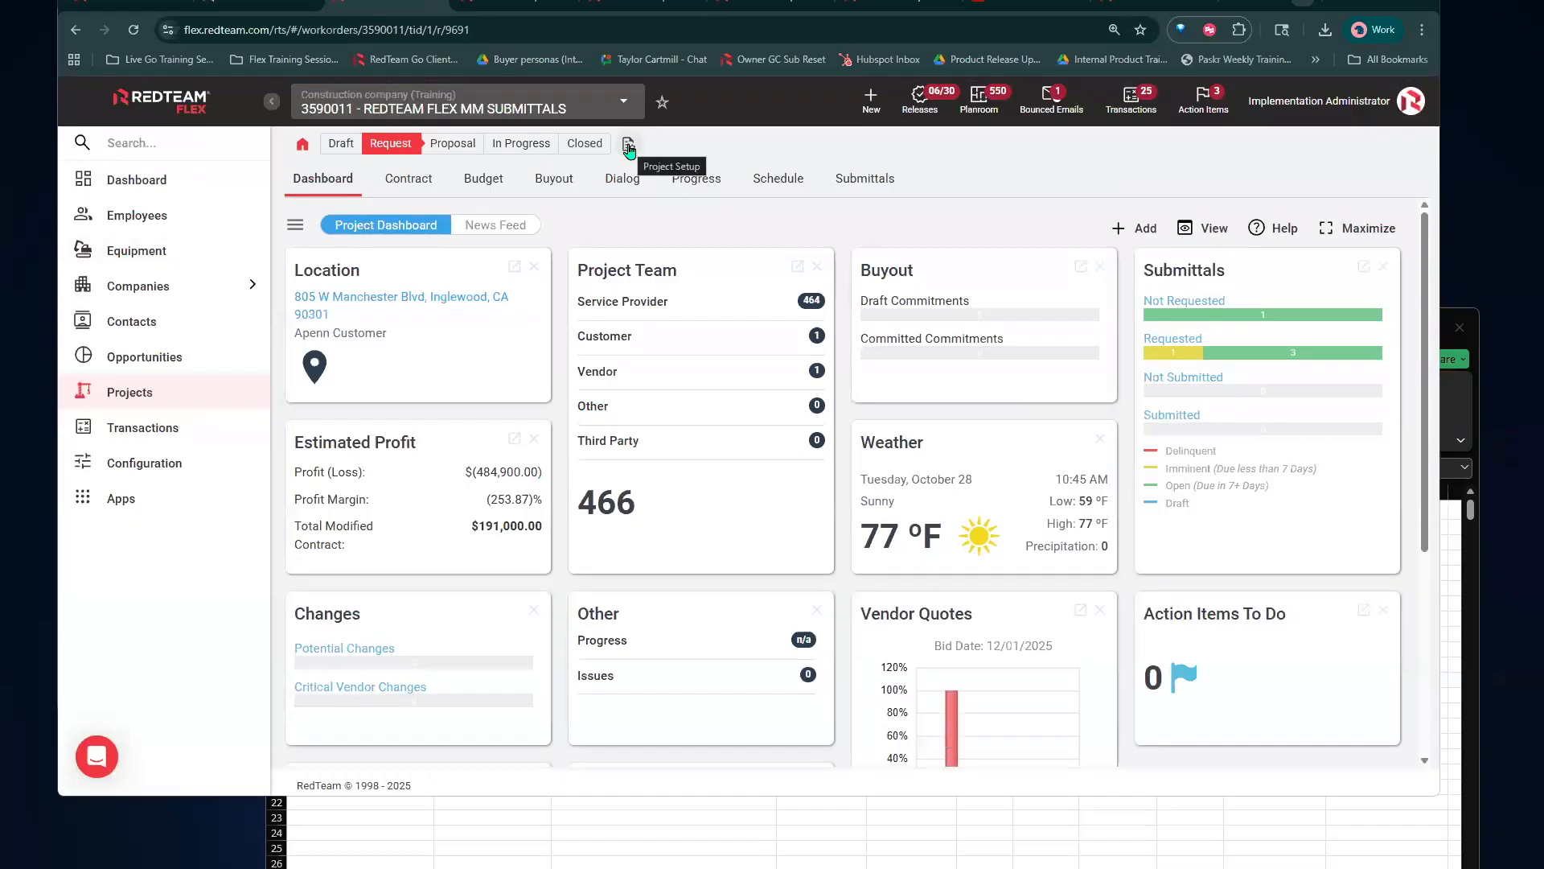
left_click(628, 147)
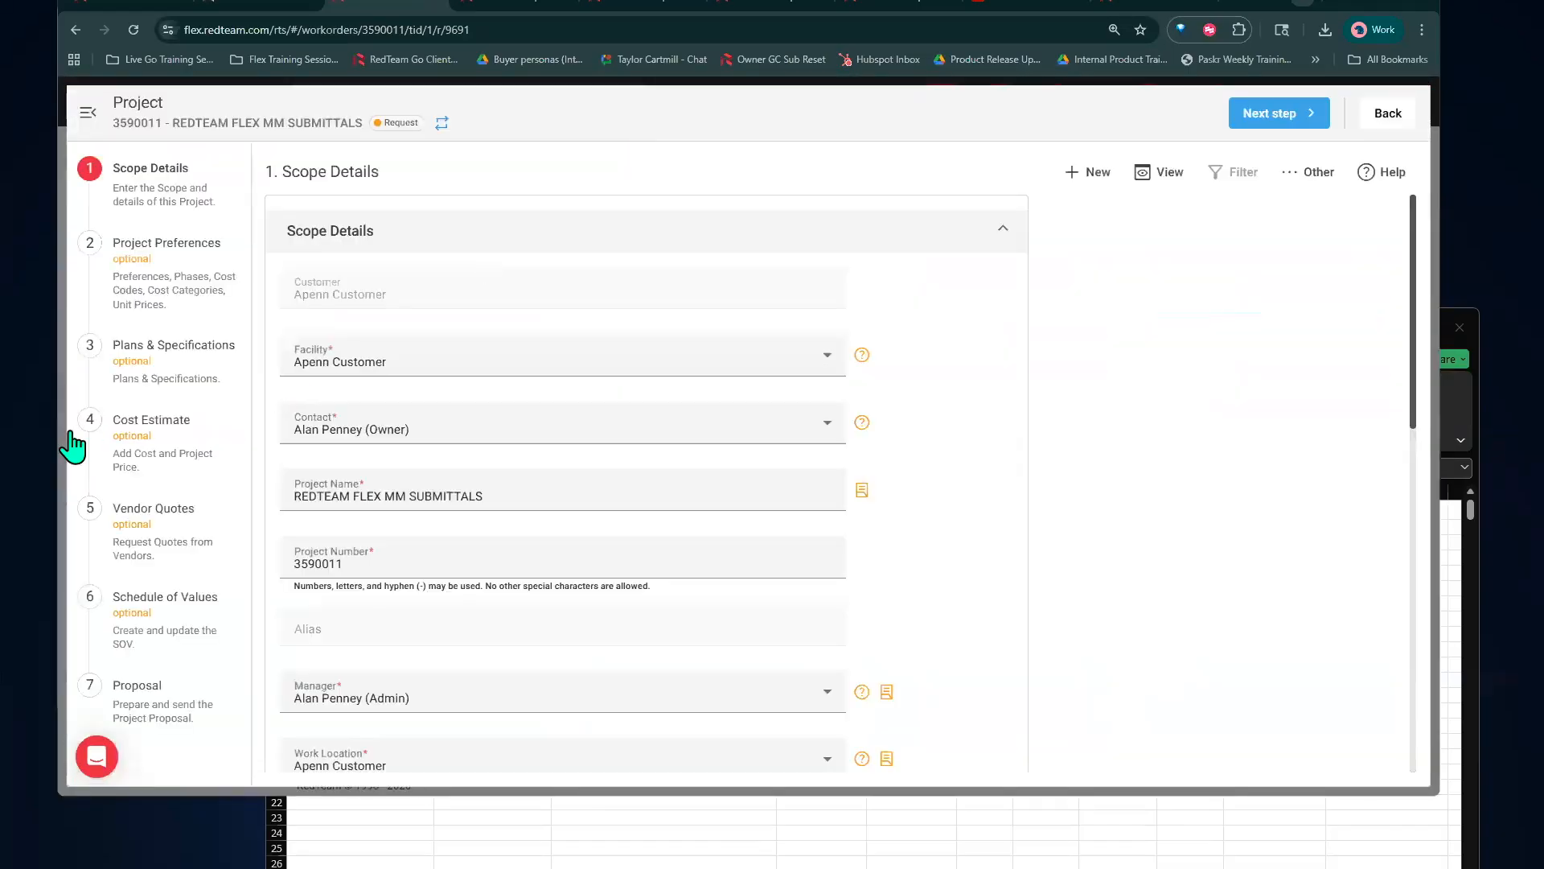
Search the Project Preferences for SUB and examine the Submittals settings for committed status, automatic numbering and reminders
left_click(185, 263)
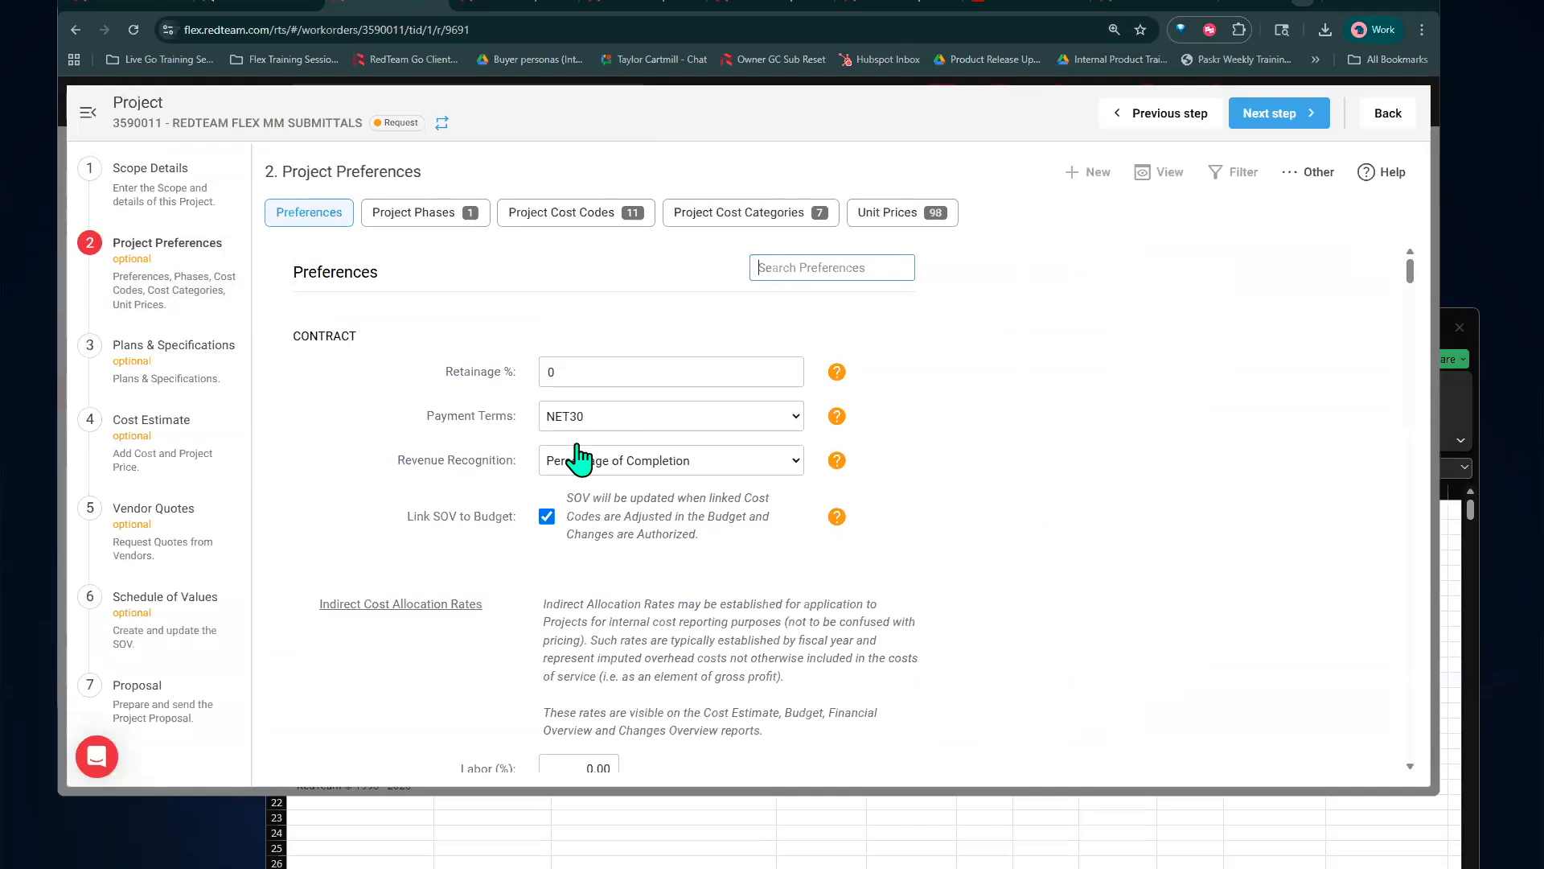
left_click(820, 266)
type("su")
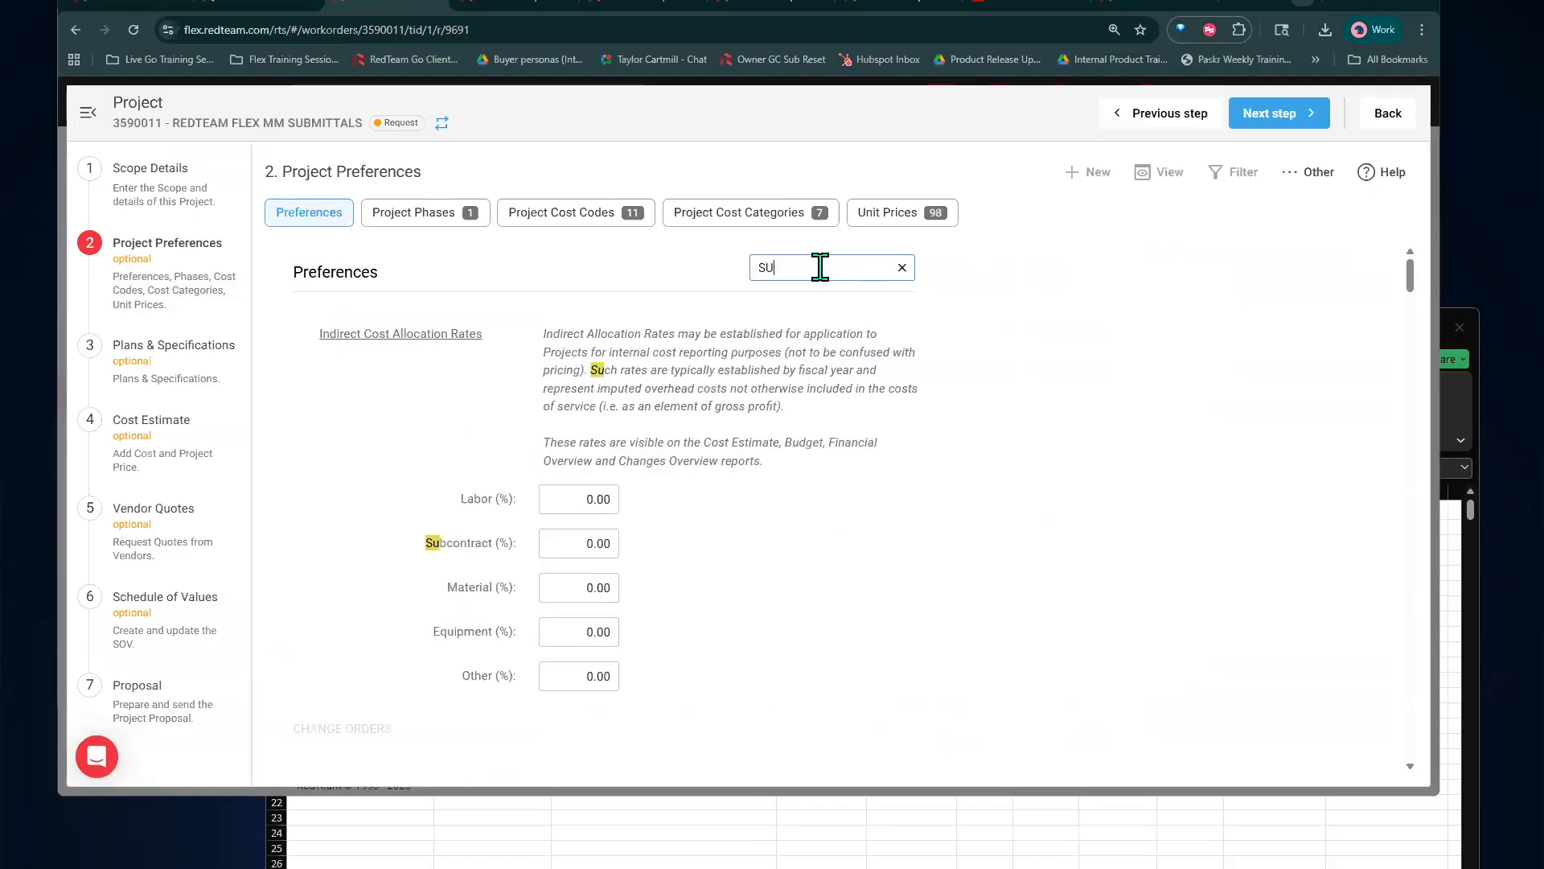
key("BackSpace")
key("BackSpace")
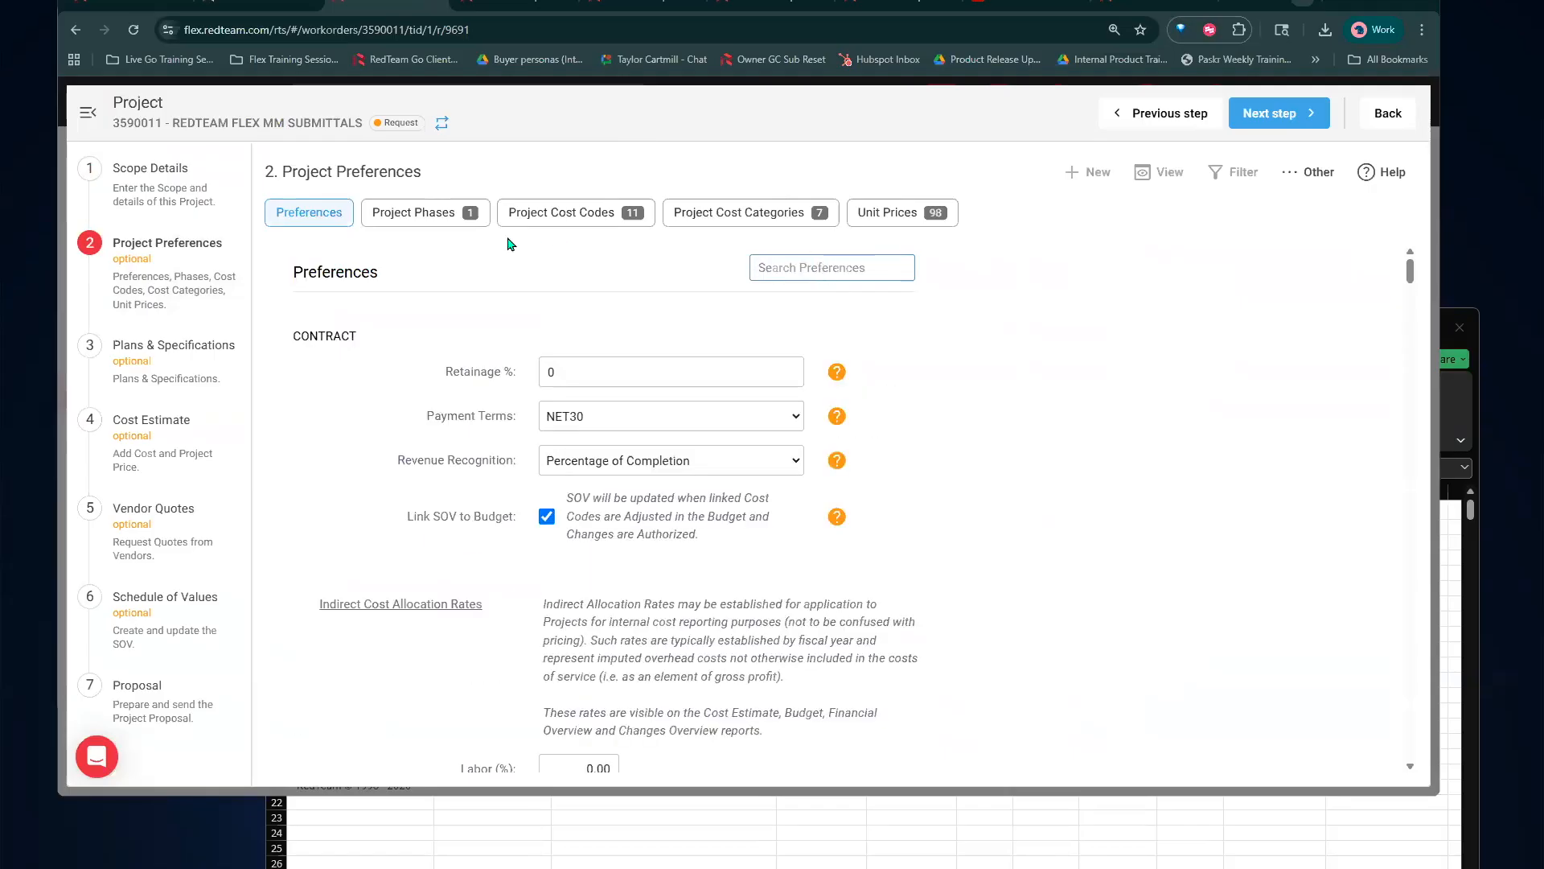
type("SUB")
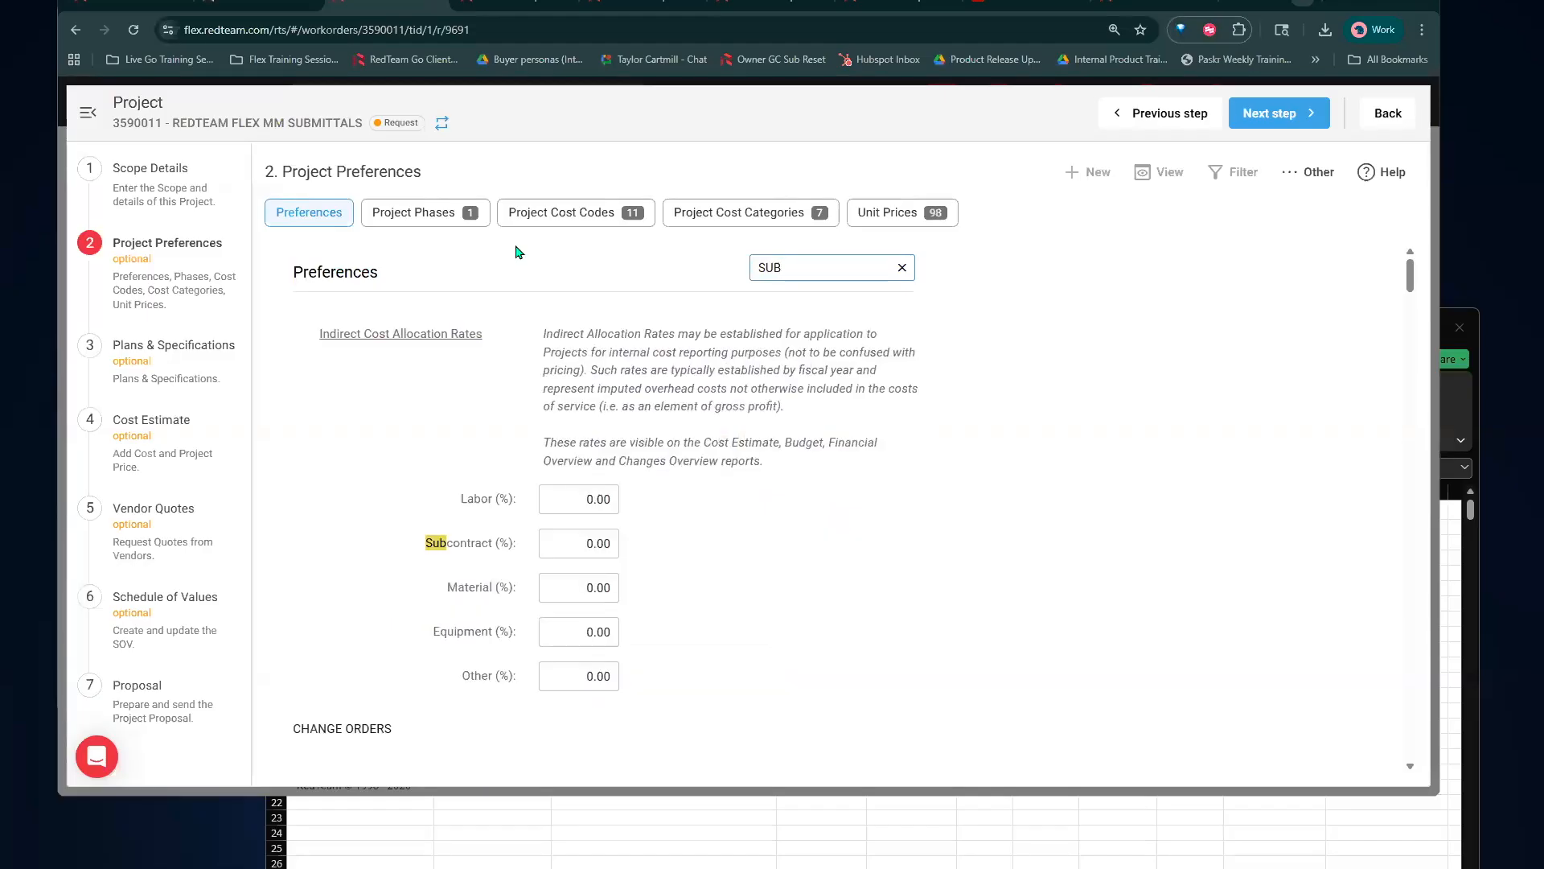
scroll(711, 317, "down", 10)
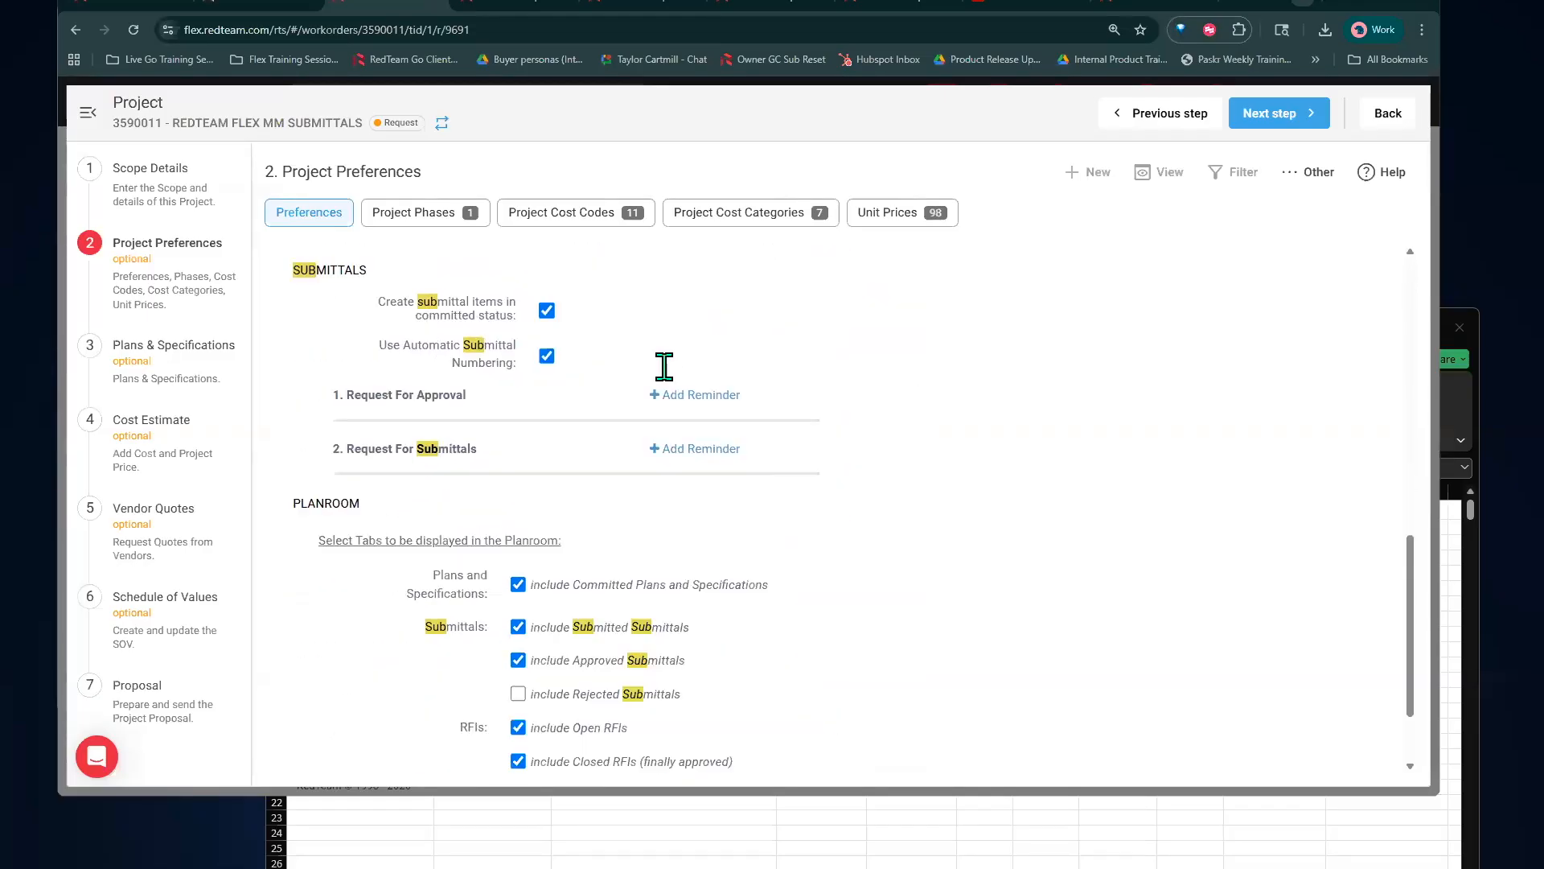
scroll(611, 482, "up", 1)
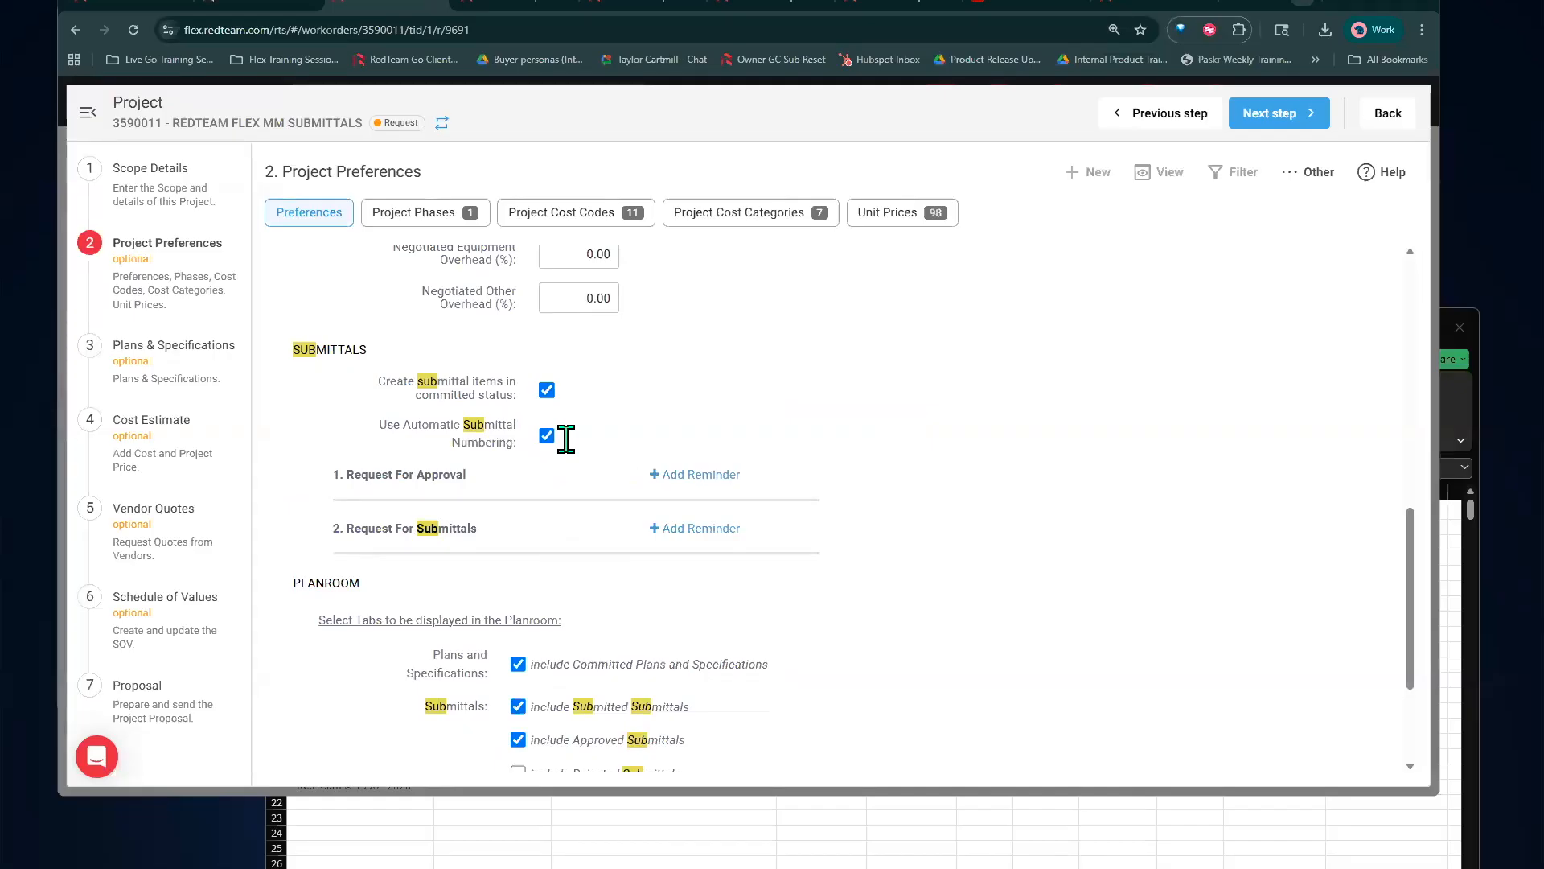
Add a reminder for Request For Approval, review its type options, collapse it, and leave Project Setup after checking the Planroom settings
left_click(700, 476)
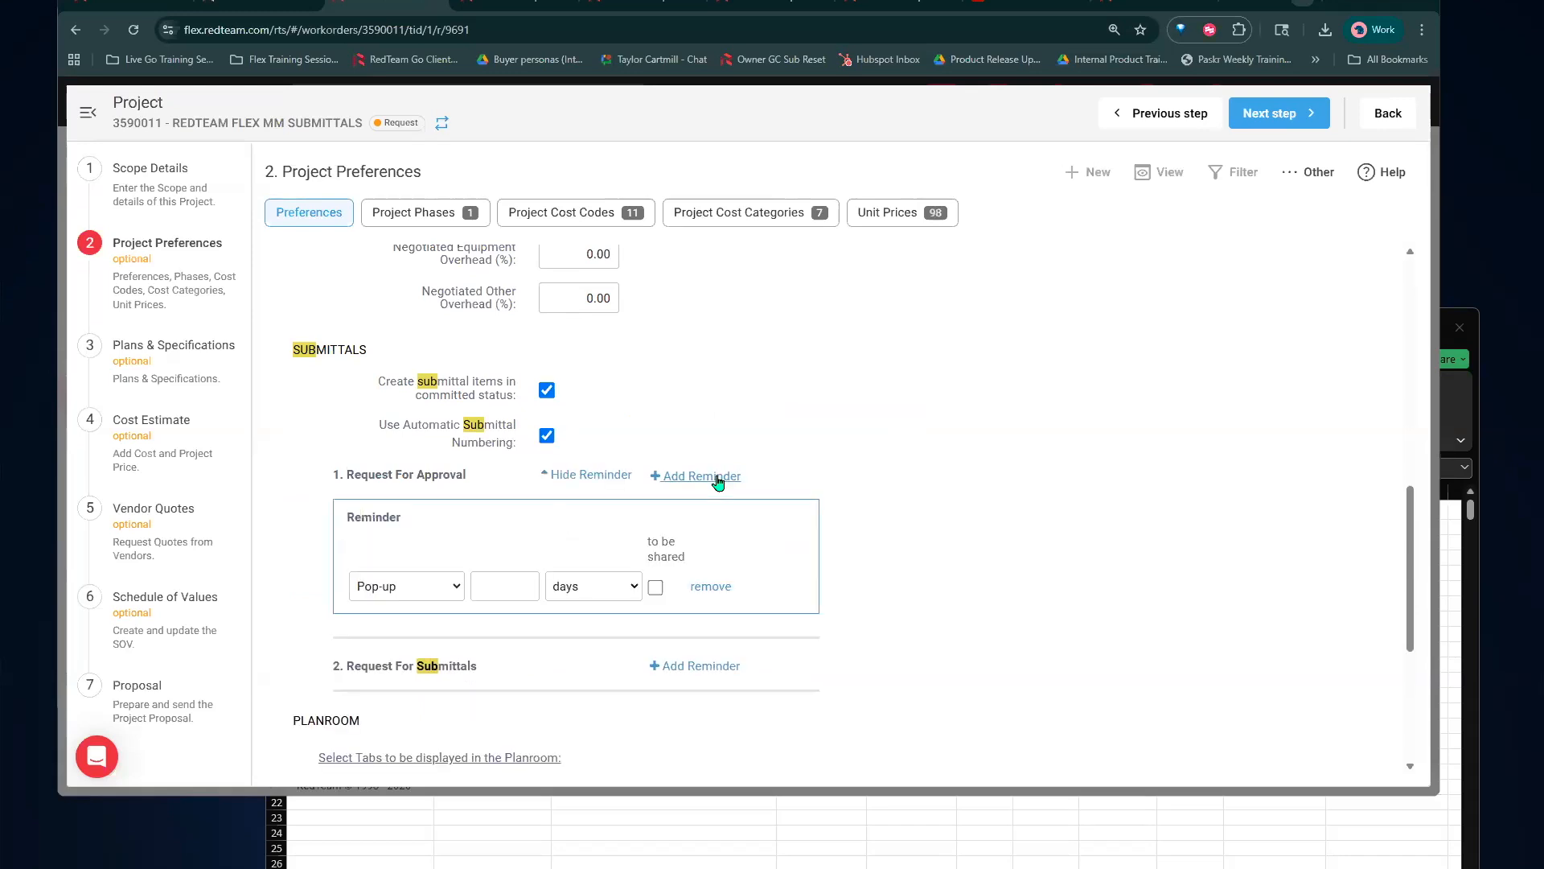
left_click(449, 586)
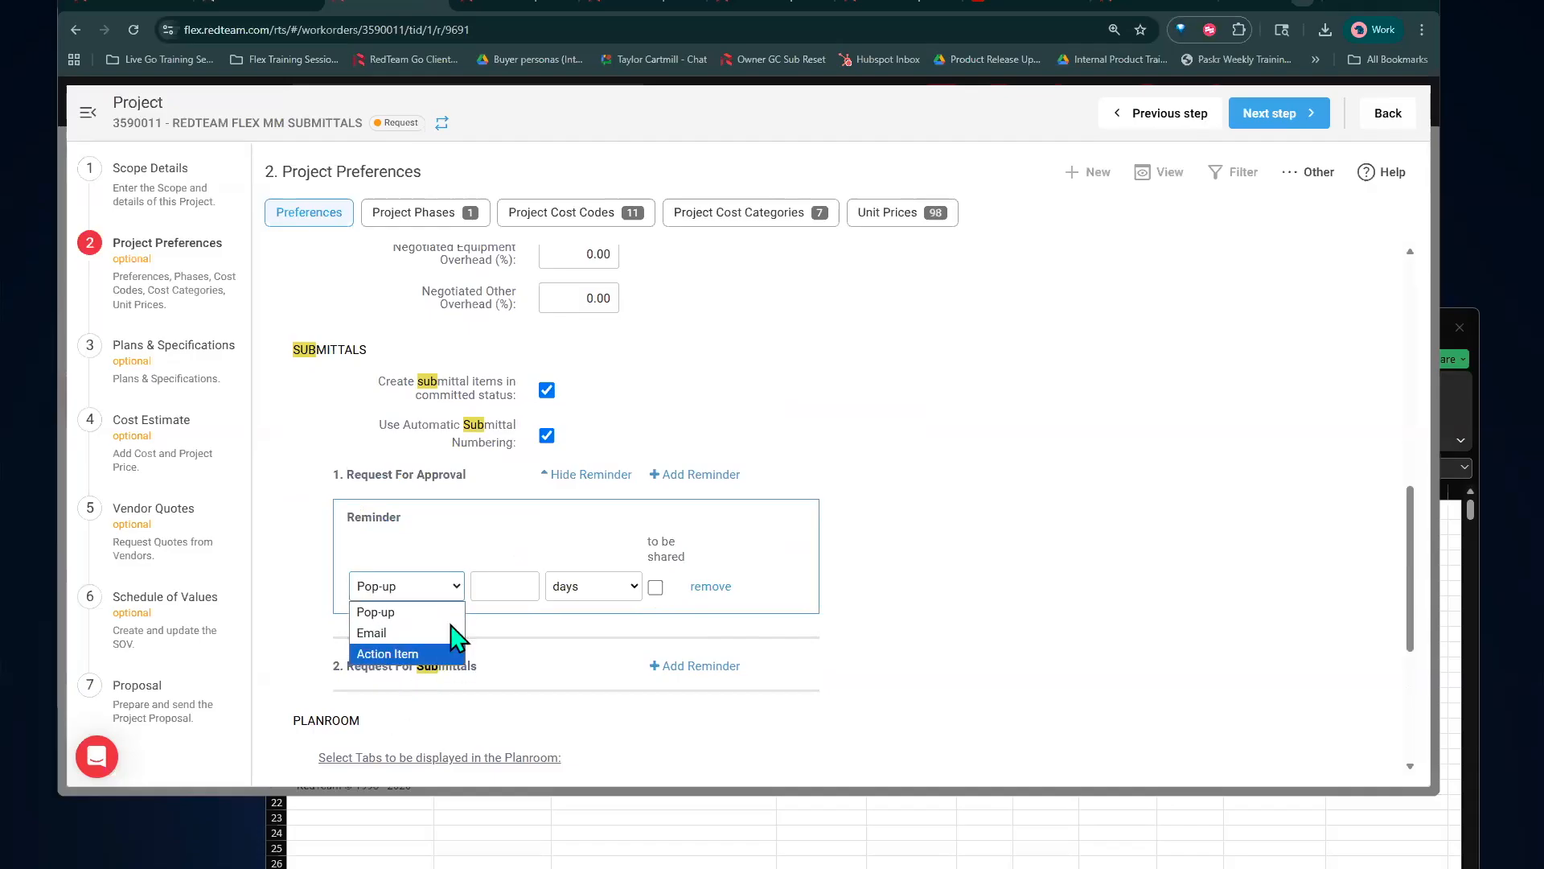
left_click(948, 500)
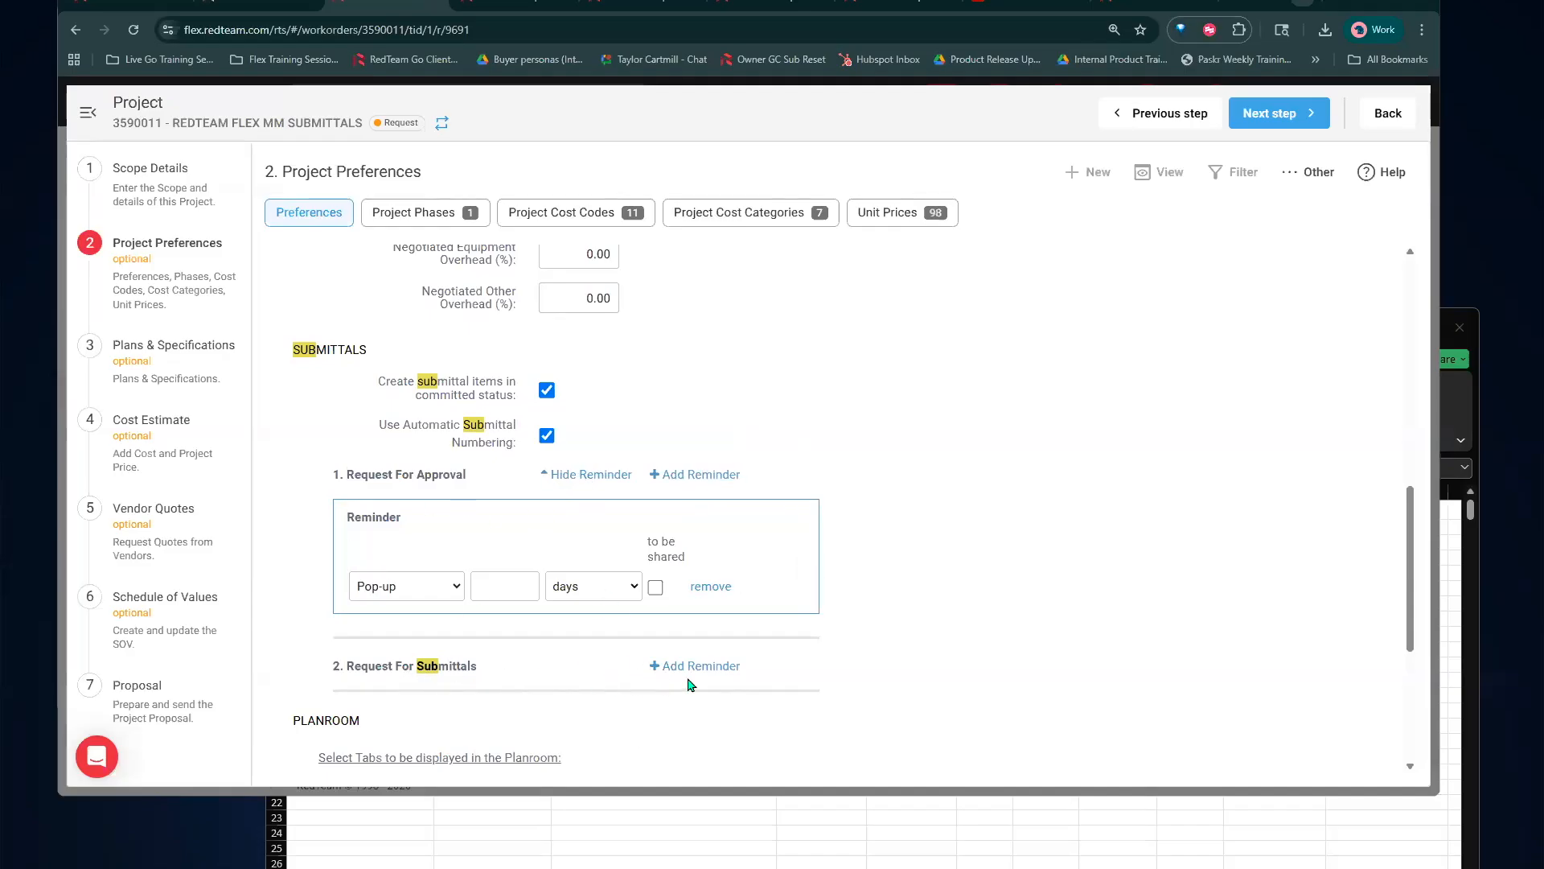
left_click(554, 481)
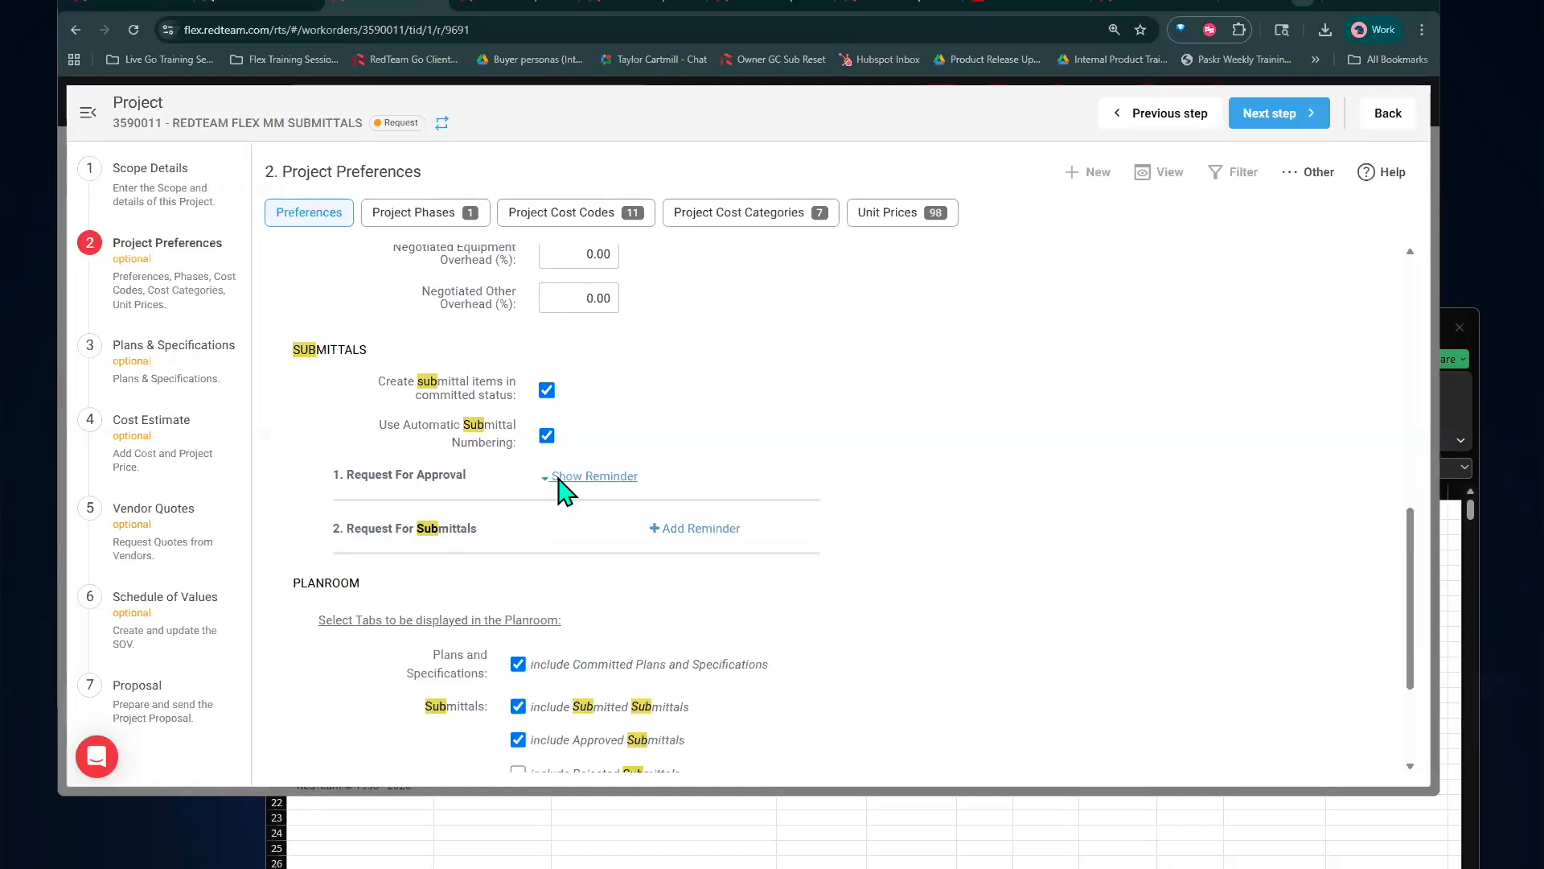
scroll(1126, 482, "down", 3)
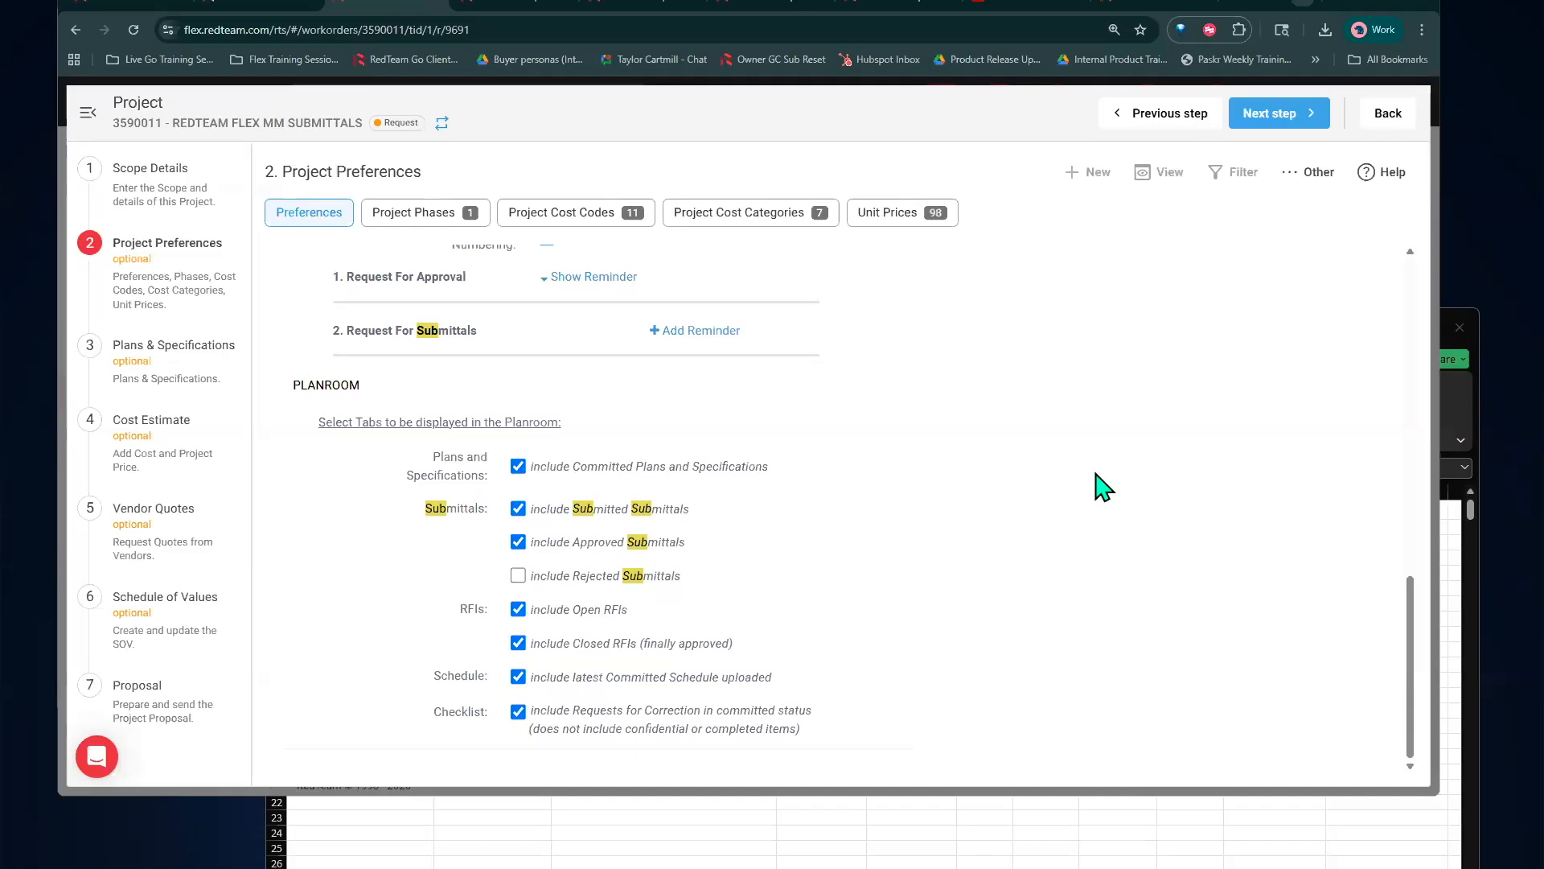
left_click(1388, 113)
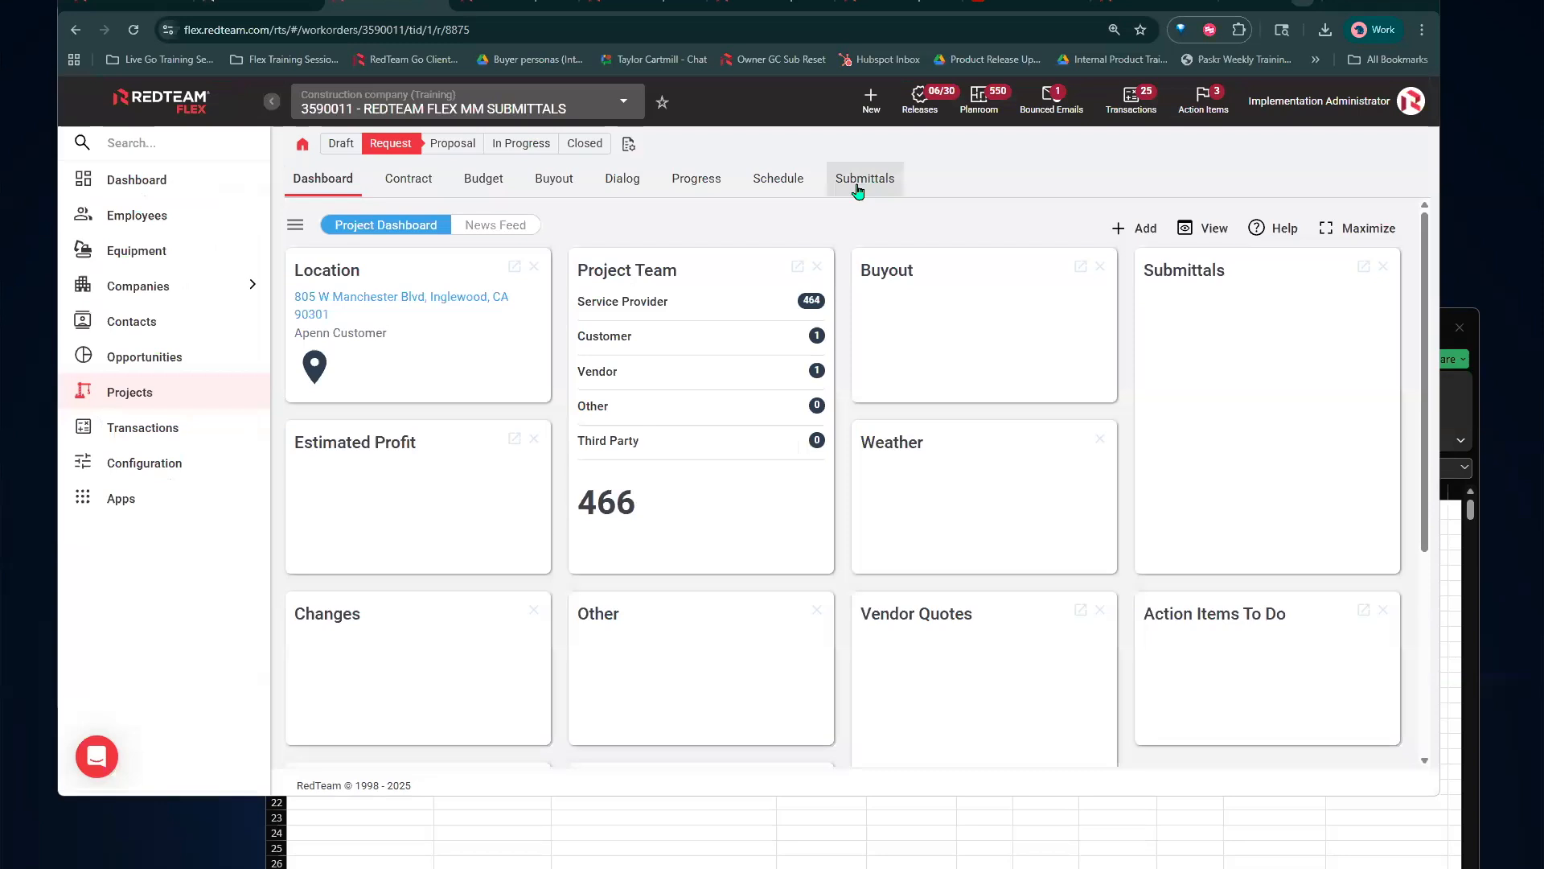
Reload project 3590011 - REDTEAM FLEX MM SUBMITTALS, go to its submittals workflow, and open the Submittals Log
left_click(860, 181)
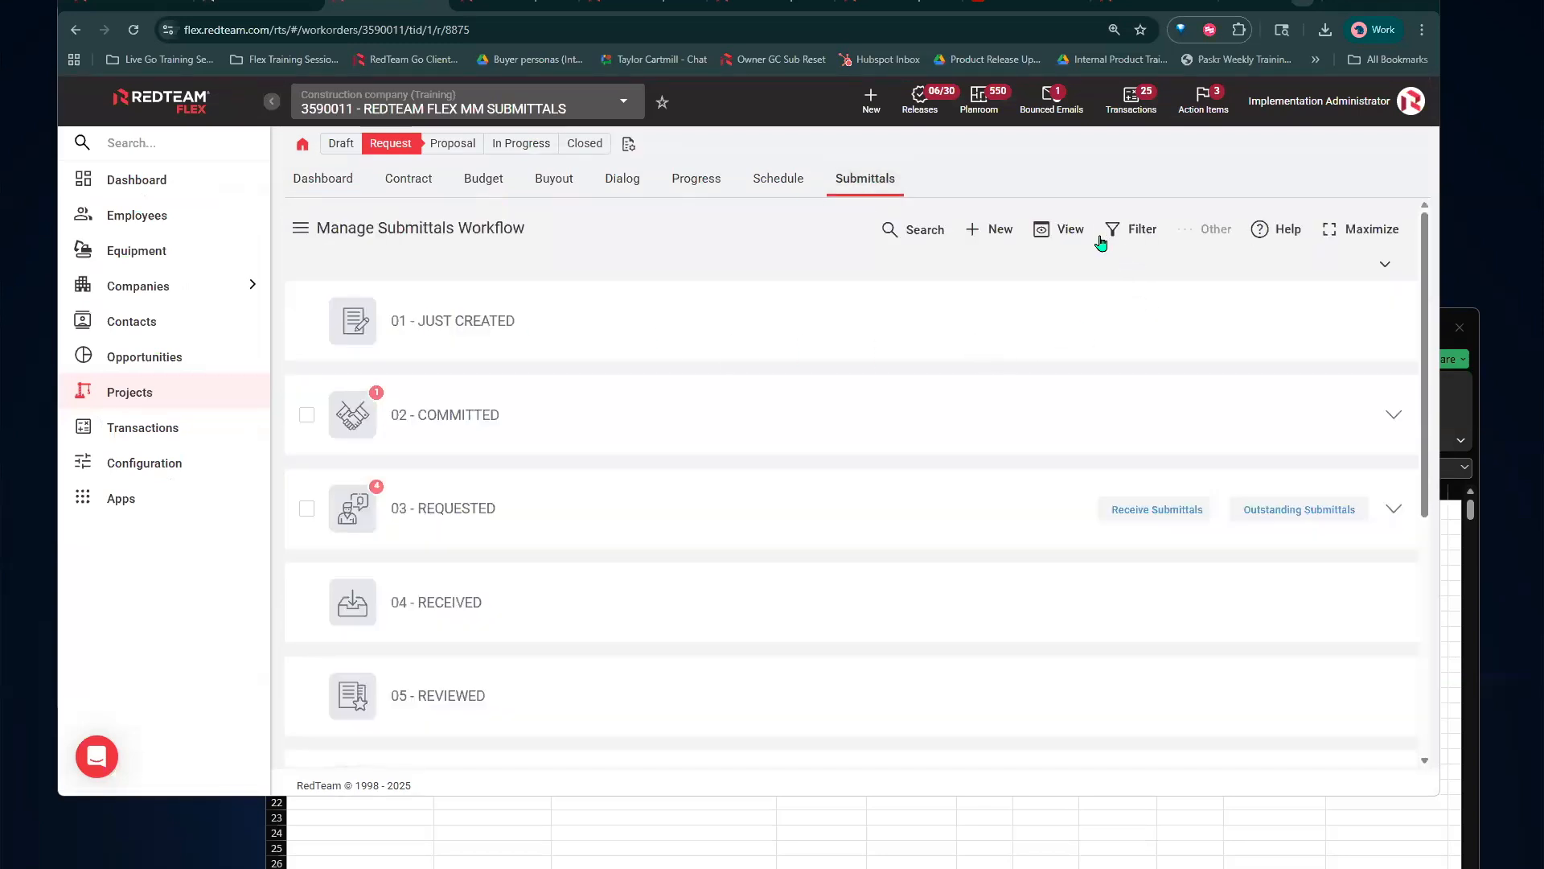
left_click(1051, 239)
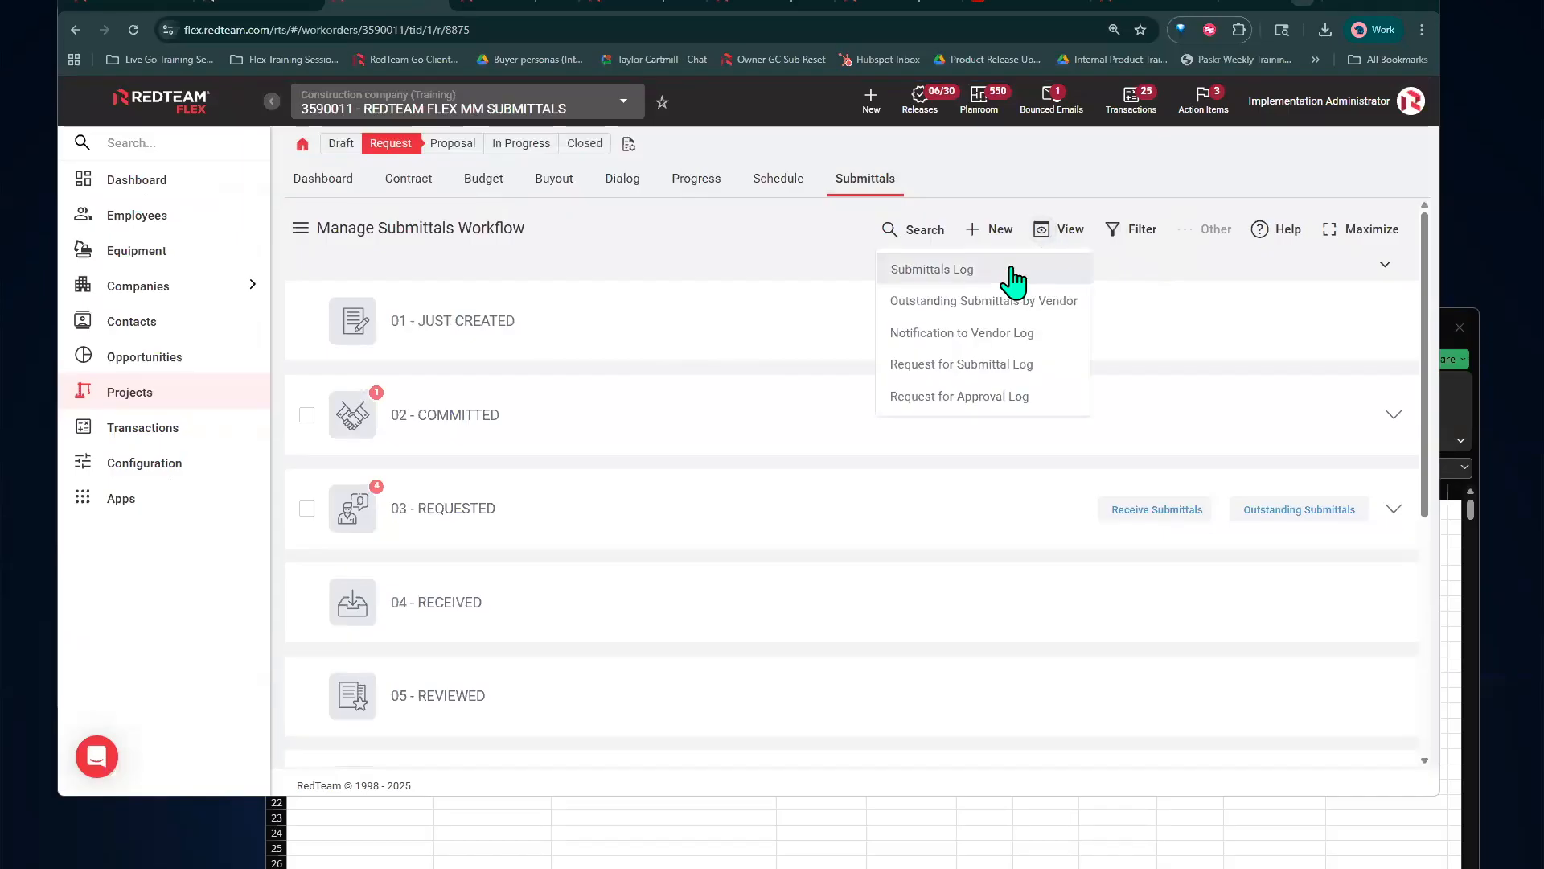
left_click(443, 109)
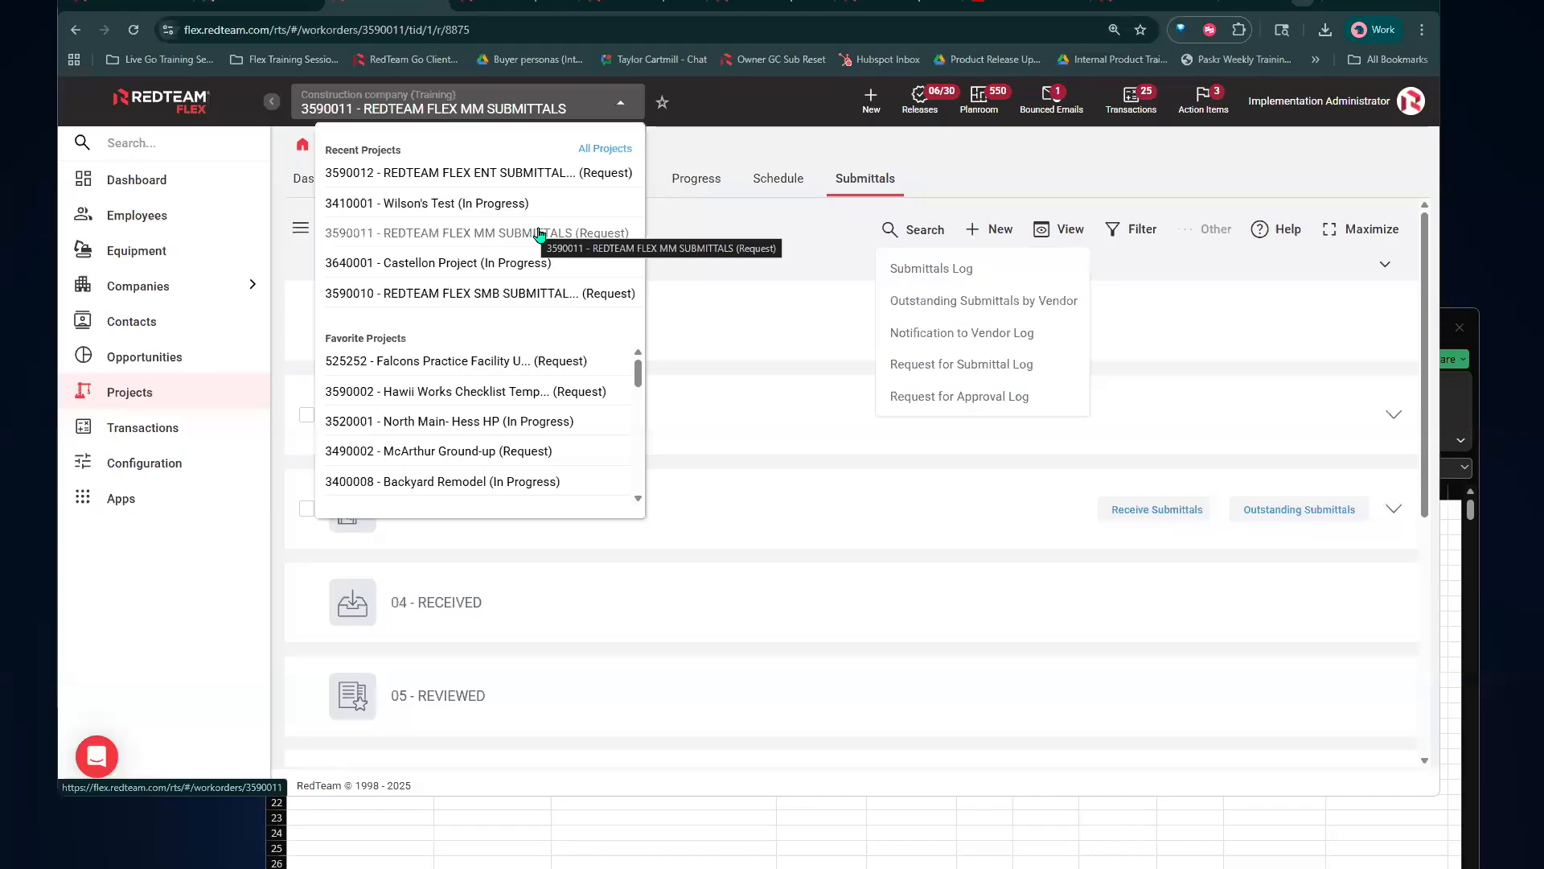
left_click(539, 233)
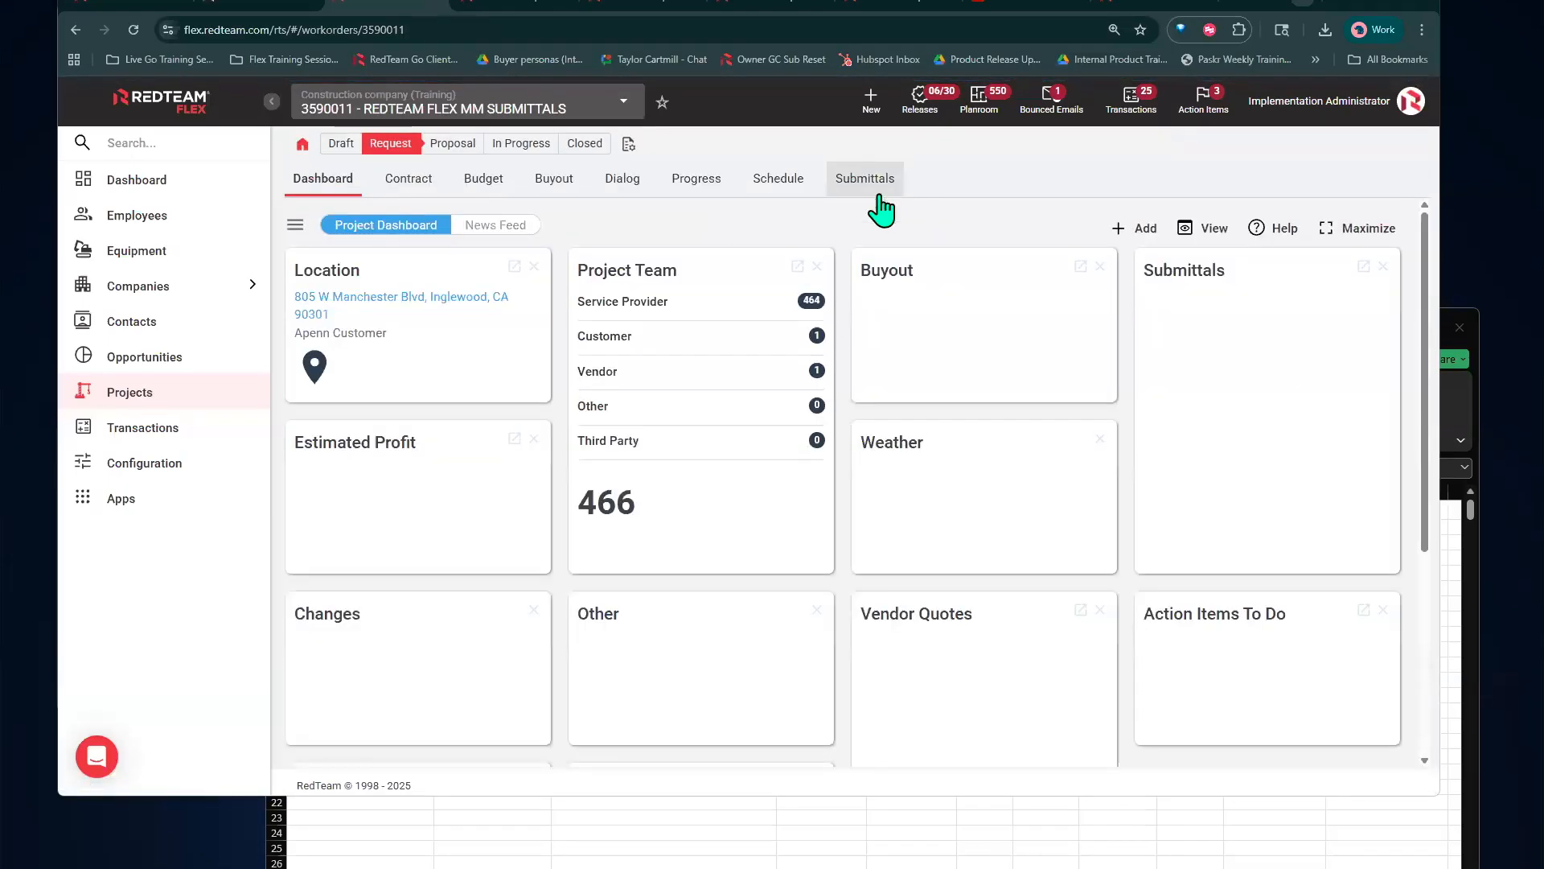
left_click(879, 195)
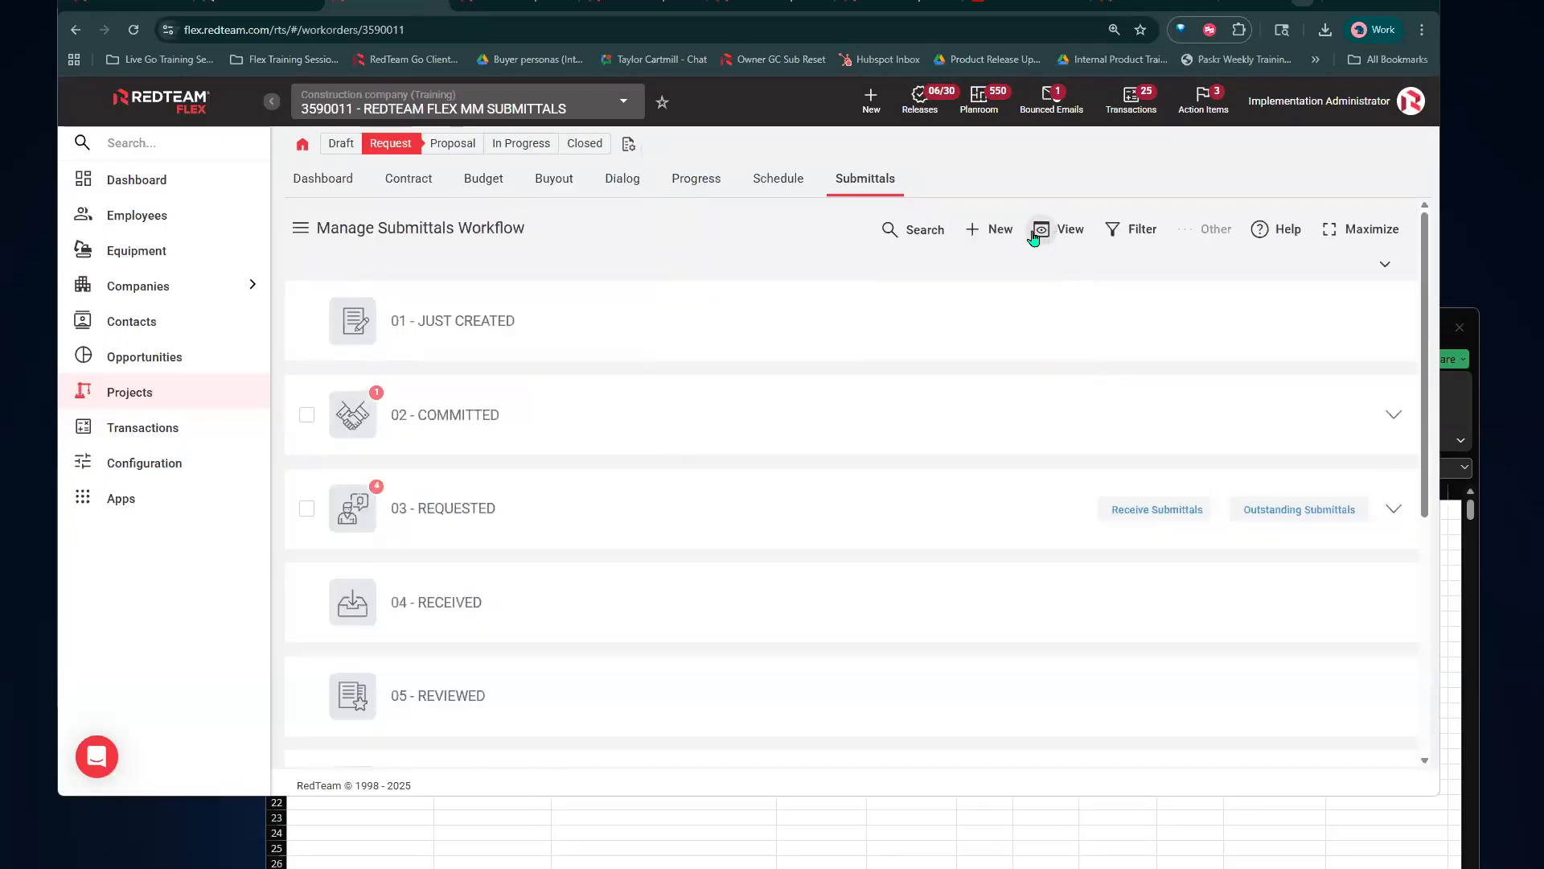
left_click(1035, 236)
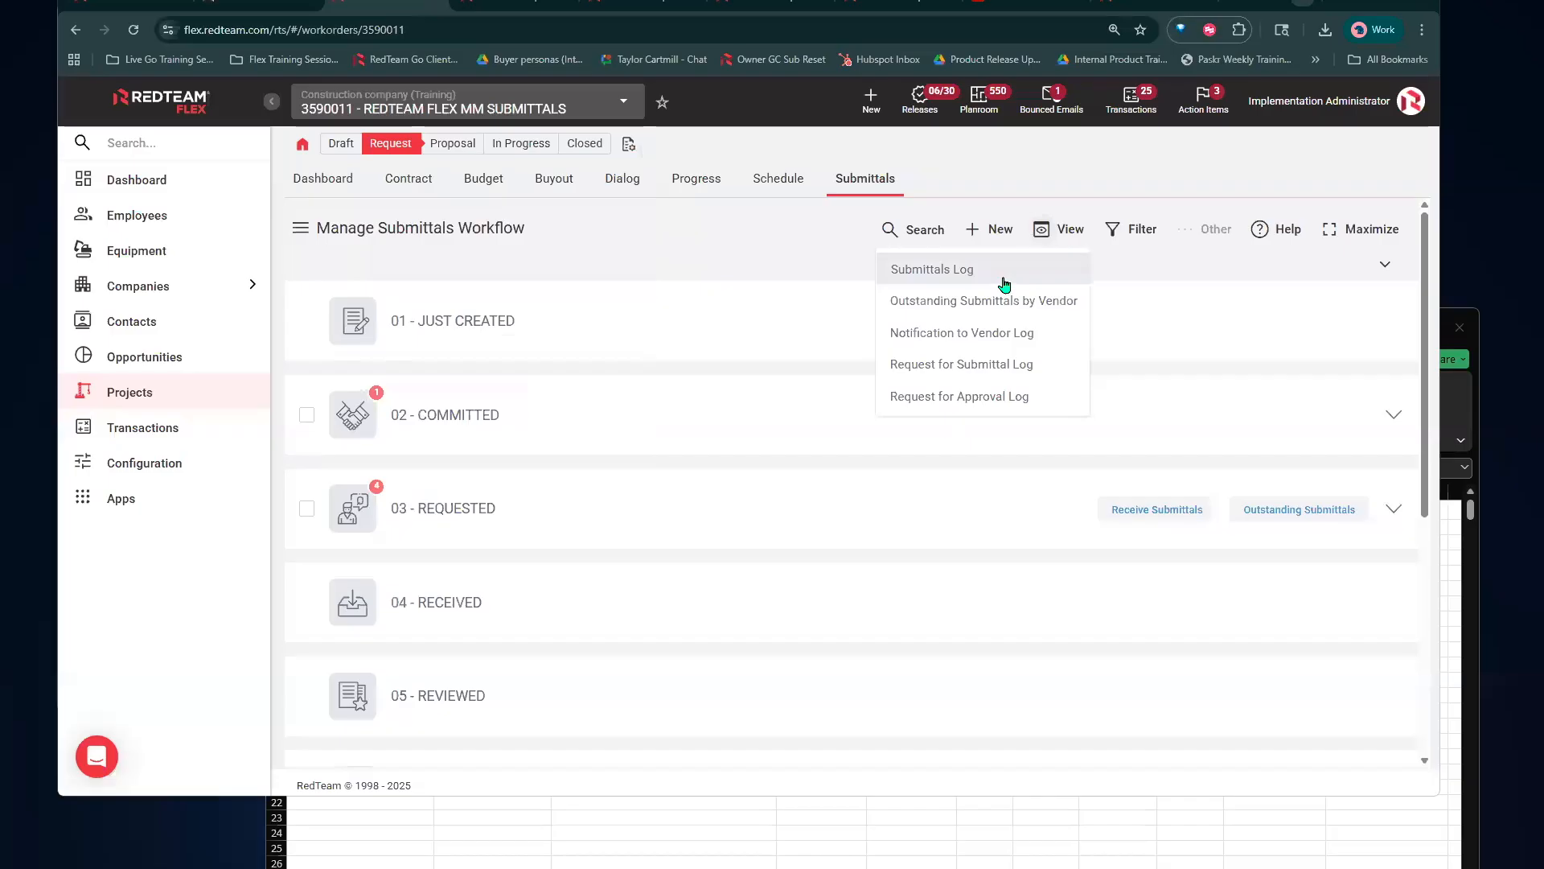
left_click(1002, 285)
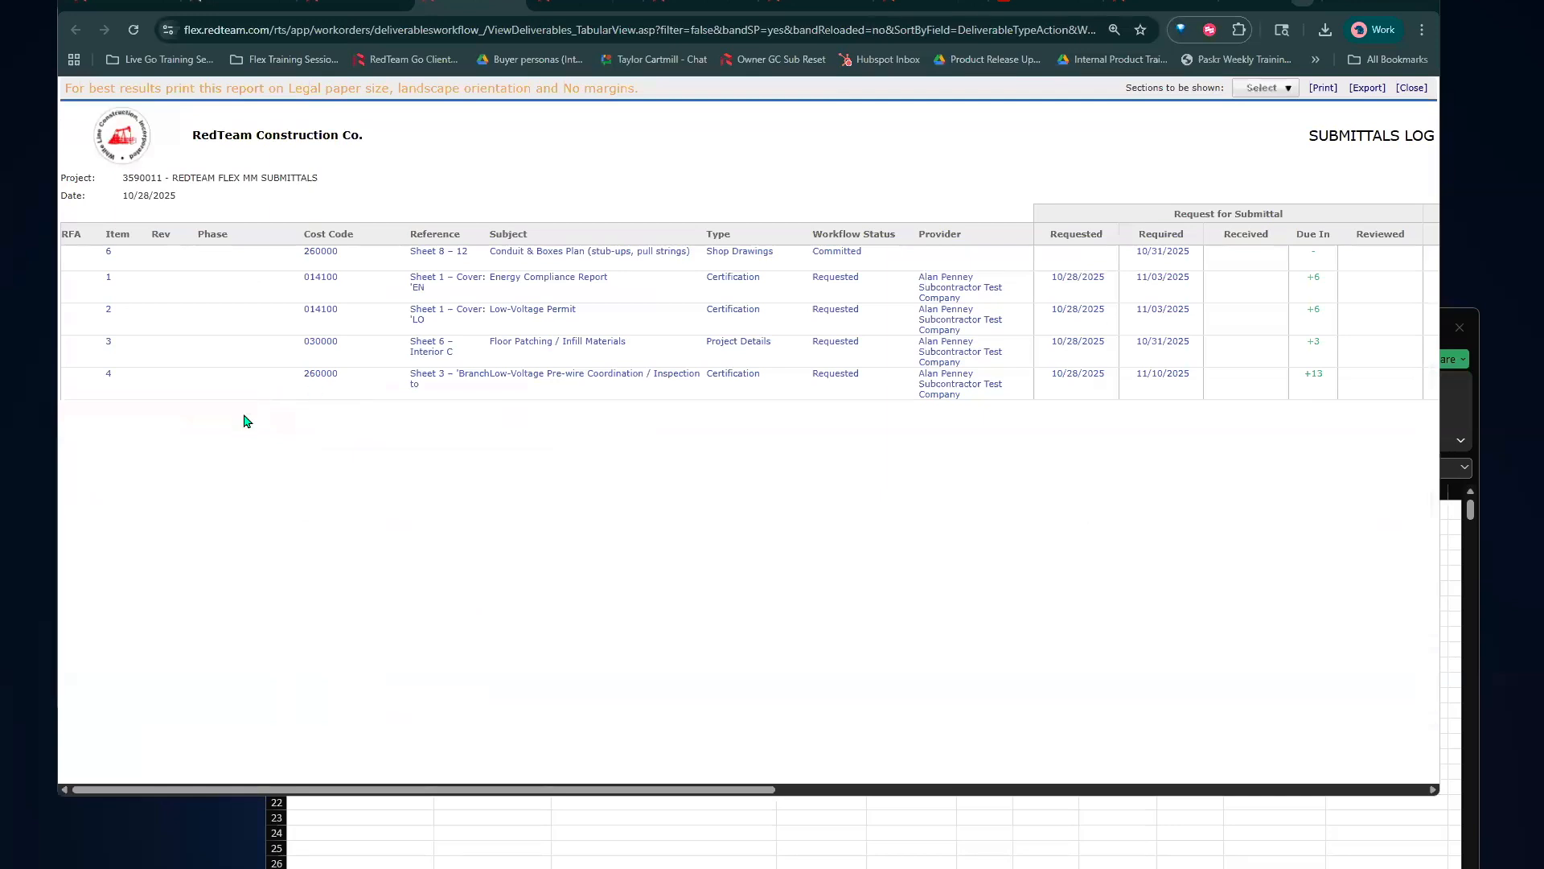
Examine the Submittals Log from the item details across the Request for Submittal, Request for Approval and Notes columns
middle_click(658, 488)
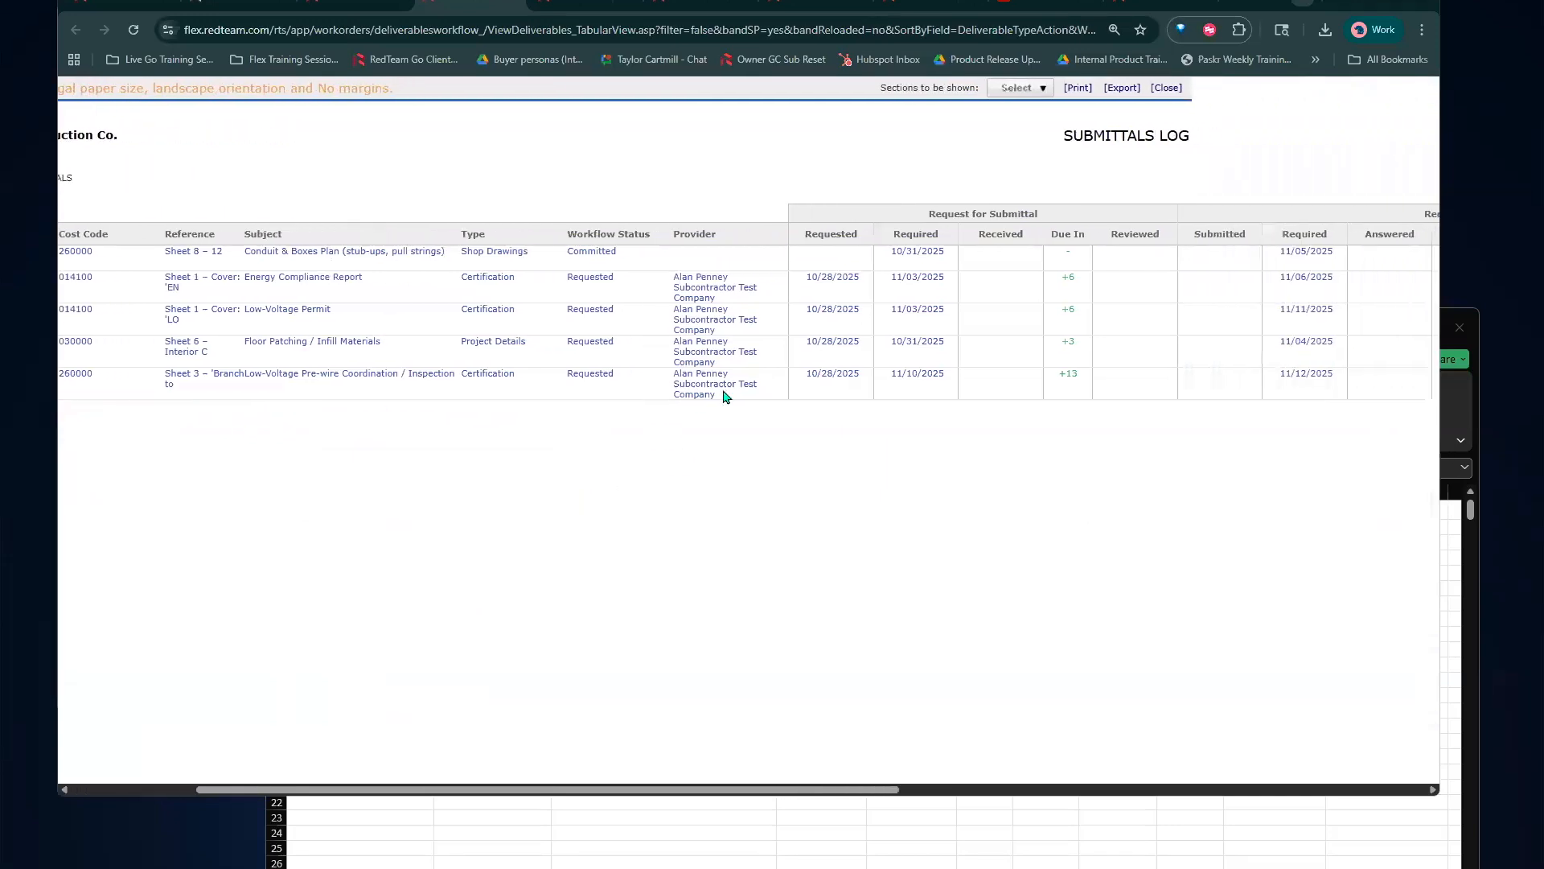
middle_click(1052, 532)
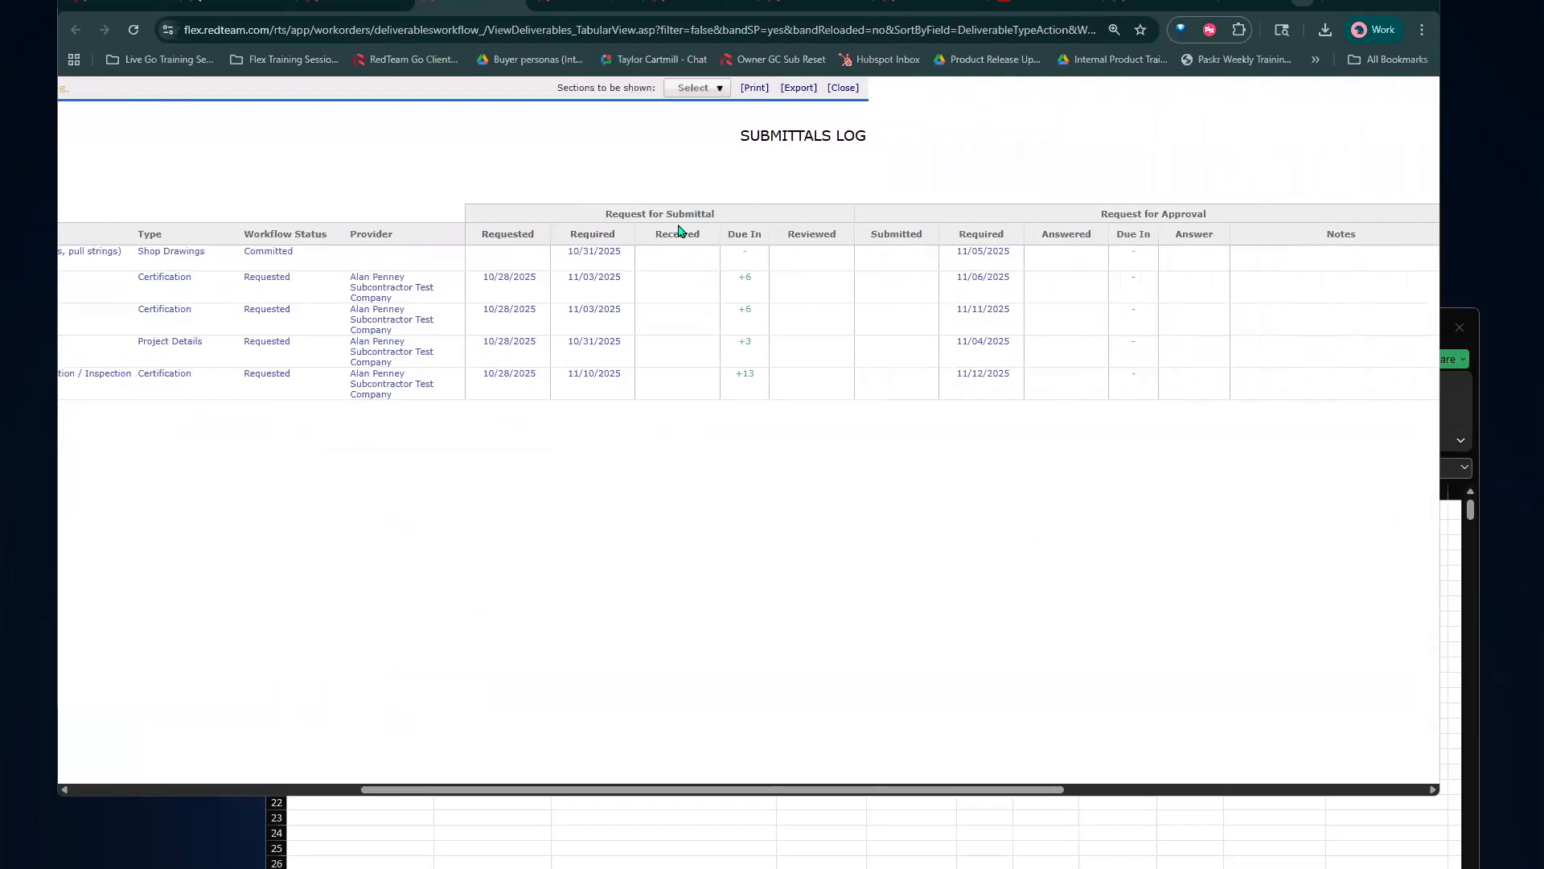
middle_click(650, 467)
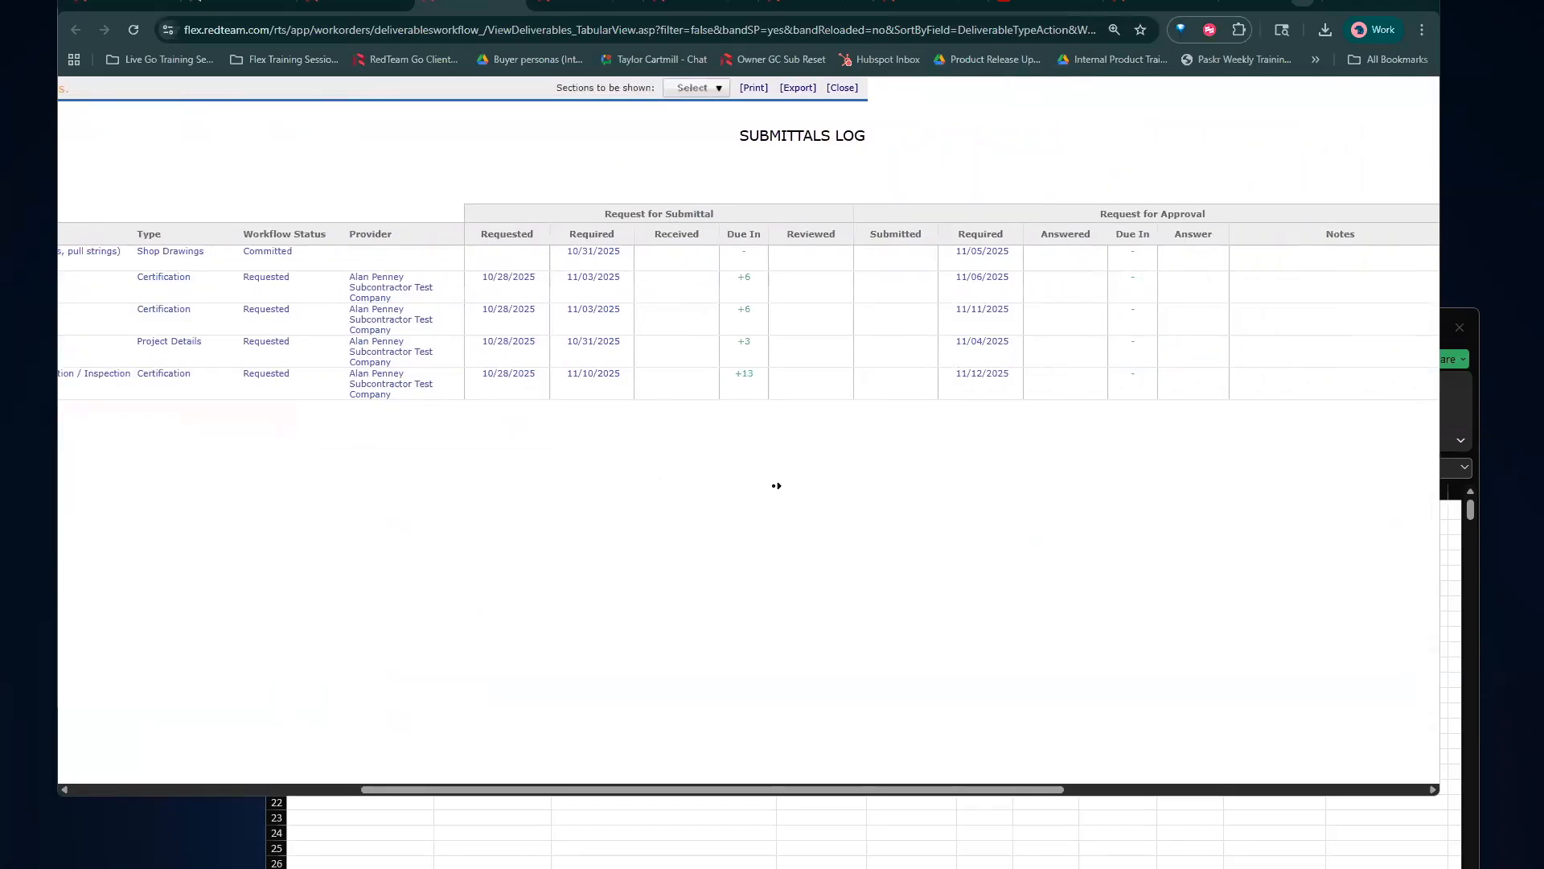
middle_click(877, 485)
middle_click(927, 539)
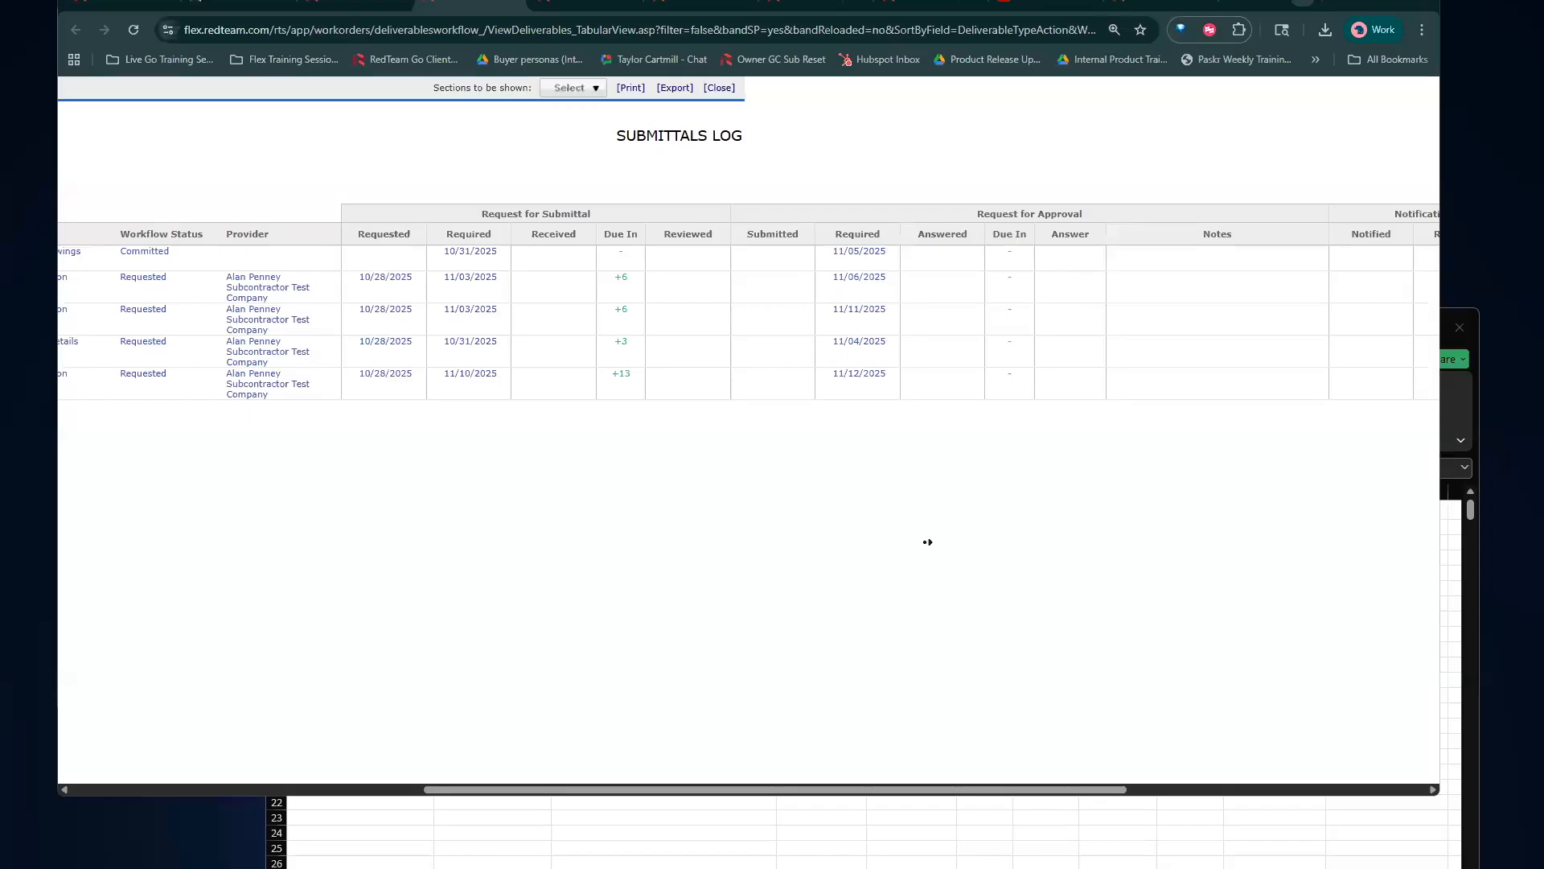
middle_click(1078, 555)
middle_click(1002, 485)
middle_click(1117, 488)
middle_click(851, 479)
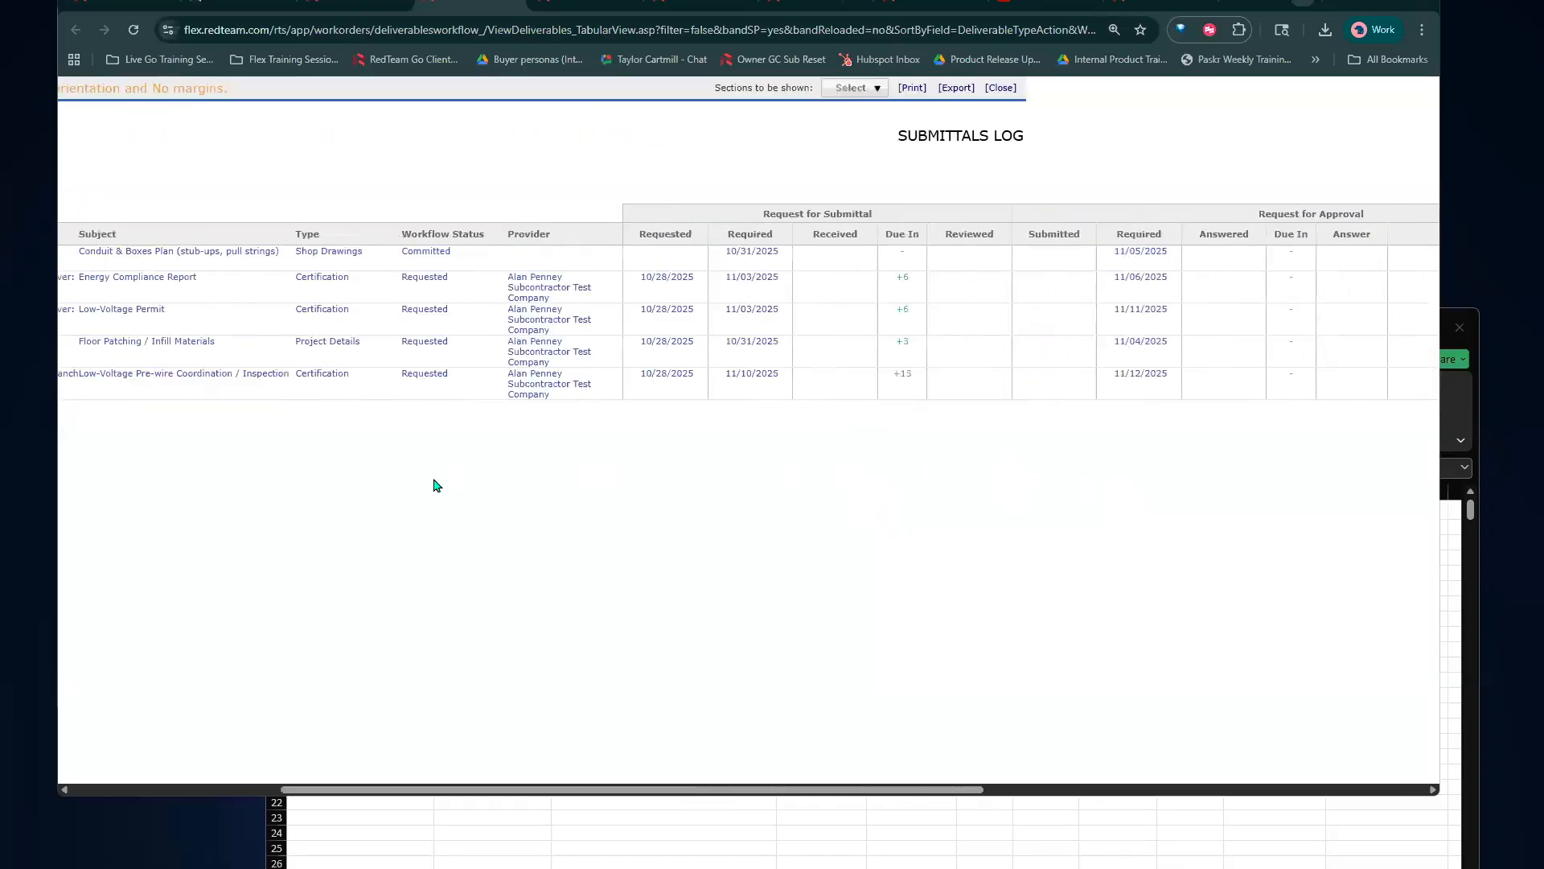
middle_click(1172, 252)
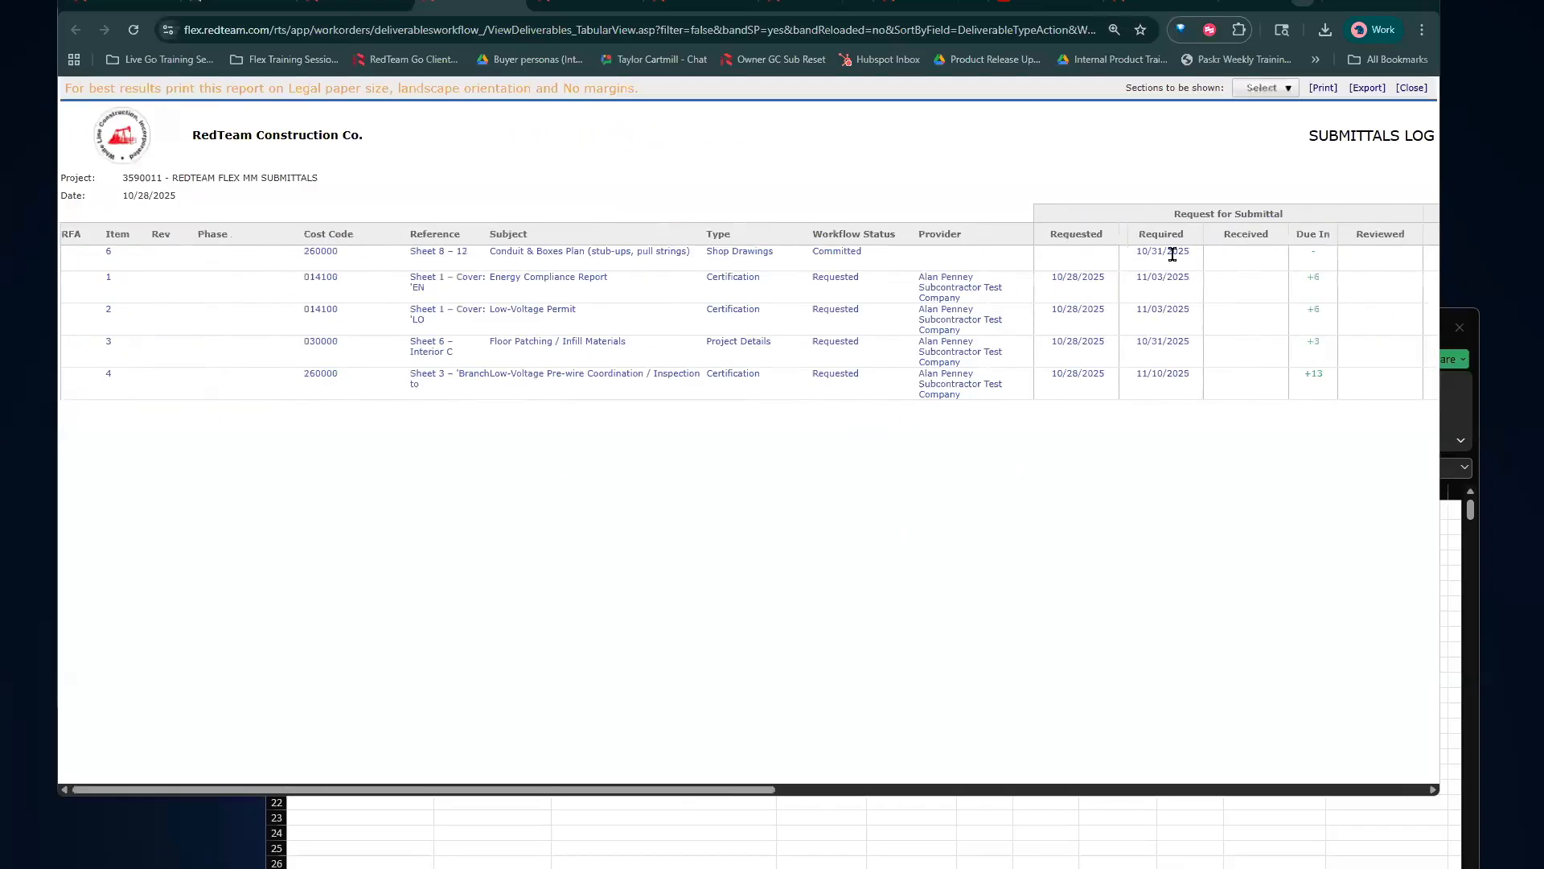
Review which sections can be shown in the Submittals Log, close the list without changes, and return to the submittals workflow
left_click(1289, 88)
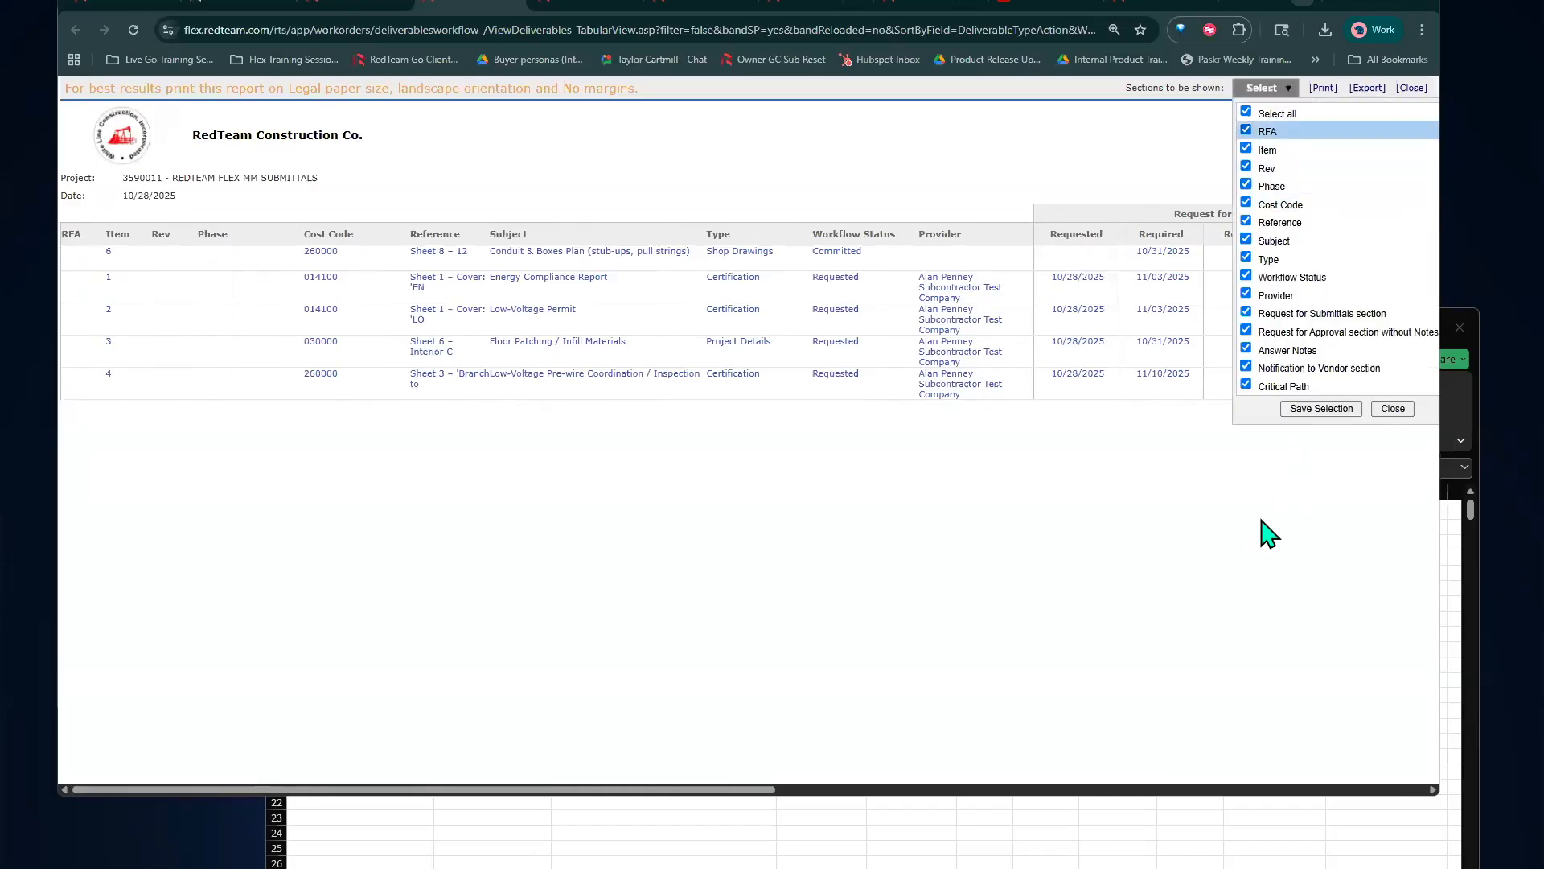
left_click(1386, 412)
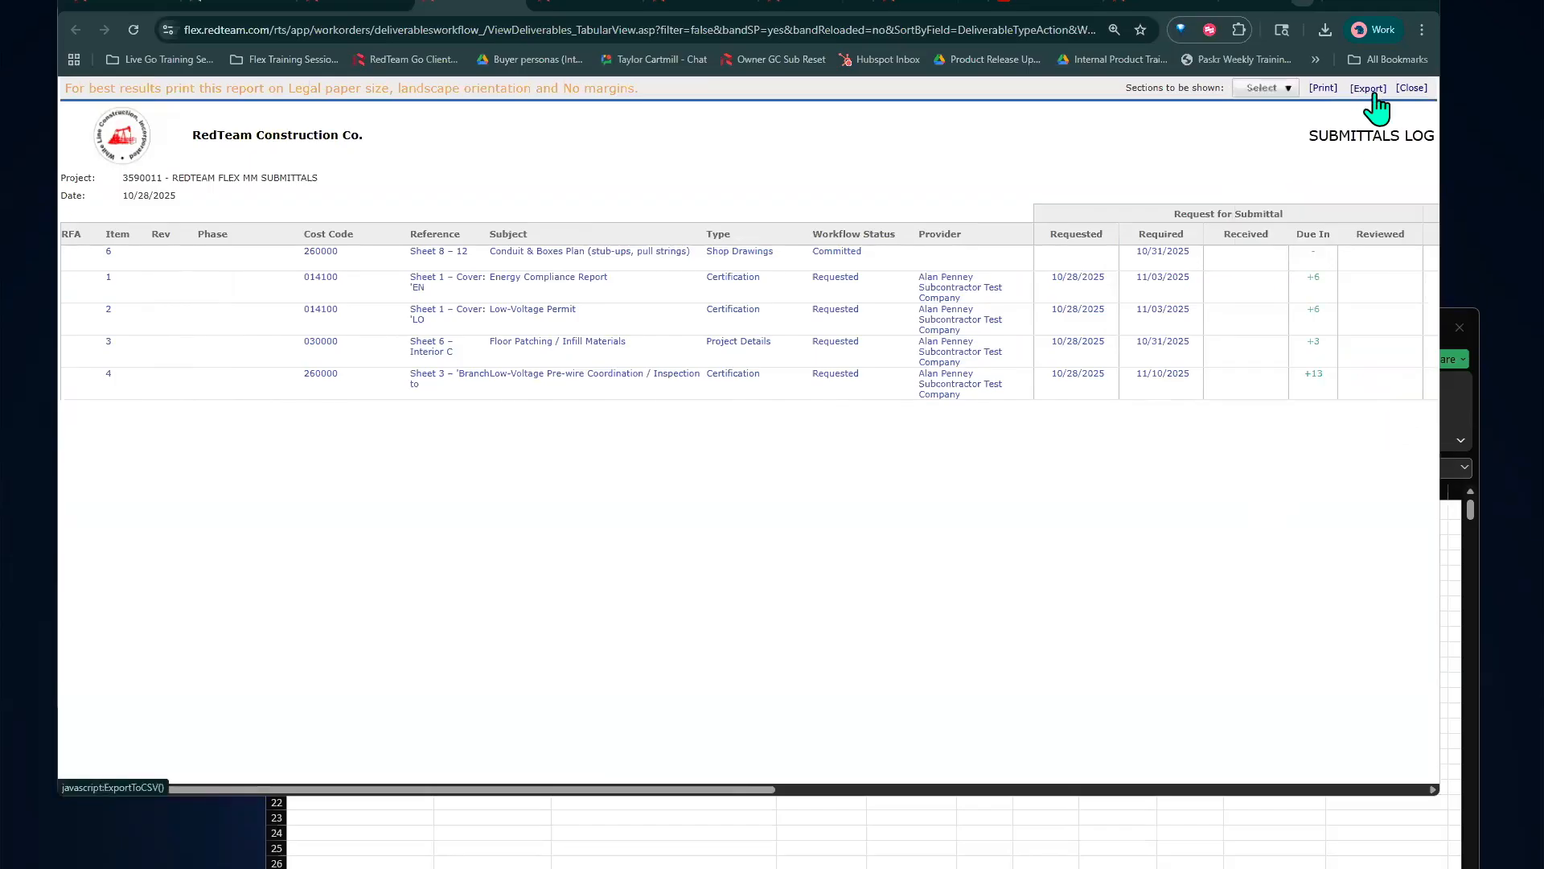
left_click(329, 8)
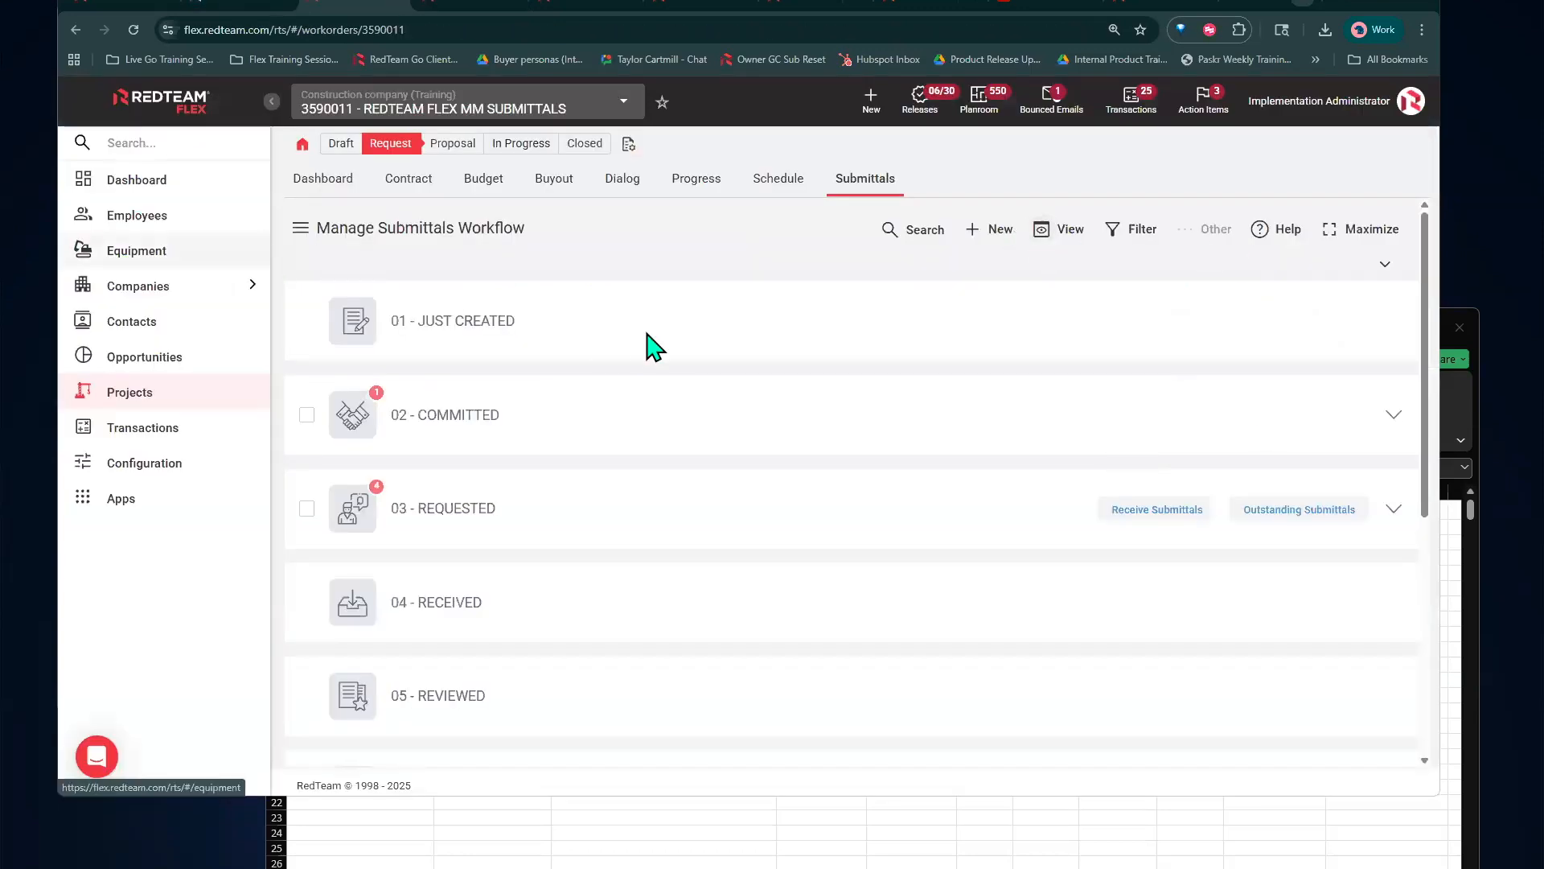
View the project's Requests for Approval list and switch to the Requests for Submittals list
left_click(300, 231)
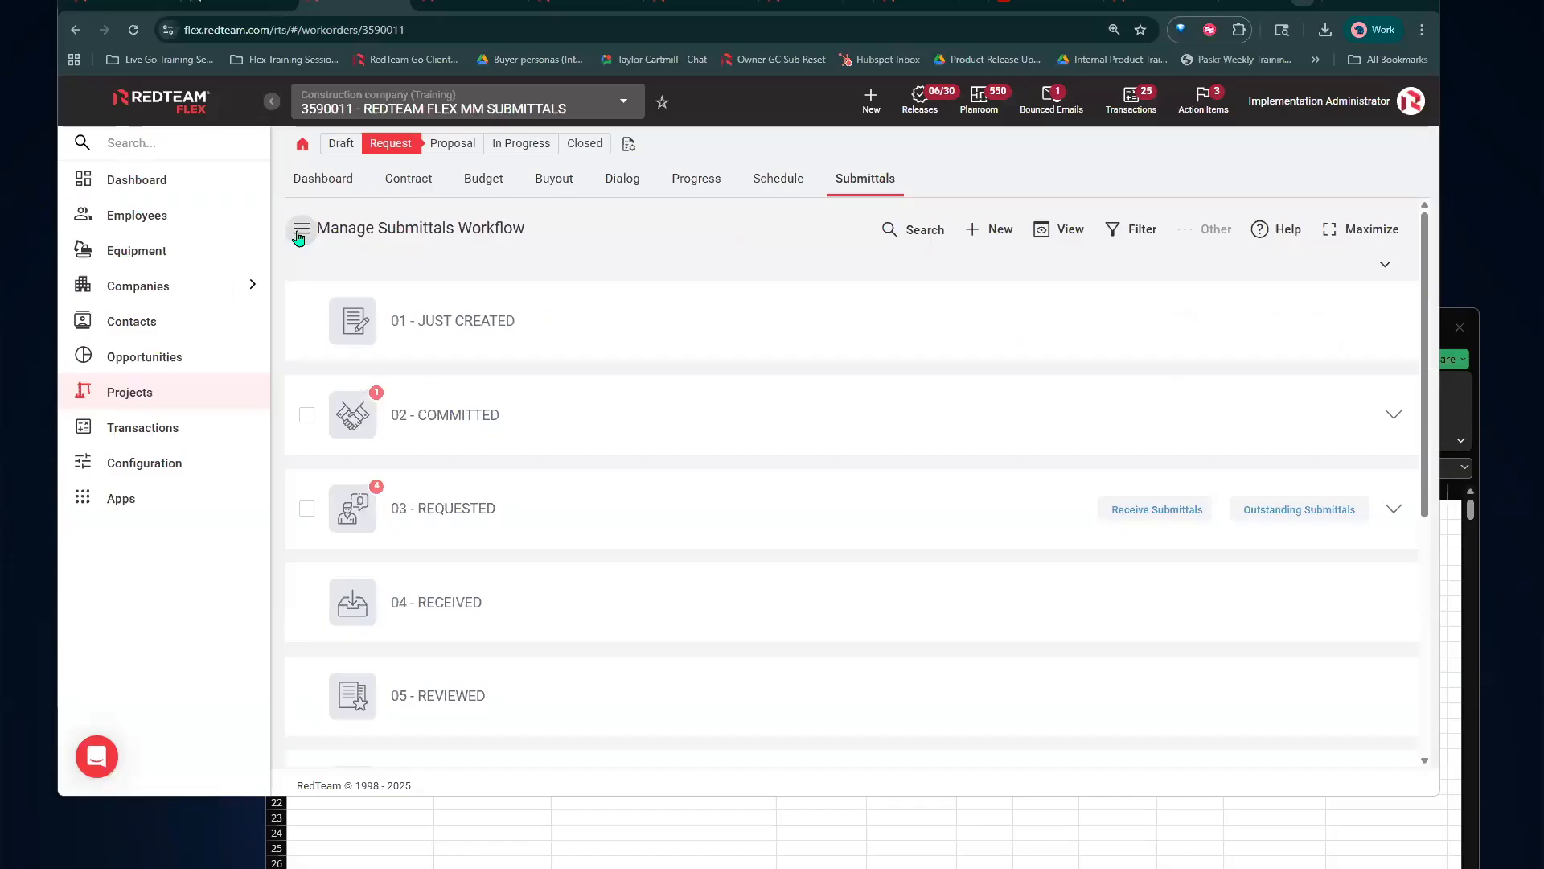
left_click(300, 231)
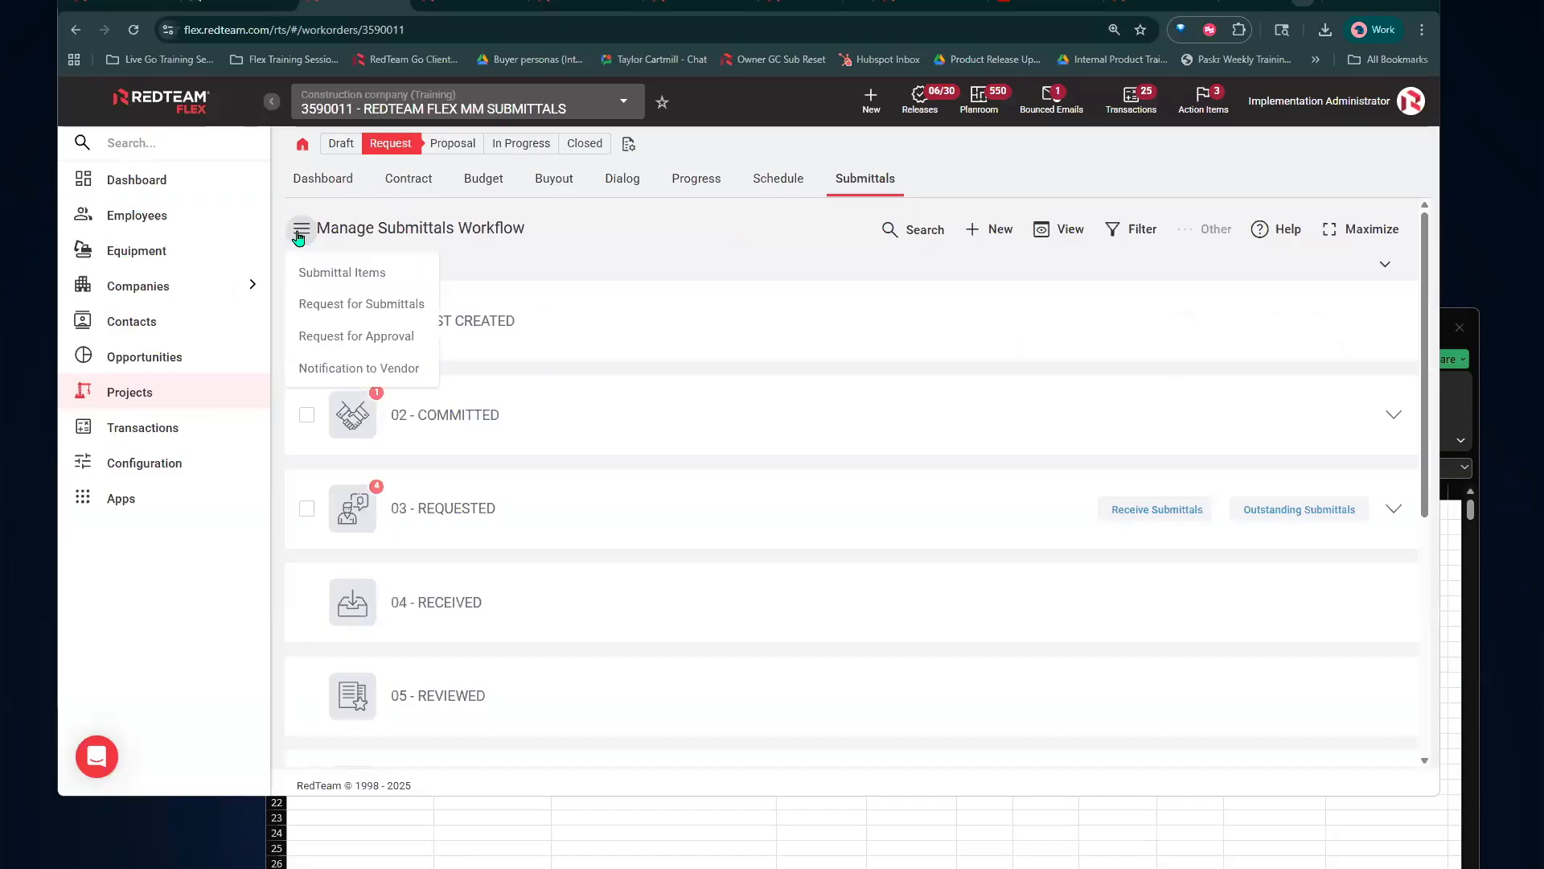
left_click(337, 338)
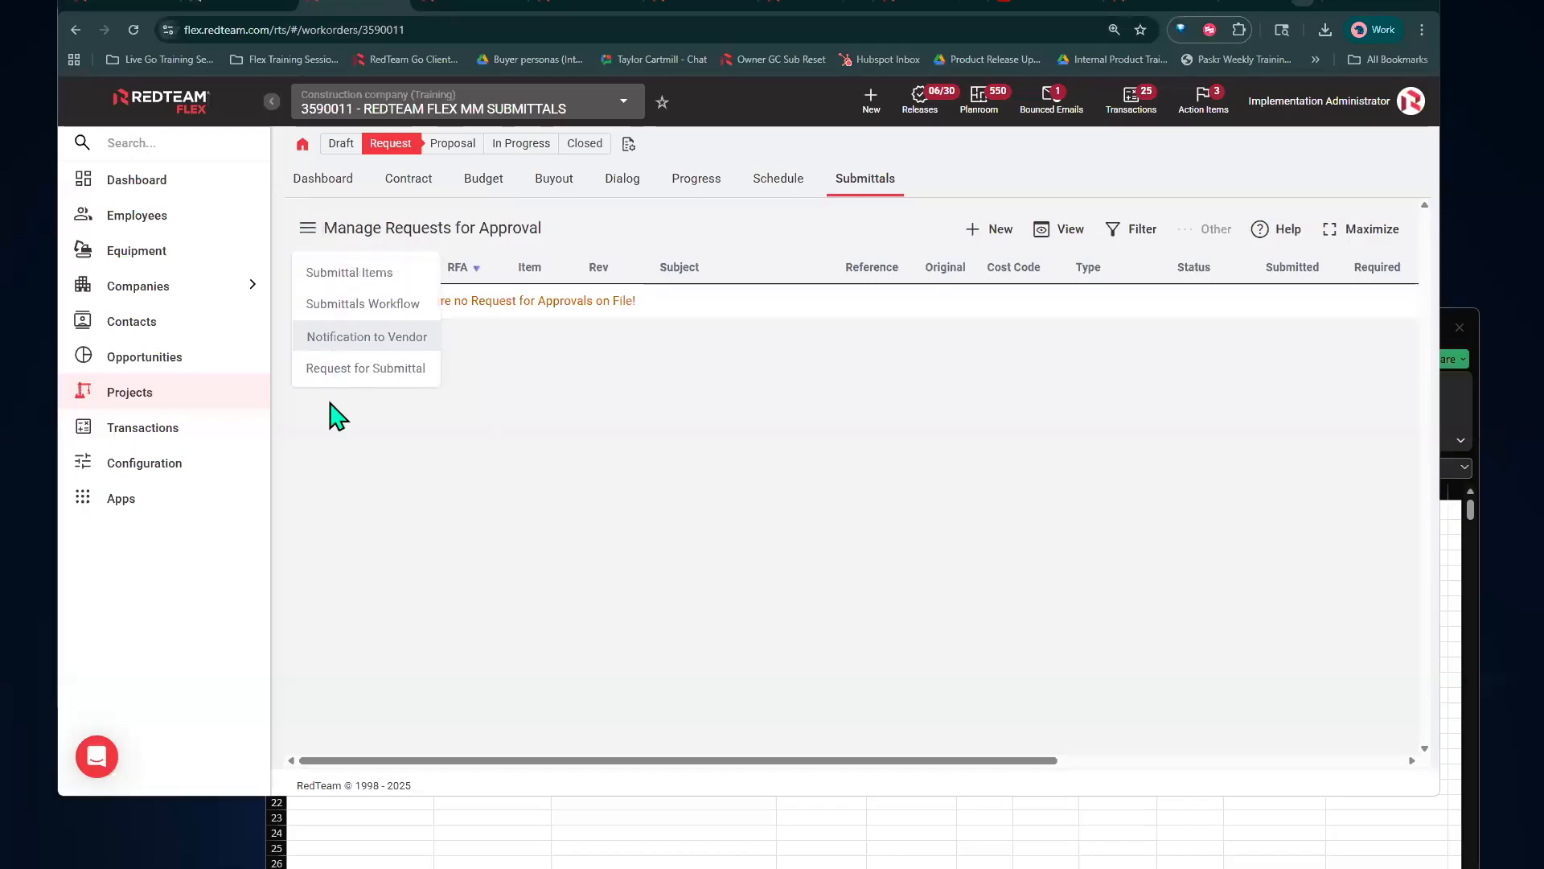
left_click(334, 371)
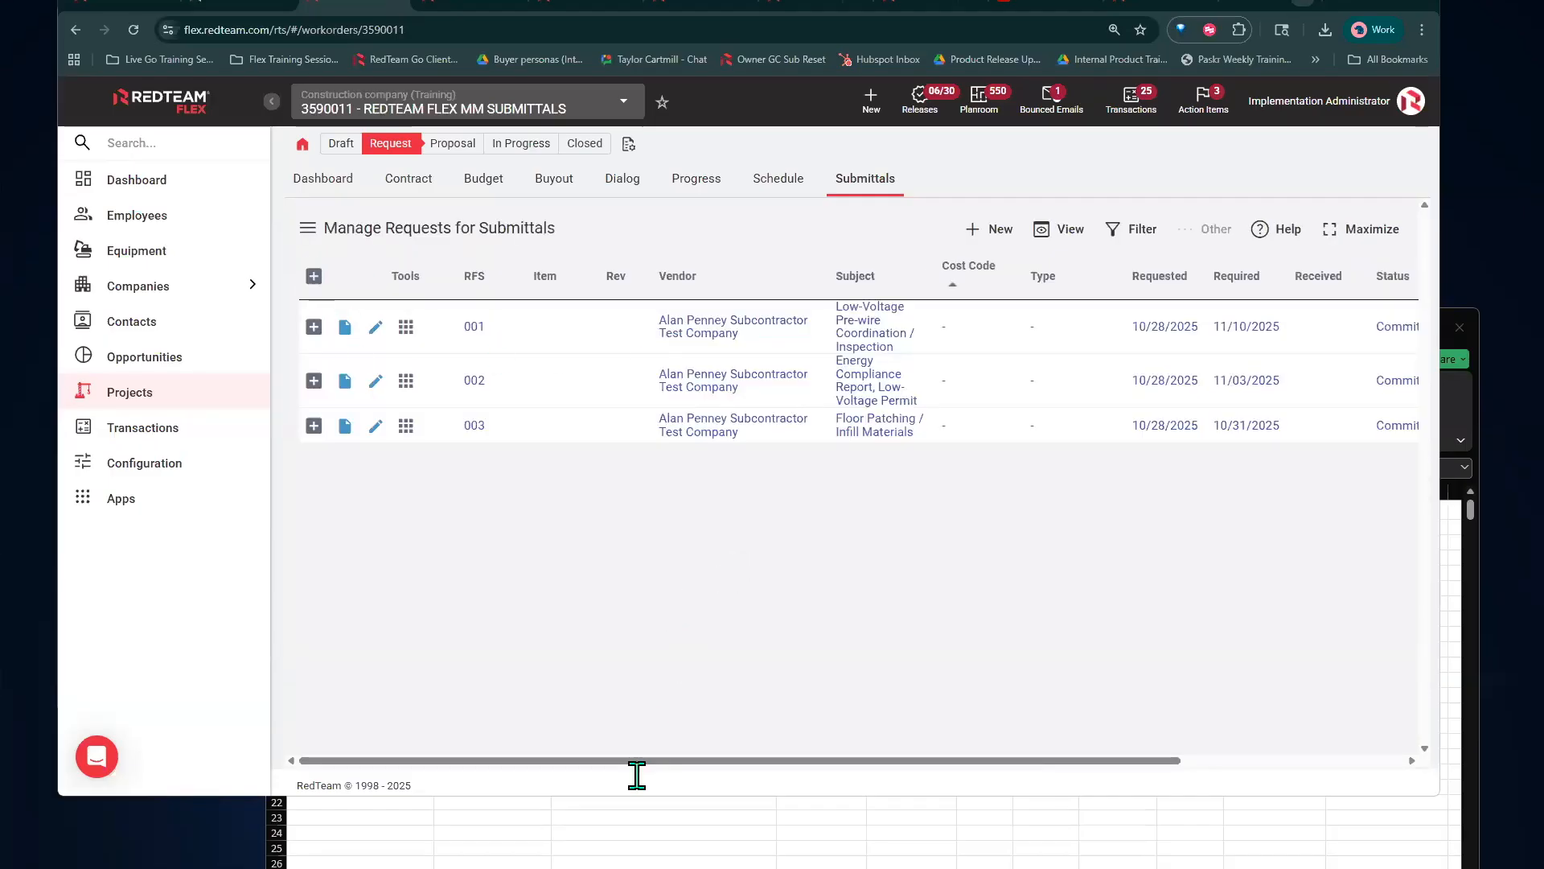
Open the transmission log of request for submittal 002, review its email and import history, and close it
left_click_drag(636, 762, 846, 766)
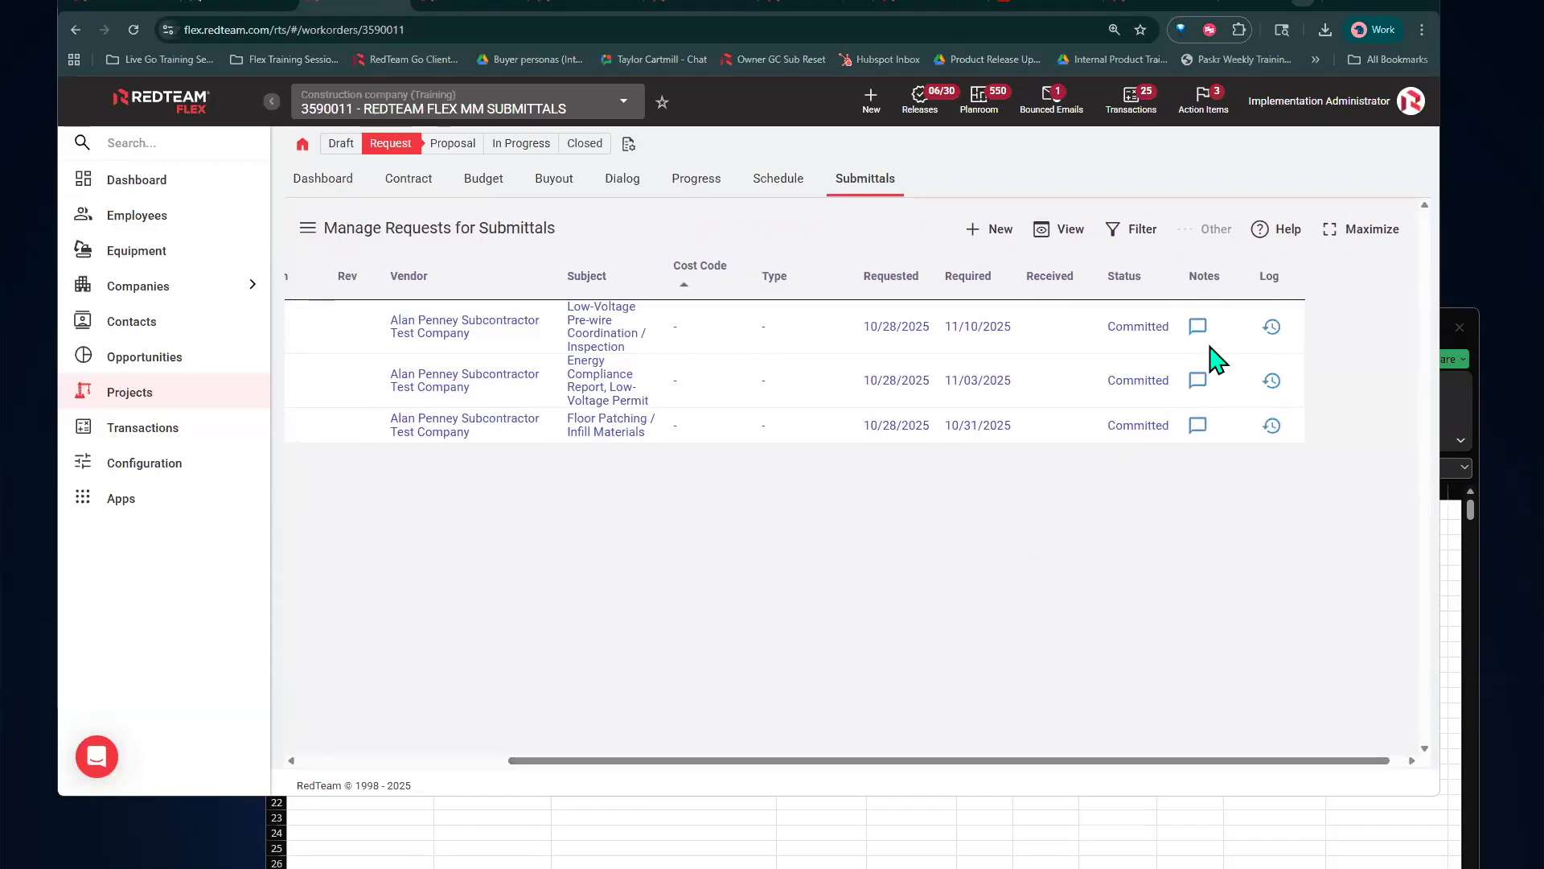
mouse_move(1275, 333)
left_click(1271, 385)
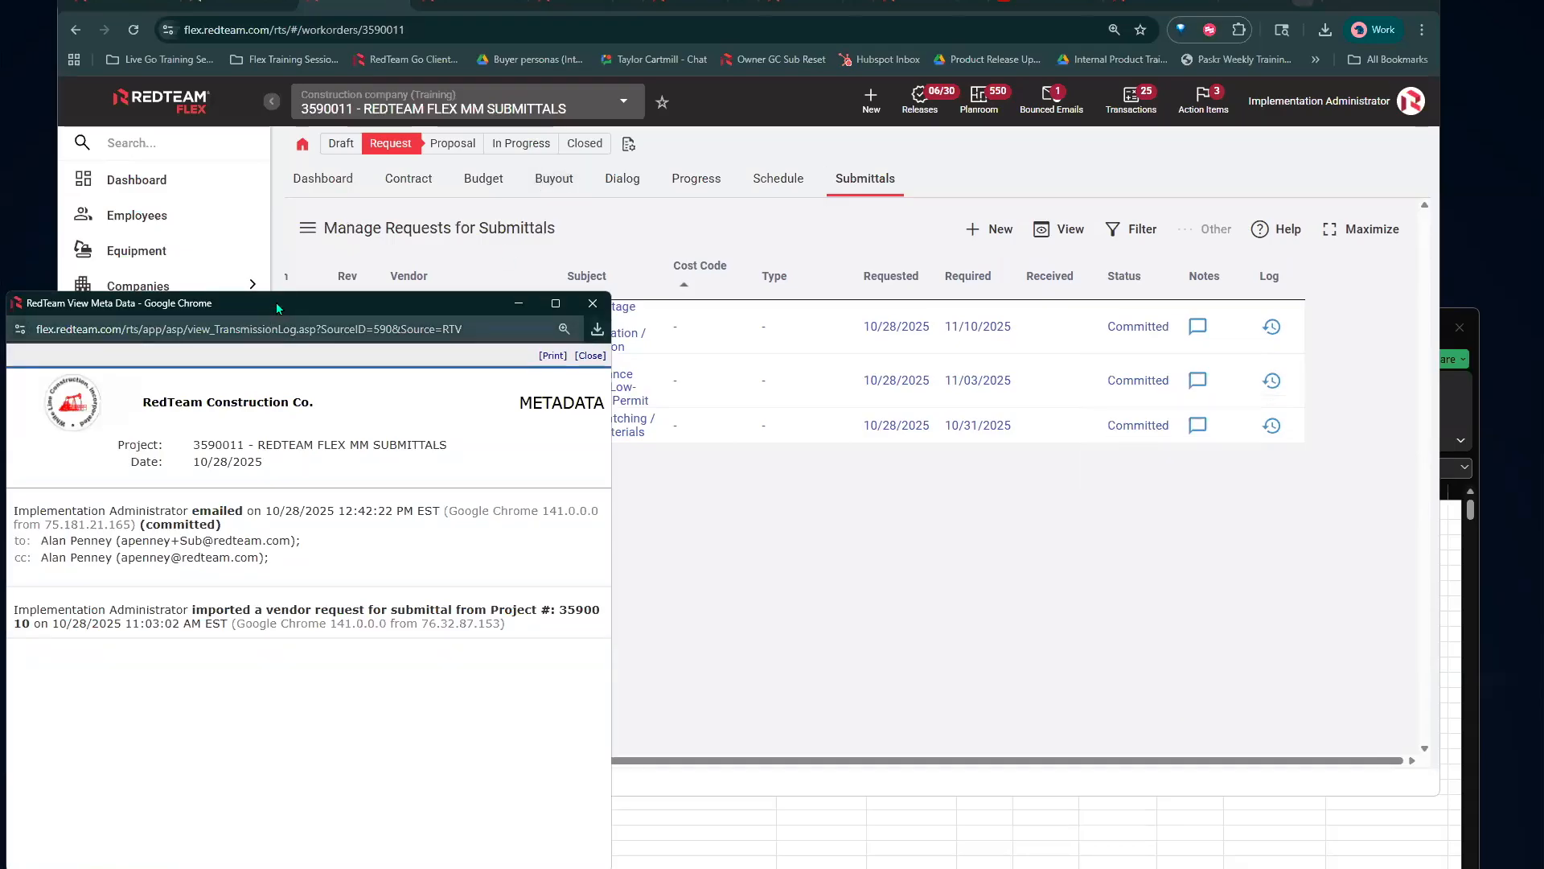
left_click_drag(339, 313, 405, 199)
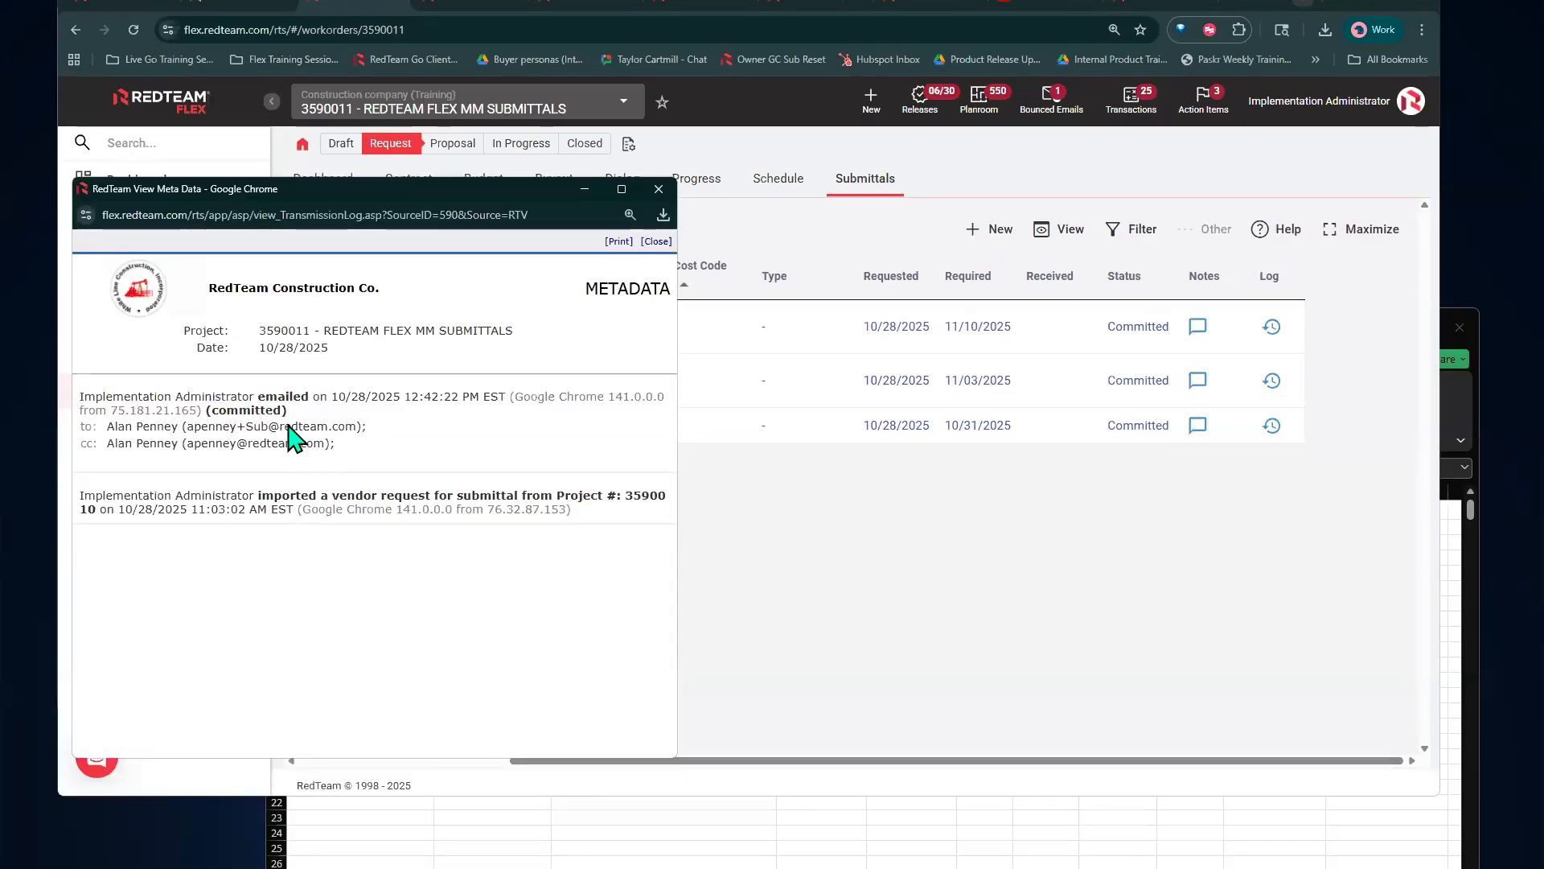
left_click(658, 242)
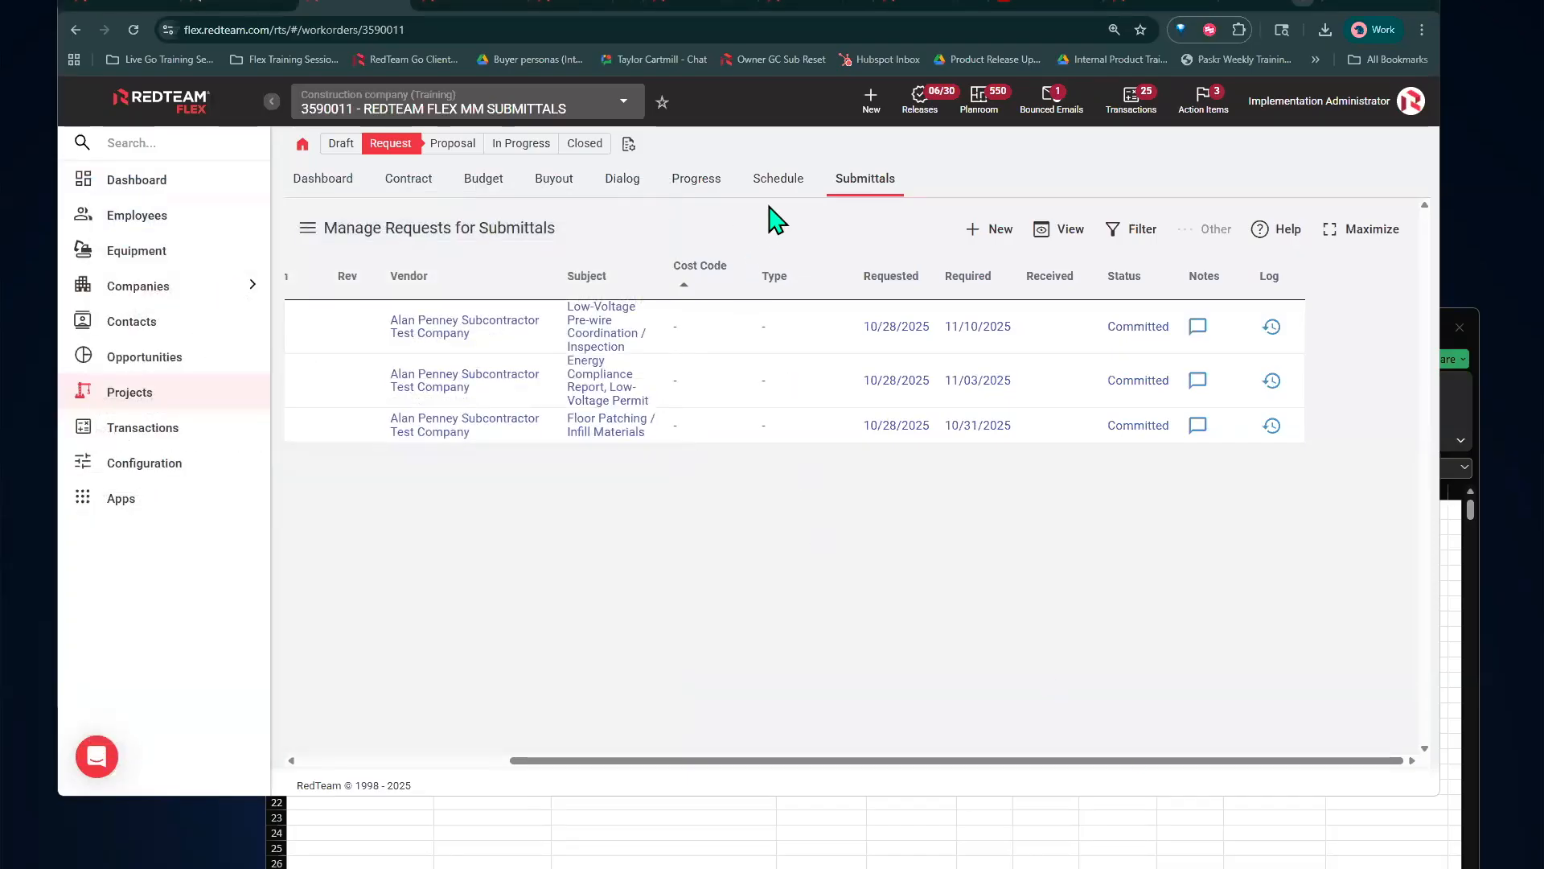
Return to the Manage Submittals Workflow page and review the submittal logs available to view
left_click(885, 185)
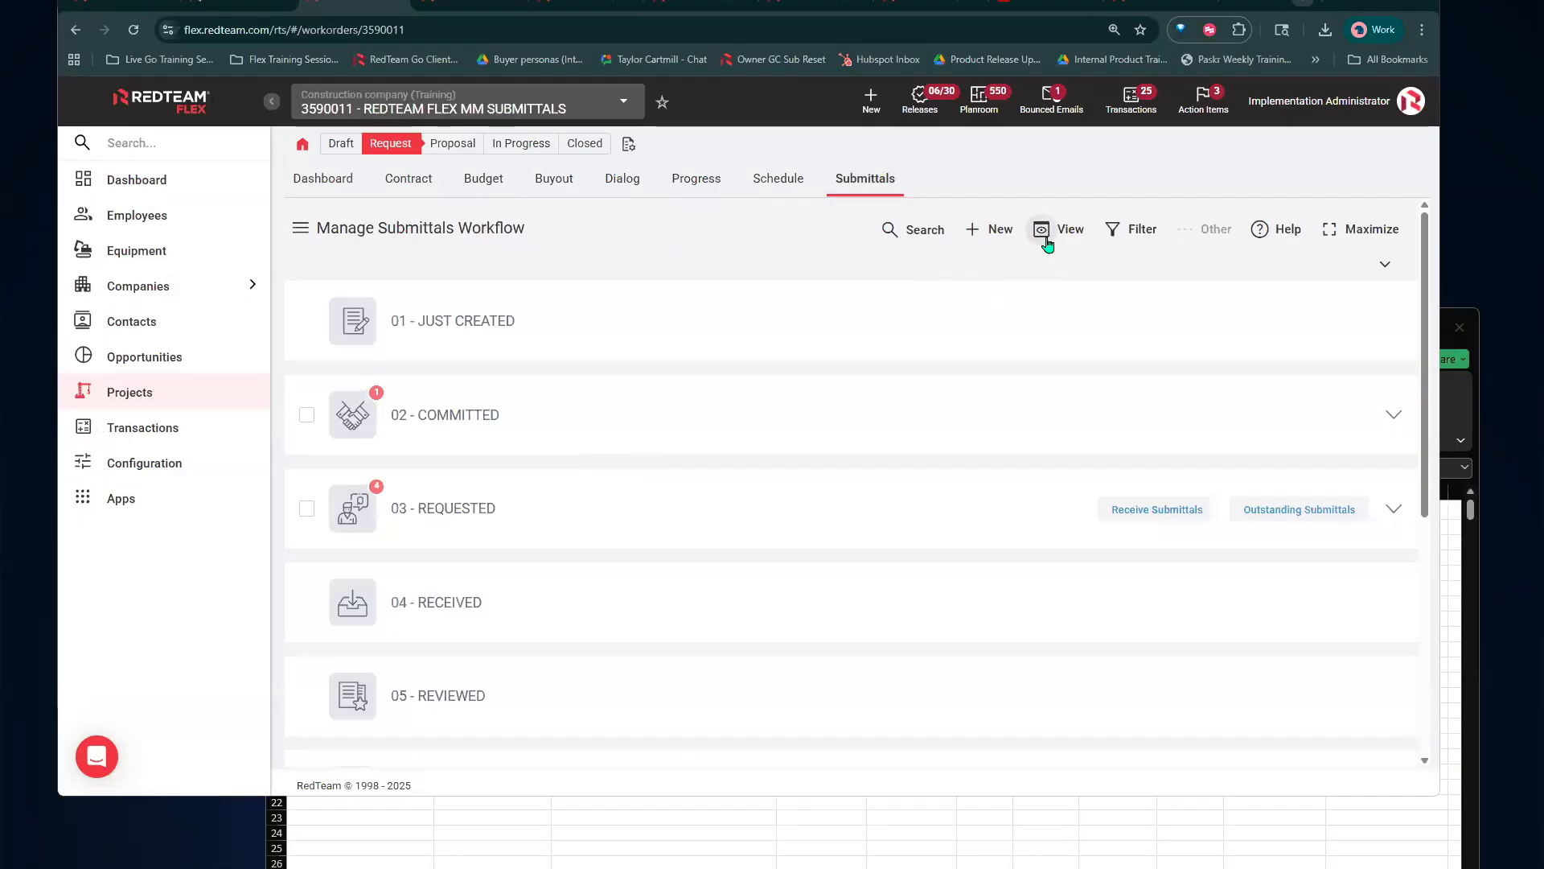
left_click(1052, 255)
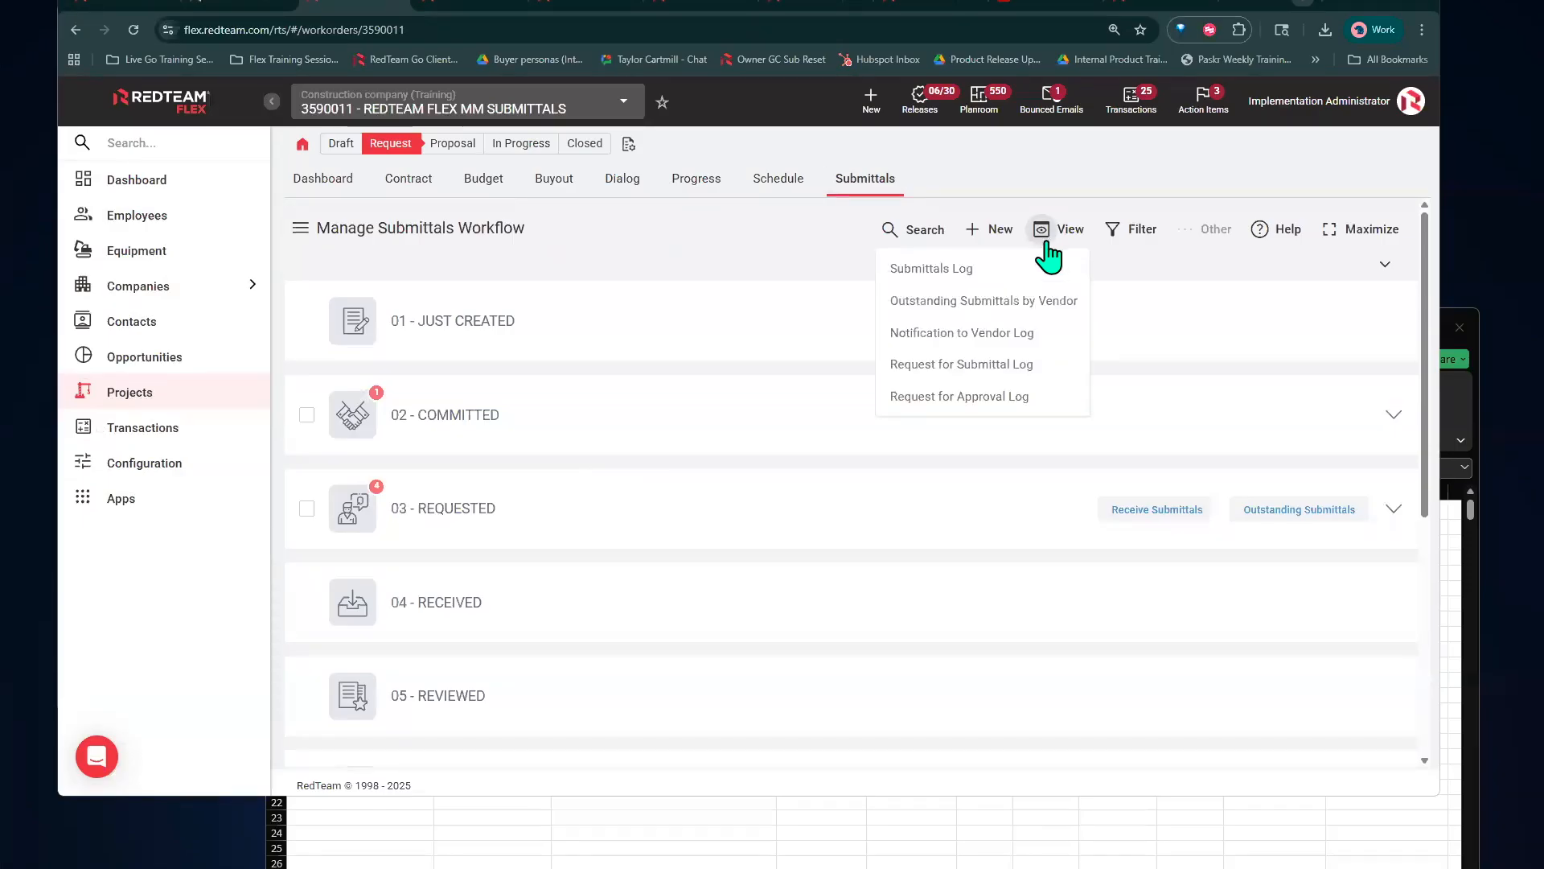
left_click(1219, 286)
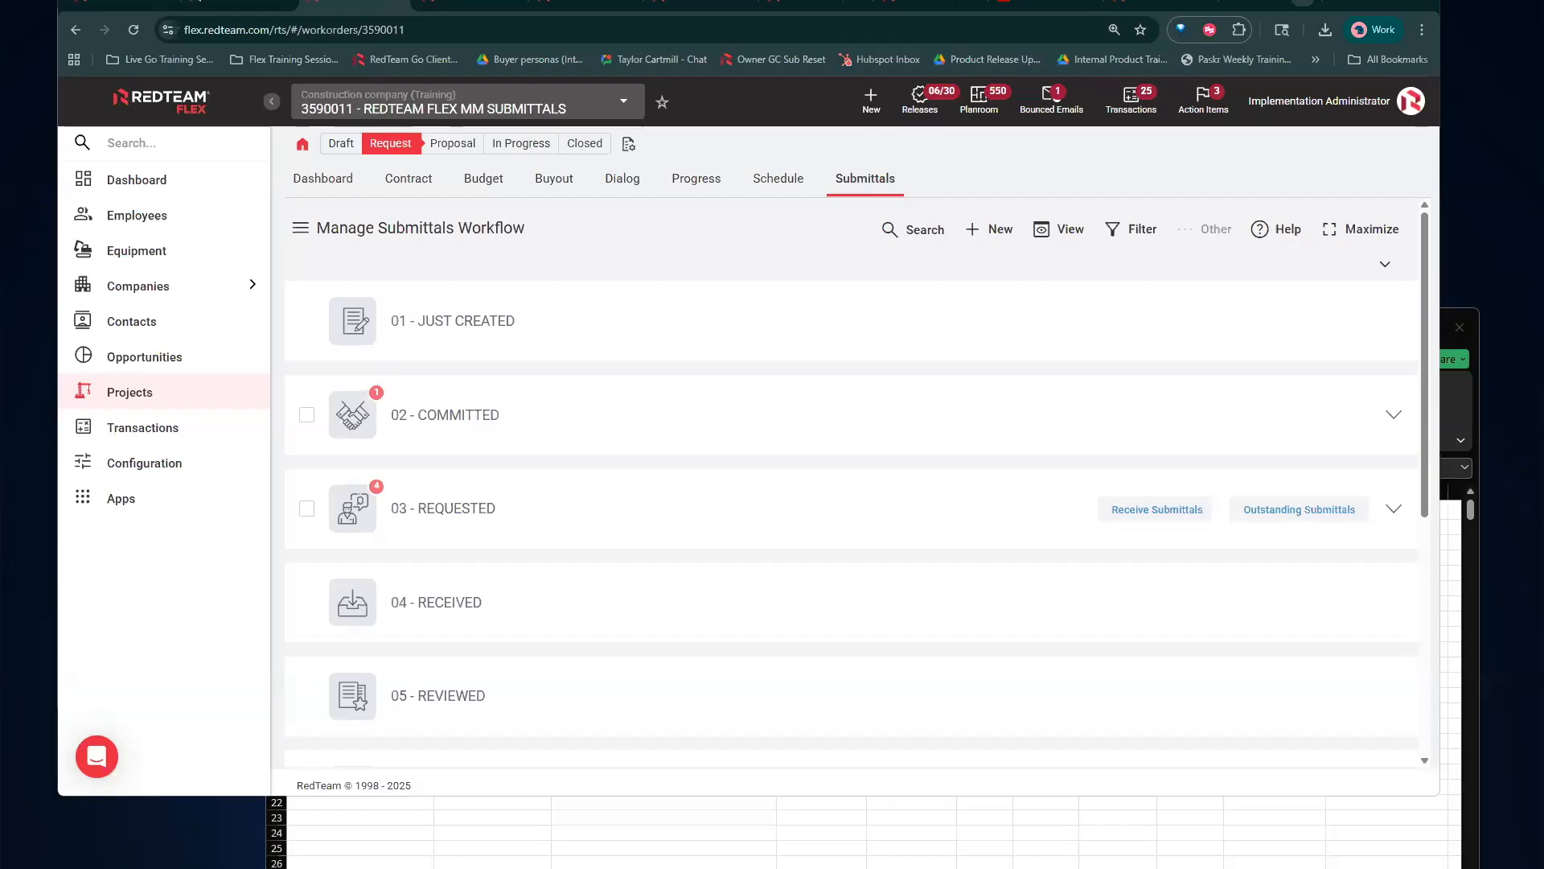
Switch to the Import_Submittals_template (WEBINAR) workbook in Excel and move its window so the whole sheet is visible
left_click(703, 862)
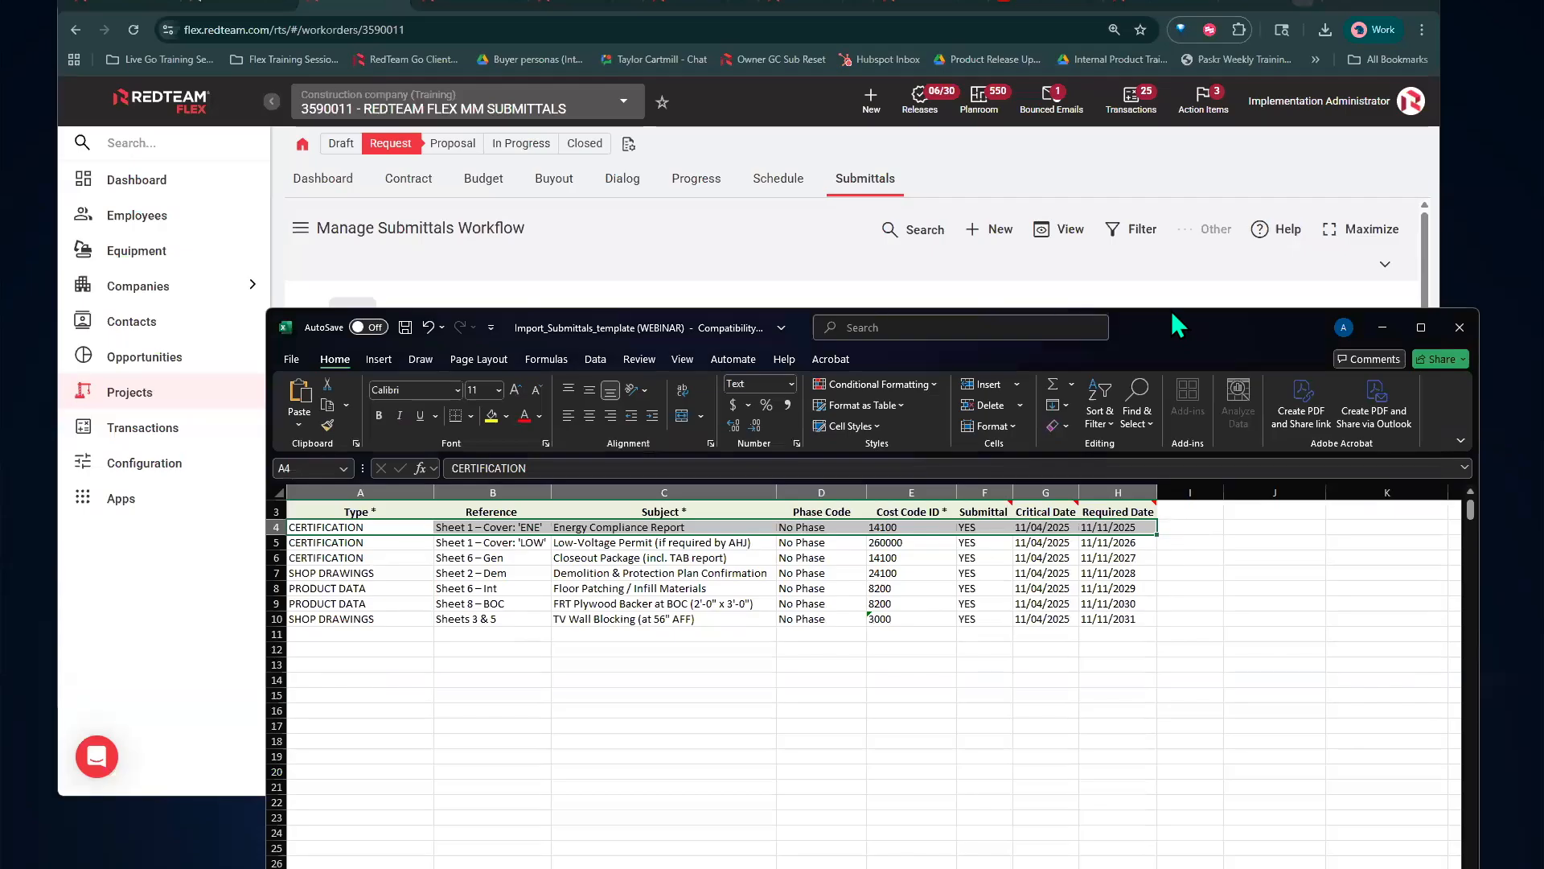
left_click_drag(1172, 317, 1070, 112)
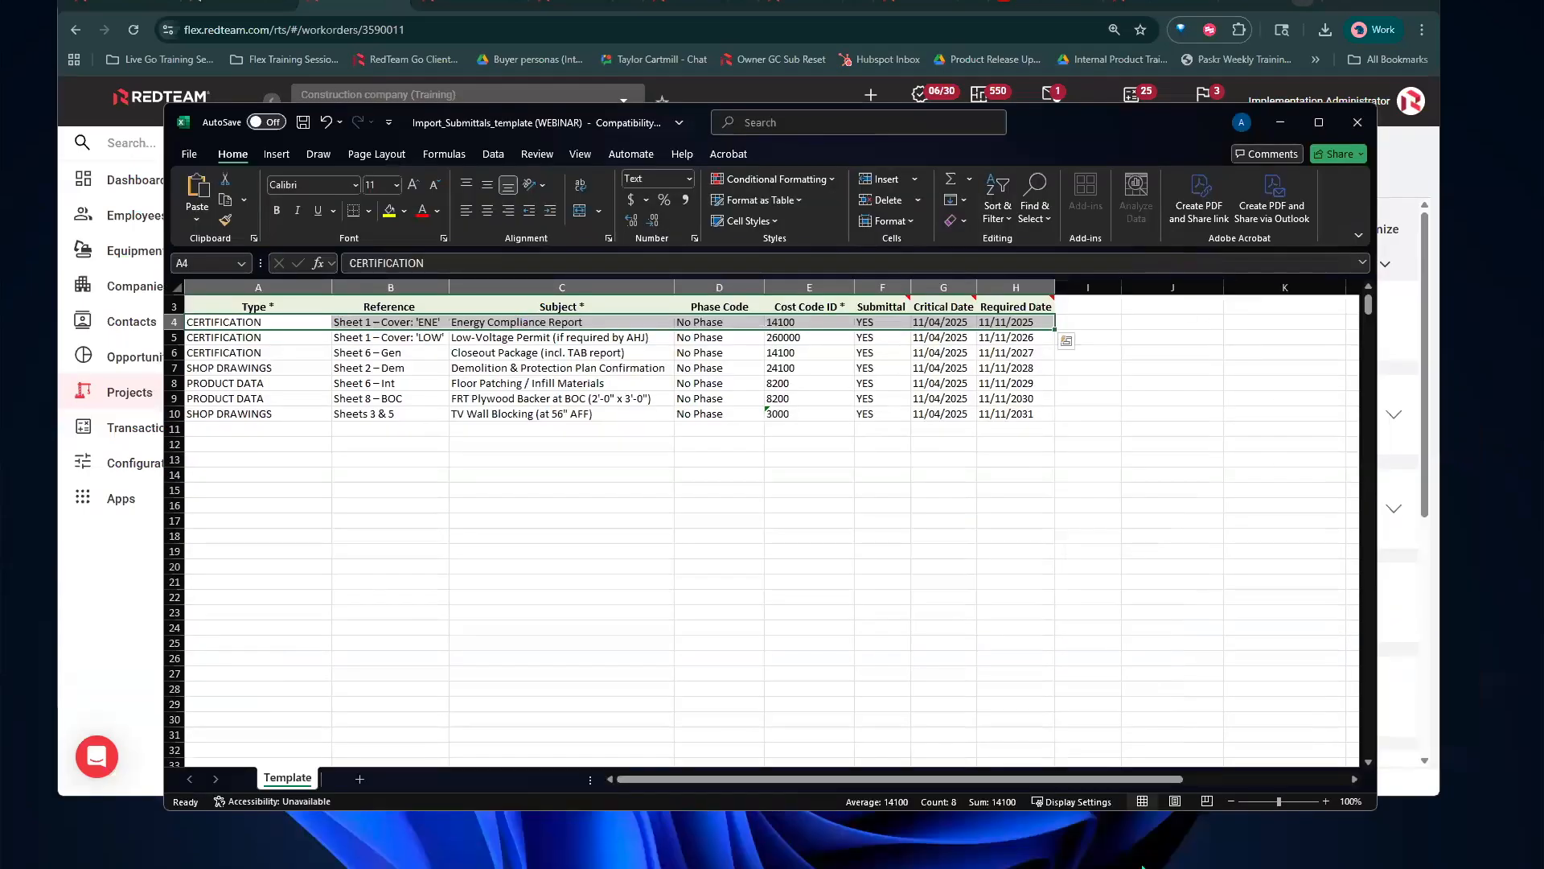
mouse_move(823, 865)
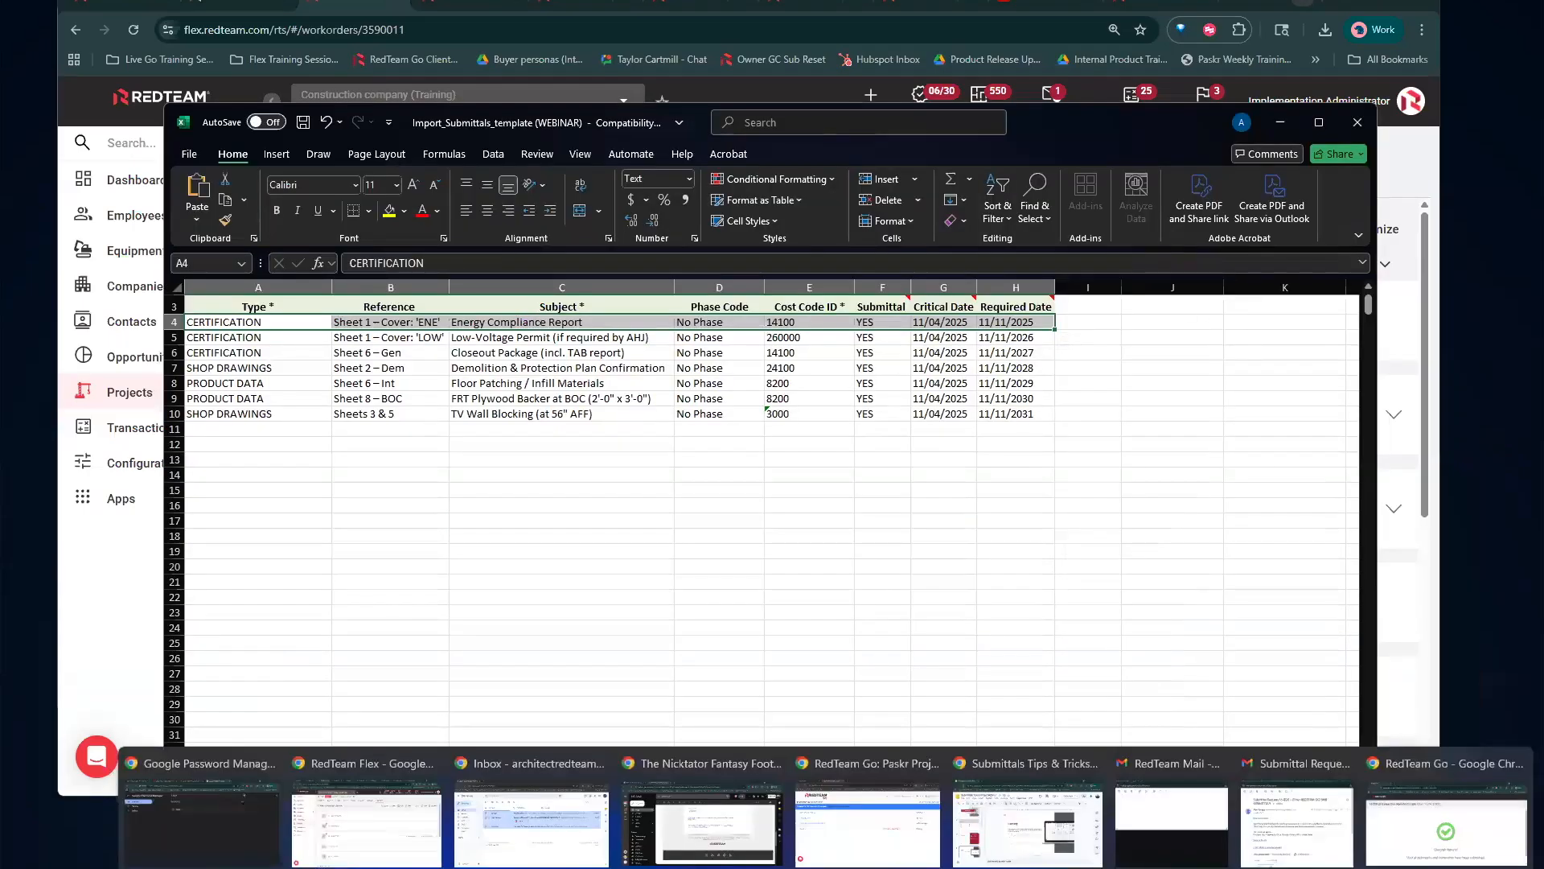
mouse_move(1103, 860)
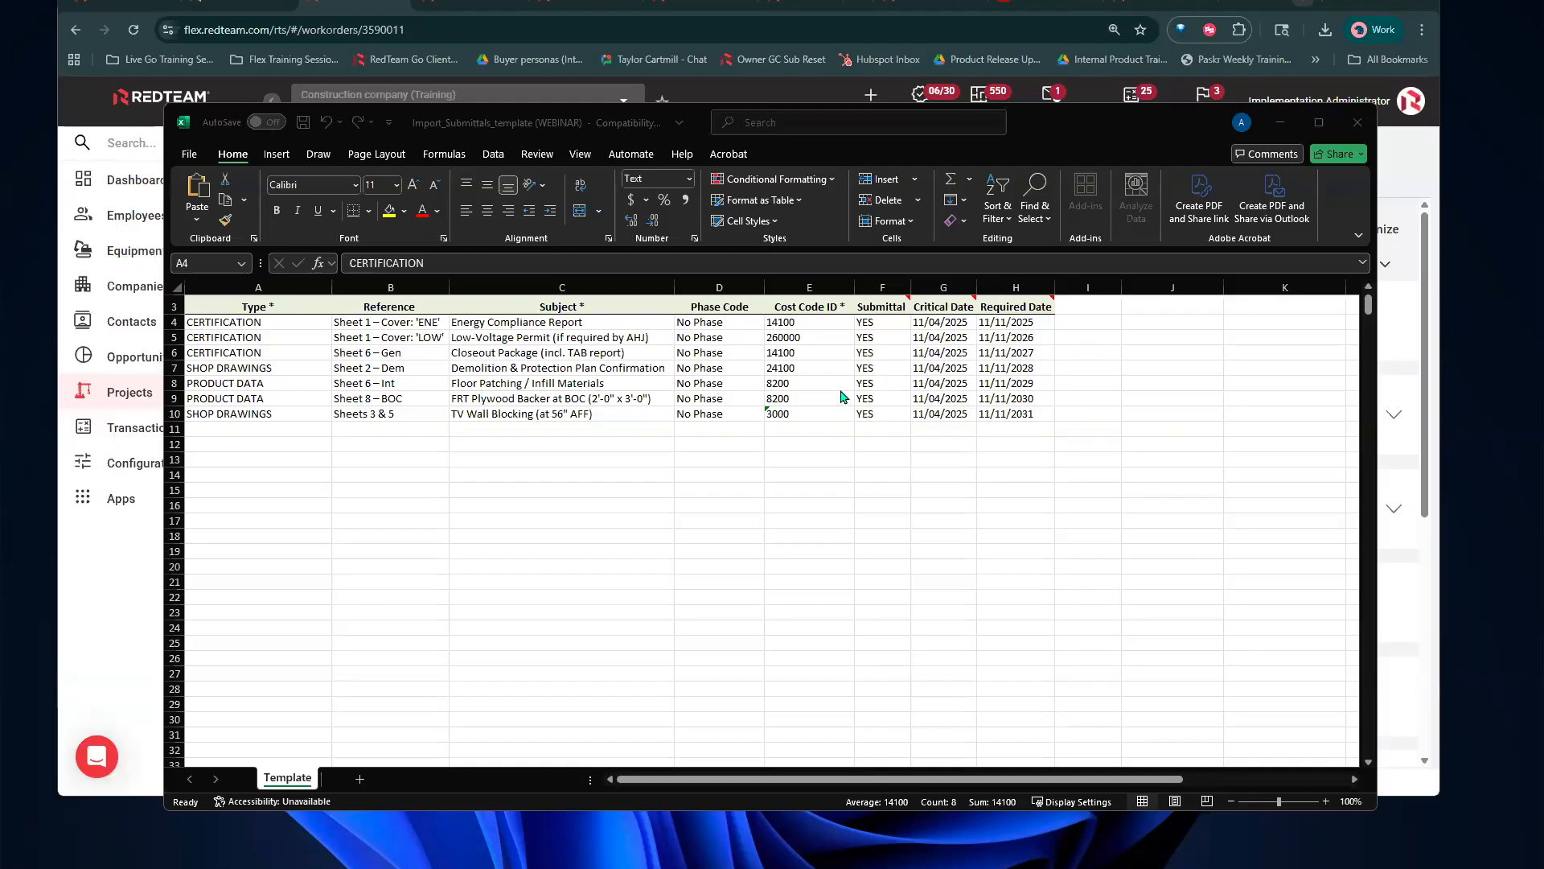
Highlight the Reference, Subject and Phase Code columns of the submittals import template to review them
left_click(639, 477)
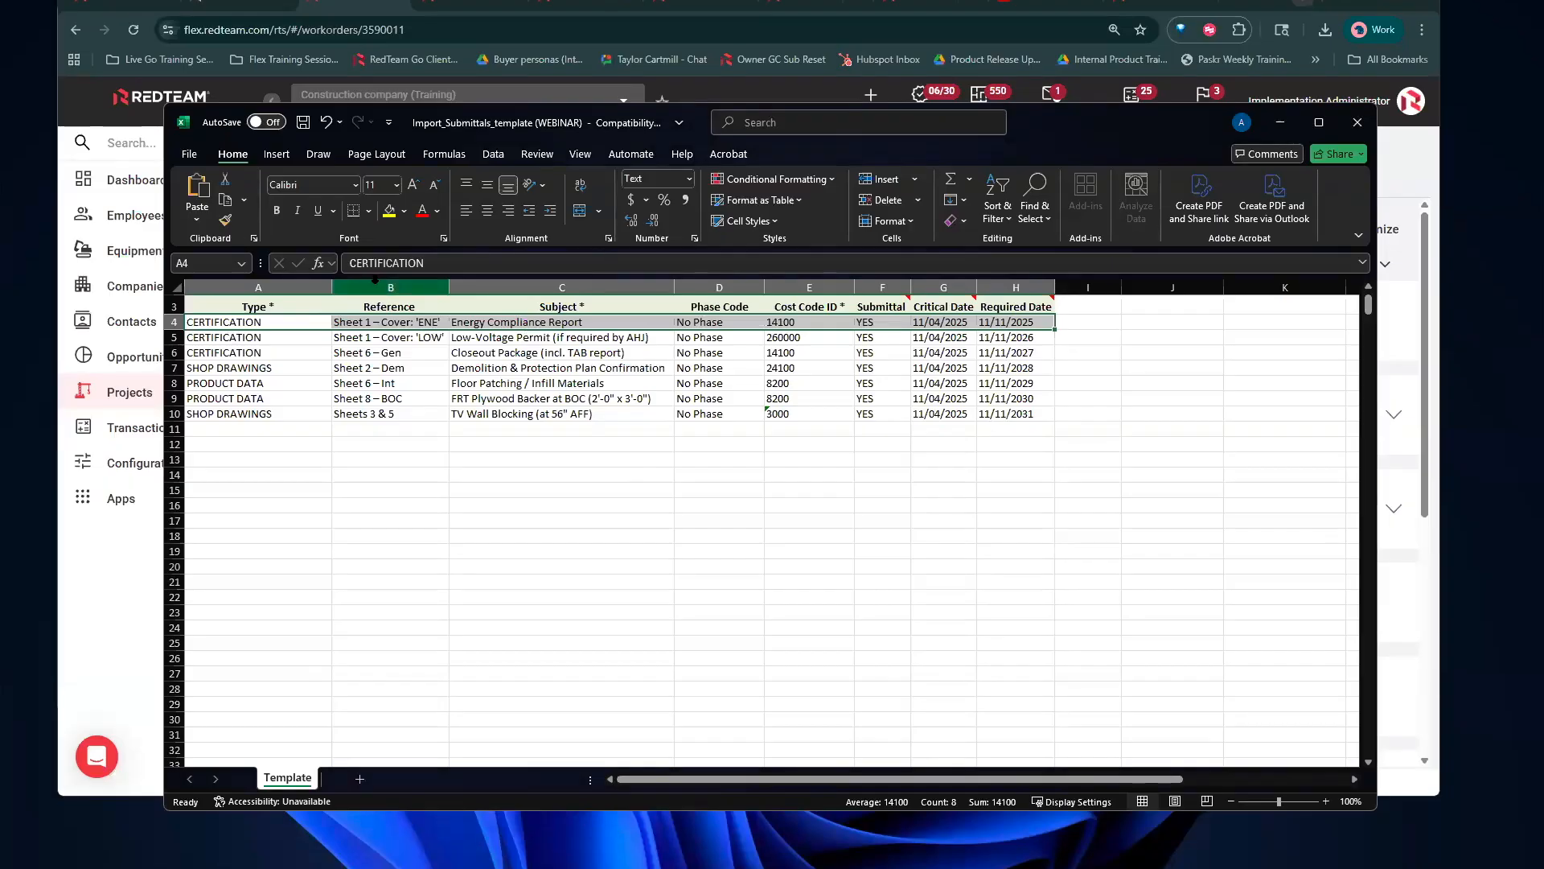
left_click(375, 280)
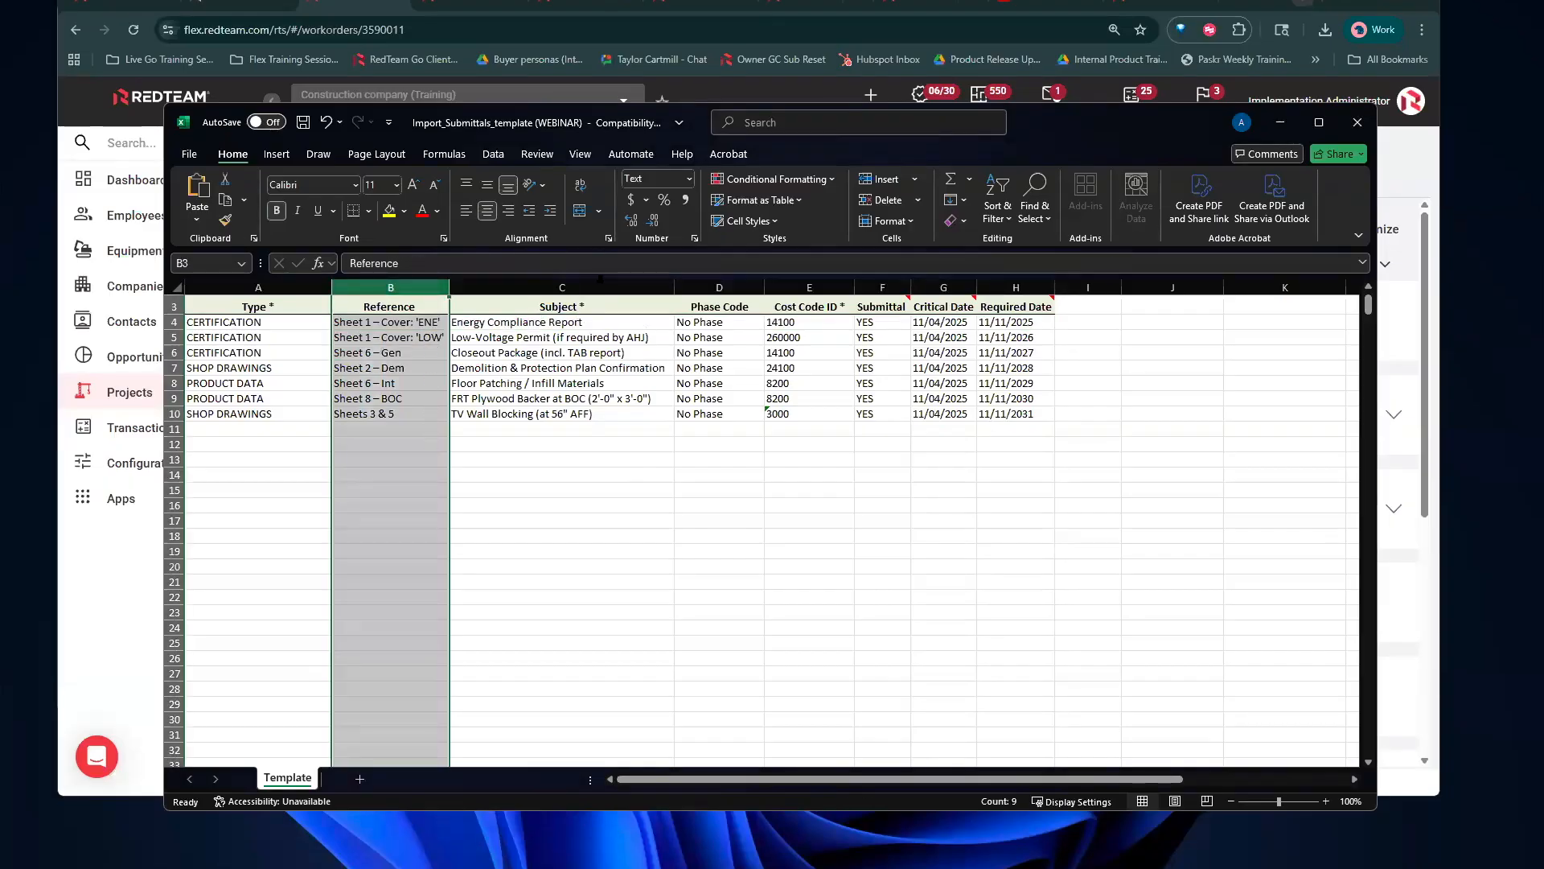
left_click(600, 287, "ctrl")
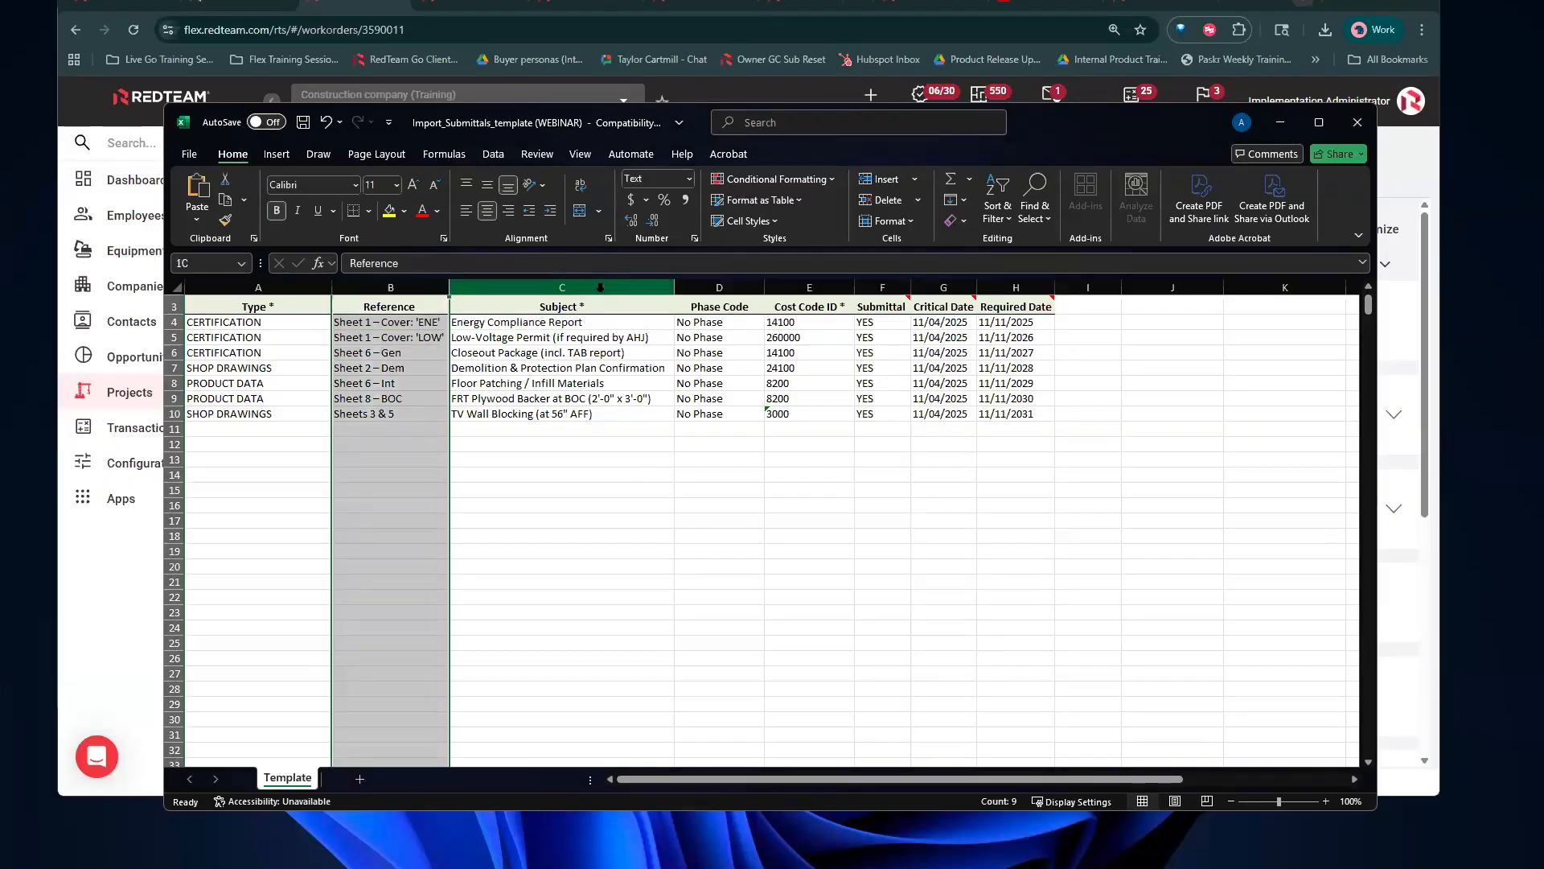
left_click(695, 289)
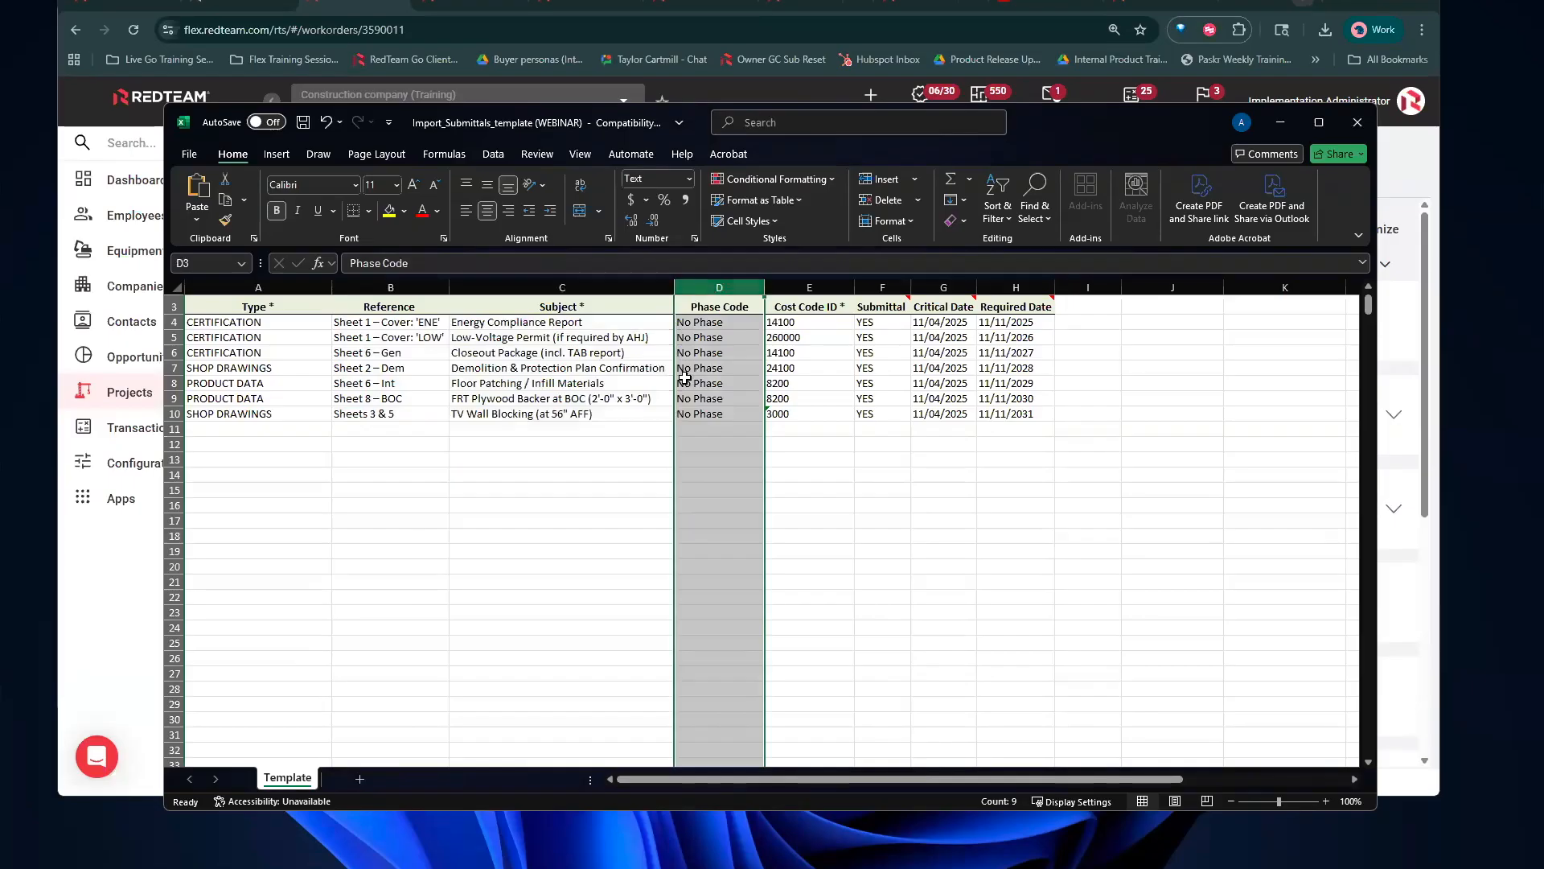
Highlight the template's Cost Code ID column, return to RedTeam Flex, and open Import Submittals with the From Template option
left_click(832, 288)
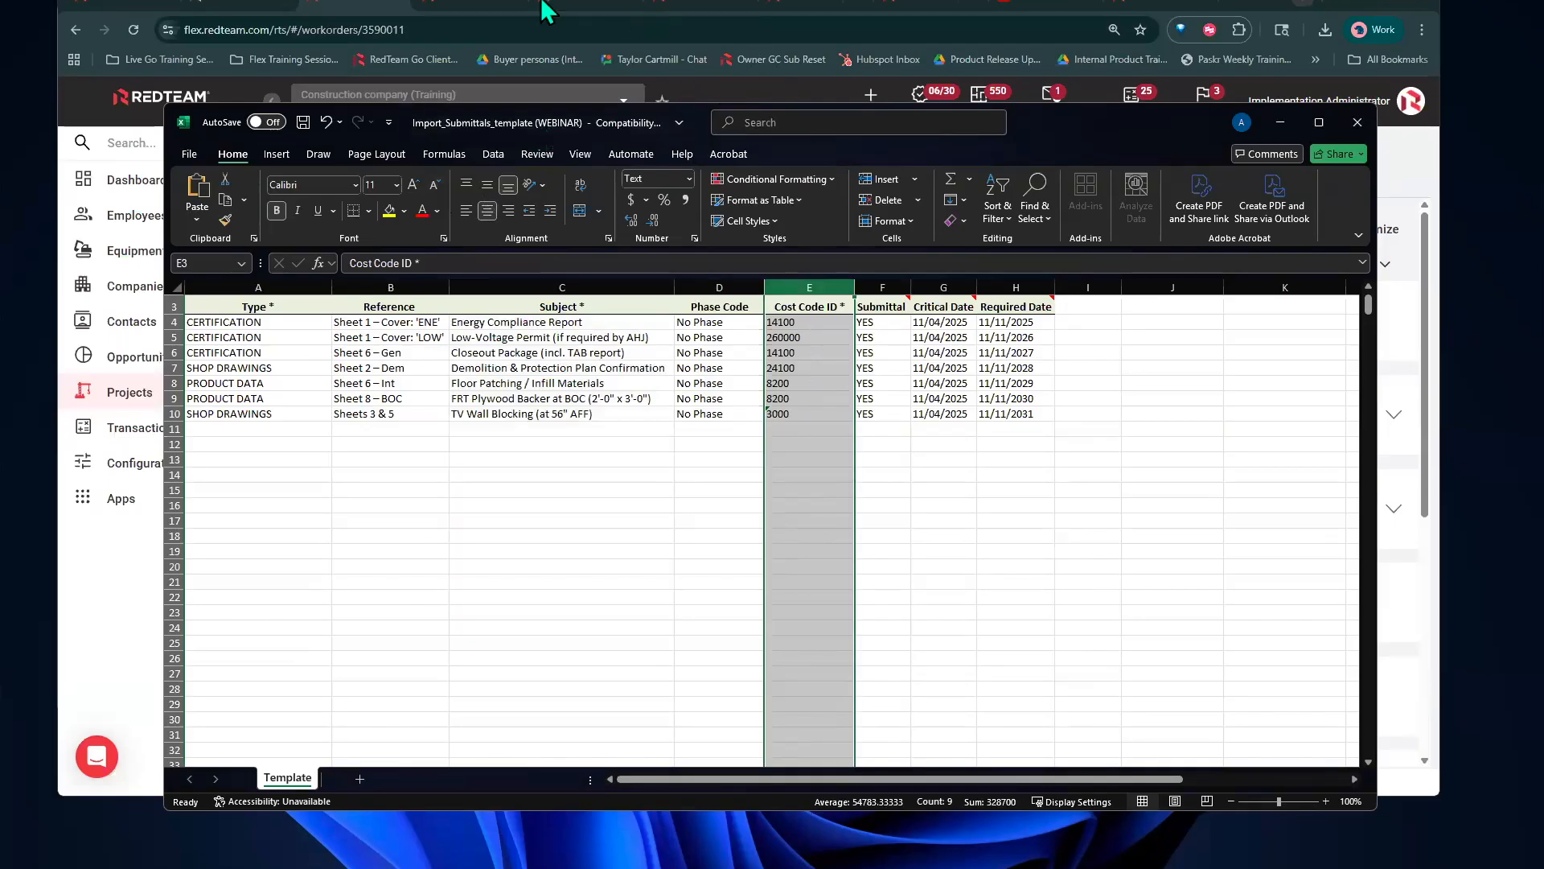
left_click(362, 12)
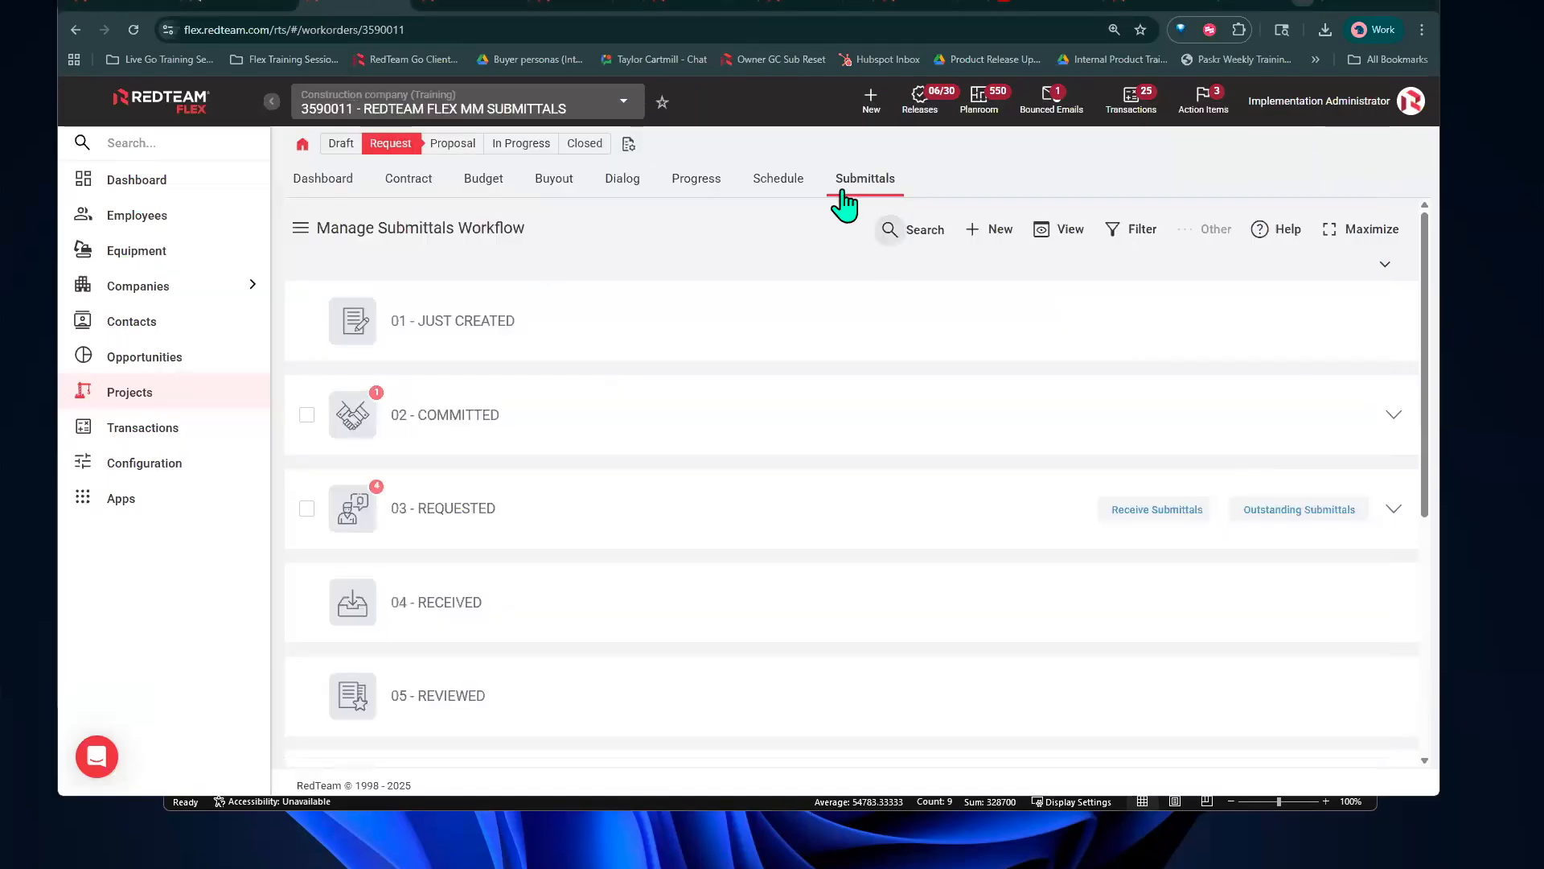
left_click(968, 224)
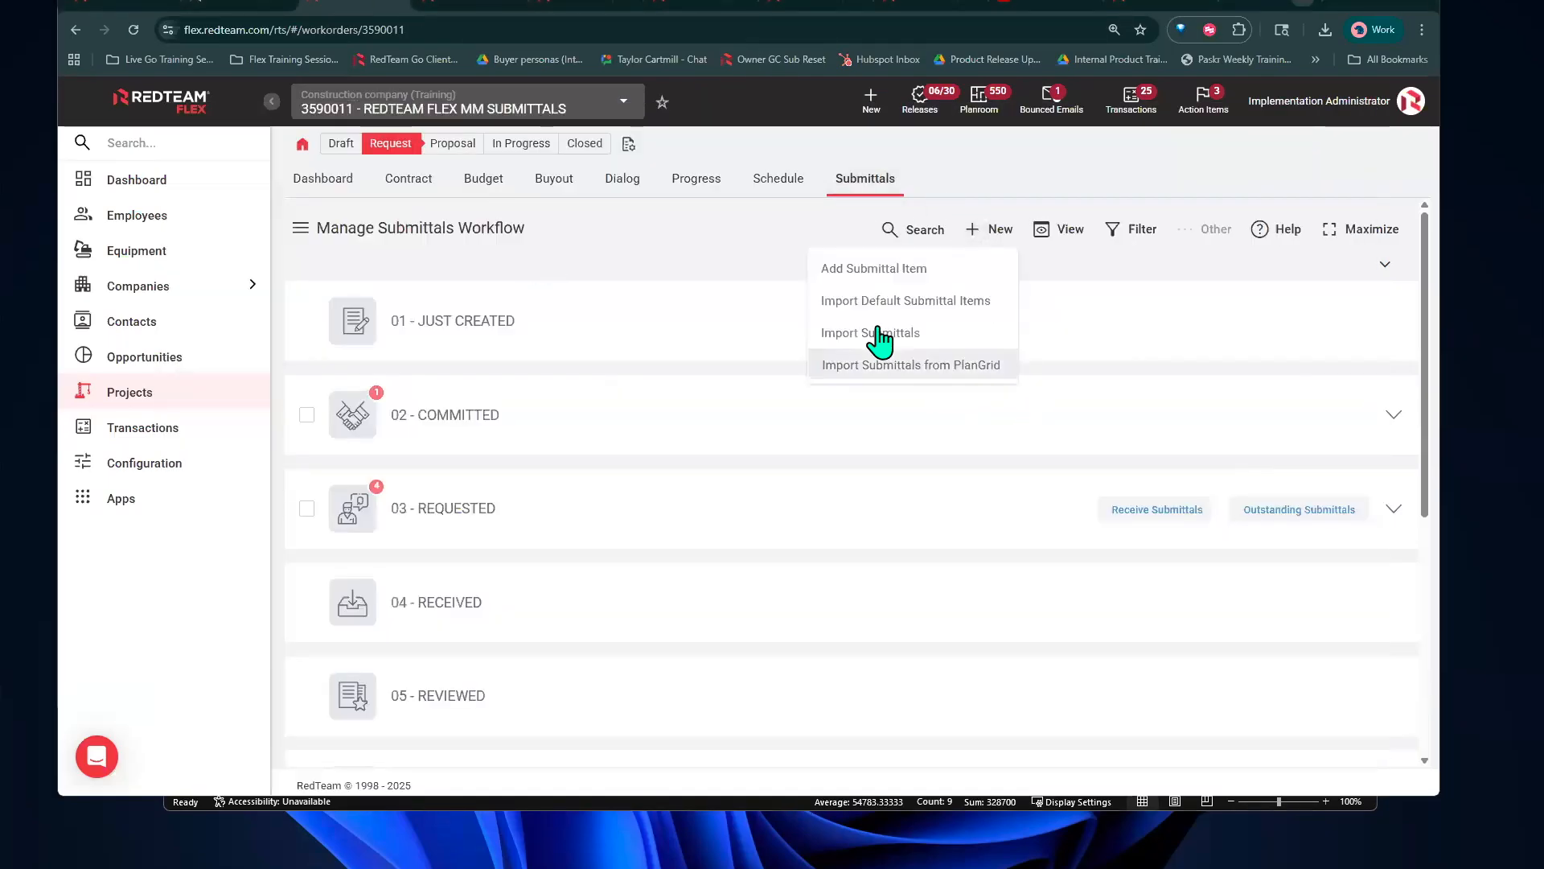
left_click(877, 330)
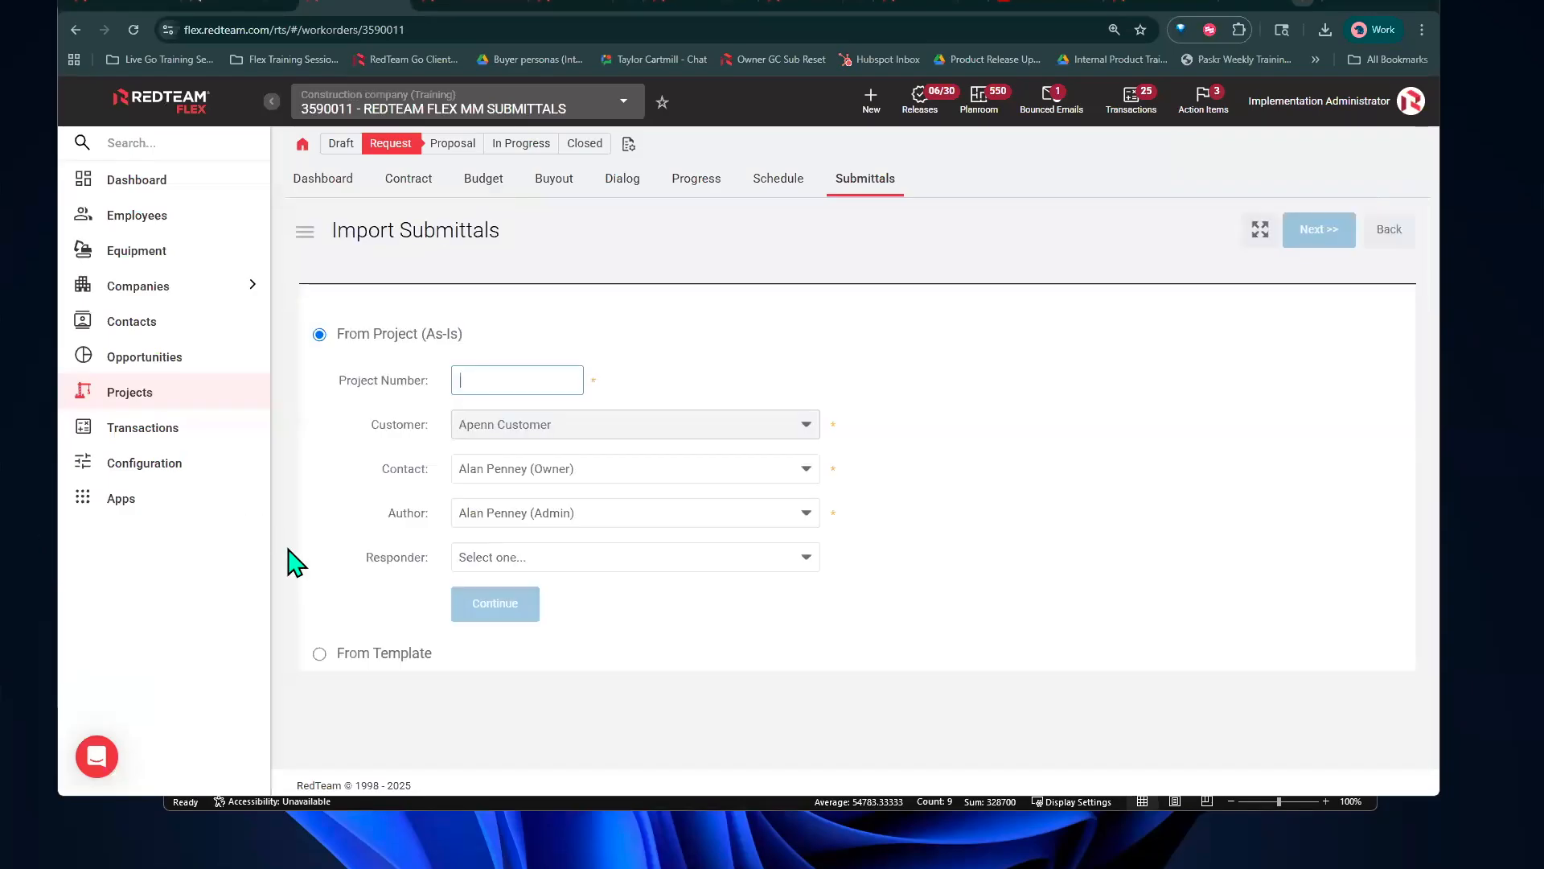
left_click(329, 655)
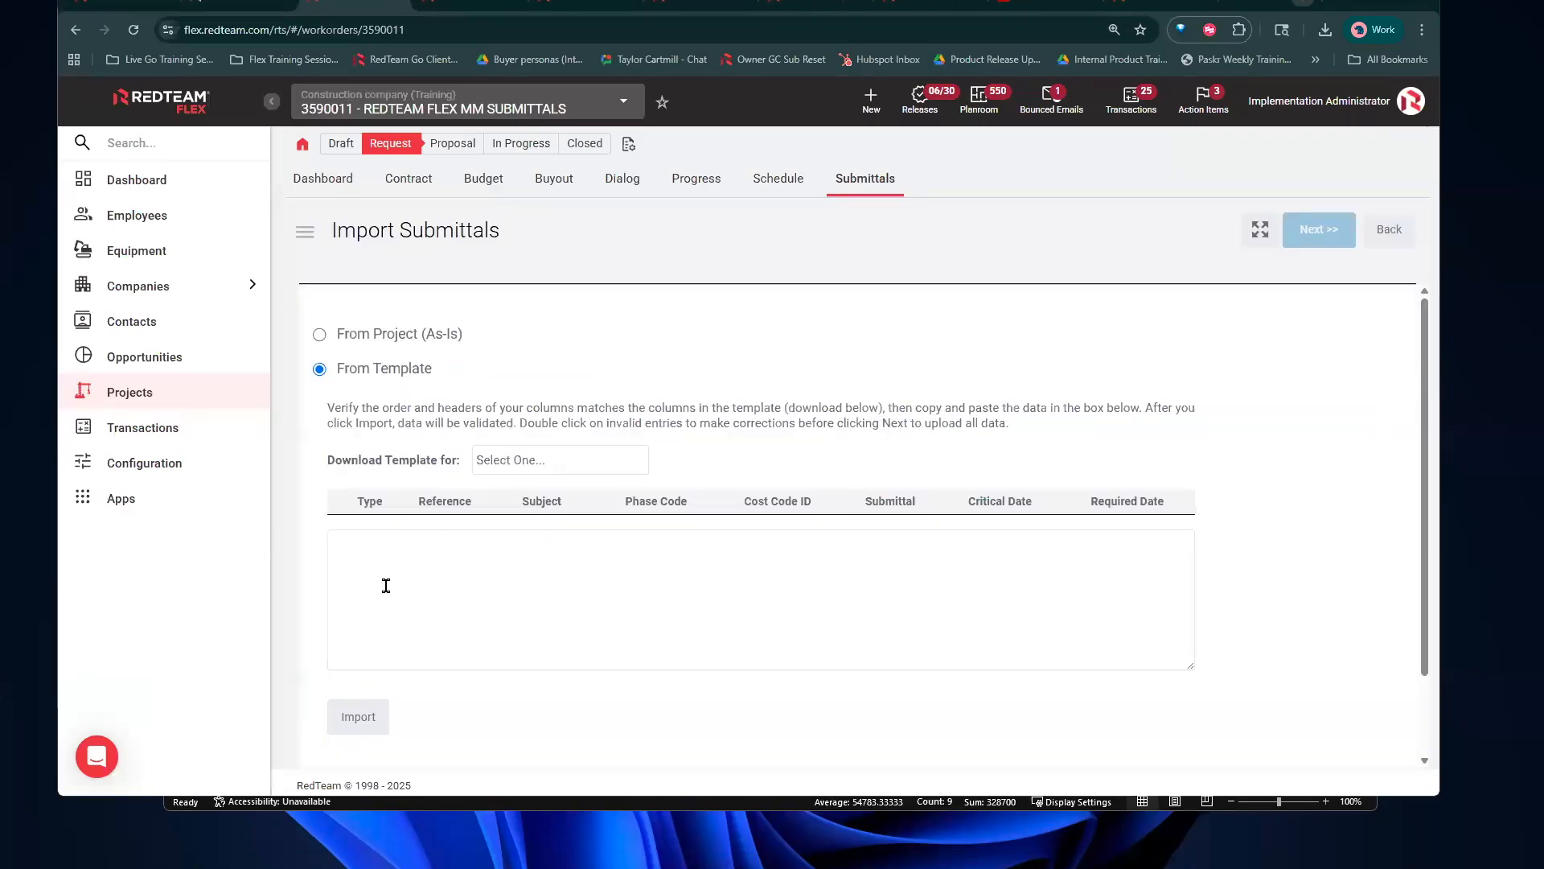
Copy the submittal rows A4:H10 from the Excel template and paste them into the Import Submittals data box
key("alt+Tab")
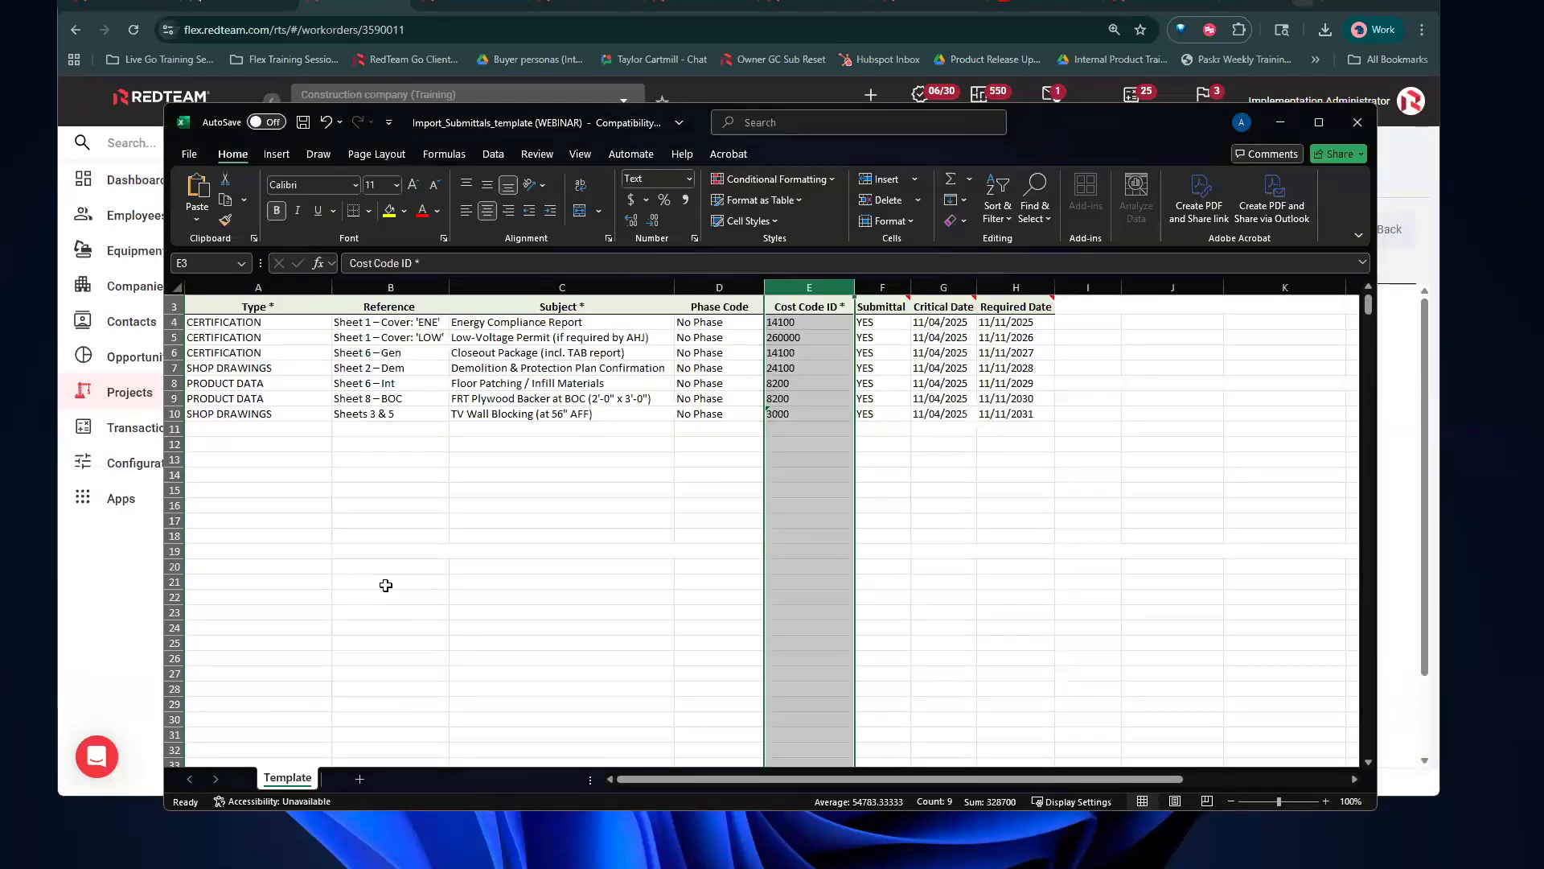
left_click_drag(250, 324, 1003, 416)
key("ctrl+c")
left_click(141, 594)
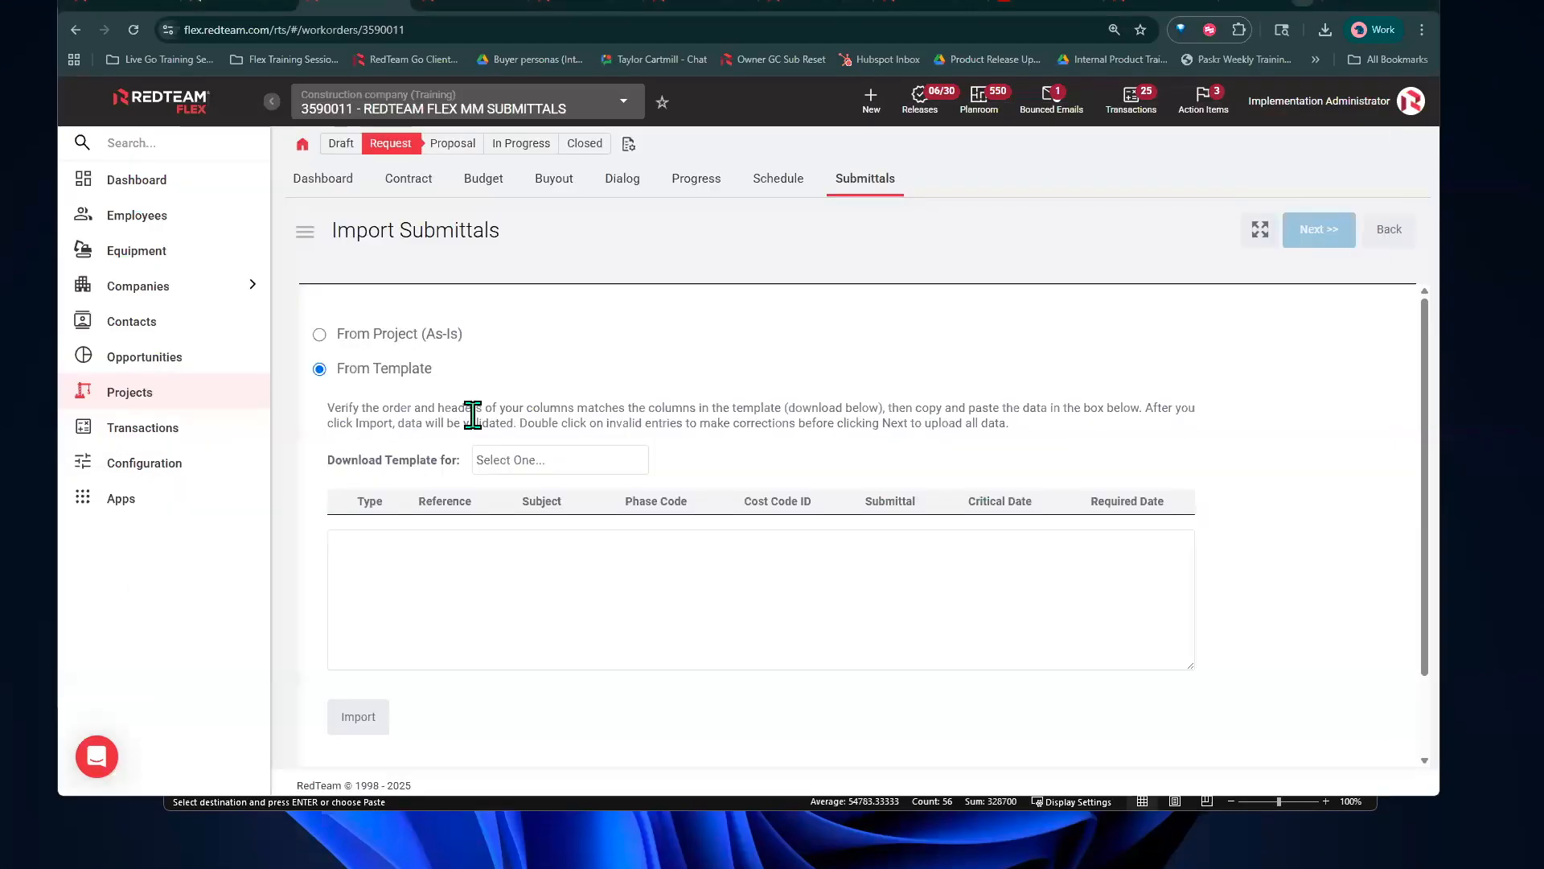
left_click(447, 561)
key("ctrl+v")
Import the pasted submittal rows, accept the current-template notice, and try to save them
left_click(361, 730)
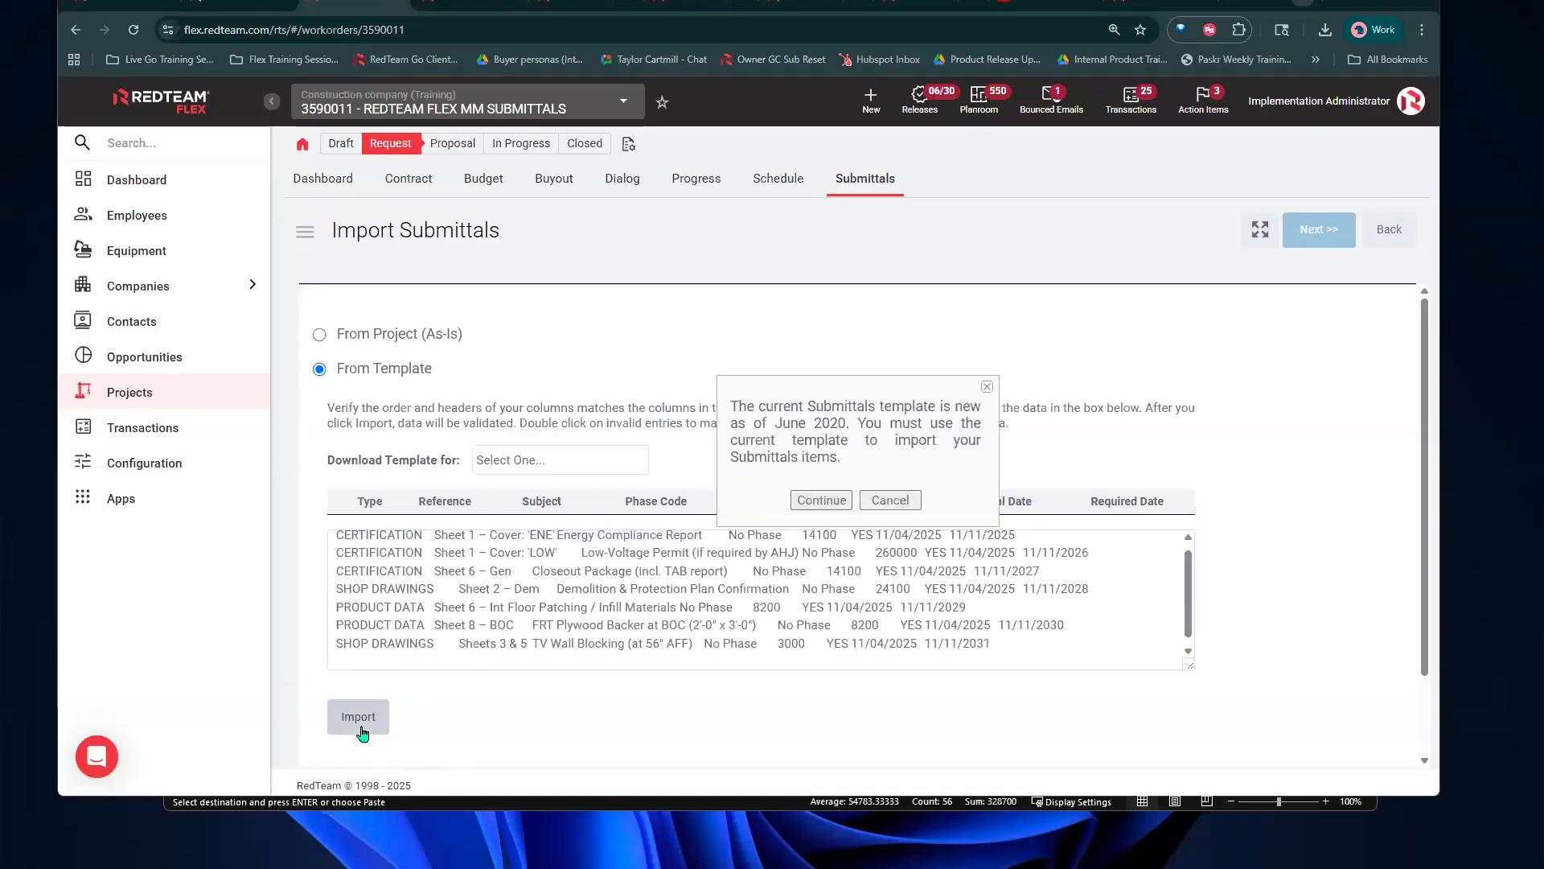
left_click(816, 505)
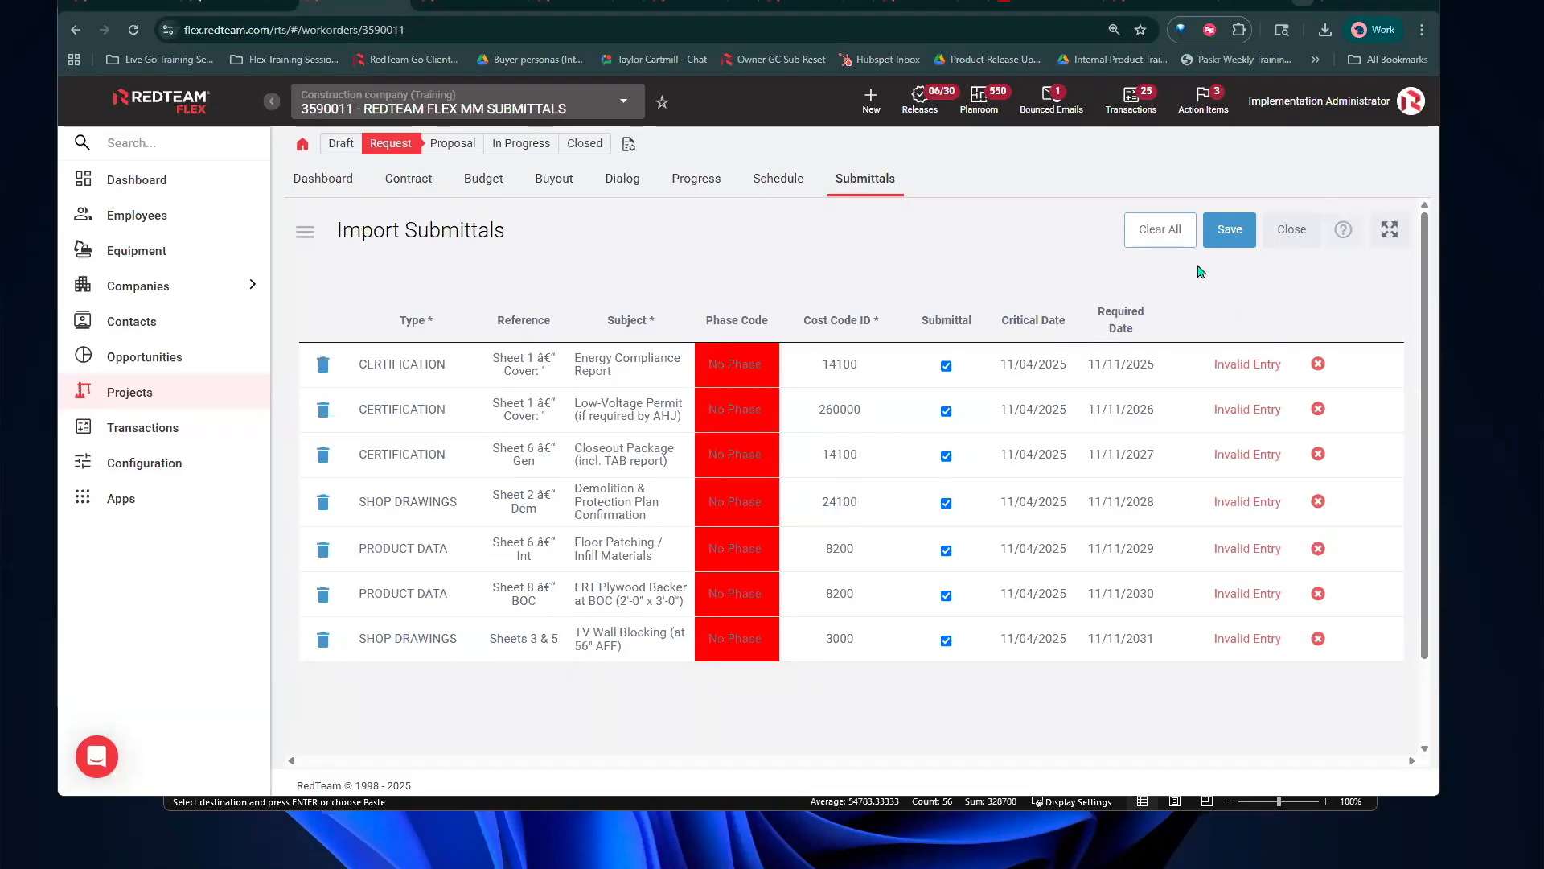
left_click(1223, 241)
Open the project's setup preferences, review its Project Phases, and go back to the import page
left_click(634, 147)
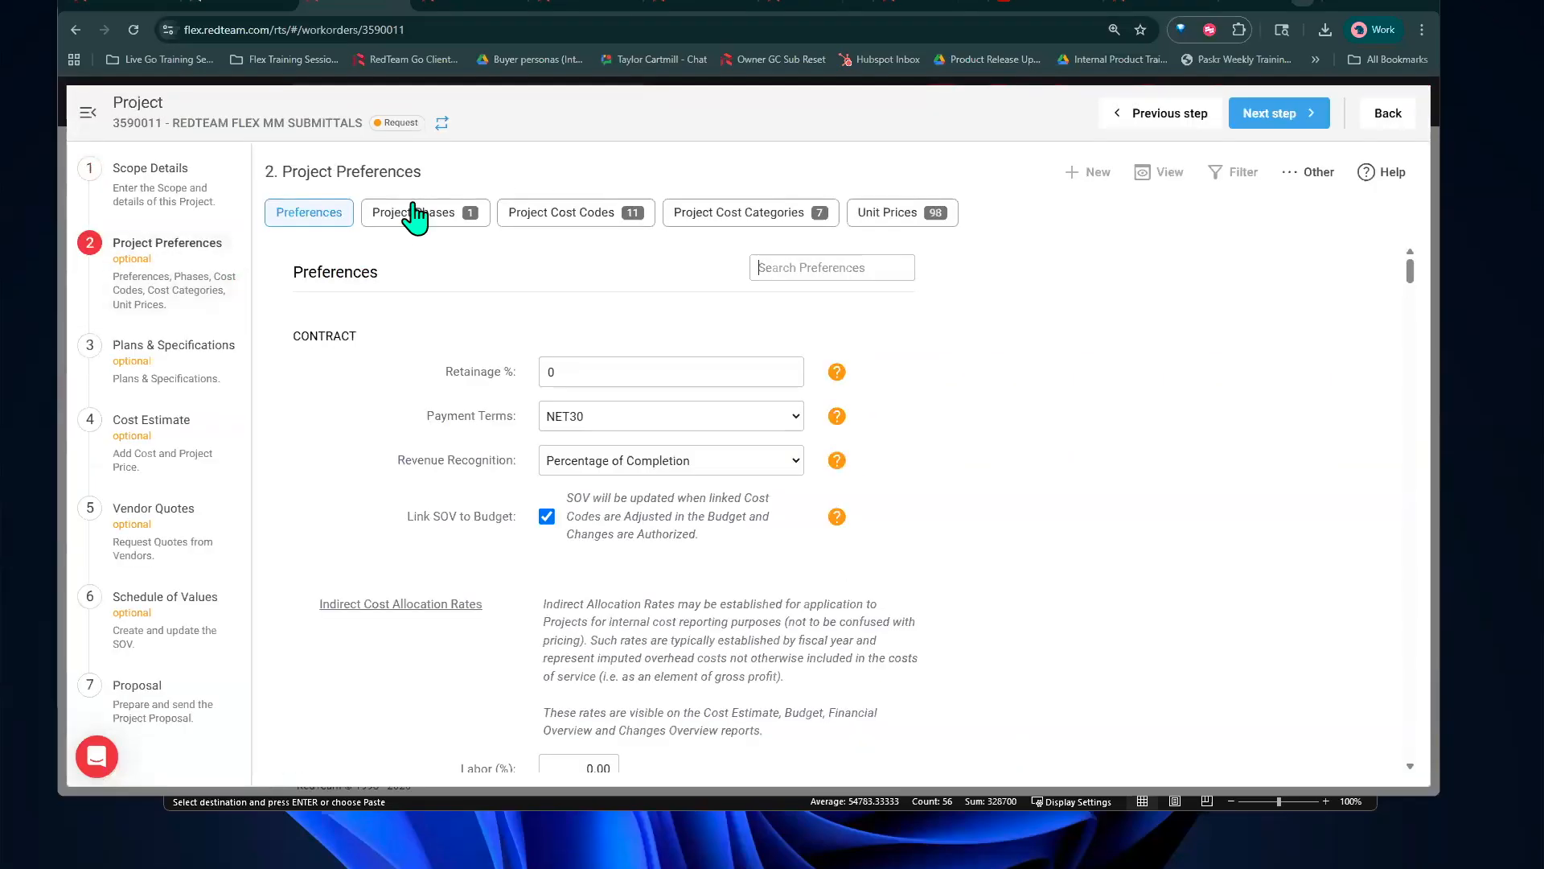
left_click(415, 214)
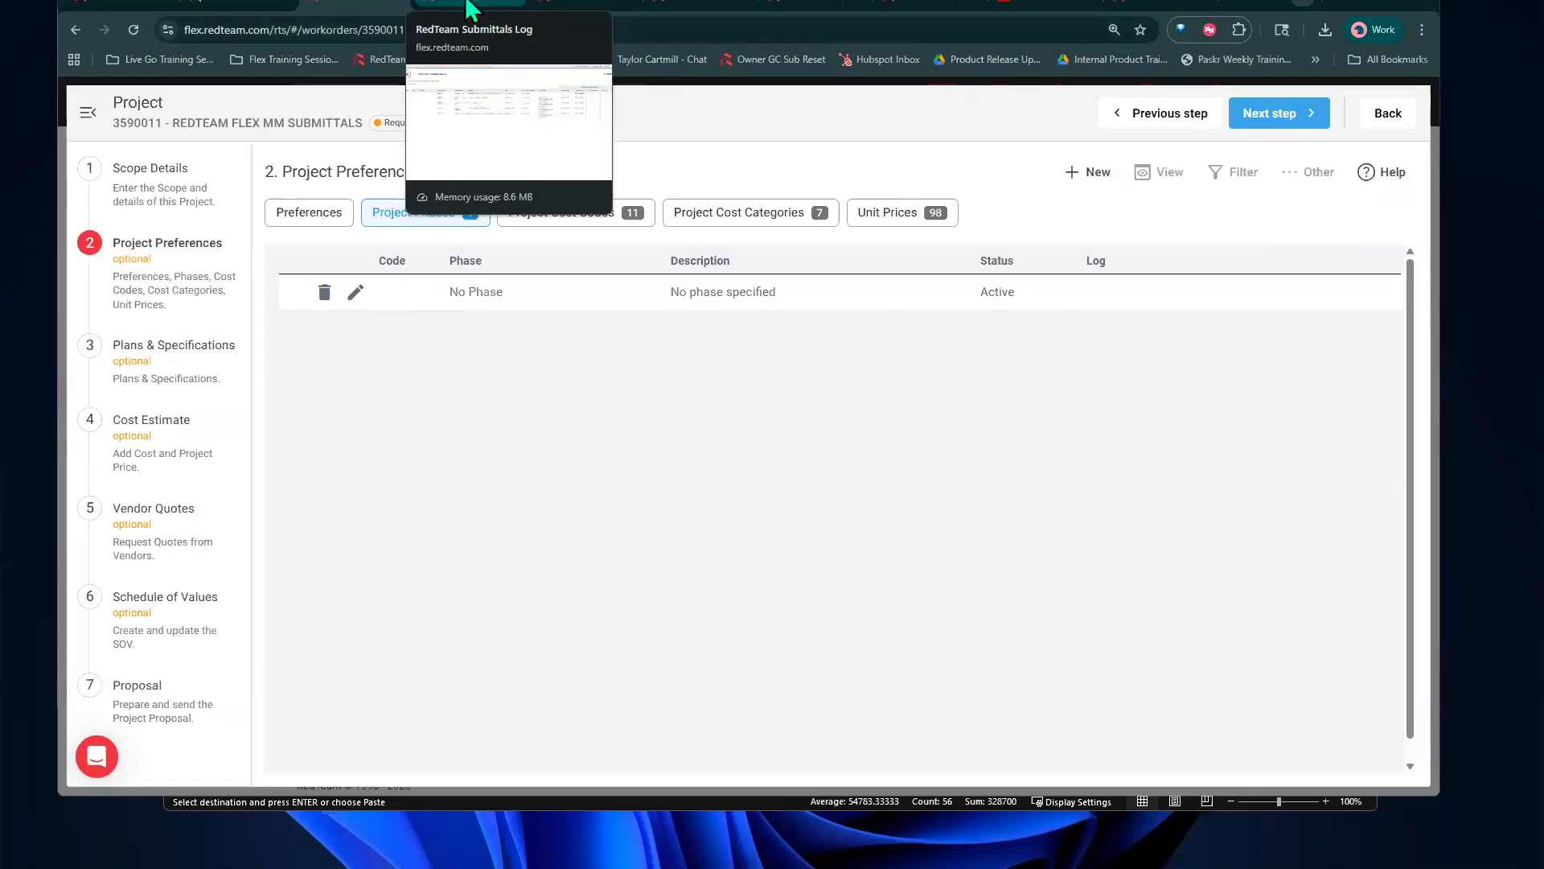
left_click(1372, 118)
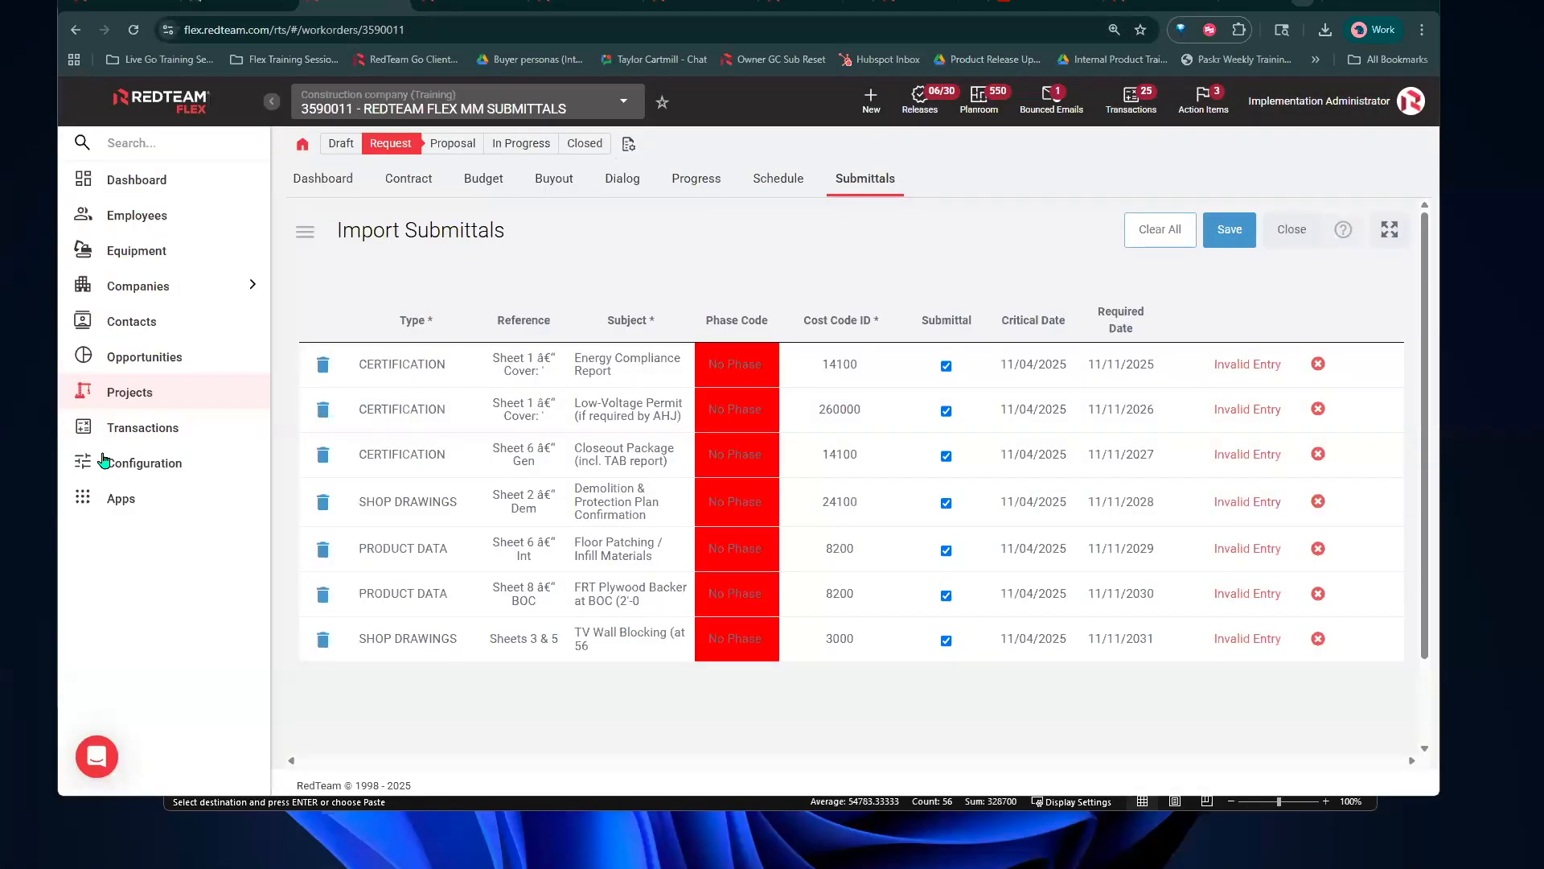
View the Configuration page and return to project 3590011 - REDTEAM FLEX MM SUBMITTALS
left_click(104, 455)
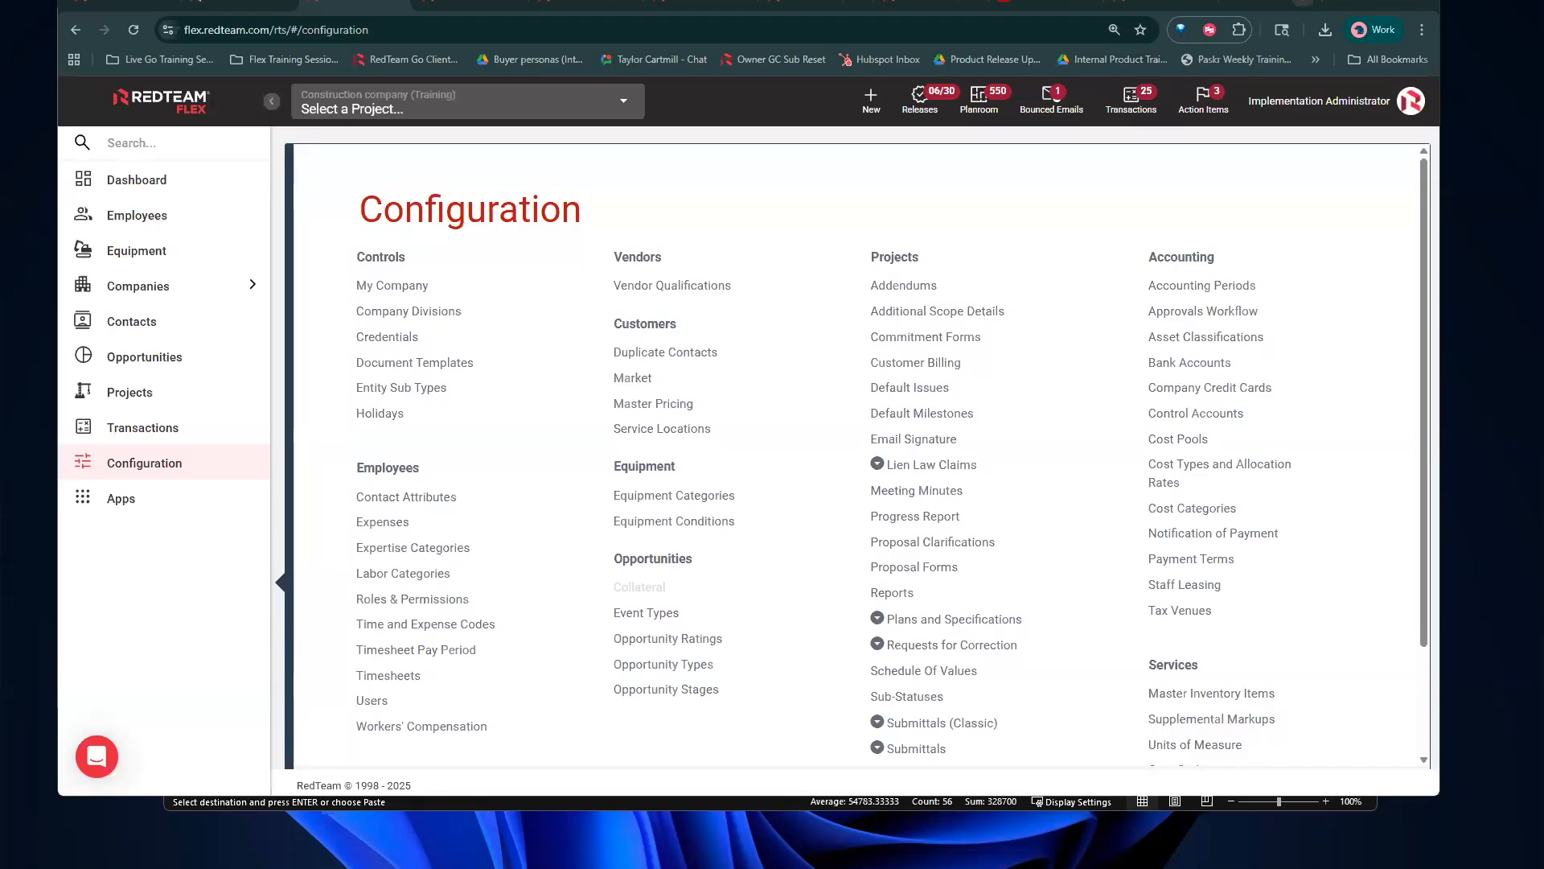
left_click(621, 105)
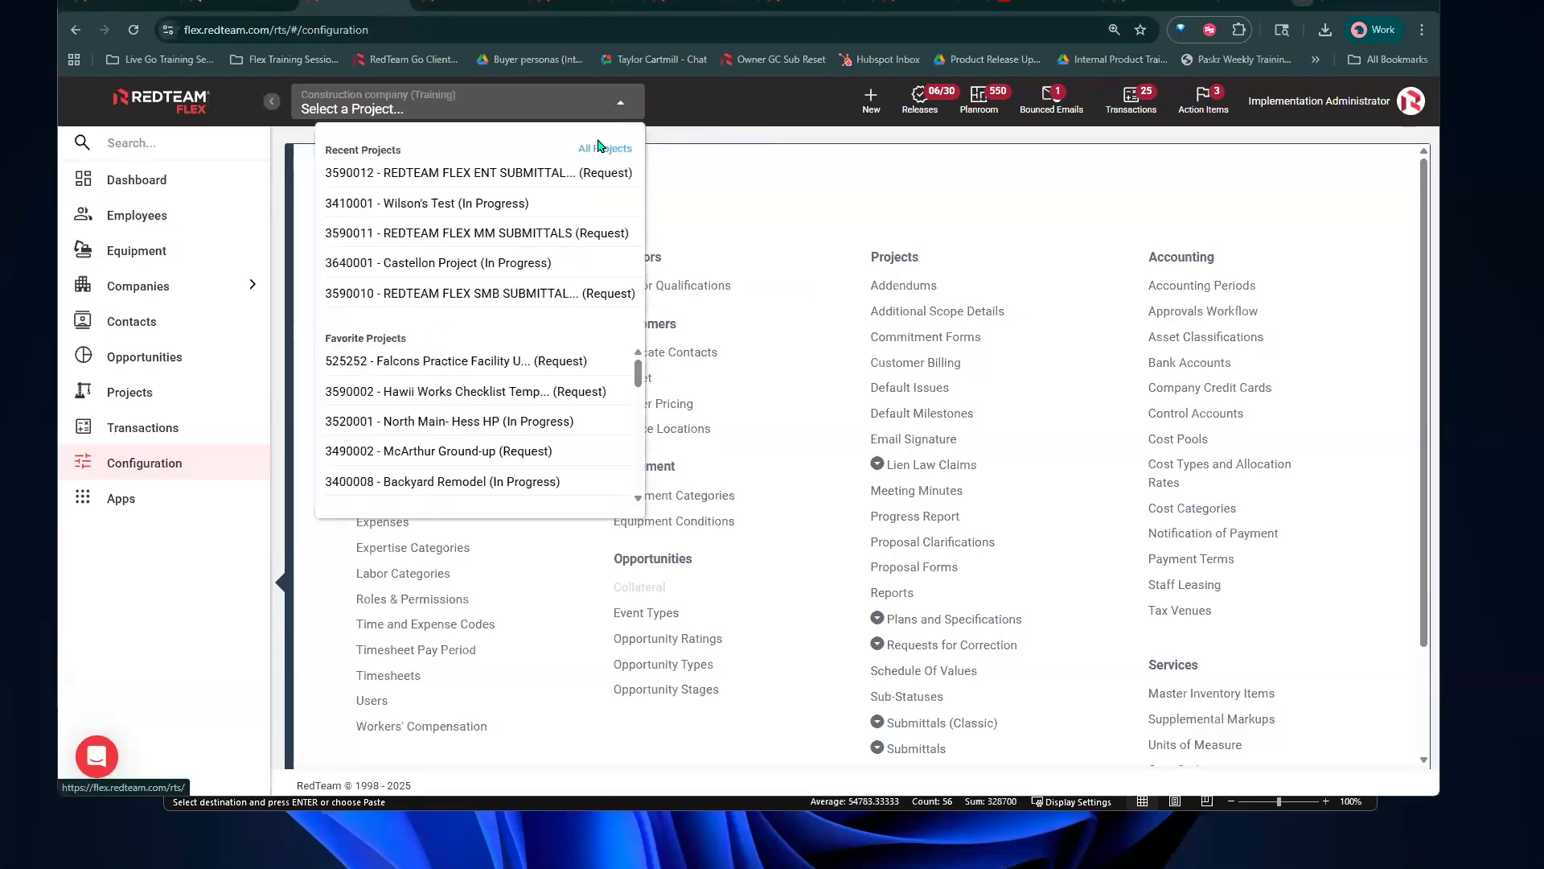
left_click(561, 235)
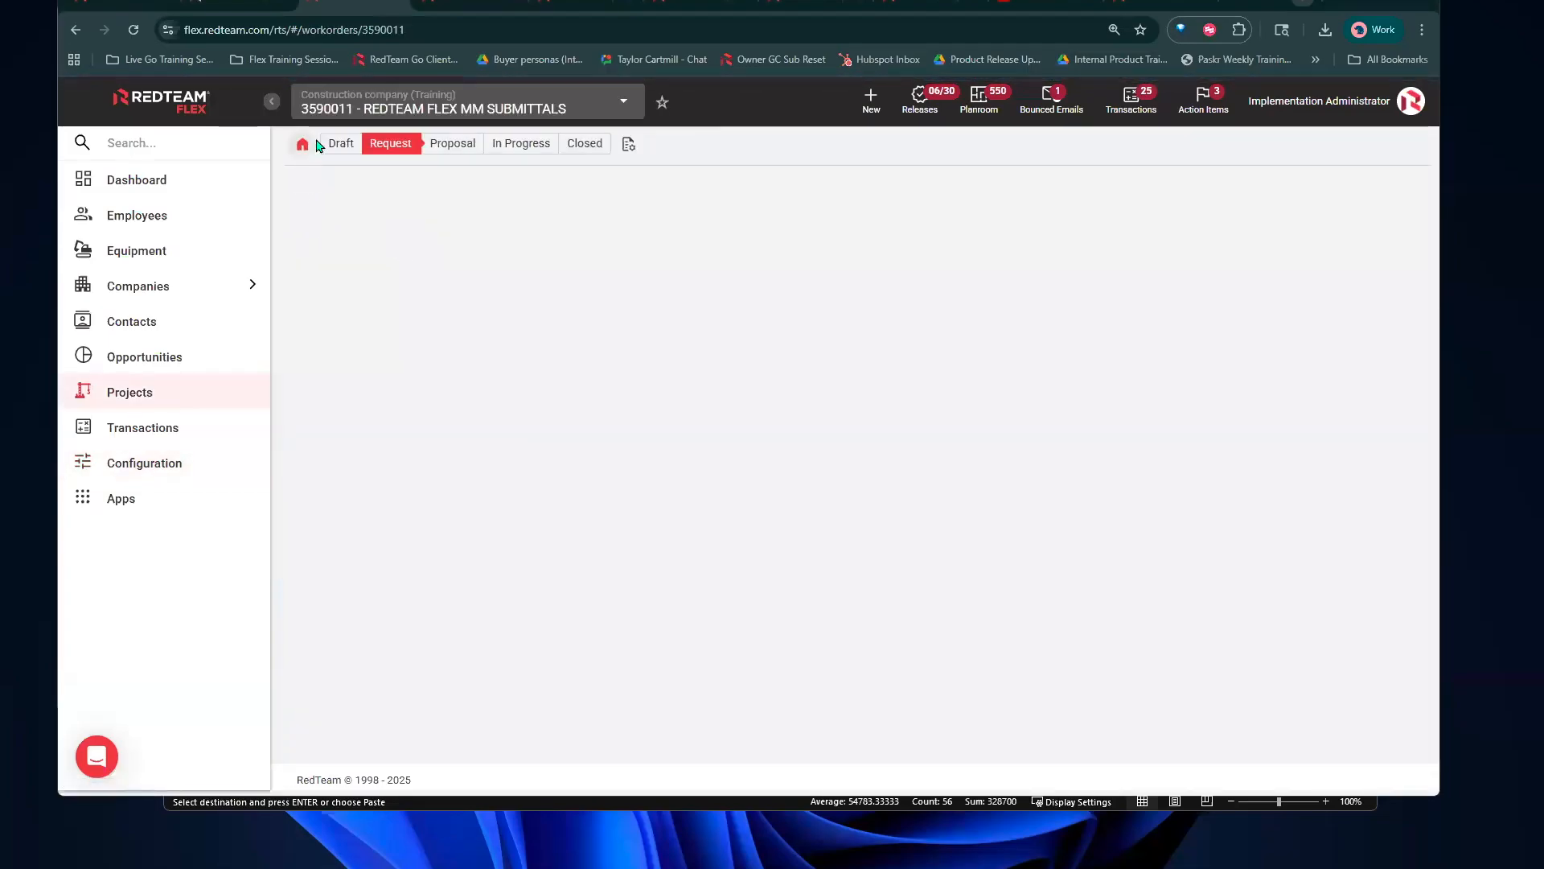
Open the project's Online Planroom and view its Submittals section
left_click(304, 146)
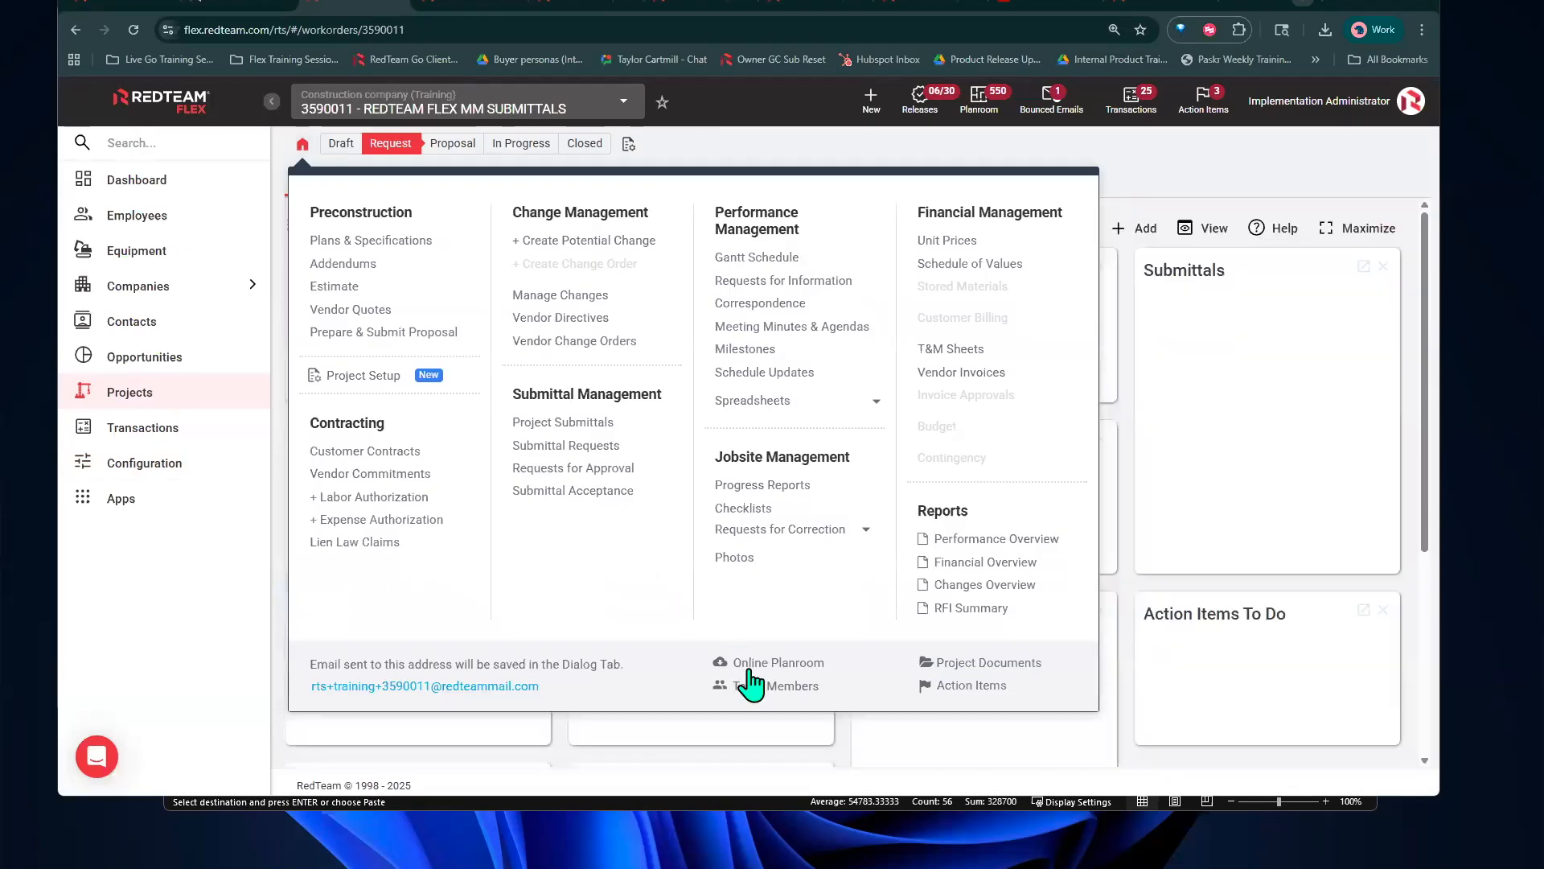
left_click(750, 664)
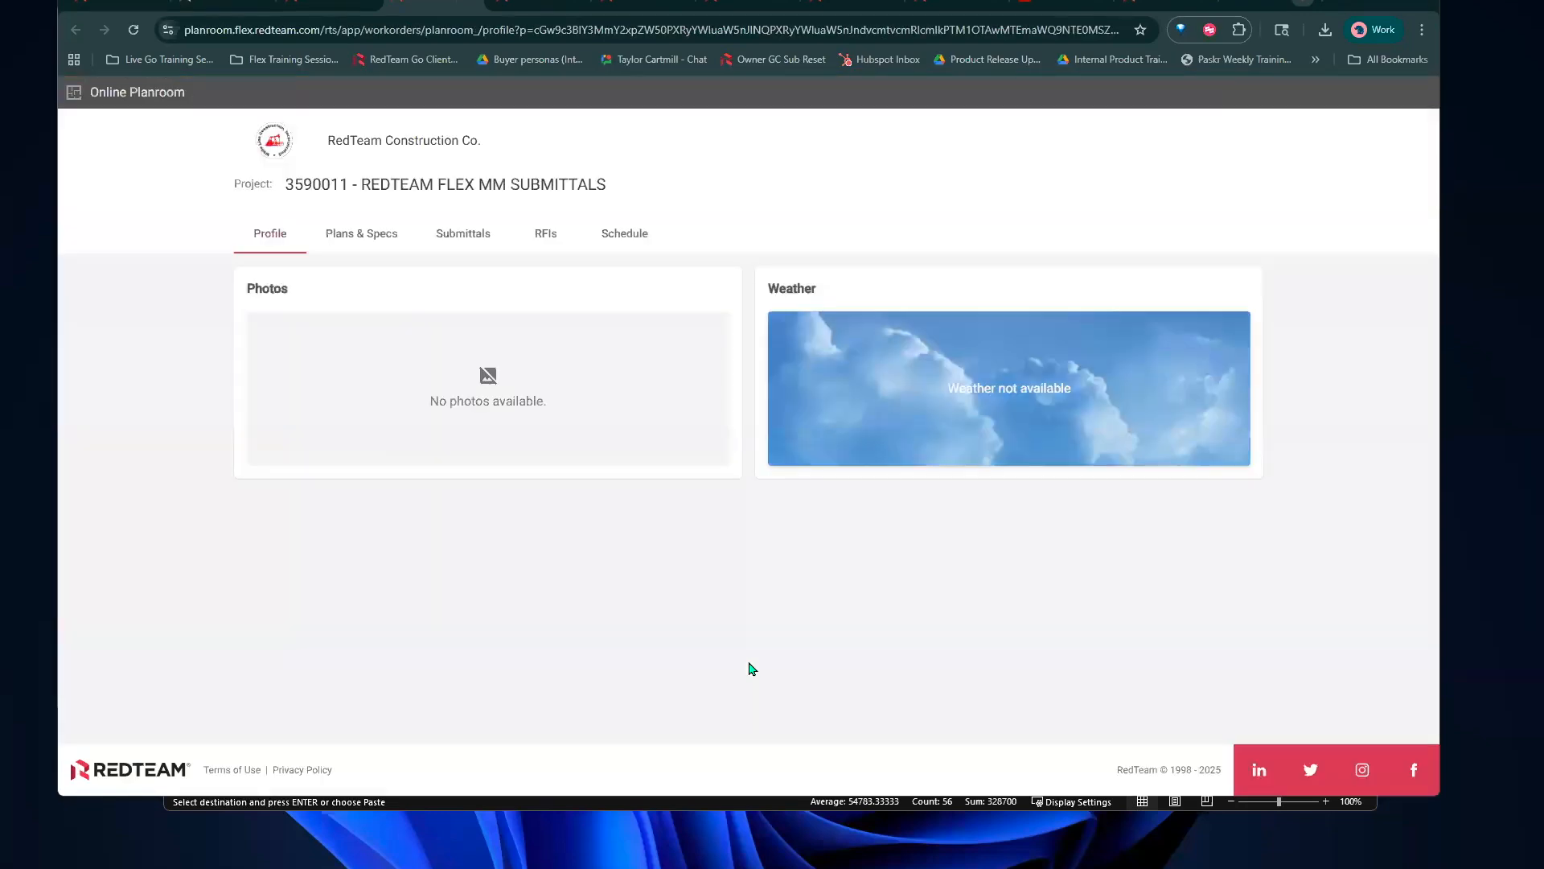
left_click(419, 249)
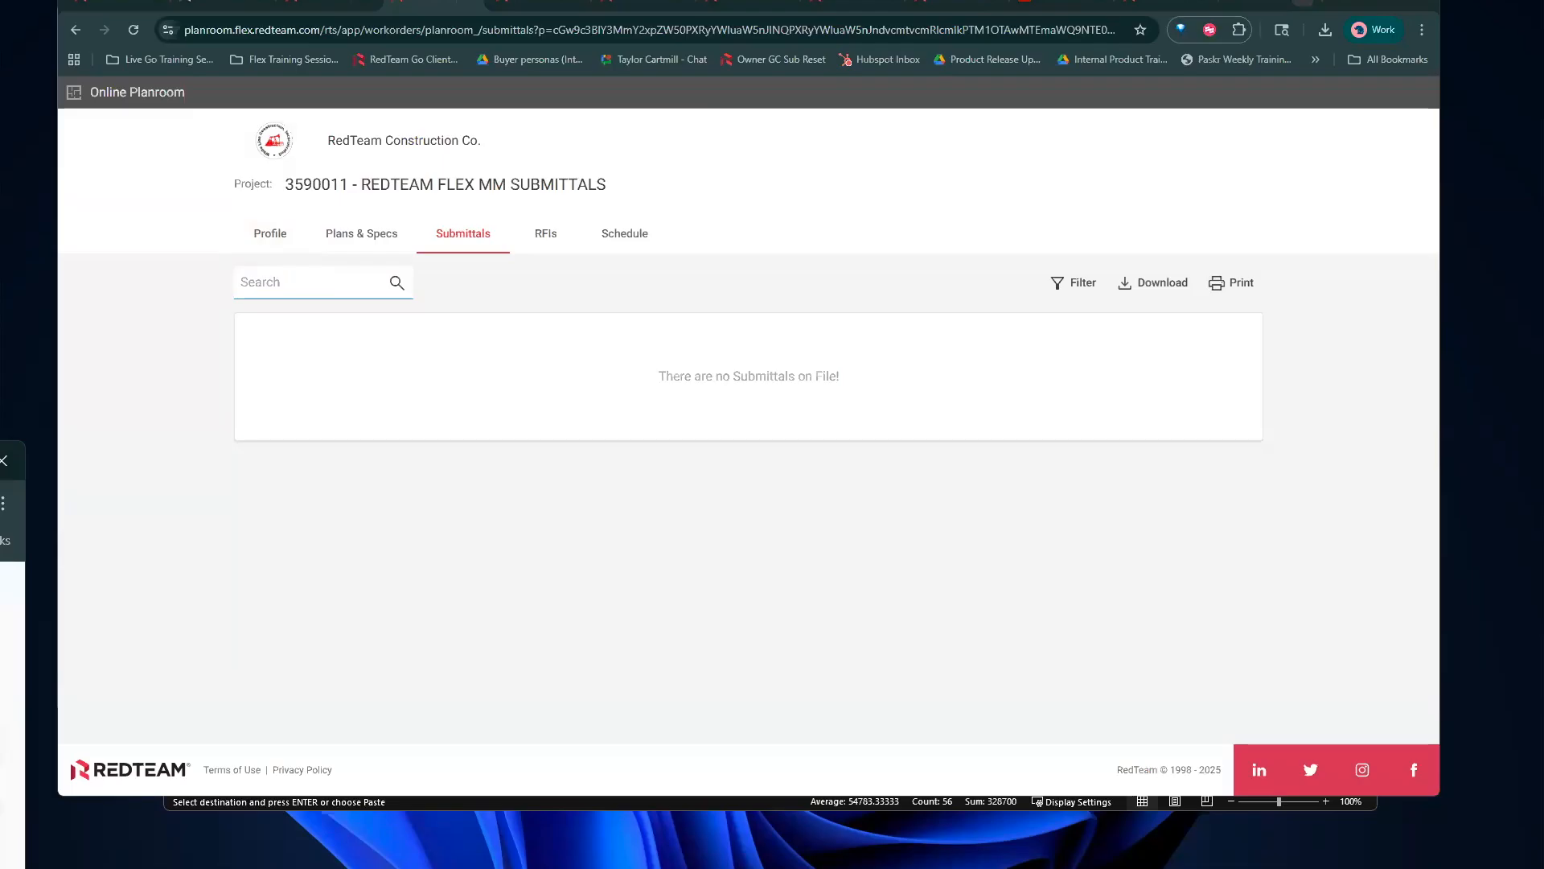
Bring the Submittals Tips & Tricks Webinar Google Slides window into view and start its slideshow from General Tips & Tricks
left_click_drag(2, 460, 1176, 153)
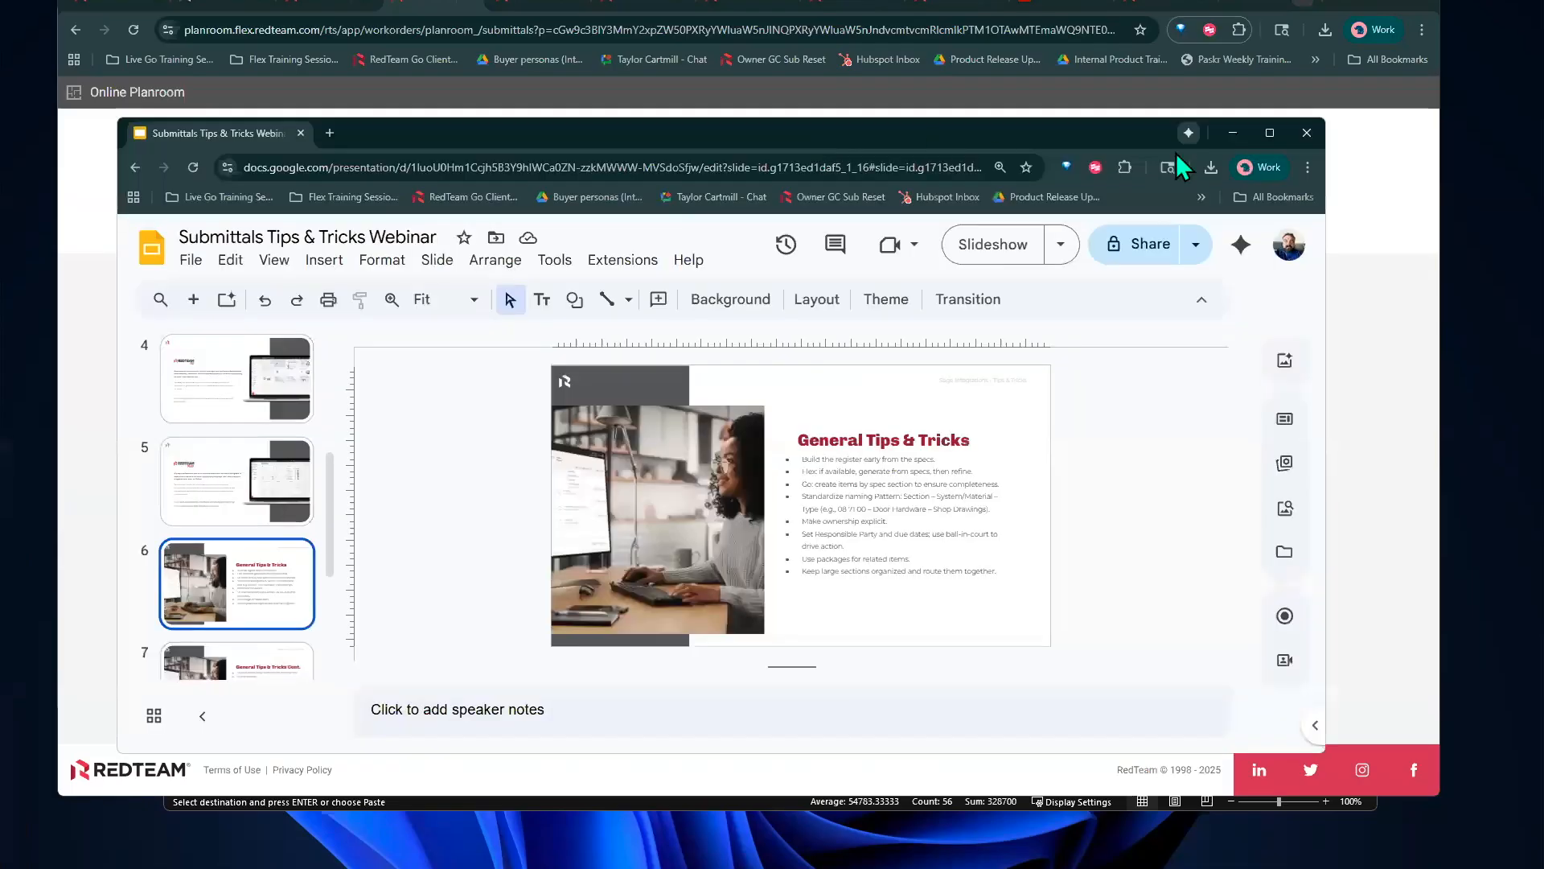
left_click(276, 262)
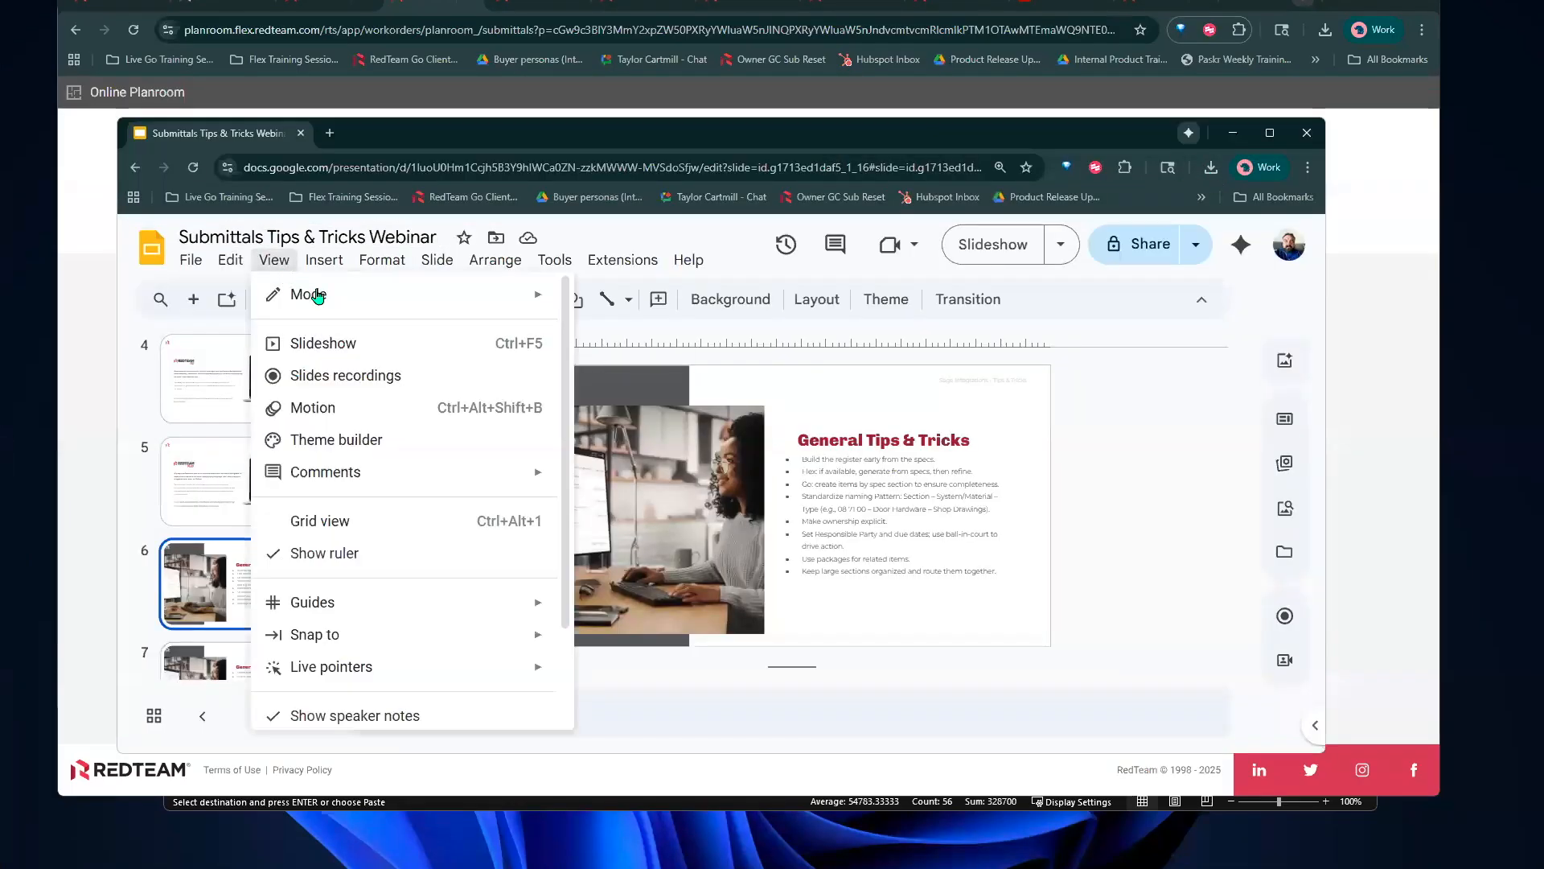
left_click(323, 343)
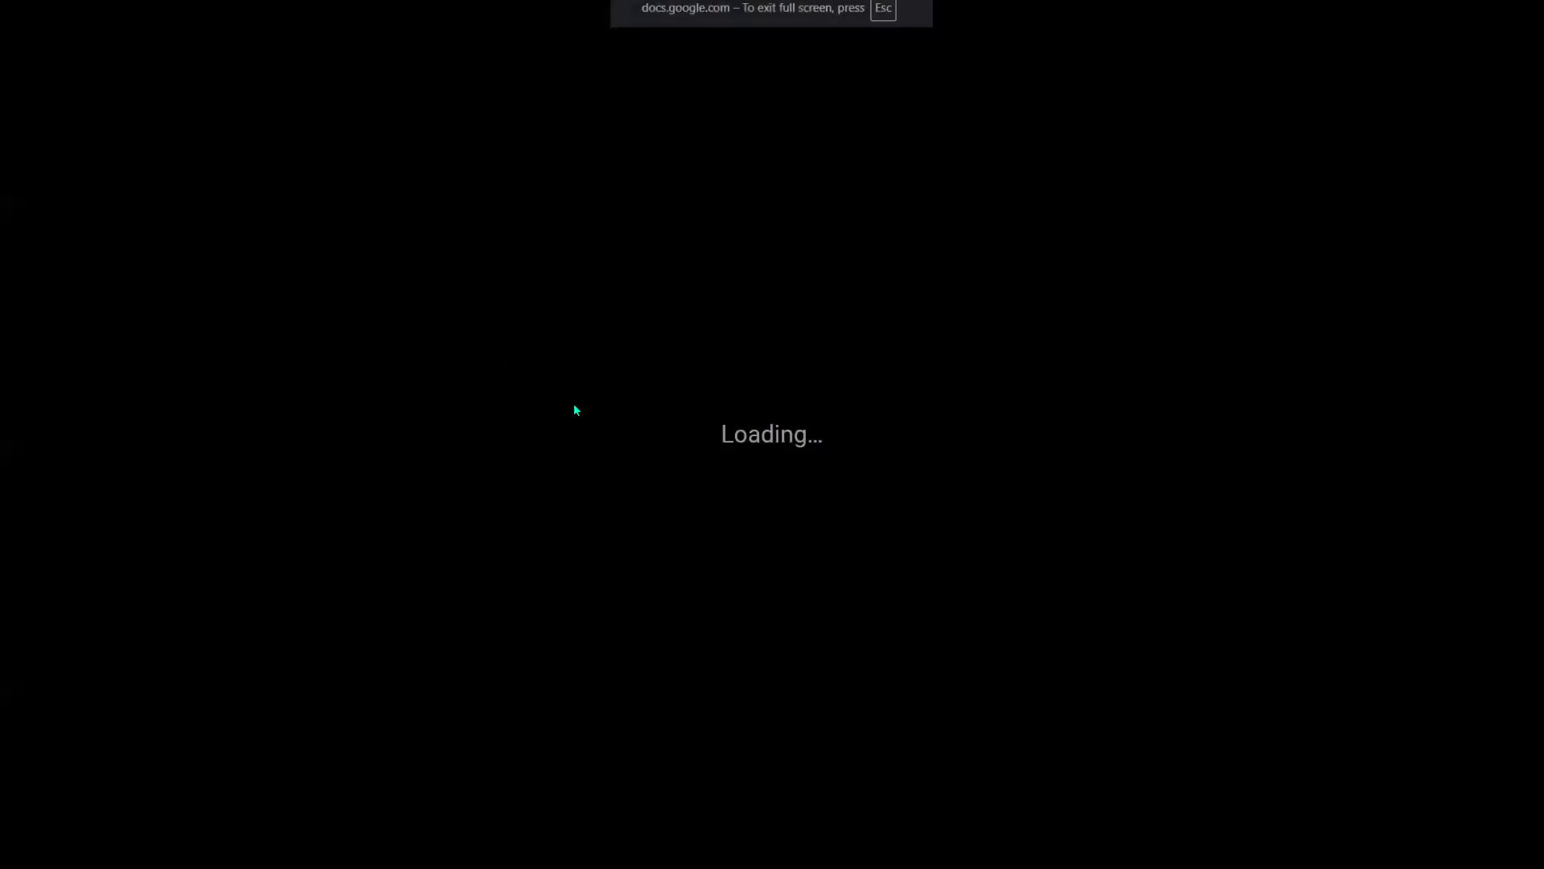